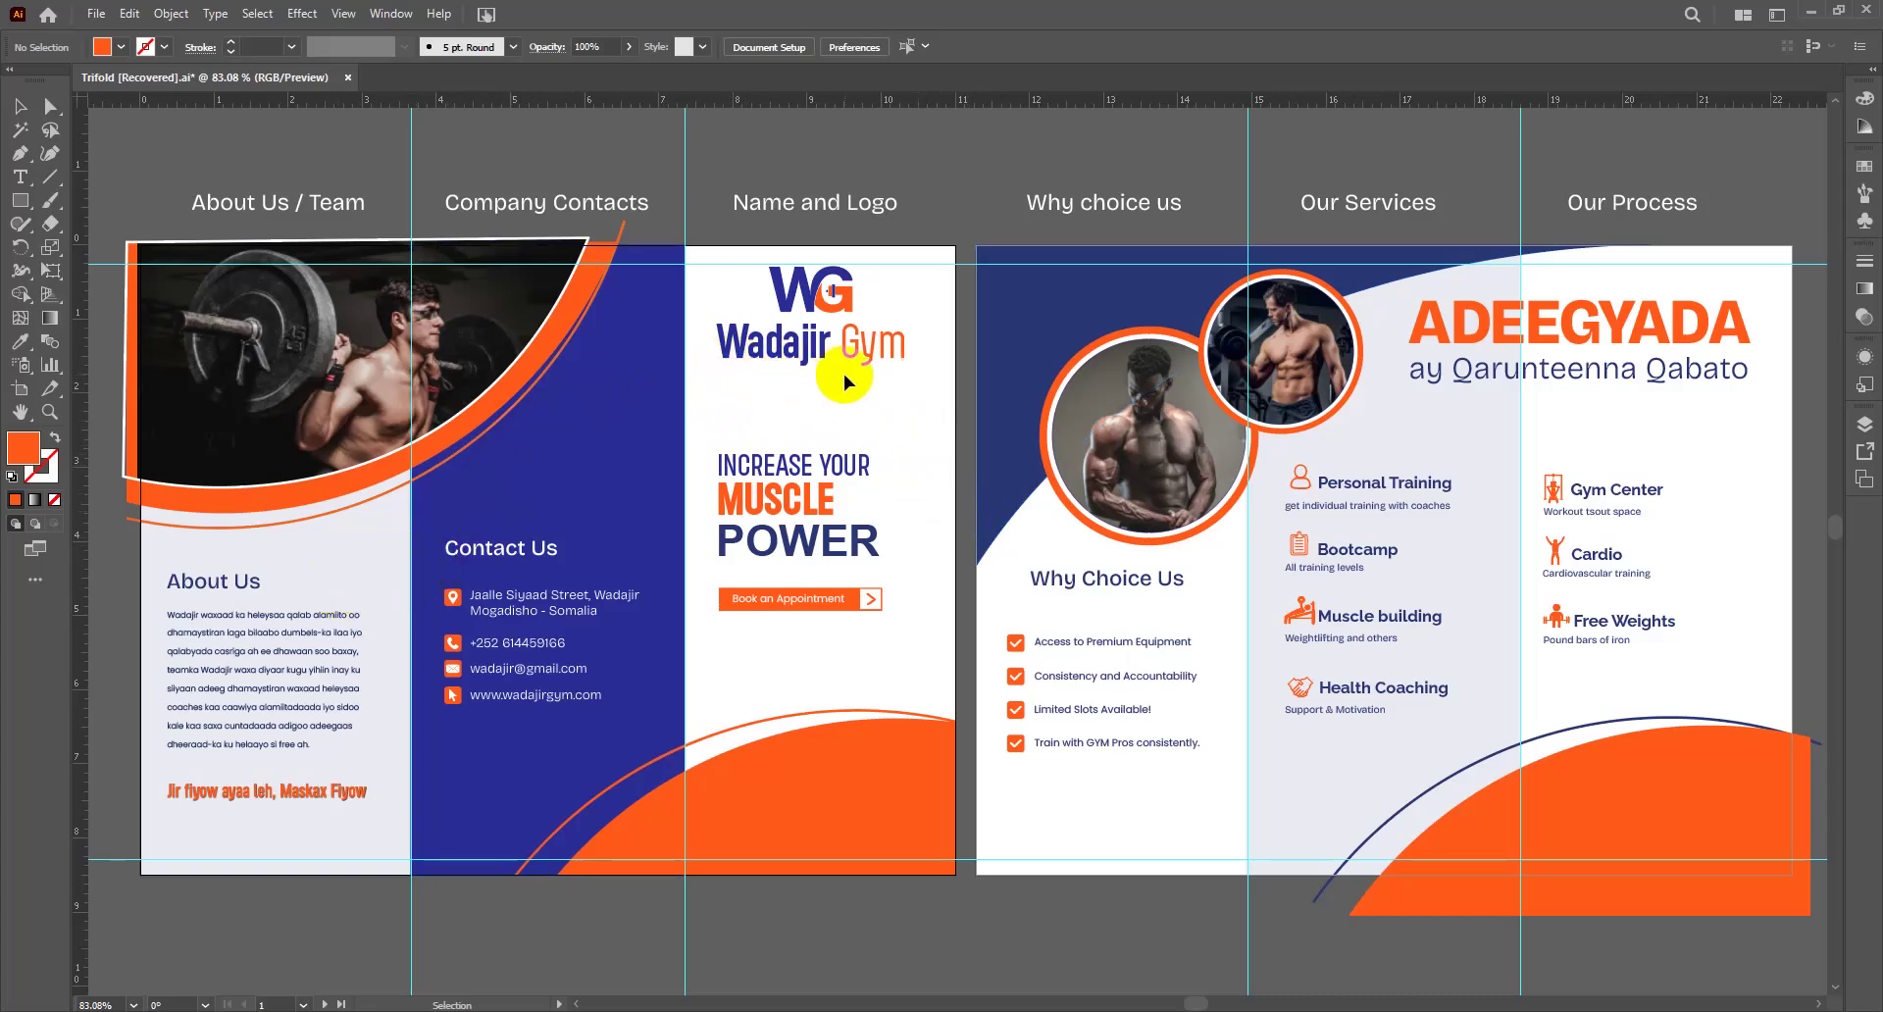
# Create a new A4 print document in centimeters with landscape orientation and 2 artboards
pyautogui.click(95, 18)
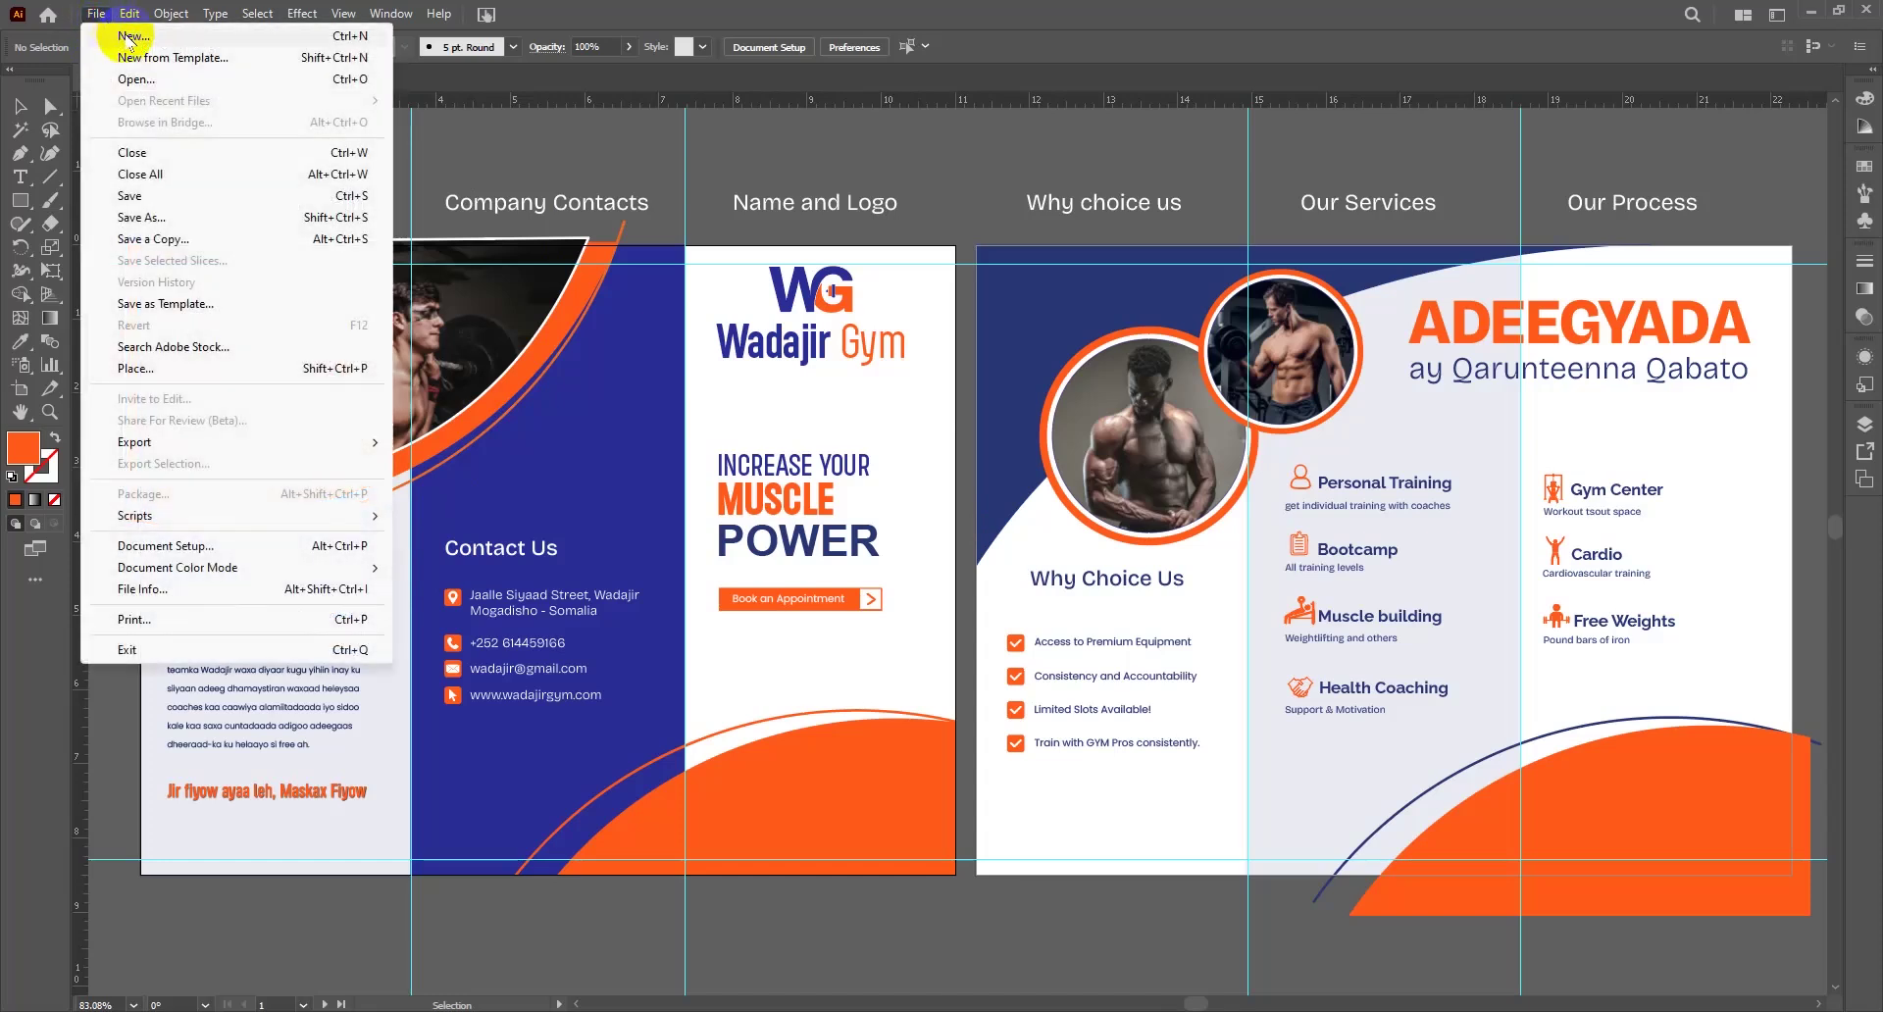
pyautogui.click(128, 37)
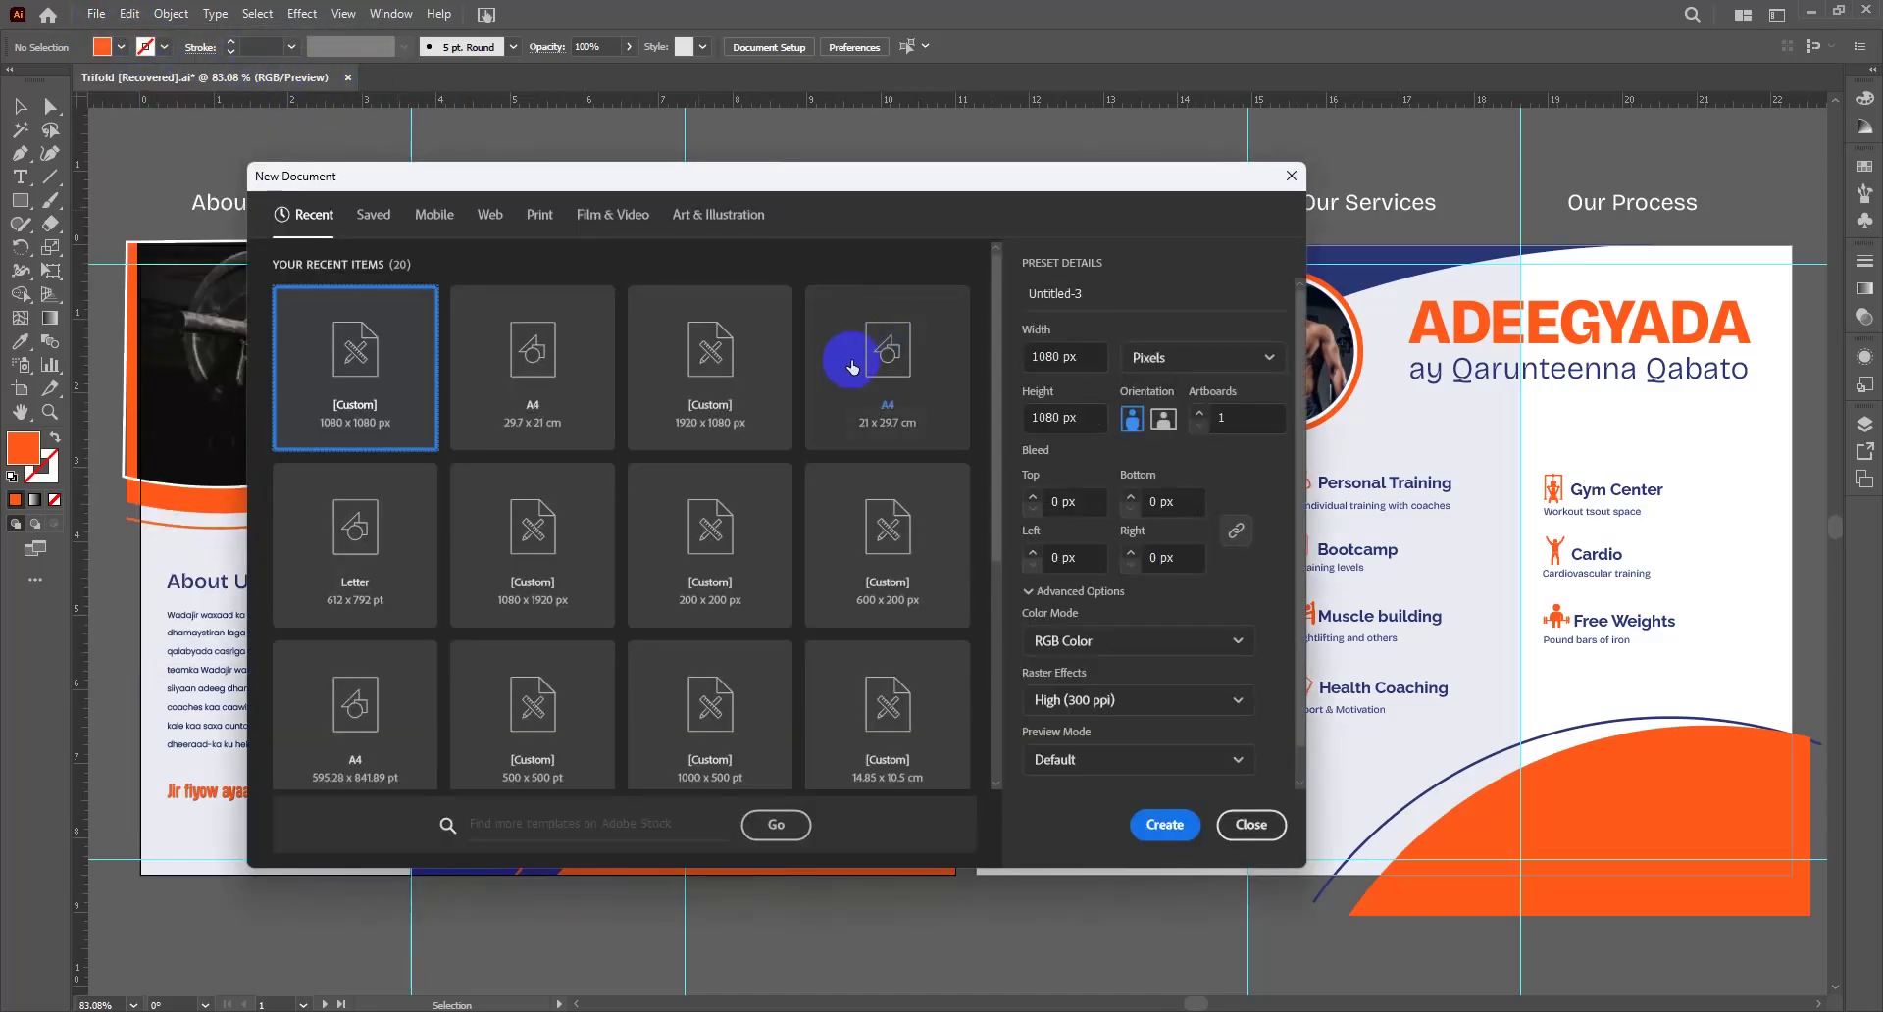
pyautogui.click(543, 218)
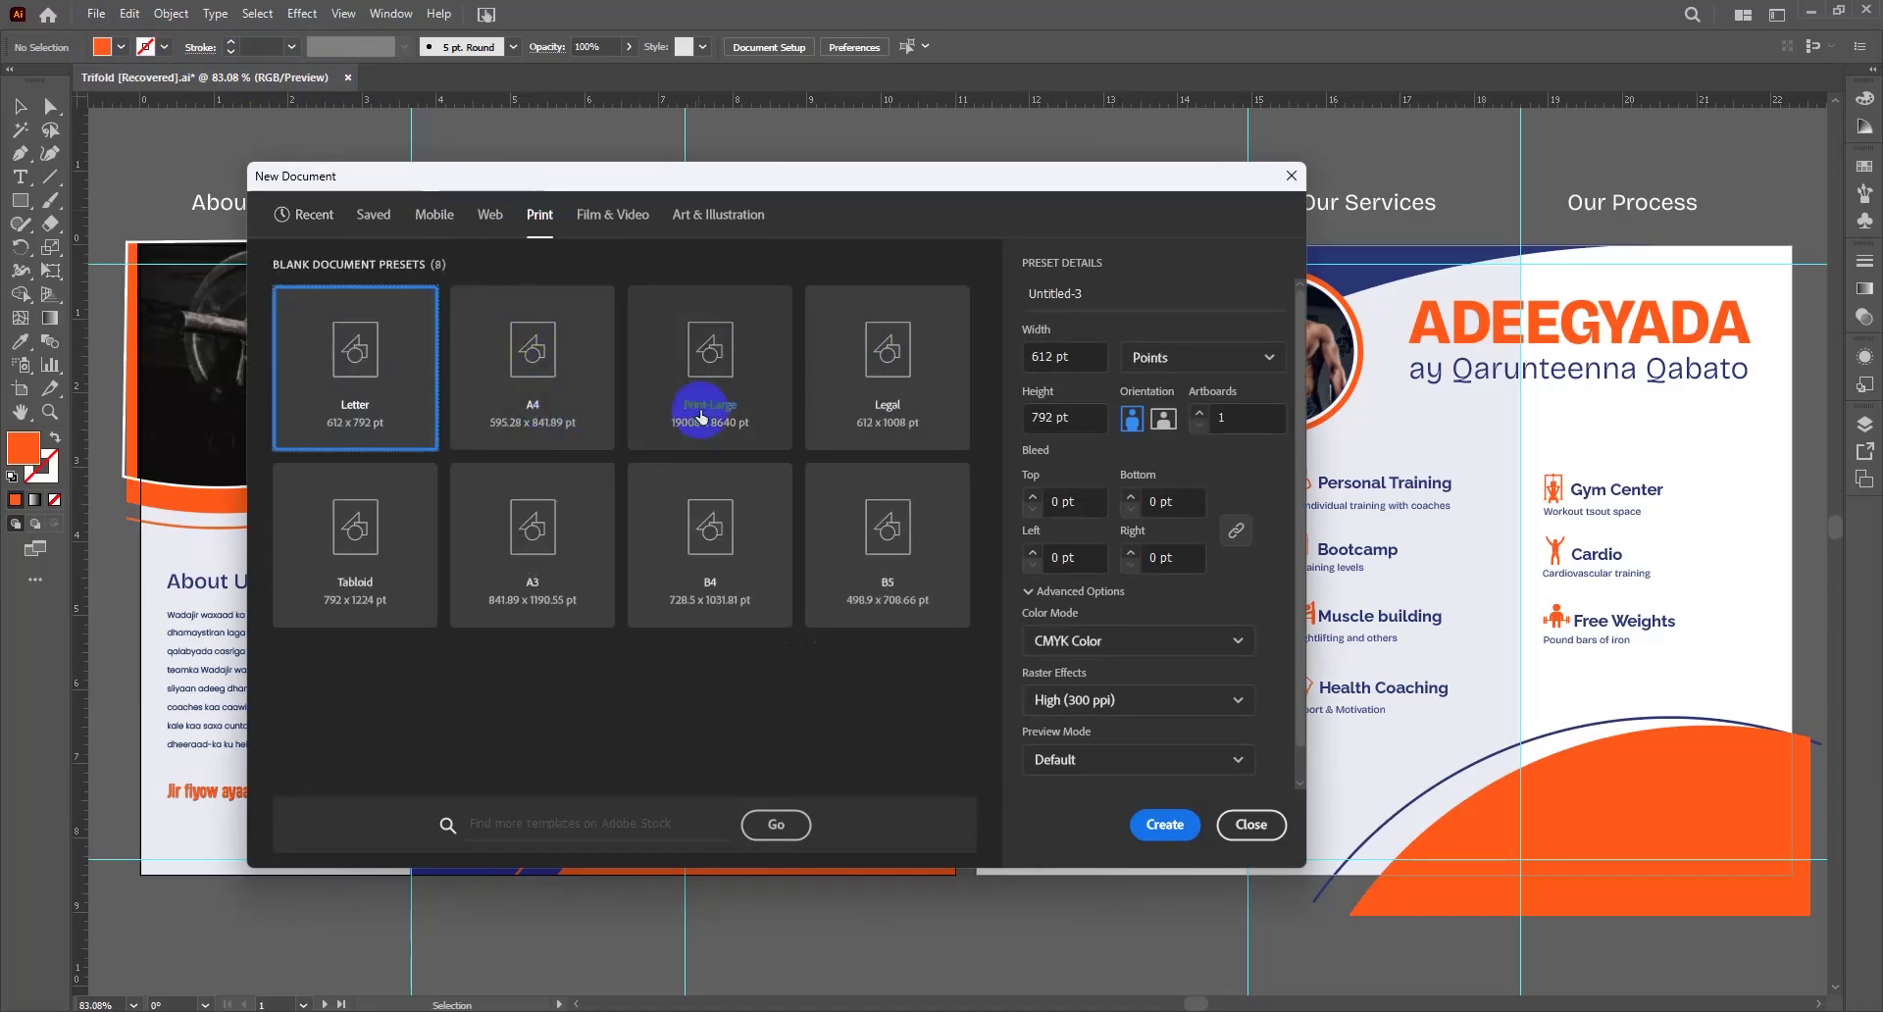
pyautogui.click(535, 377)
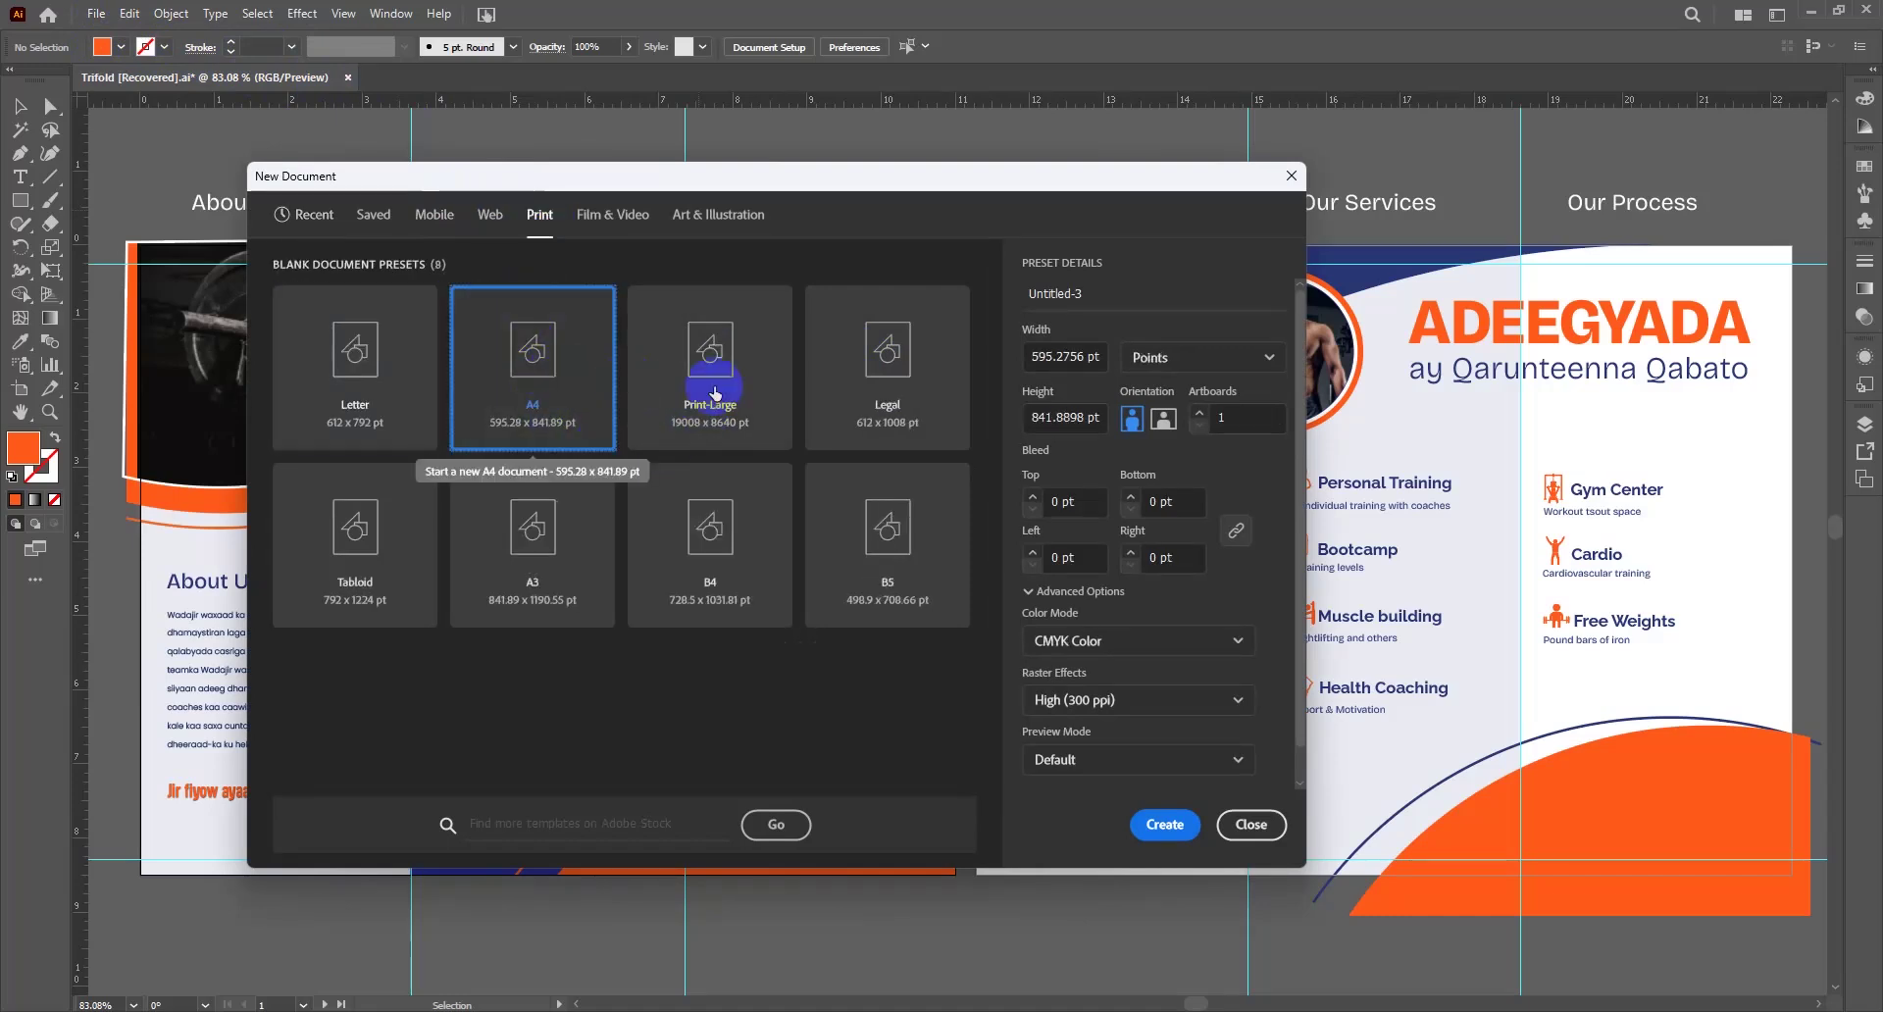
pyautogui.click(1208, 365)
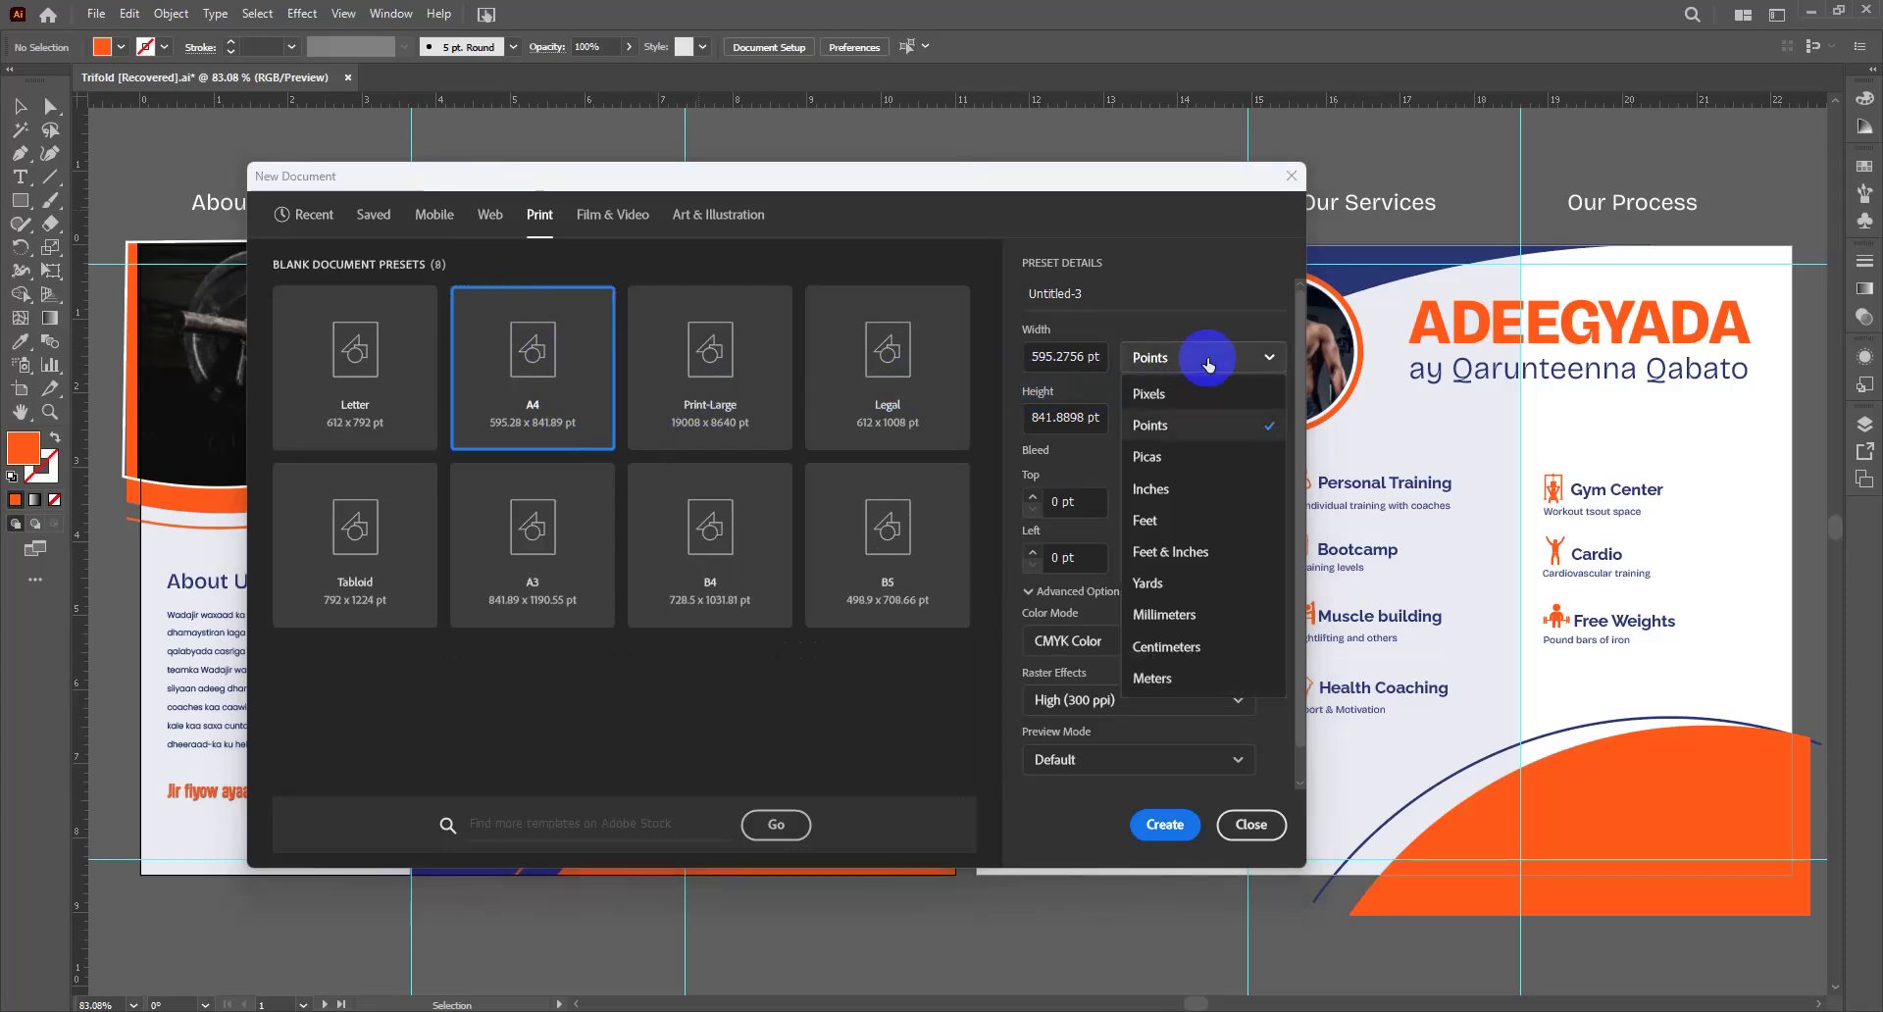
pyautogui.click(1180, 650)
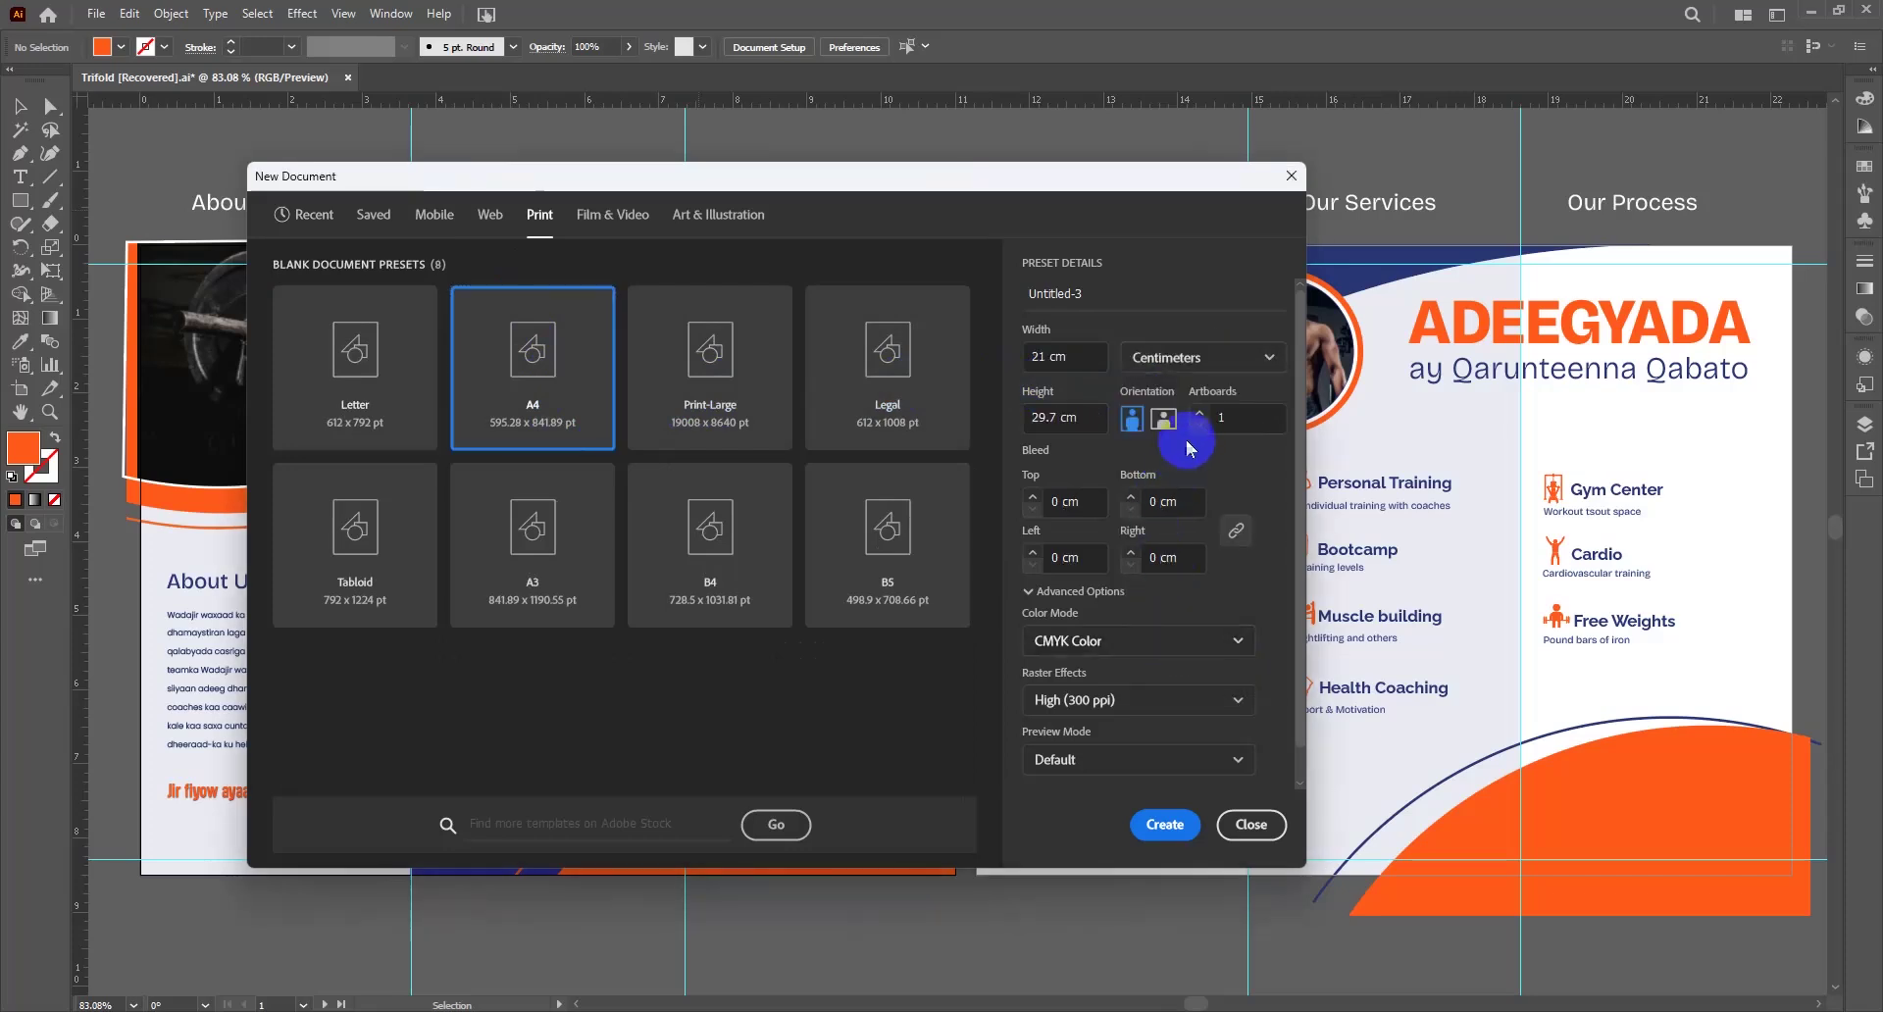
pyautogui.moveTo(1236, 420); pyautogui.dragTo(1204, 415)
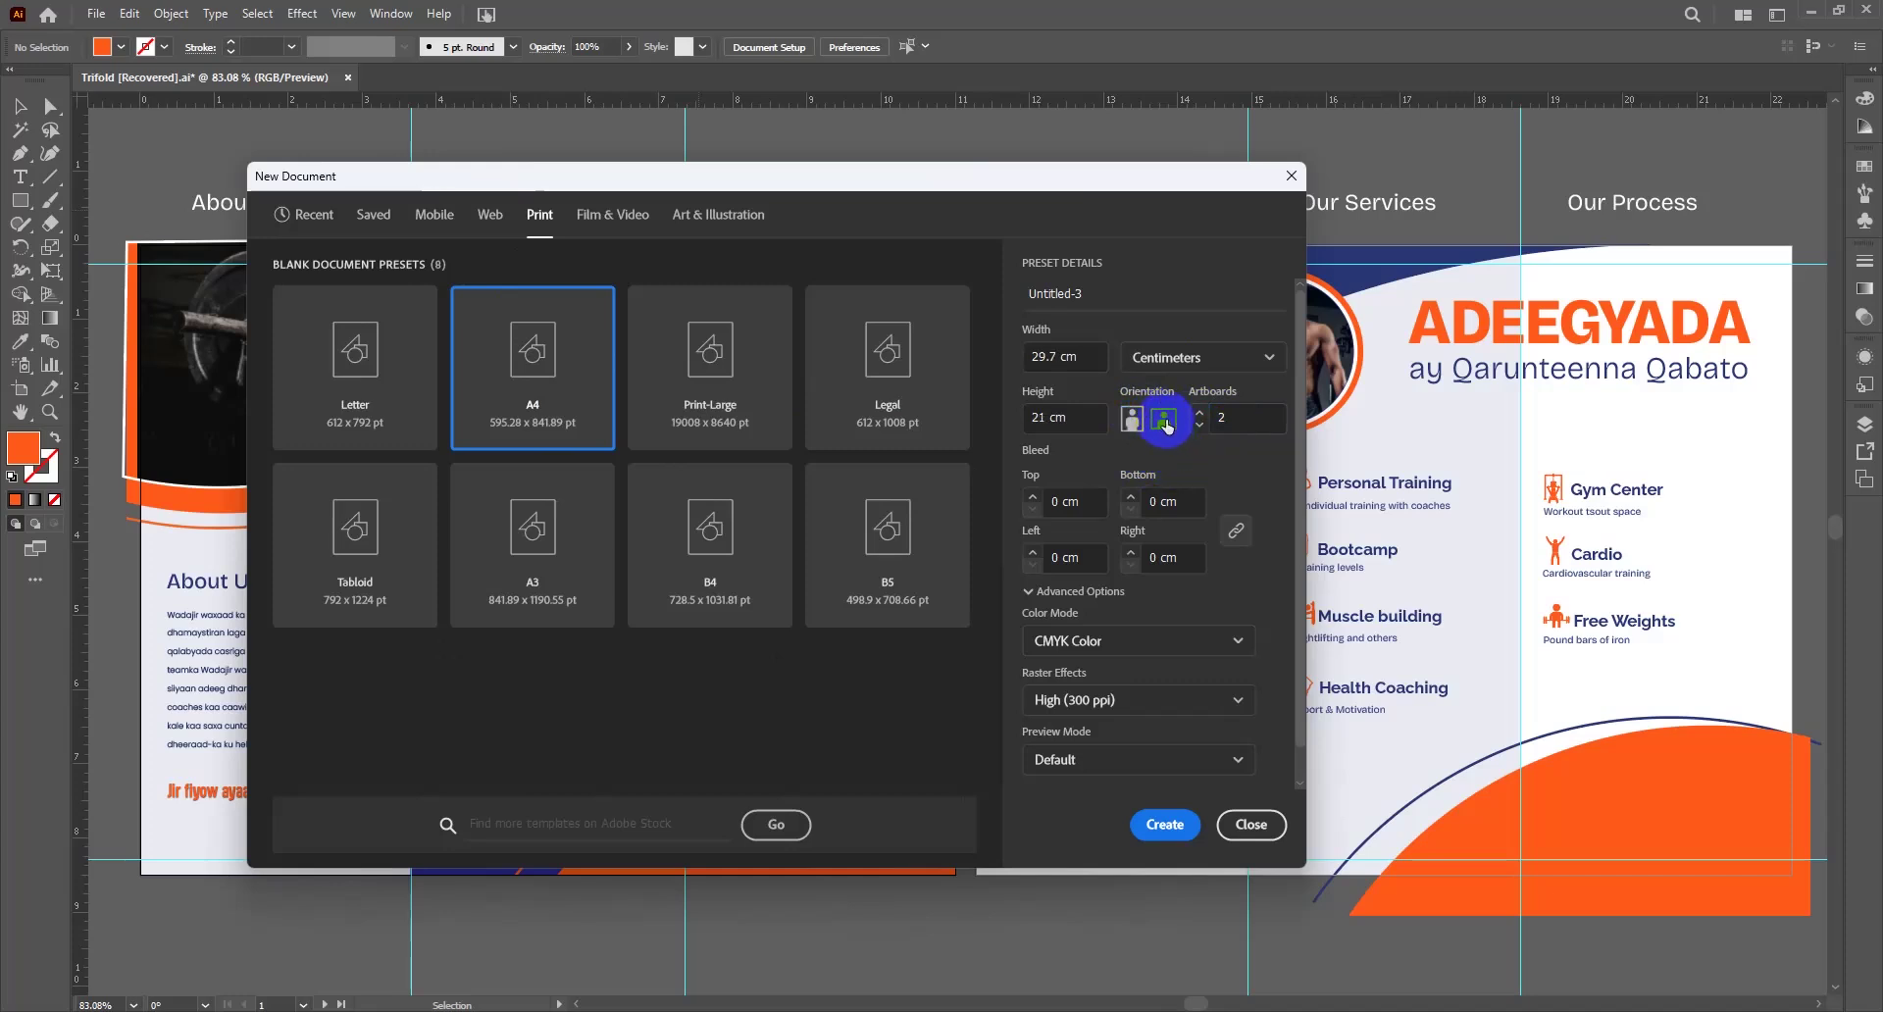
pyautogui.click(1166, 825)
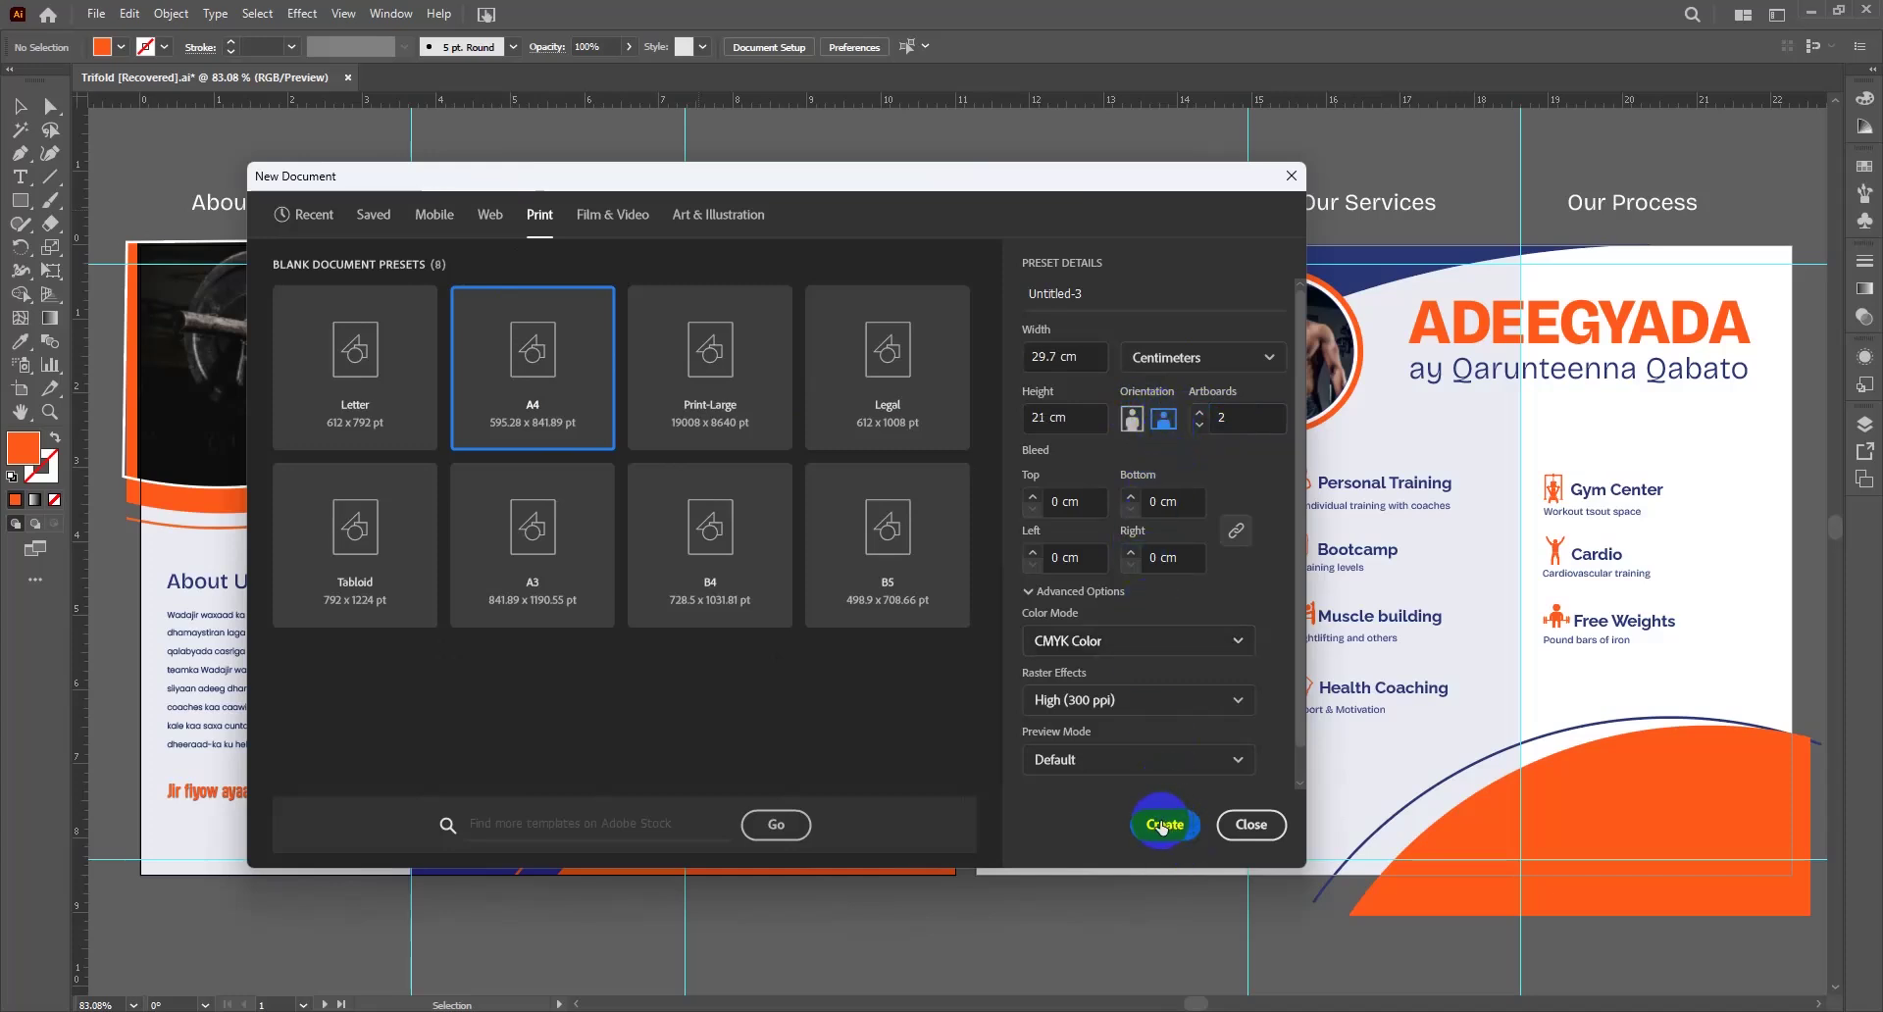
pyautogui.click(1161, 827)
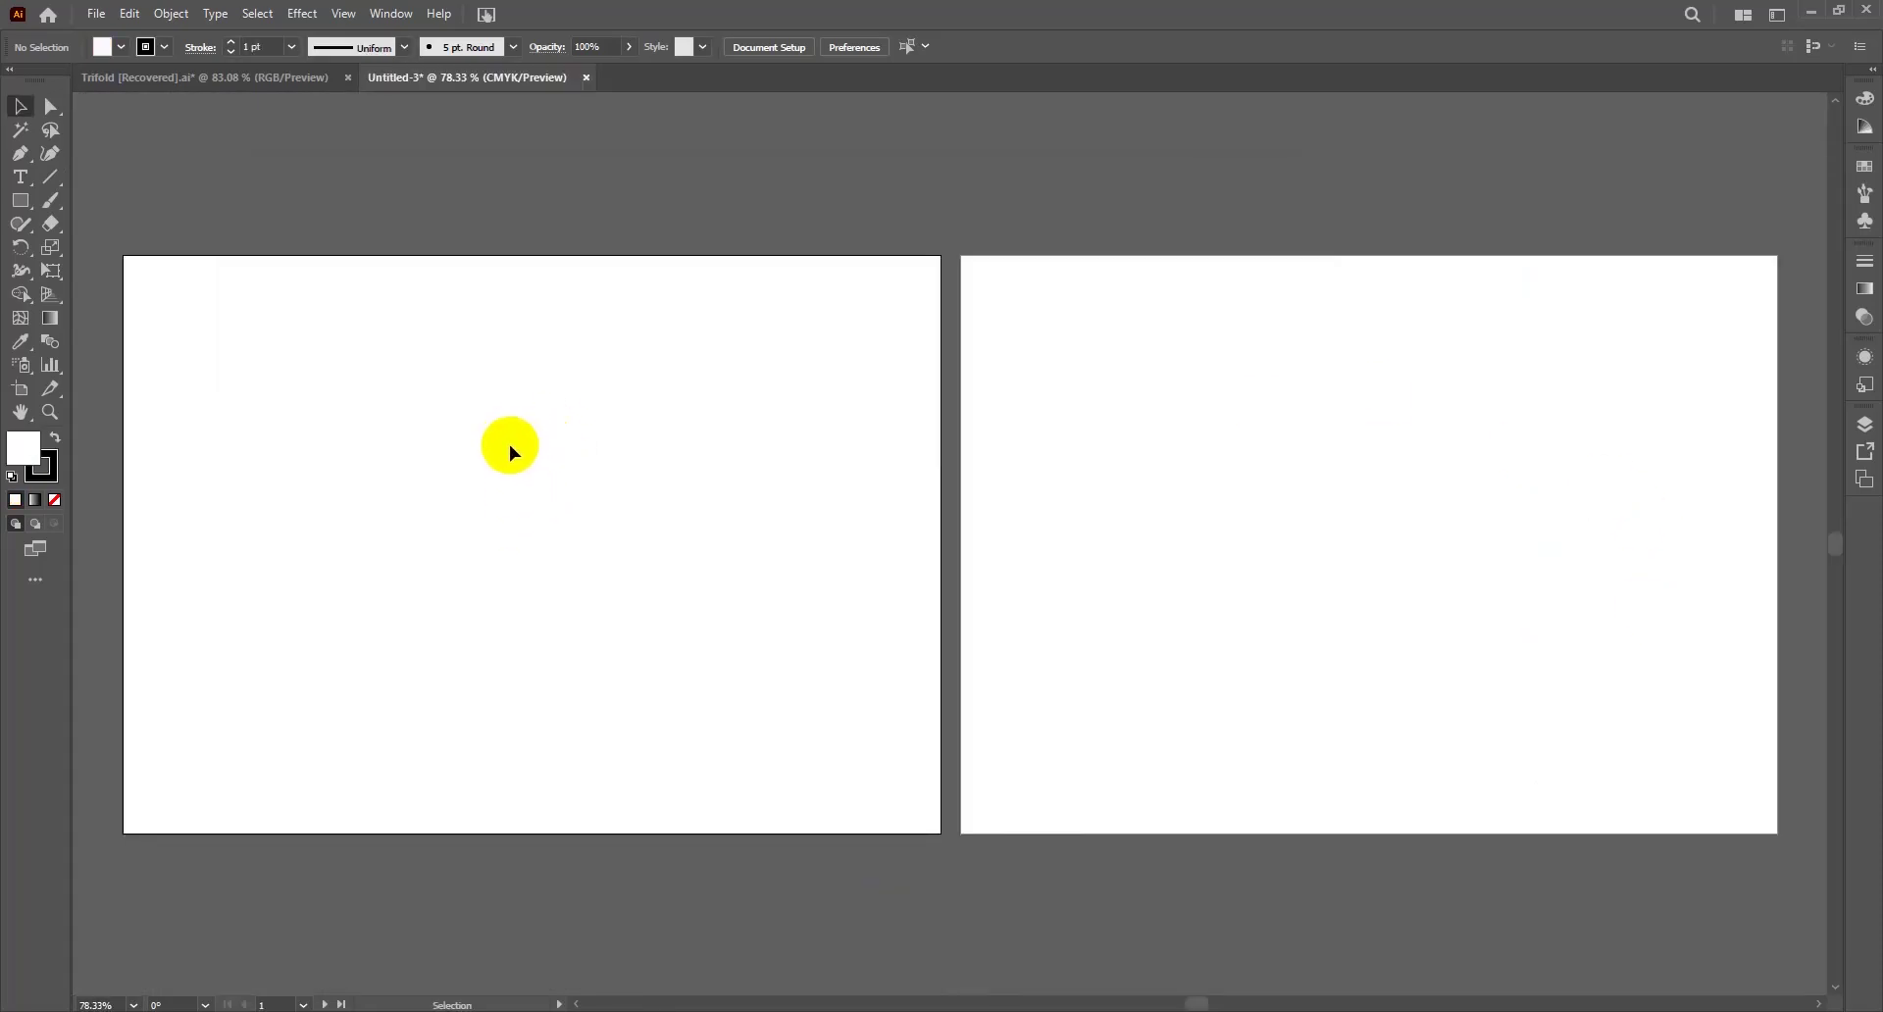
# Name the first artboard Front and the second artboard Back
pyautogui.click(24, 390)
pyautogui.click(193, 318)
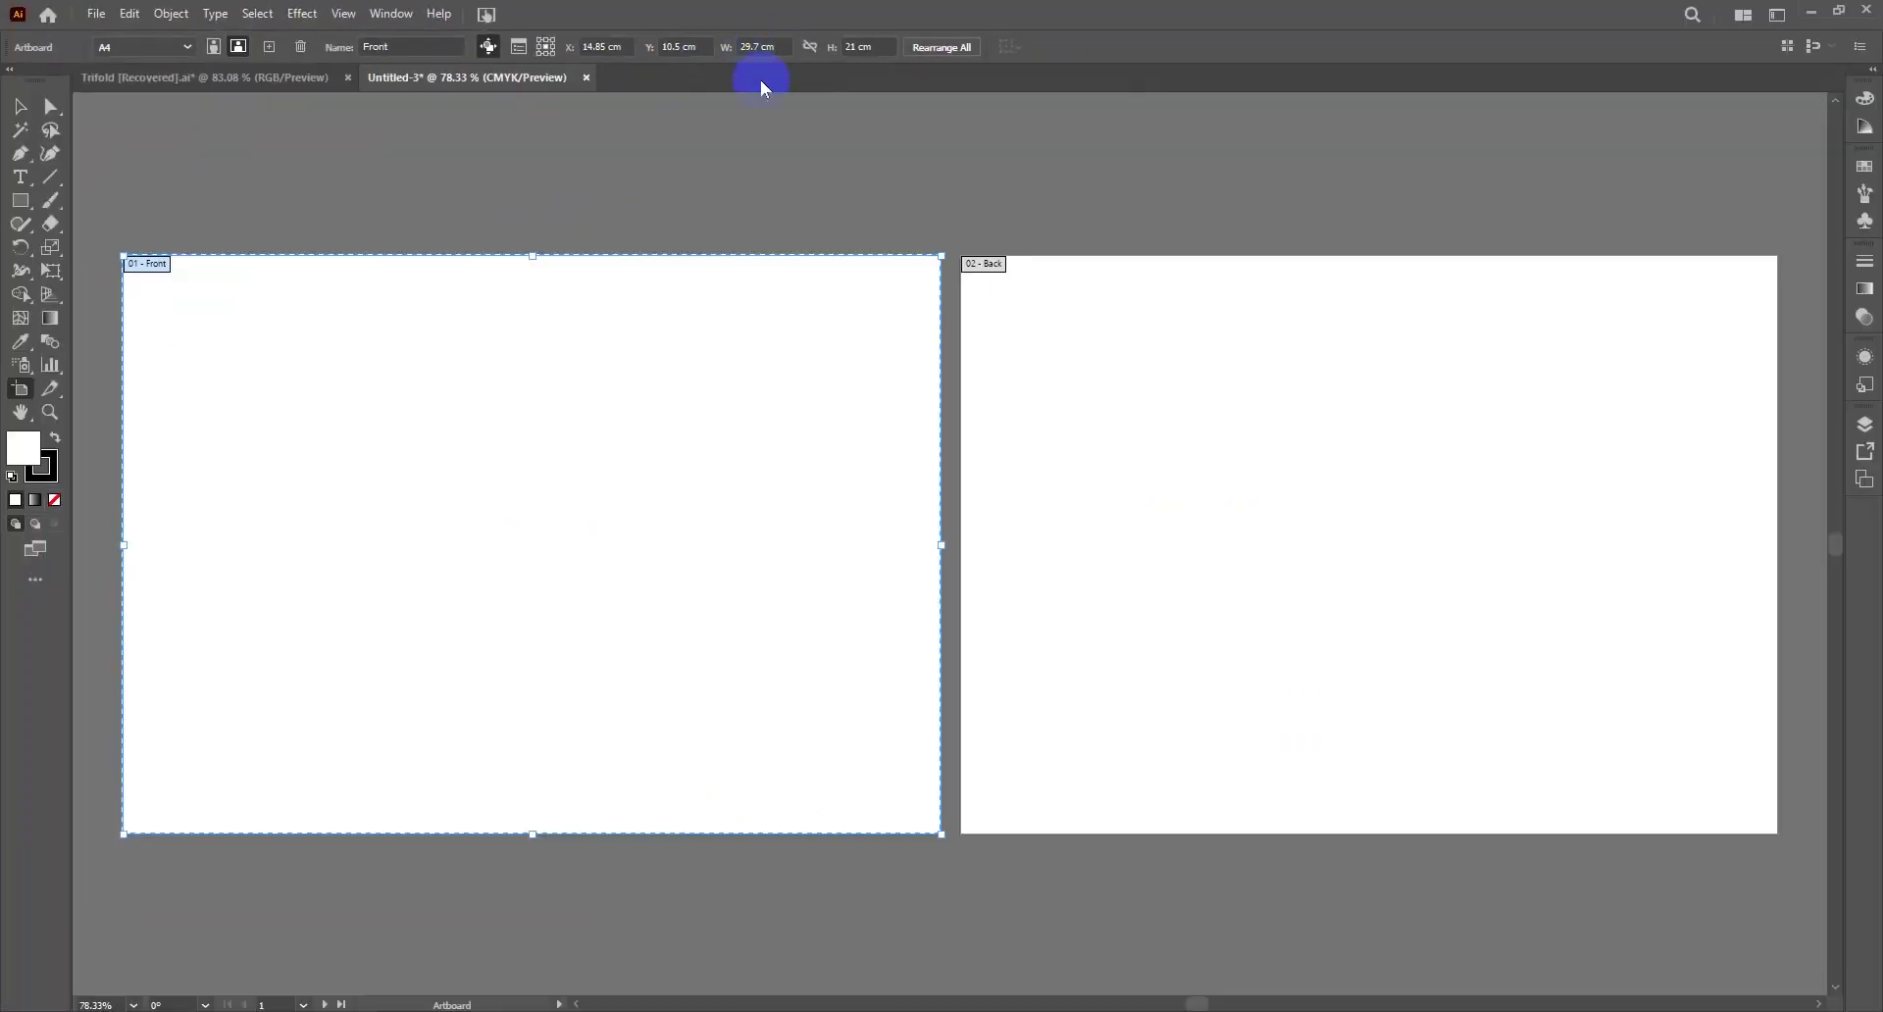
pyautogui.click(763, 215)
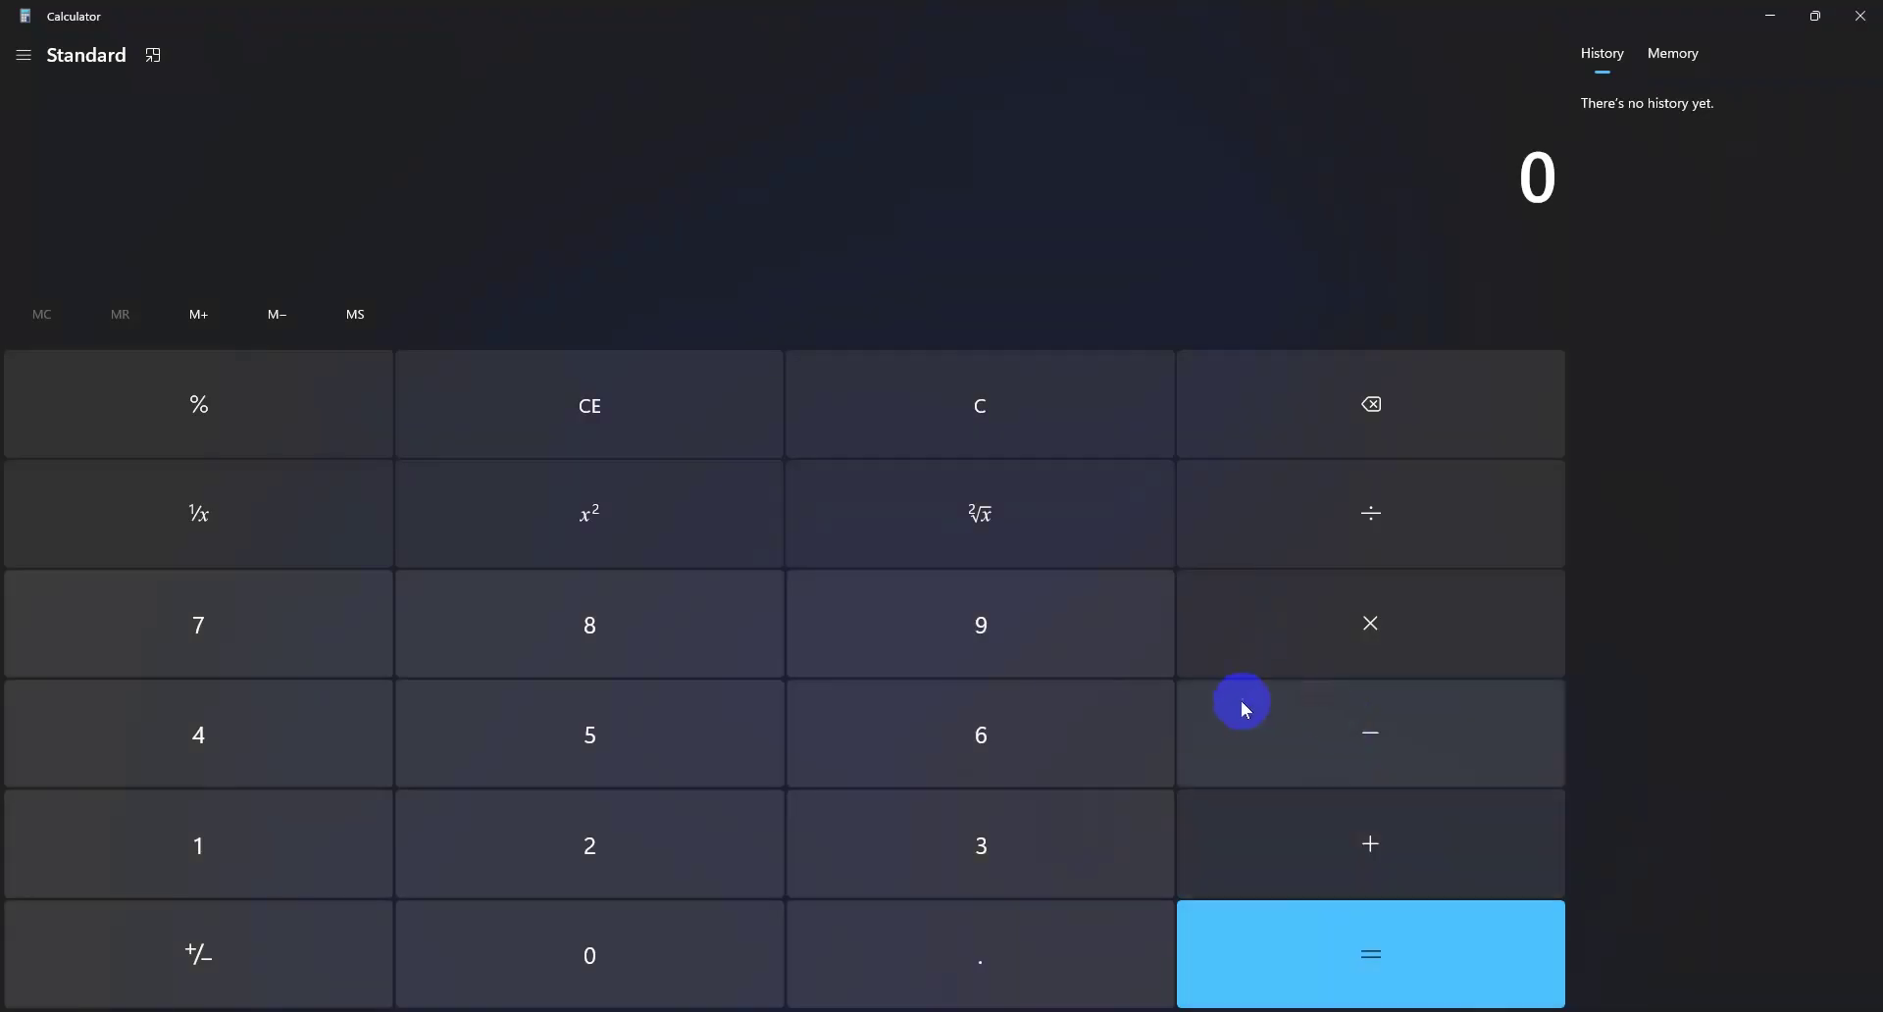
# Switch to Calculator and divide the page width of 29.7 by 3 to get the panel width
pyautogui.click(657, 862)
pyautogui.click(904, 672)
pyautogui.click(930, 918)
pyautogui.click(333, 648)
pyautogui.click(1427, 485)
pyautogui.click(1083, 857)
pyautogui.click(1197, 956)
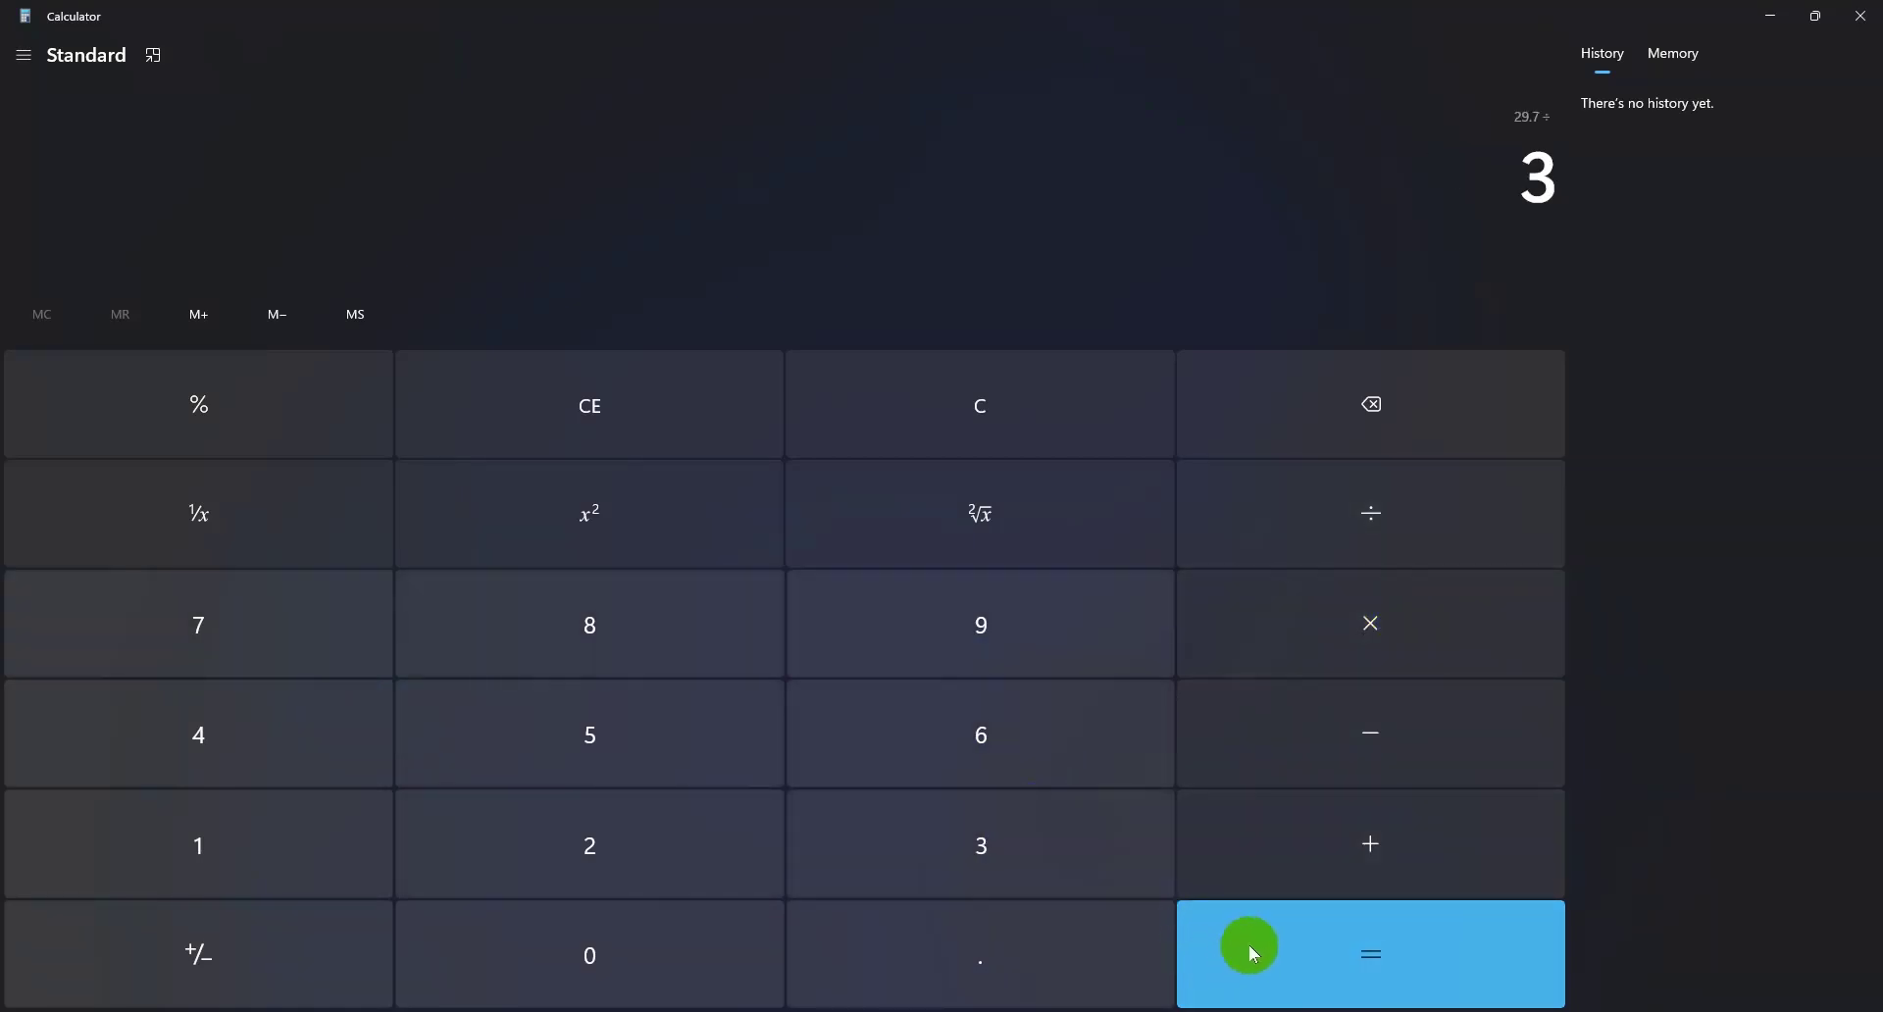
pyautogui.click(1287, 926)
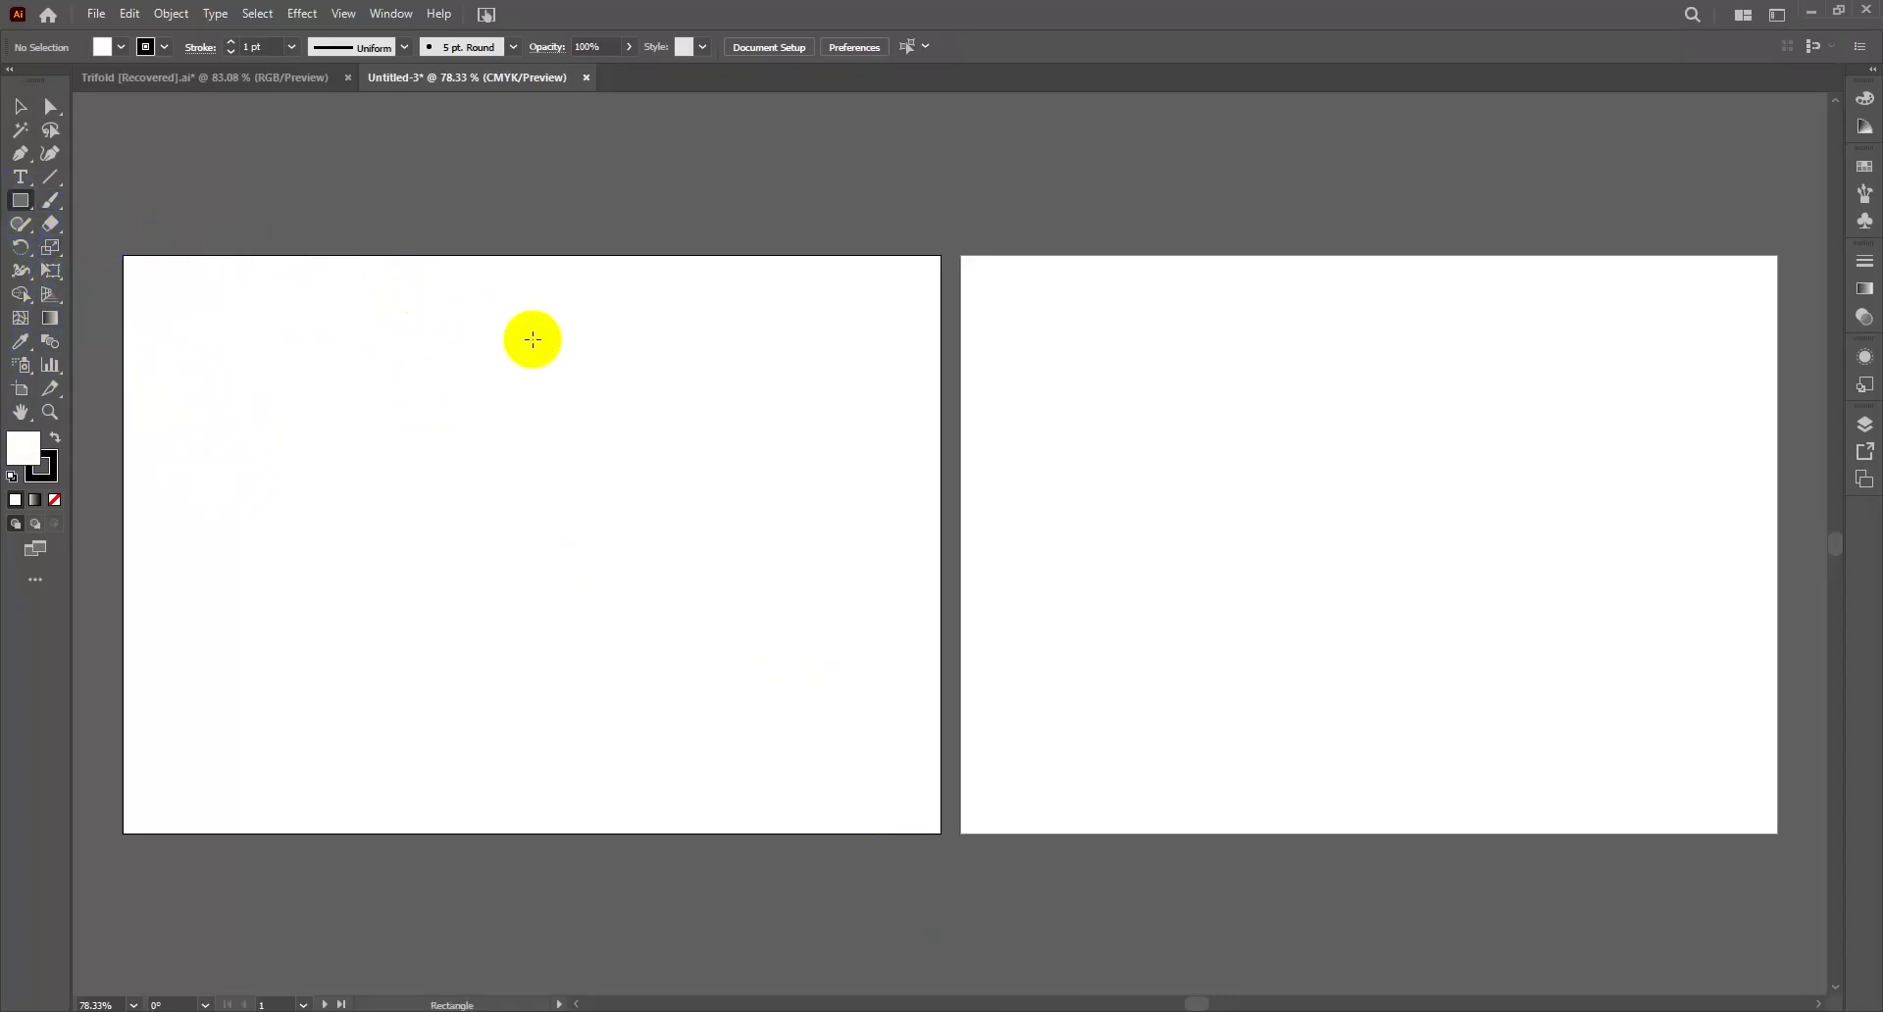
# Draw a full-height rectangle on the Front artboard, set its width to 9.9 cm and center it horizontally
pyautogui.moveTo(362, 257); pyautogui.dragTo(643, 833)
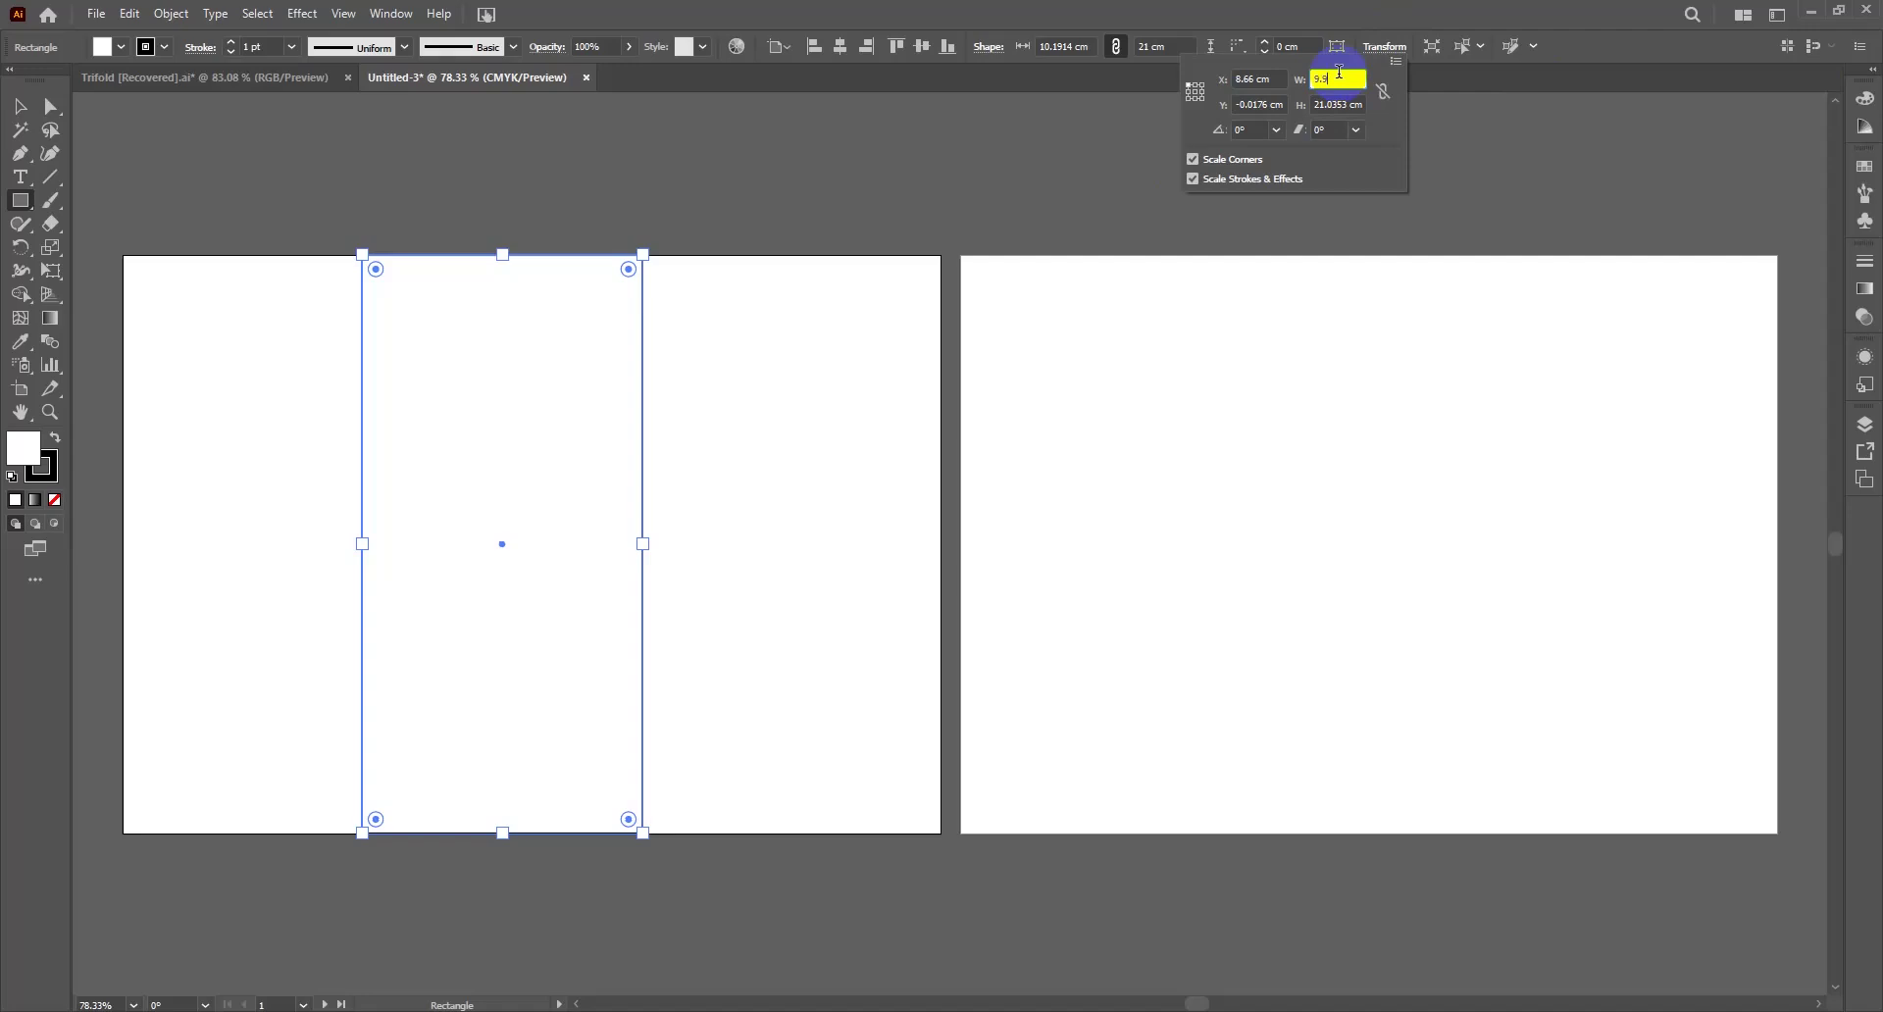
pyautogui.click(1339, 72)
pyautogui.write('9.9')
pyautogui.press('Return')
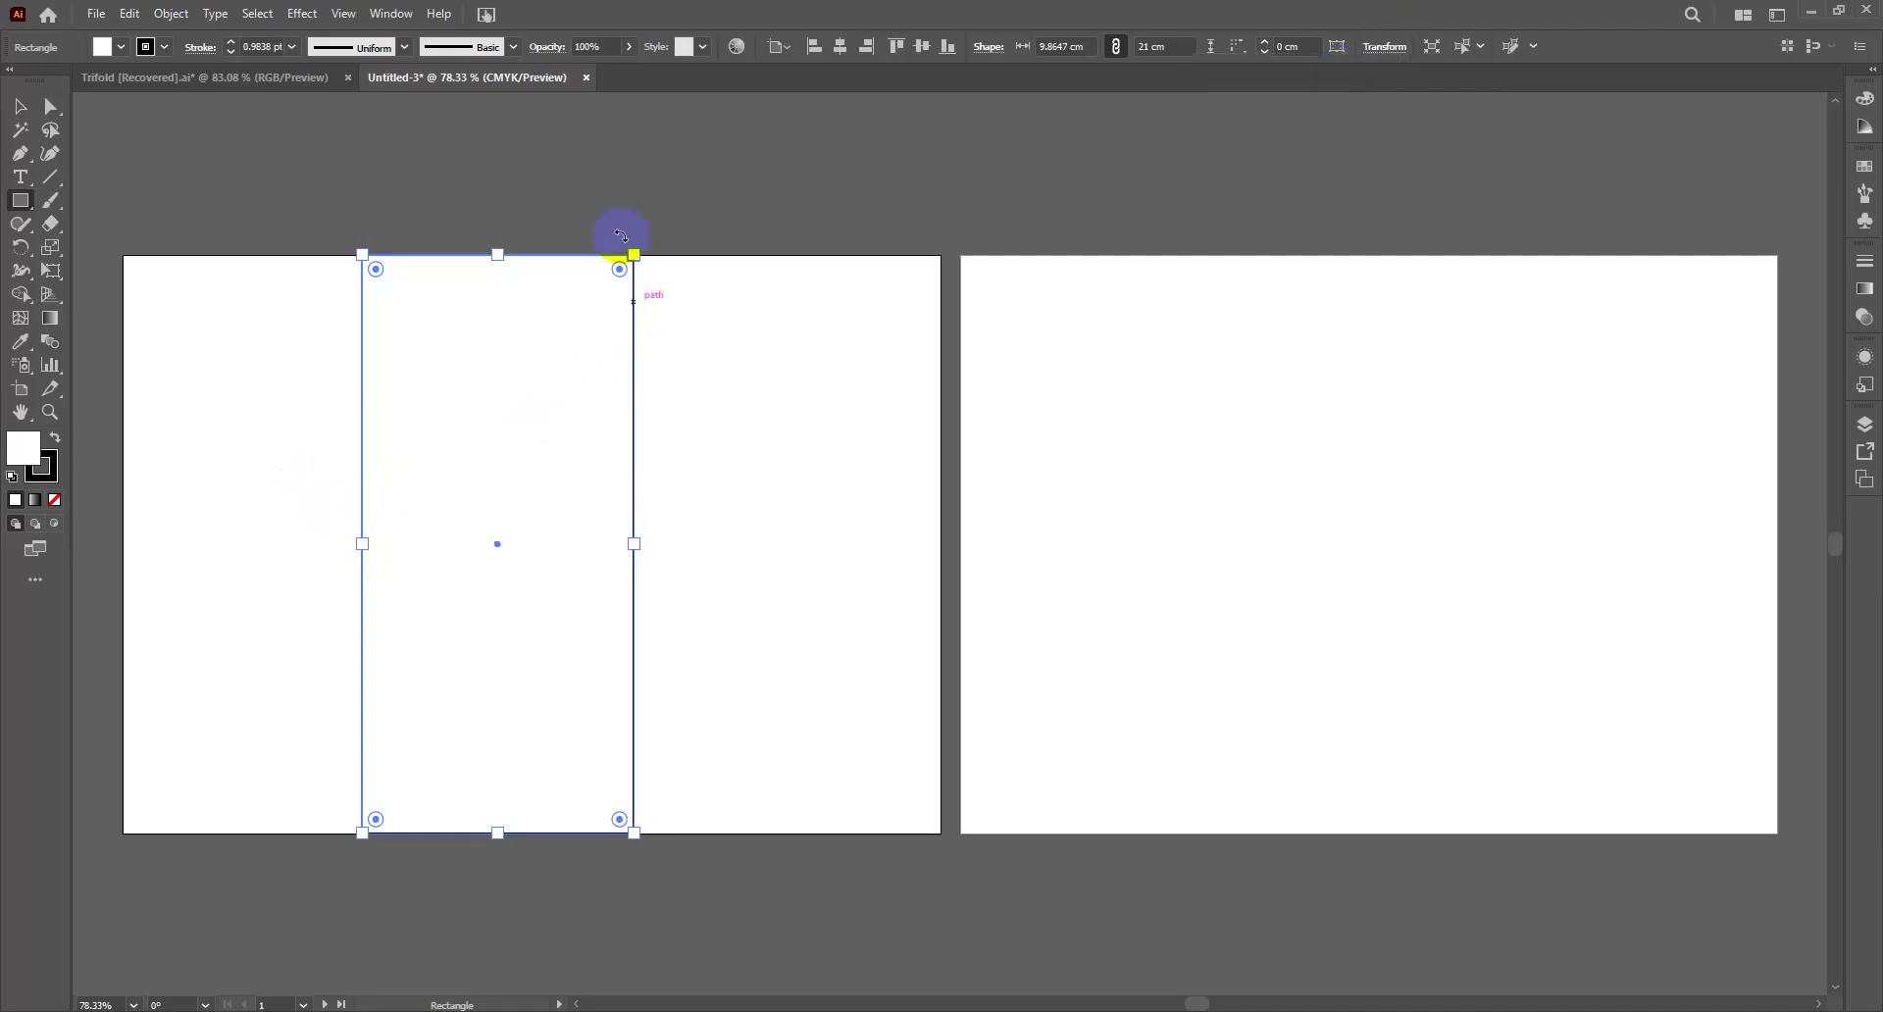
pyautogui.click(840, 46)
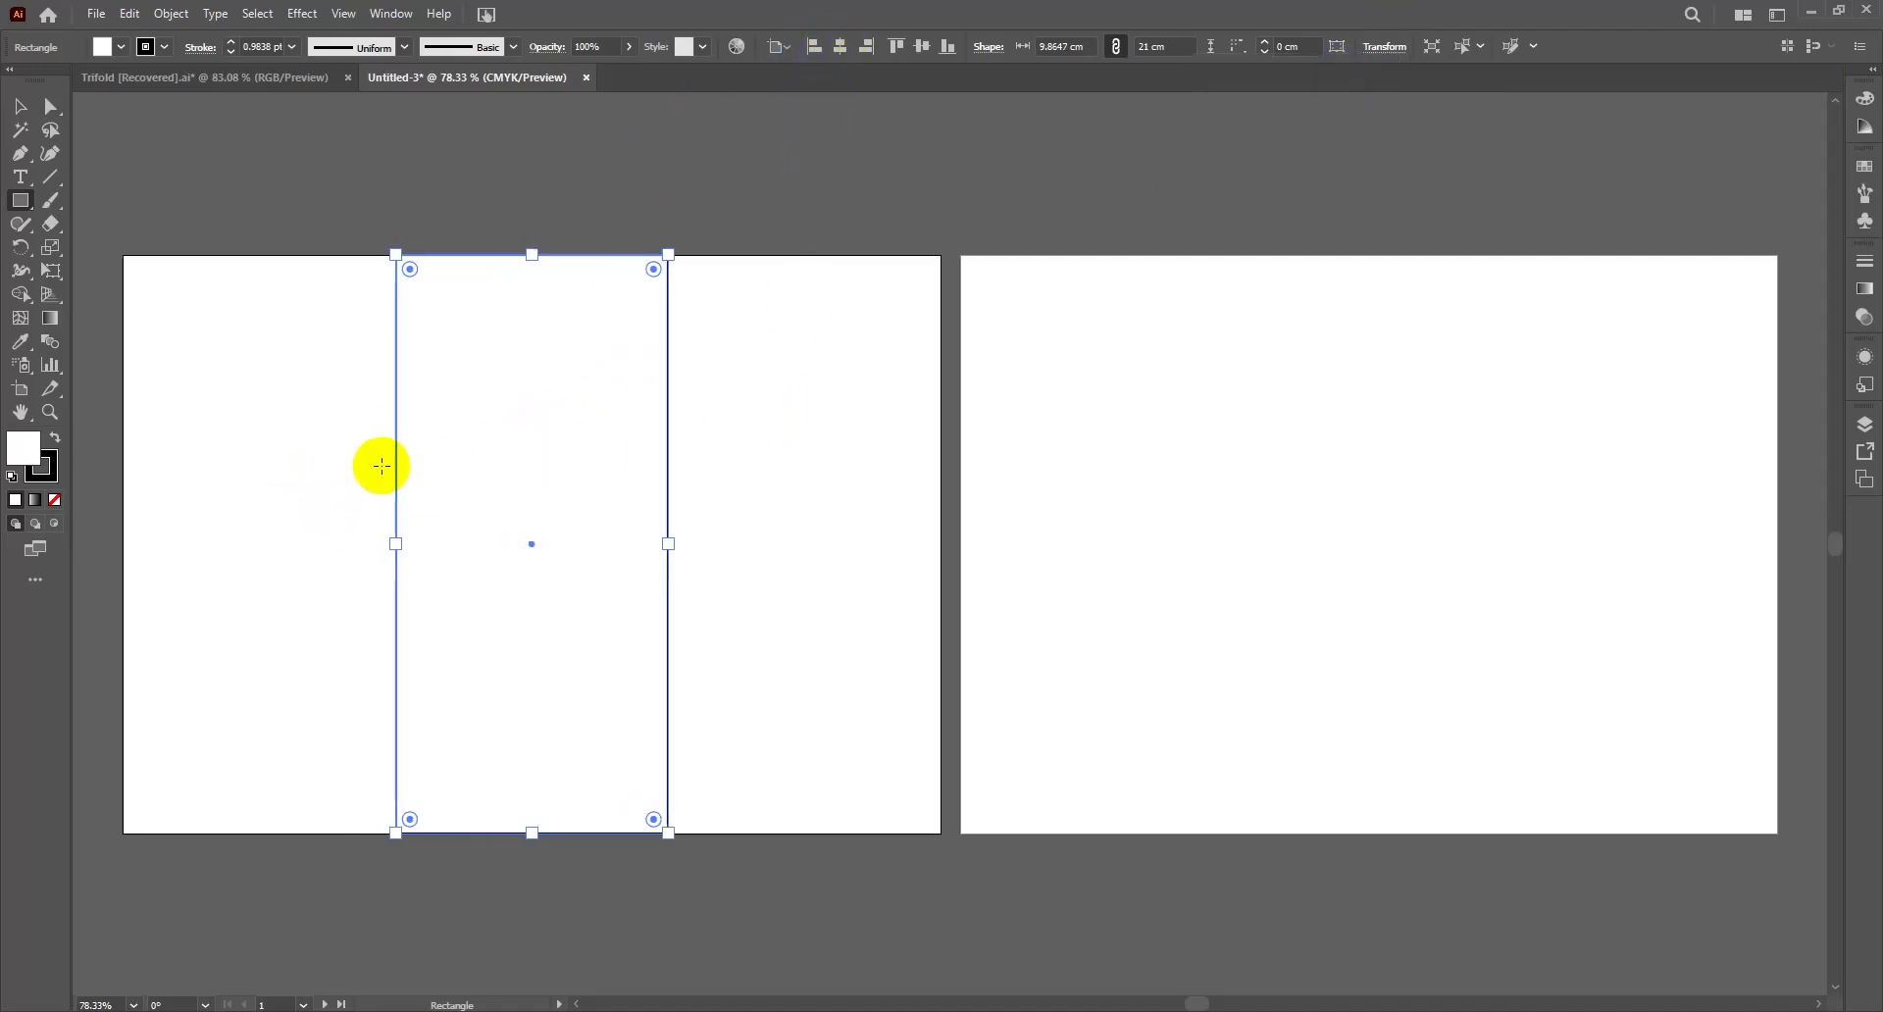
pyautogui.press('v')
pyautogui.click(280, 438)
pyautogui.click(559, 446)
pyautogui.click(752, 453)
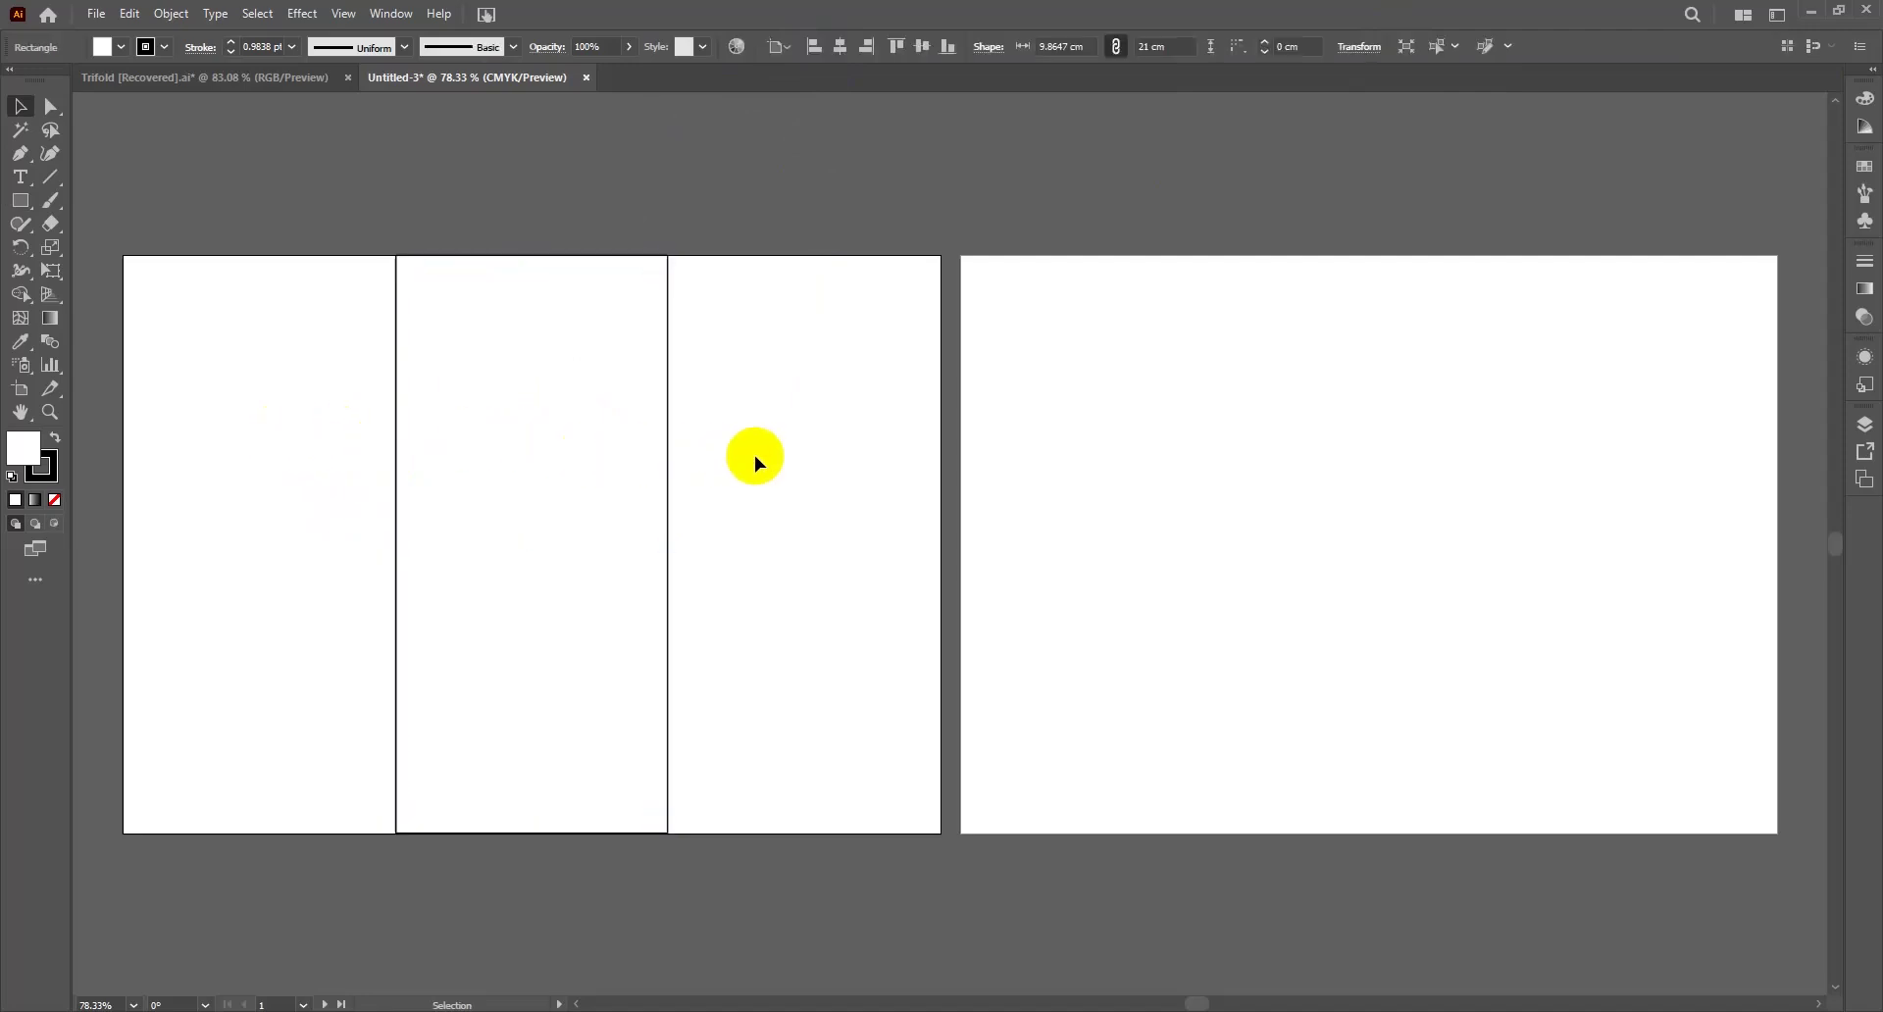
# Remove the stroke from the middle panel rectangle and fill it with blue
pyautogui.click(562, 490)
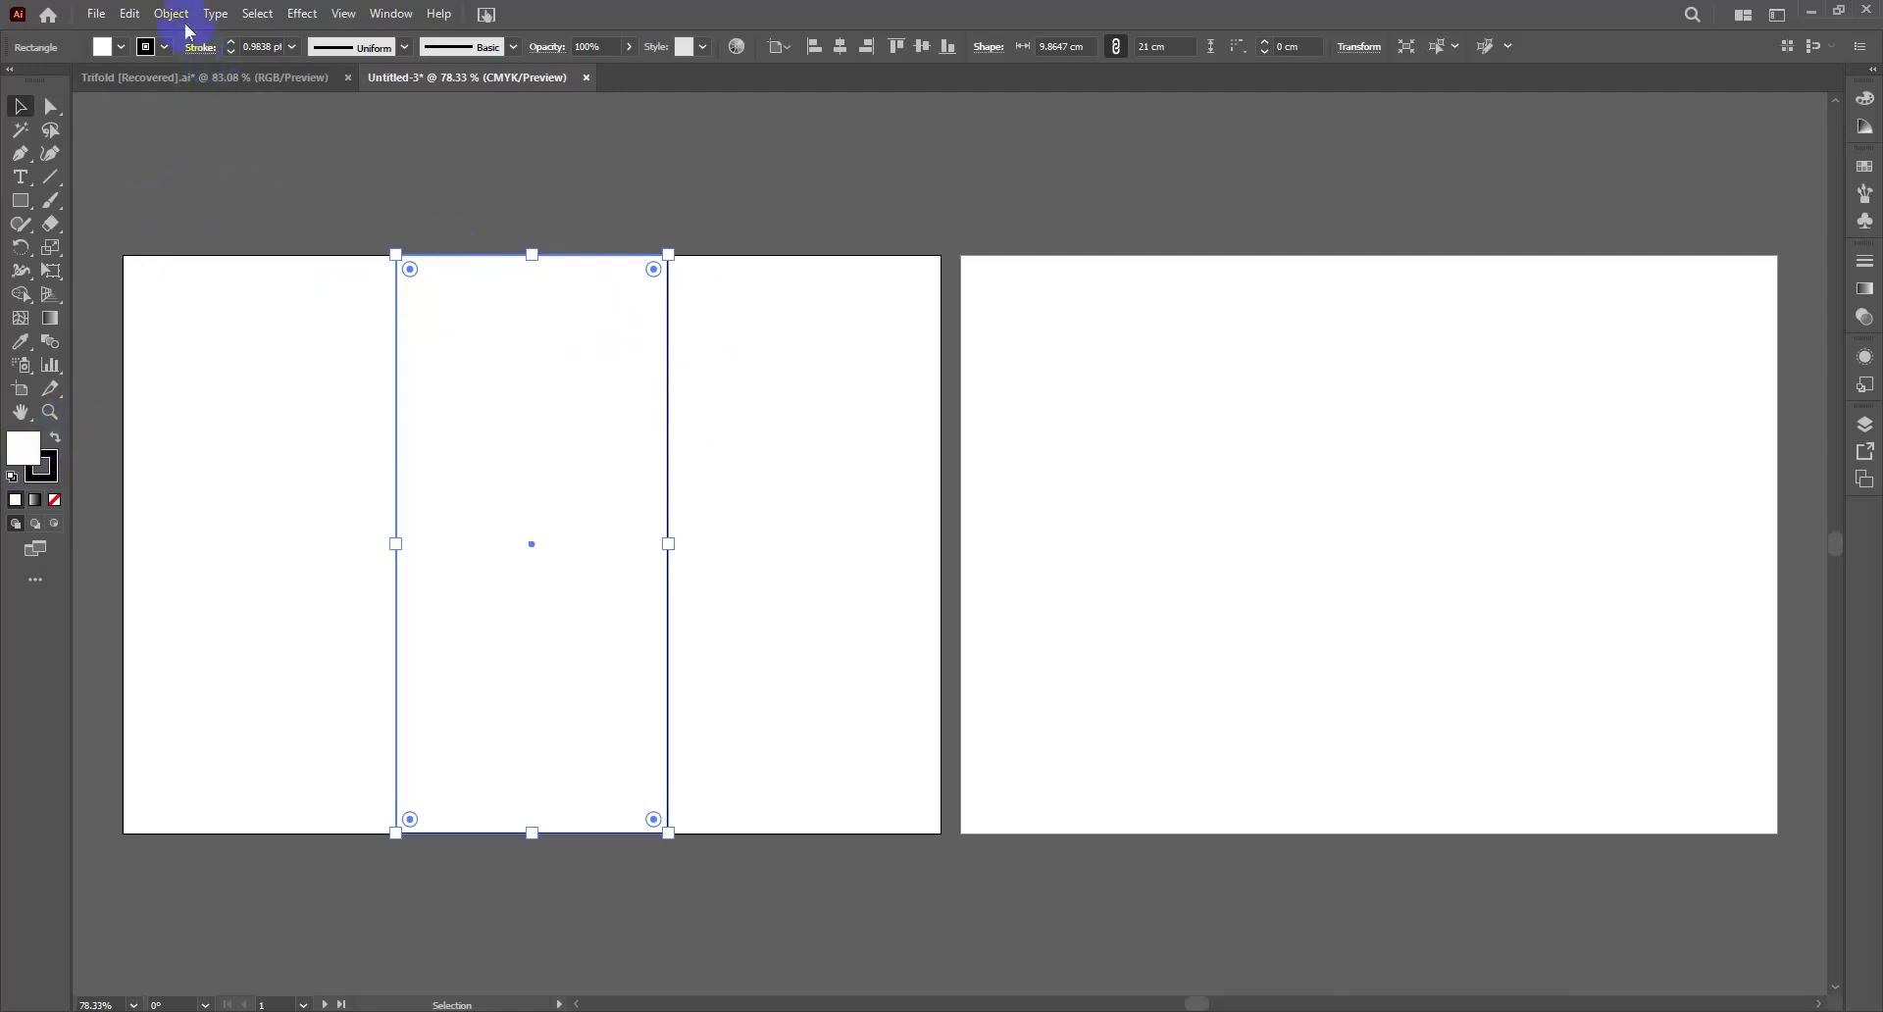
pyautogui.click(165, 47)
pyautogui.click(12, 86)
pyautogui.click(165, 47)
pyautogui.click(165, 47)
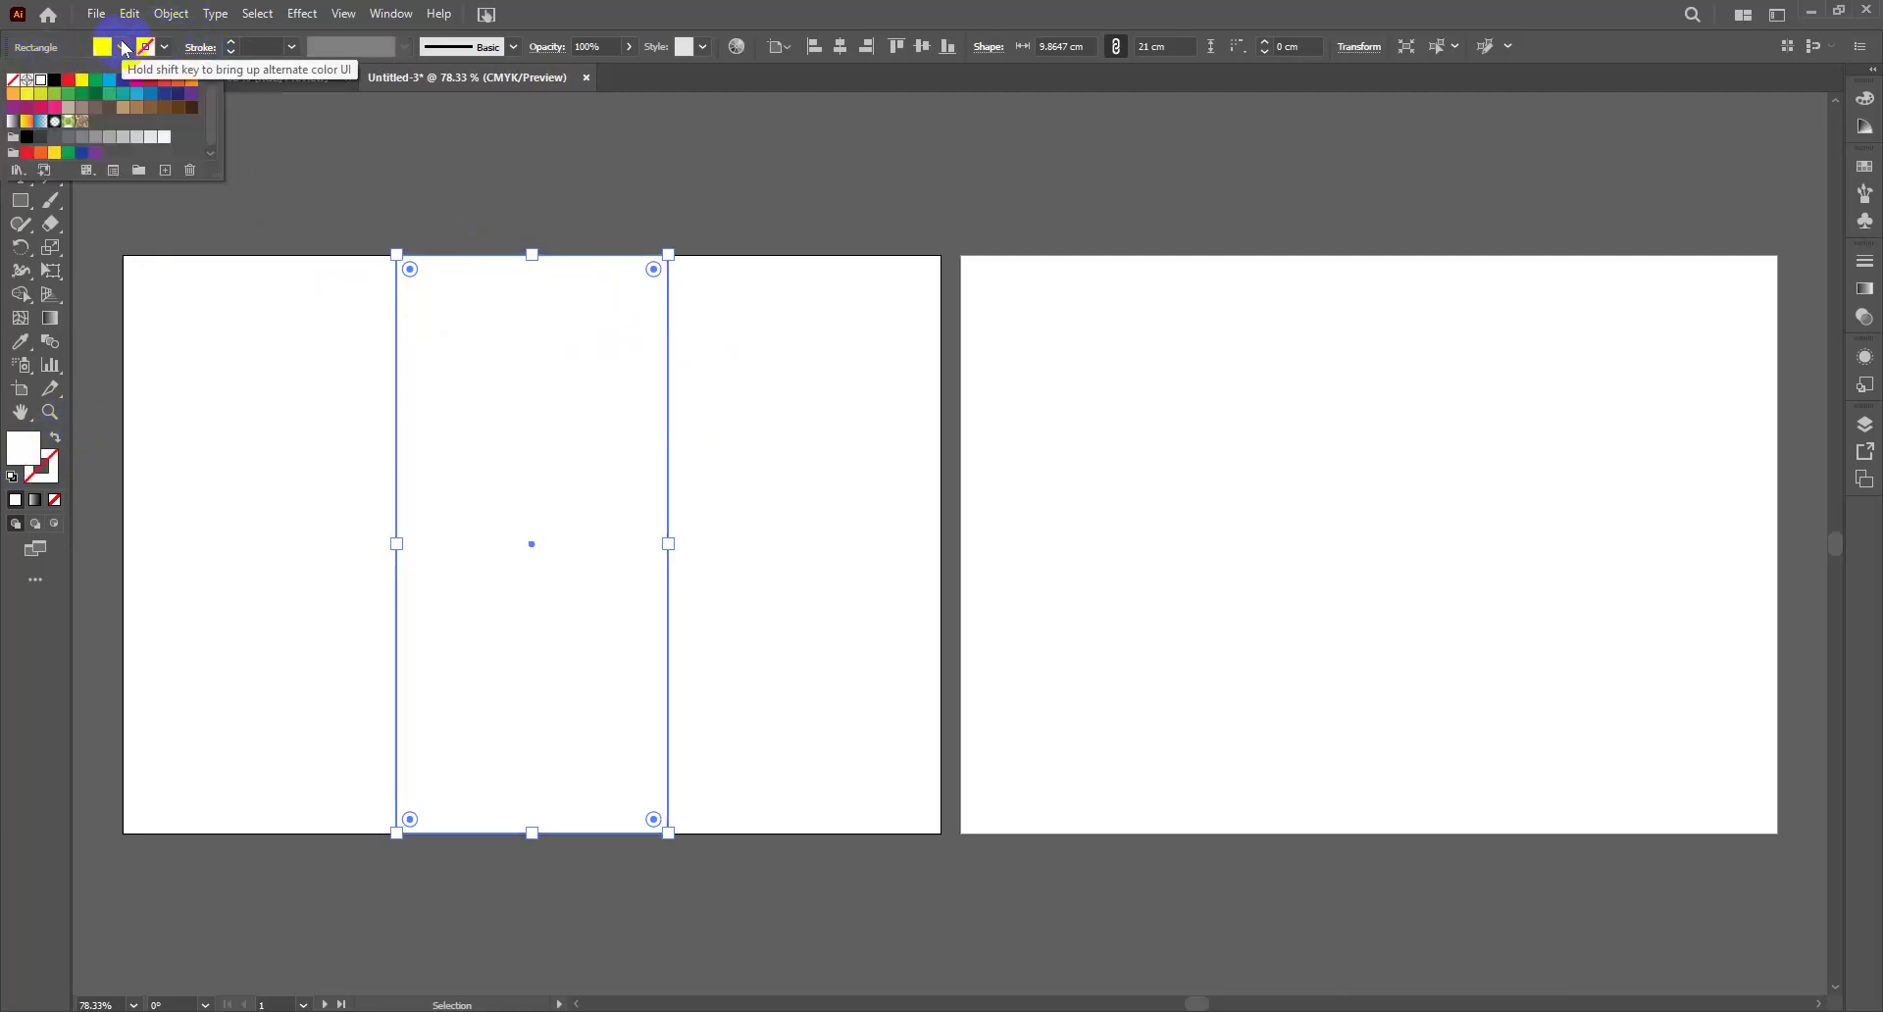
pyautogui.click(137, 93)
pyautogui.click(454, 175)
pyautogui.click(557, 182)
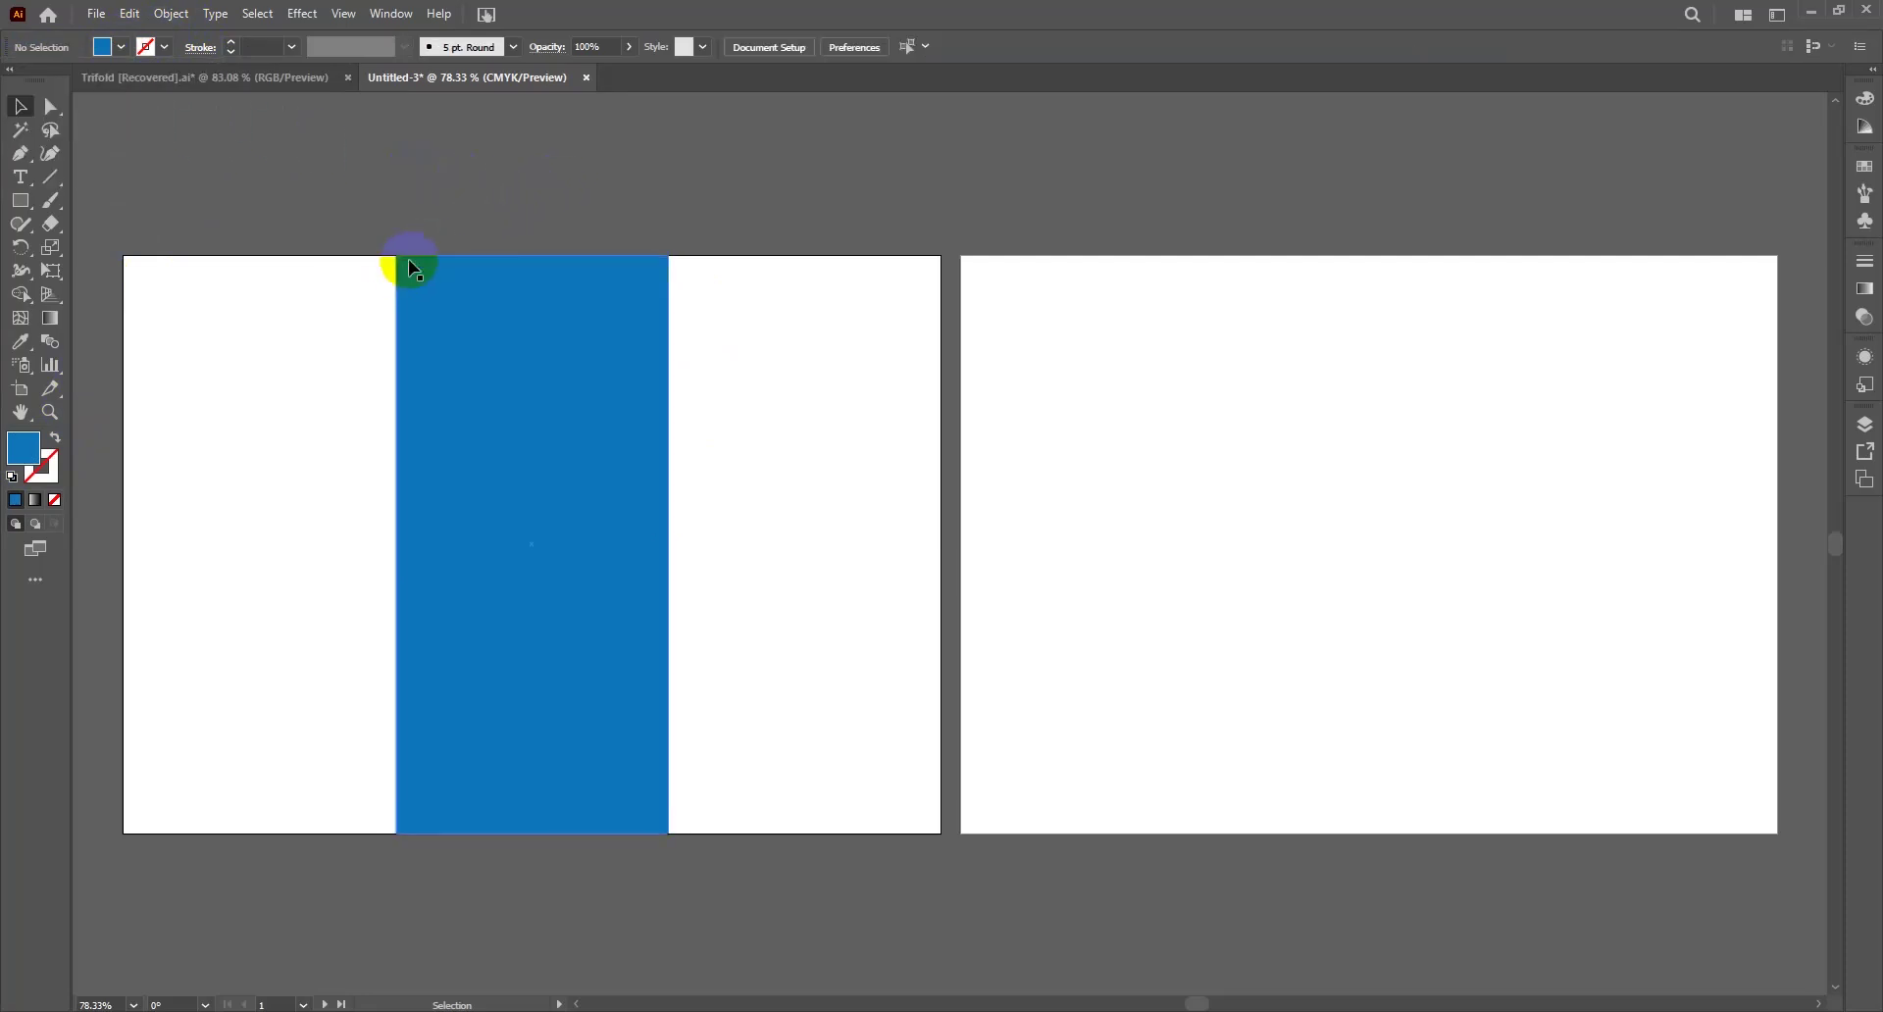
# Copy the blue rectangle onto the Back artboard and center it there horizontally and vertically
pyautogui.moveTo(782, 429); pyautogui.dragTo(765, 403)
pyautogui.moveTo(481, 424); pyautogui.dragTo(1243, 424)
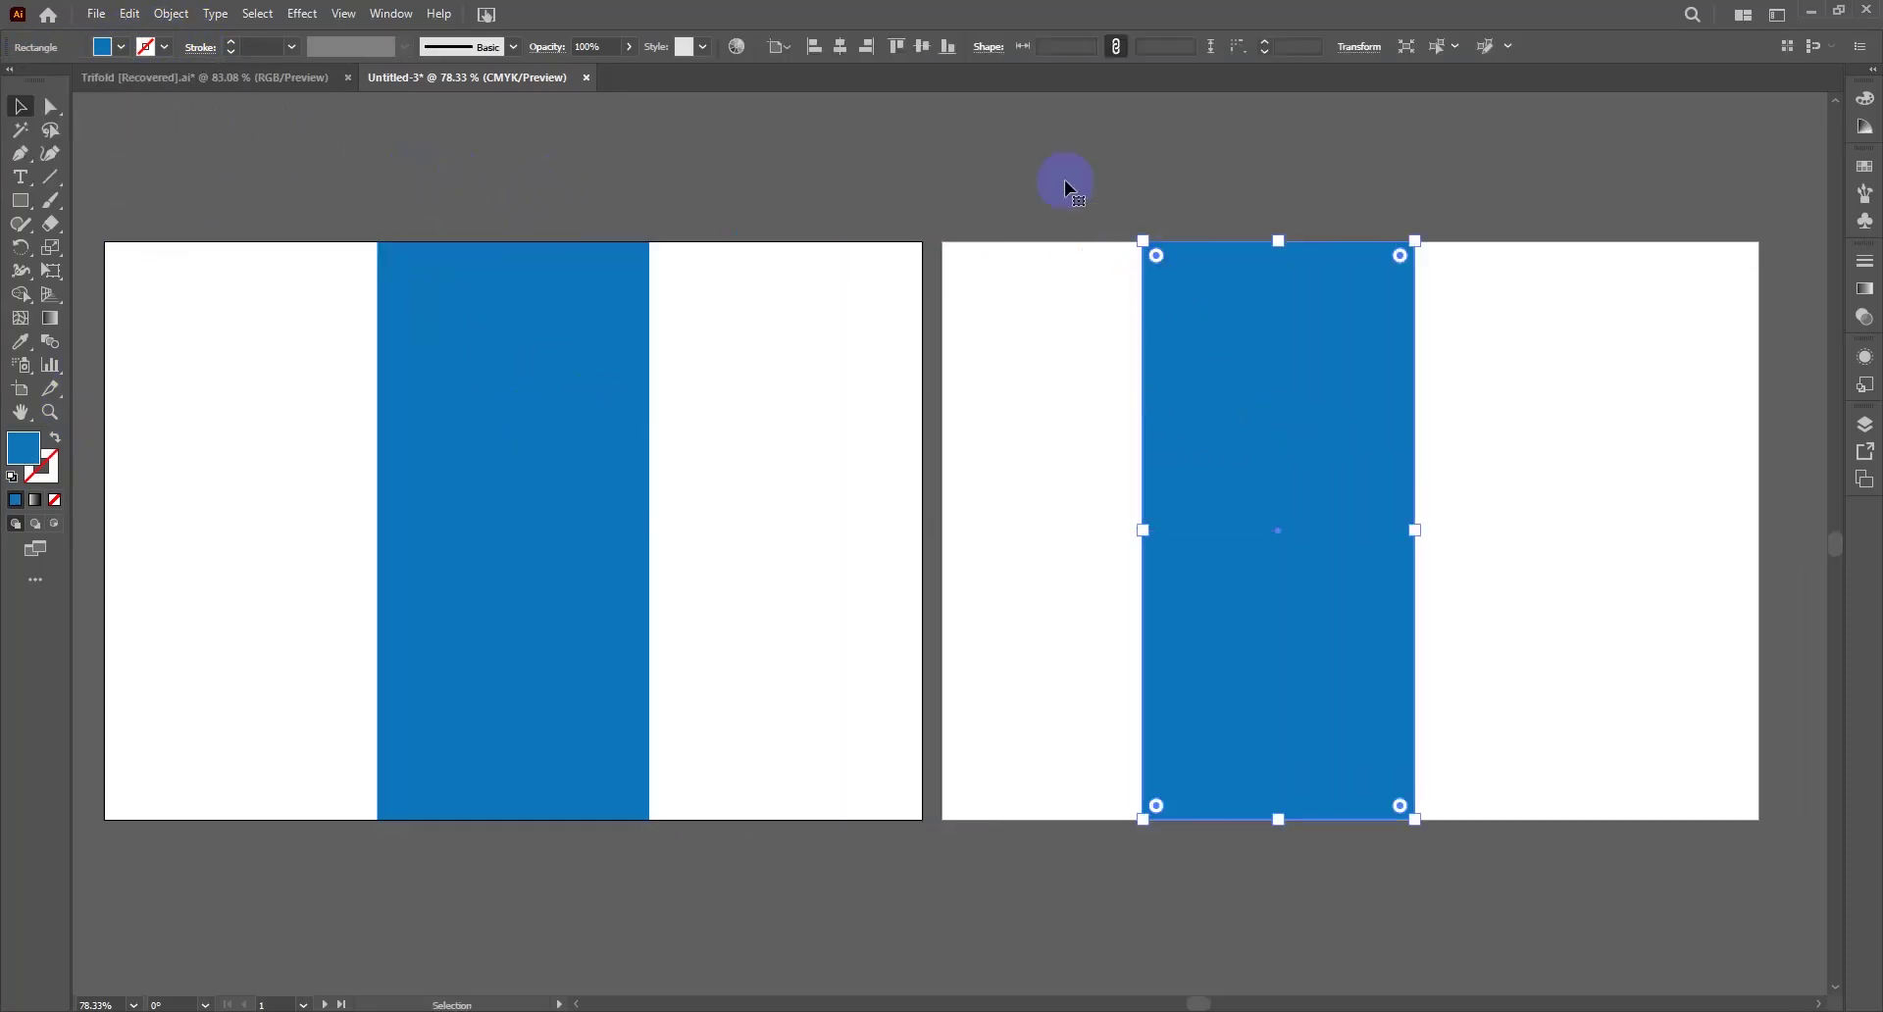
pyautogui.click(849, 54)
pyautogui.moveTo(538, 378); pyautogui.dragTo(1220, 382)
pyautogui.click(1438, 402)
pyautogui.click(1161, 444)
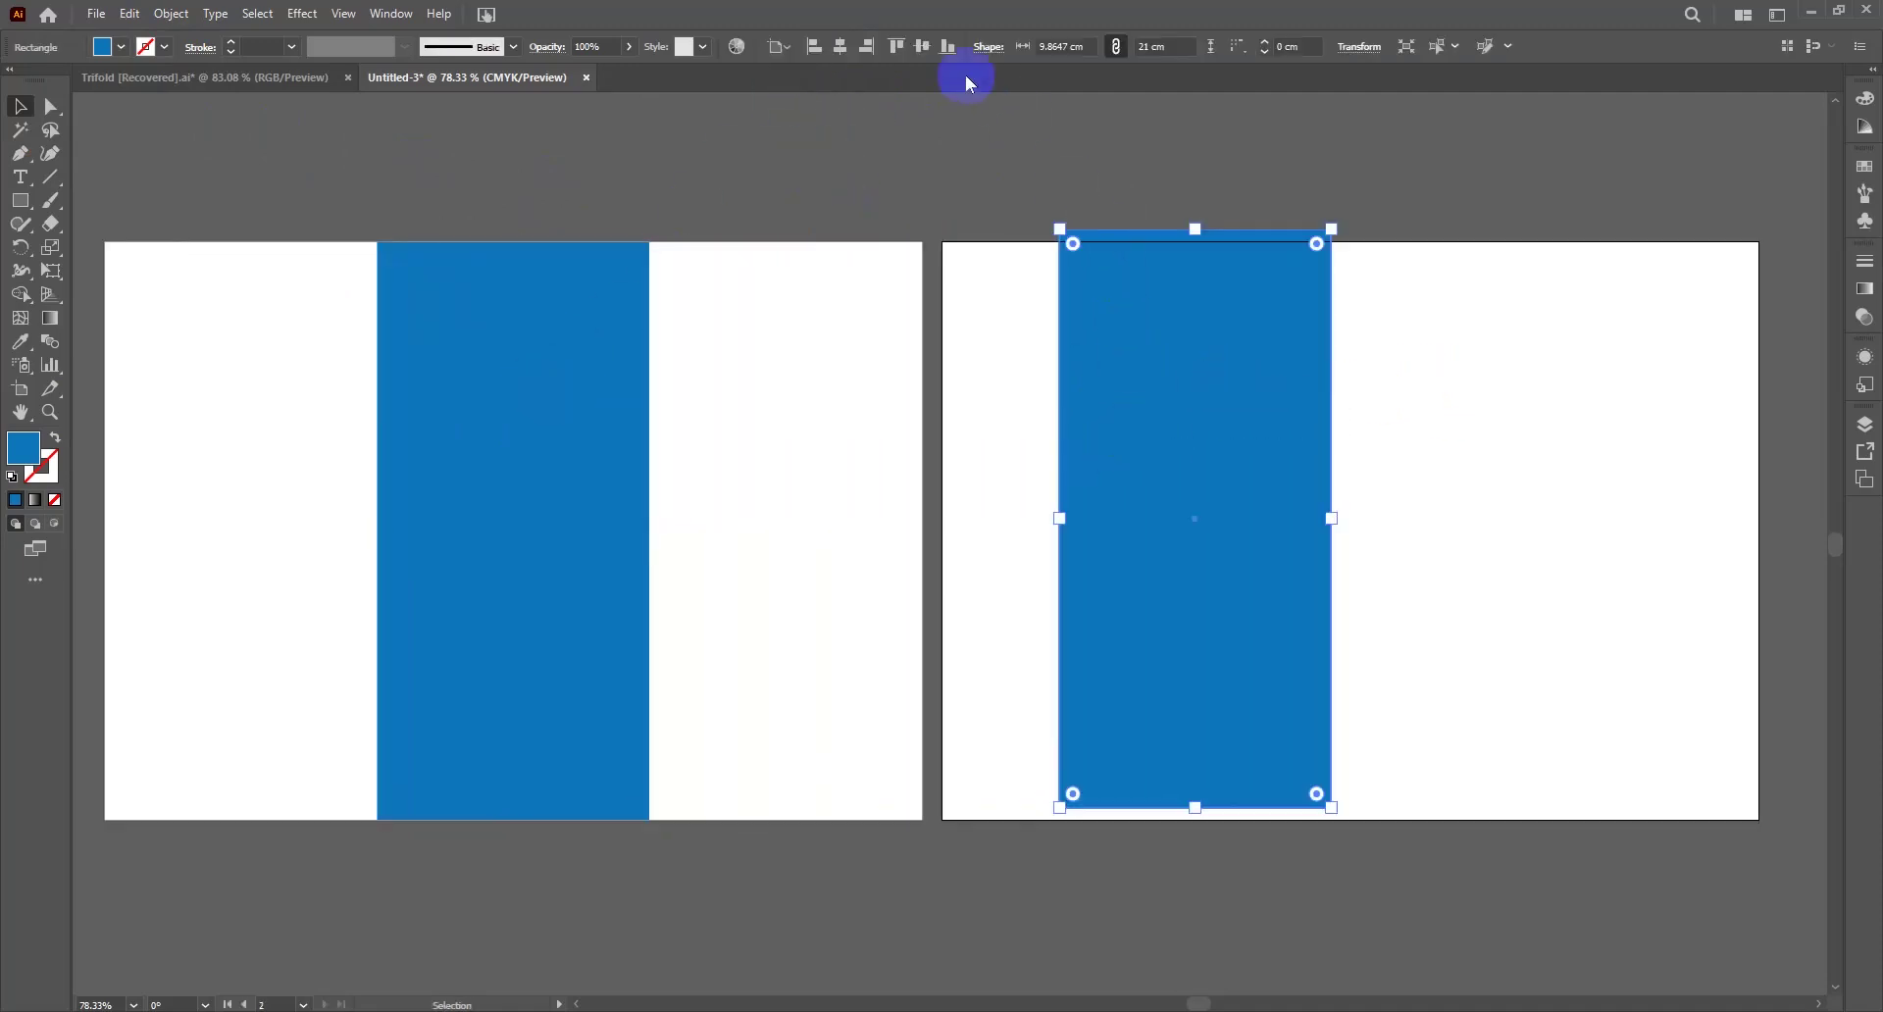
pyautogui.click(840, 46)
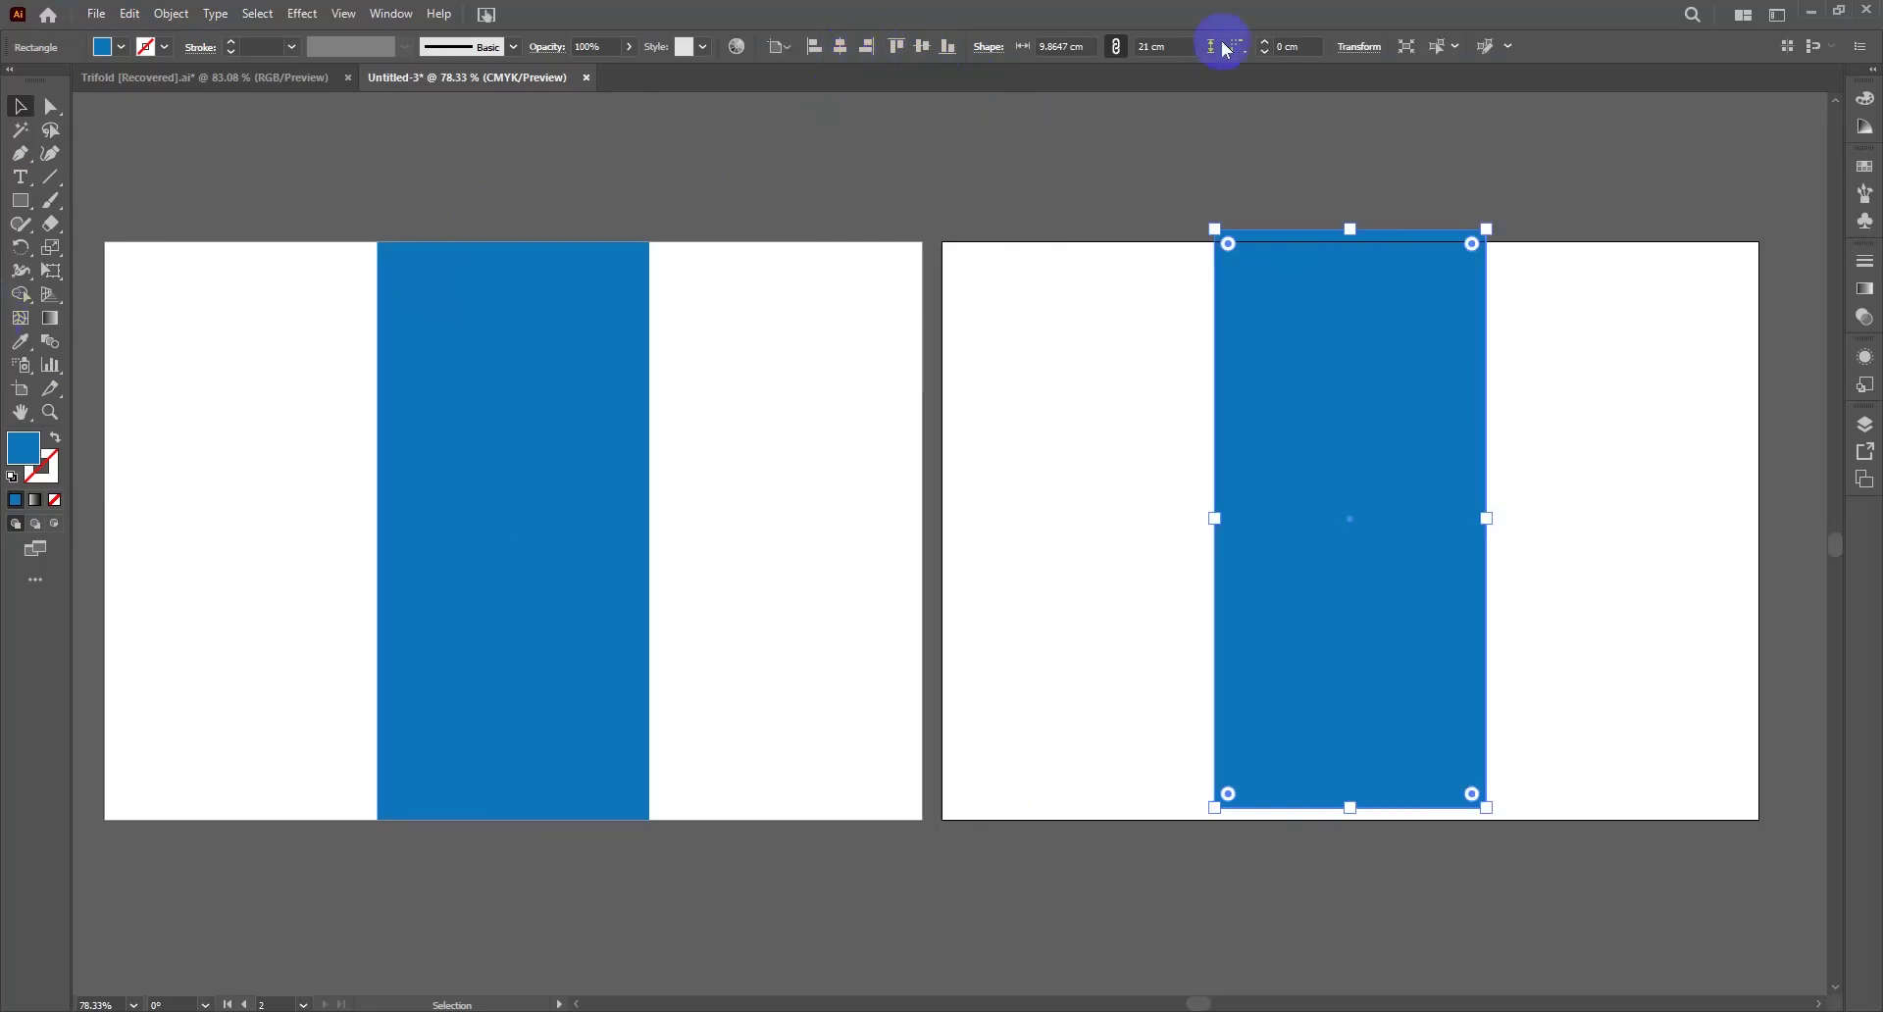
pyautogui.click(922, 46)
pyautogui.click(869, 337)
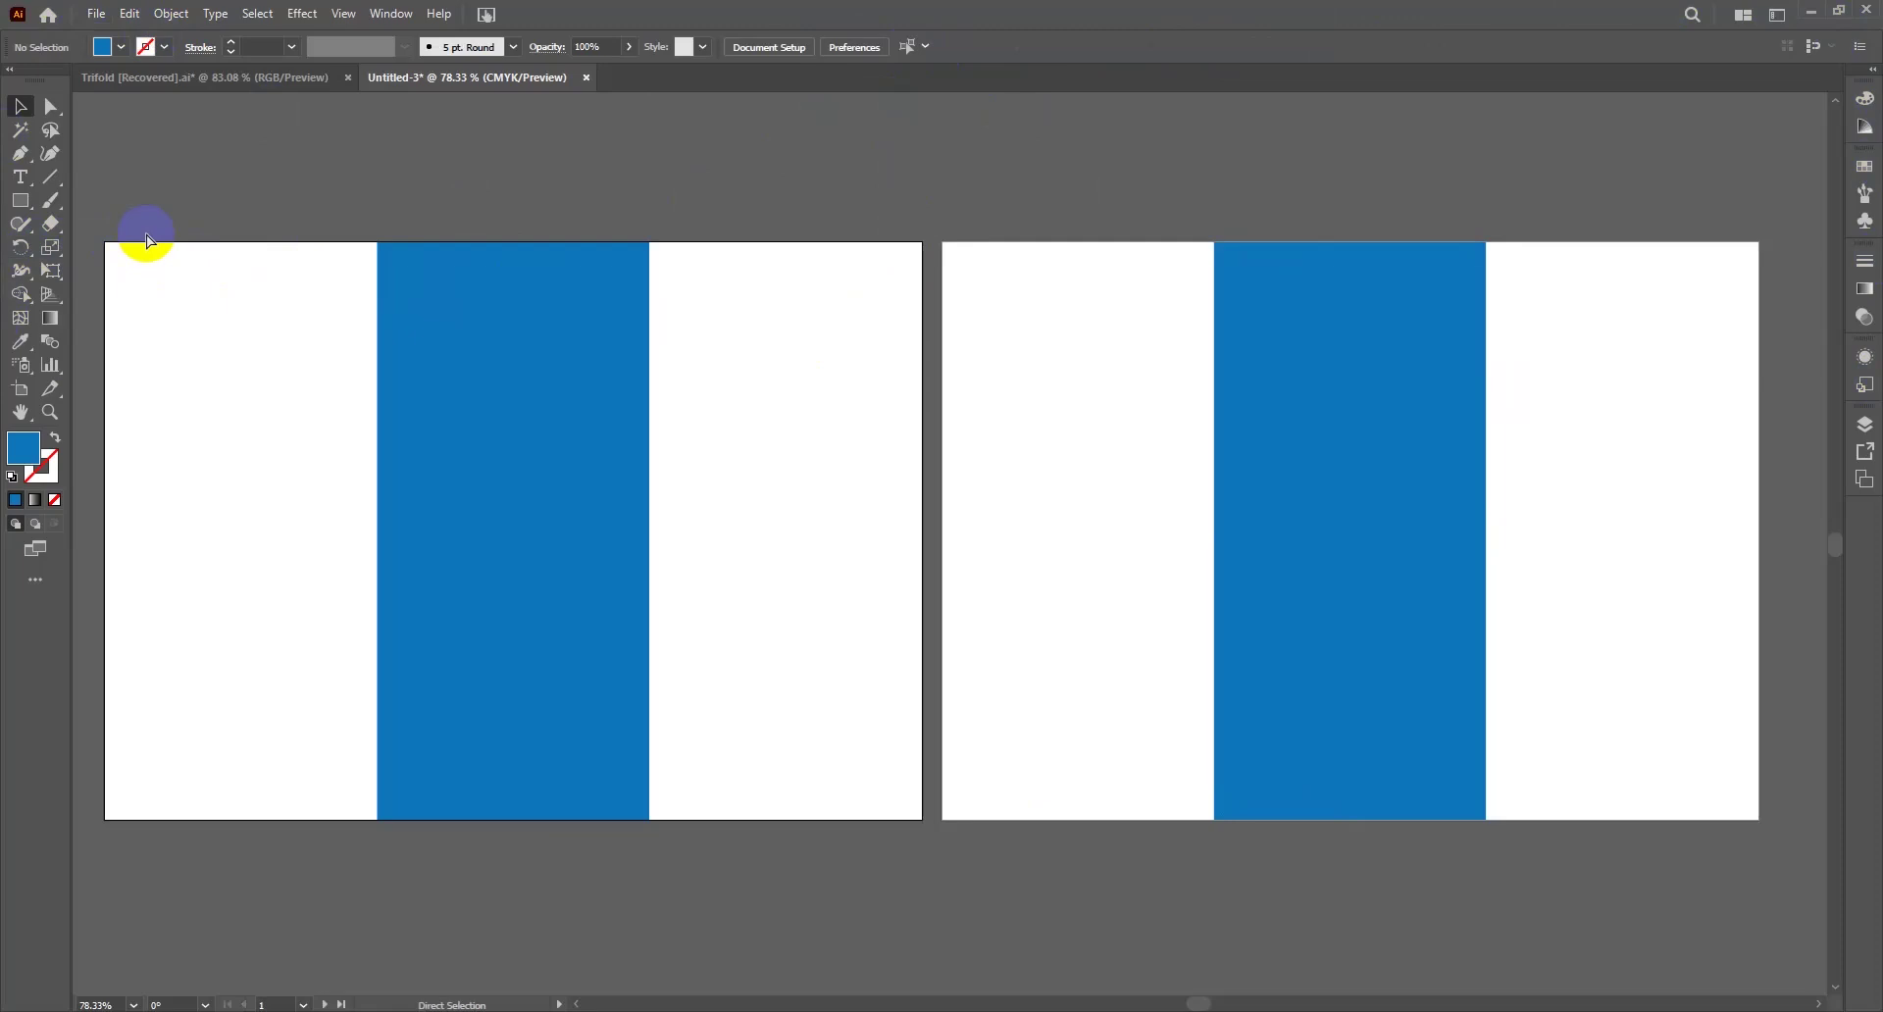
# Show the rulers and place vertical guides on both side edges of the blue rectangle on each artboard
pyautogui.hotkey('ctrl', 'r')
pyautogui.moveTo(128, 308); pyautogui.dragTo(377, 302)
pyautogui.scroll(4, 373, 333)
pyautogui.moveTo(80, 364); pyautogui.dragTo(1467, 432)
pyautogui.hotkey('ctrl', 'alt', '0')
pyautogui.moveTo(82, 392); pyautogui.dragTo(1233, 399)
pyautogui.moveTo(82, 447); pyautogui.dragTo(1504, 420)
# Add horizontal margin guides about 1 cm inside the upper and lower edges of the artboards, following the Trifold document
pyautogui.click(176, 79)
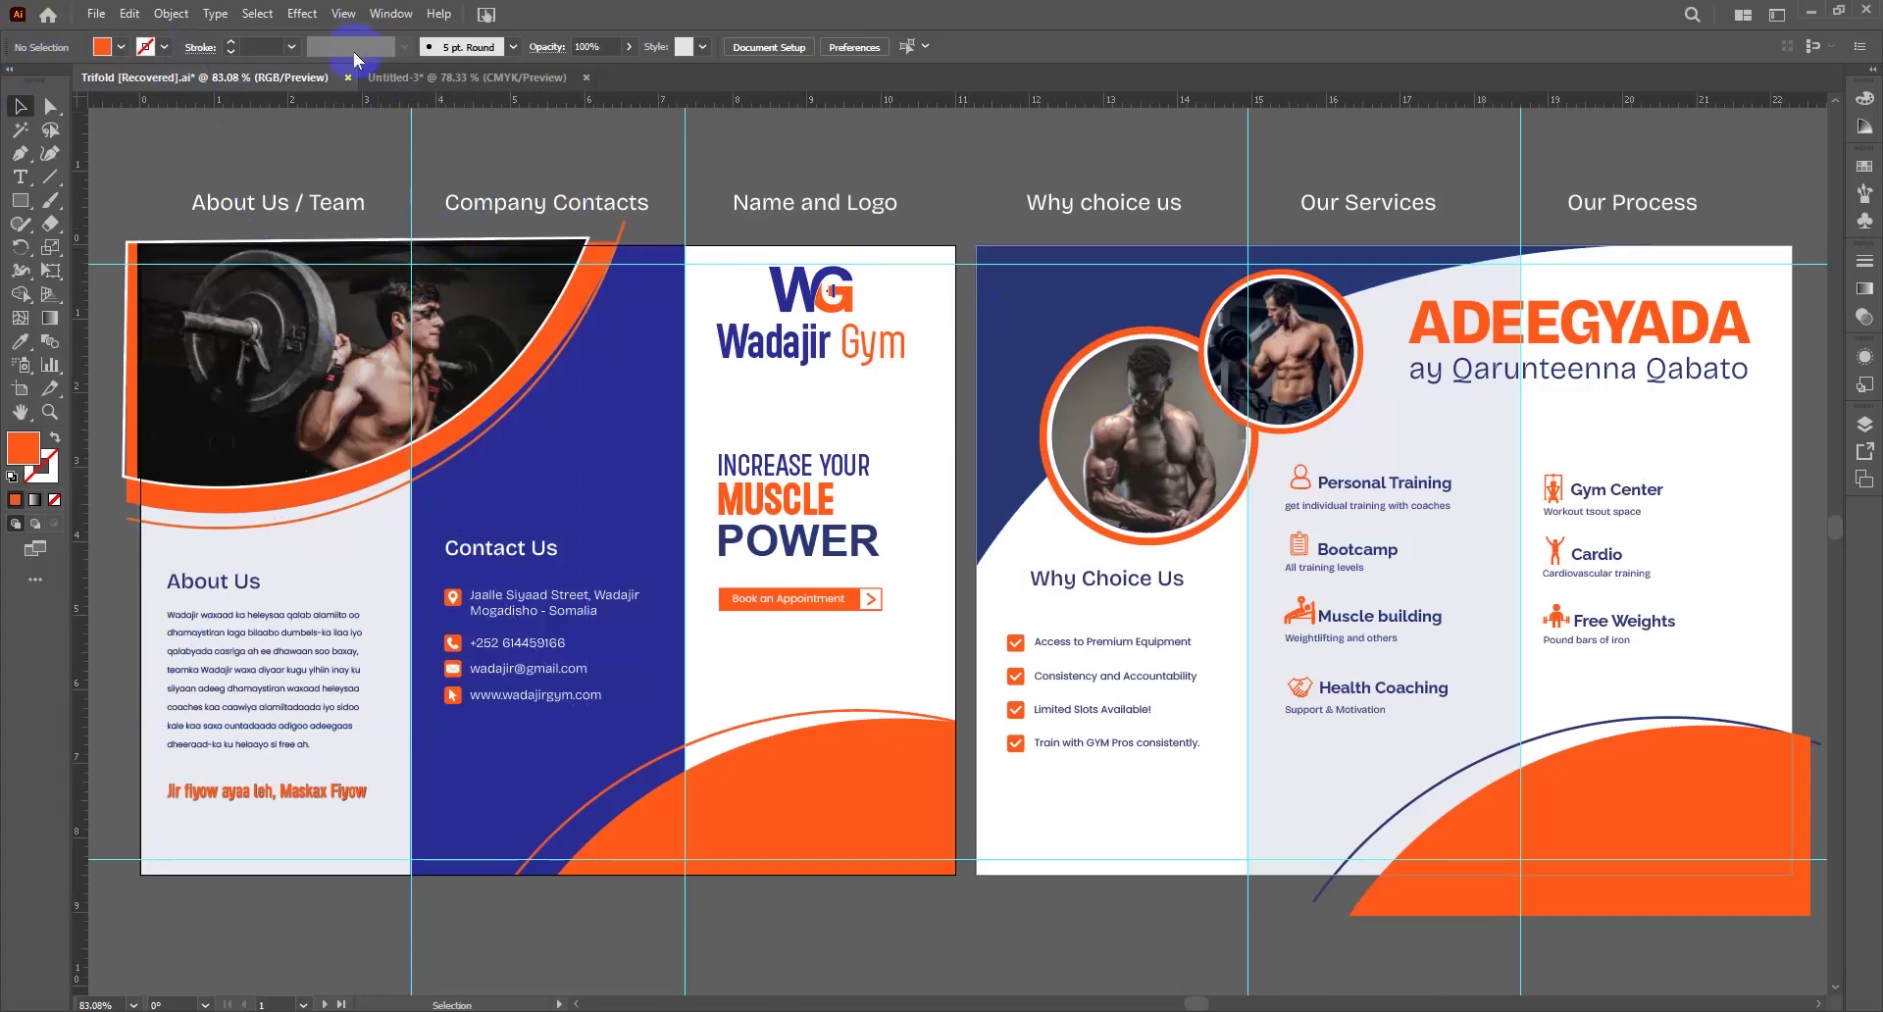
pyautogui.click(490, 78)
pyautogui.moveTo(589, 230); pyautogui.dragTo(591, 280)
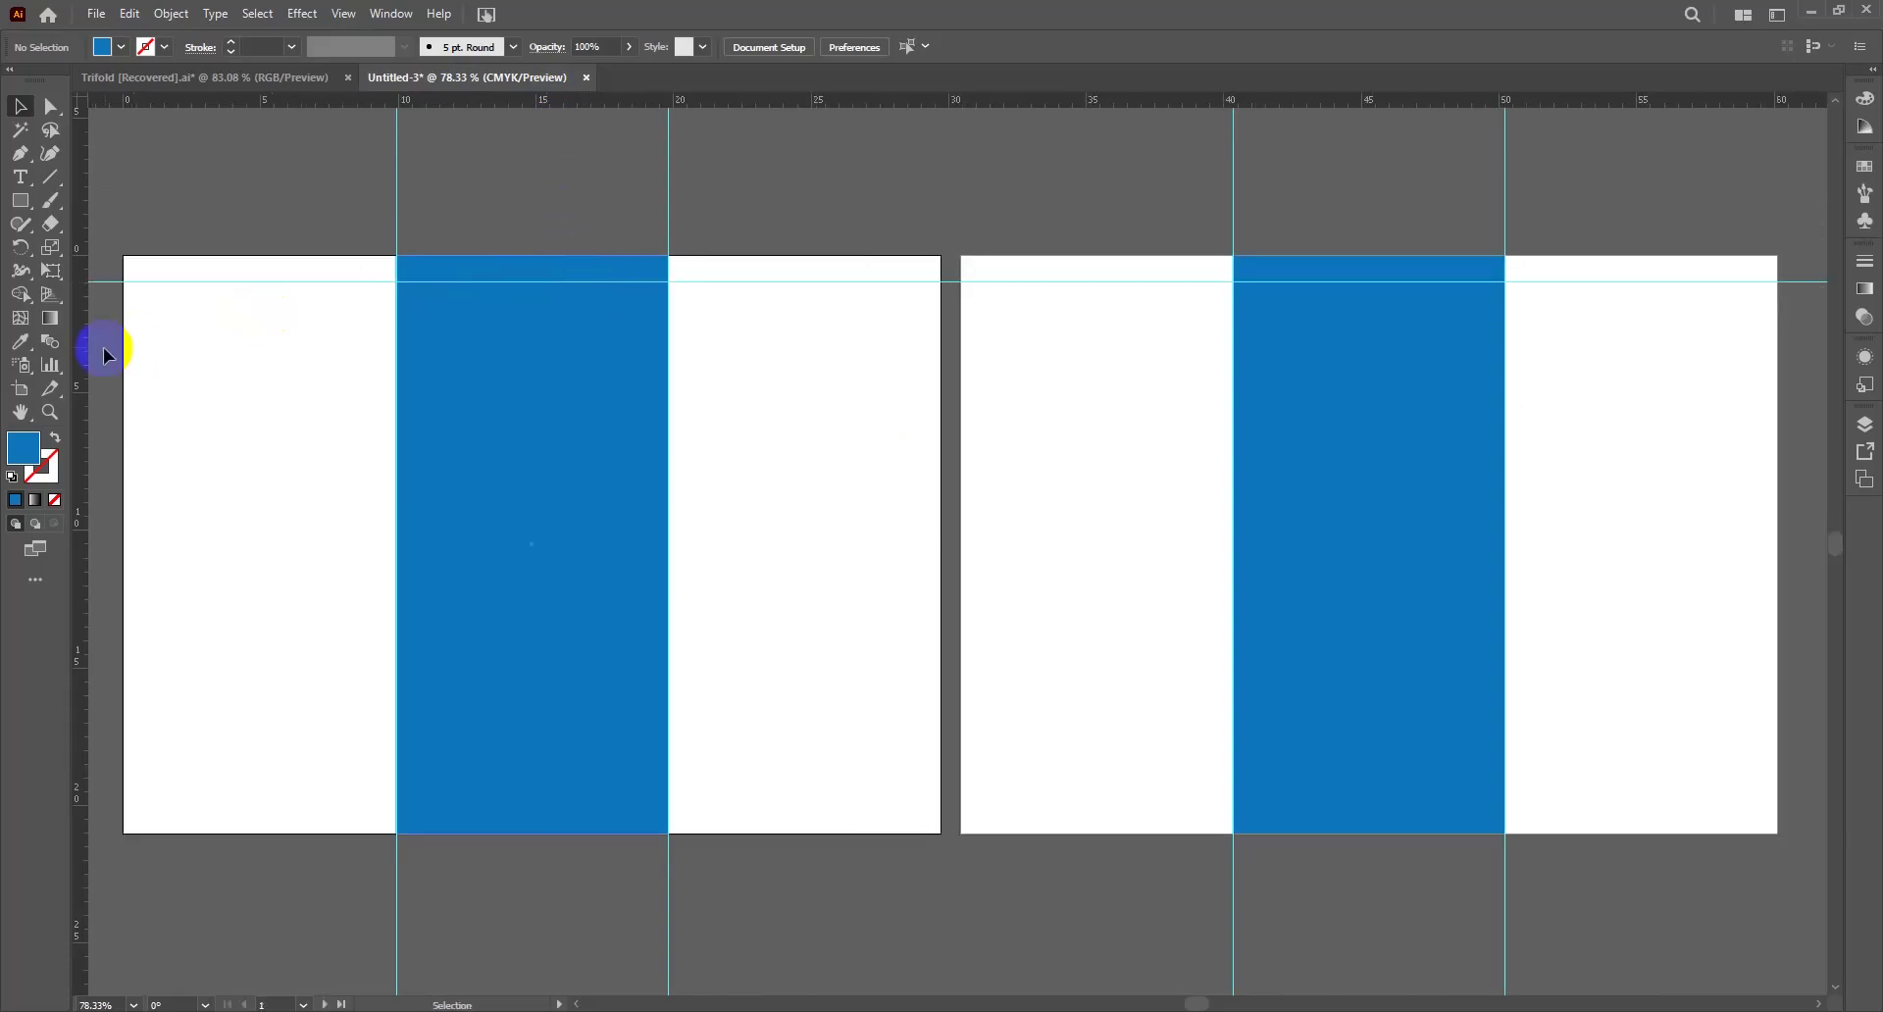
pyautogui.moveTo(279, 108); pyautogui.dragTo(338, 806)
pyautogui.click(536, 477)
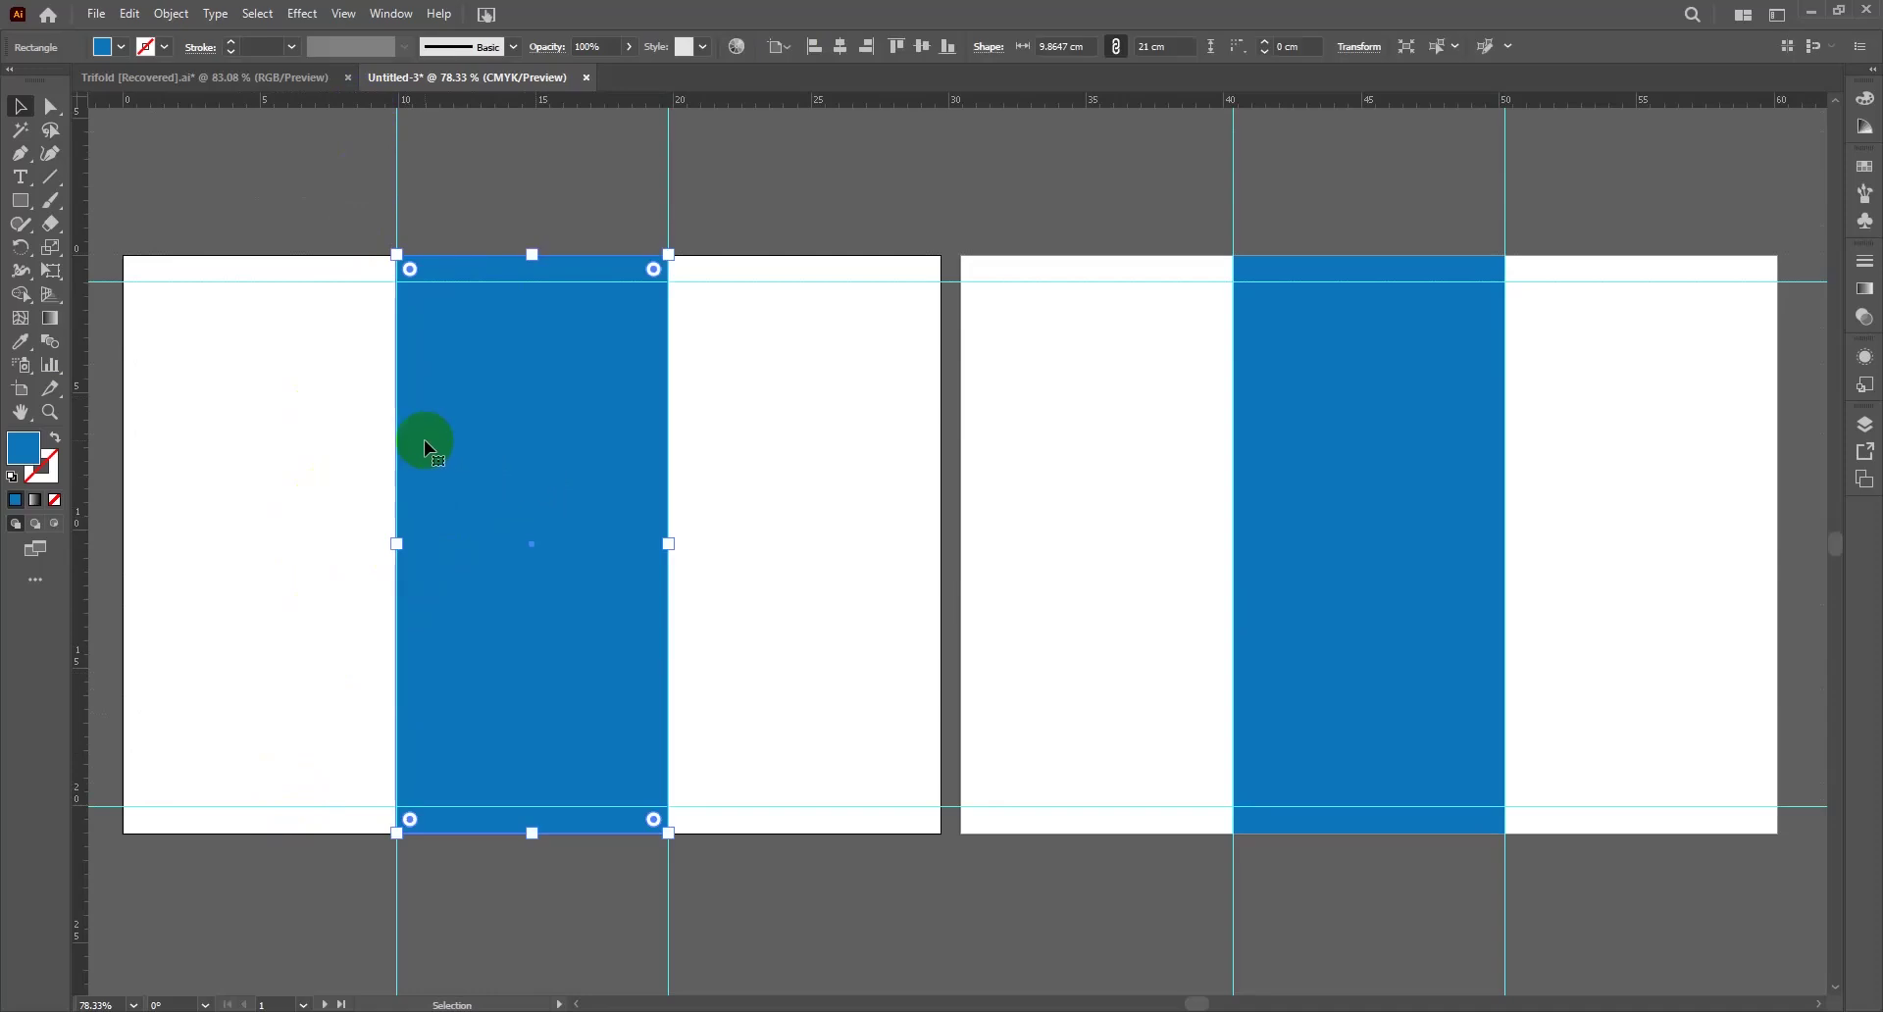
pyautogui.click(149, 287)
# Copy the Wadajir Gym logo from the Trifold document to the top of the Front artboard's third panel
pyautogui.click(233, 77)
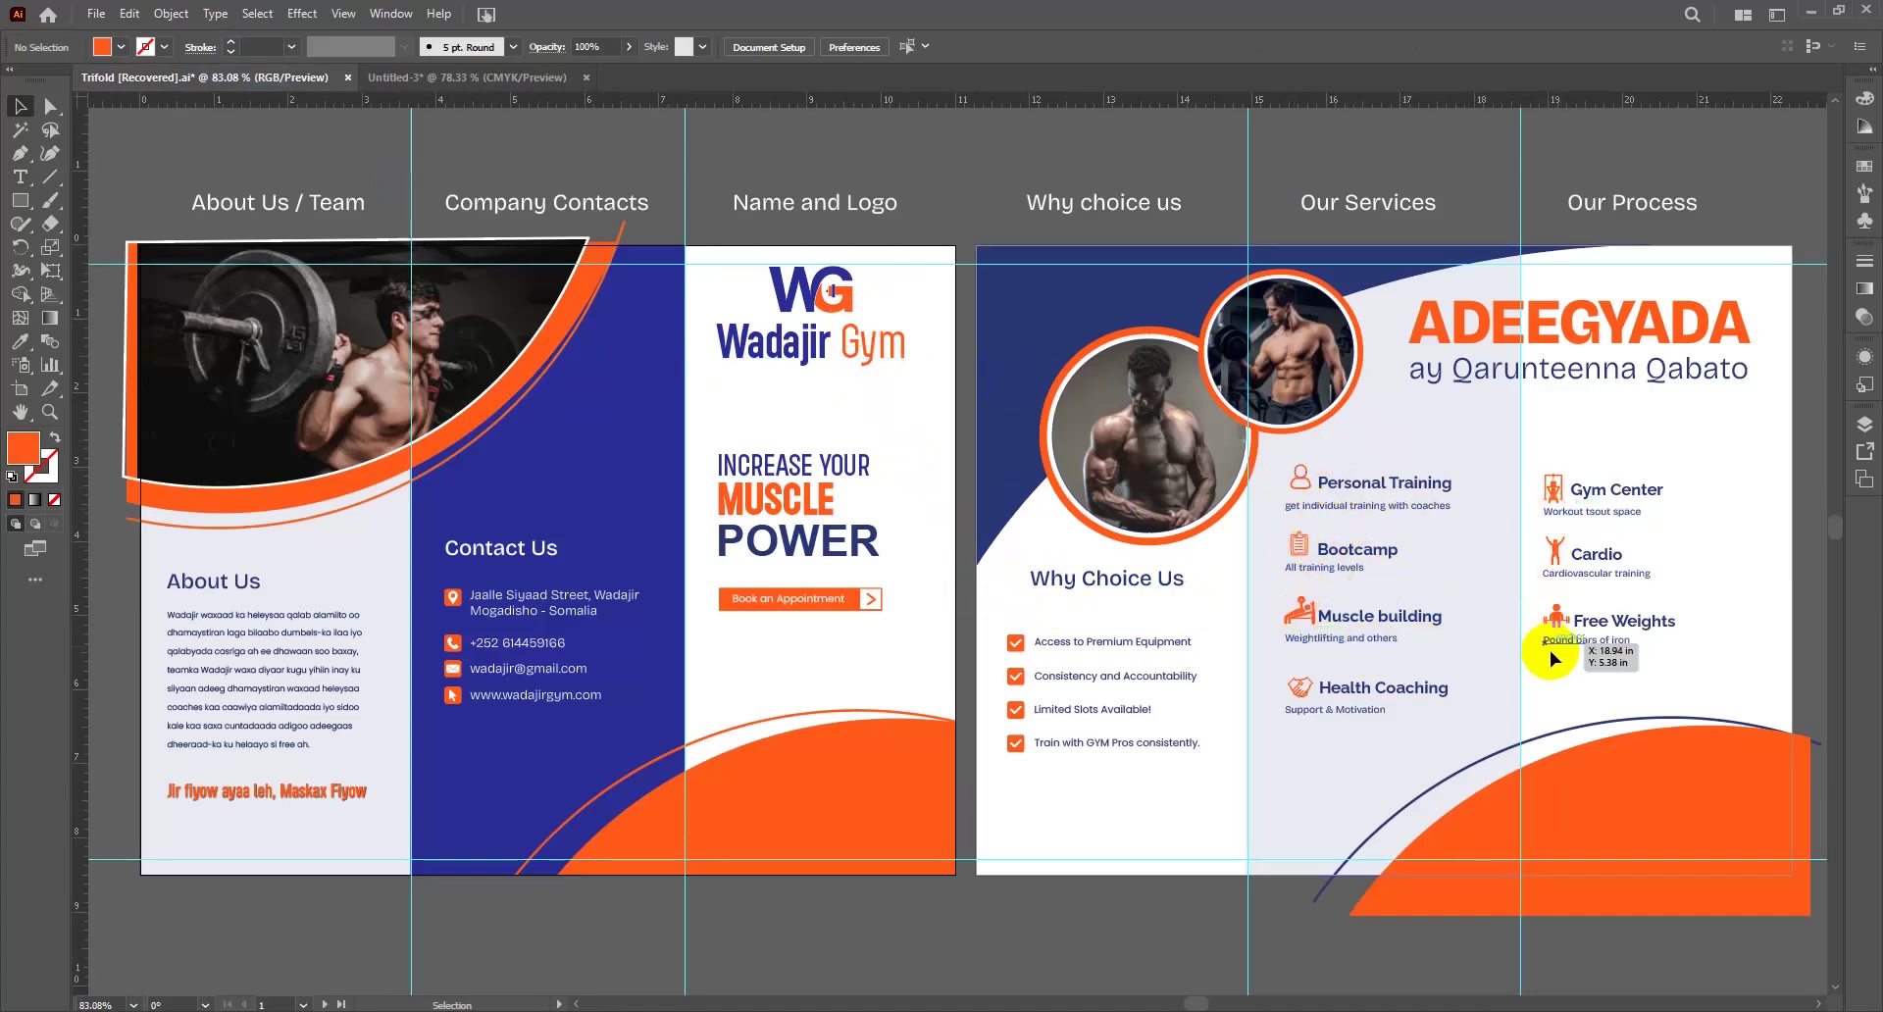
pyautogui.moveTo(855, 360); pyautogui.dragTo(525, 92)
pyautogui.moveTo(828, 371); pyautogui.dragTo(769, 373)
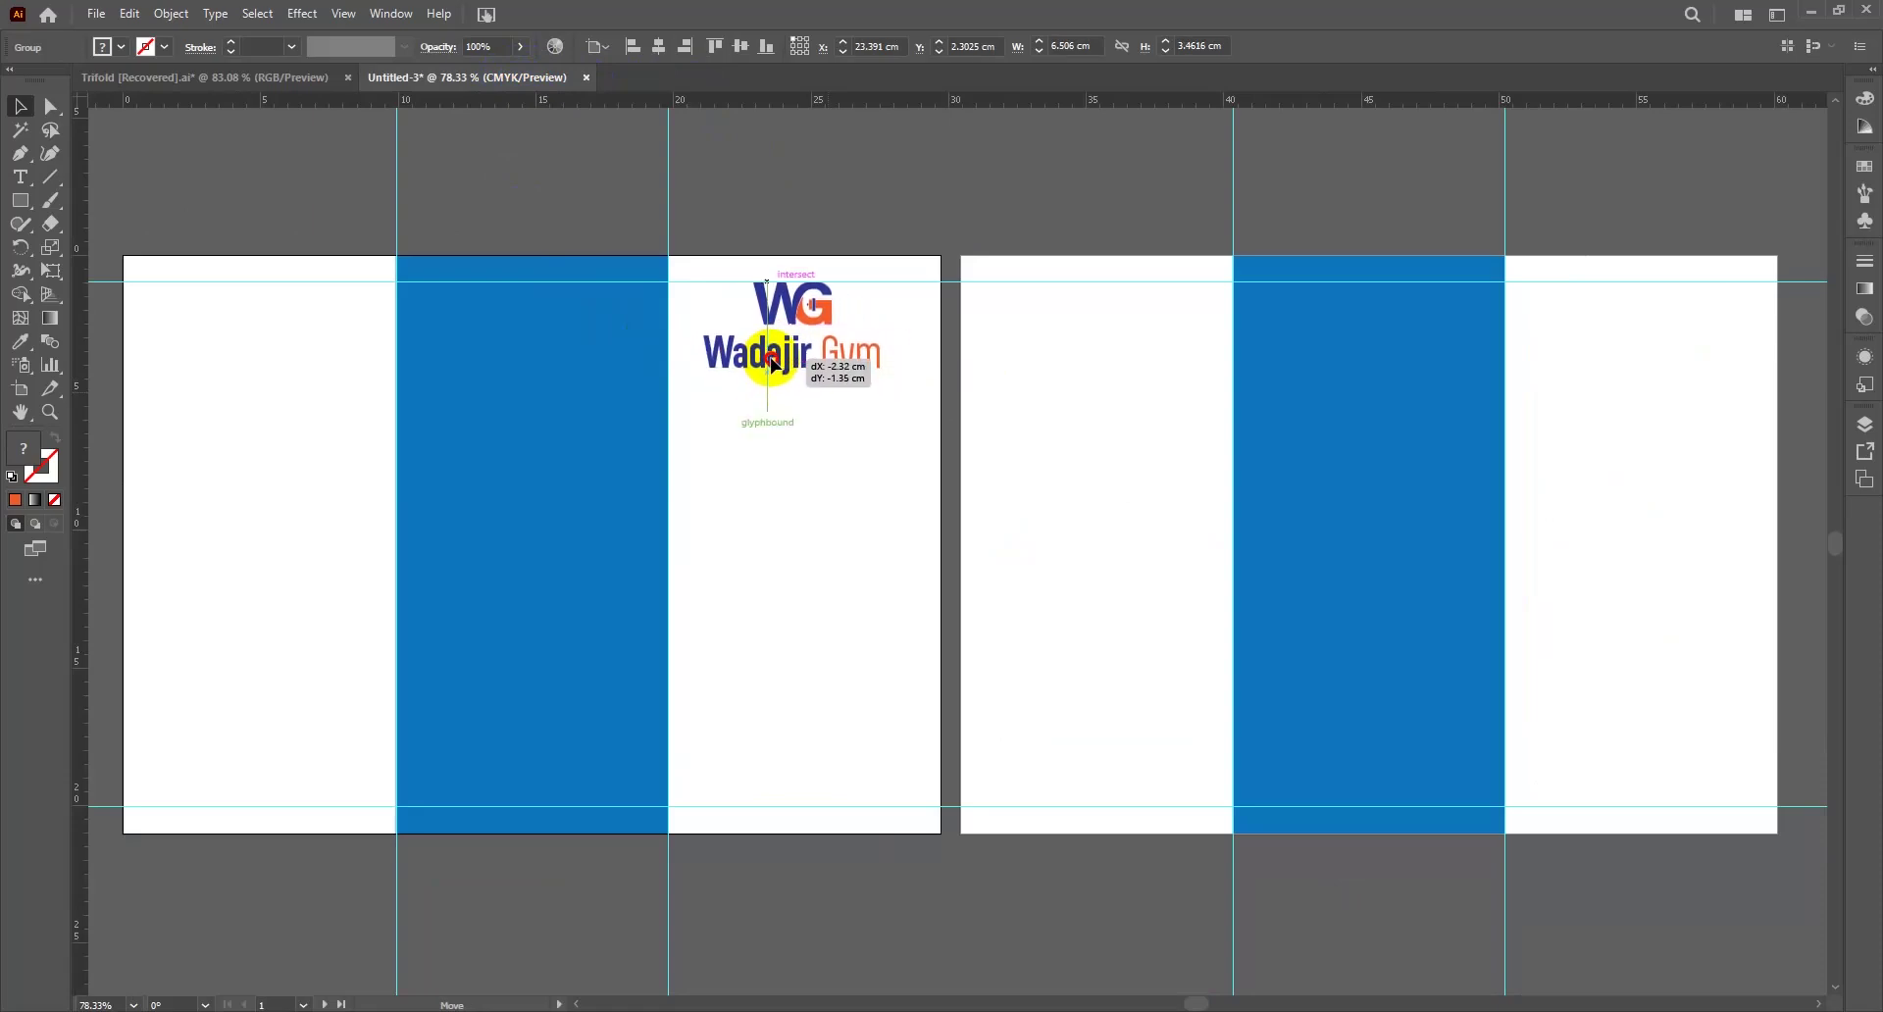
pyautogui.hotkey('ctrl', 'z')
# Recolor the Front artboard's middle rectangle with the dark blue sampled from the logo using the Eyedropper
pyautogui.press('i')
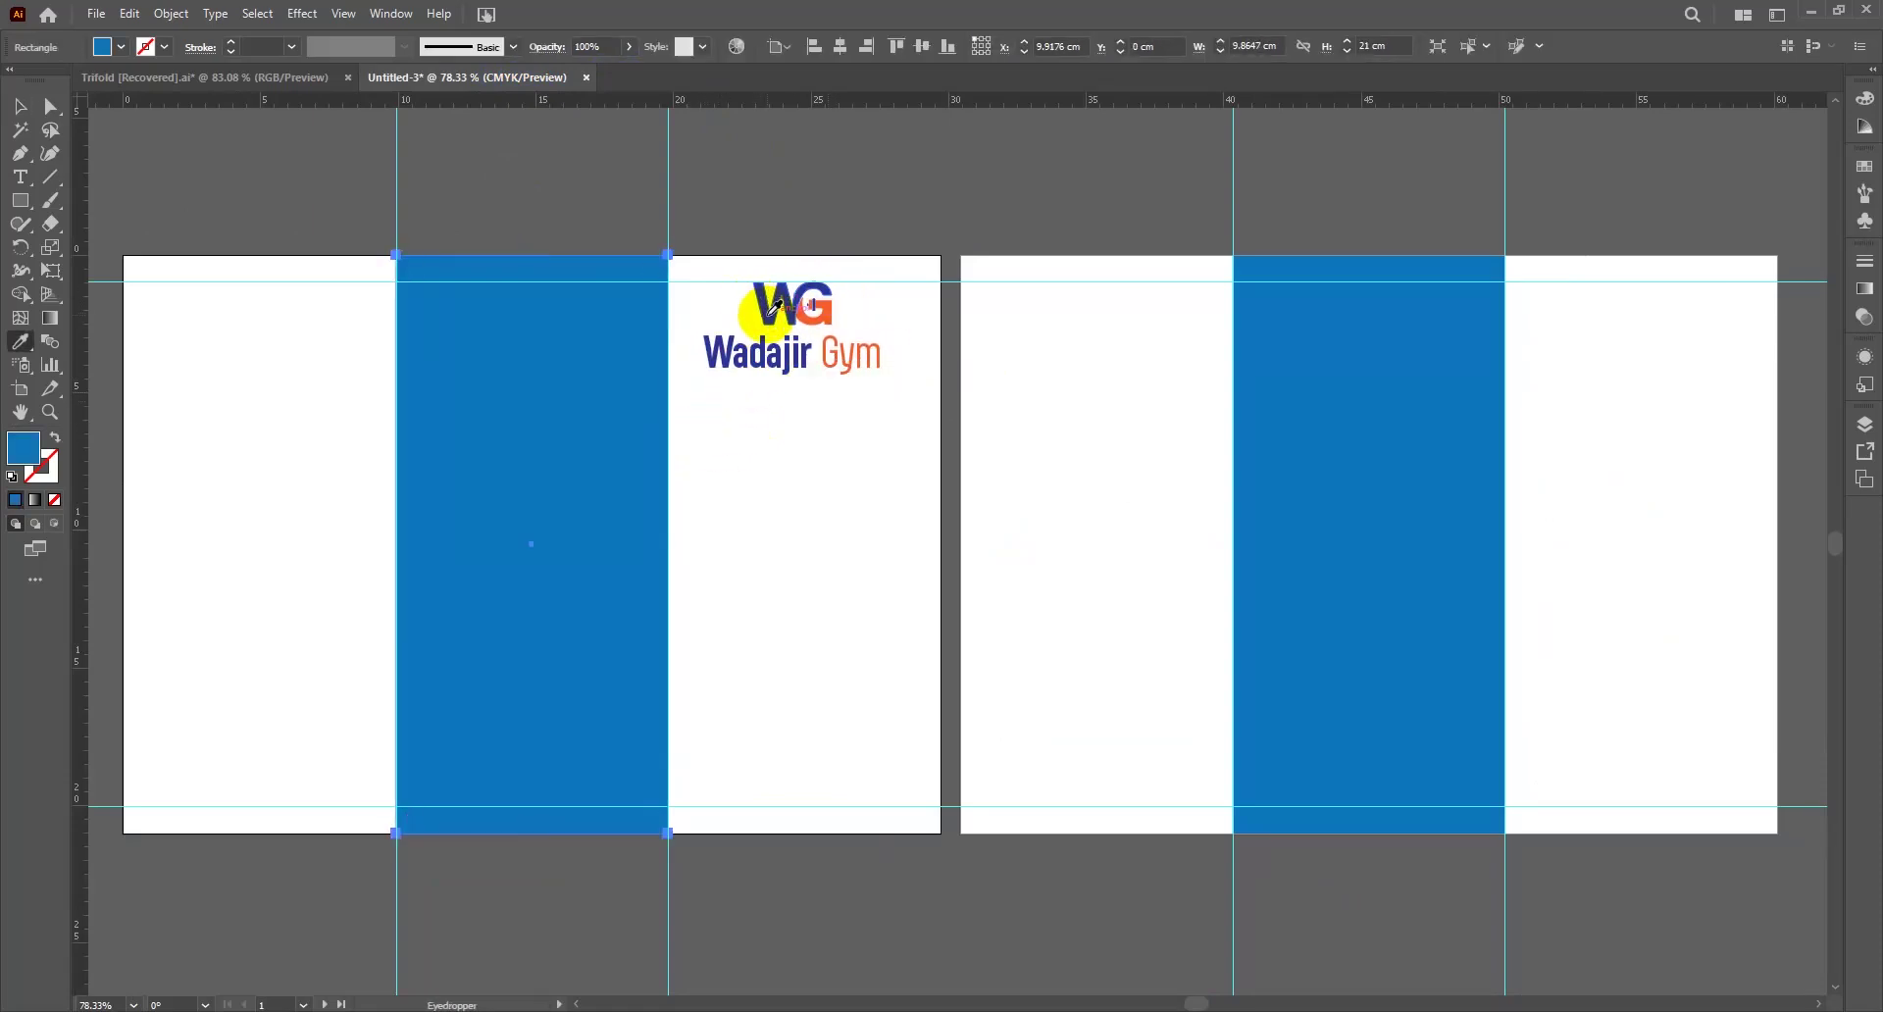
pyautogui.click(775, 307)
pyautogui.press('v')
pyautogui.click(286, 128)
# Copy the INCREASE YOUR MUSCLE POWER slogan and Book an Appointment button from the Trifold document and place them below the logo
pyautogui.click(206, 77)
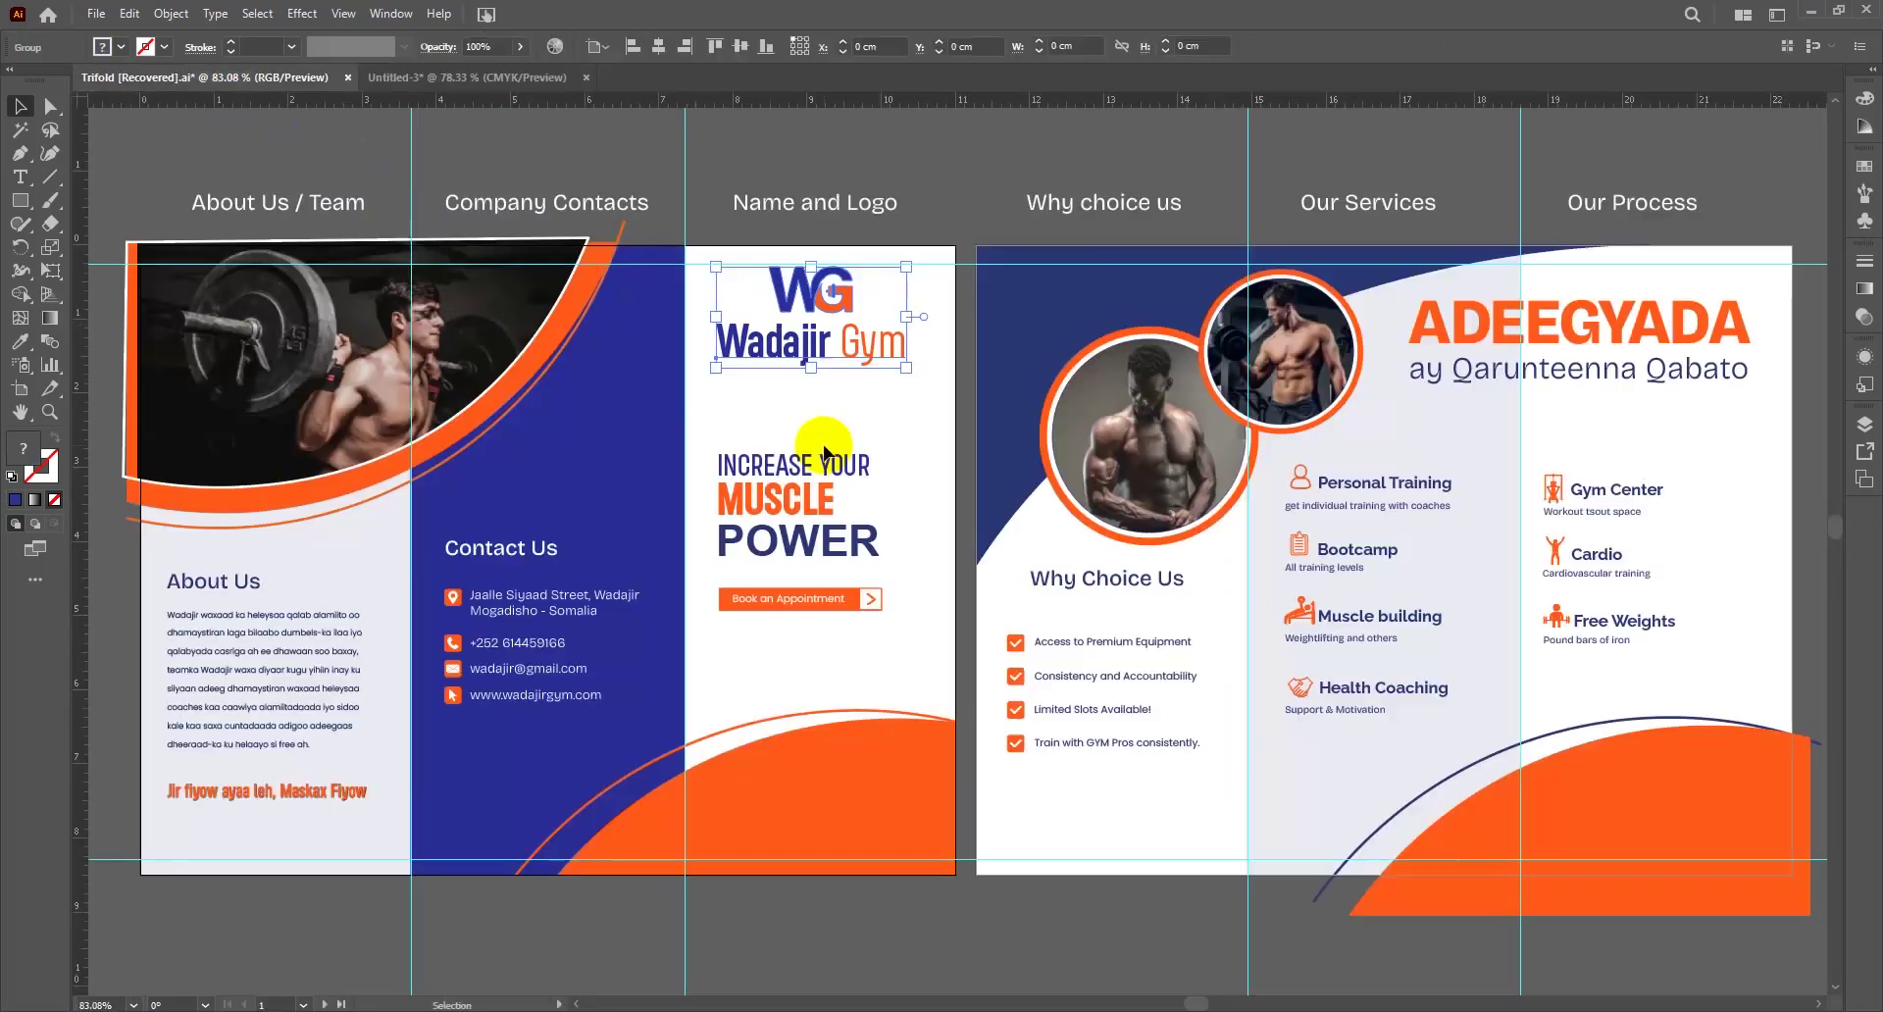
pyautogui.click(720, 426)
pyautogui.moveTo(808, 500); pyautogui.dragTo(888, 625)
pyautogui.moveTo(782, 600); pyautogui.dragTo(770, 547)
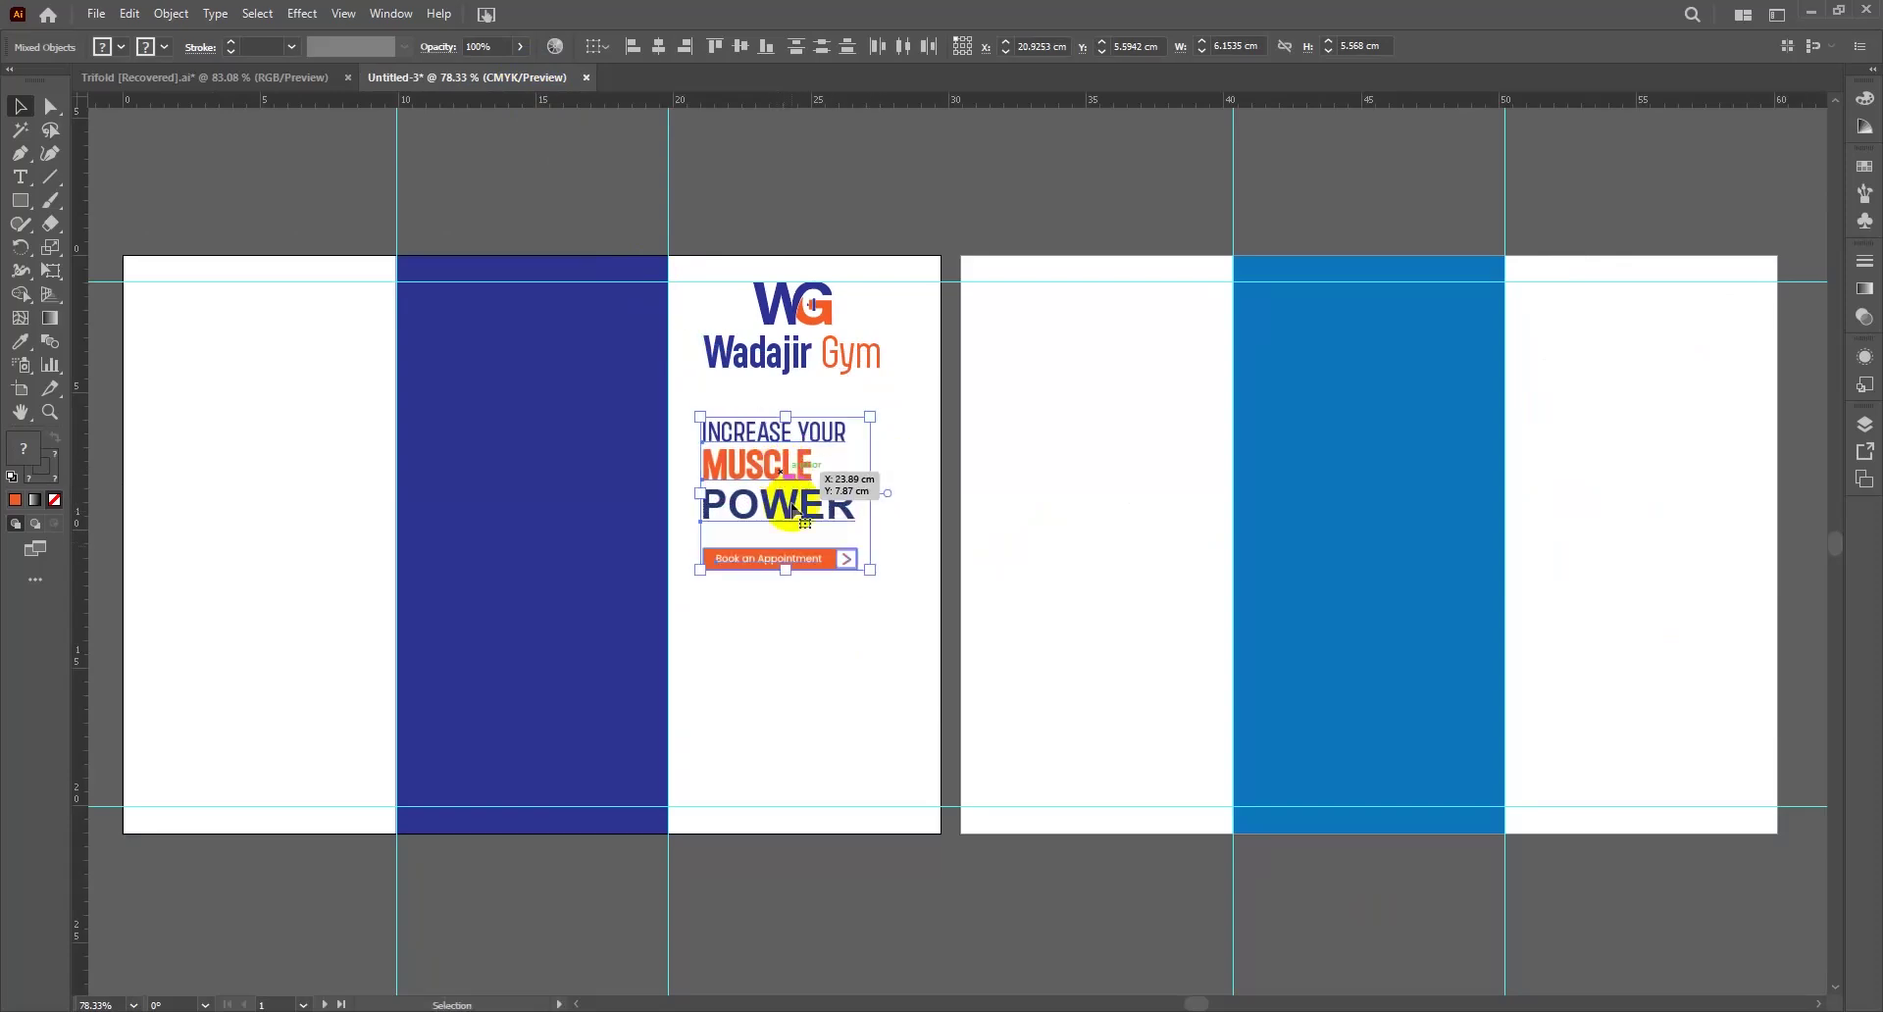
pyautogui.click(799, 656)
pyautogui.moveTo(740, 450); pyautogui.dragTo(744, 451)
pyautogui.click(799, 660)
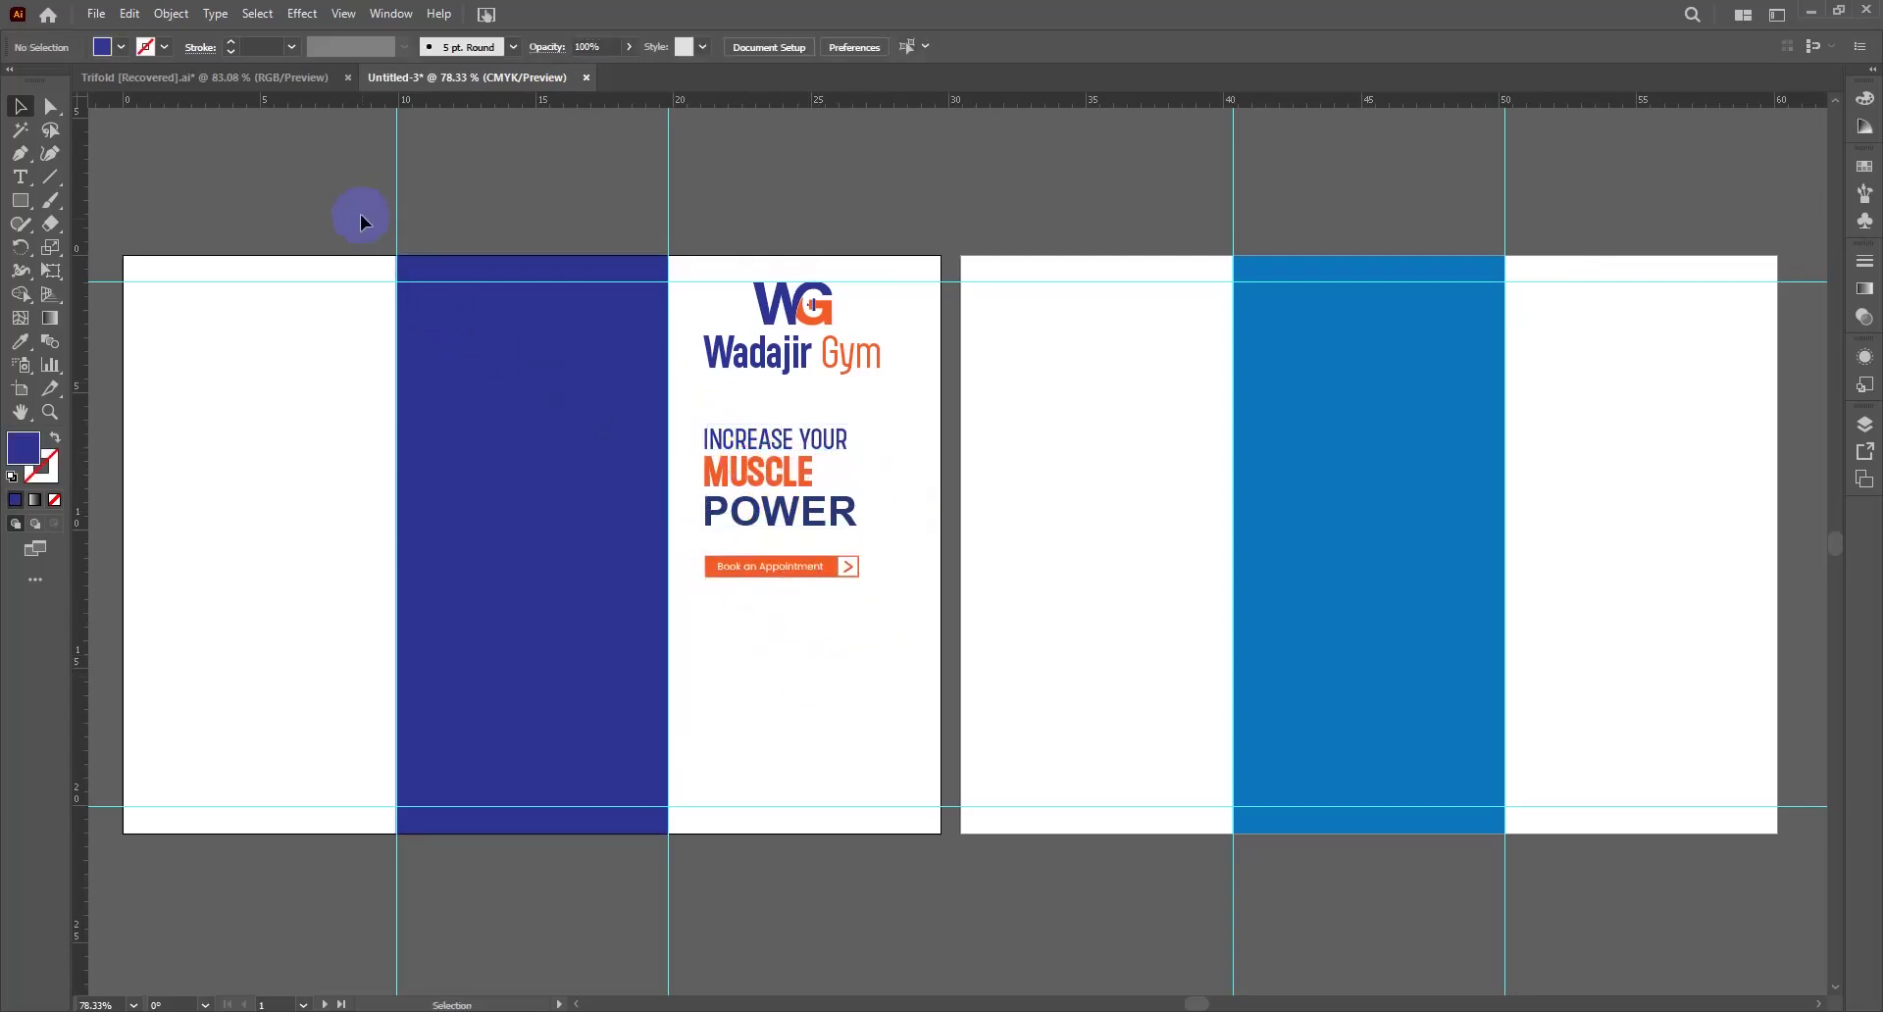
pyautogui.click(280, 77)
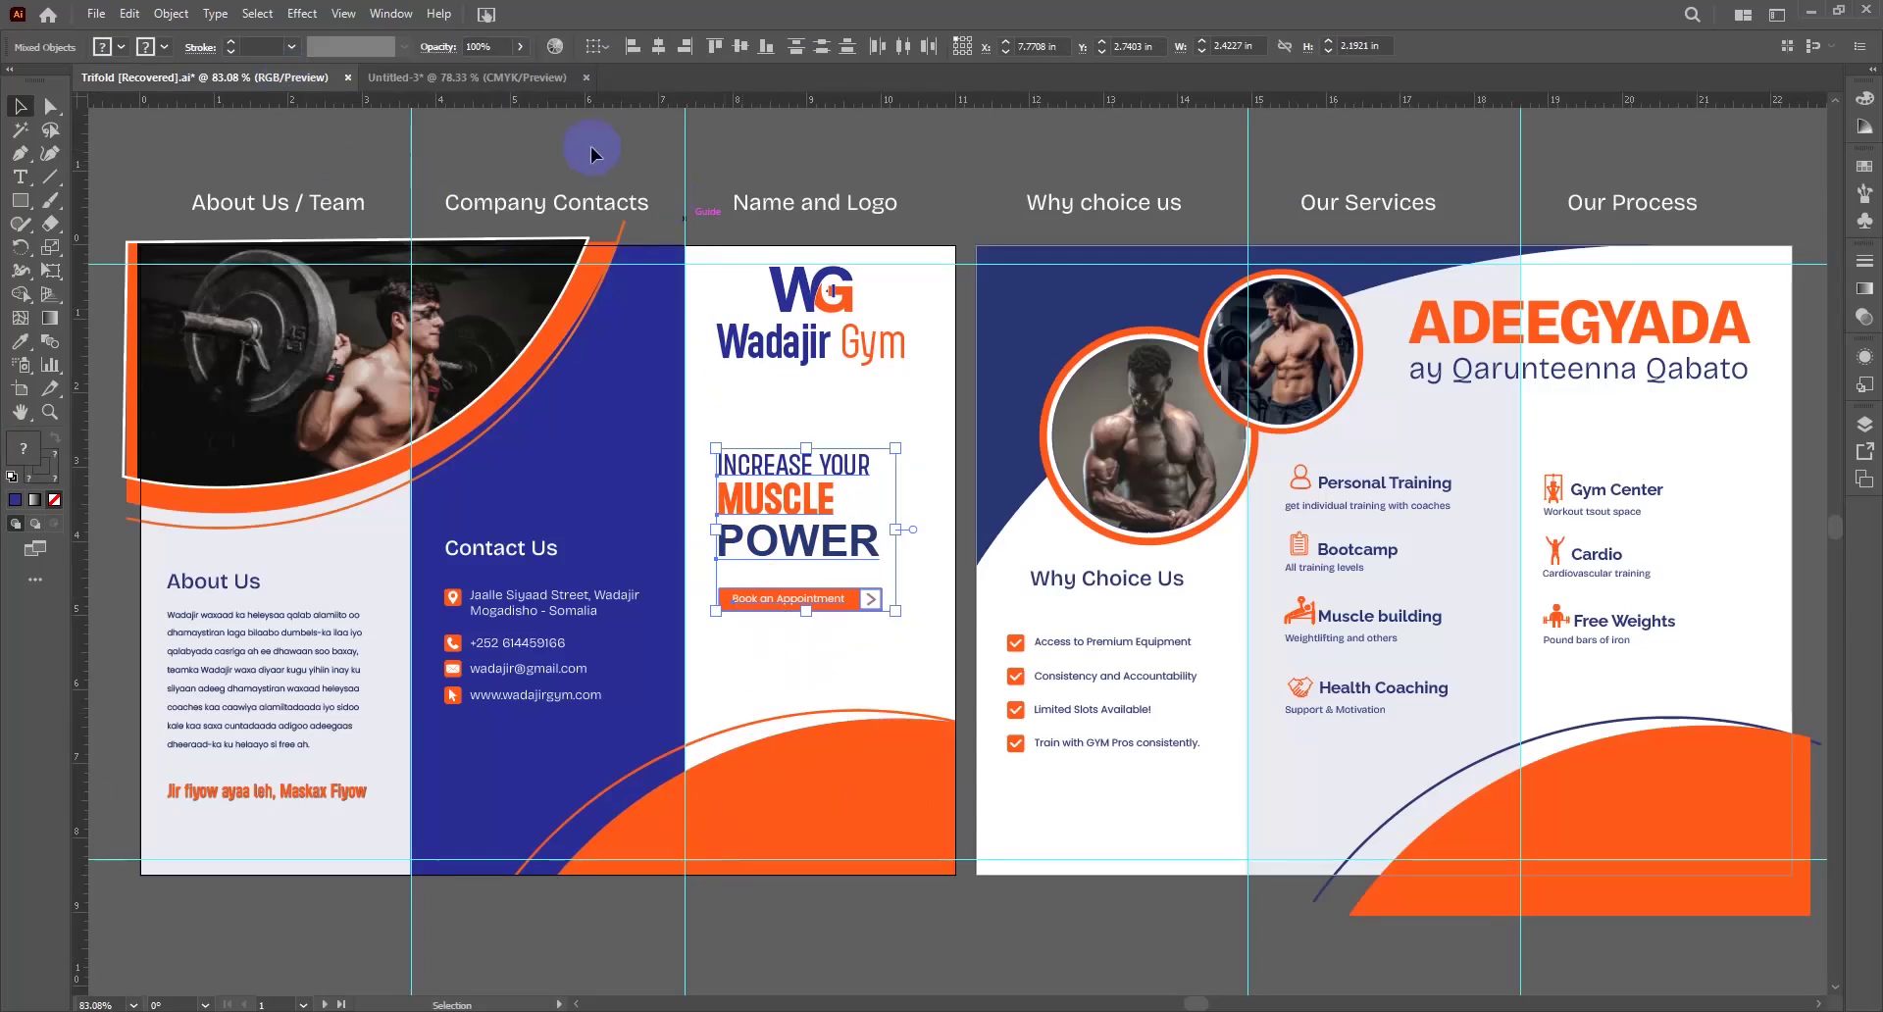
pyautogui.click(501, 78)
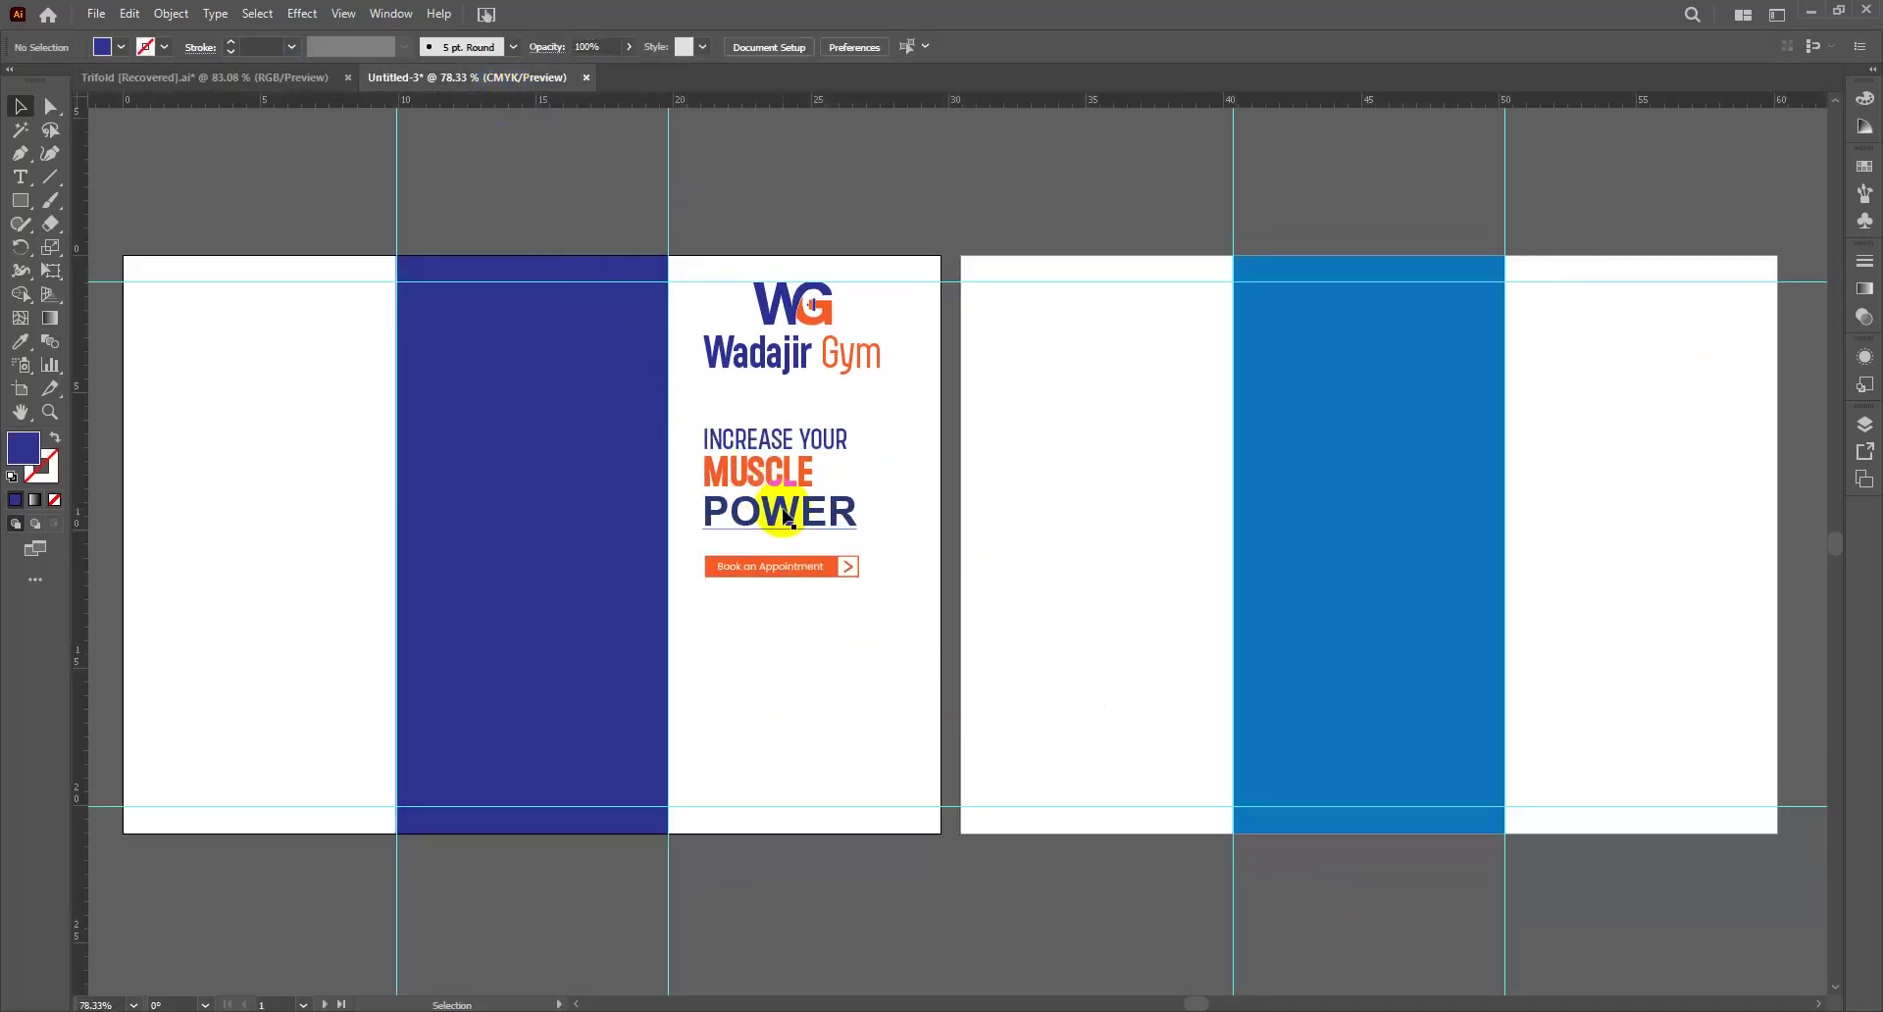
# Draw a circle about 22 cm wide and place it across the lower edge of the Front artboard's third panel, following the Trifold document
pyautogui.moveTo(25, 209); pyautogui.dragTo(131, 257)
pyautogui.moveTo(360, 245); pyautogui.dragTo(1037, 580)
pyautogui.press('v')
pyautogui.moveTo(729, 497); pyautogui.dragTo(812, 481)
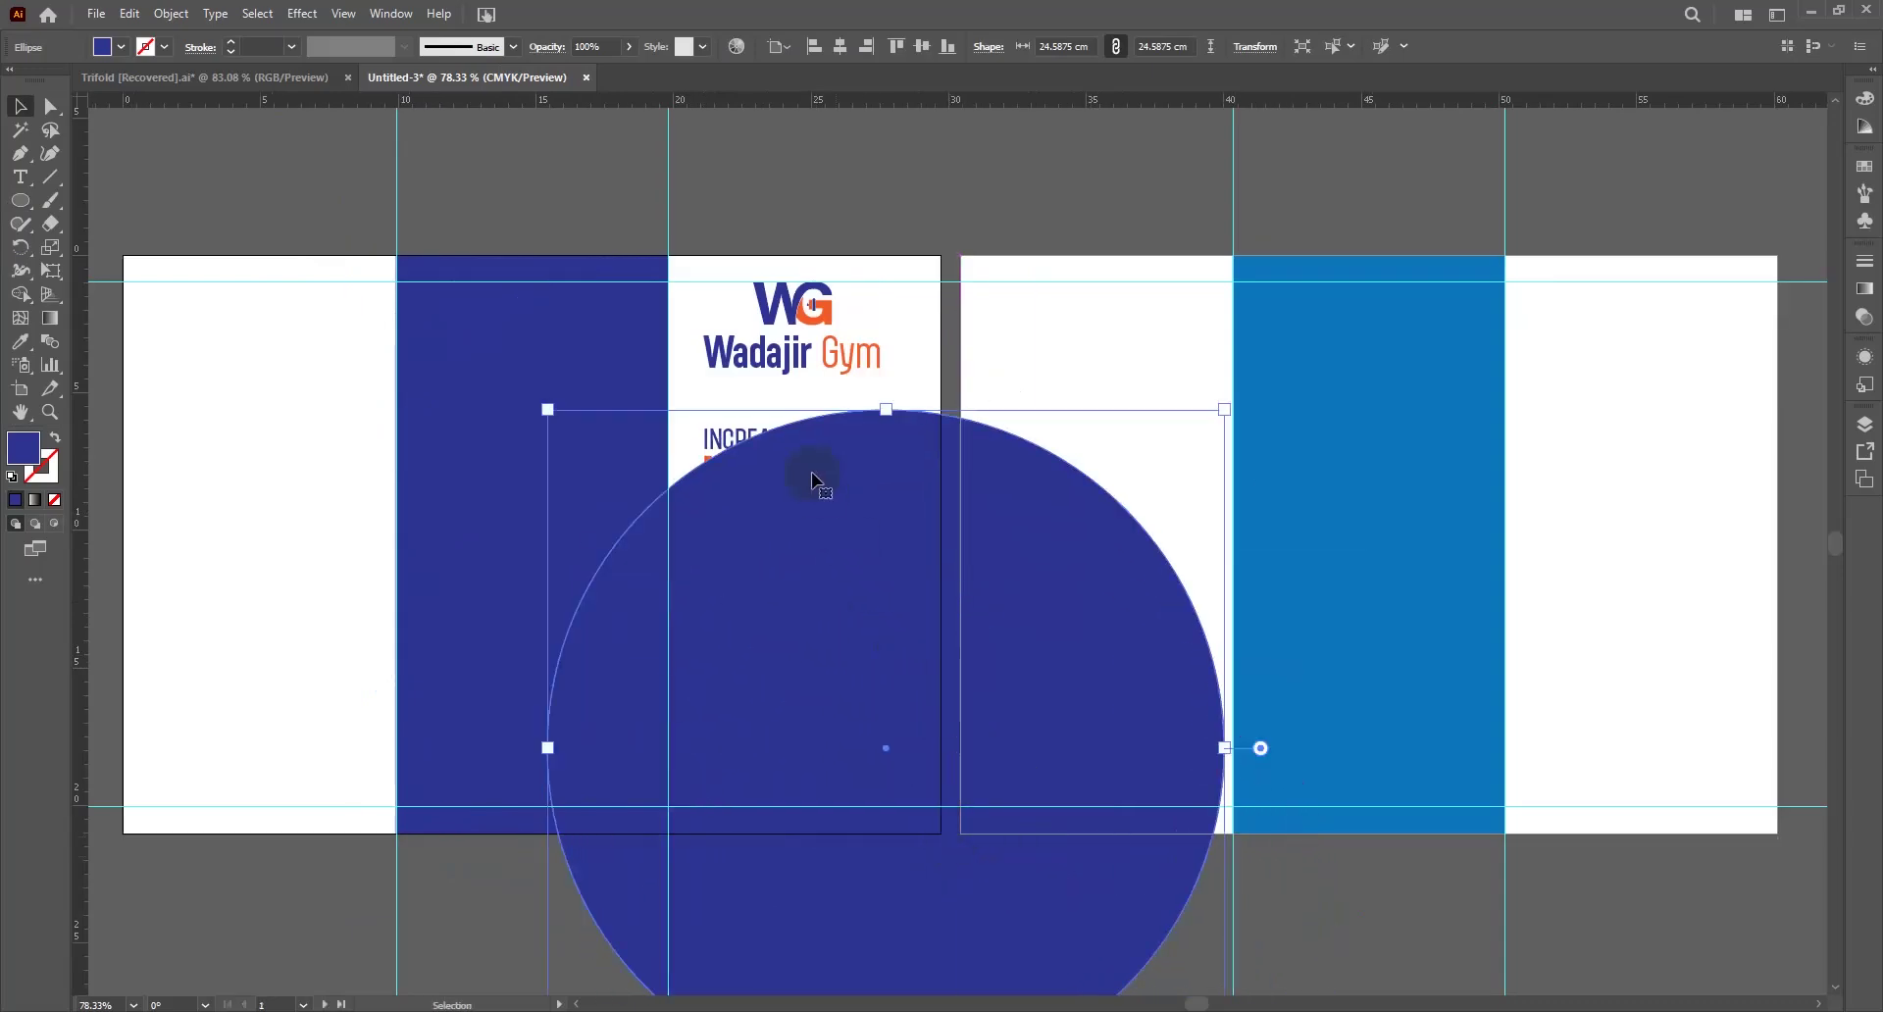
pyautogui.moveTo(874, 409); pyautogui.dragTo(872, 480)
pyautogui.click(300, 79)
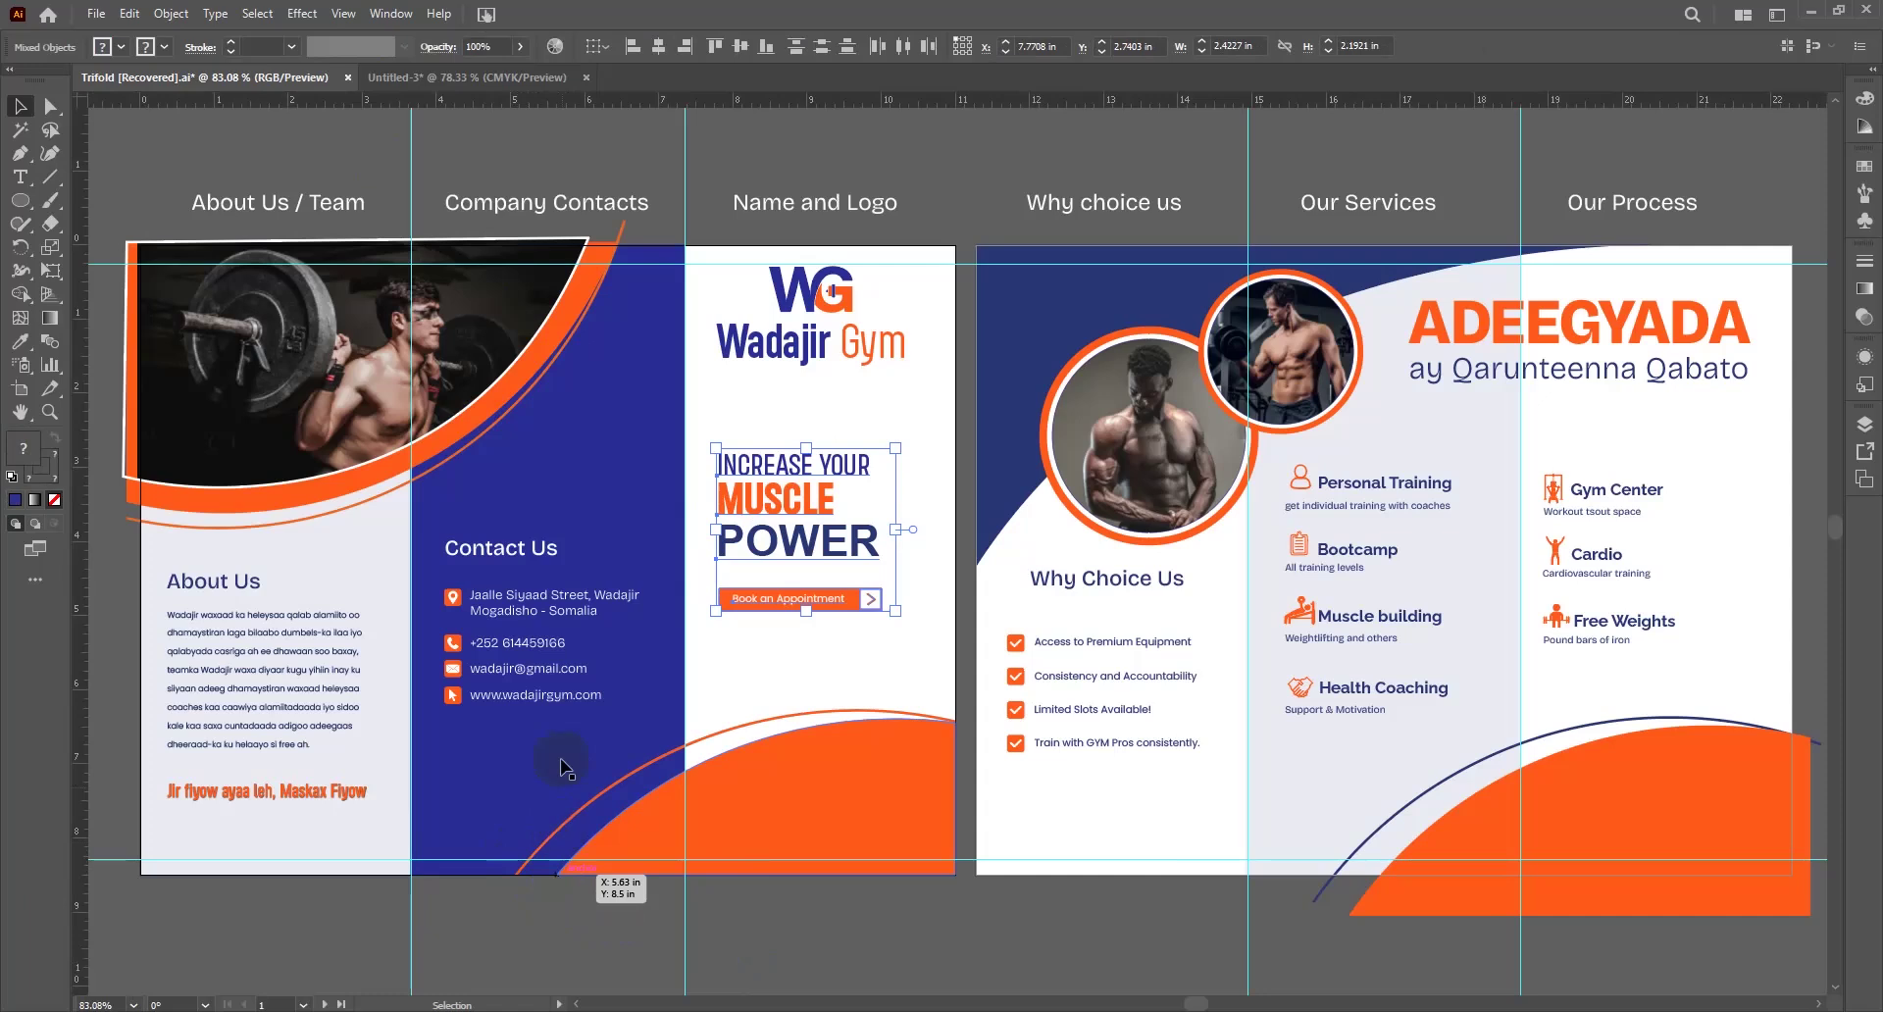
pyautogui.click(465, 83)
pyautogui.moveTo(810, 721); pyautogui.dragTo(744, 800)
# Recolor the circle with the orange sampled from the MUSCLE text using the Eyedropper
pyautogui.press('i')
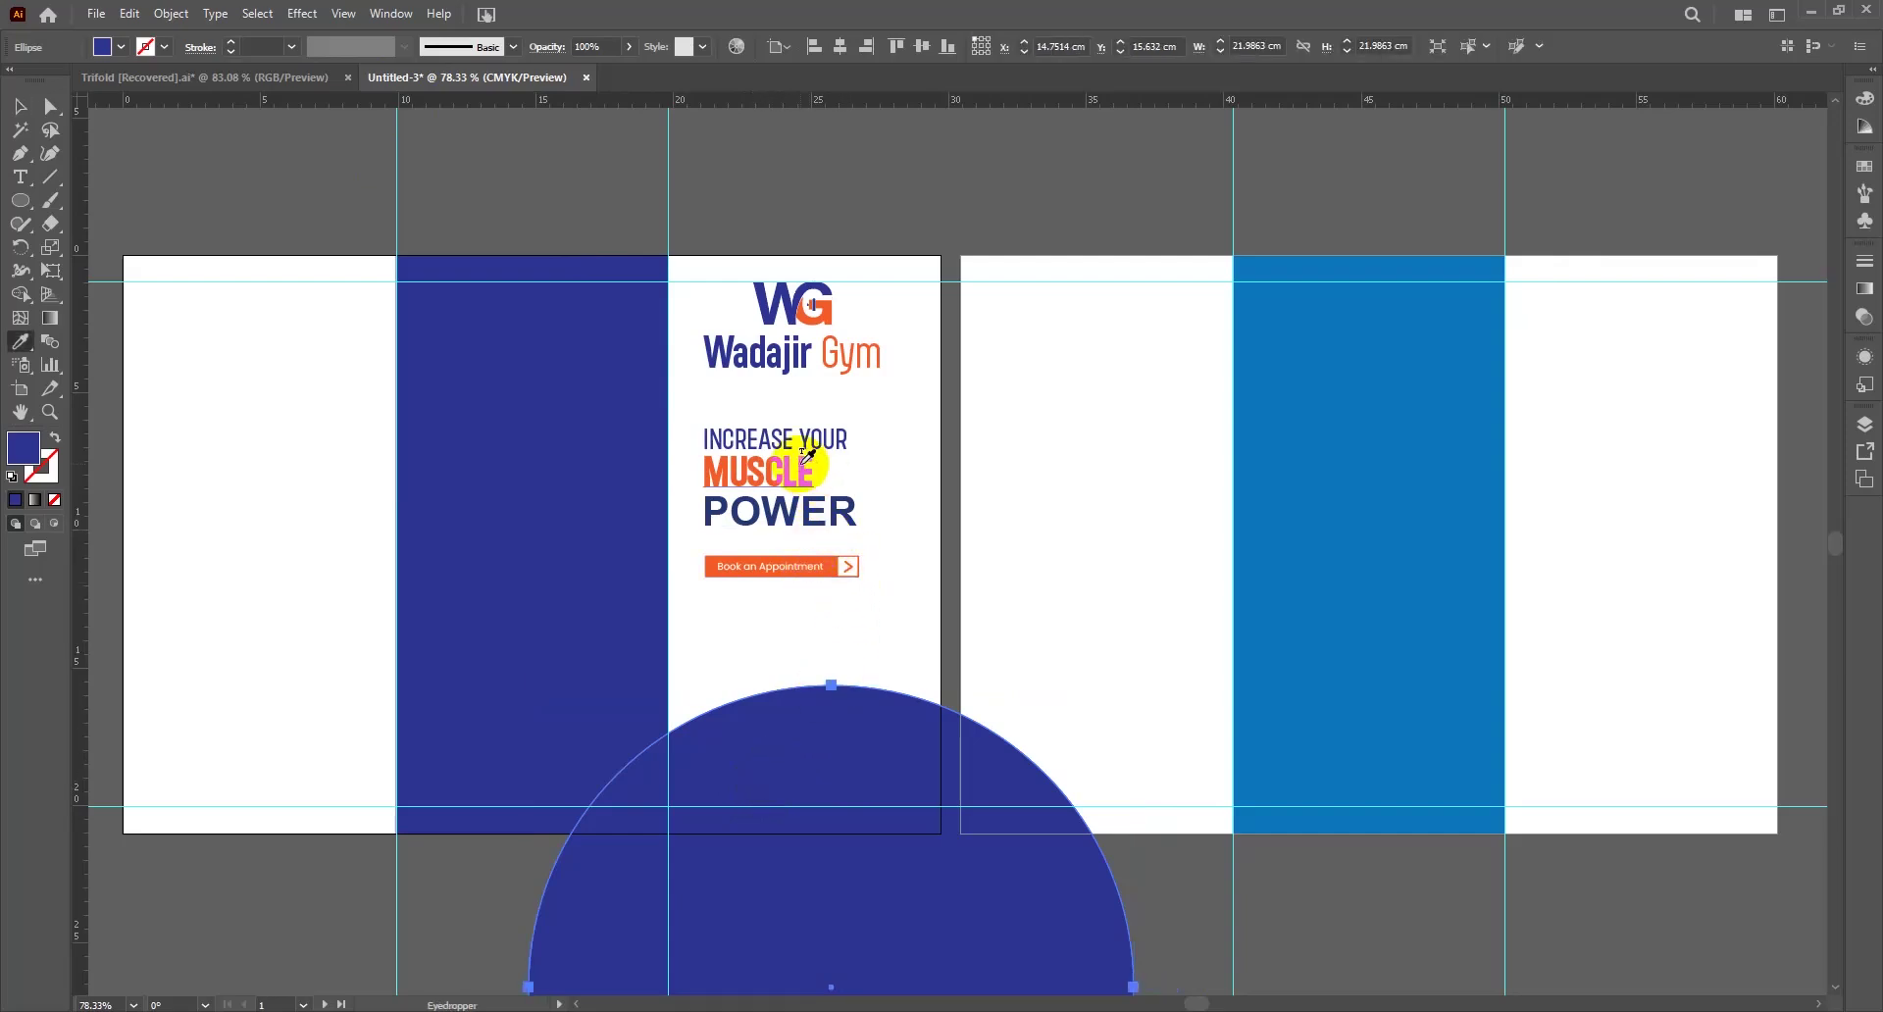
pyautogui.click(806, 456)
pyautogui.press('v')
# Enlarge the orange circle to about 32 cm across and place a slightly offset duplicate of it at the third panel's lower edge
pyautogui.moveTo(791, 748); pyautogui.dragTo(903, 771)
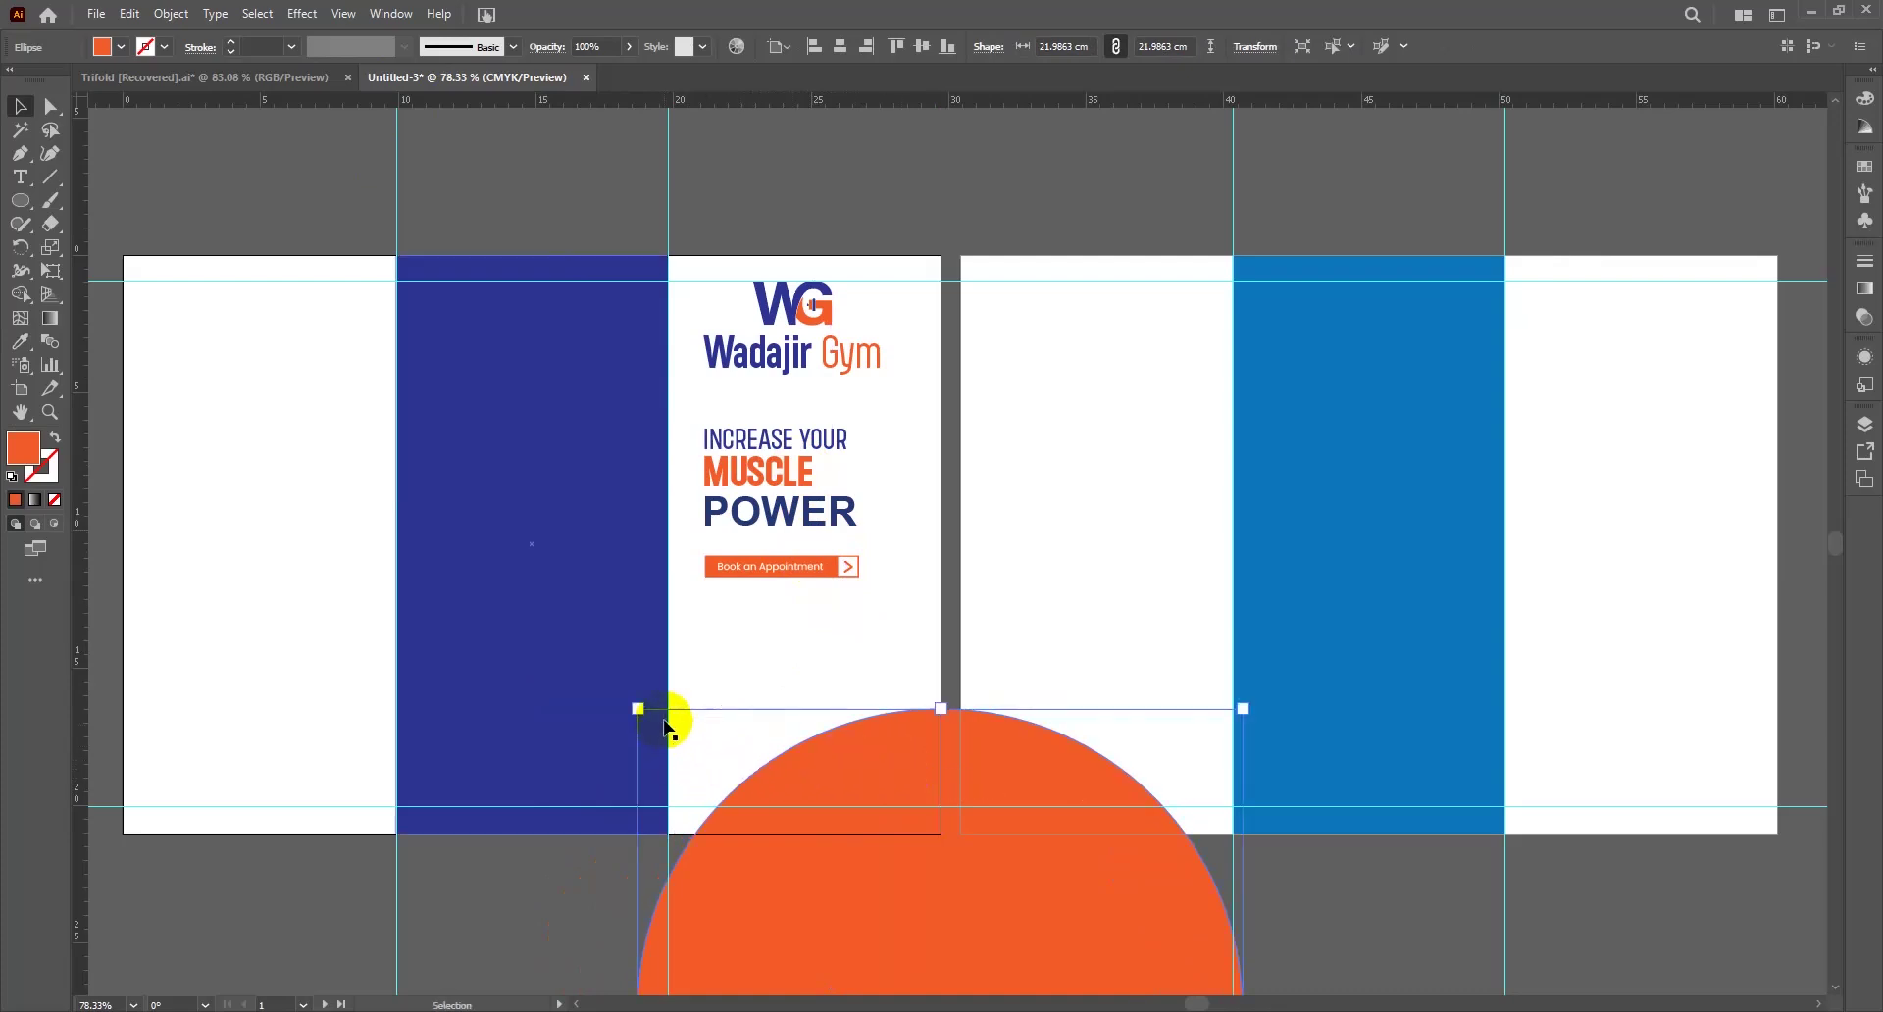
pyautogui.moveTo(638, 708); pyautogui.dragTo(638, 707)
pyautogui.moveTo(546, 645); pyautogui.dragTo(549, 648)
pyautogui.moveTo(721, 716)
pyautogui.mouseDown()
pyautogui.moveTo(743, 747)
pyautogui.moveTo(697, 771)
pyautogui.moveTo(679, 745)
pyautogui.mouseUp()
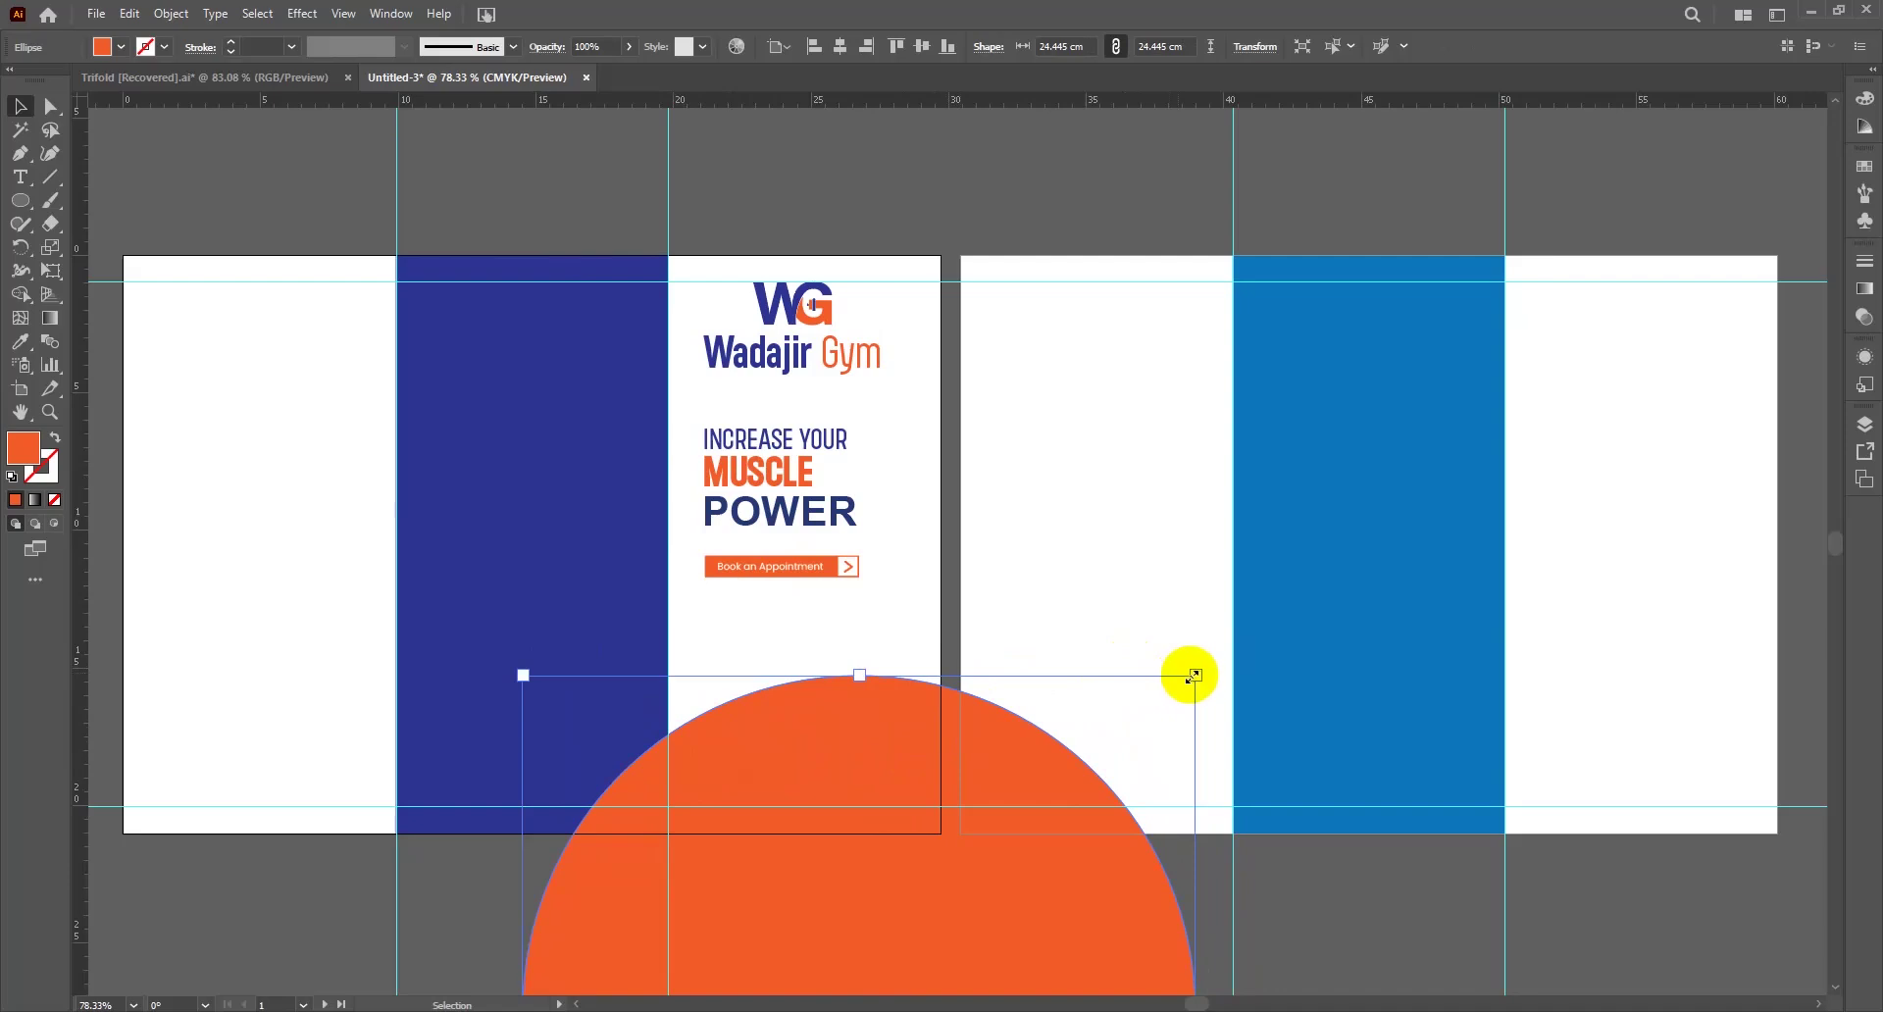
pyautogui.click(1291, 555)
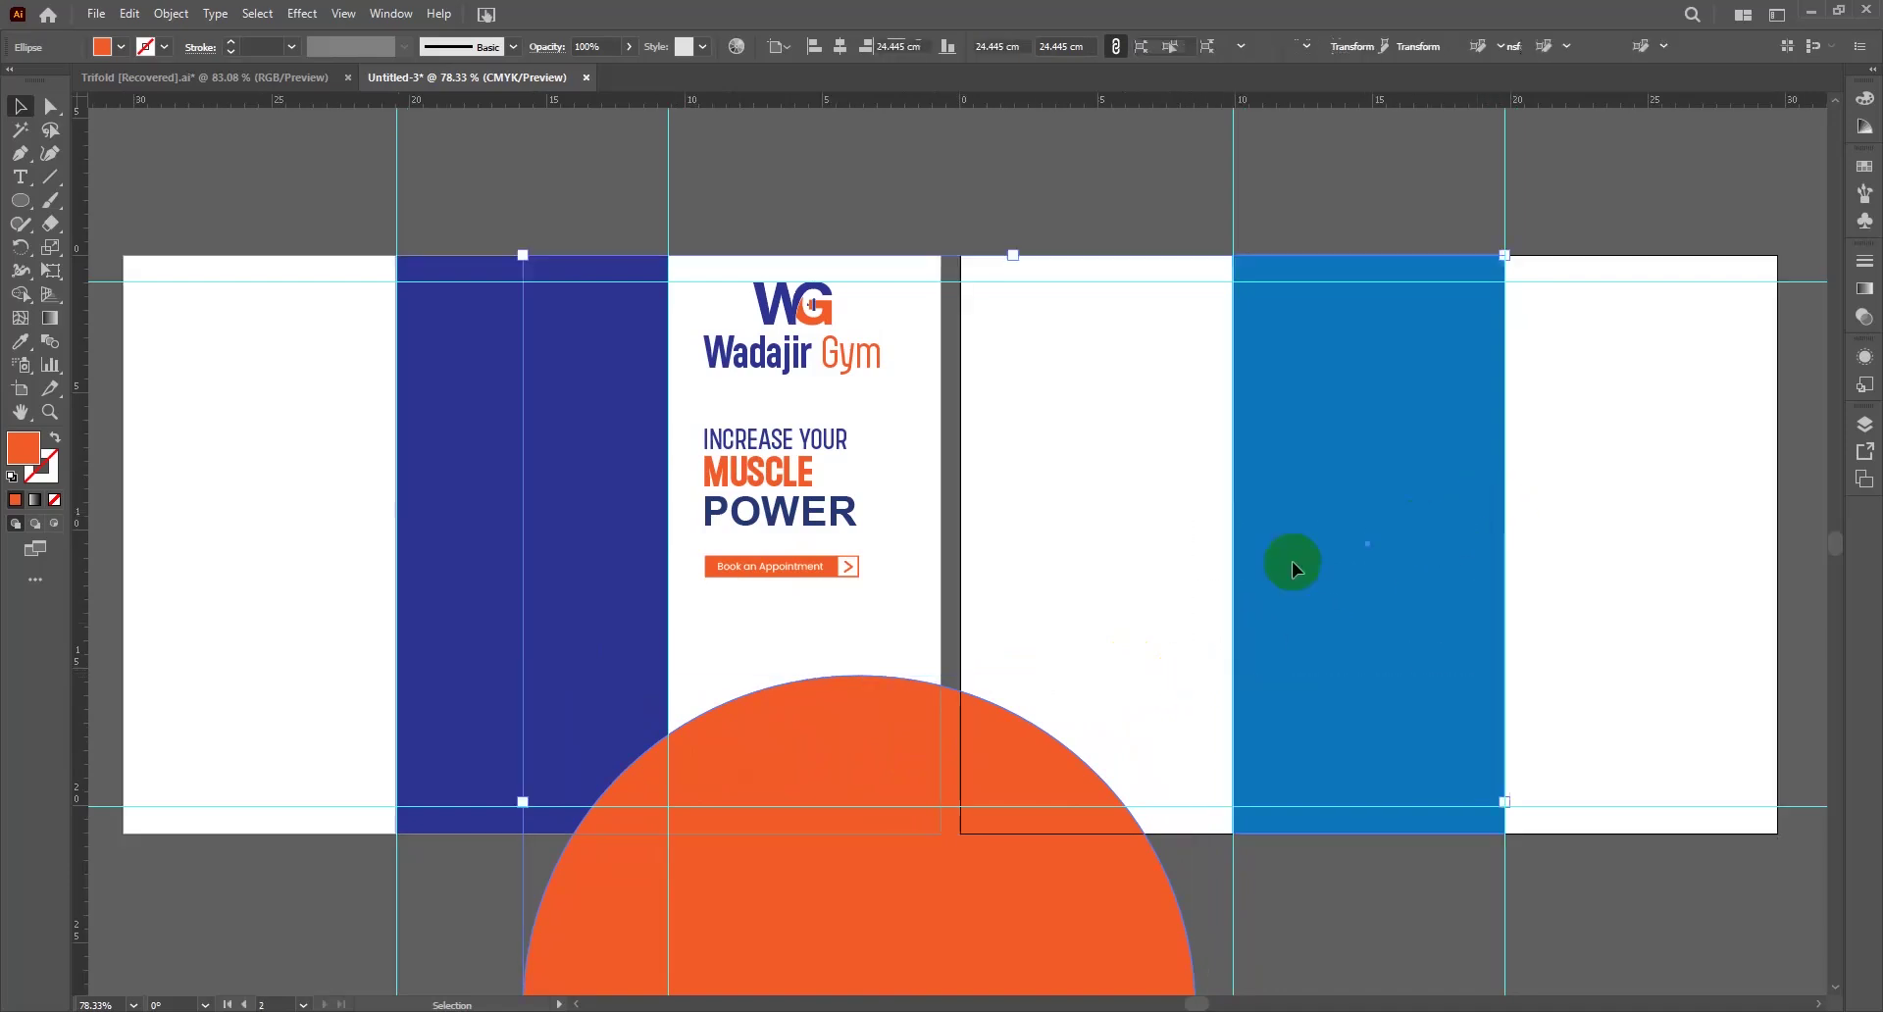
pyautogui.click(854, 675)
pyautogui.moveTo(861, 674); pyautogui.dragTo(860, 467)
pyautogui.moveTo(722, 581); pyautogui.dragTo(811, 750)
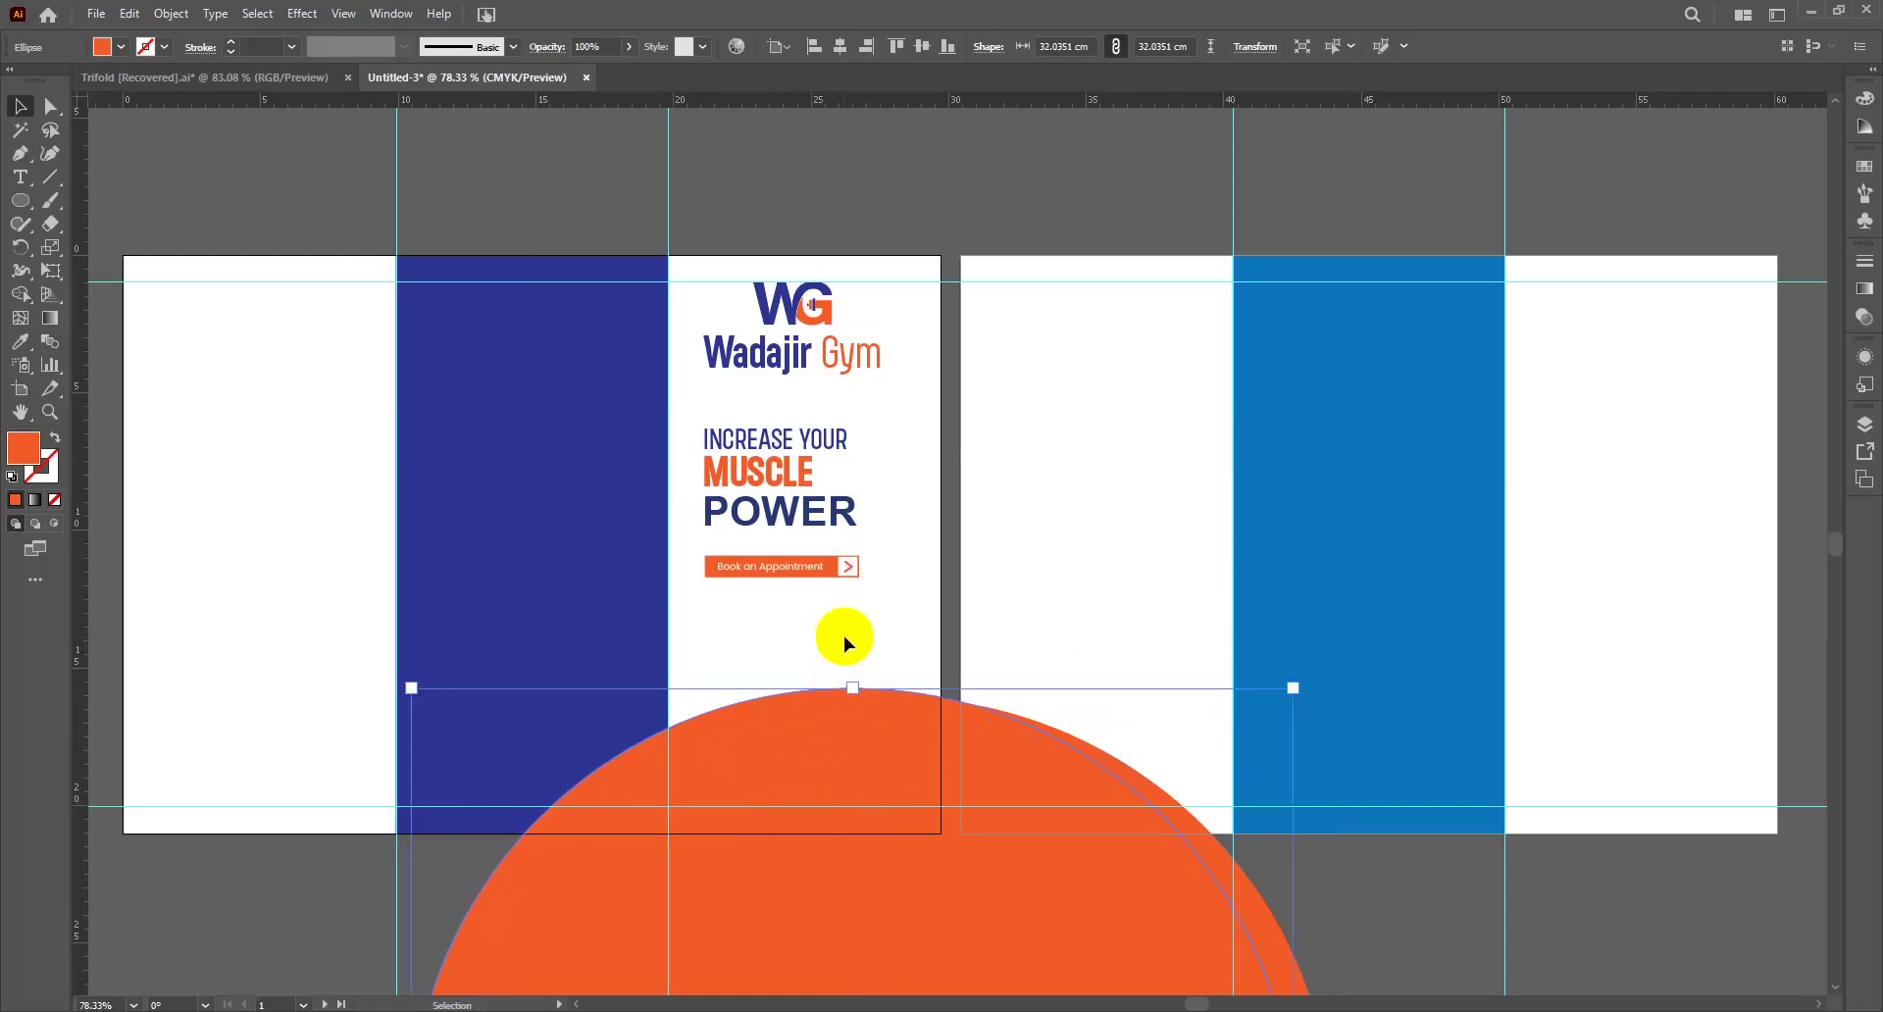
# Turn the duplicate circle into an unfilled orange outline with a 3 pt stroke
pyautogui.click(57, 438)
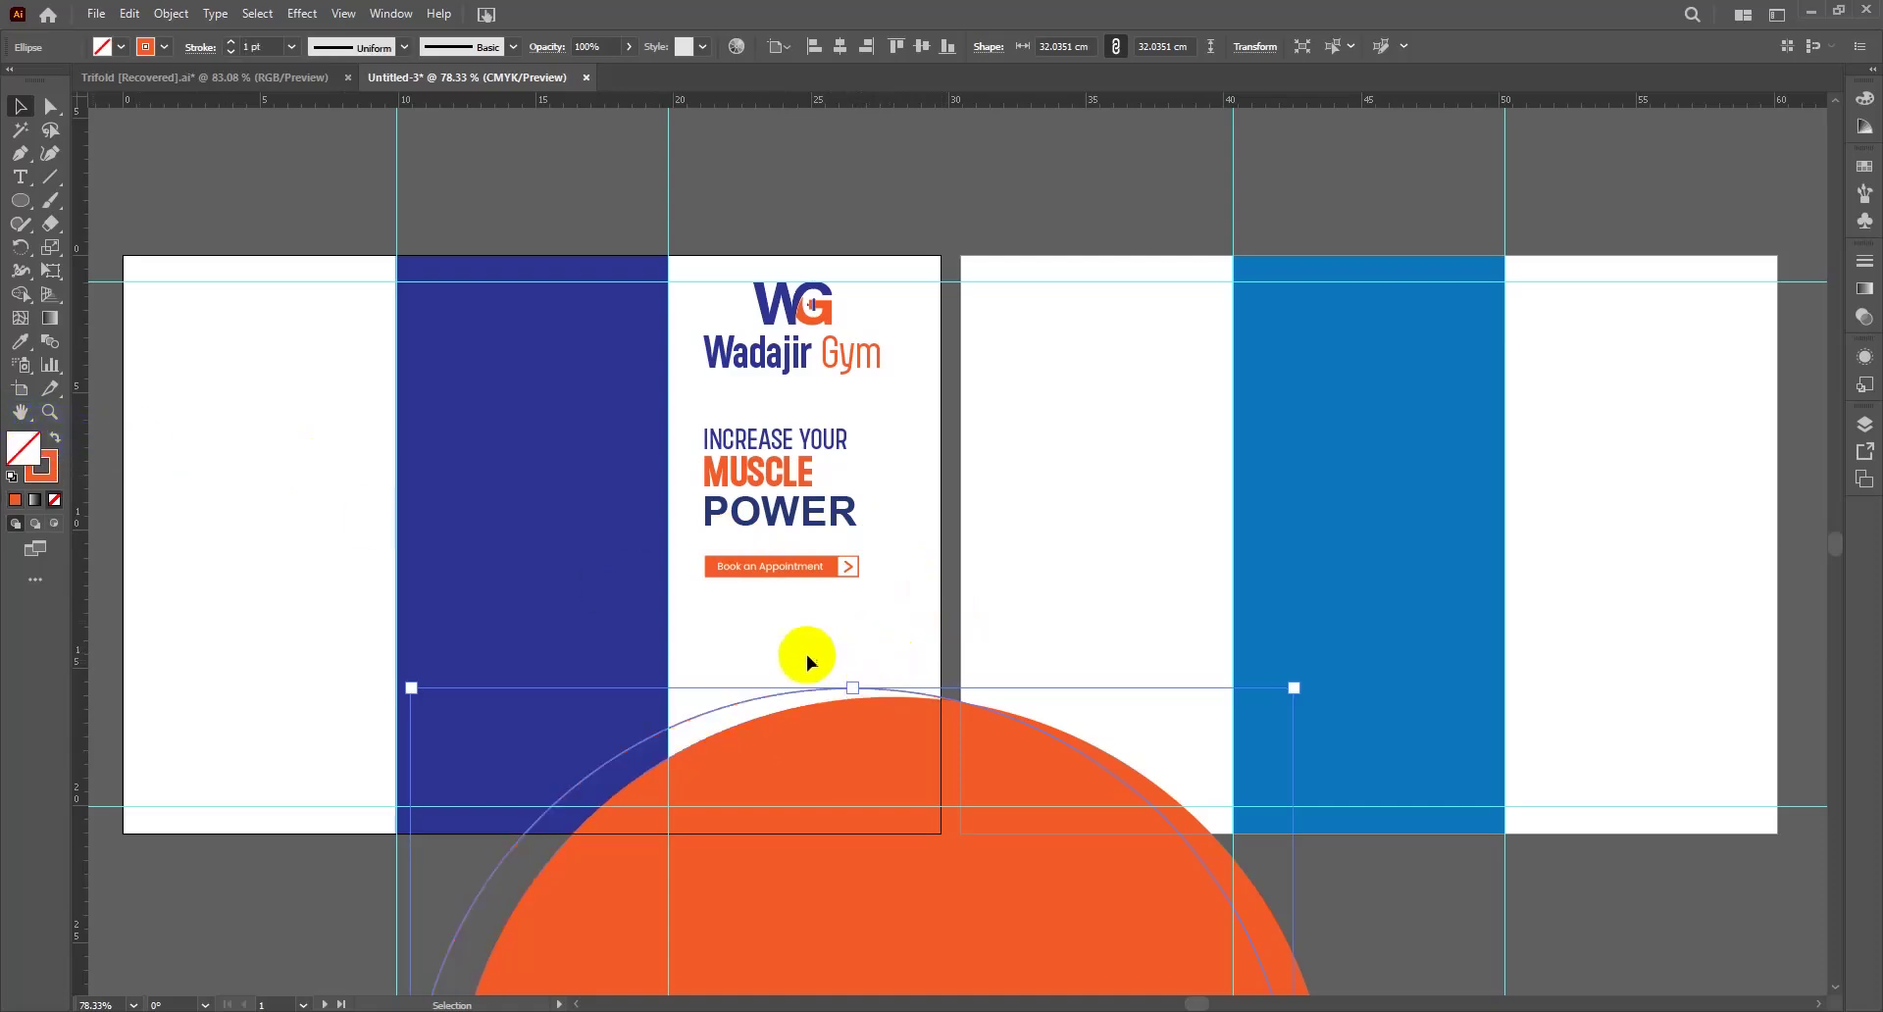
pyautogui.click(233, 44)
pyautogui.click(234, 44)
pyautogui.click(231, 51)
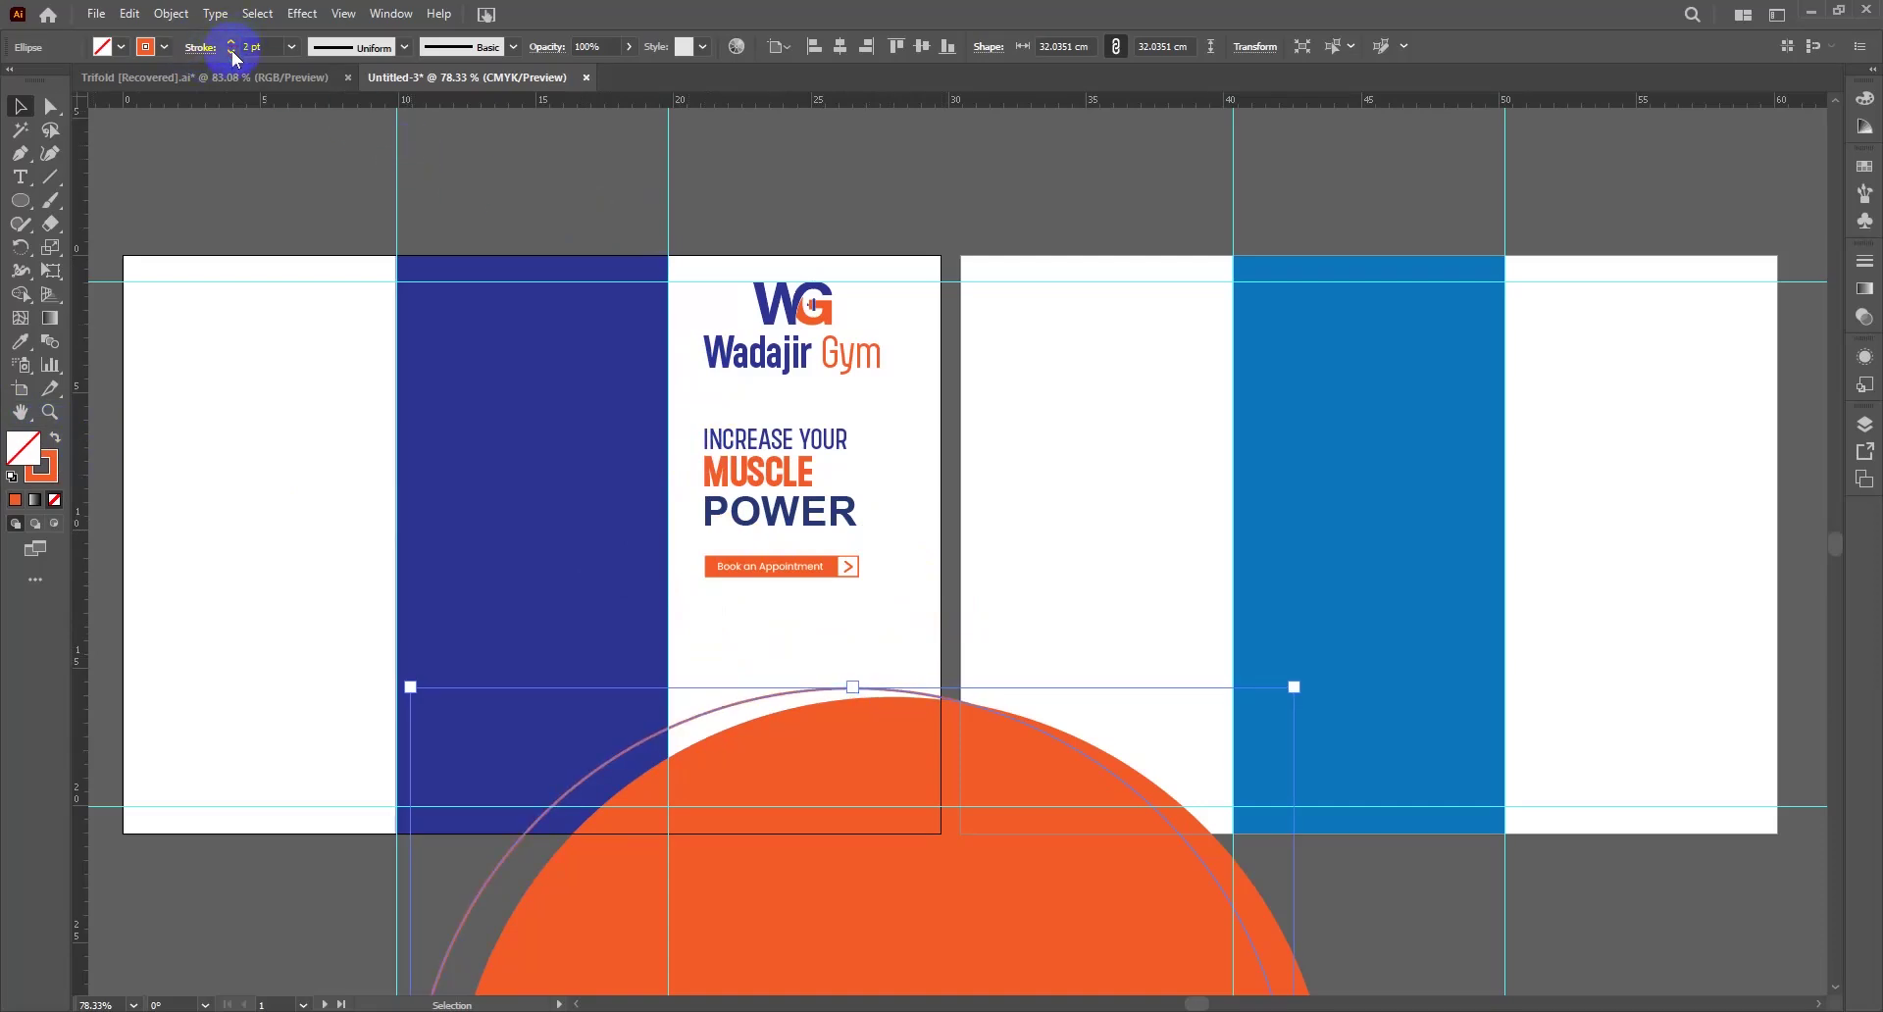
pyautogui.click(231, 42)
pyautogui.click(1073, 550)
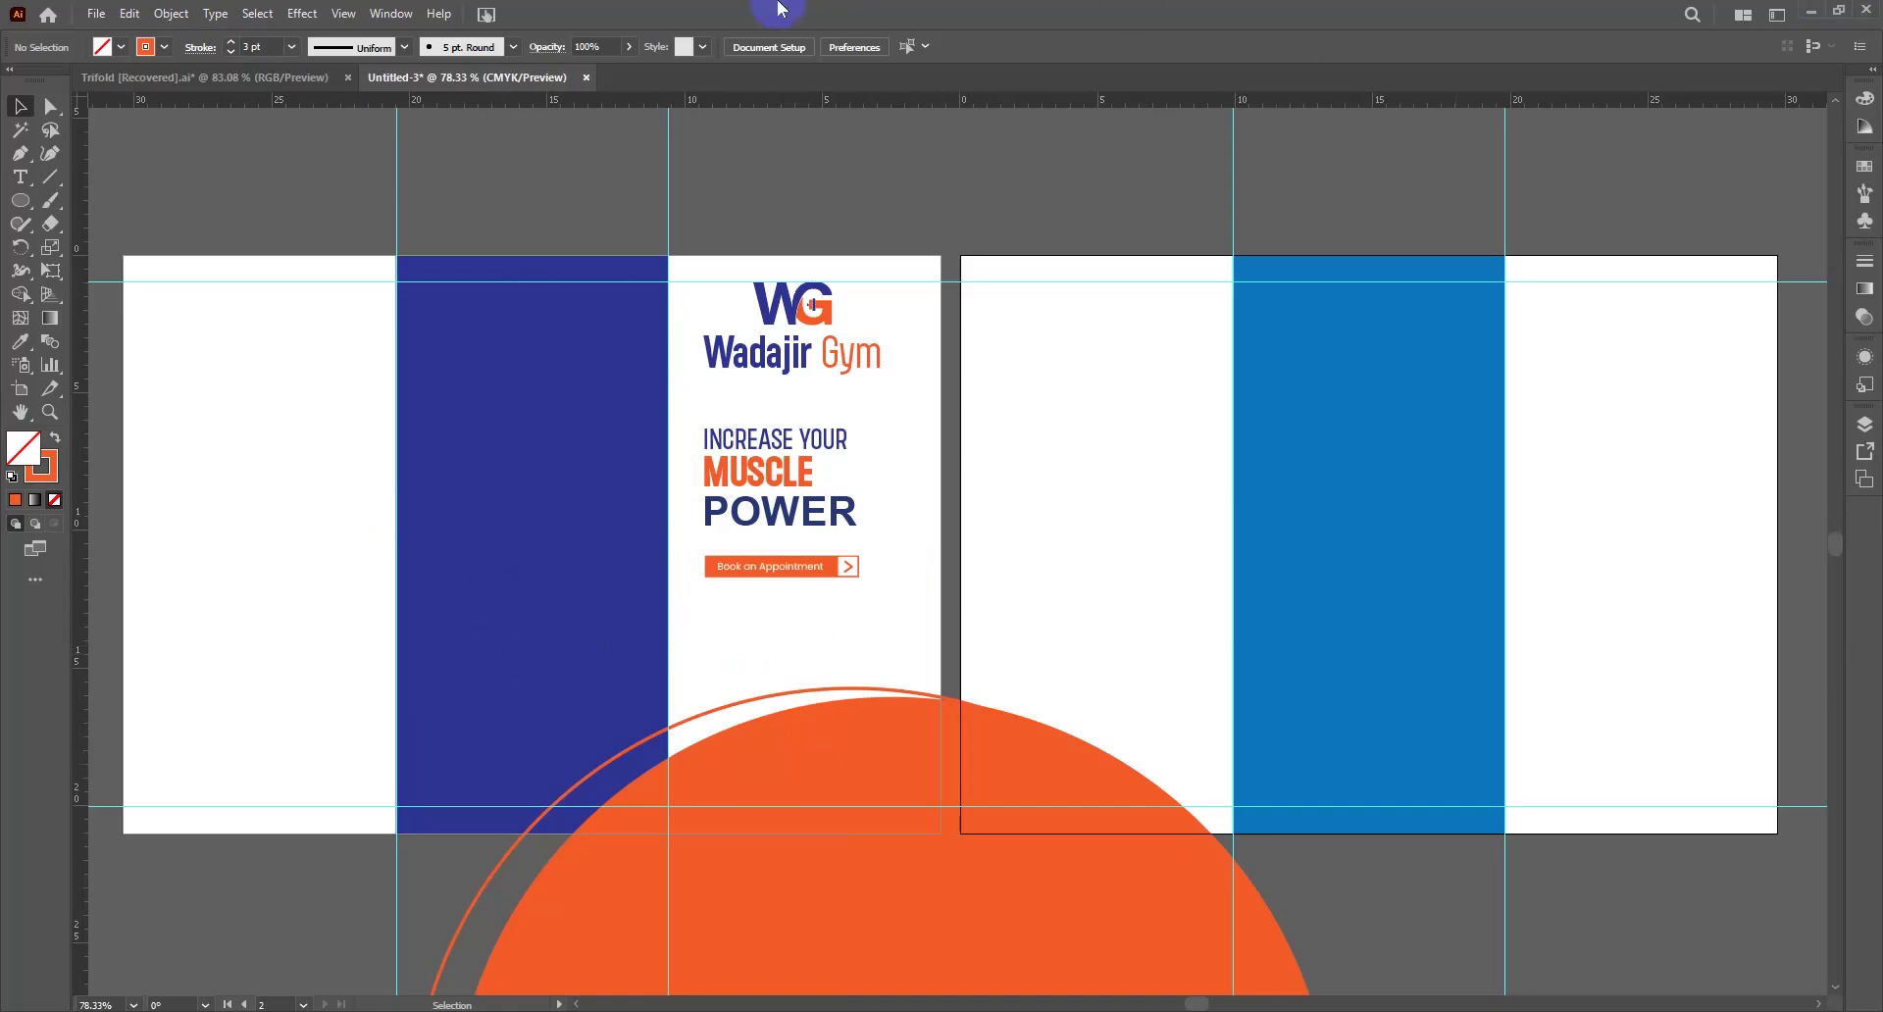
# Preview the circles cropped to the artboards in Trim View
pyautogui.click(343, 15)
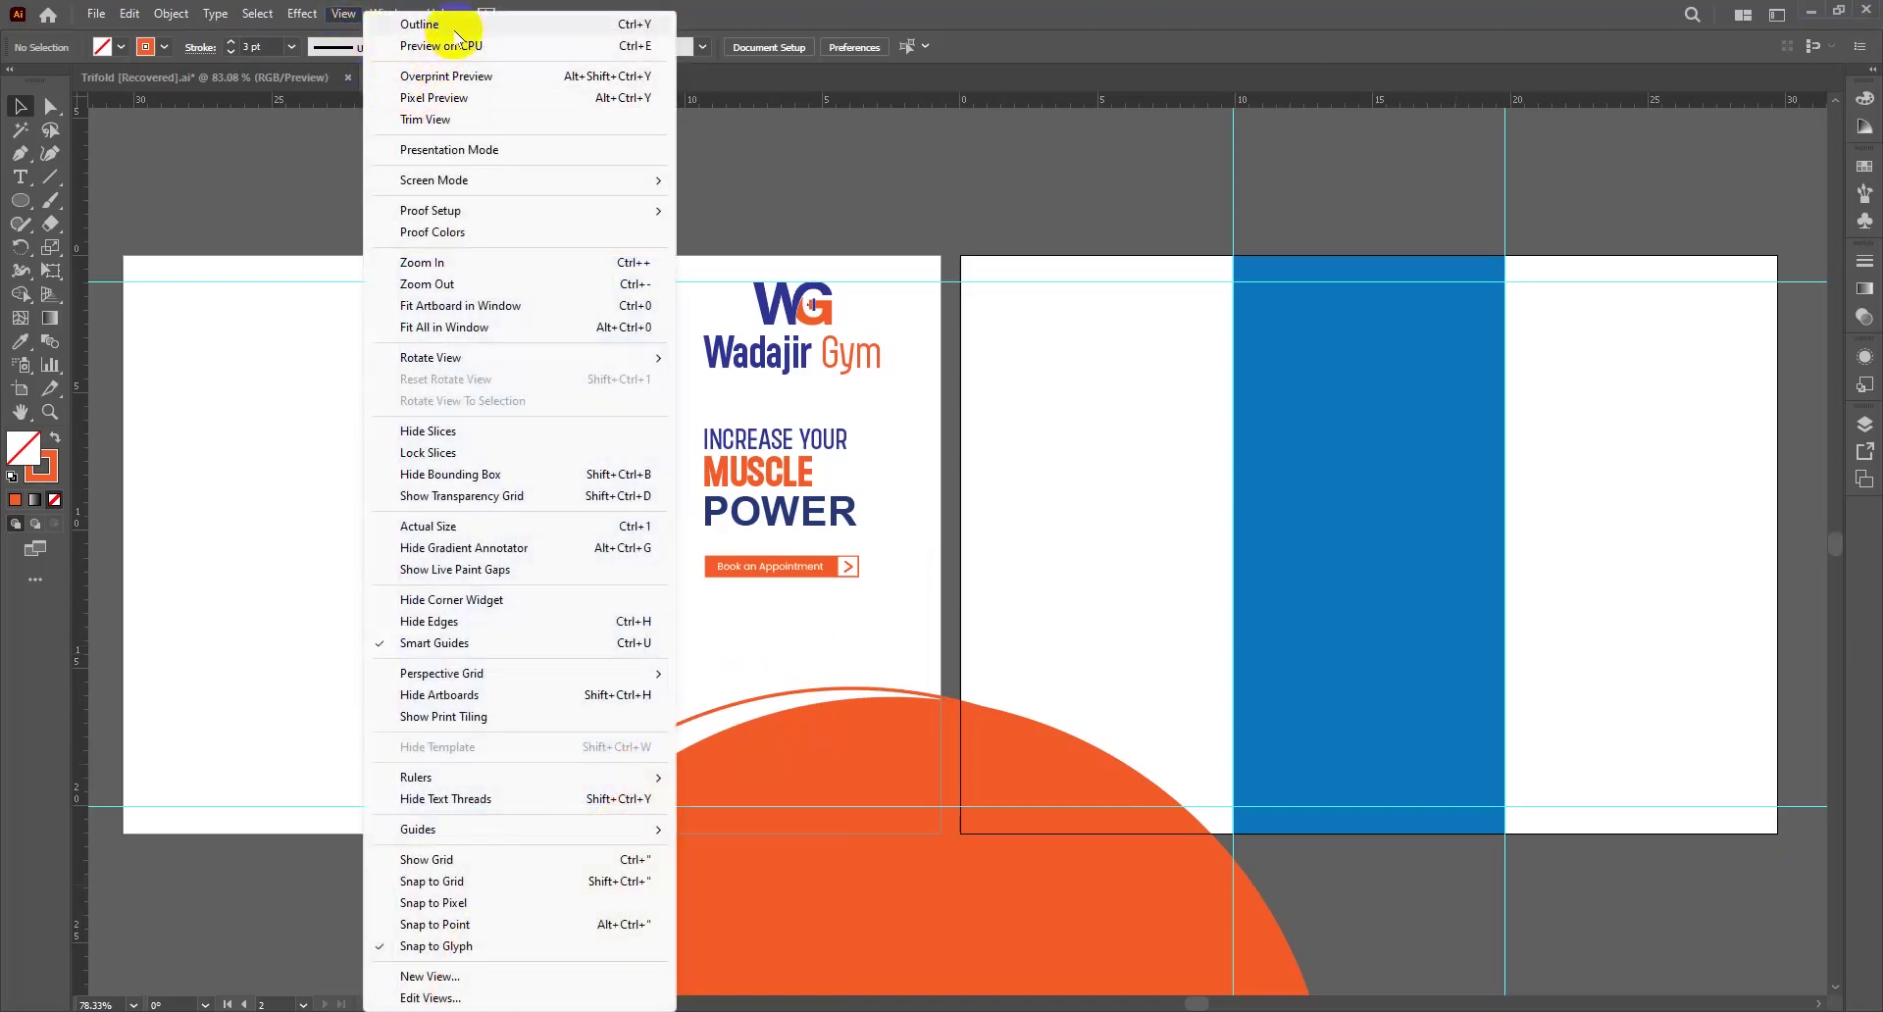
pyautogui.click(427, 119)
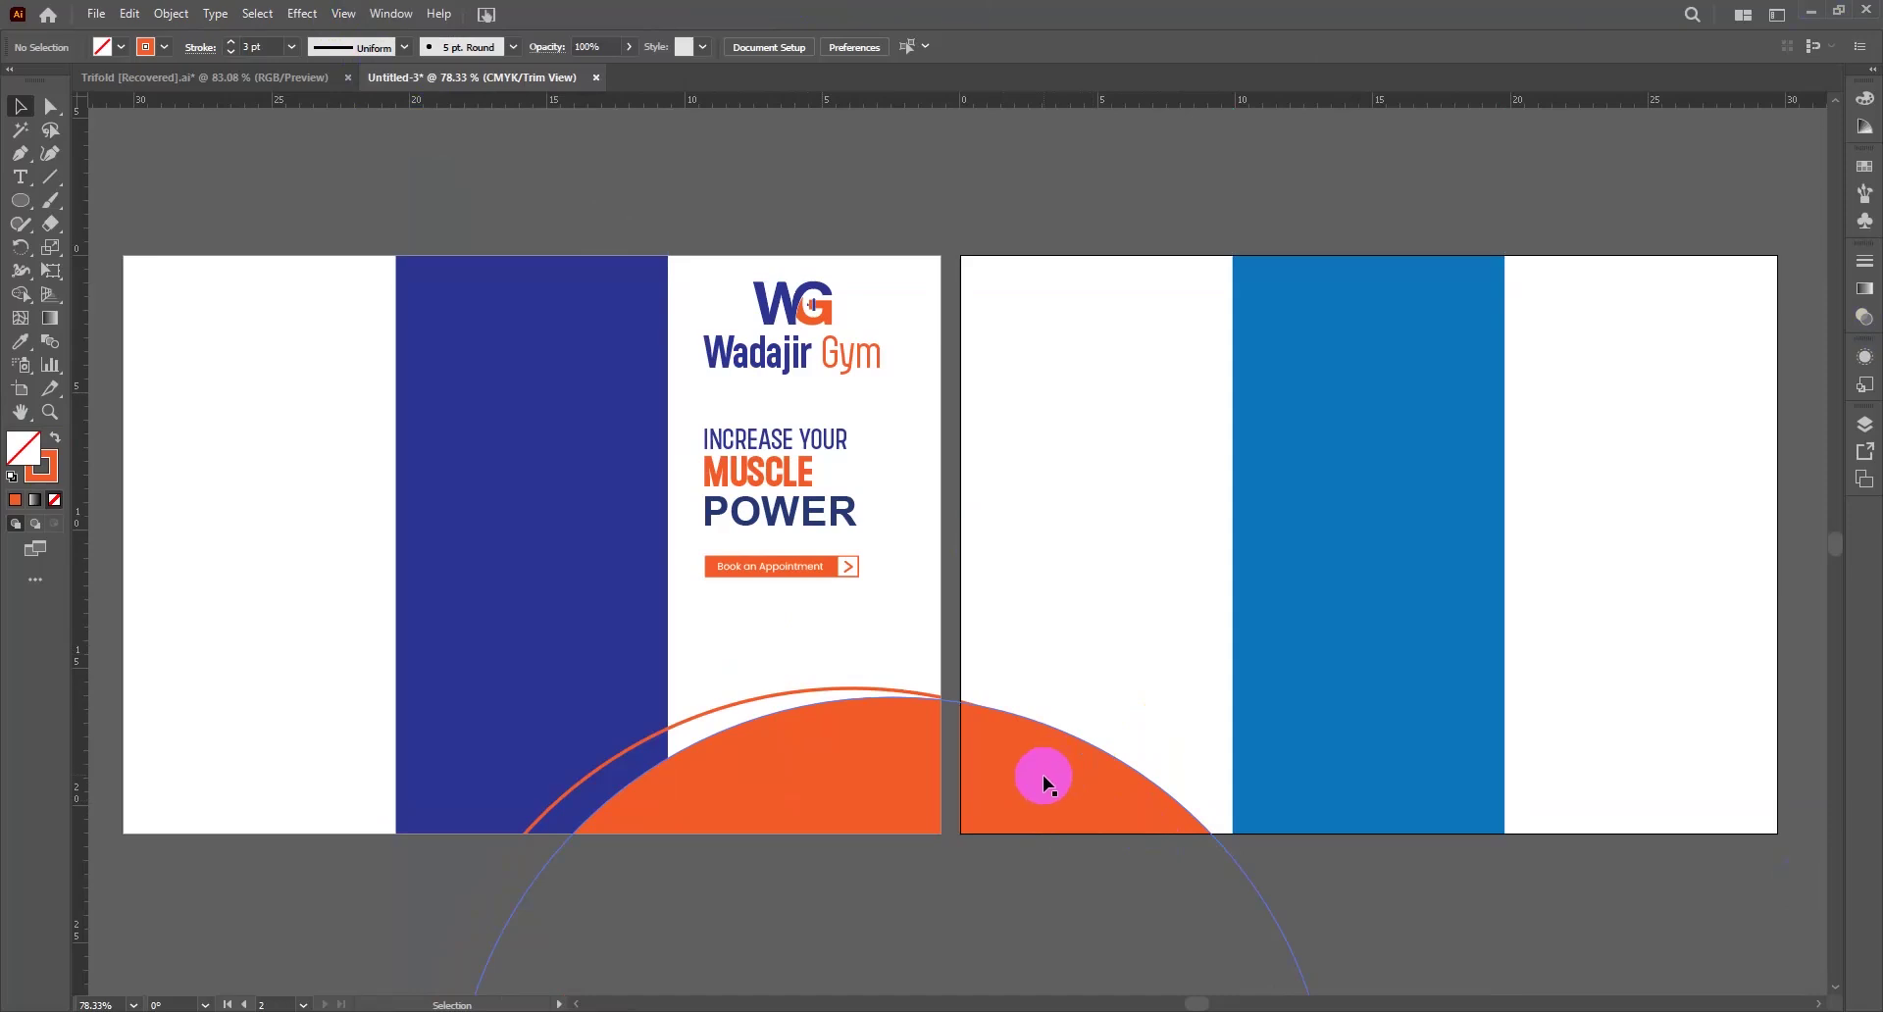
pyautogui.click(815, 780)
pyautogui.click(803, 662)
# Expand the outlined circle's appearance, fill and stroke into an editable shape
pyautogui.click(784, 699)
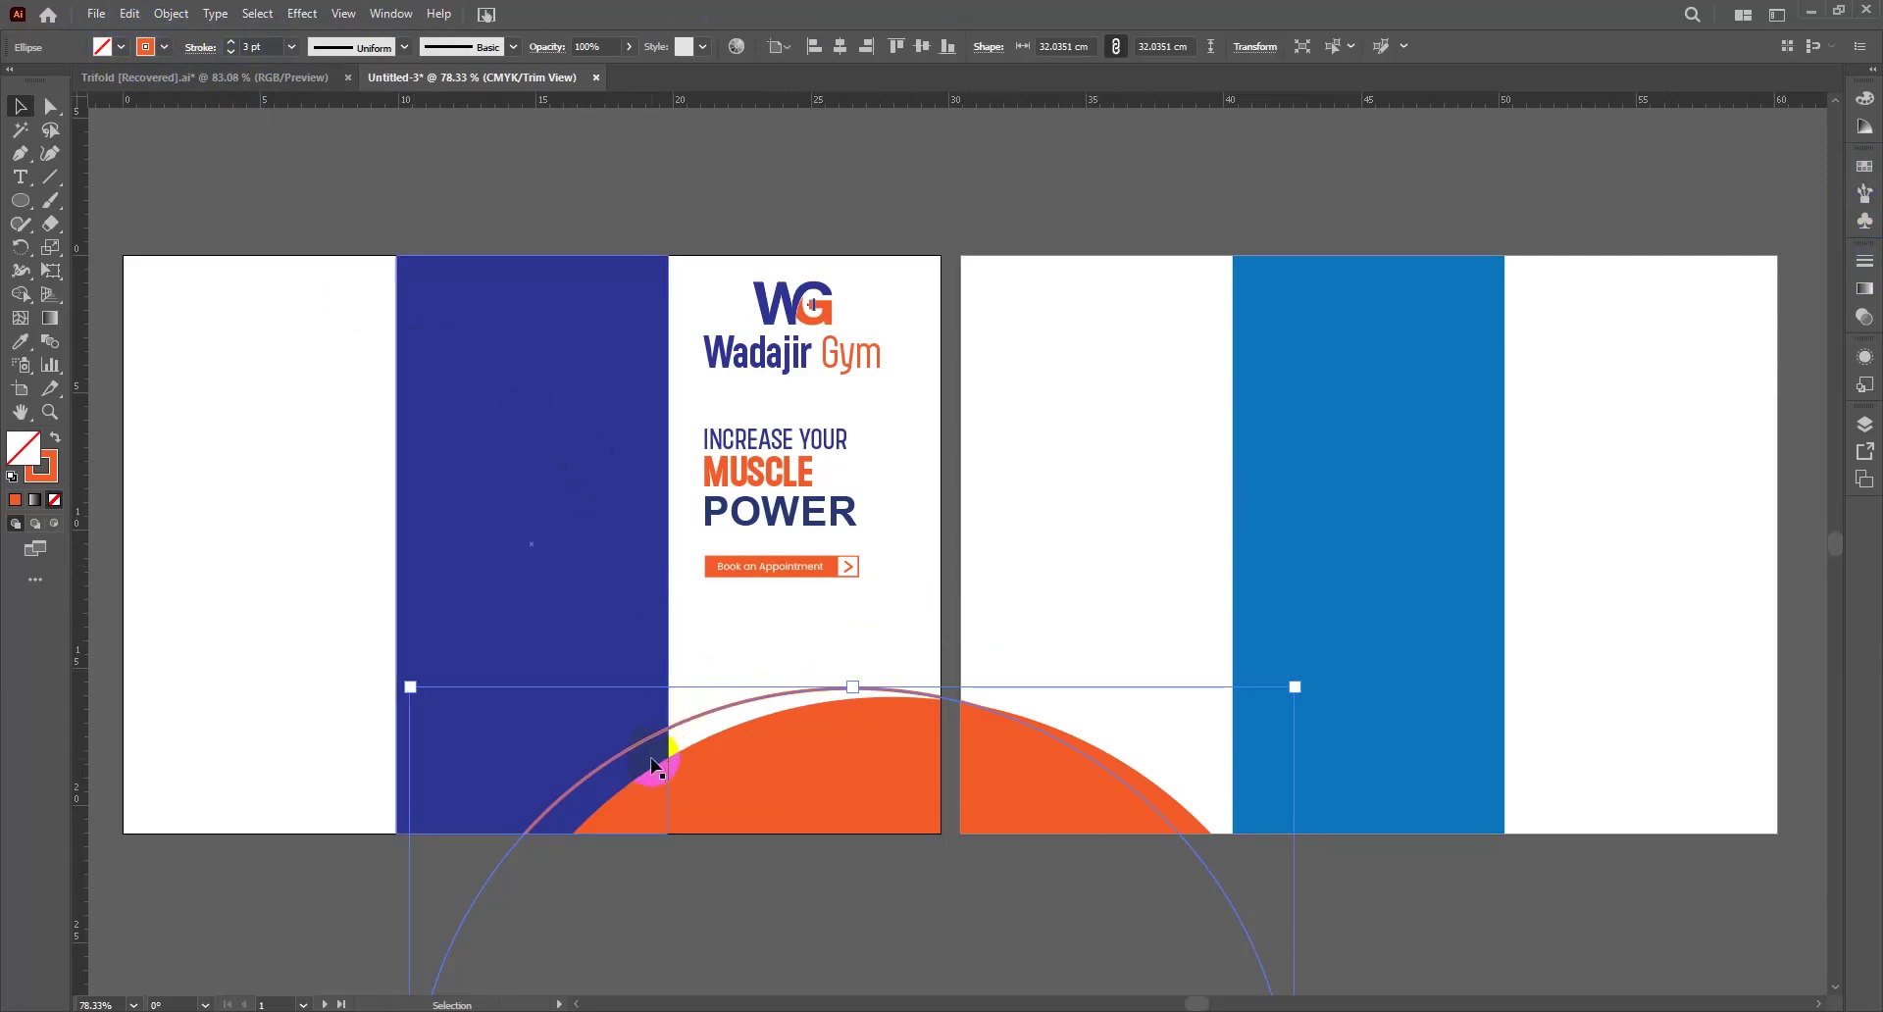
pyautogui.click(171, 13)
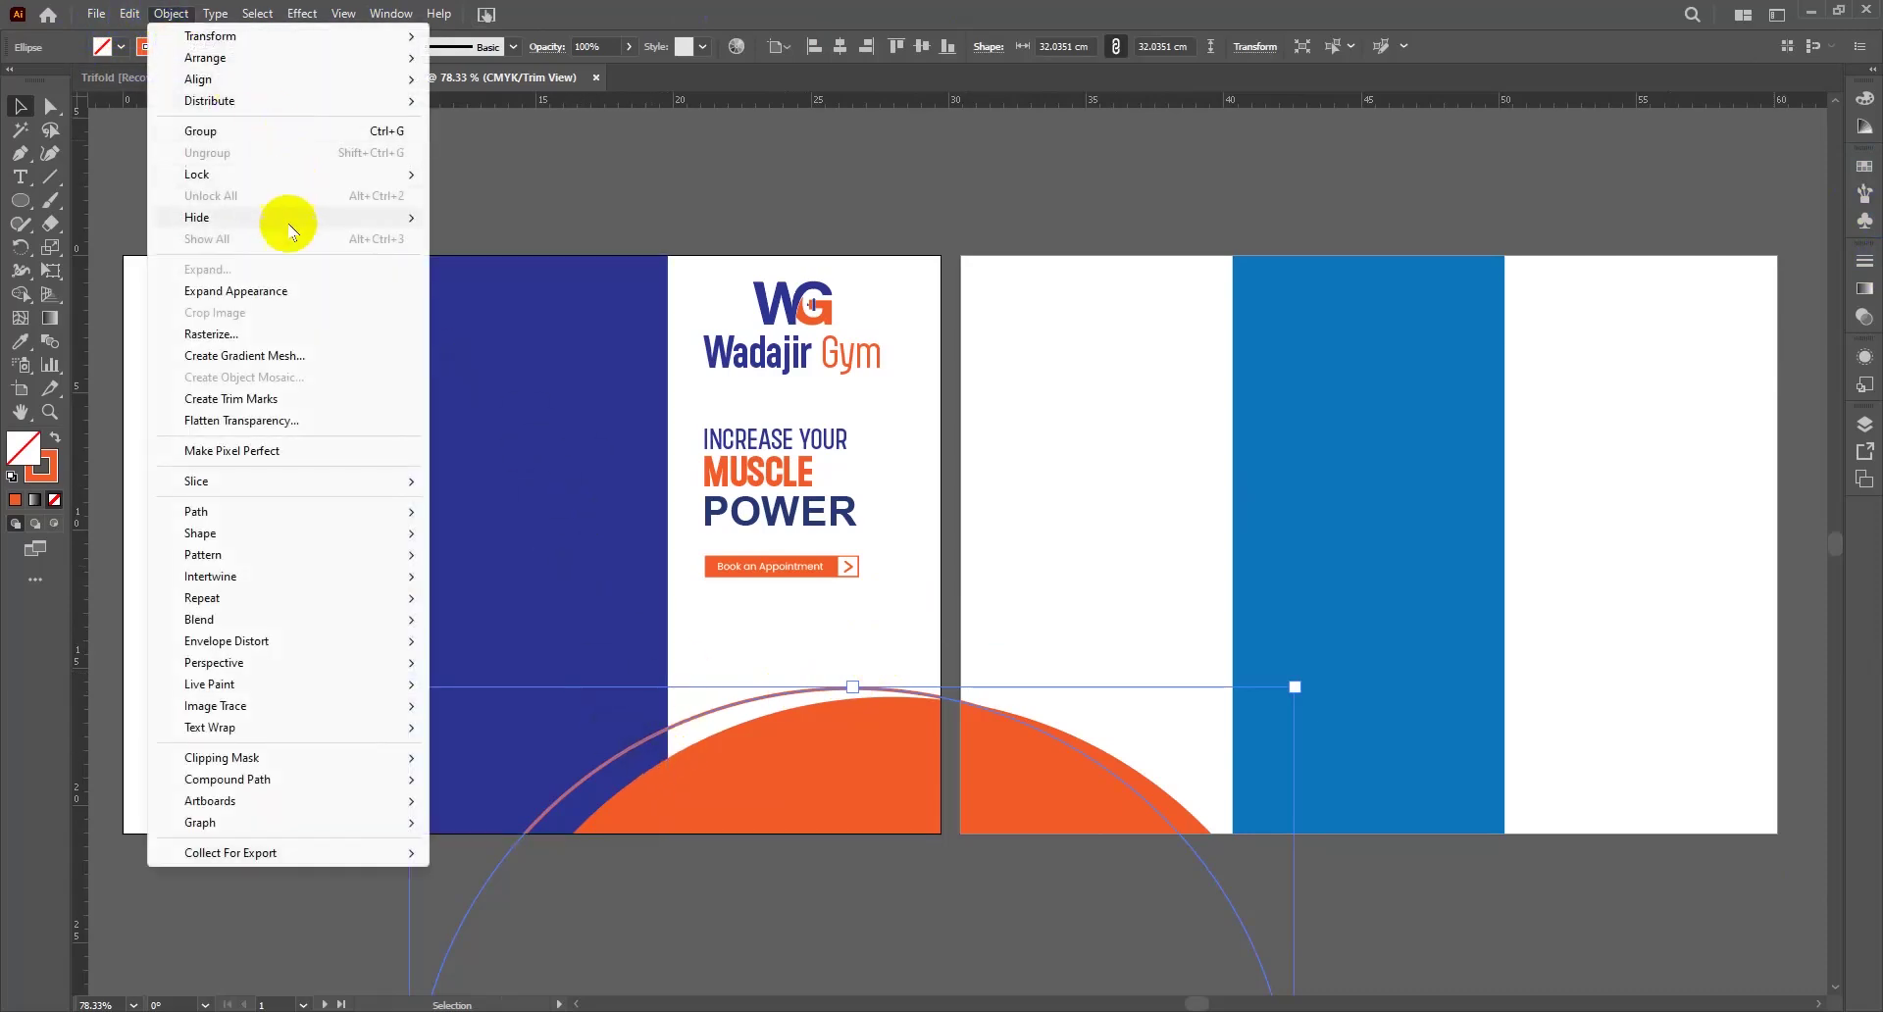
pyautogui.click(275, 293)
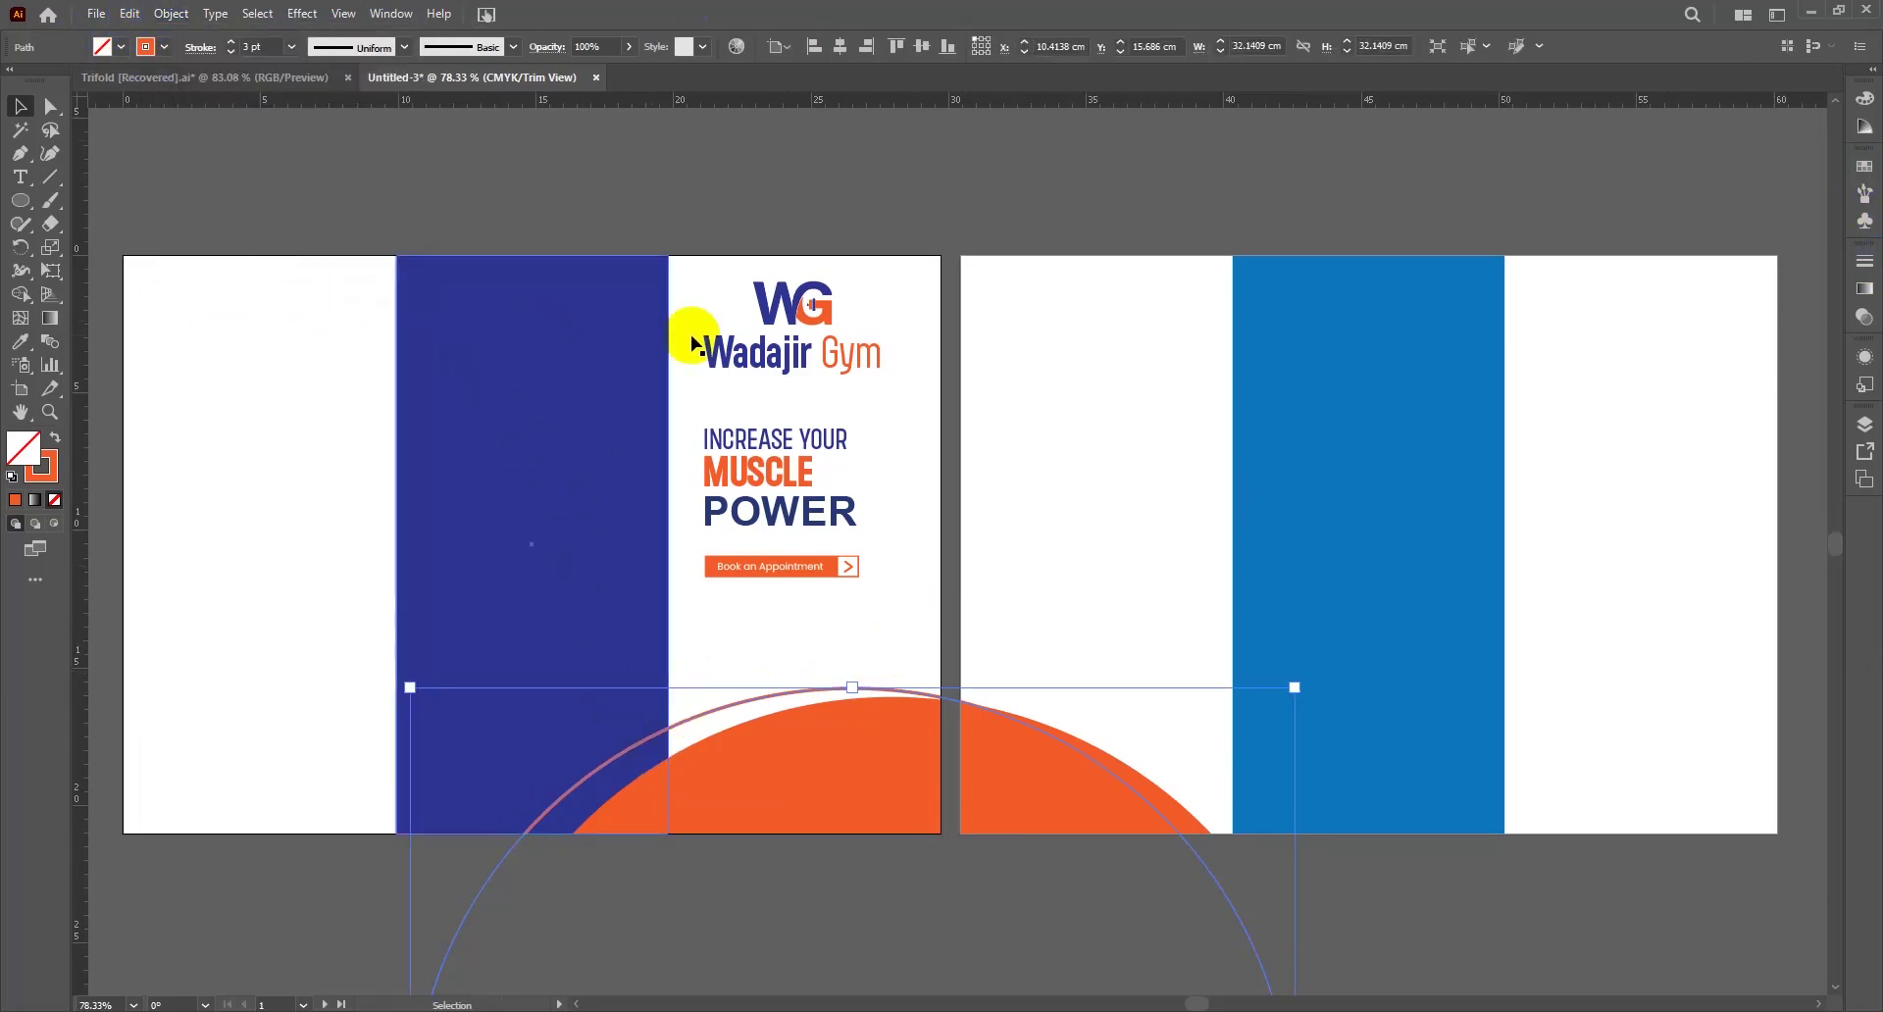
pyautogui.click(169, 14)
pyautogui.click(212, 261)
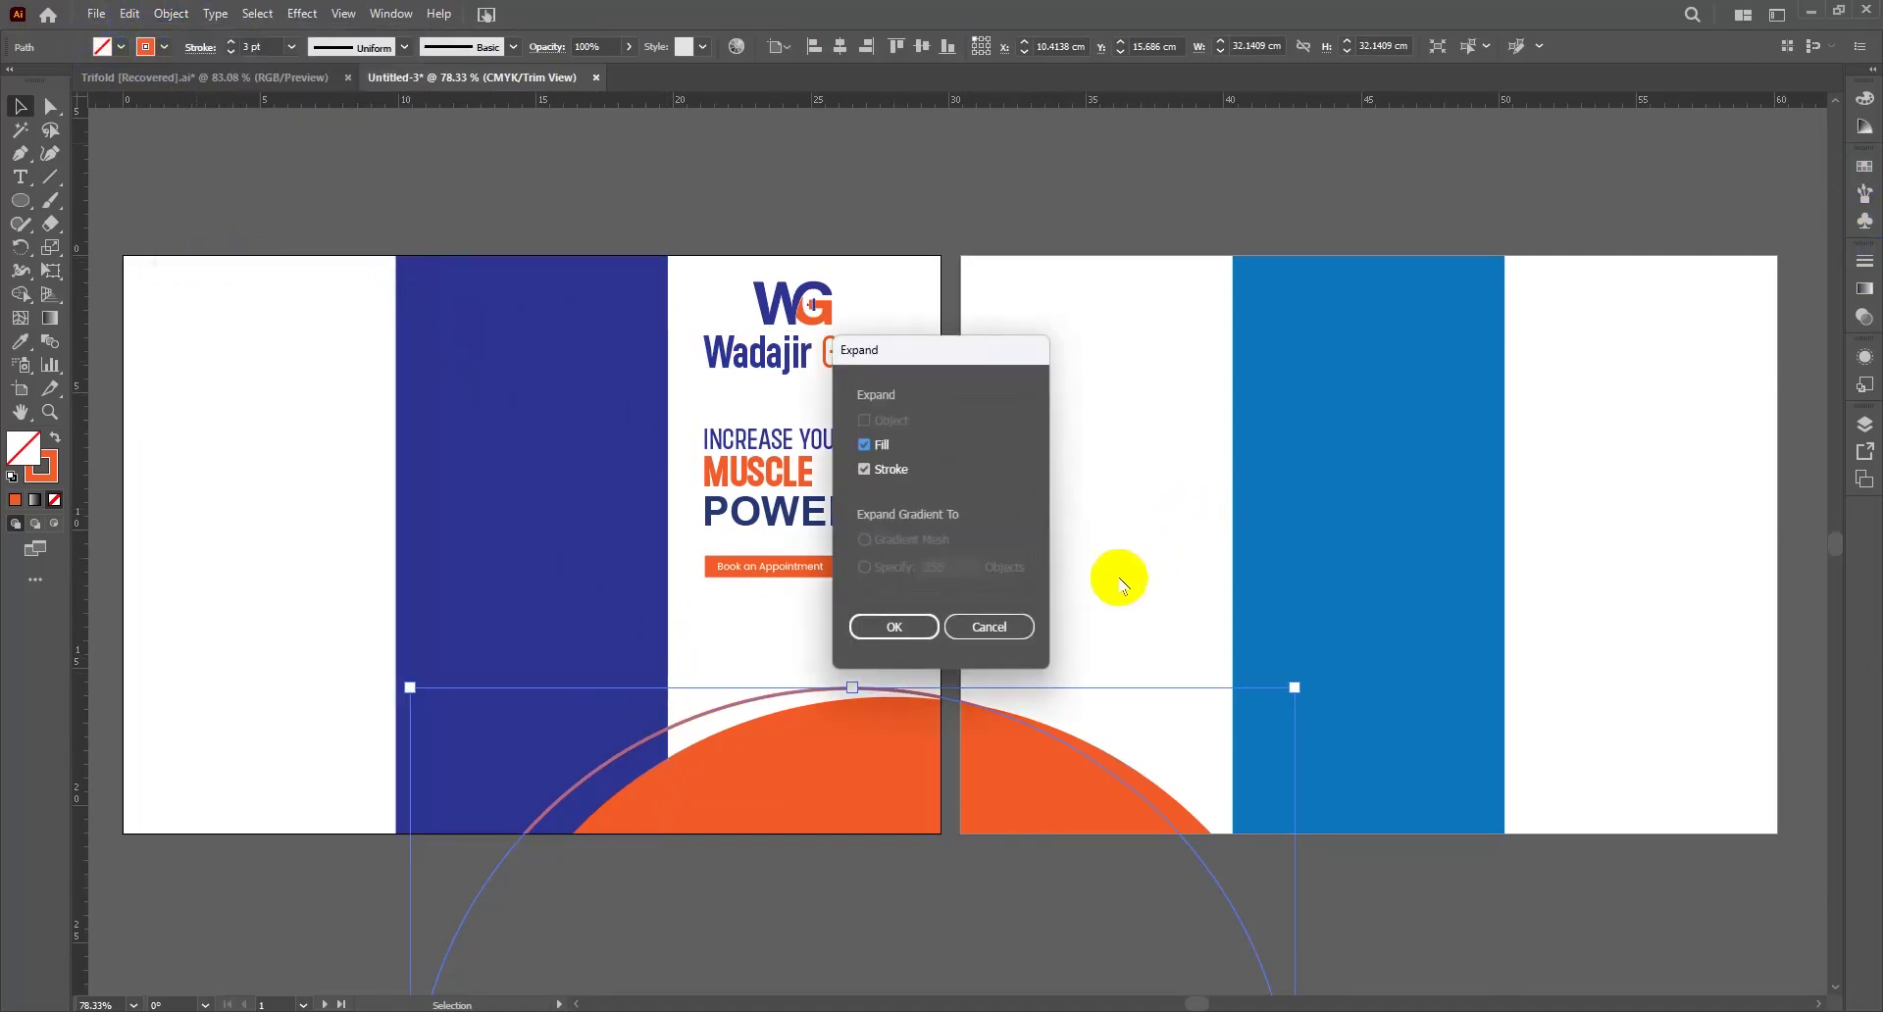
pyautogui.click(893, 627)
pyautogui.click(865, 635)
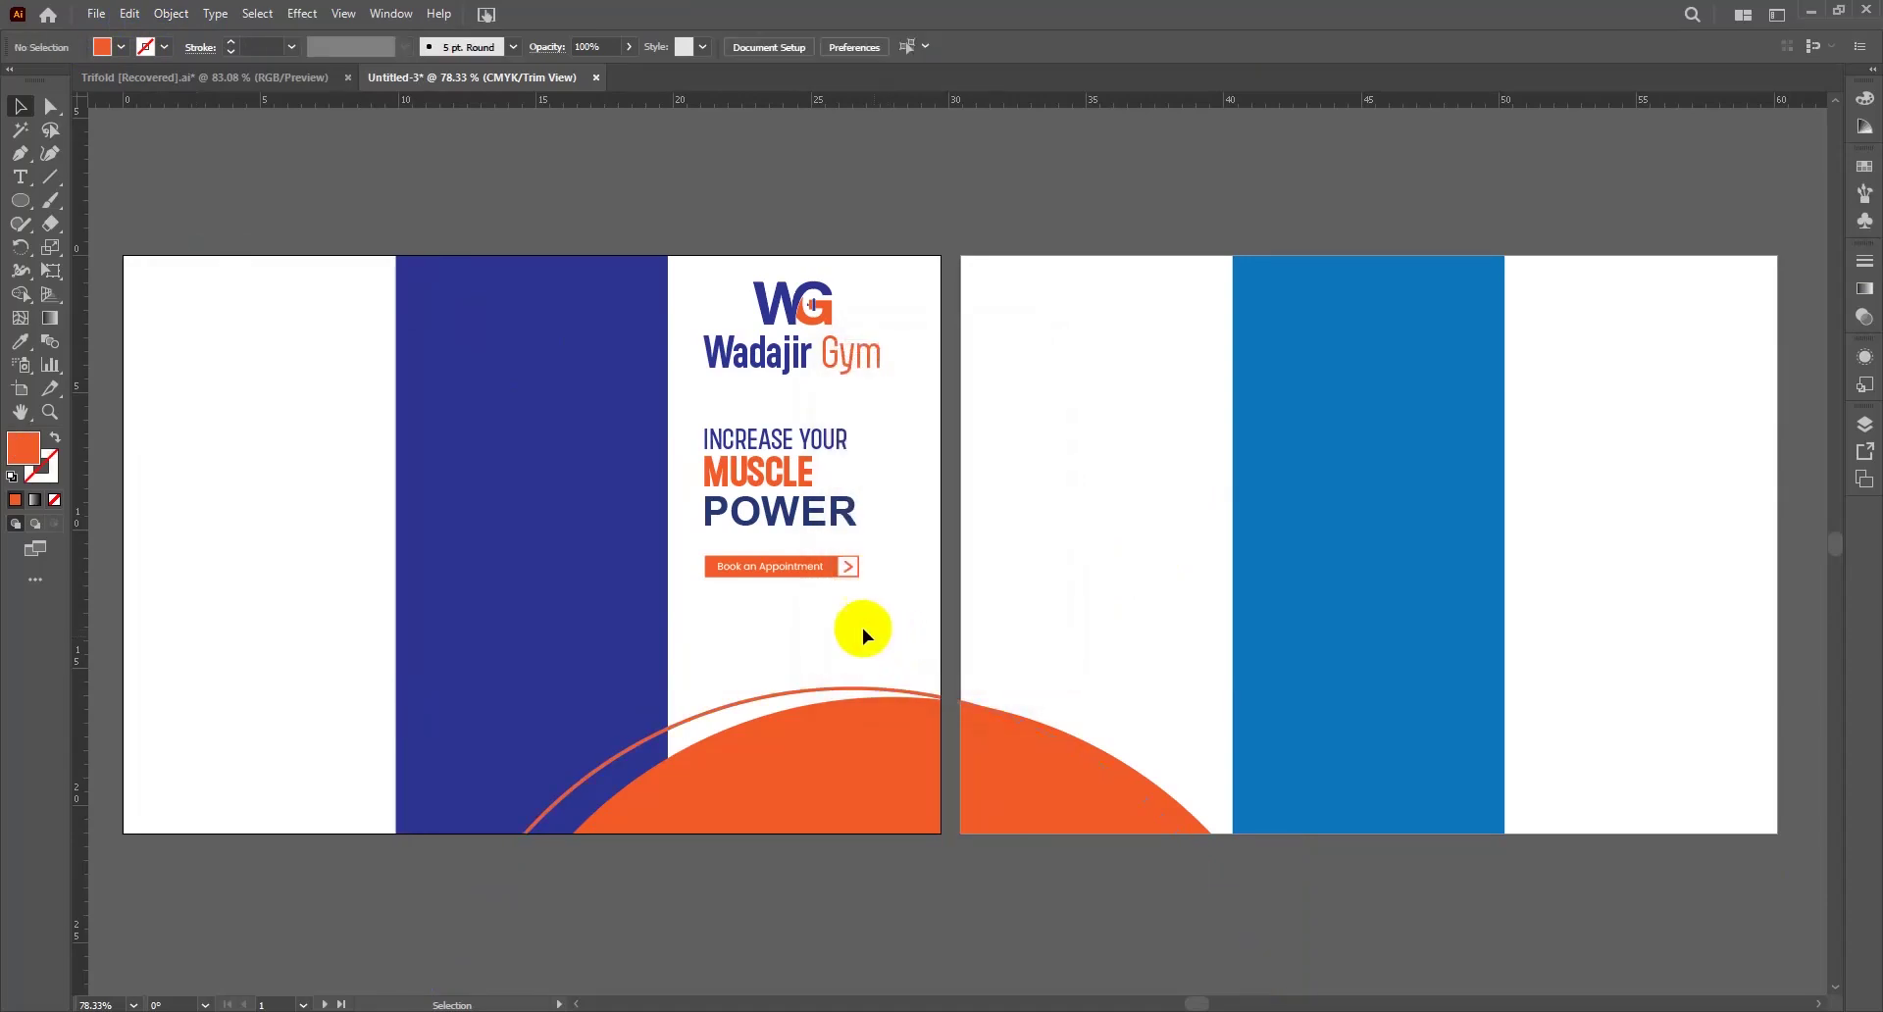
# Draw a helper rectangle ending at the Front artboard's right and bottom edges and select it together with both circles
pyautogui.click(52, 177)
pyautogui.moveTo(19, 211); pyautogui.dragTo(99, 200)
pyautogui.moveTo(257, 304); pyautogui.dragTo(939, 826)
pyautogui.press('v')
pyautogui.moveTo(598, 829); pyautogui.dragTo(634, 834)
pyautogui.moveTo(1070, 653); pyautogui.dragTo(906, 724)
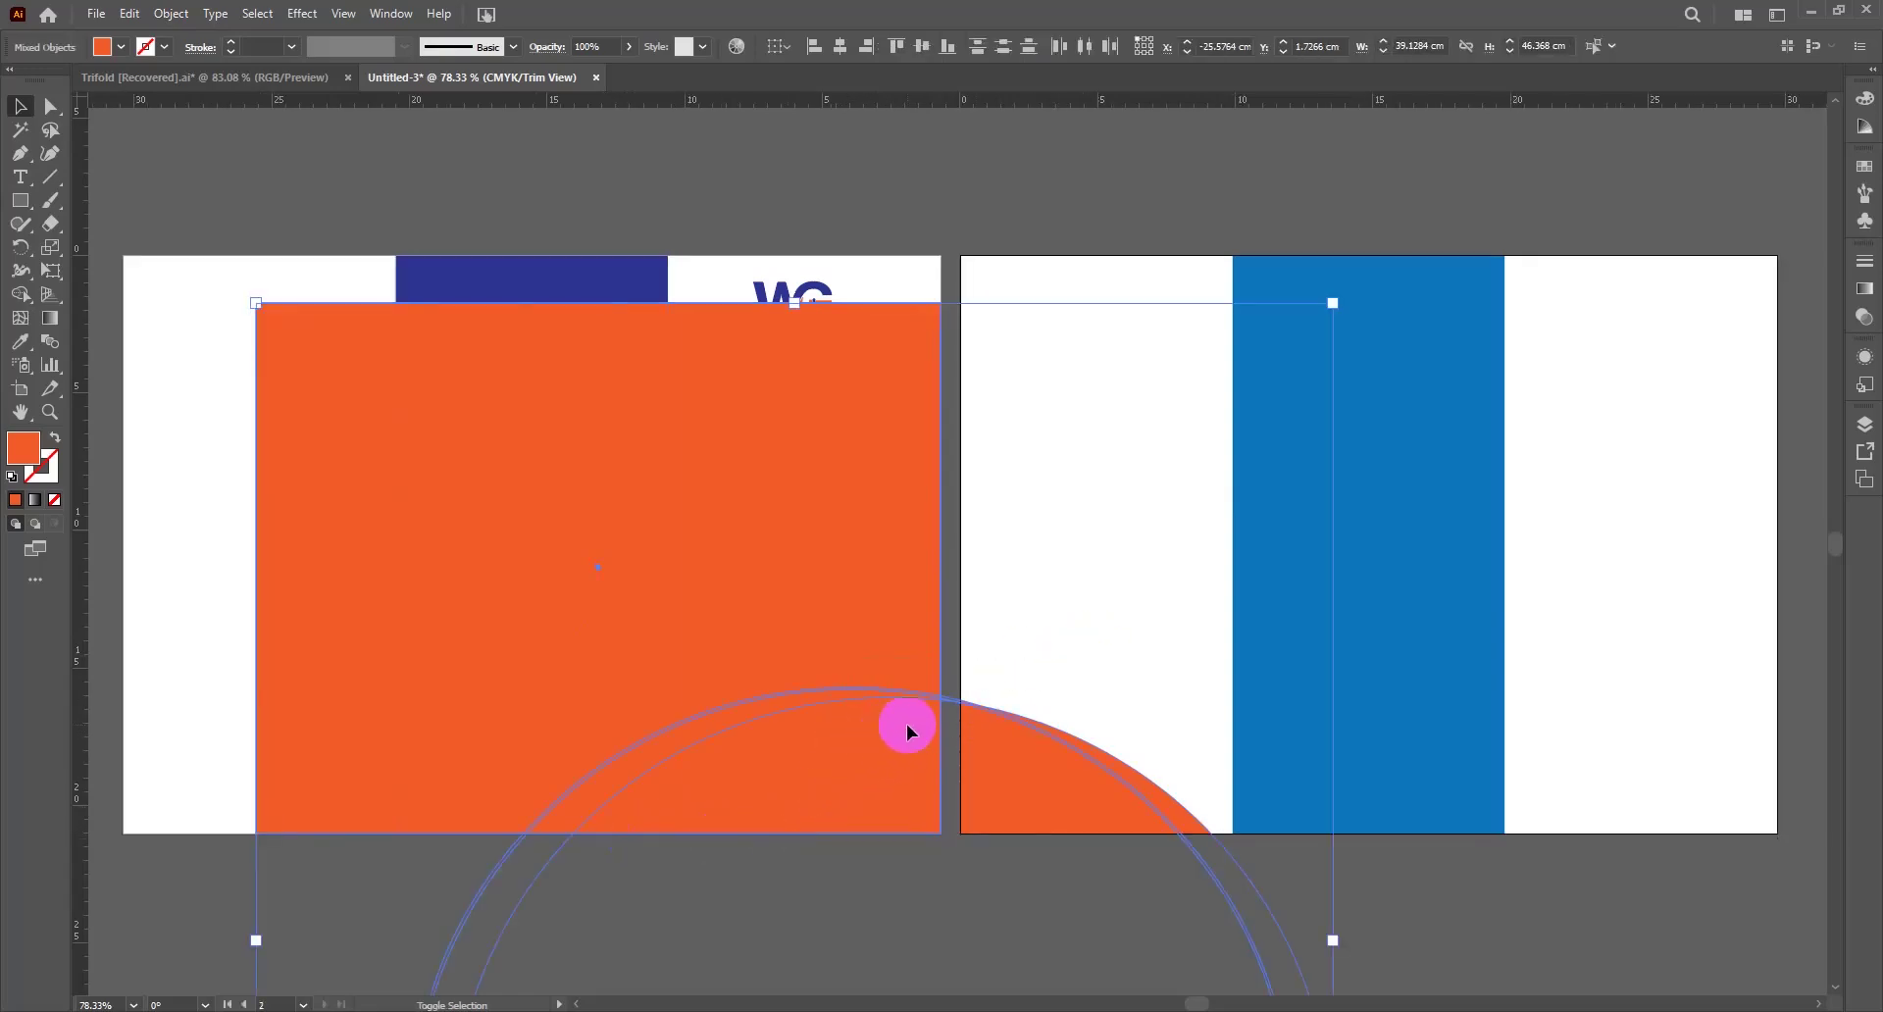
# Turn off Trim View and cut away the circle parts outside the Front artboard using the Shape Builder
pyautogui.hotkey('shift', 'm')
pyautogui.click(343, 14)
pyautogui.click(454, 121)
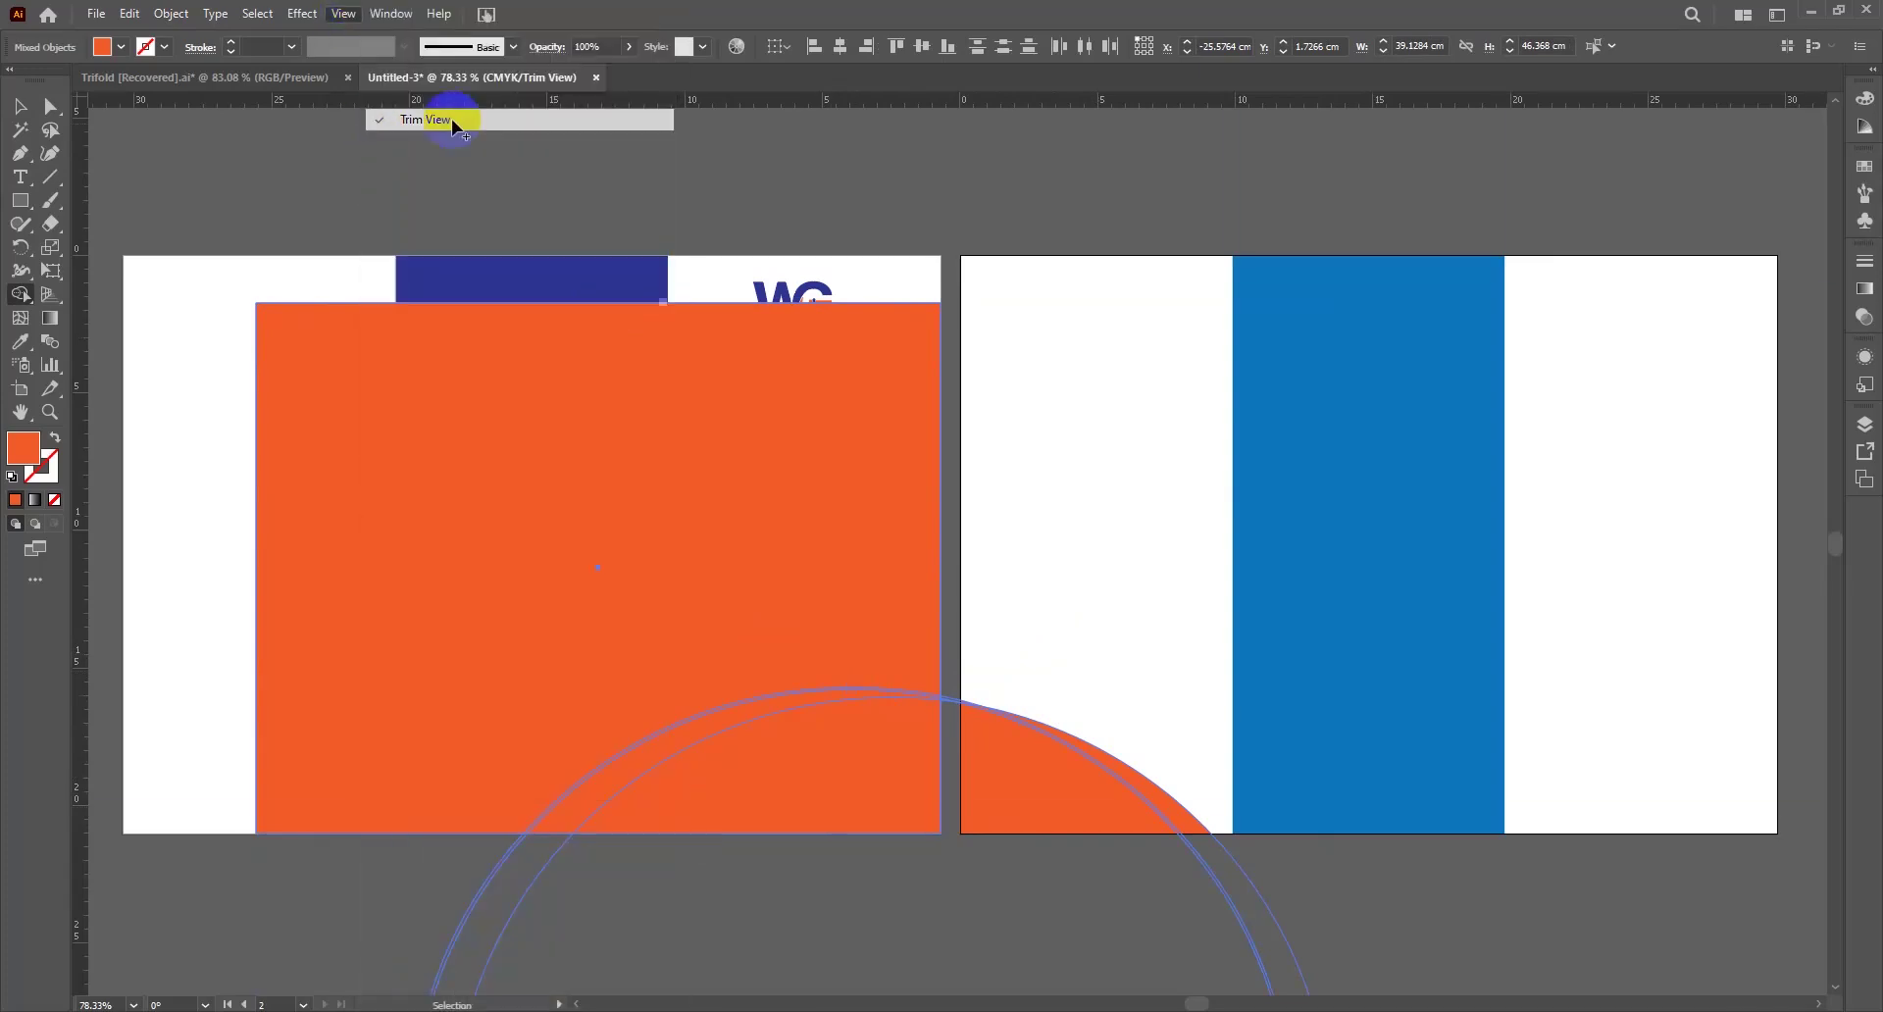
pyautogui.scroll(3, 841, 601)
pyautogui.scroll(-3, 854, 602)
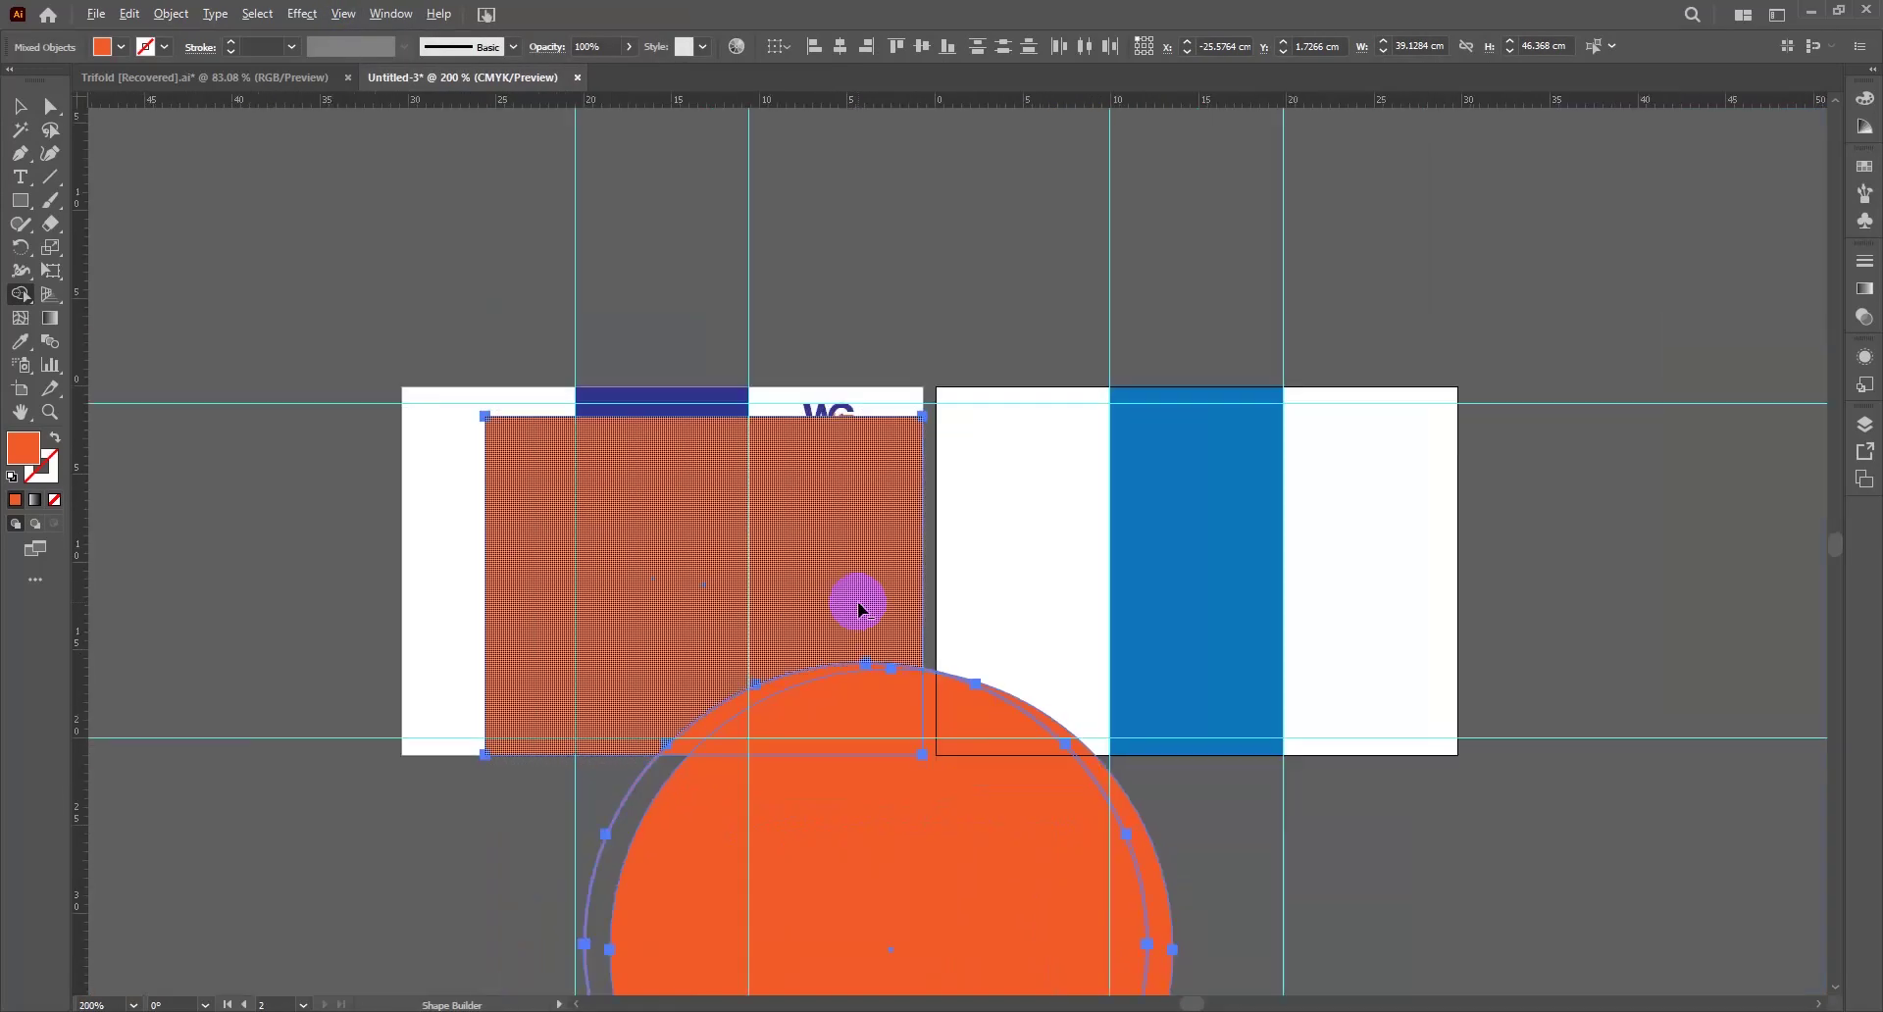
pyautogui.scroll(-3, 844, 588)
pyautogui.moveTo(485, 653)
pyautogui.mouseDown()
pyautogui.moveTo(896, 679)
pyautogui.moveTo(1033, 649)
pyautogui.moveTo(996, 502)
pyautogui.moveTo(1076, 763)
pyautogui.moveTo(1003, 883)
pyautogui.mouseUp()
pyautogui.press('v')
# Remove the leftover outline sliver beyond the artboard's right edge and delete the helper rectangle
pyautogui.click(918, 322)
pyautogui.click(849, 382)
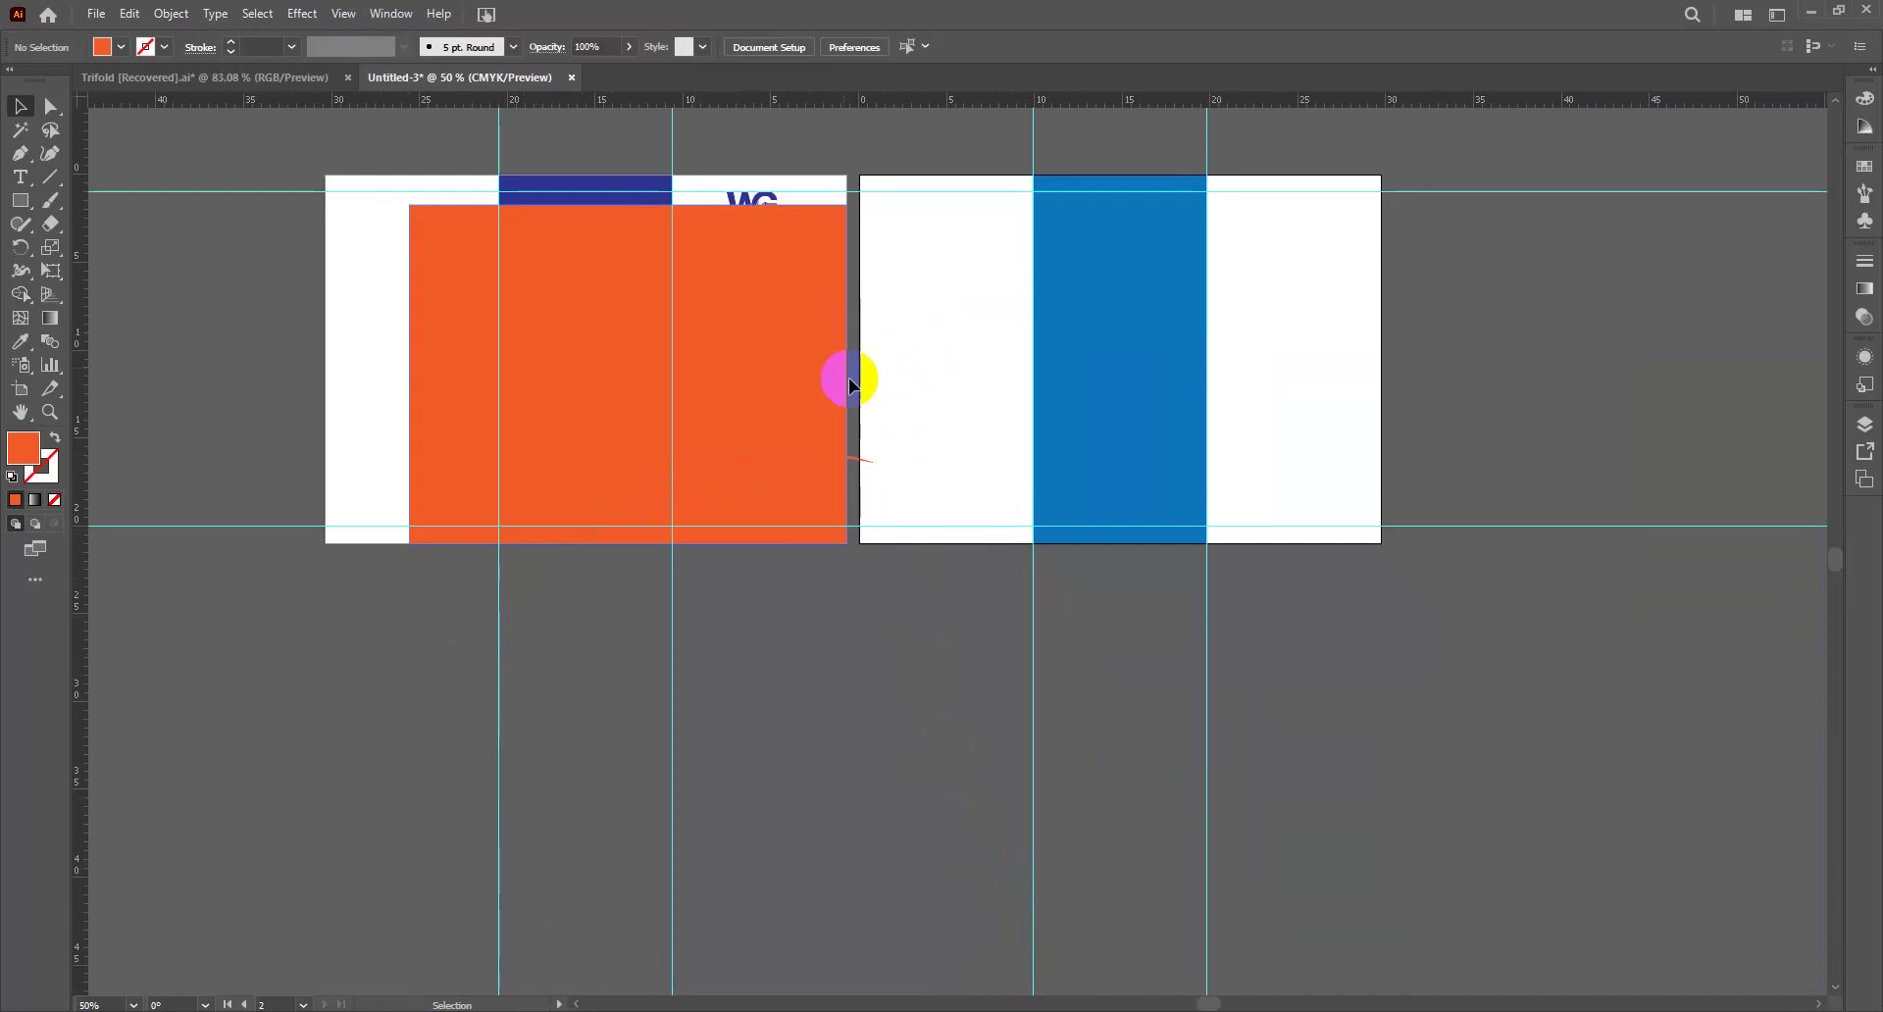
pyautogui.moveTo(880, 425); pyautogui.dragTo(815, 497)
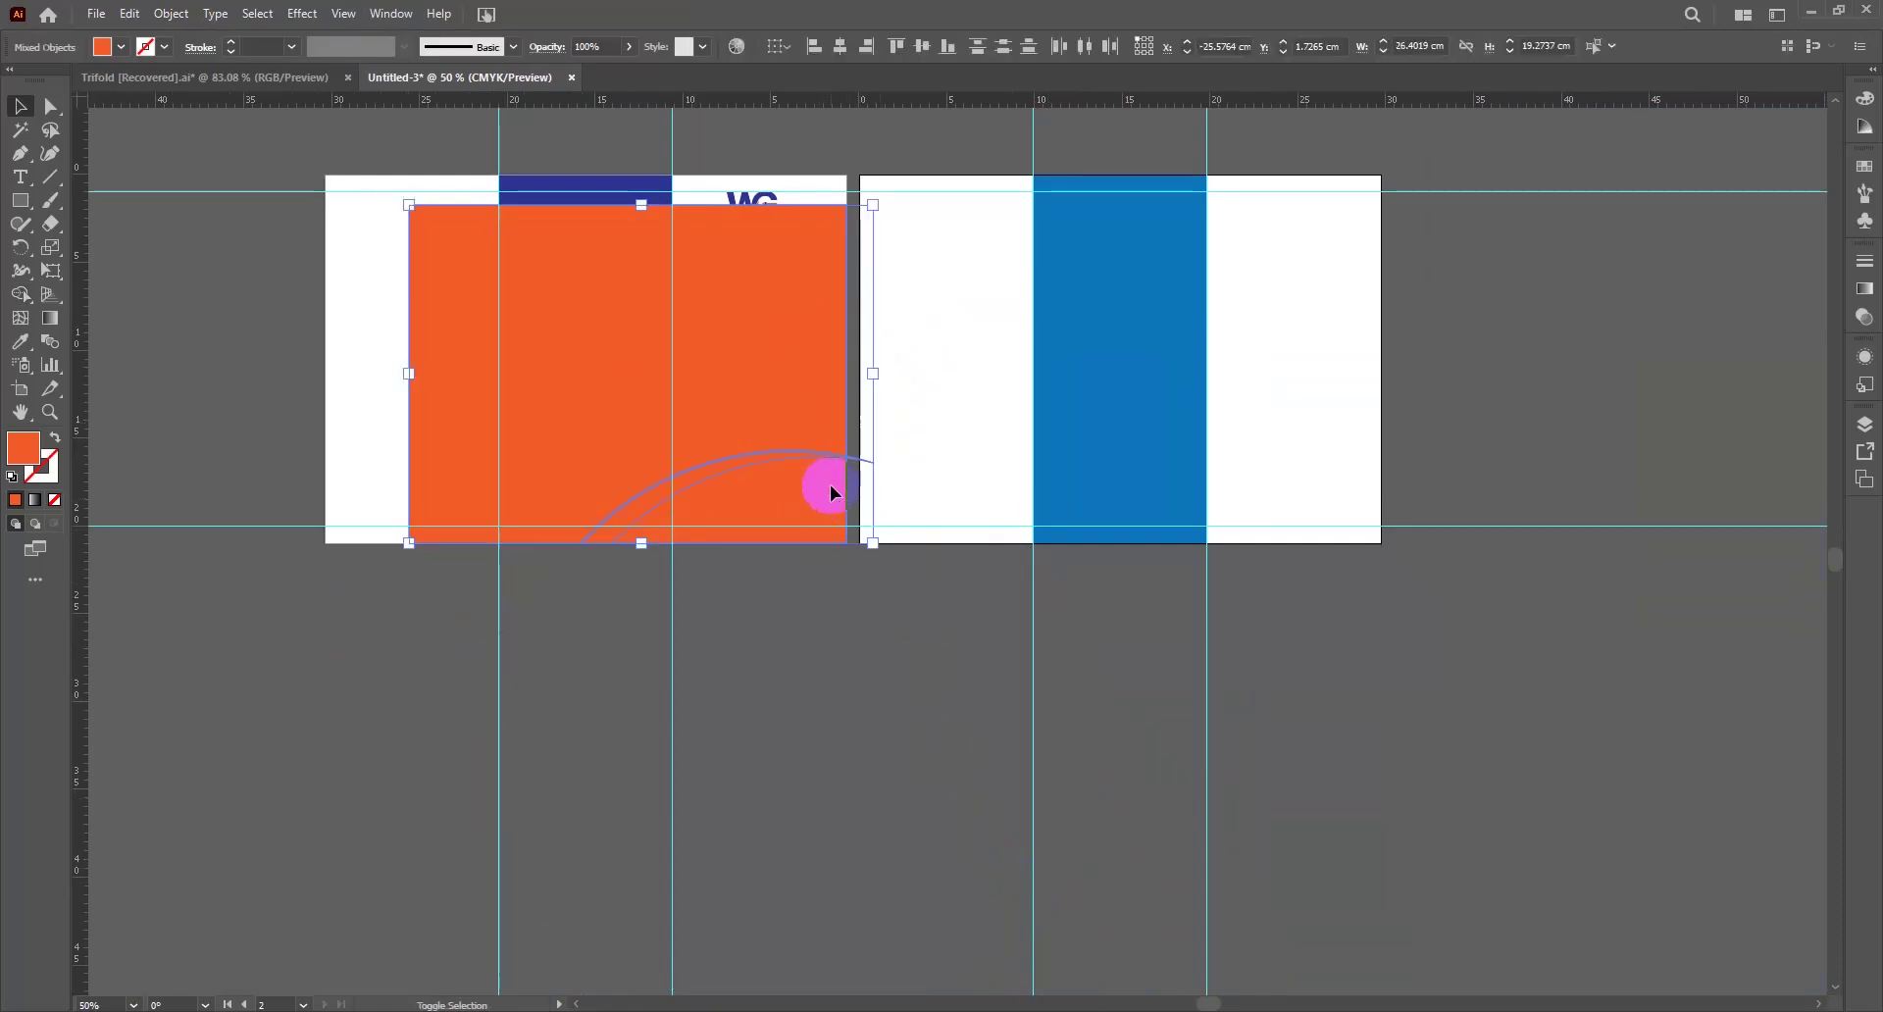
pyautogui.hotkey('shift', 'm')
pyautogui.press('v')
pyautogui.click(854, 437)
pyautogui.click(802, 362)
pyautogui.press('Delete')
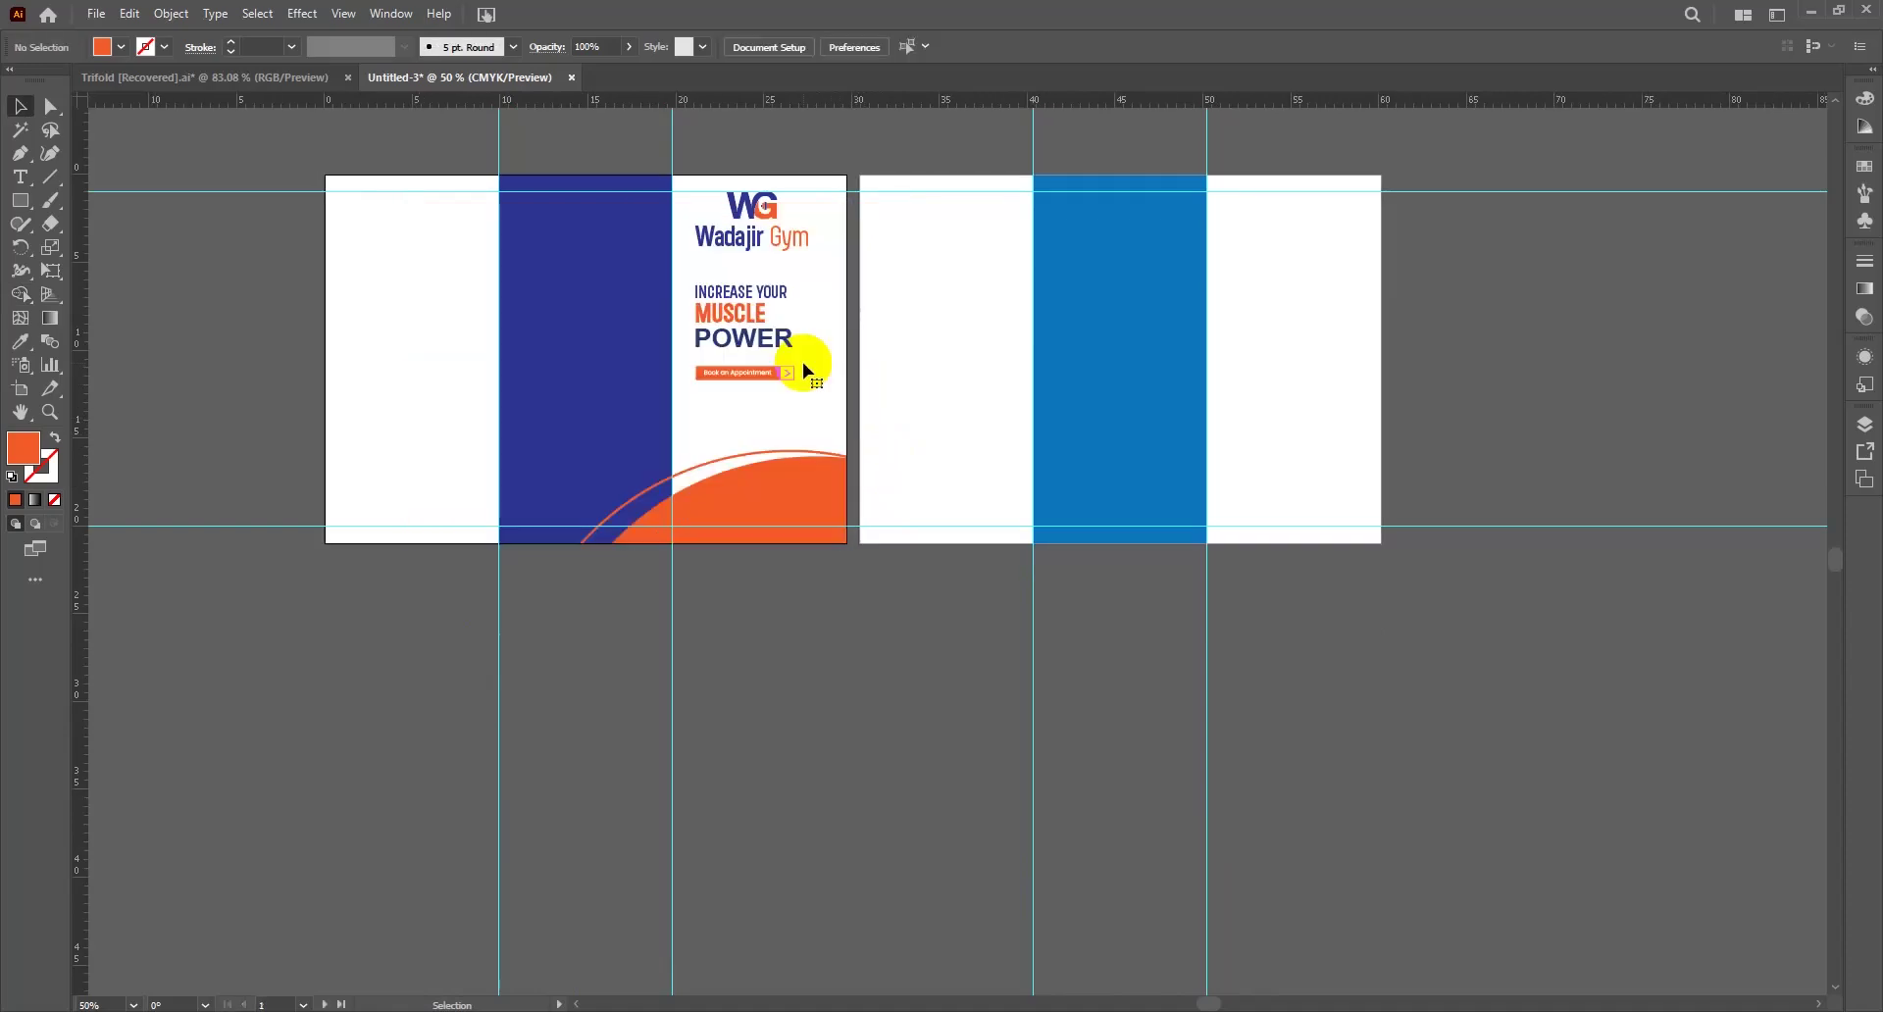
# Examine the Contact Us section's heading, contact lines and icons in the Trifold document
pyautogui.hotkey('ctrl', '0')
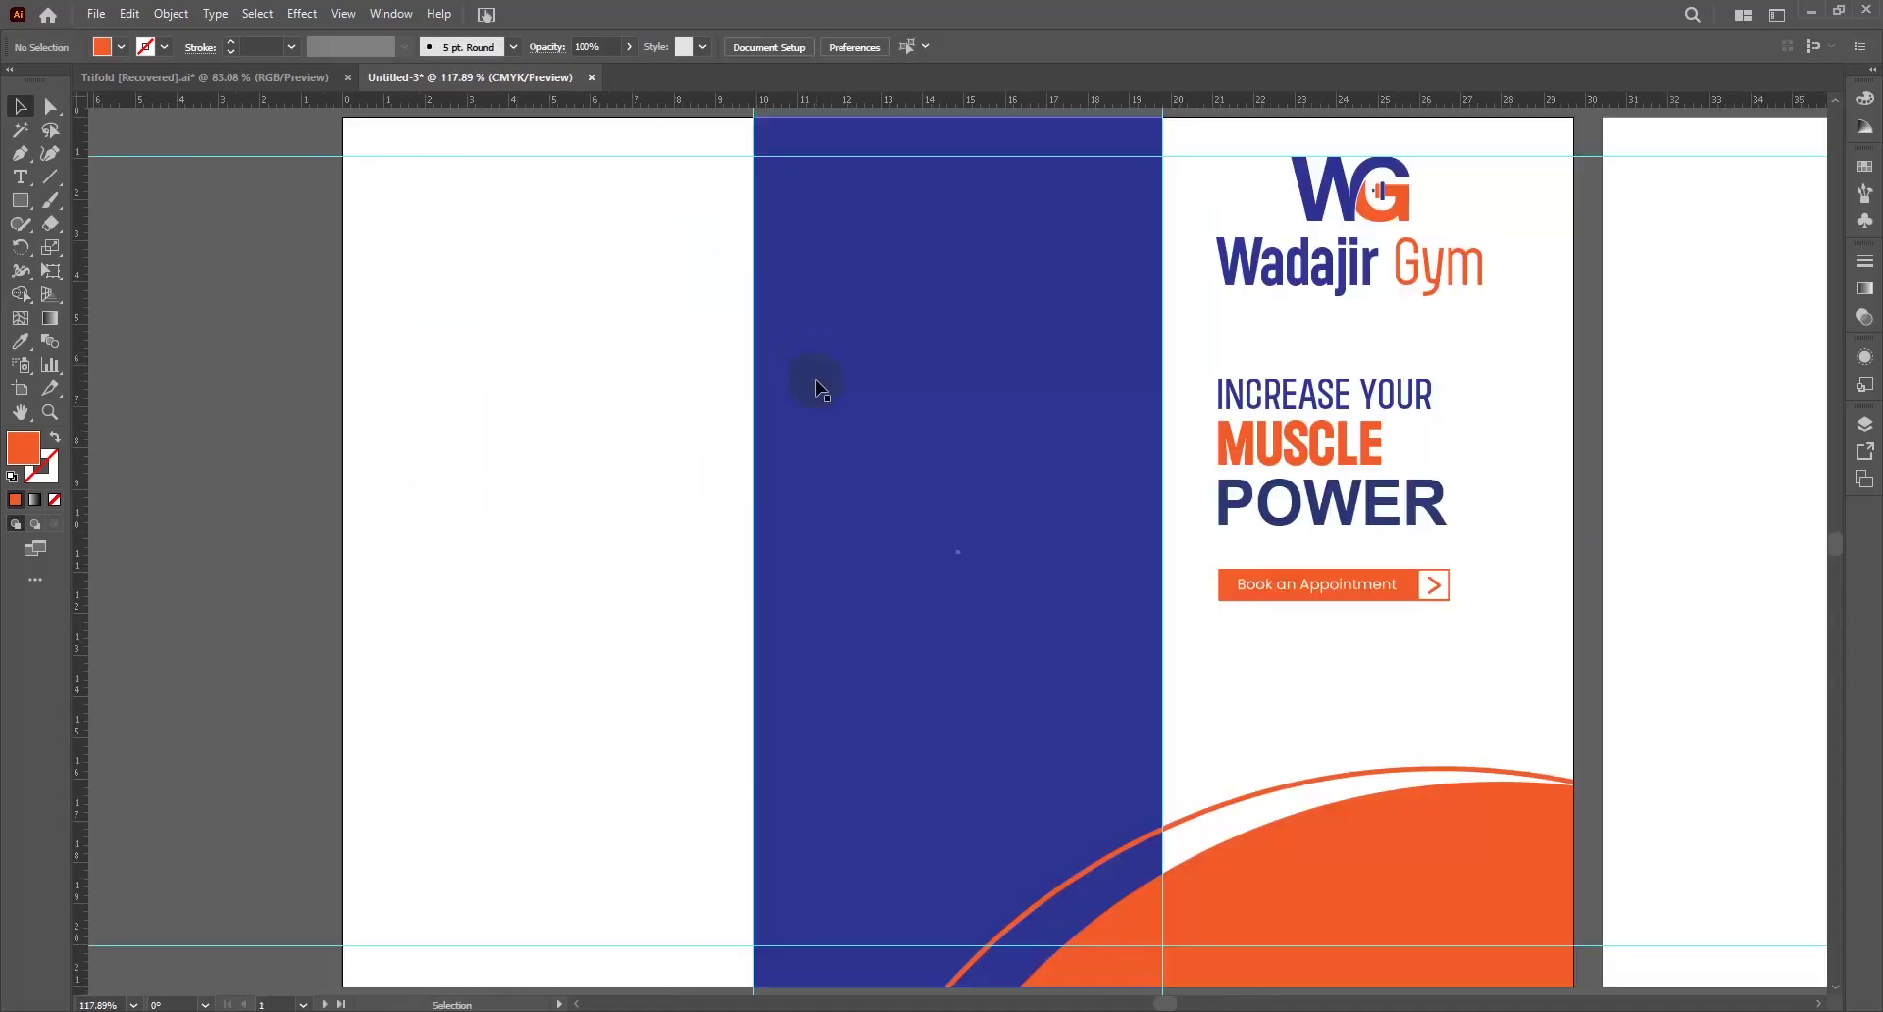
pyautogui.scroll(3, 849, 402)
pyautogui.scroll(-3, 849, 402)
pyautogui.press('space')
pyautogui.moveTo(678, 291); pyautogui.dragTo(553, 272)
pyautogui.click(282, 77)
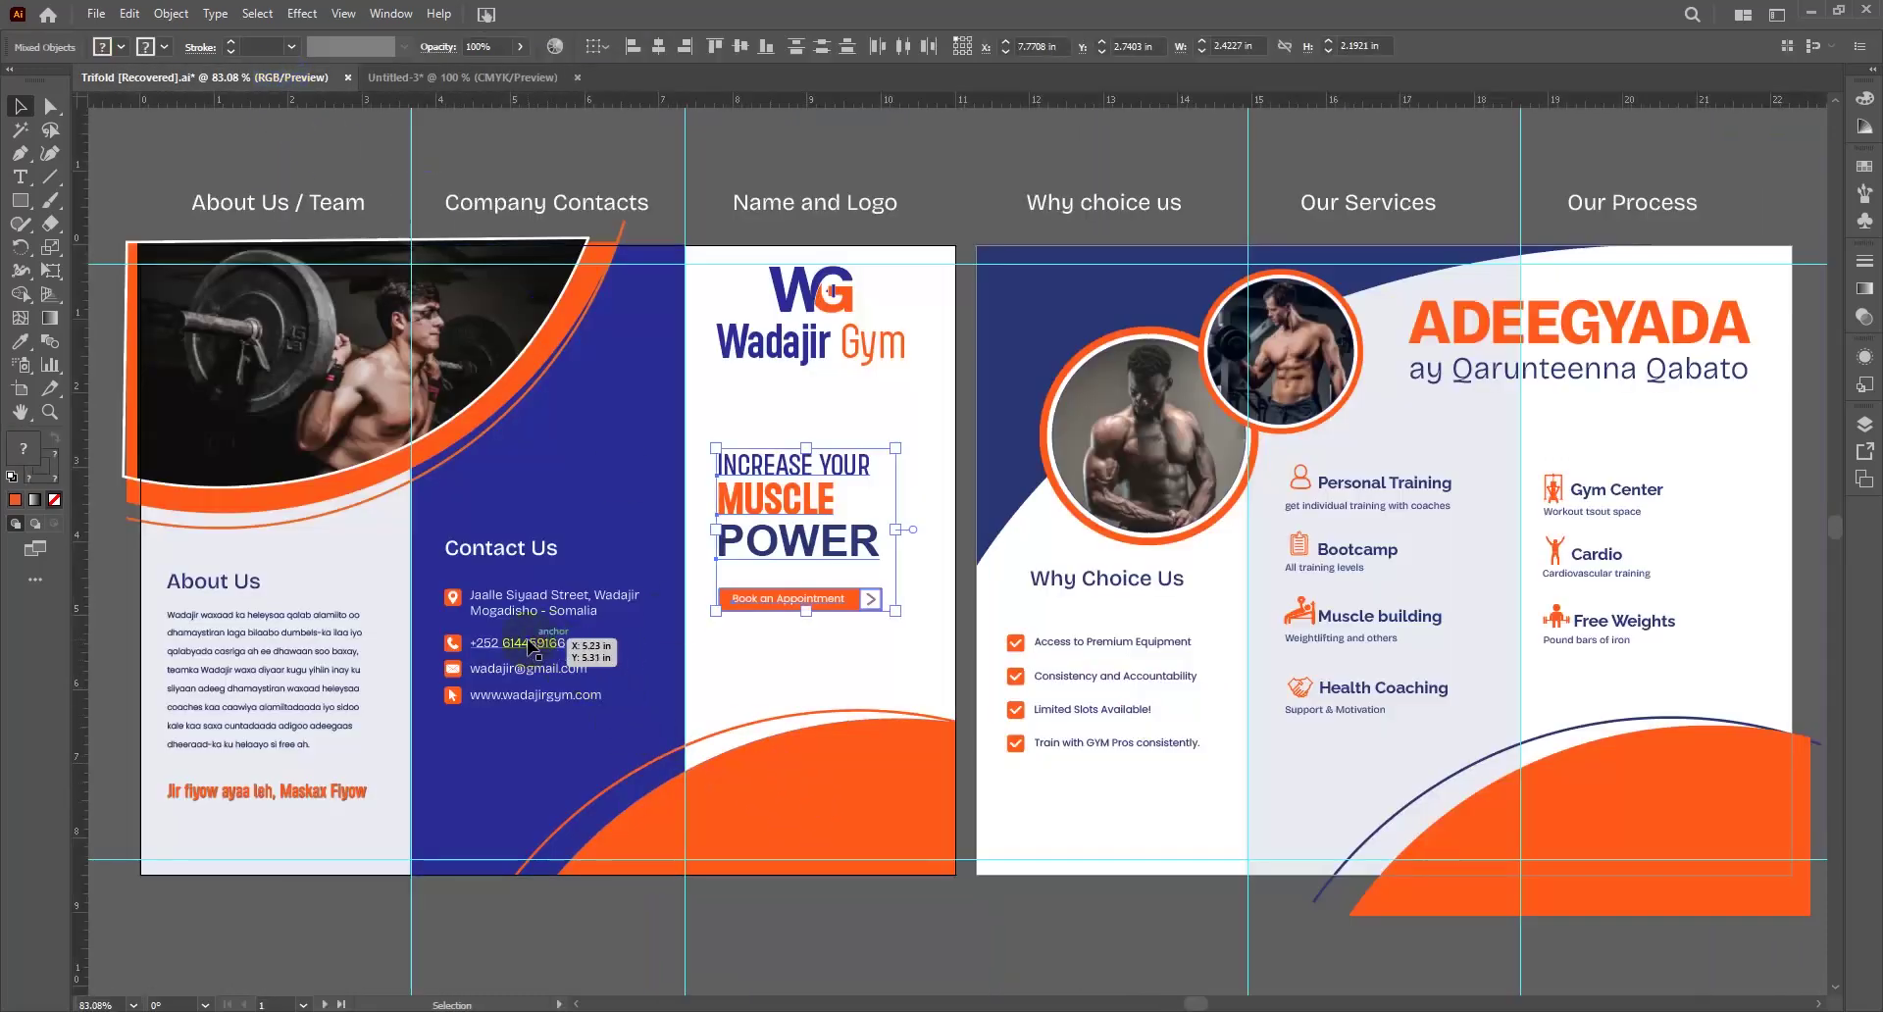
pyautogui.click(526, 613)
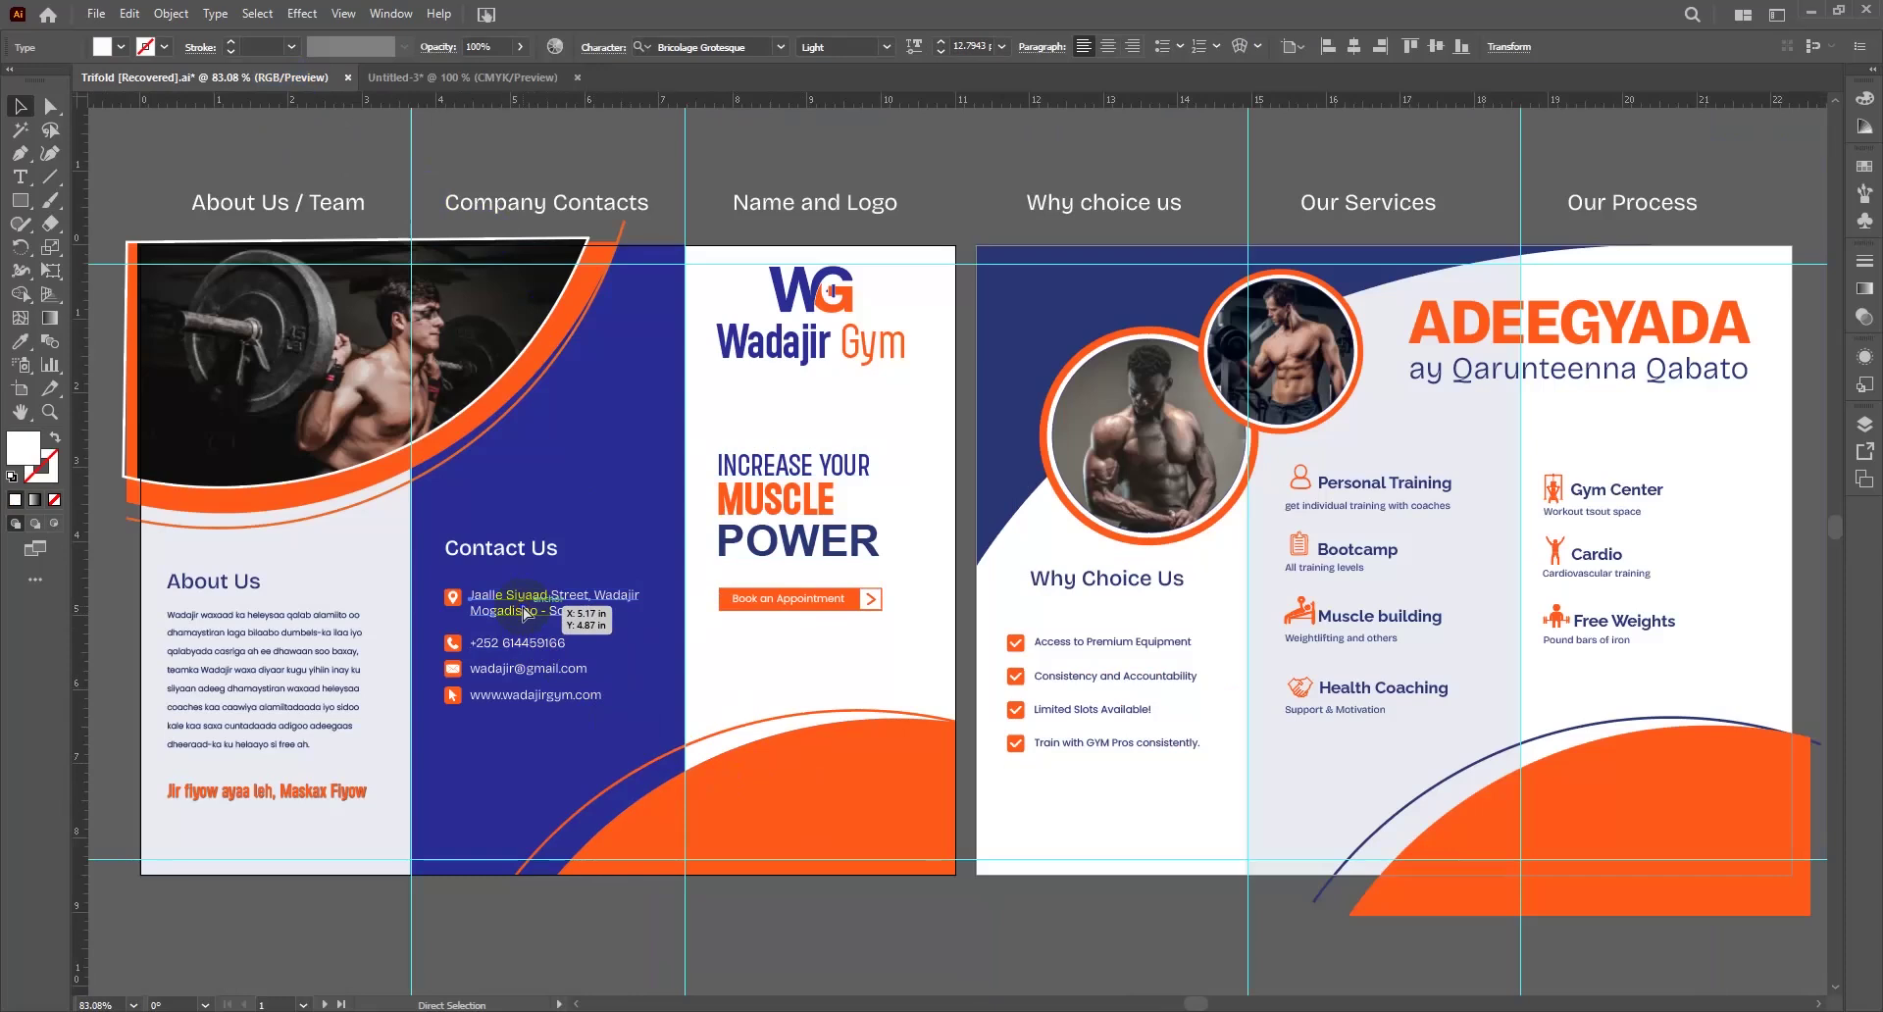
pyautogui.hotkey('ctrl', '=')
pyautogui.hotkey('ctrl', '=')
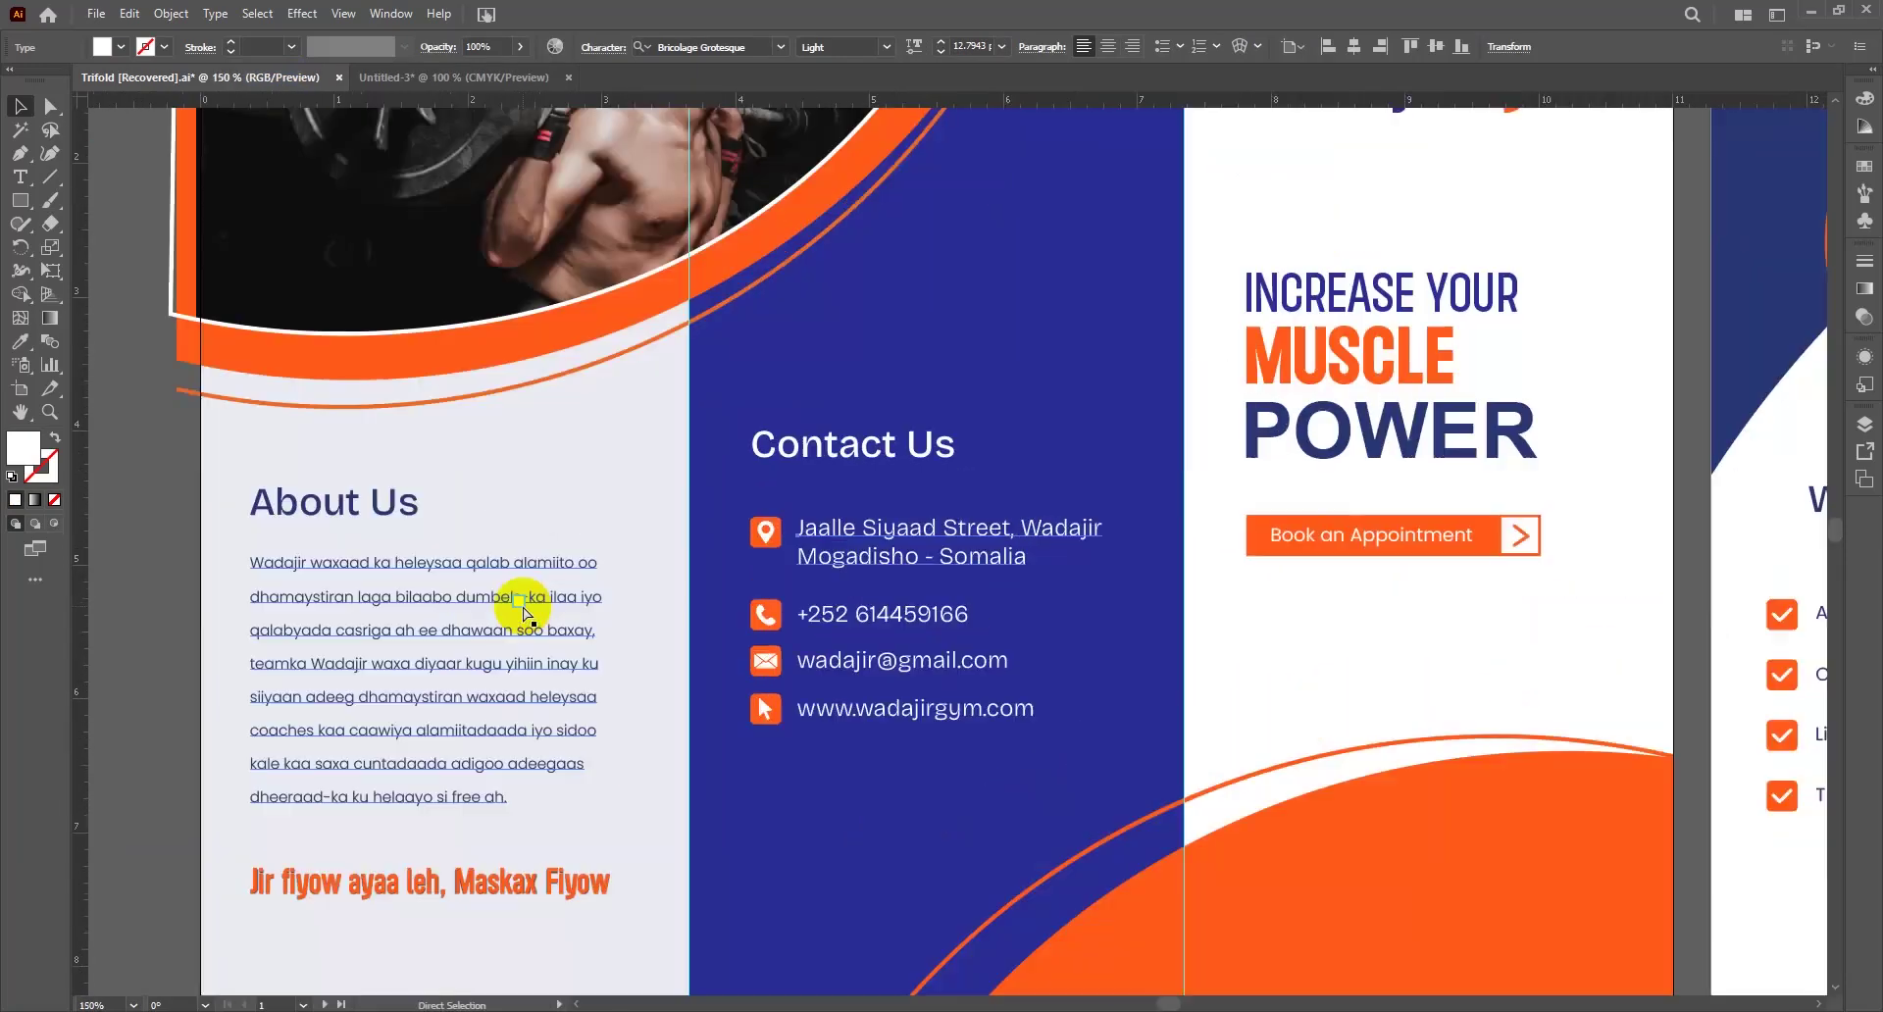
pyautogui.hscroll(5, 698, 618)
pyautogui.scroll(-1, 699, 618)
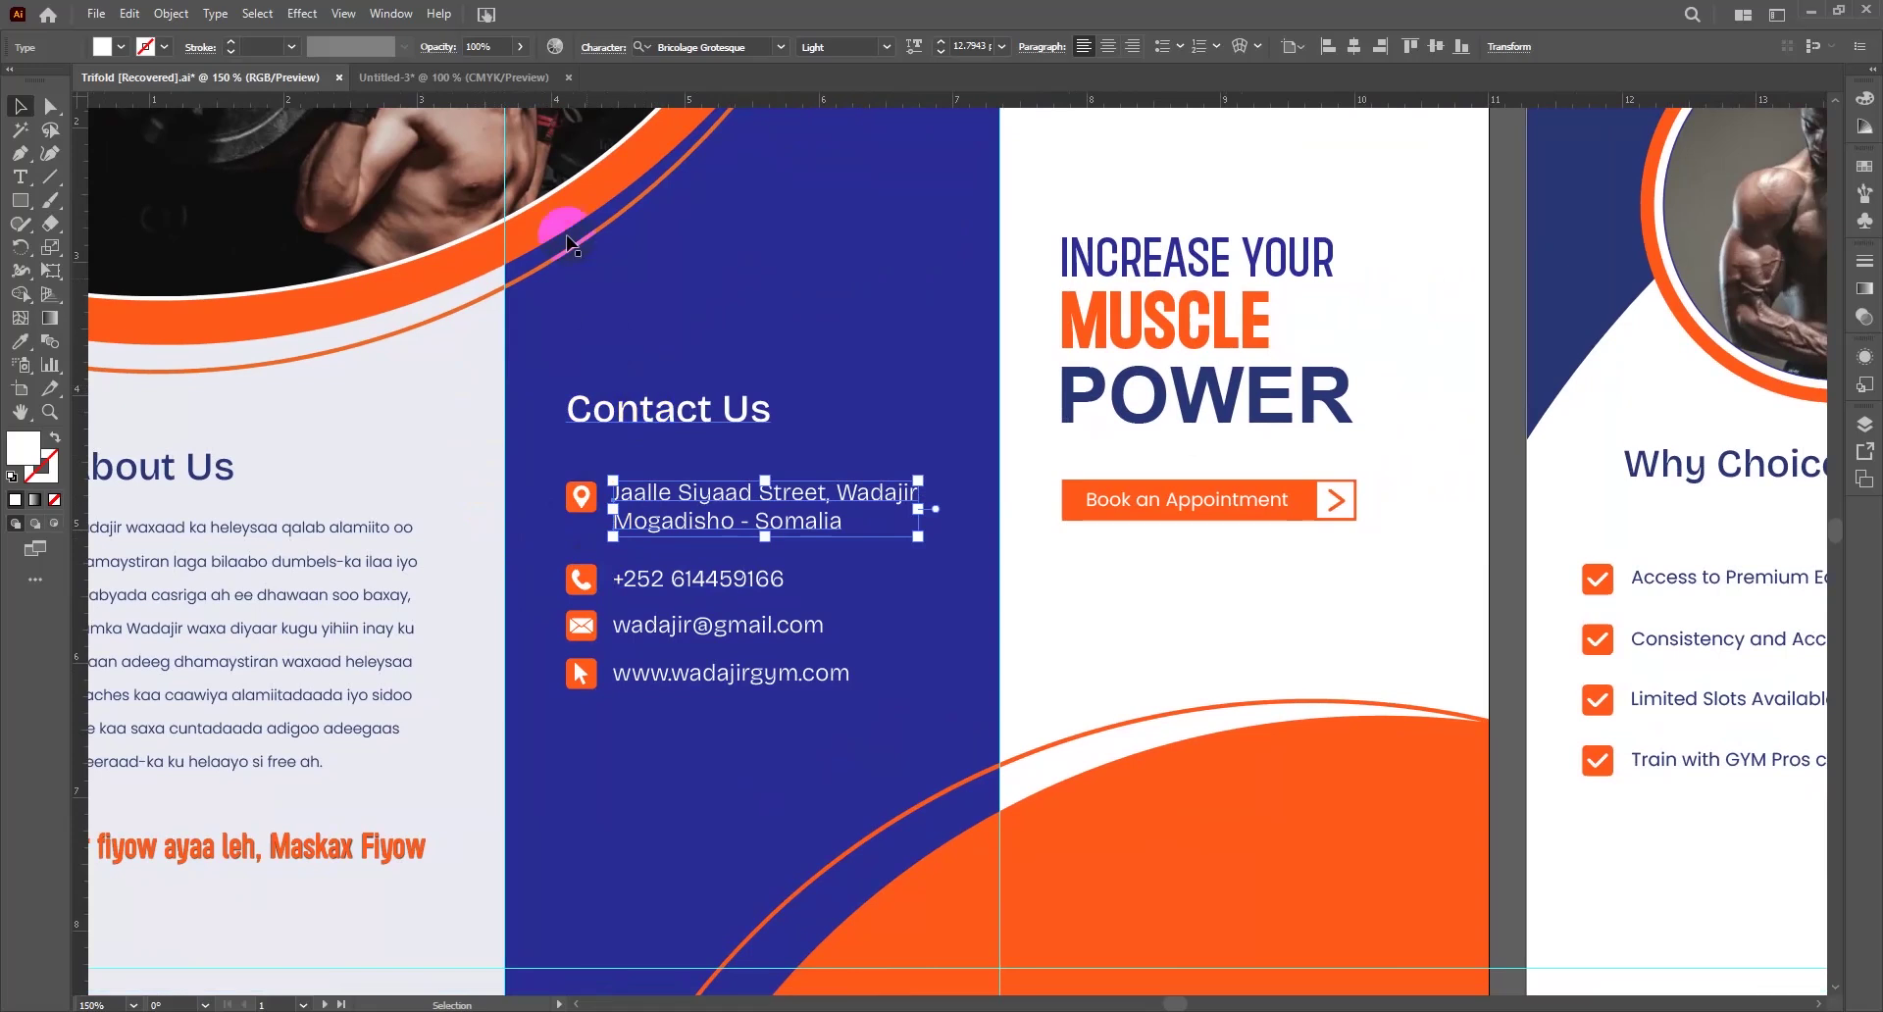
# Add the text "Contact Us" on the dark blue middle panel of the new document's Front artboard
pyautogui.click(455, 78)
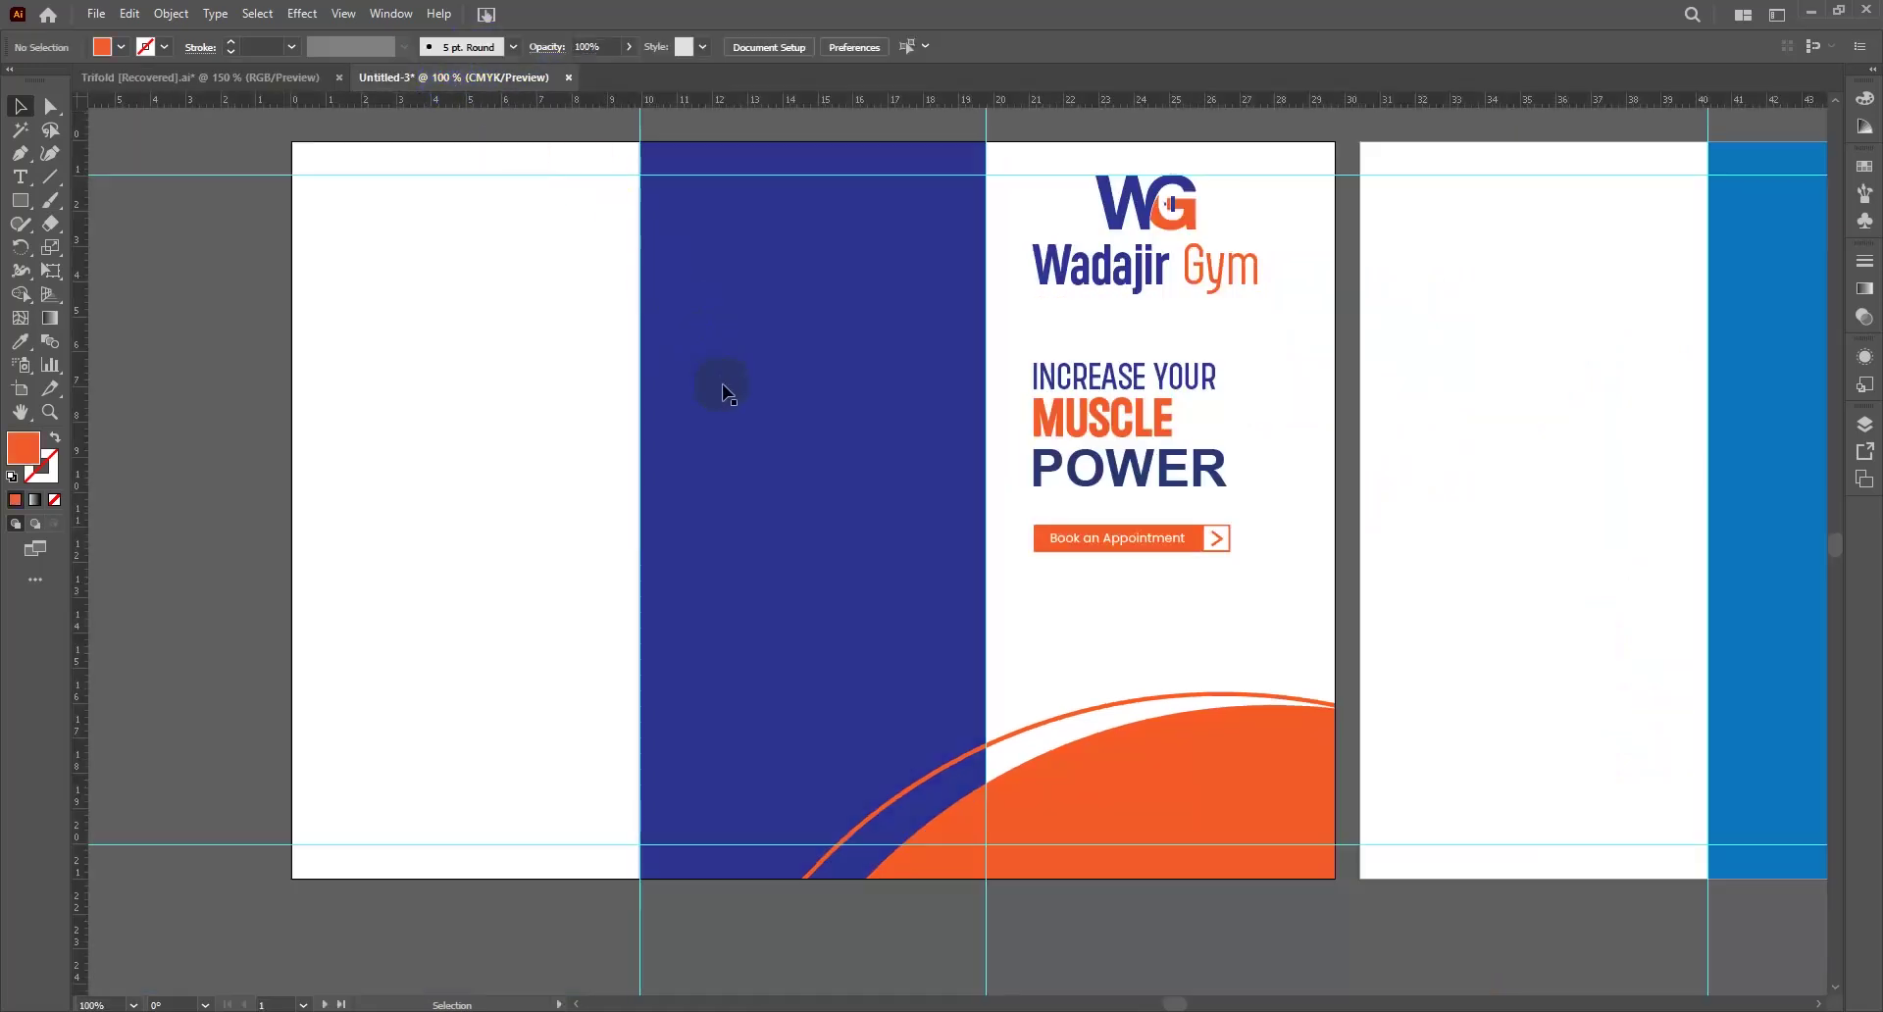
pyautogui.press('t')
pyautogui.click(712, 465)
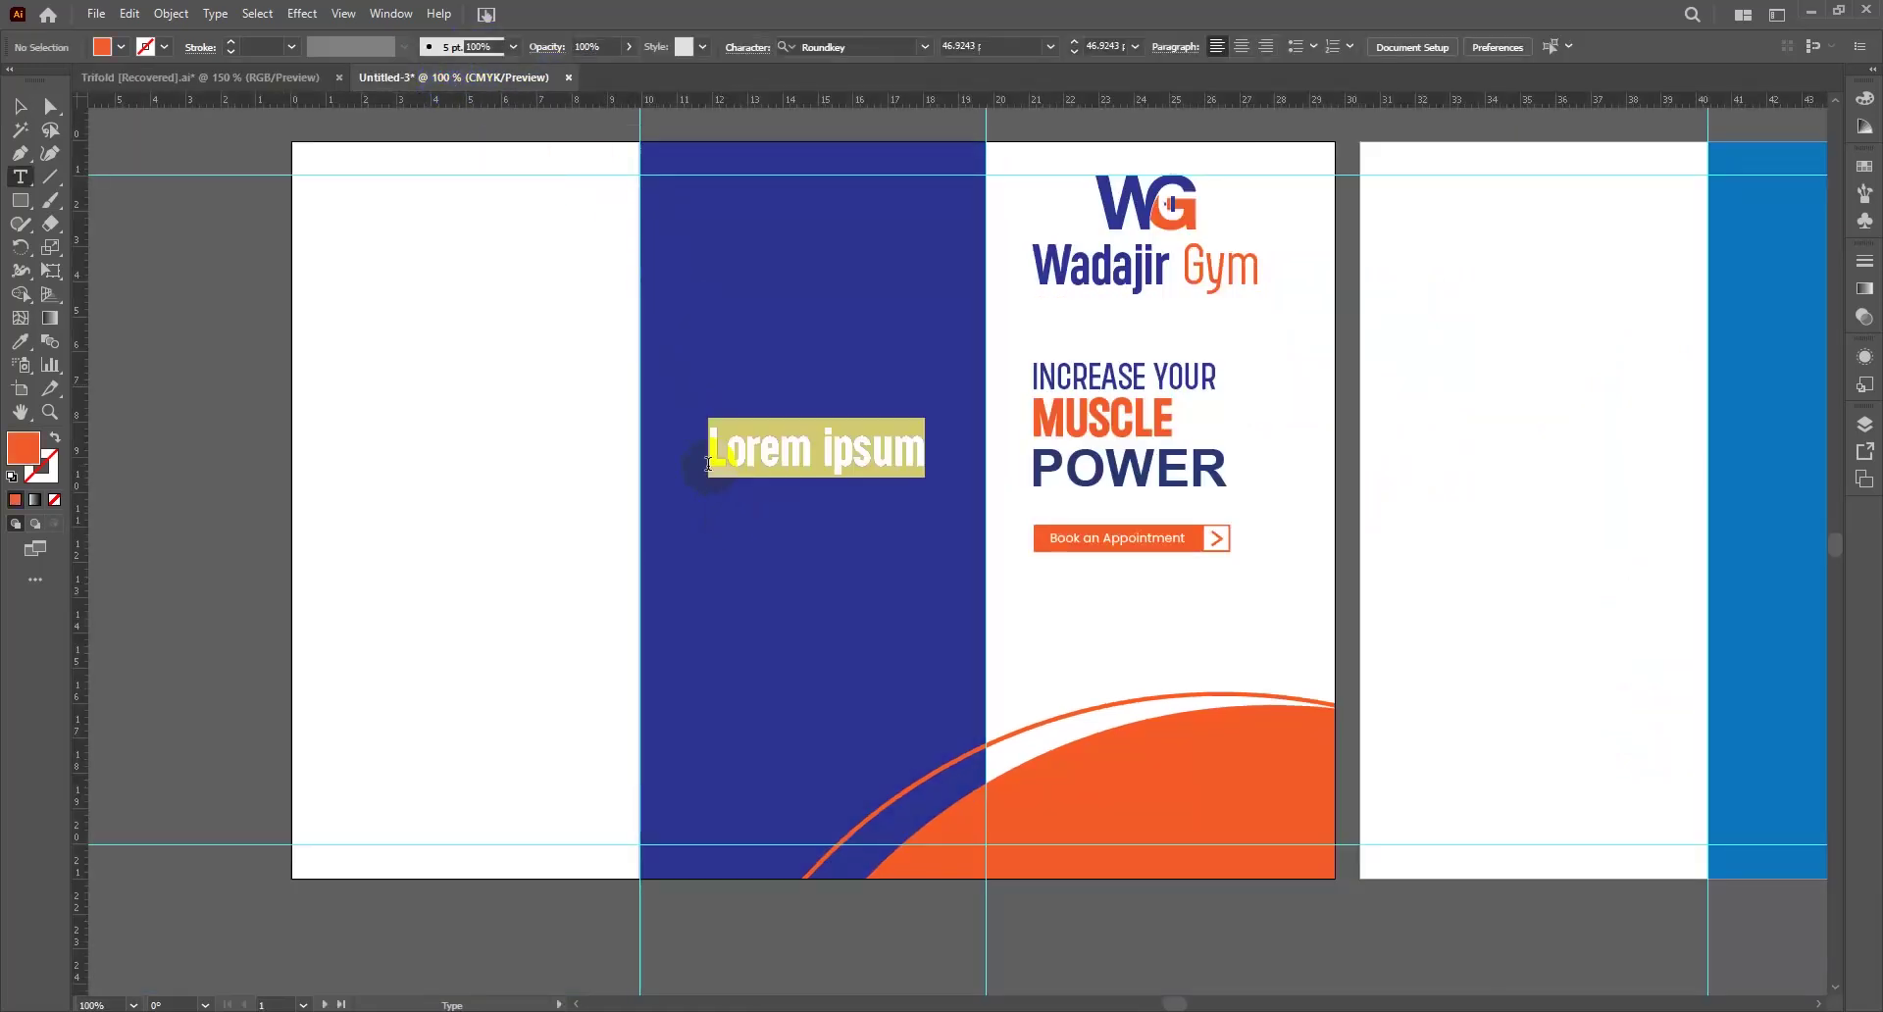
pyautogui.write('Contact Us')
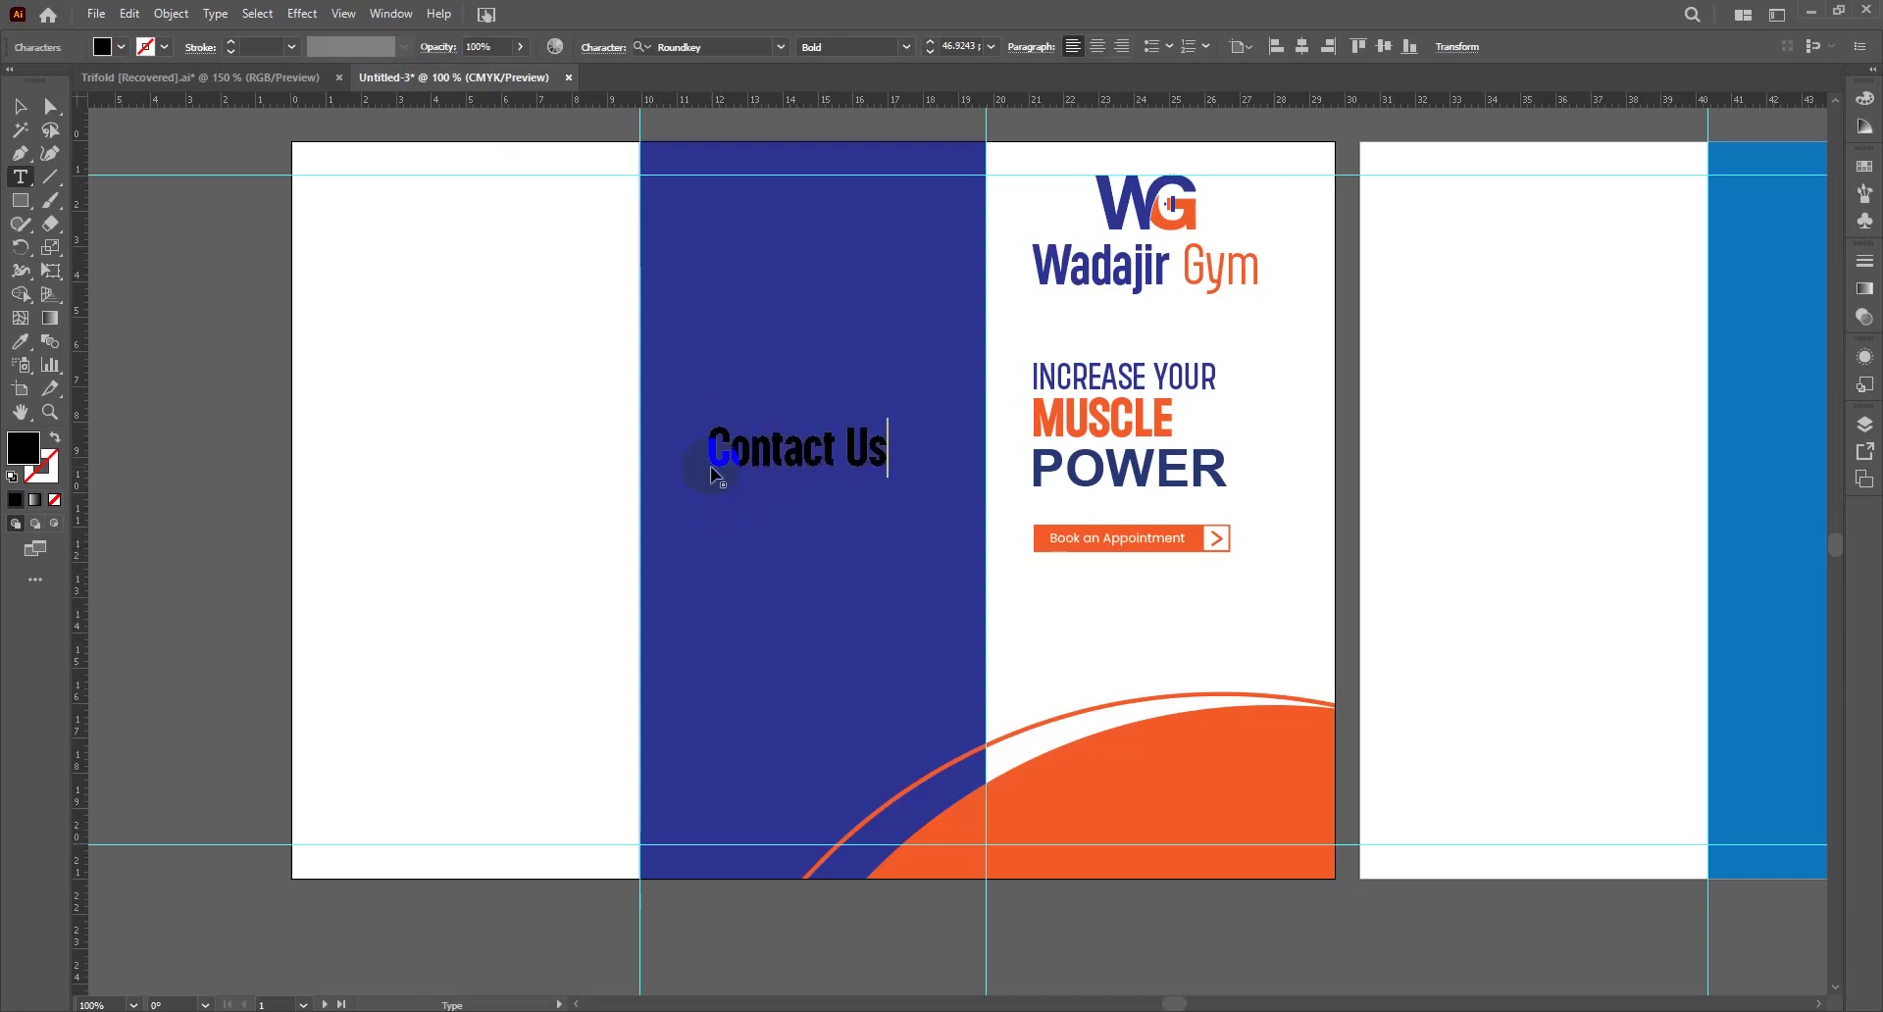
pyautogui.press('Escape')
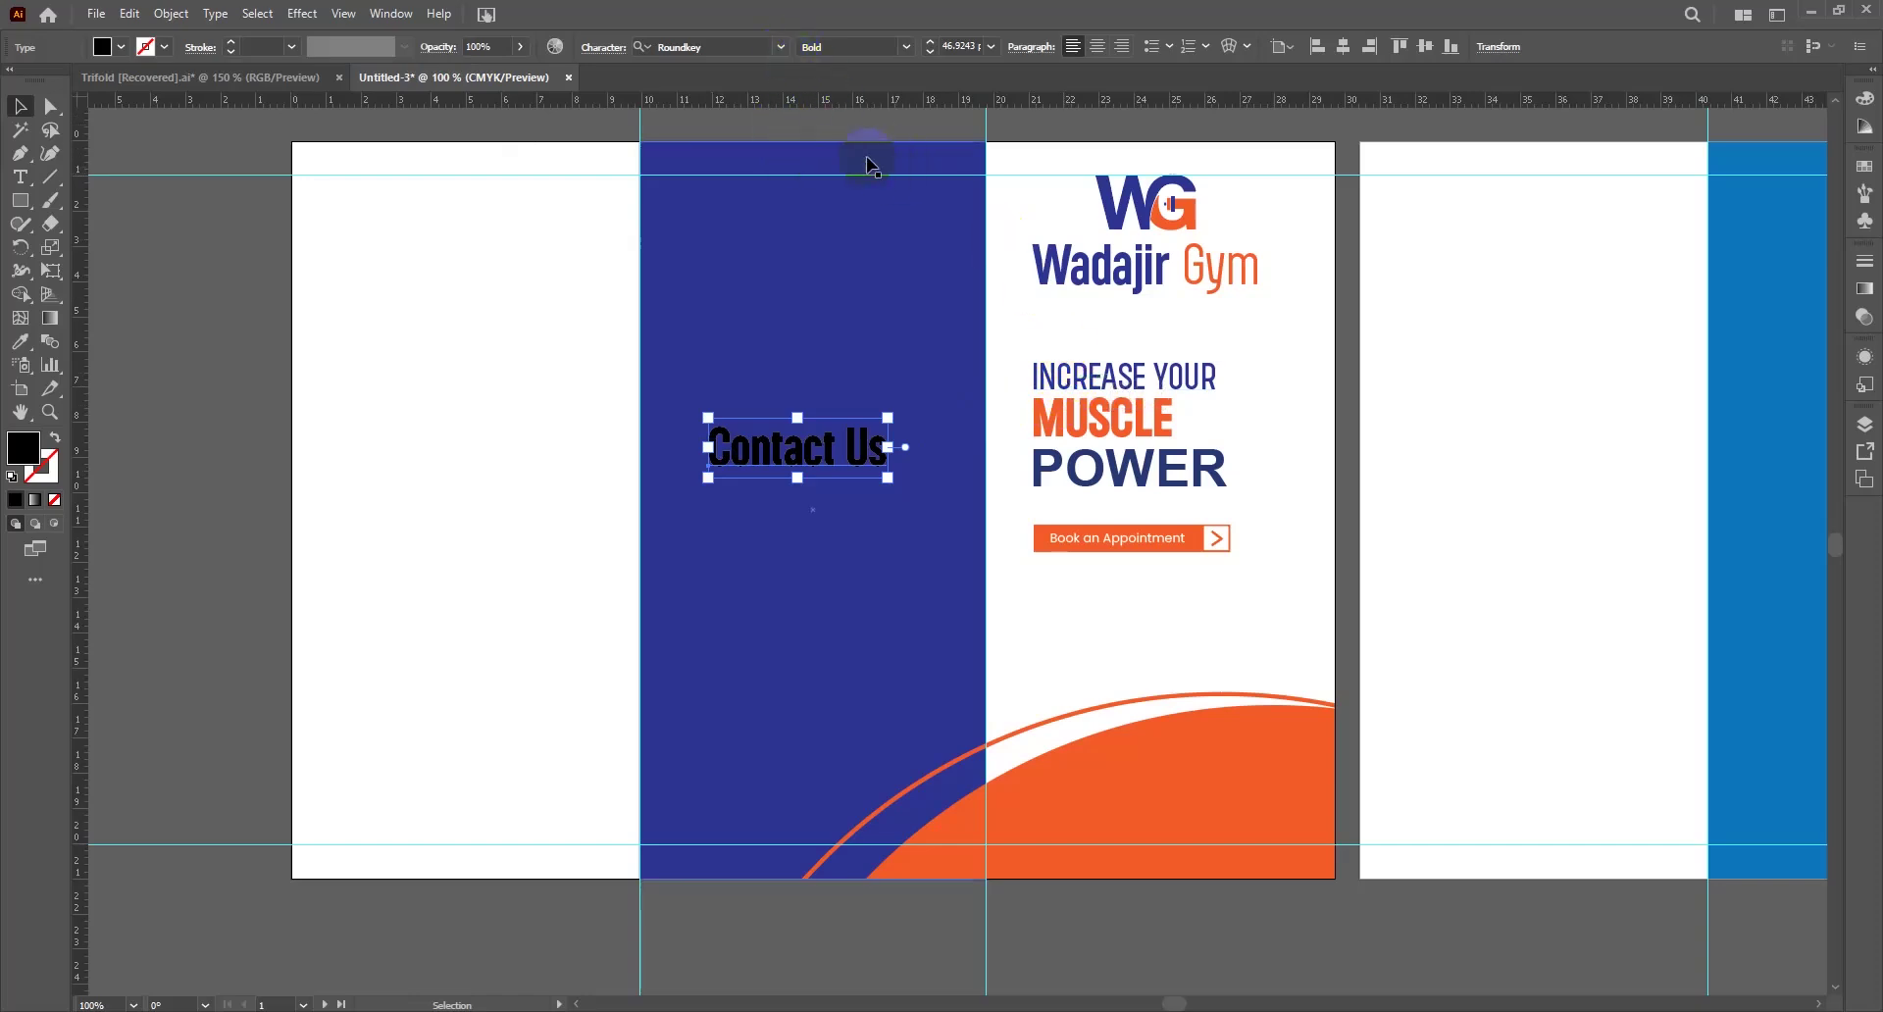
# Set the Contact Us heading in Poppins SemiBold, scale it down to about 22.8 pt and place it near the blue panel's left side
pyautogui.click(723, 46)
pyautogui.press('BackSpace')
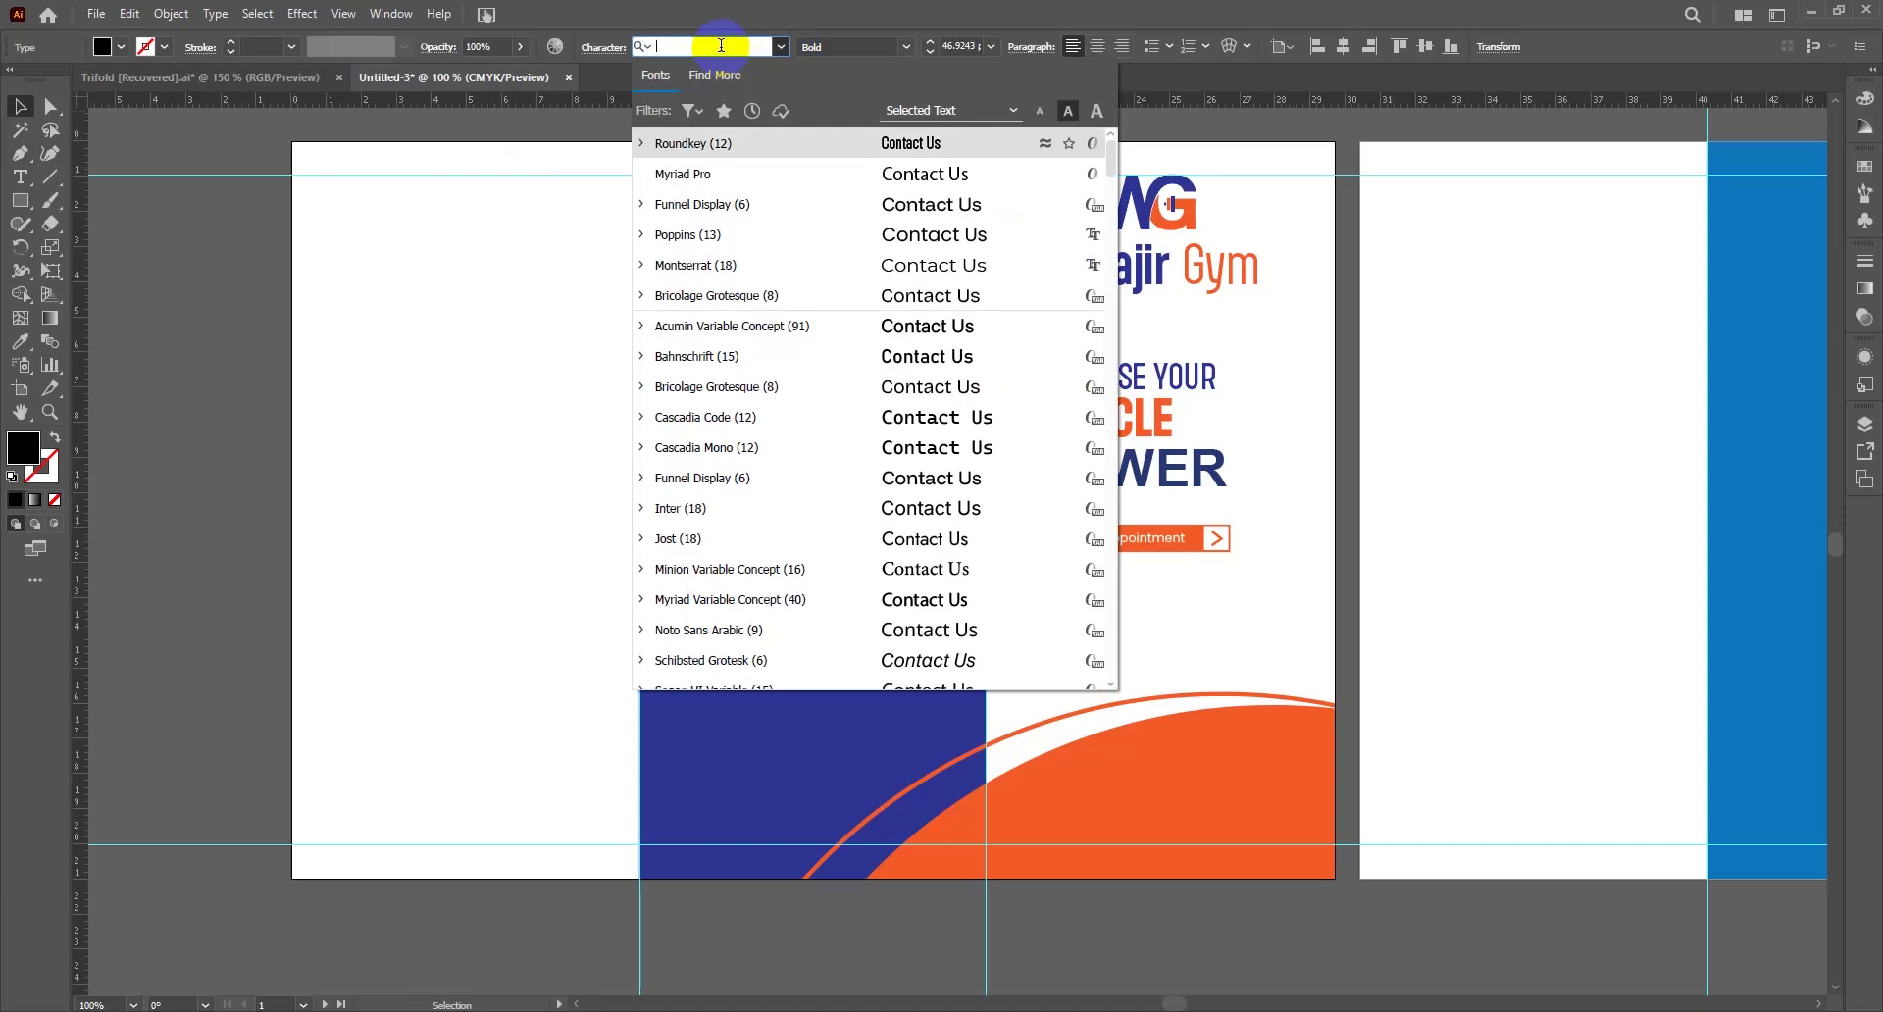
pyautogui.write('Popp')
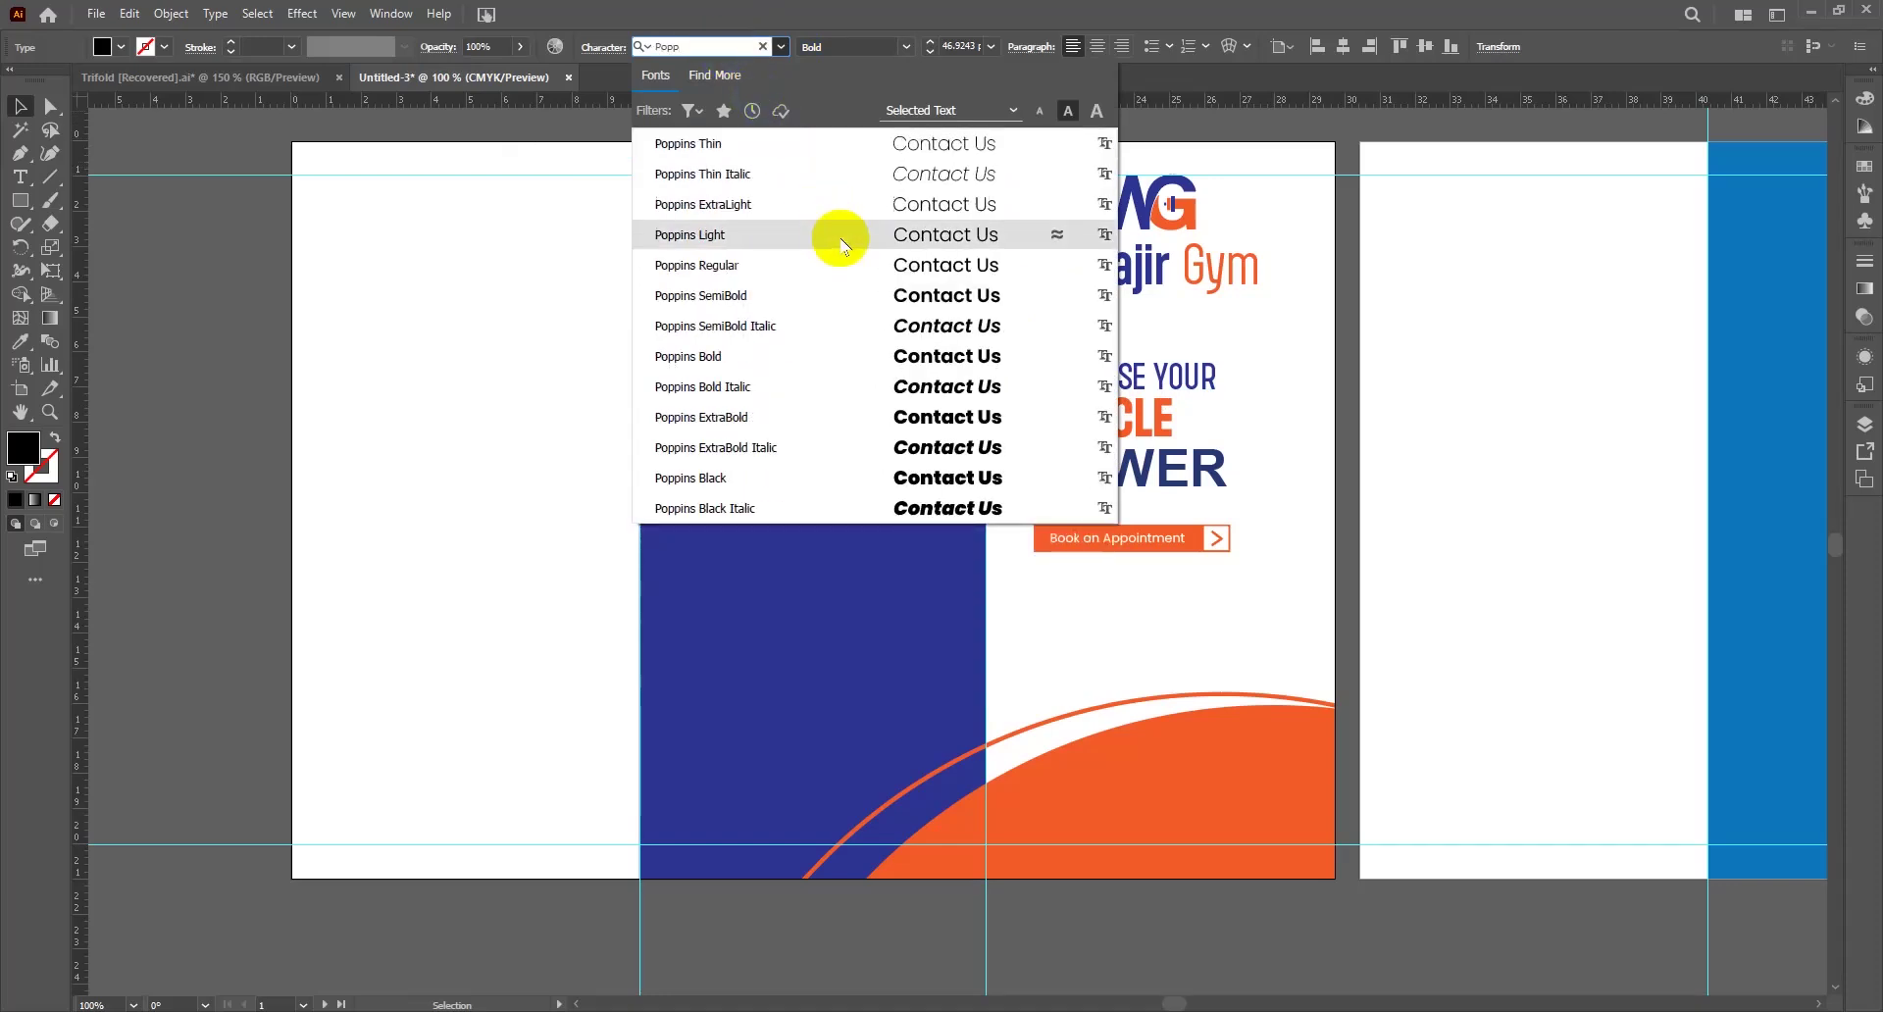
pyautogui.click(826, 296)
pyautogui.moveTo(1034, 417); pyautogui.dragTo(868, 431)
pyautogui.moveTo(770, 496); pyautogui.dragTo(751, 461)
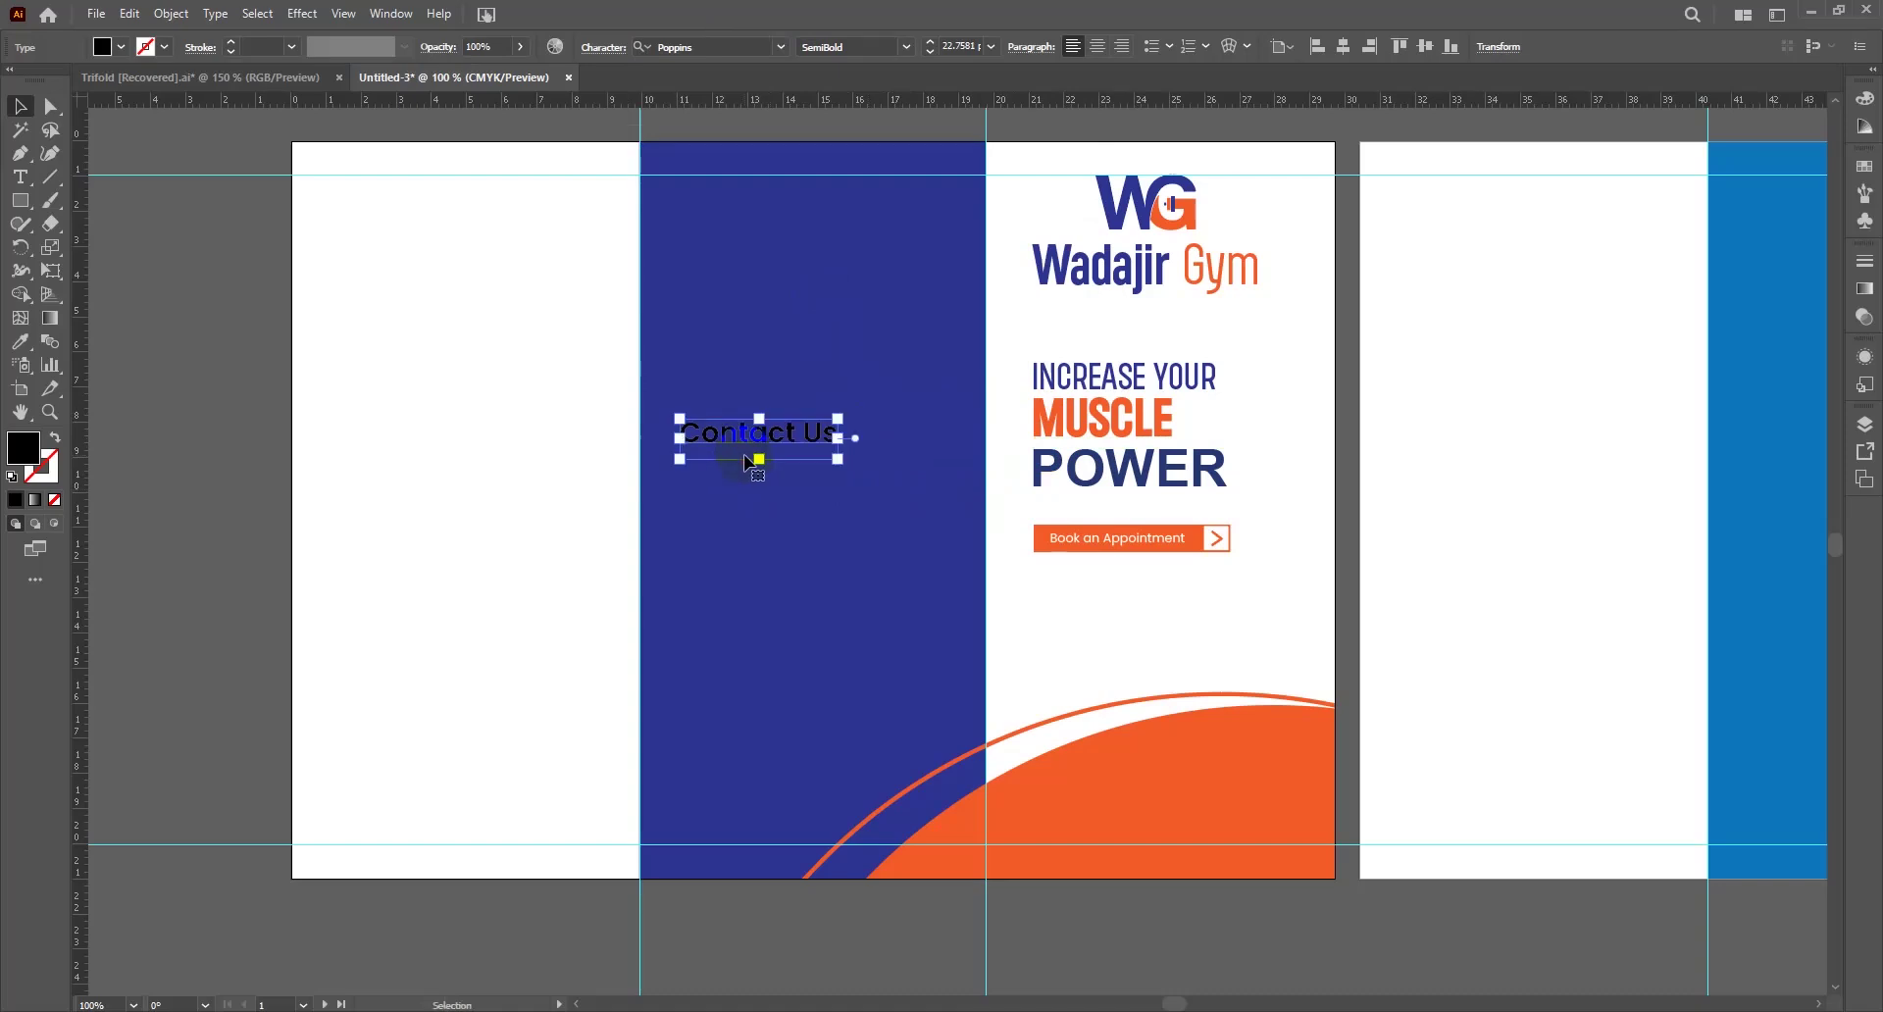
# Recolour the Contact Us heading white by sampling the white of the logo panel with the Eyedropper
pyautogui.press('i')
pyautogui.click(1117, 591)
pyautogui.press('v')
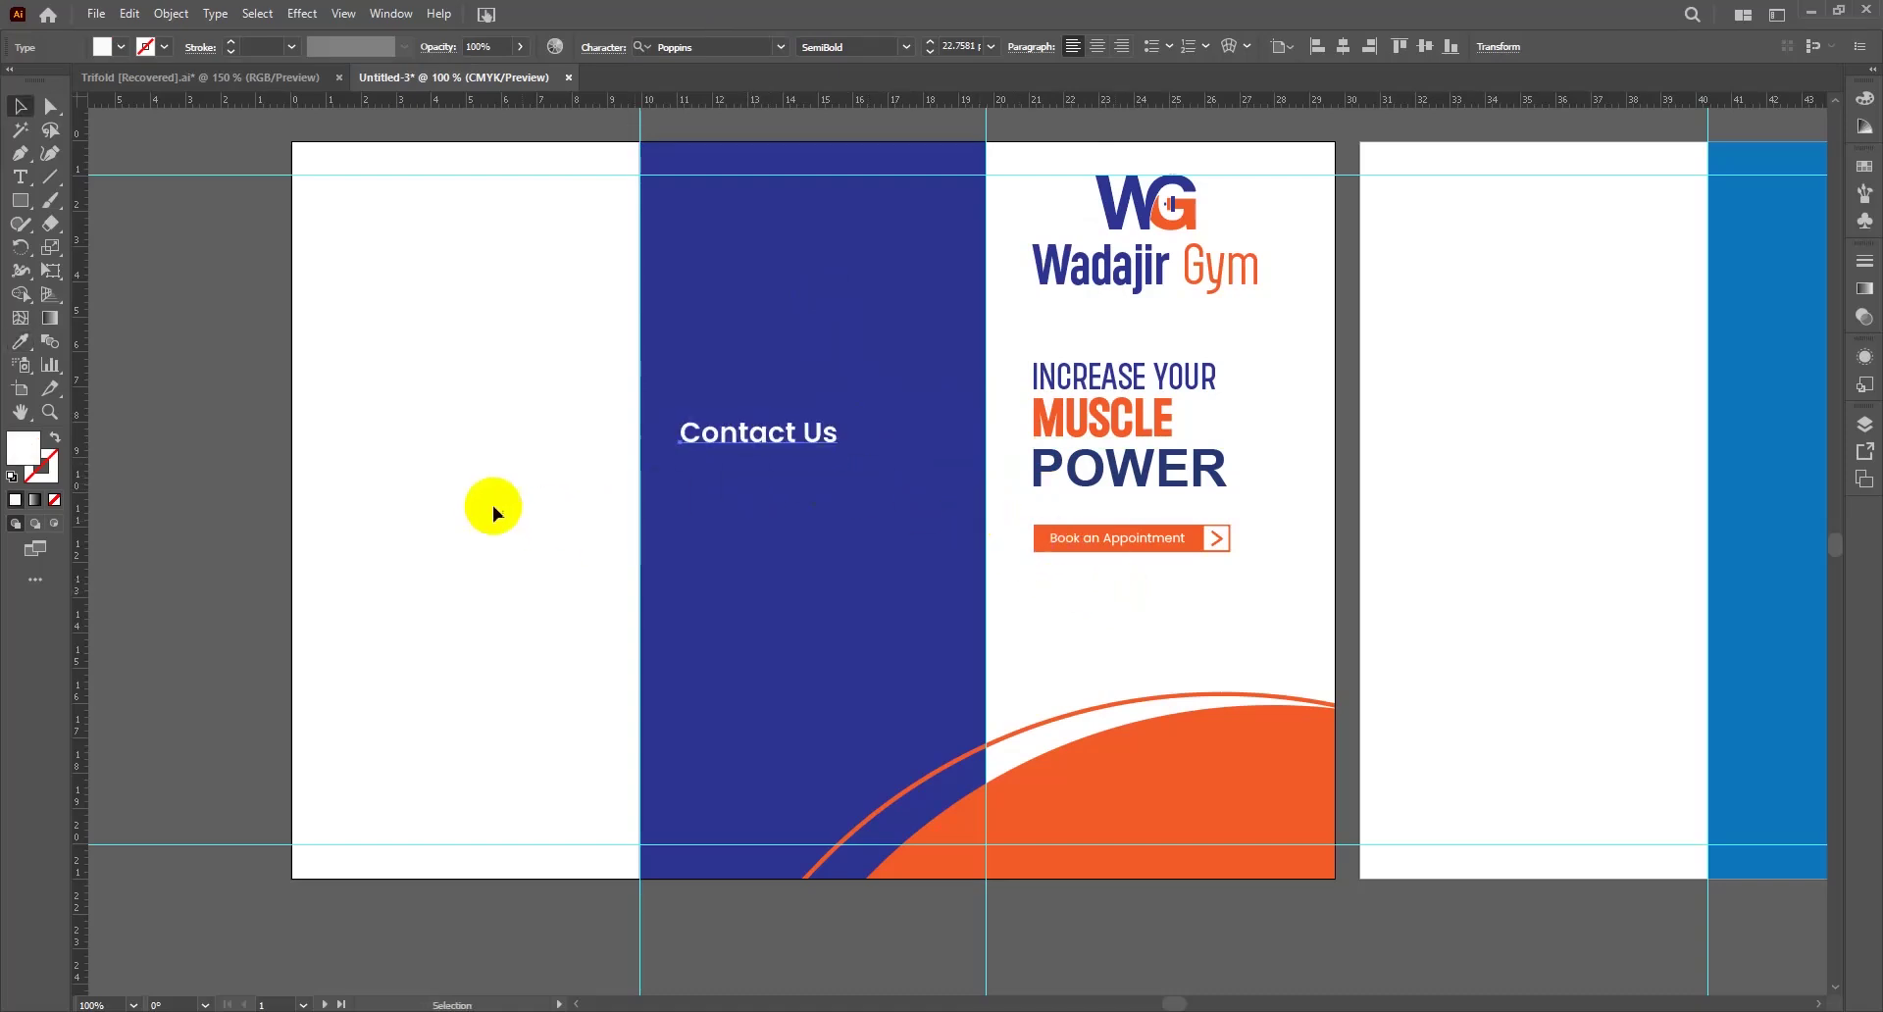
pyautogui.click(469, 375)
# Copy the contact lines and their orange icons from the Trifold document and place them below the new document's Contact Us heading
pyautogui.click(256, 78)
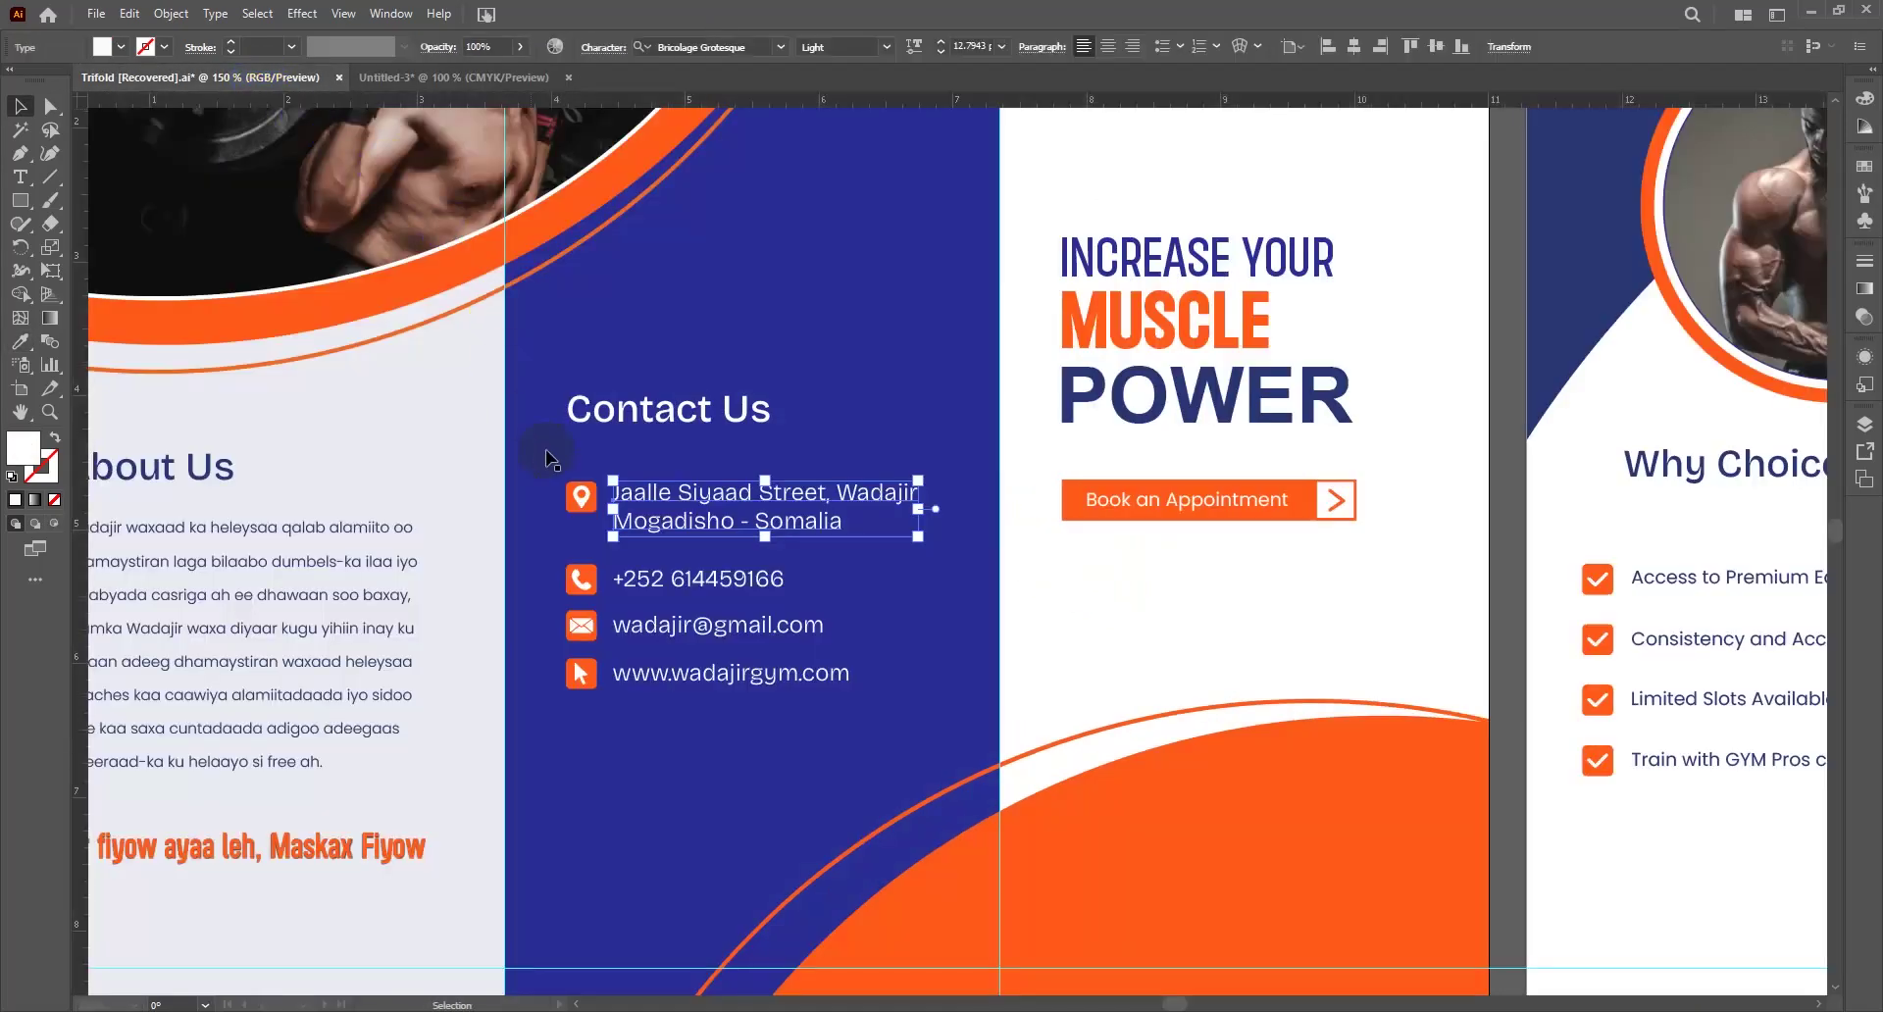
pyautogui.moveTo(488, 465); pyautogui.dragTo(665, 720)
pyautogui.moveTo(678, 494); pyautogui.dragTo(760, 495)
pyautogui.click(568, 529)
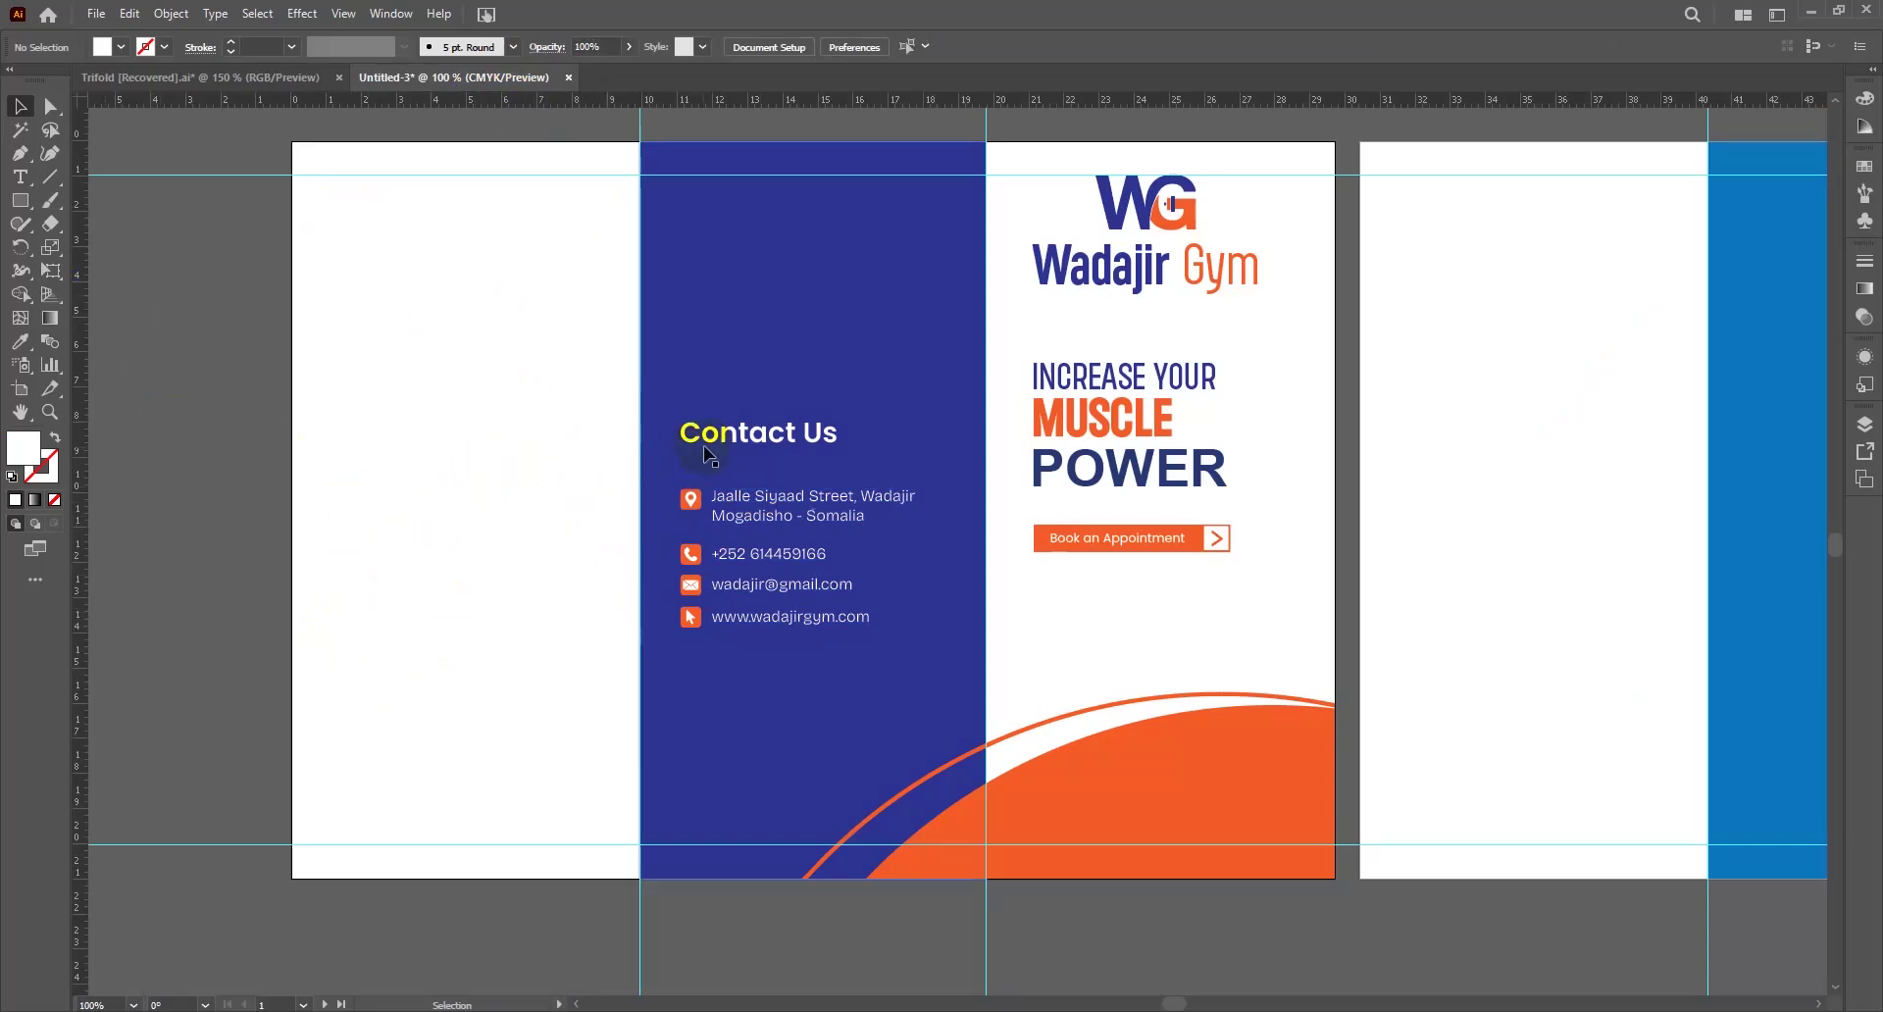
# Duplicate the Contact Us heading onto the white outer panel, recolour it with the middle panel's dark blue and change its text to "About Us"
pyautogui.moveTo(726, 432); pyautogui.dragTo(324, 494)
pyautogui.press('i')
pyautogui.click(747, 338)
pyautogui.press('v')
pyautogui.doubleClick(448, 497)
pyautogui.tripleClick(449, 494)
pyautogui.write('About Us')
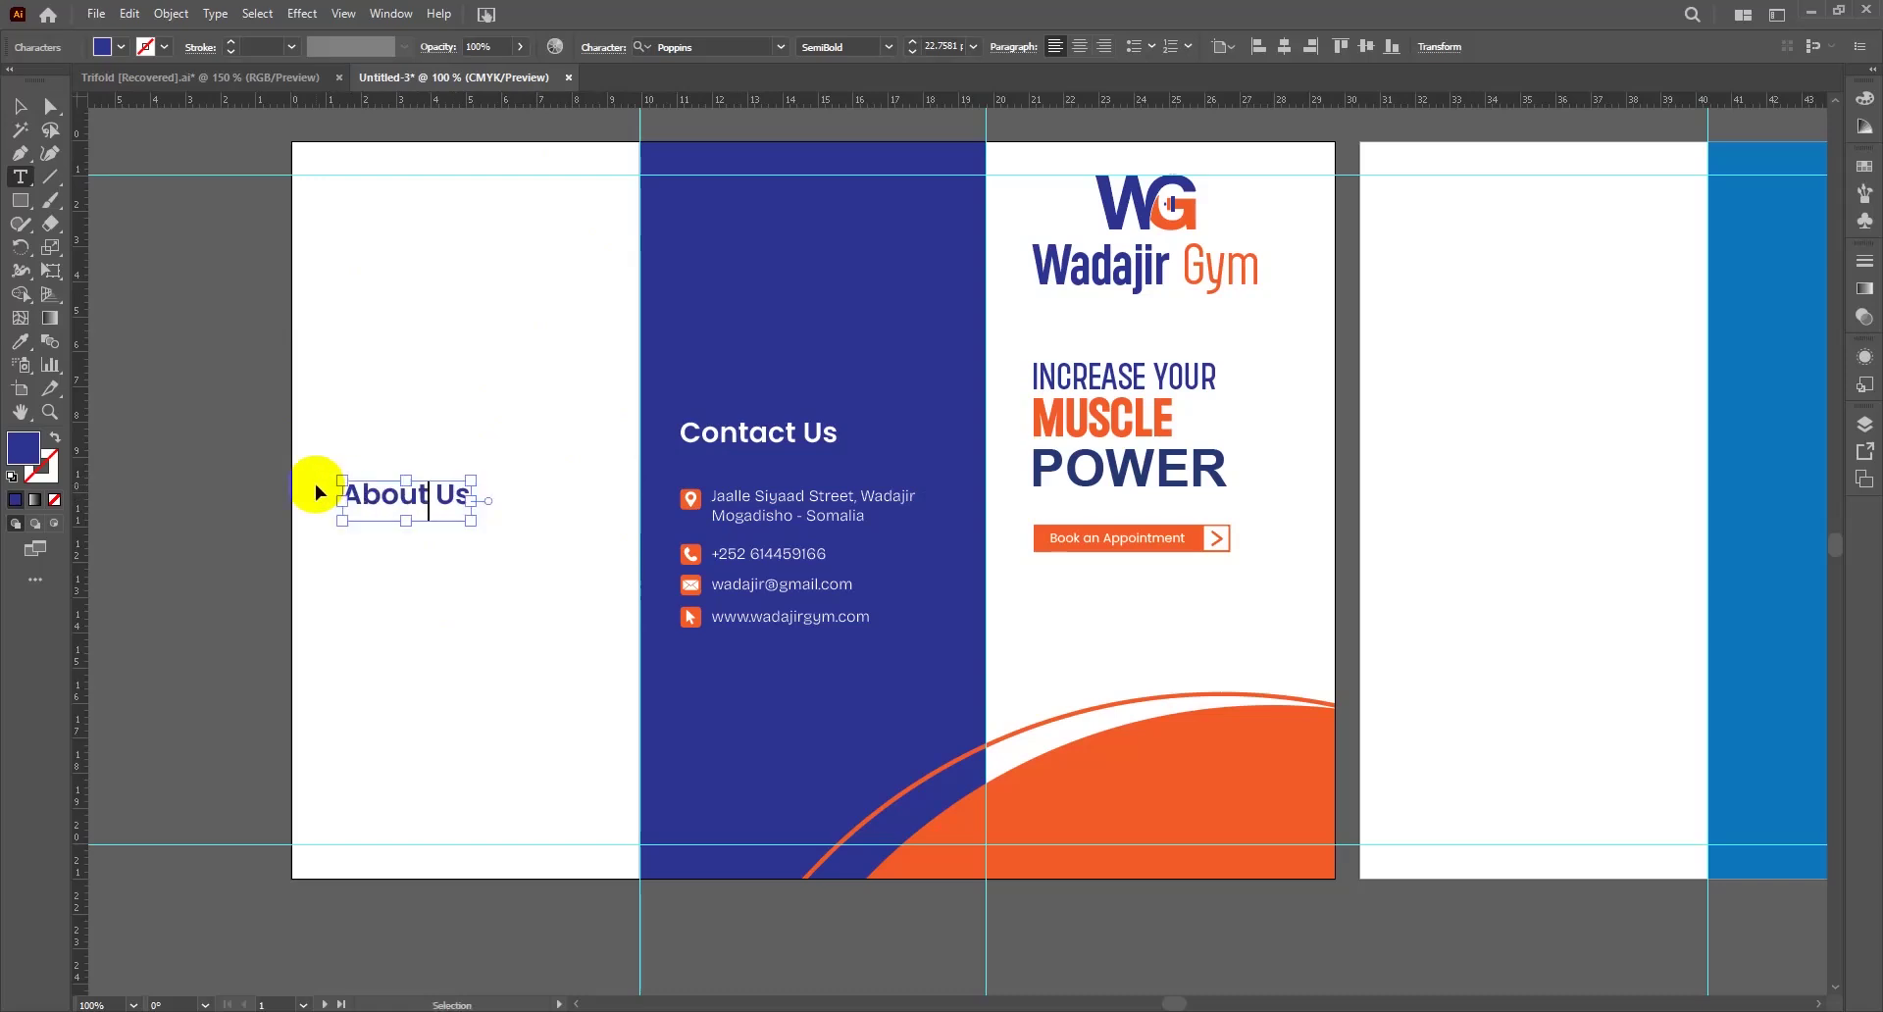
pyautogui.hotkey('ctrl', 'Return')
pyautogui.click(350, 400)
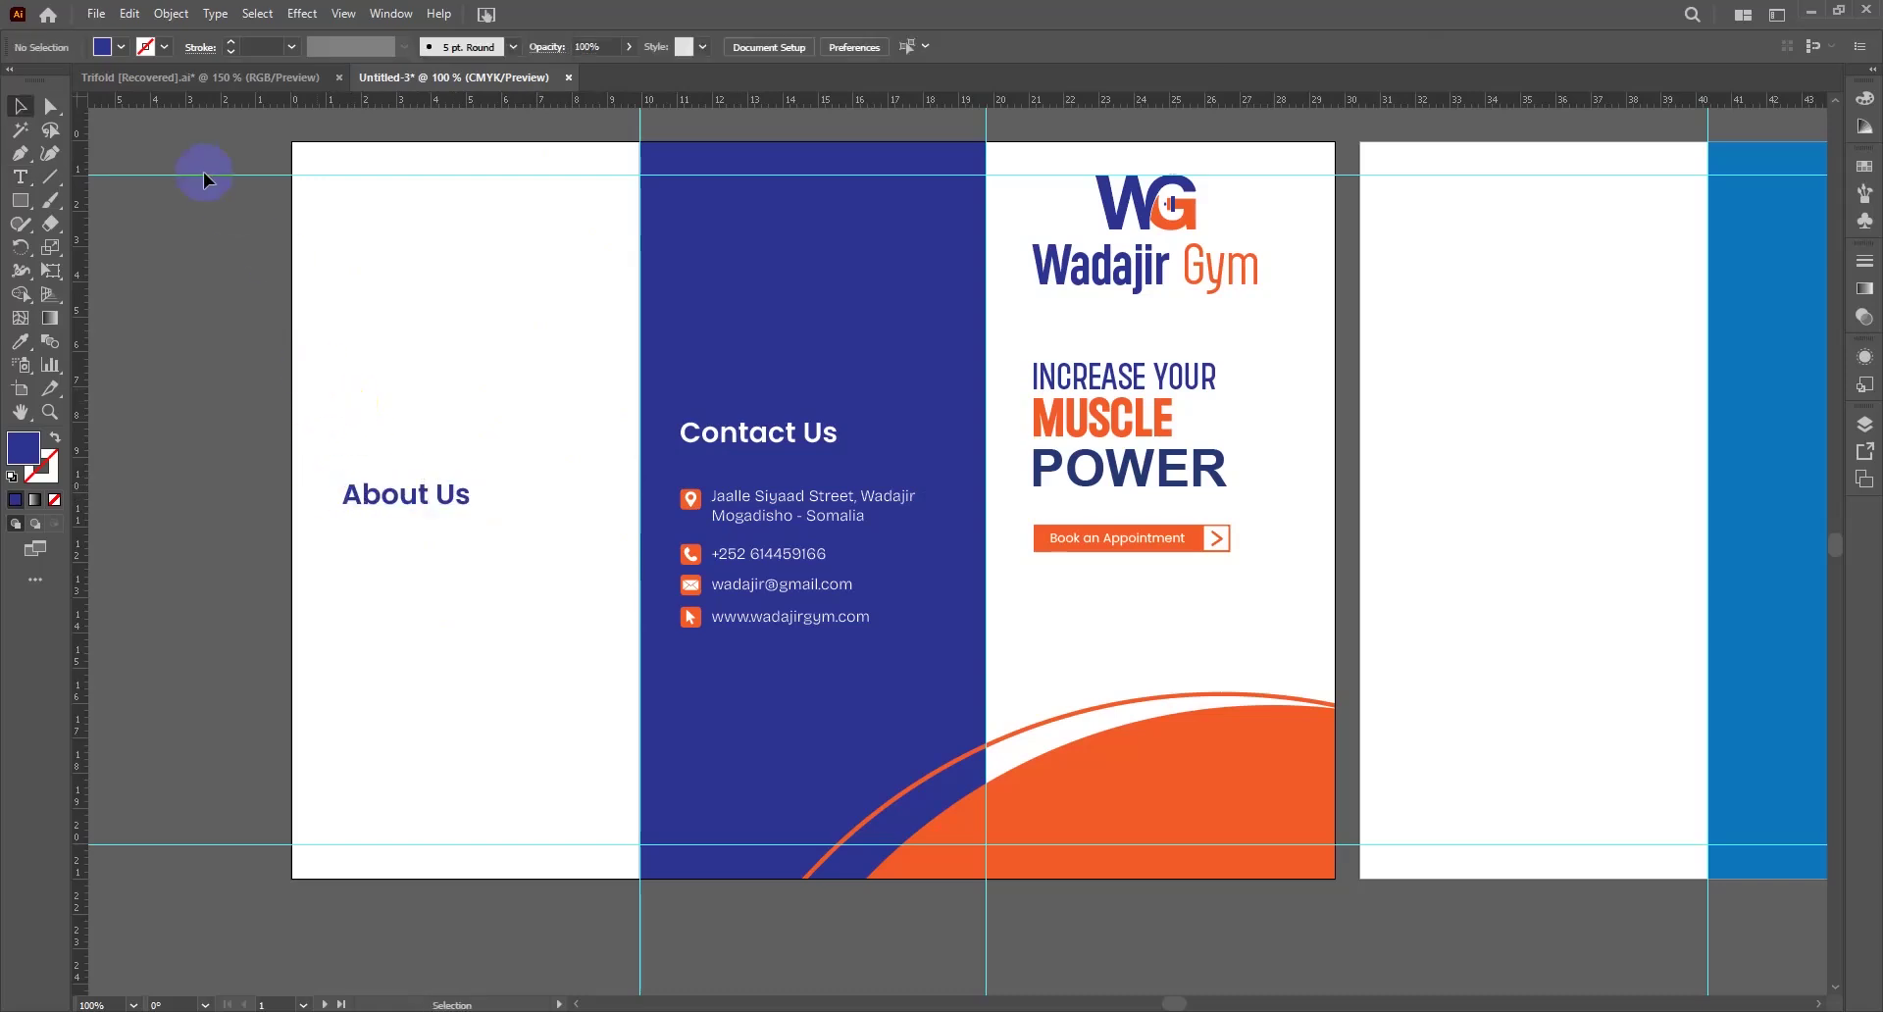
# Copy the About Us paragraph from the Trifold document and place it below the new document's About Us heading
pyautogui.click(192, 80)
pyautogui.hscroll(-2, 295, 491)
pyautogui.scroll(-1, 294, 490)
pyautogui.click(369, 496)
pyautogui.click(395, 475)
pyautogui.moveTo(572, 350); pyautogui.dragTo(403, 557)
# Add a vertical guide about 0.7 cm inside the Front artboard's left edge and align the About Us heading and paragraph to it
pyautogui.click(93, 277)
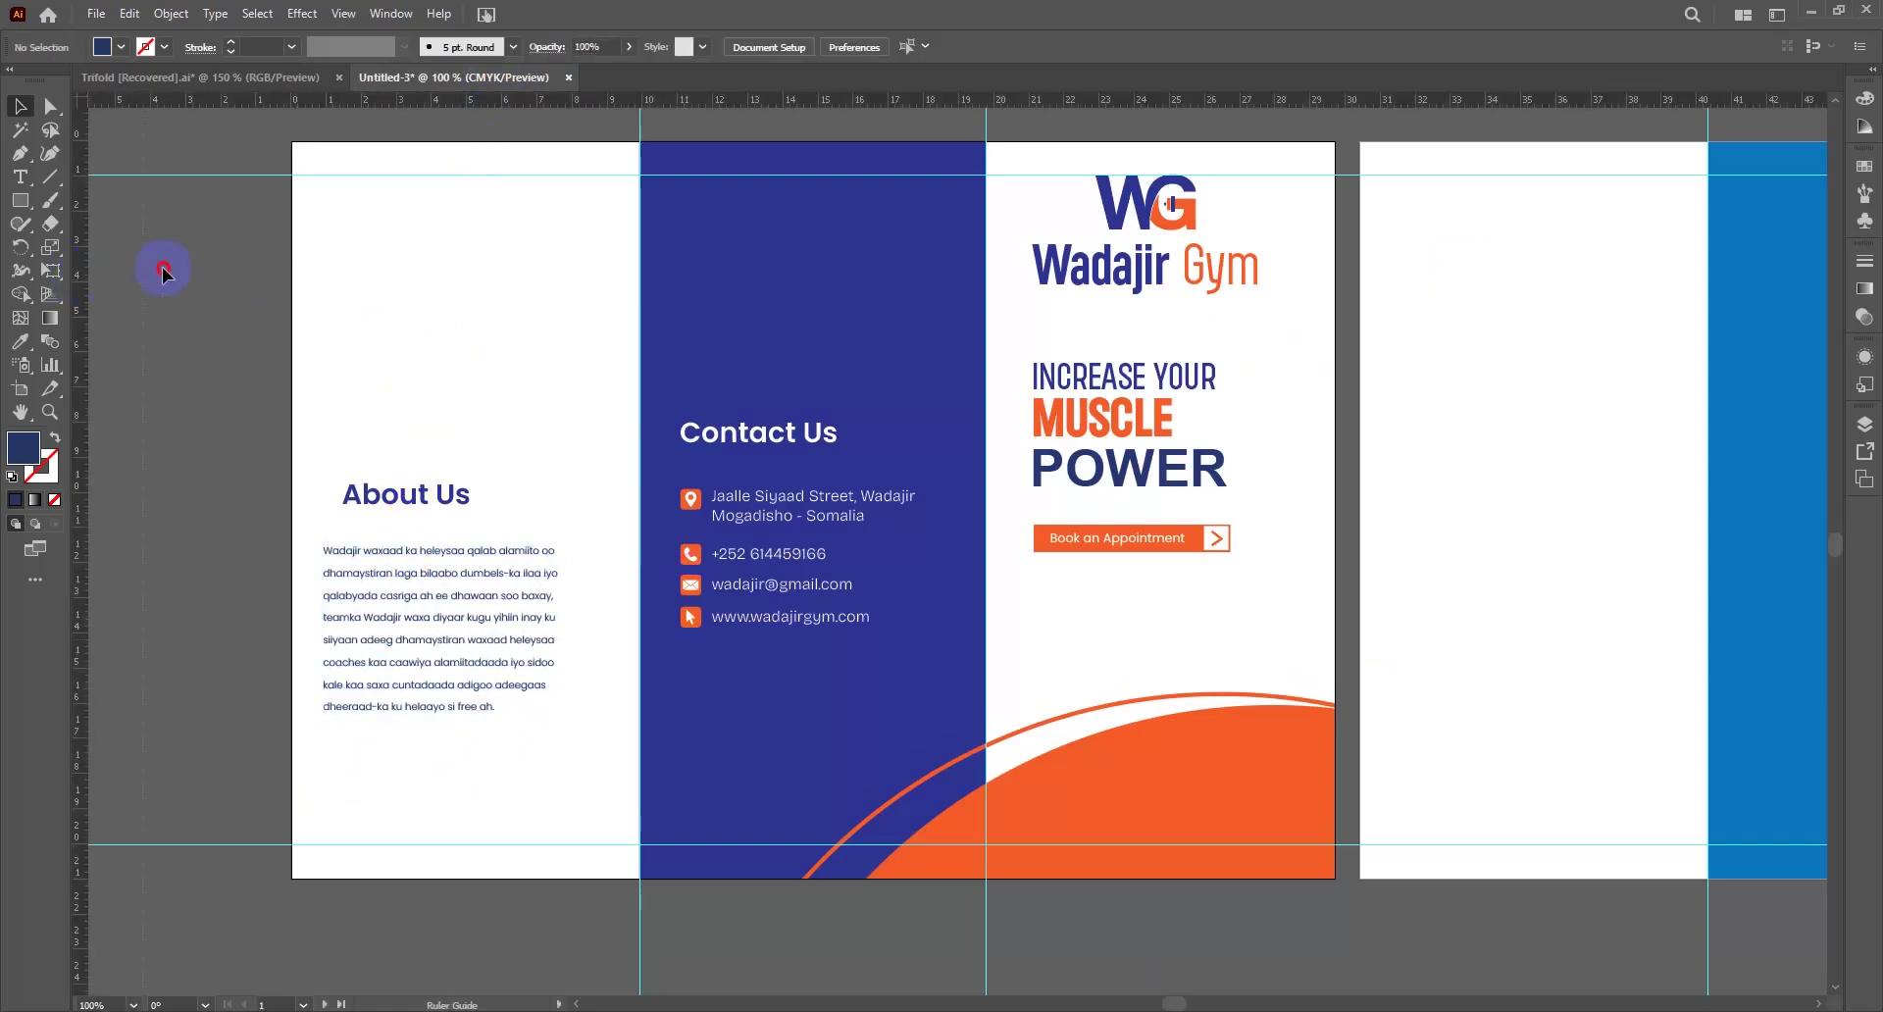
pyautogui.moveTo(297, 269); pyautogui.dragTo(316, 273)
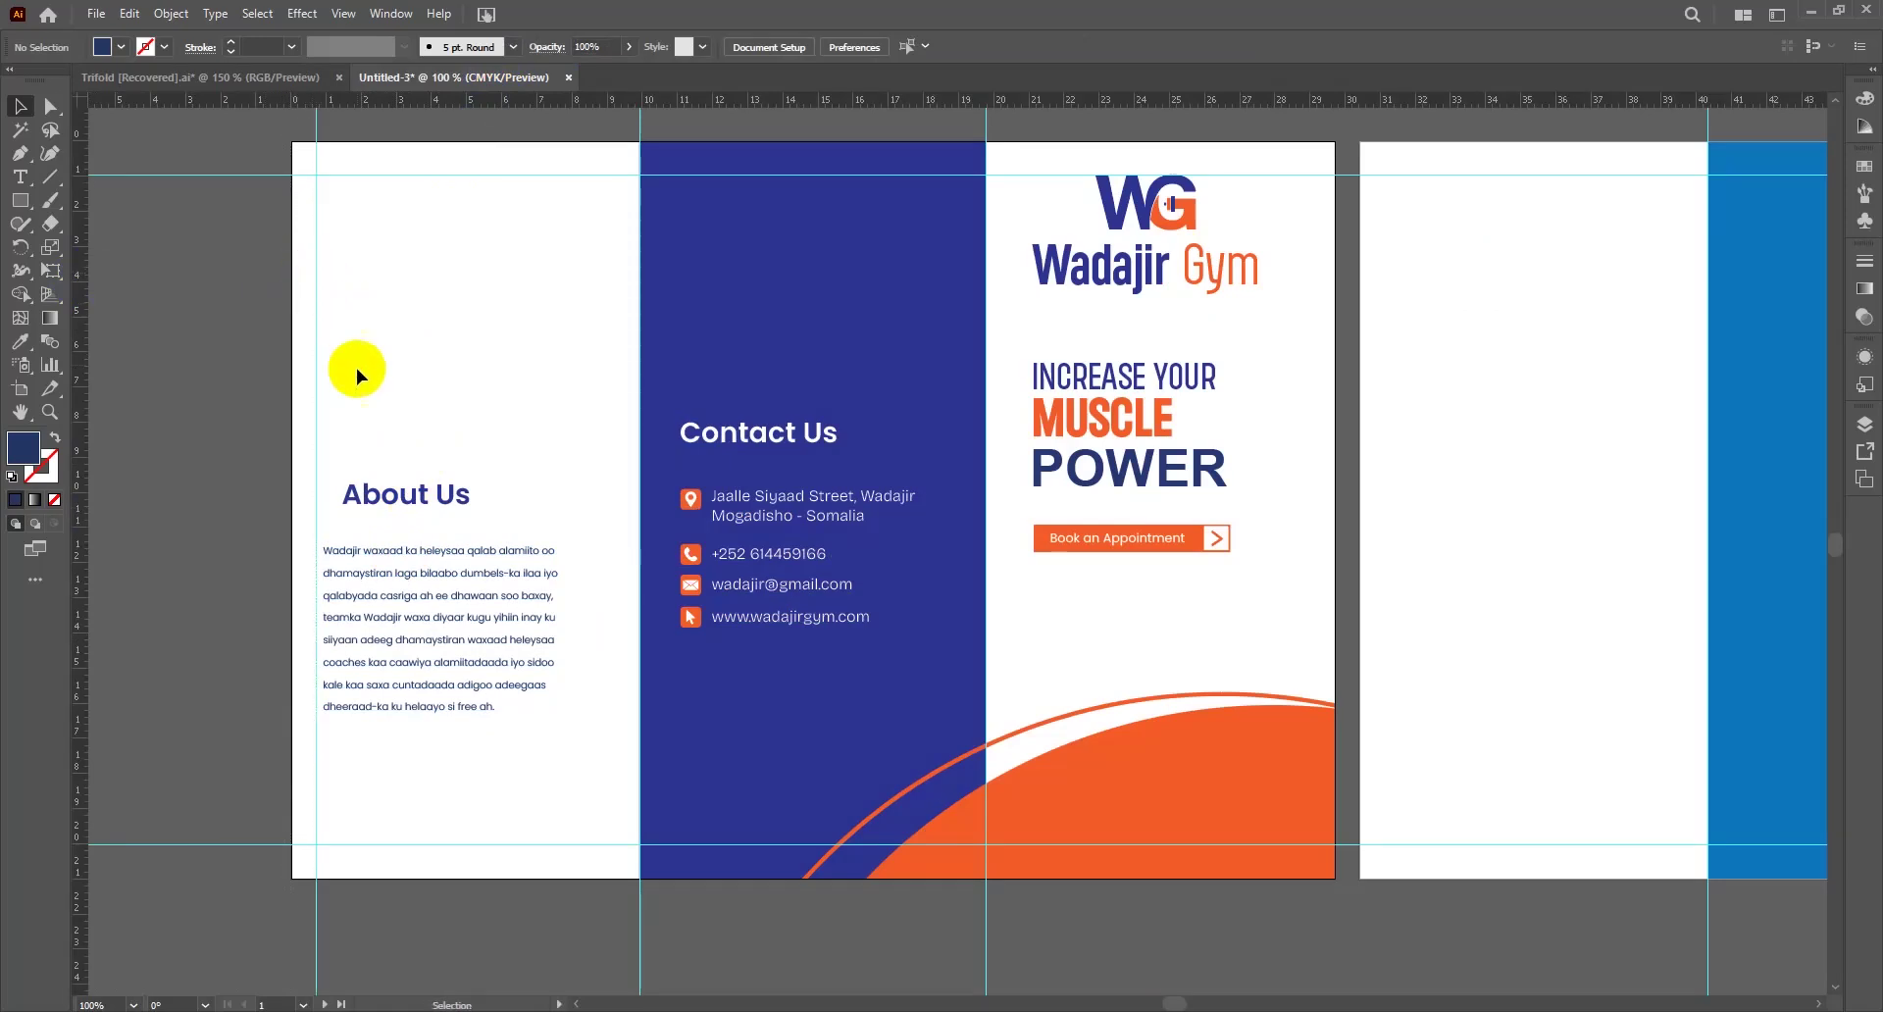
pyautogui.moveTo(411, 494); pyautogui.dragTo(389, 502)
pyautogui.moveTo(386, 569); pyautogui.dragTo(381, 581)
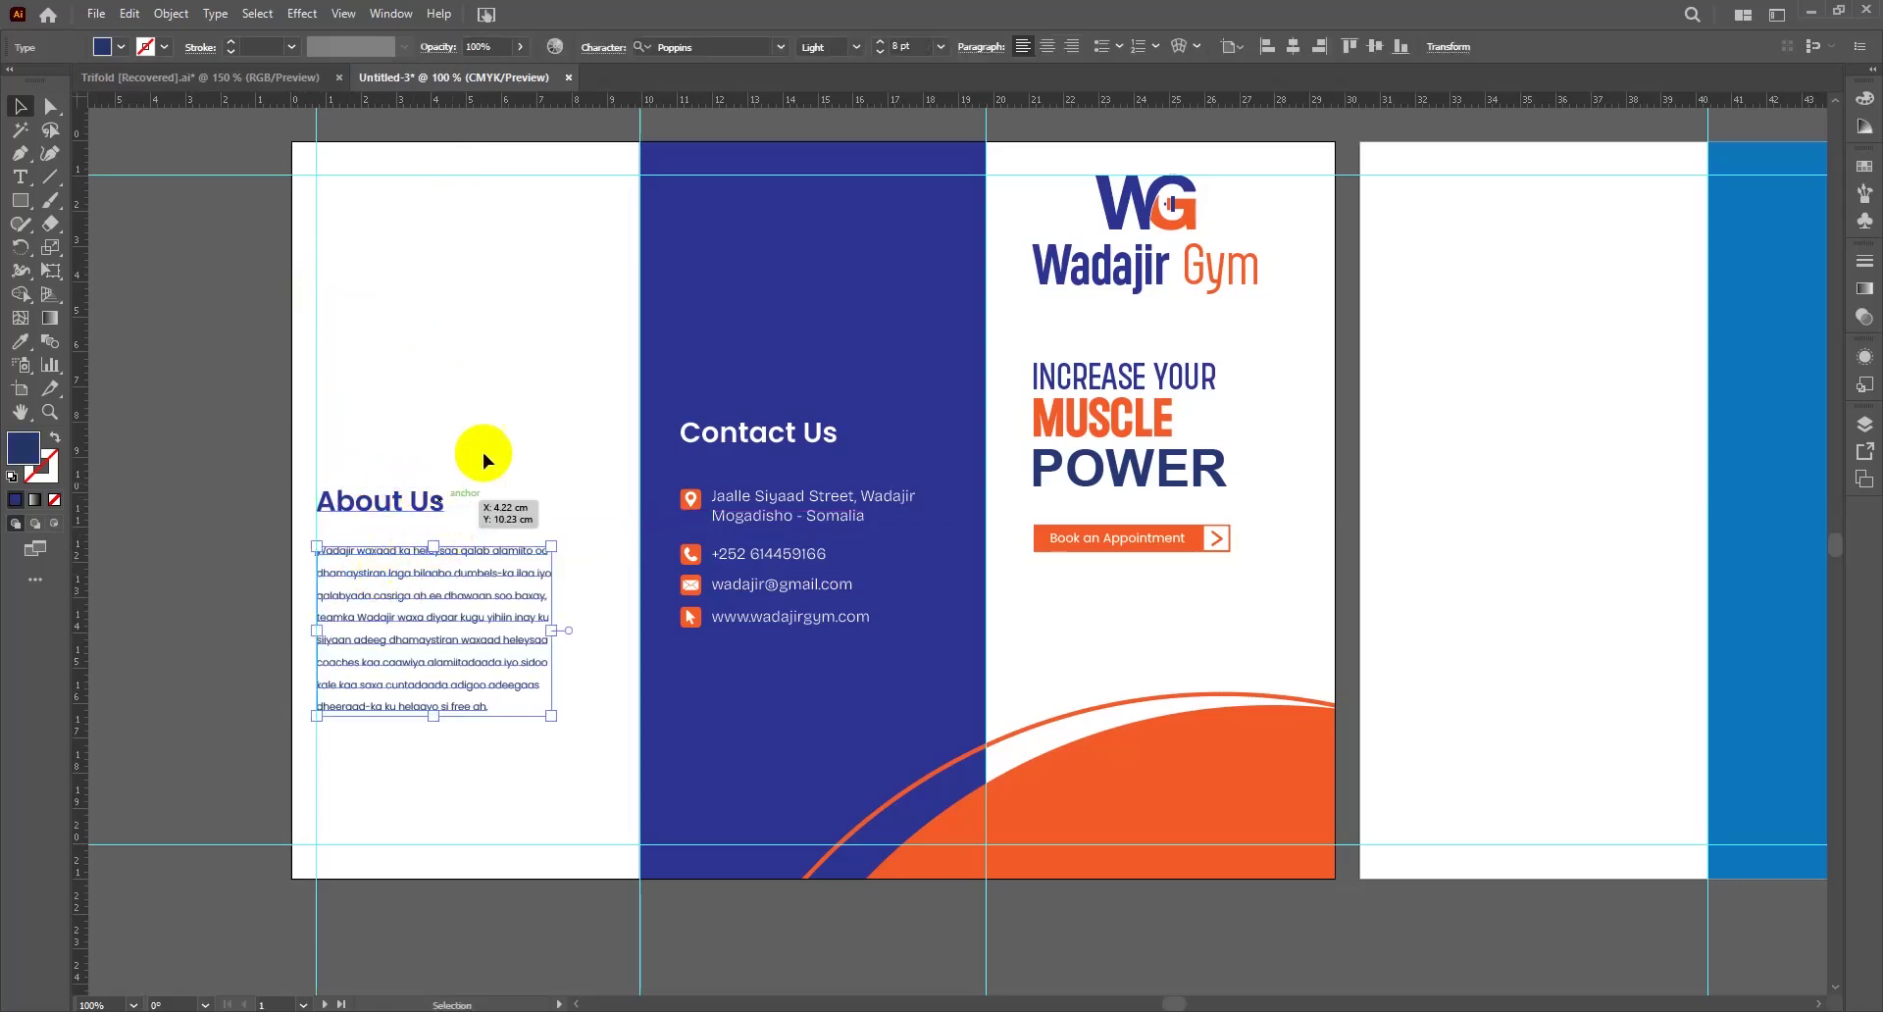
# Increase the About Us paragraph's font size to 10 pt
pyautogui.click(879, 45)
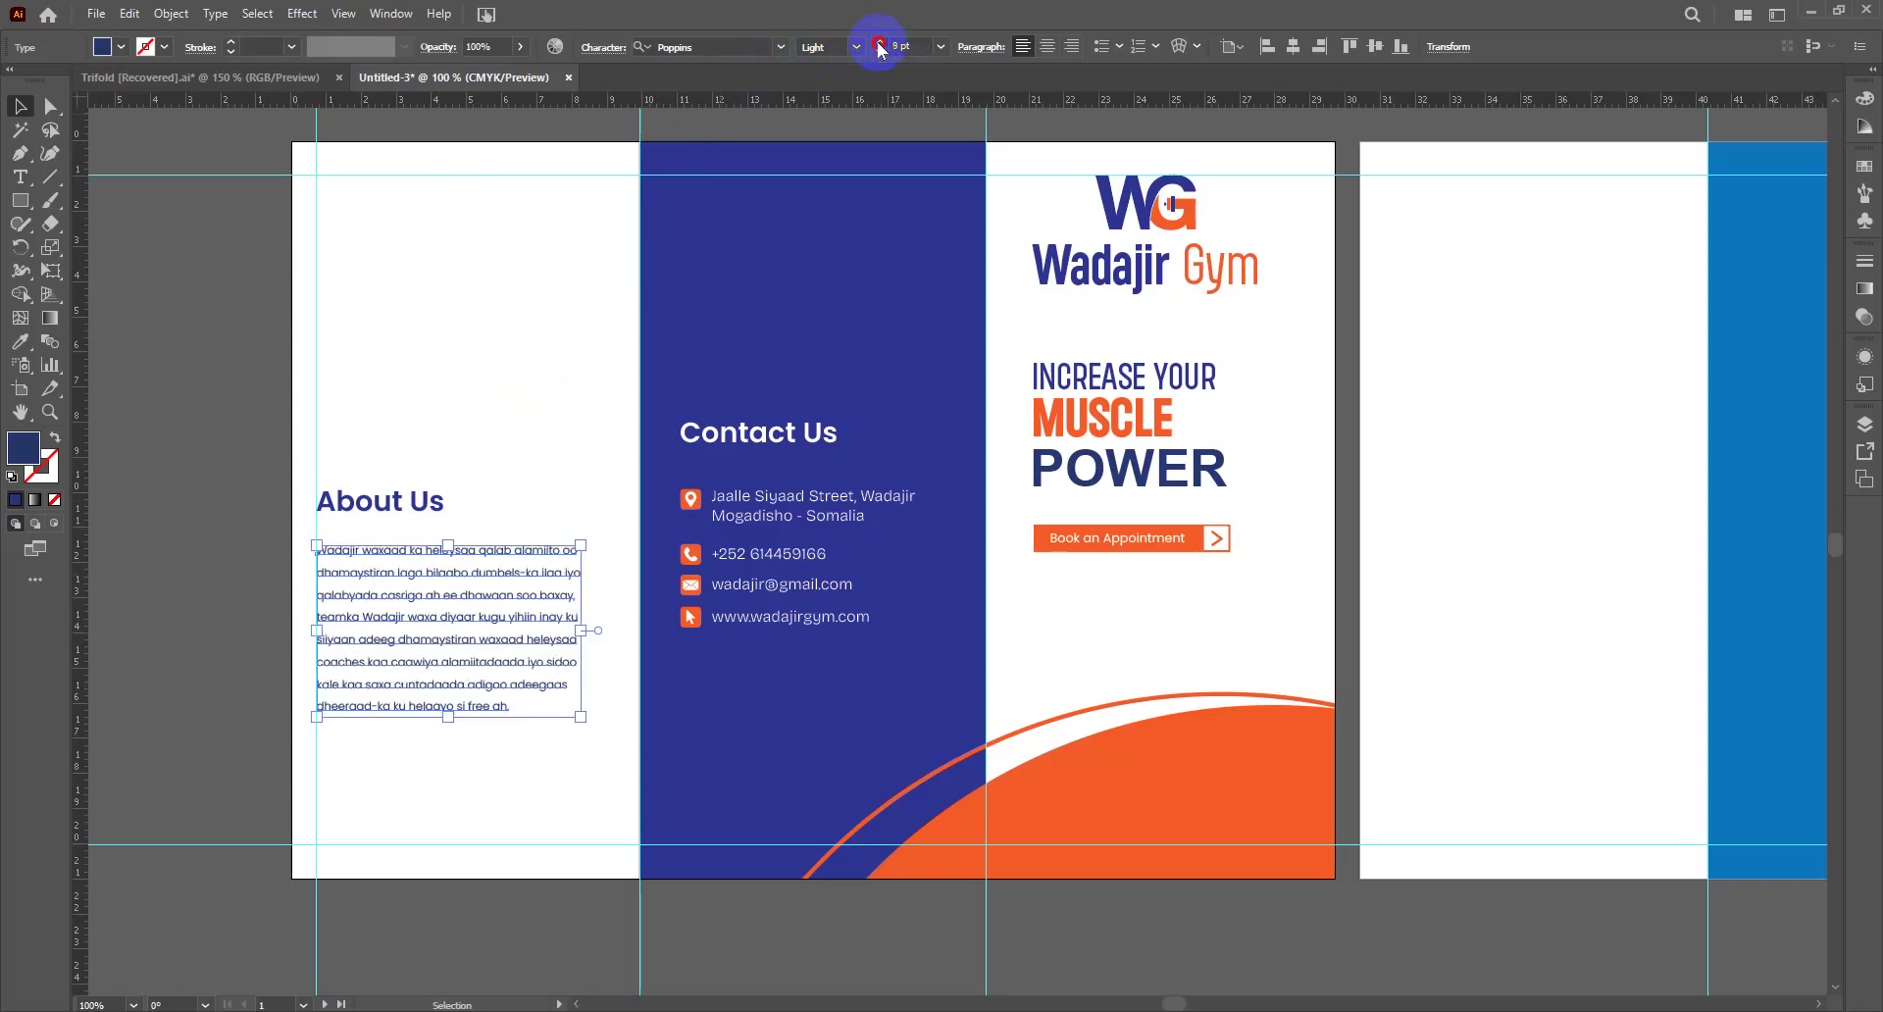
pyautogui.click(878, 45)
pyautogui.click(520, 389)
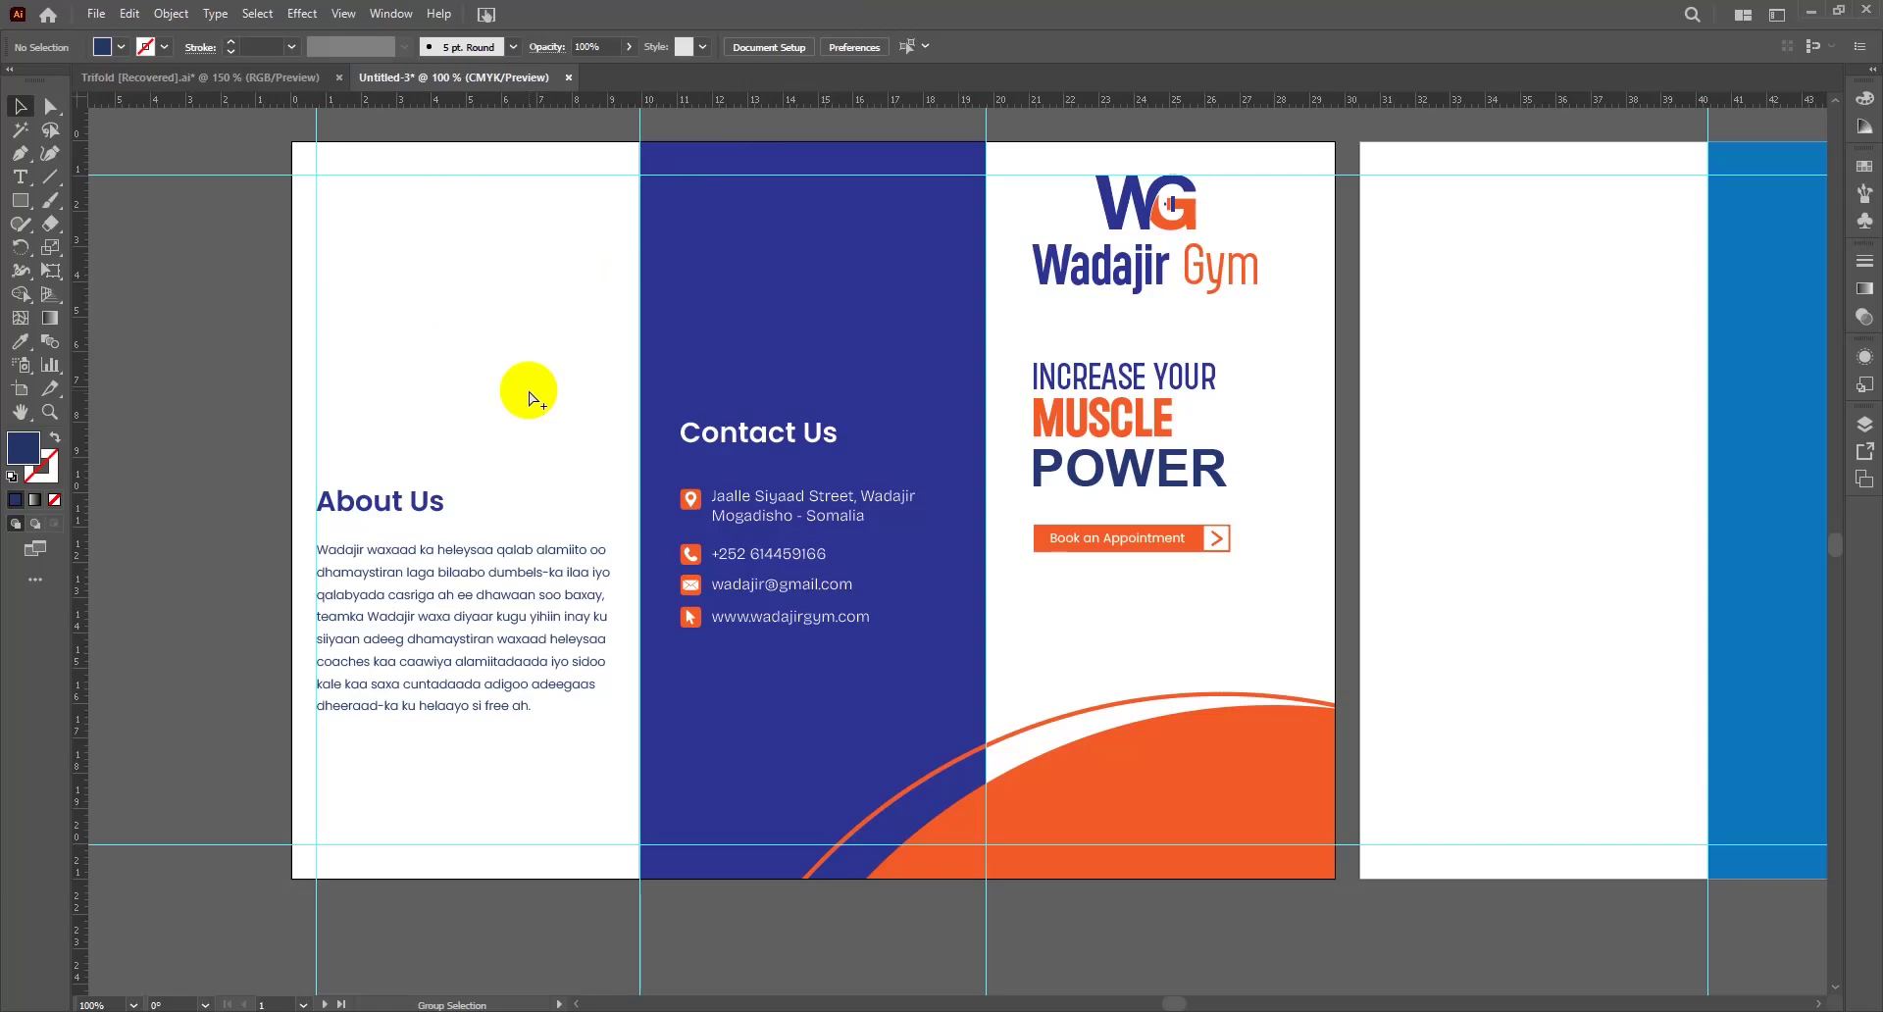
# Try the About Us paragraph at 9 pt and return it to 10 pt
pyautogui.hotkey('ctrl', 'alt', '0')
pyautogui.click(287, 645)
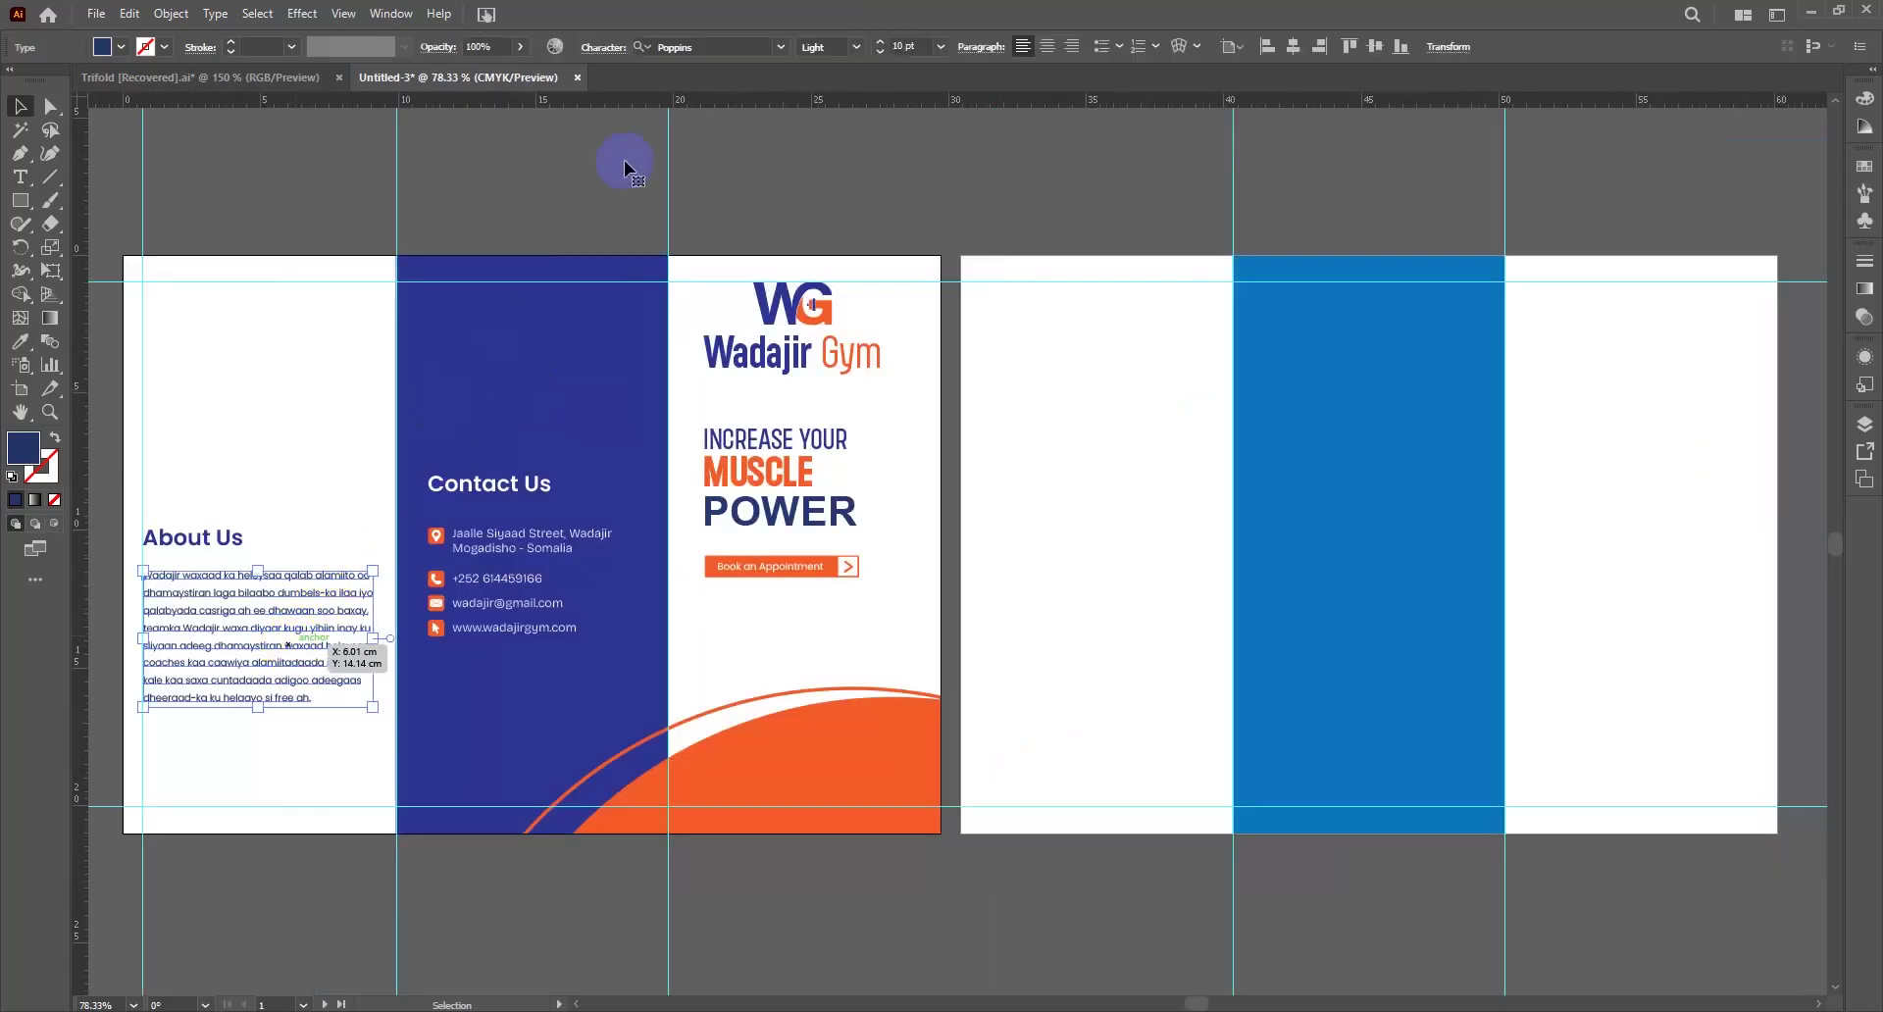
pyautogui.click(881, 53)
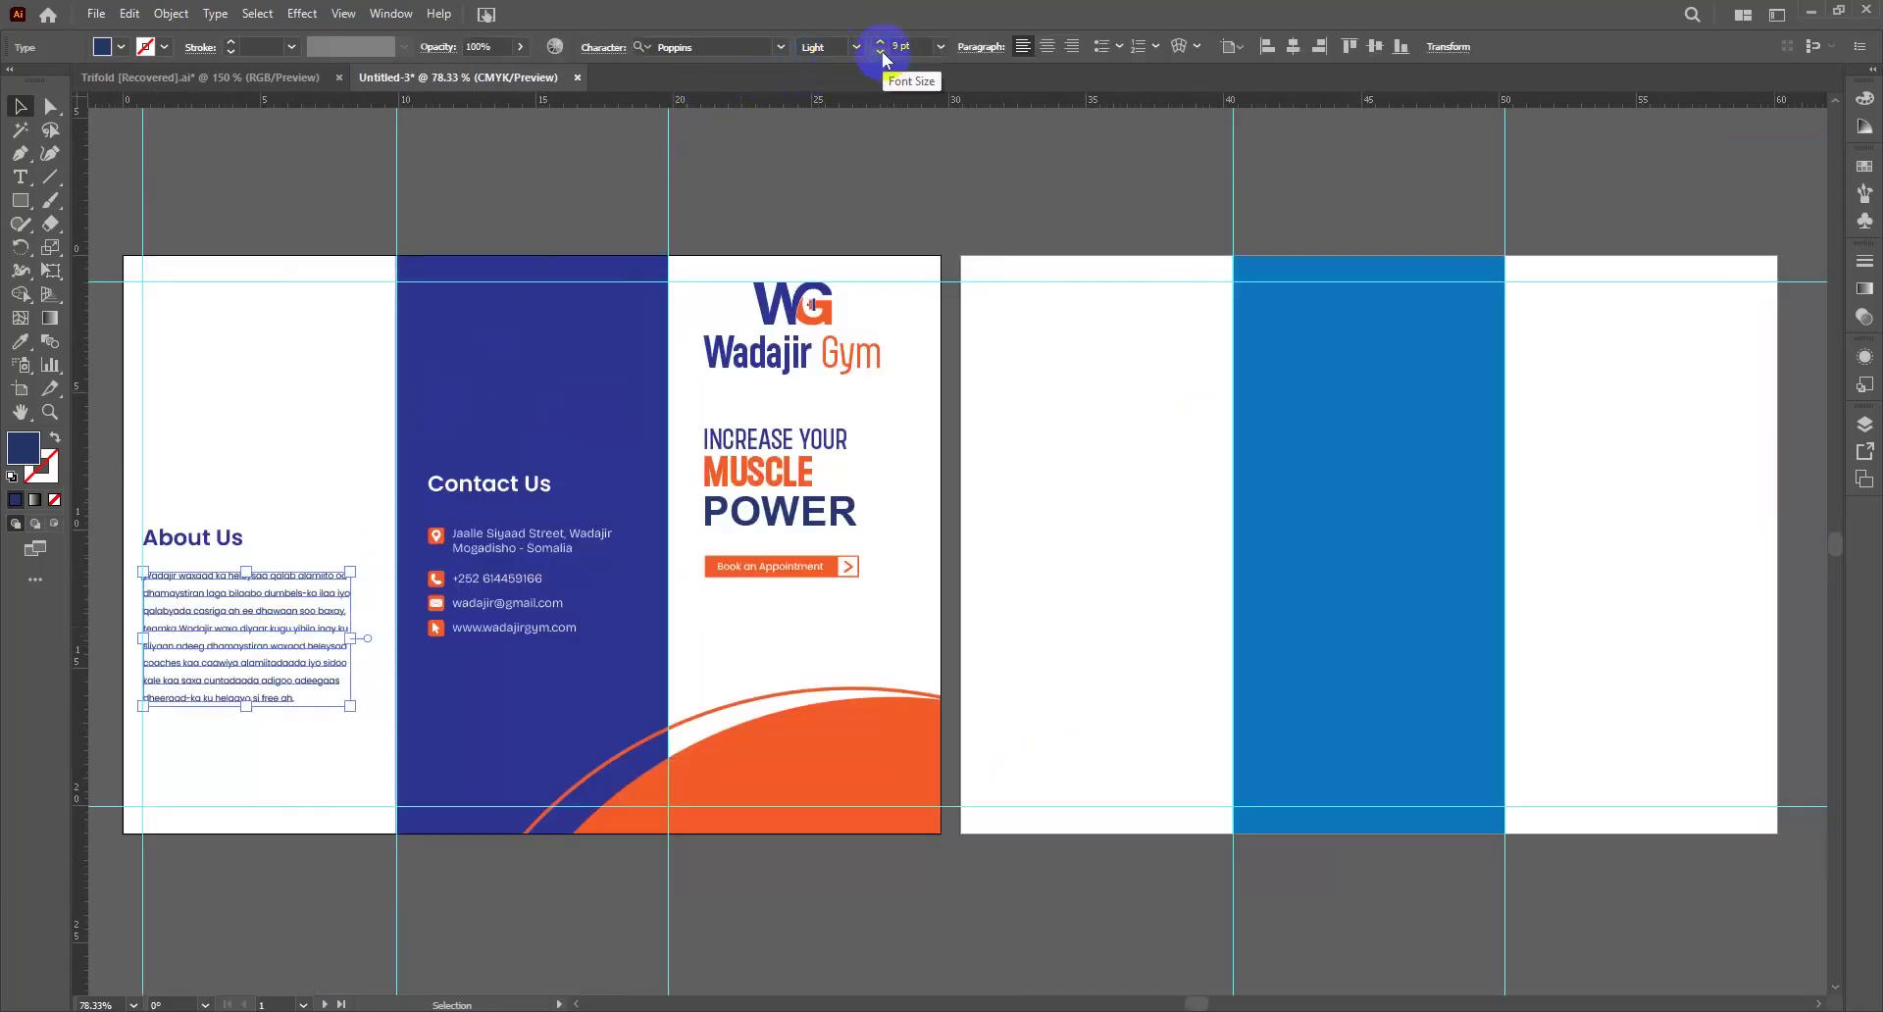
pyautogui.click(882, 47)
pyautogui.click(286, 438)
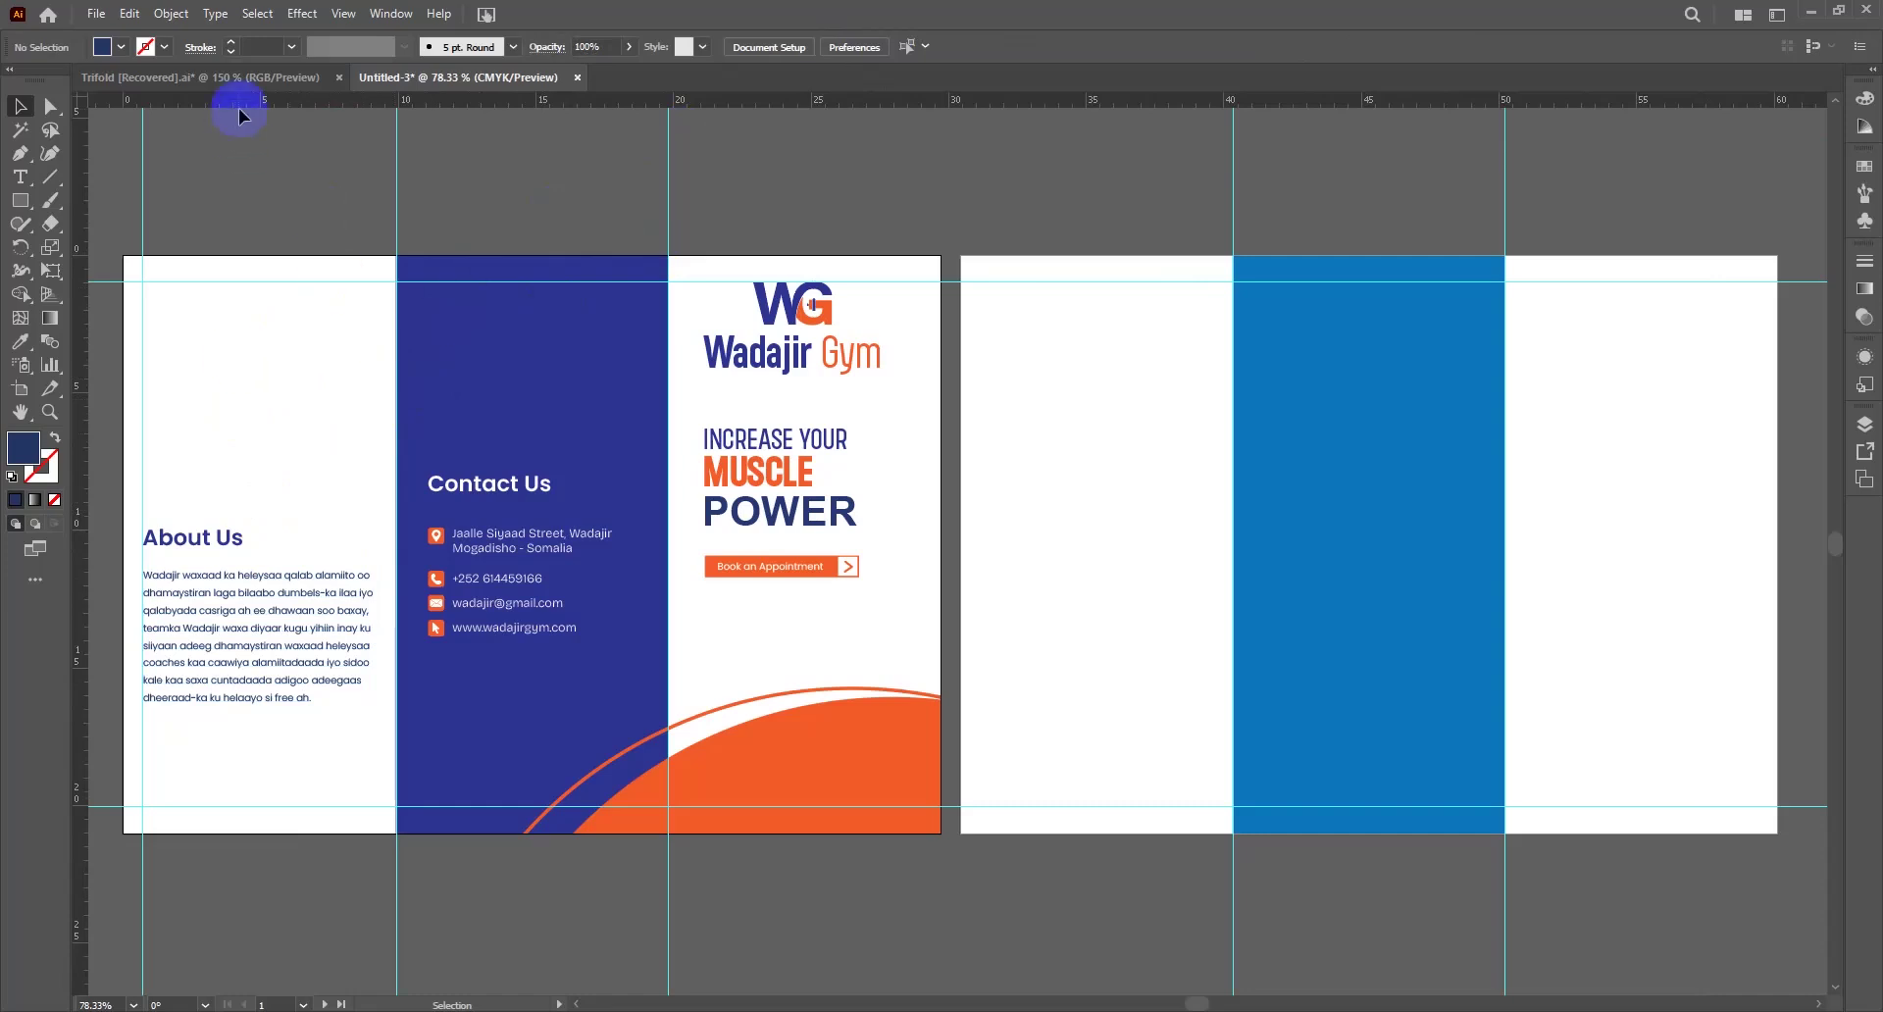
# Set the font size of both the About Us and Contact Us headings to 20 pt
pyautogui.click(192, 537)
pyautogui.keyDown('shift'); pyautogui.click(530, 488); pyautogui.keyUp('shift')
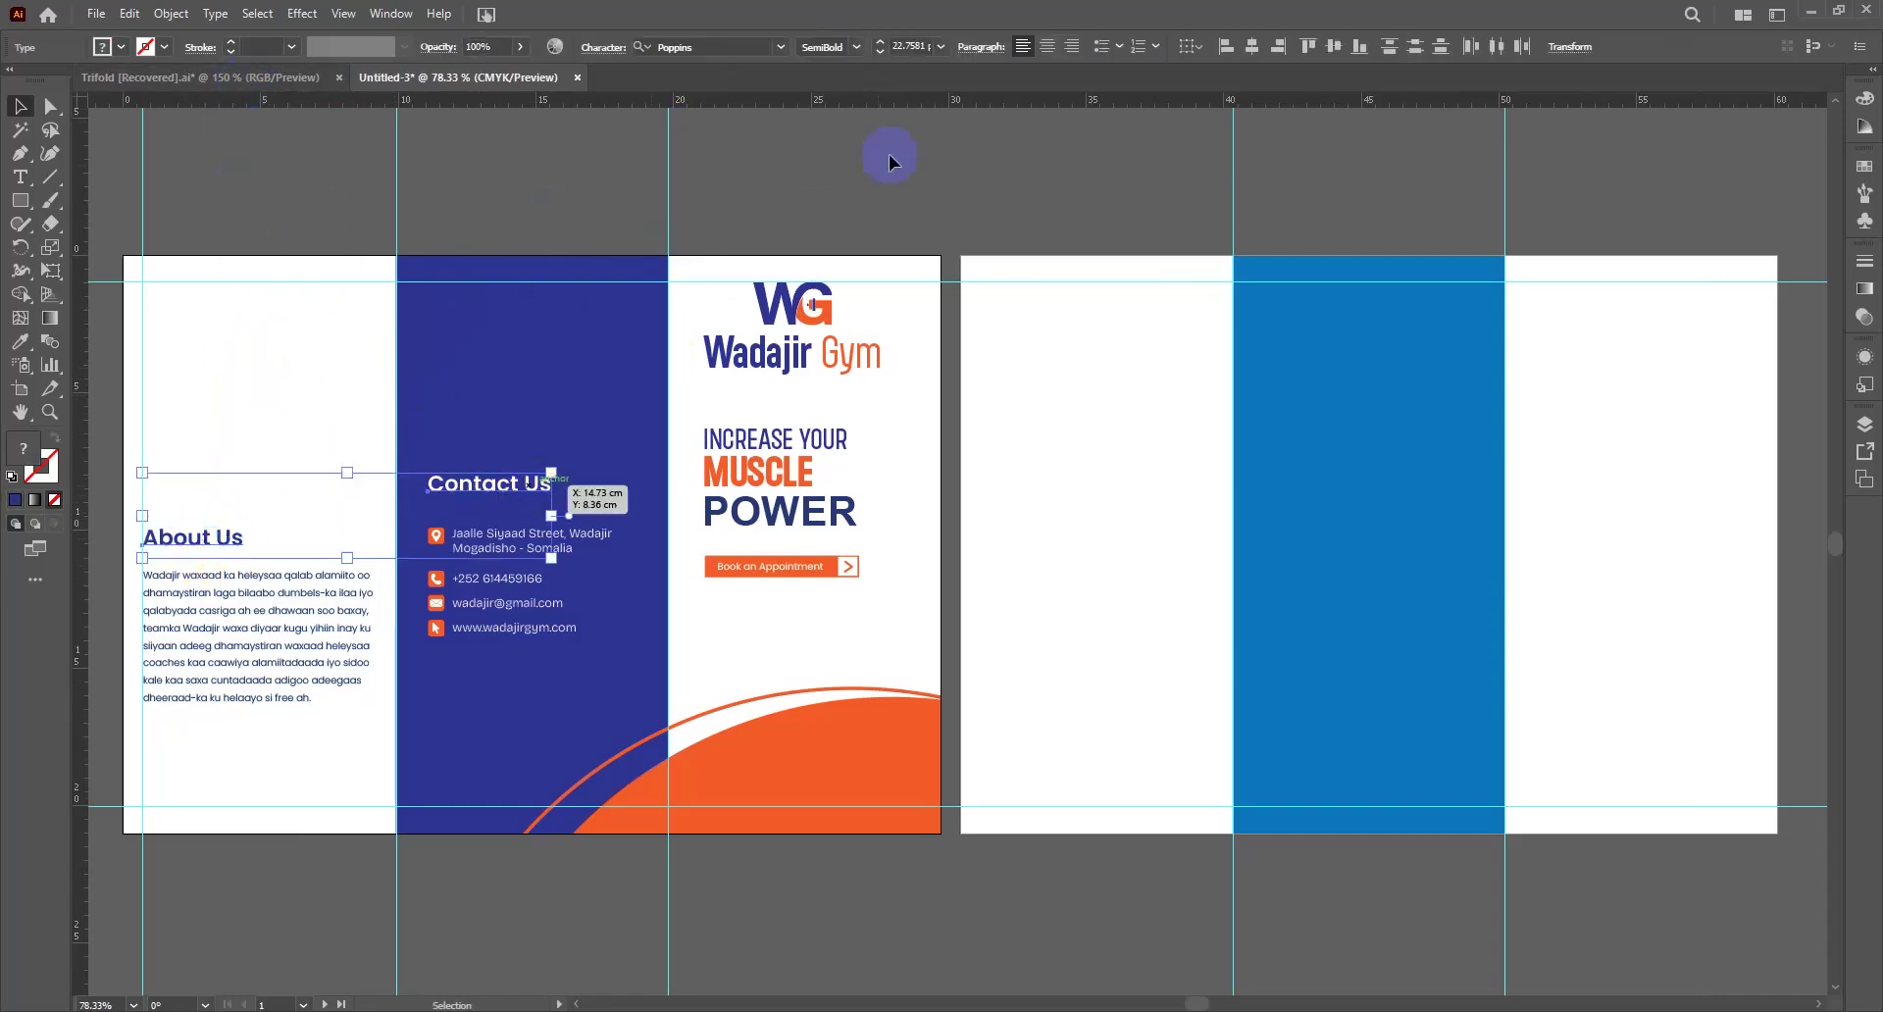
pyautogui.click(894, 46)
pyautogui.write('29')
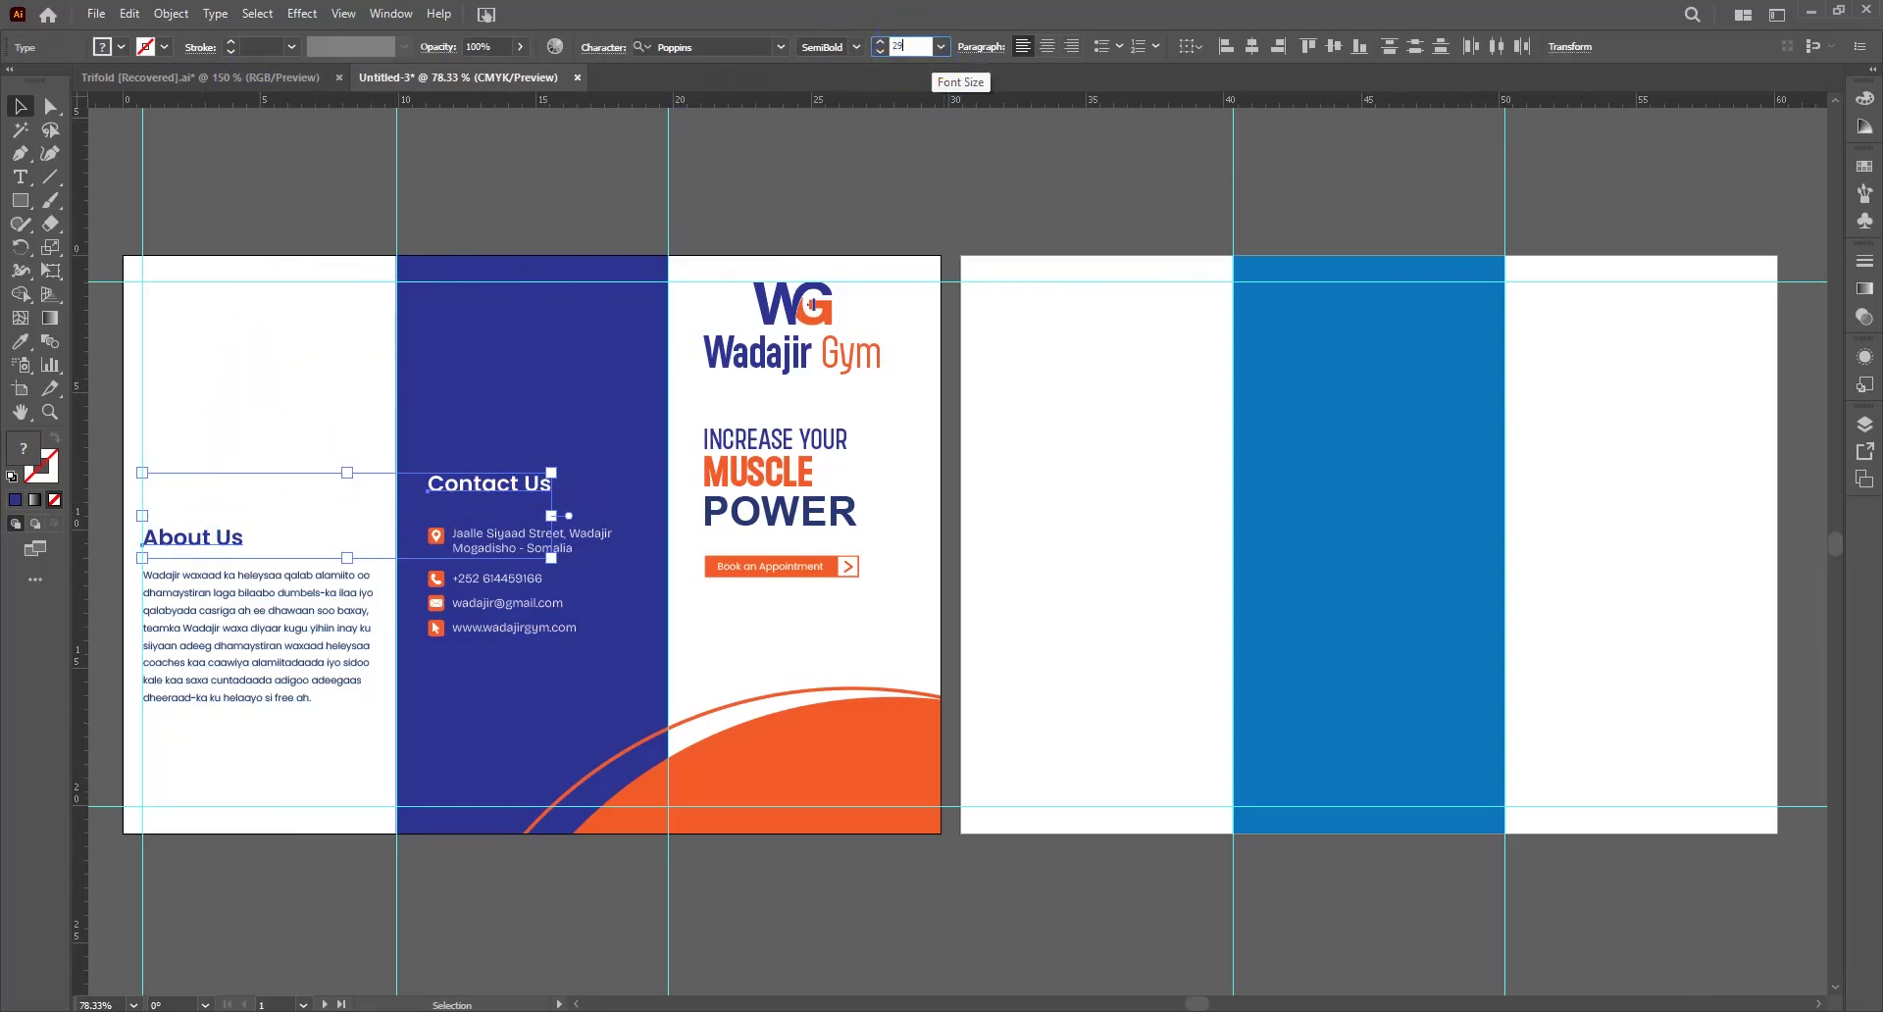
pyautogui.press('Return')
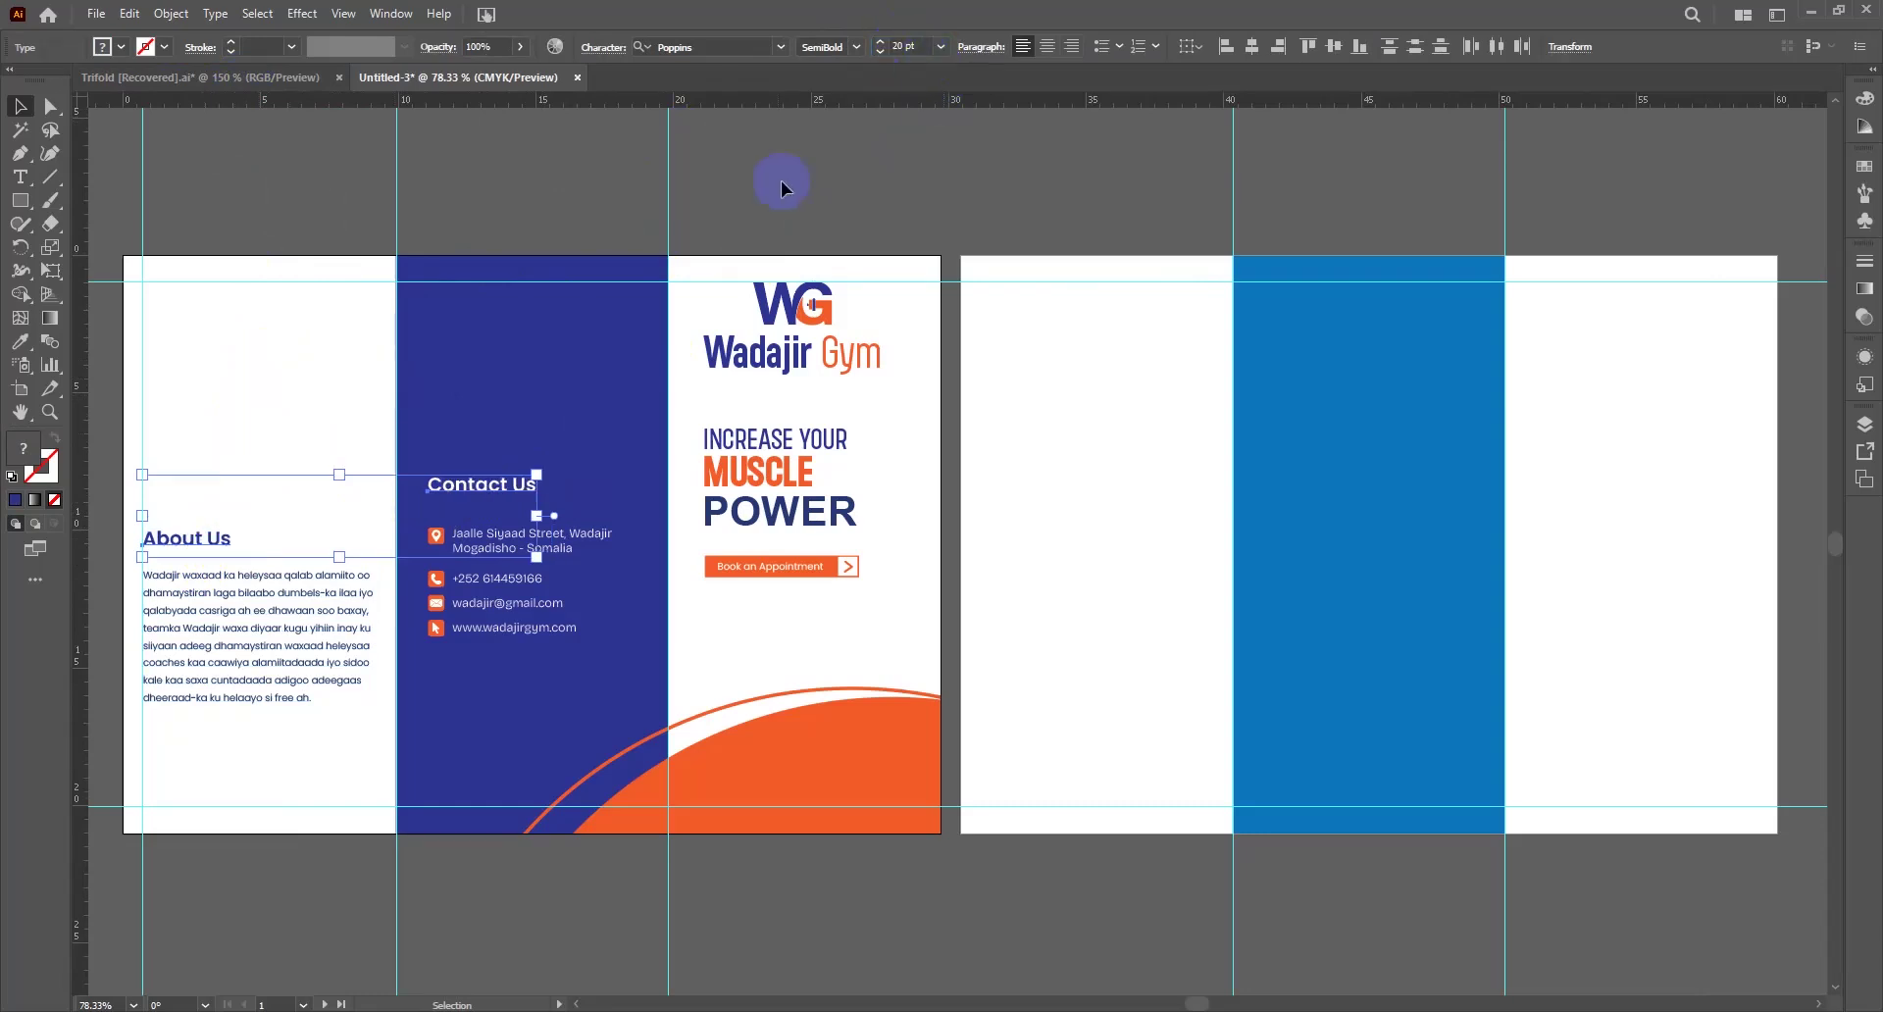
pyautogui.click(261, 402)
# Check the Trifold reference's curved photo area and draw a circle about 22 cm wide overlapping the top of the Front artboard's first two panels
pyautogui.click(218, 77)
pyautogui.press('ctrl')
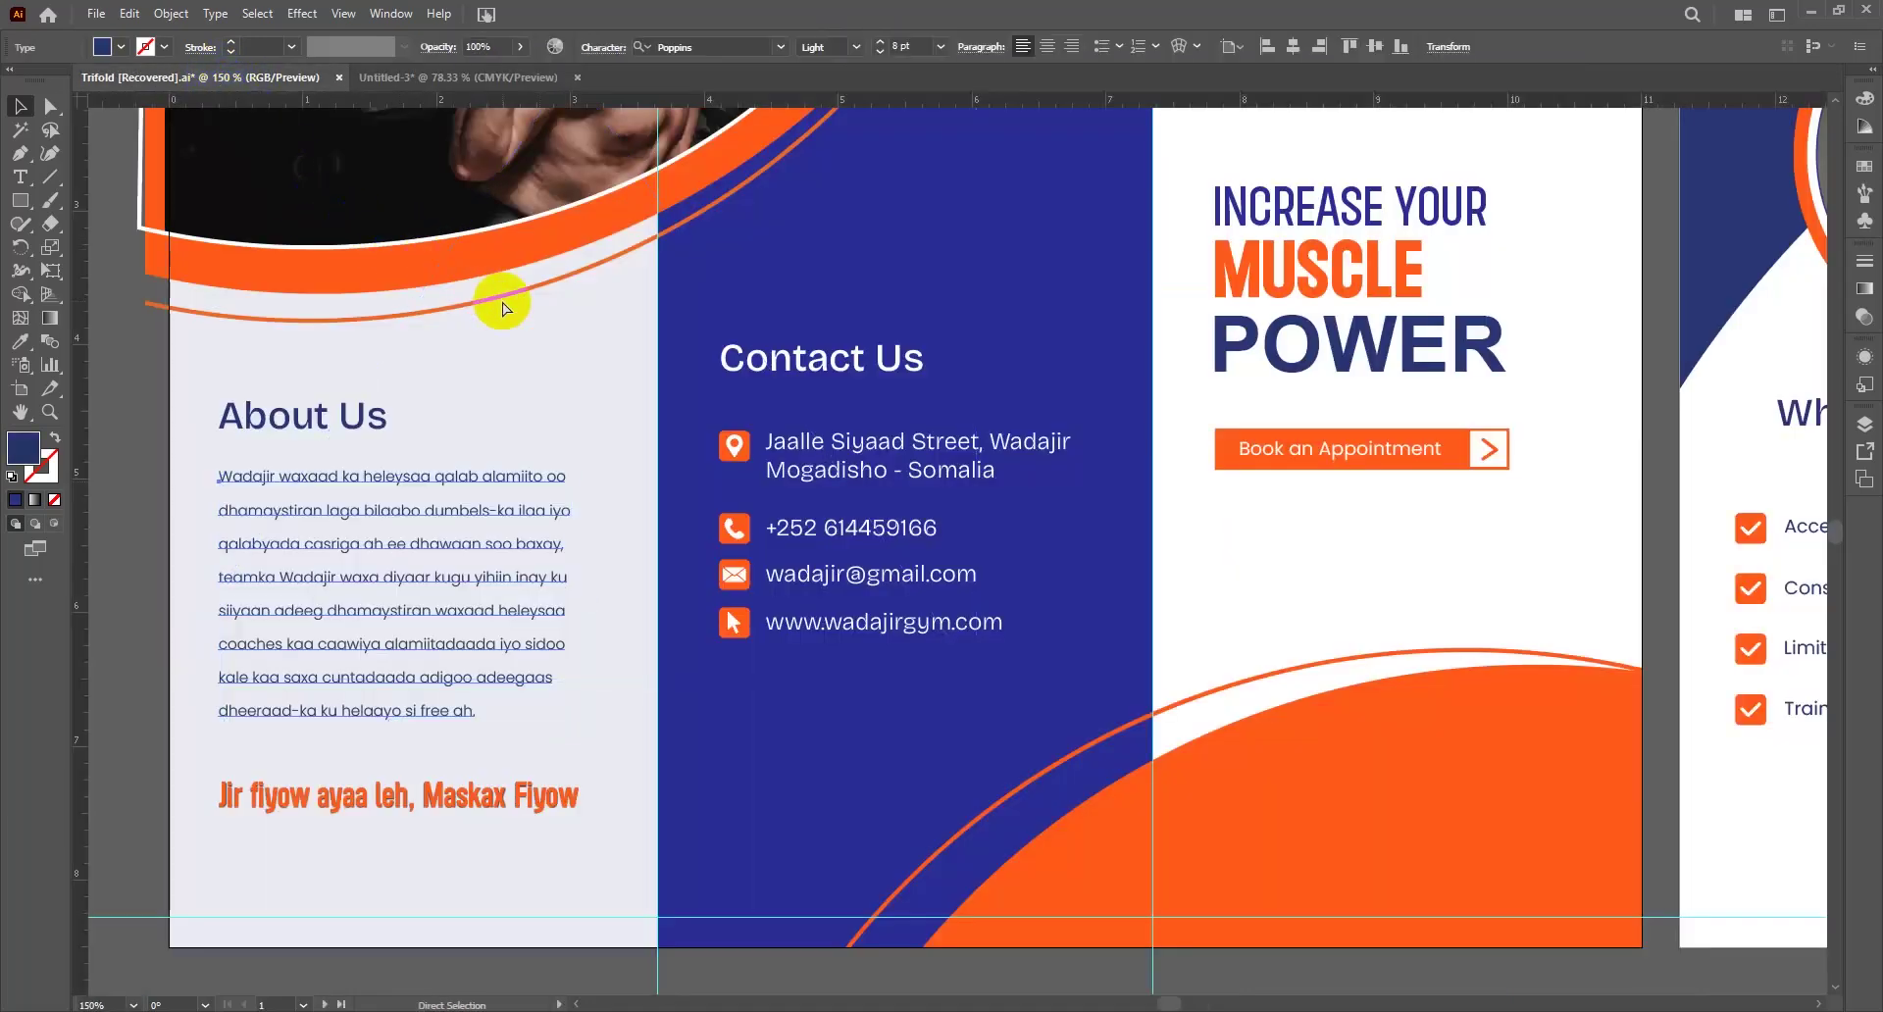
pyautogui.hotkey('ctrl', 'alt', '0')
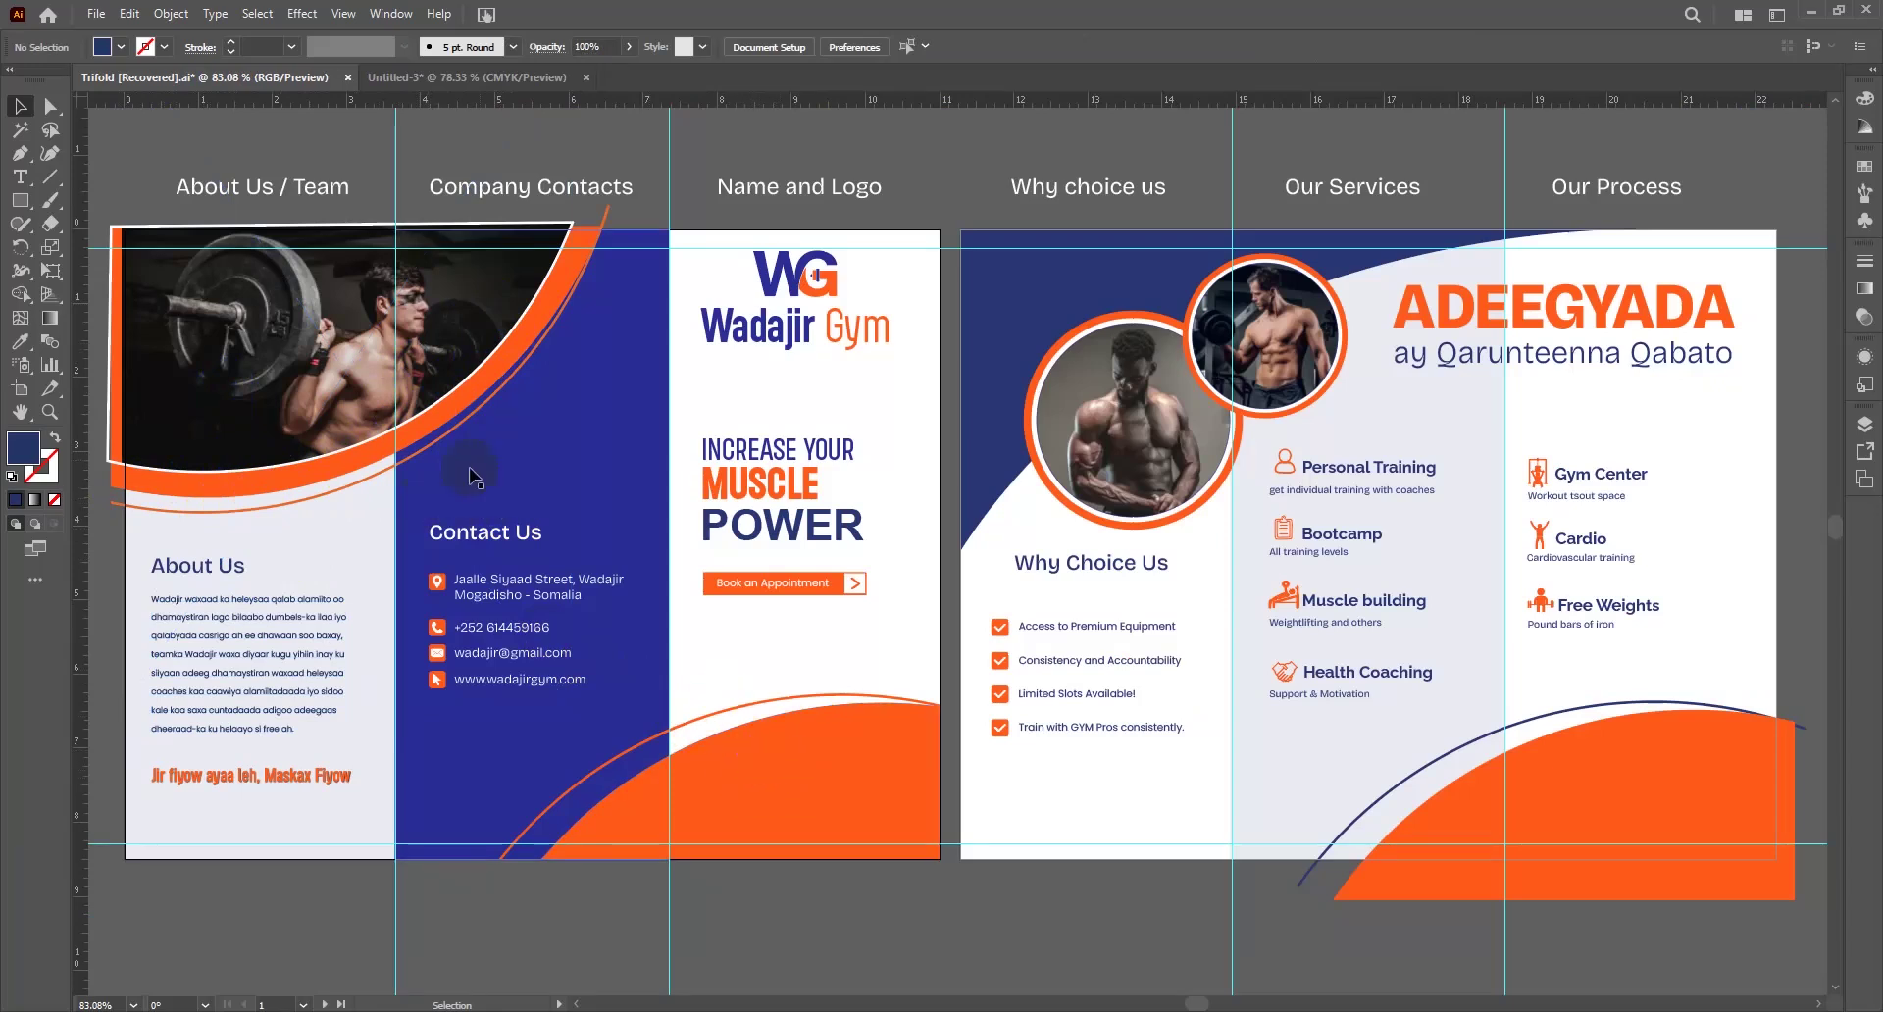
pyautogui.click(521, 77)
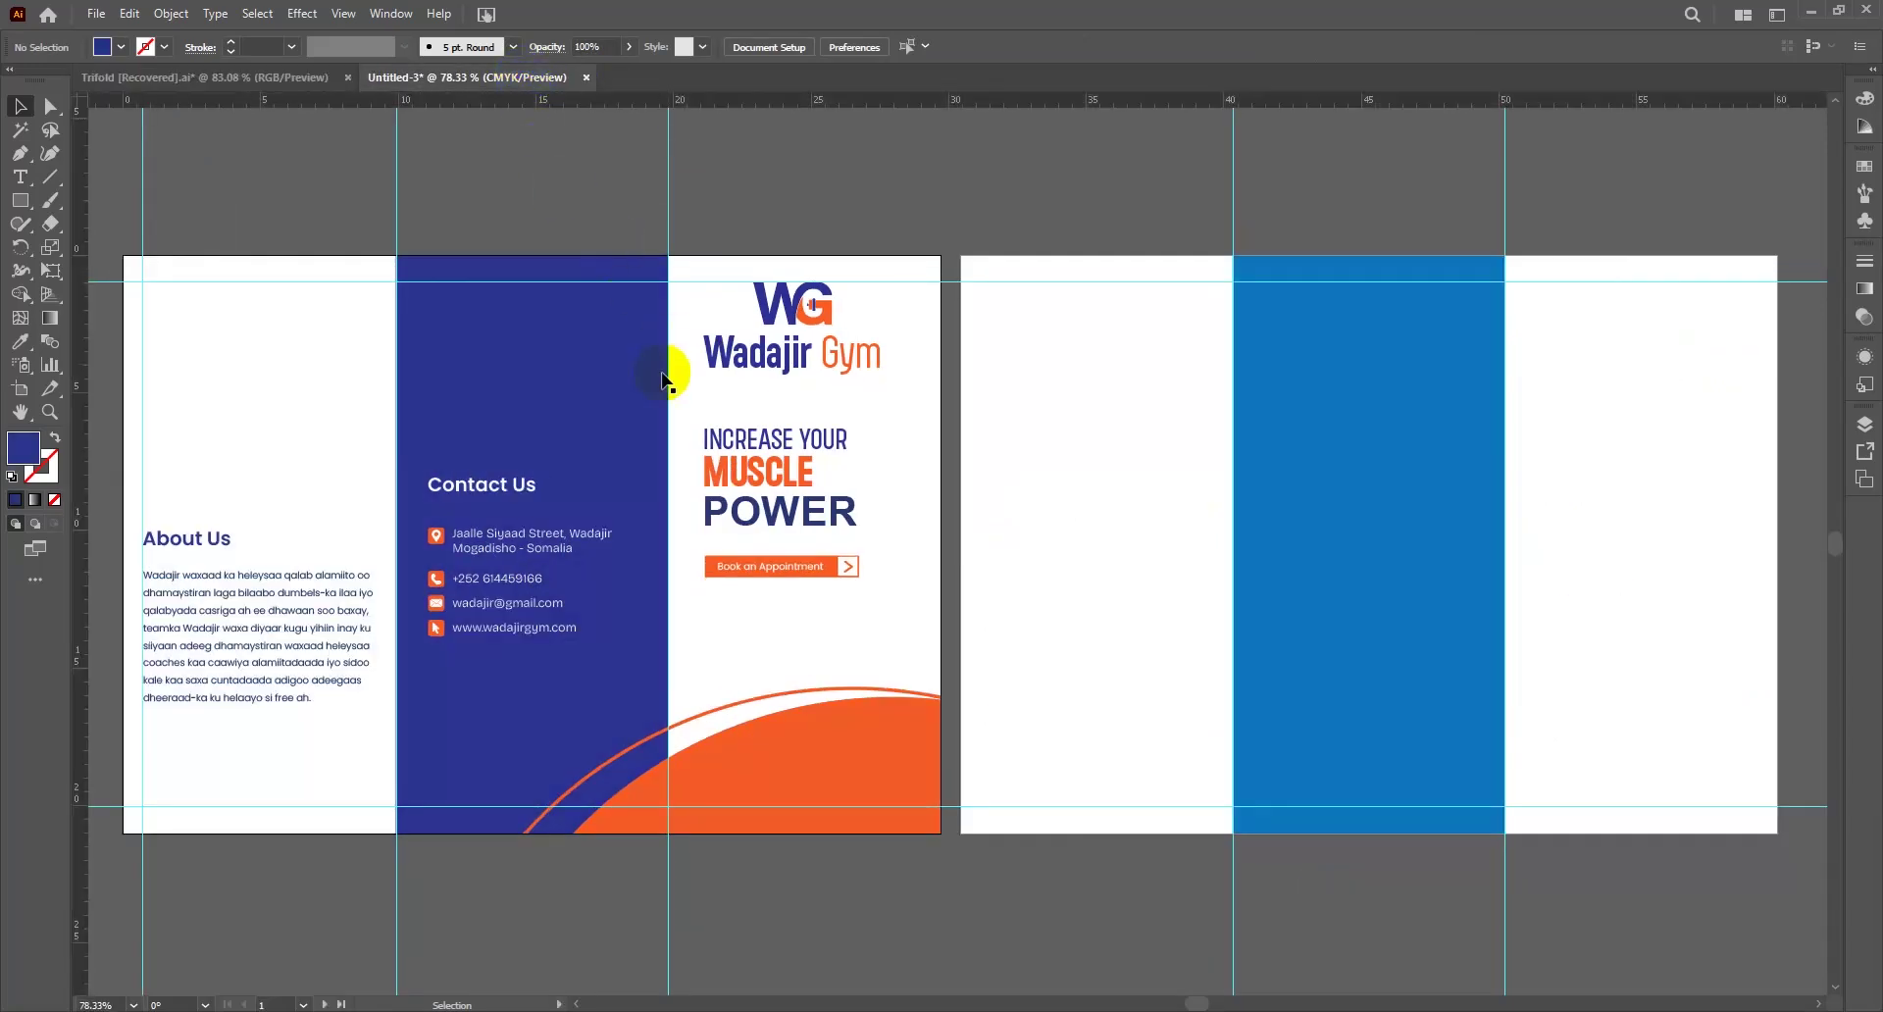
pyautogui.hotkey('ctrl', '1')
pyautogui.scroll(-2, 462, 397)
pyautogui.moveTo(326, 357); pyautogui.dragTo(450, 397)
pyautogui.click(18, 205)
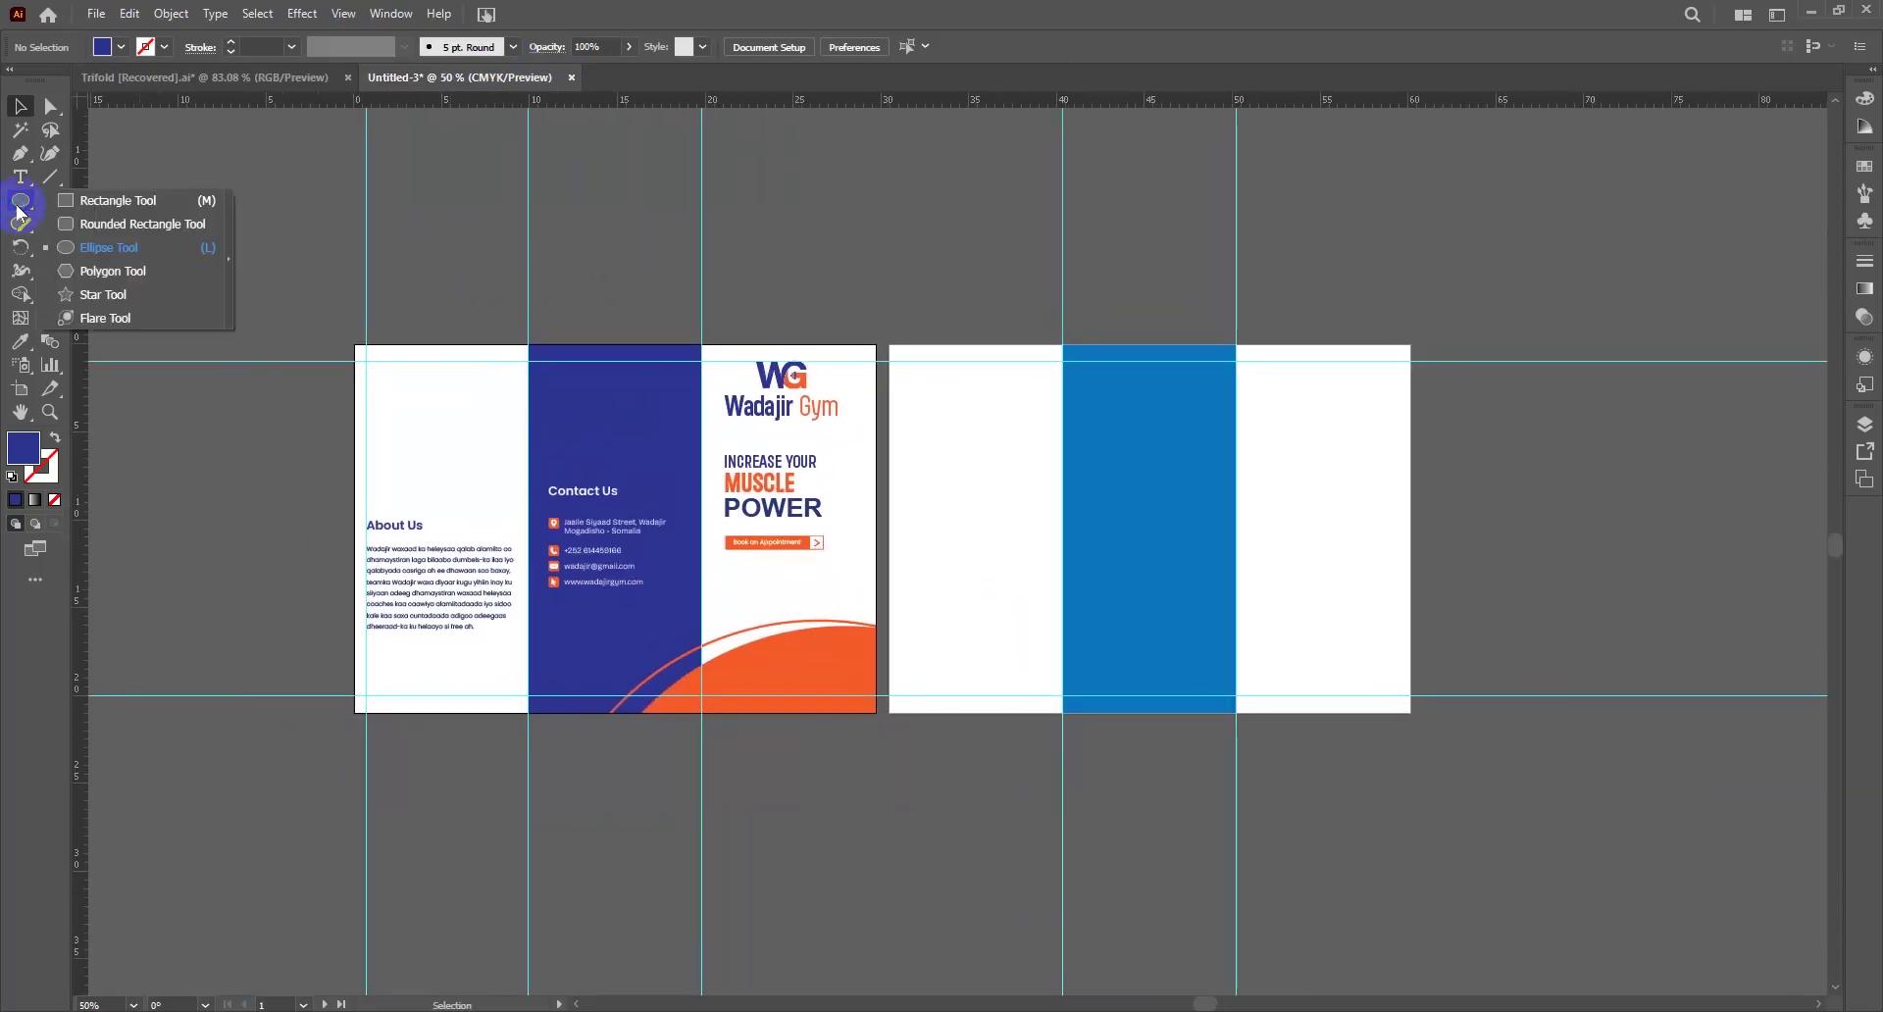
pyautogui.click(133, 248)
pyautogui.moveTo(297, 252); pyautogui.dragTo(550, 469)
pyautogui.press('v')
pyautogui.moveTo(554, 342); pyautogui.dragTo(683, 343)
pyautogui.moveTo(578, 418); pyautogui.dragTo(567, 361)
# Enlarge the circle to about 33.9 cm and position its lower arc across the tops of the About Us and Contact Us panels
pyautogui.click(217, 73)
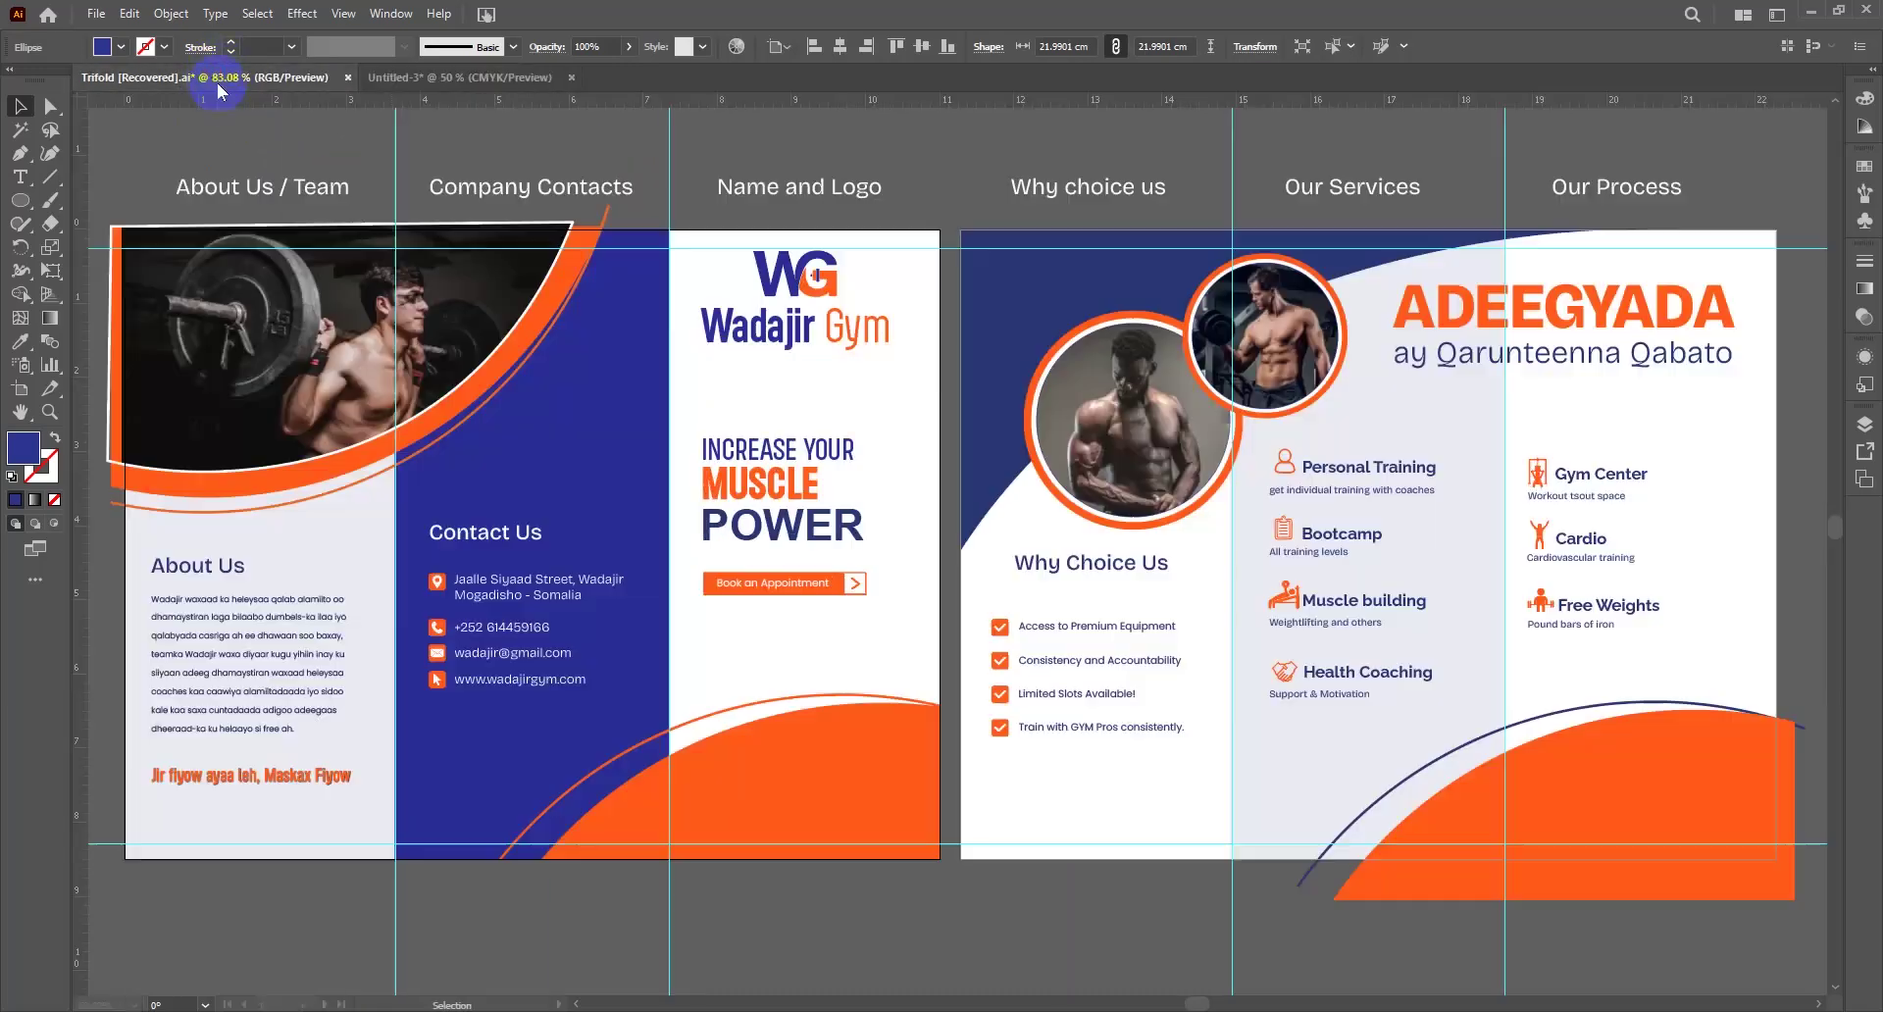
pyautogui.click(475, 82)
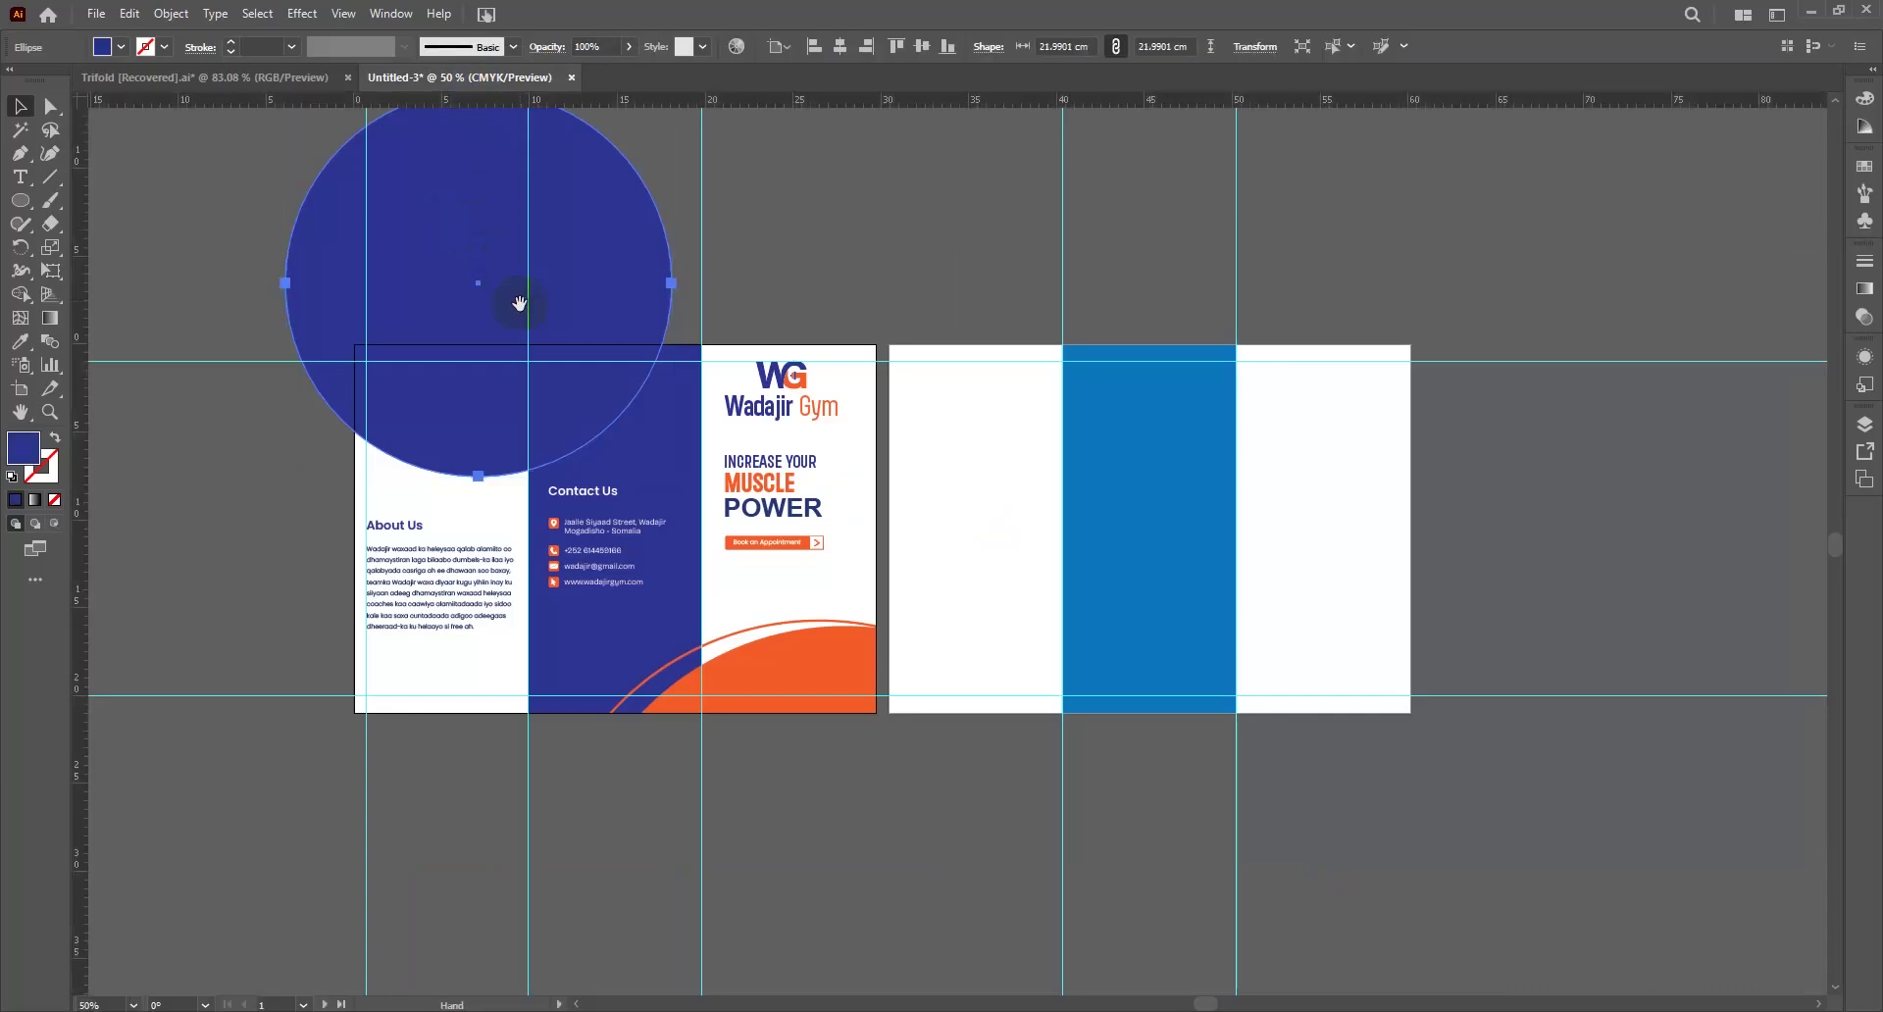
pyautogui.moveTo(513, 304); pyautogui.dragTo(538, 261)
pyautogui.moveTo(510, 329); pyautogui.dragTo(595, 499)
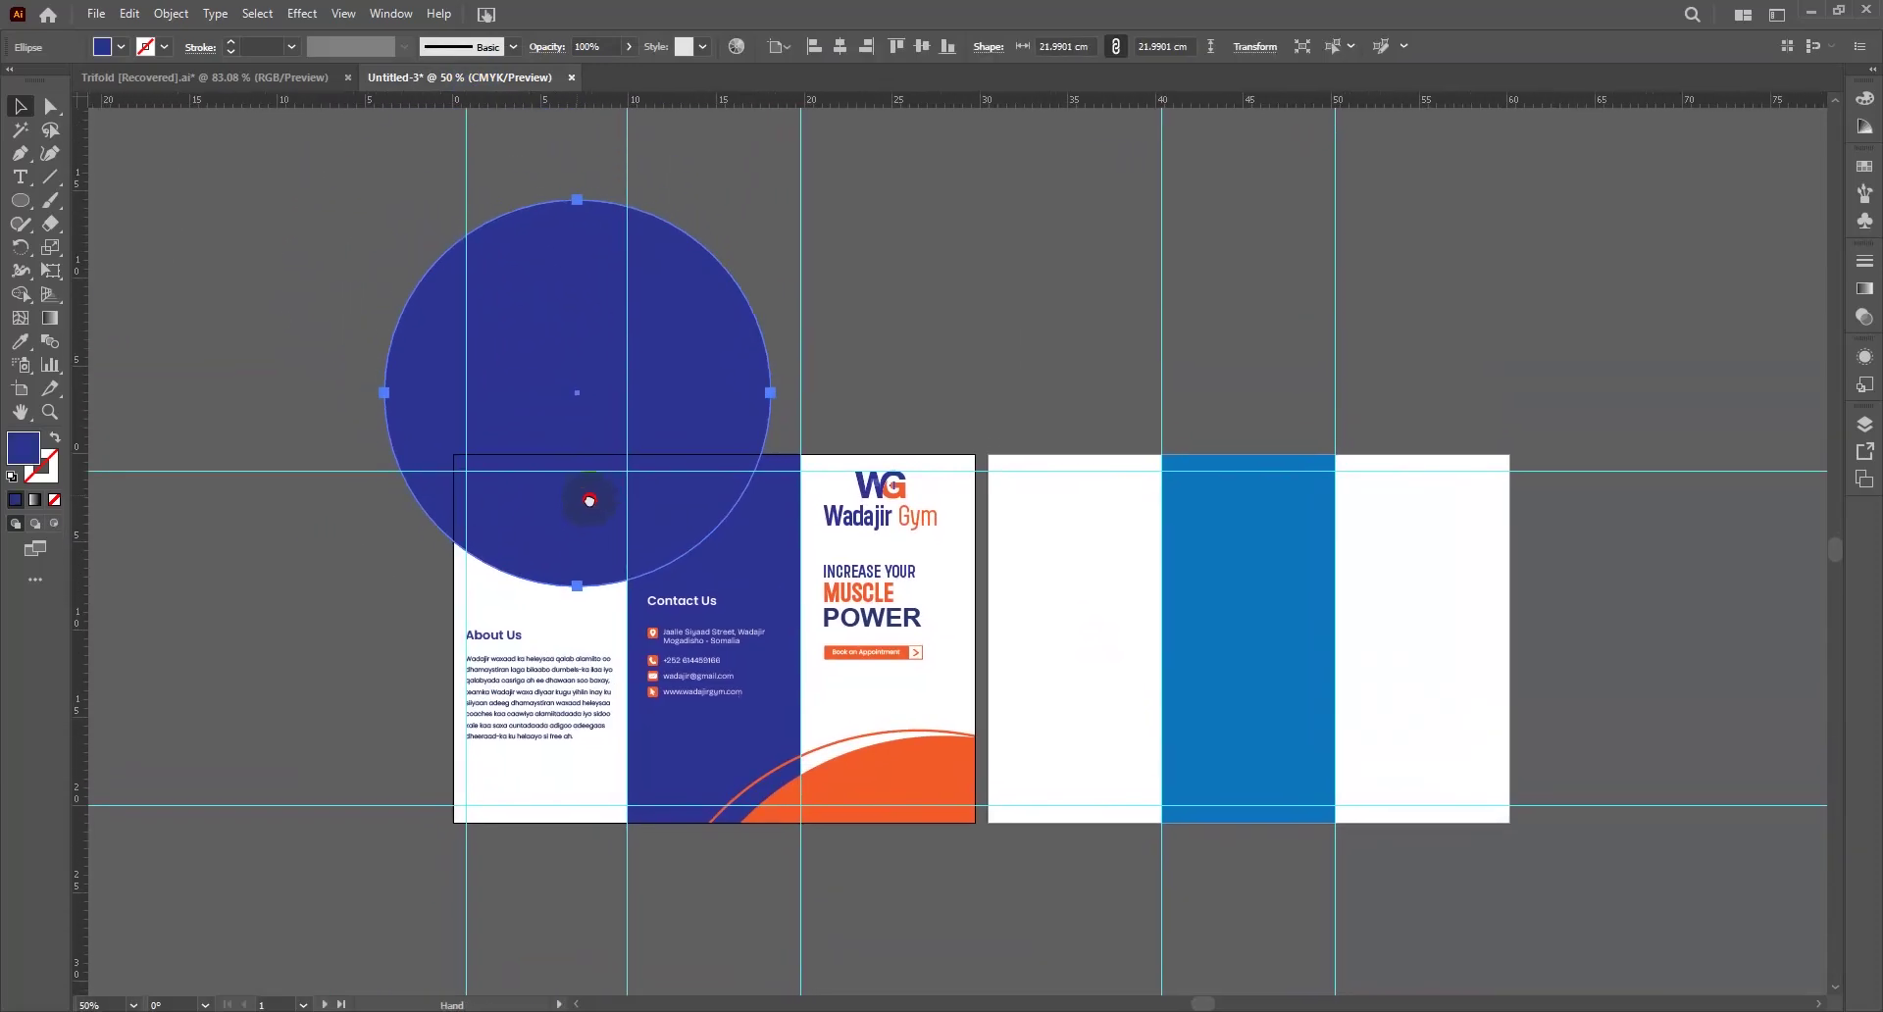
pyautogui.moveTo(506, 417); pyautogui.dragTo(757, 406)
pyautogui.click(519, 356)
pyautogui.click(690, 400)
pyautogui.moveTo(646, 386); pyautogui.dragTo(436, 384)
pyautogui.moveTo(771, 544); pyautogui.dragTo(812, 449)
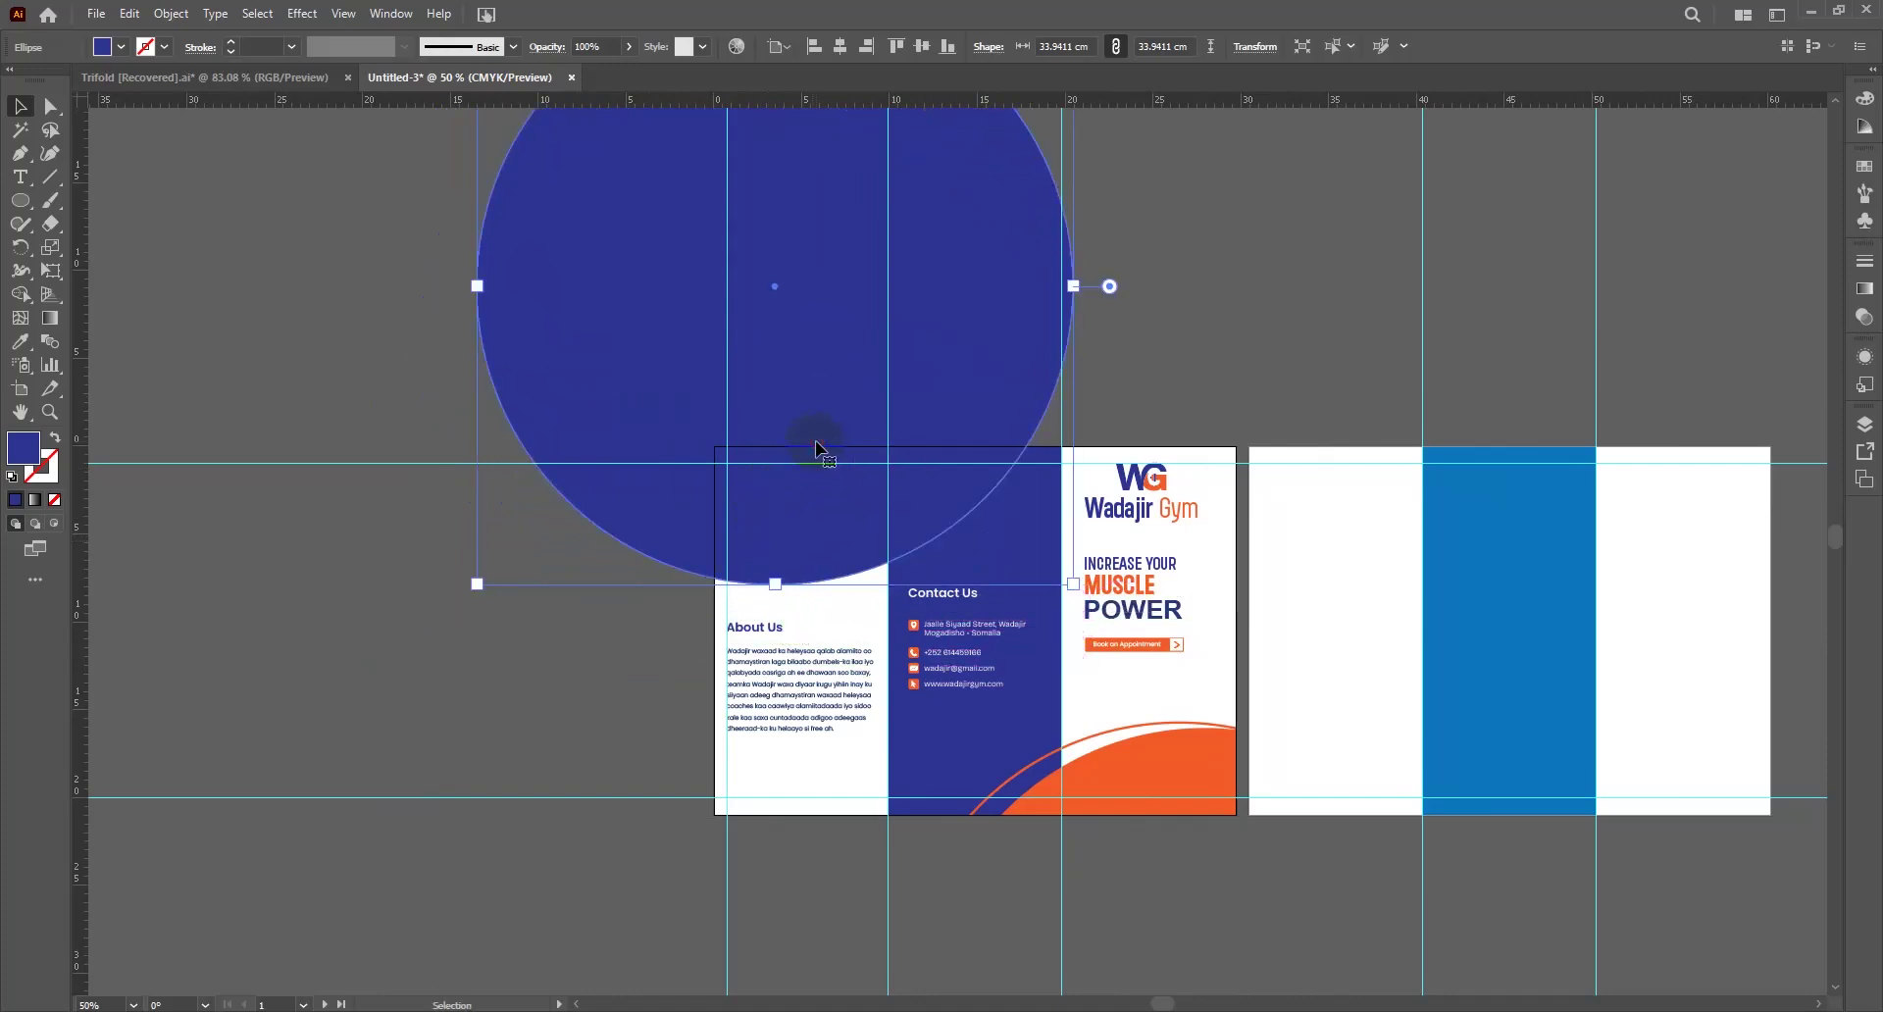
pyautogui.hscroll(3, 736, 446)
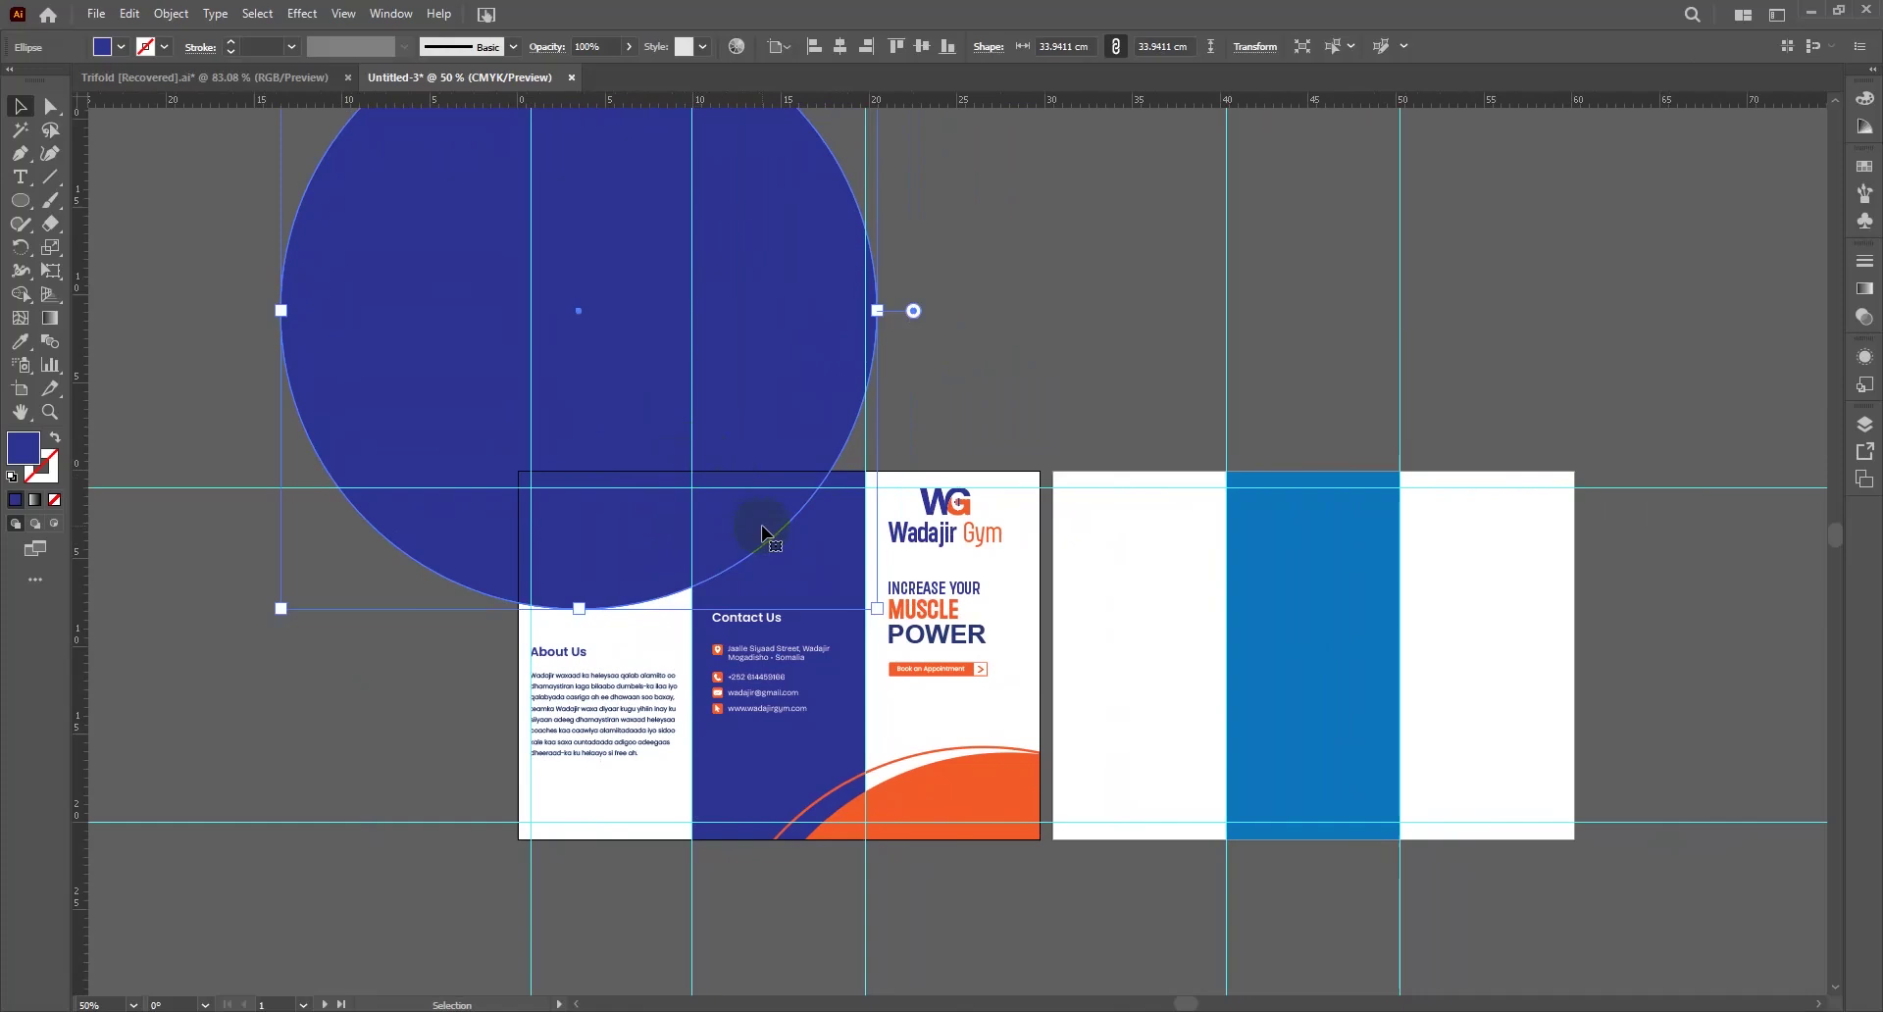
# Recolour the large circle with the orange of the bottom curve and duplicate it slightly up and to the left
pyautogui.press('i')
pyautogui.click(959, 791)
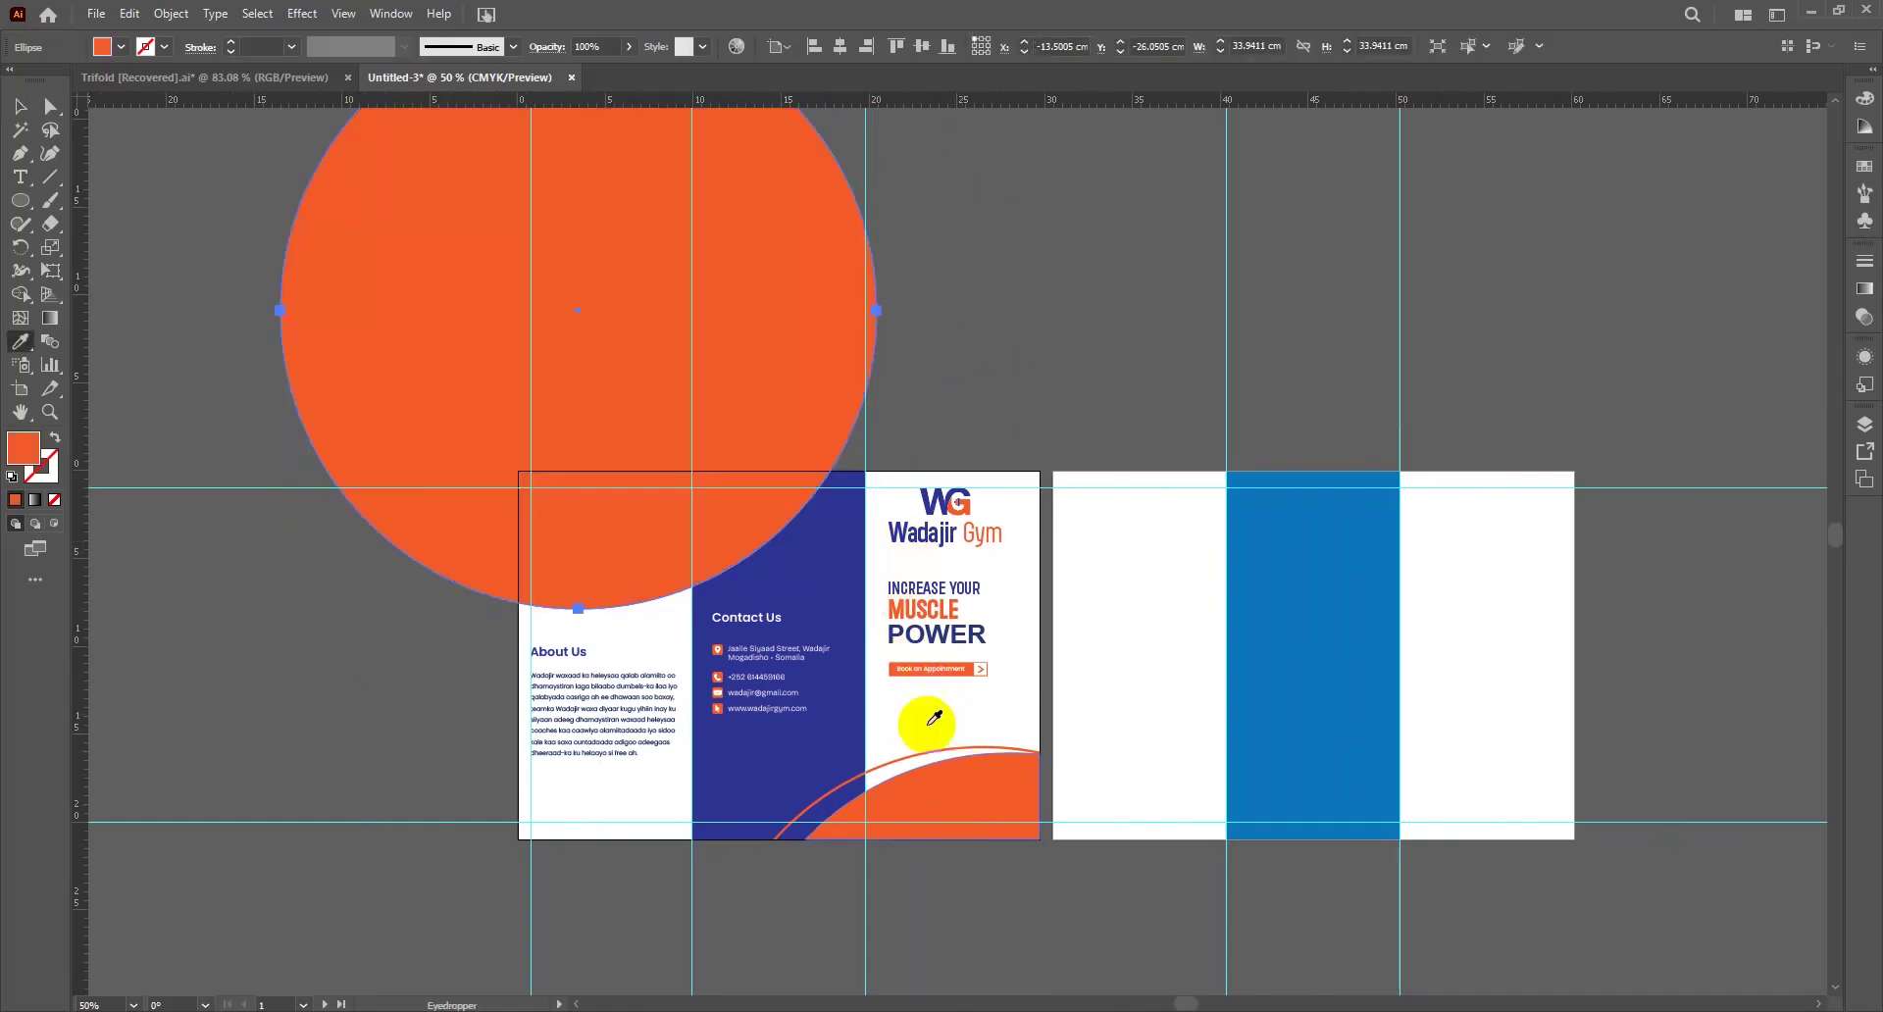
pyautogui.moveTo(781, 418); pyautogui.dragTo(775, 409)
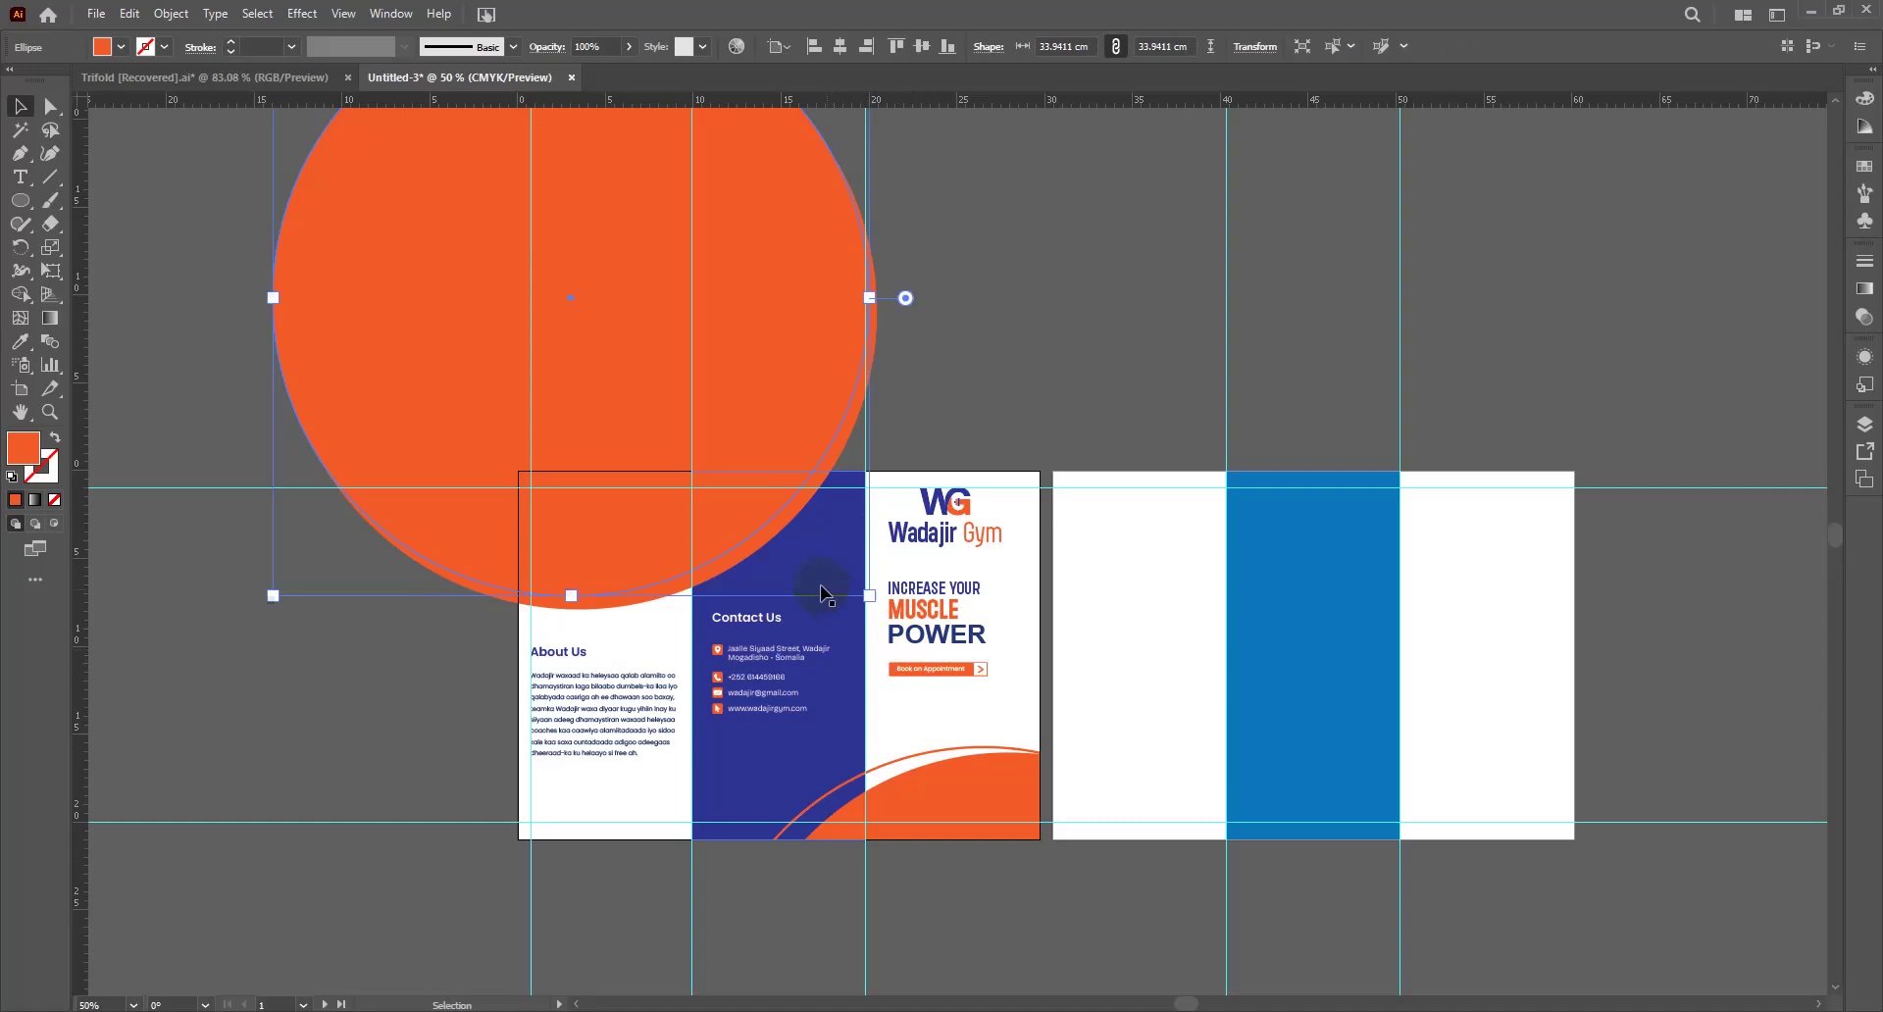
# Turn the rear circle into an unfilled outline with a 3 pt orange stroke
pyautogui.moveTo(761, 550); pyautogui.dragTo(770, 562)
pyautogui.click(559, 521)
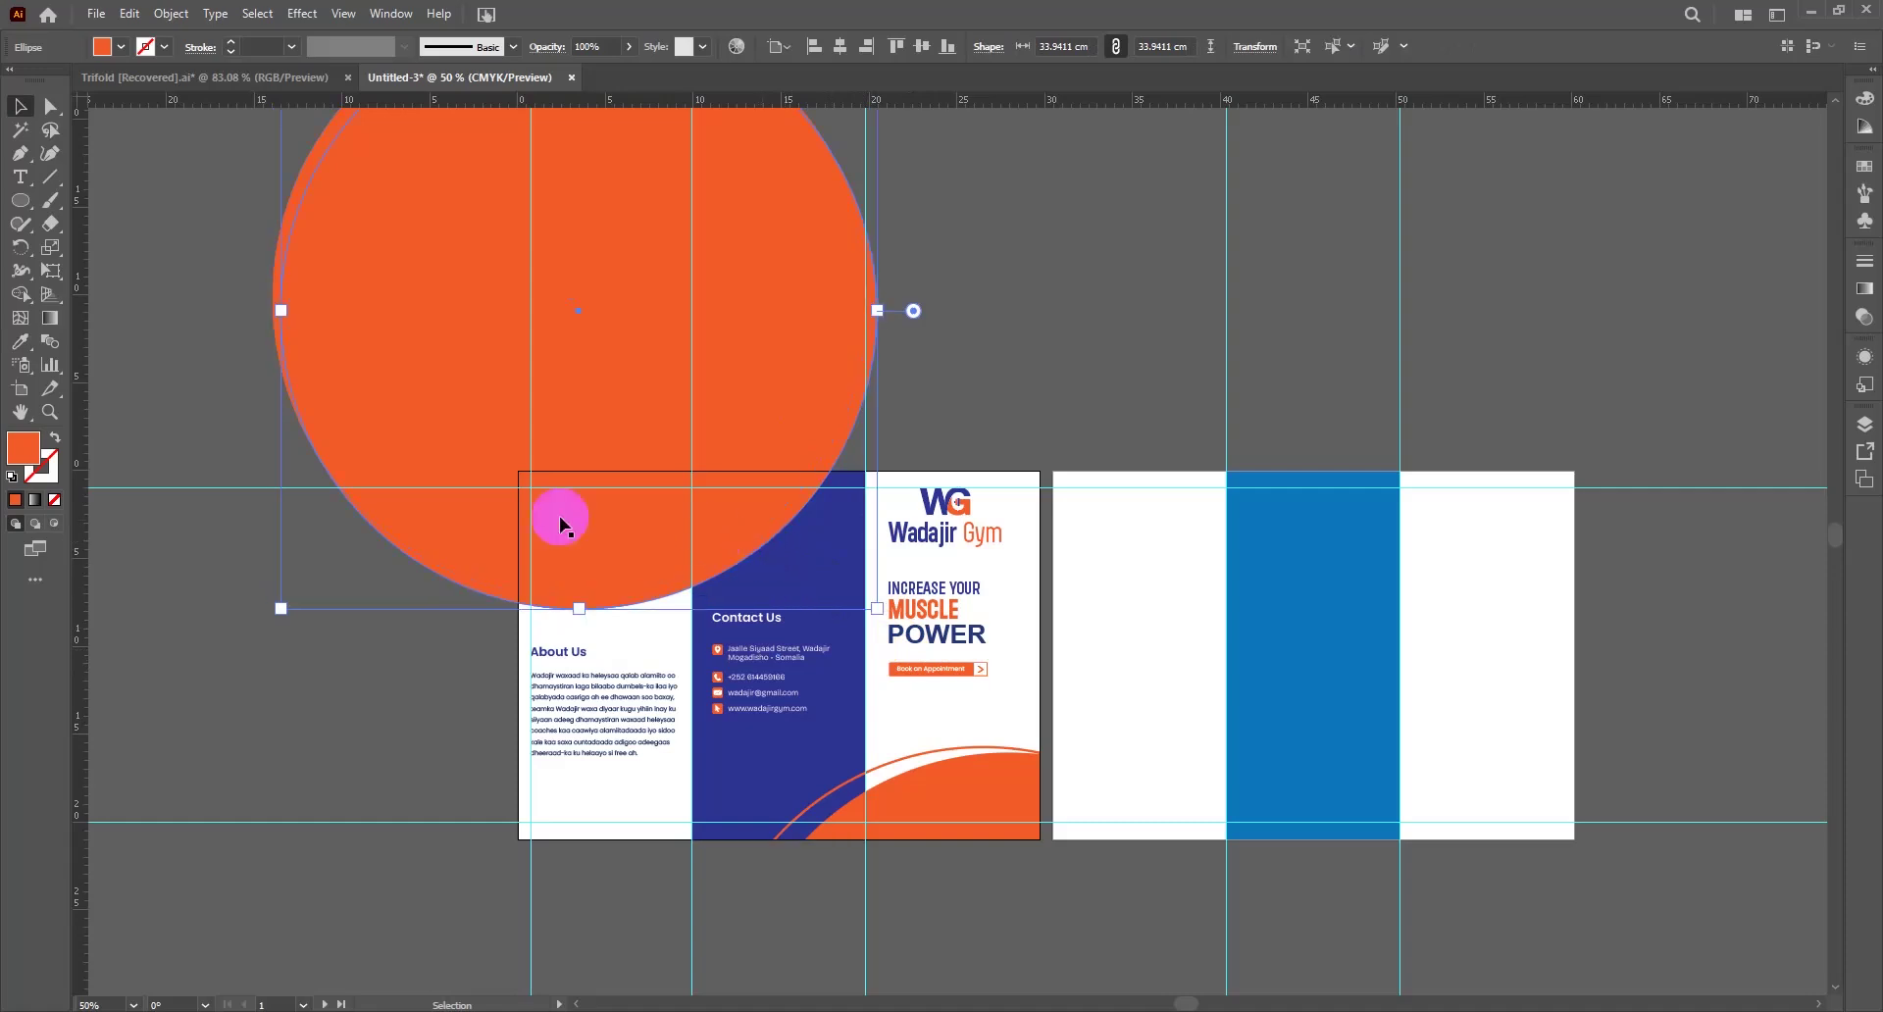
pyautogui.click(55, 438)
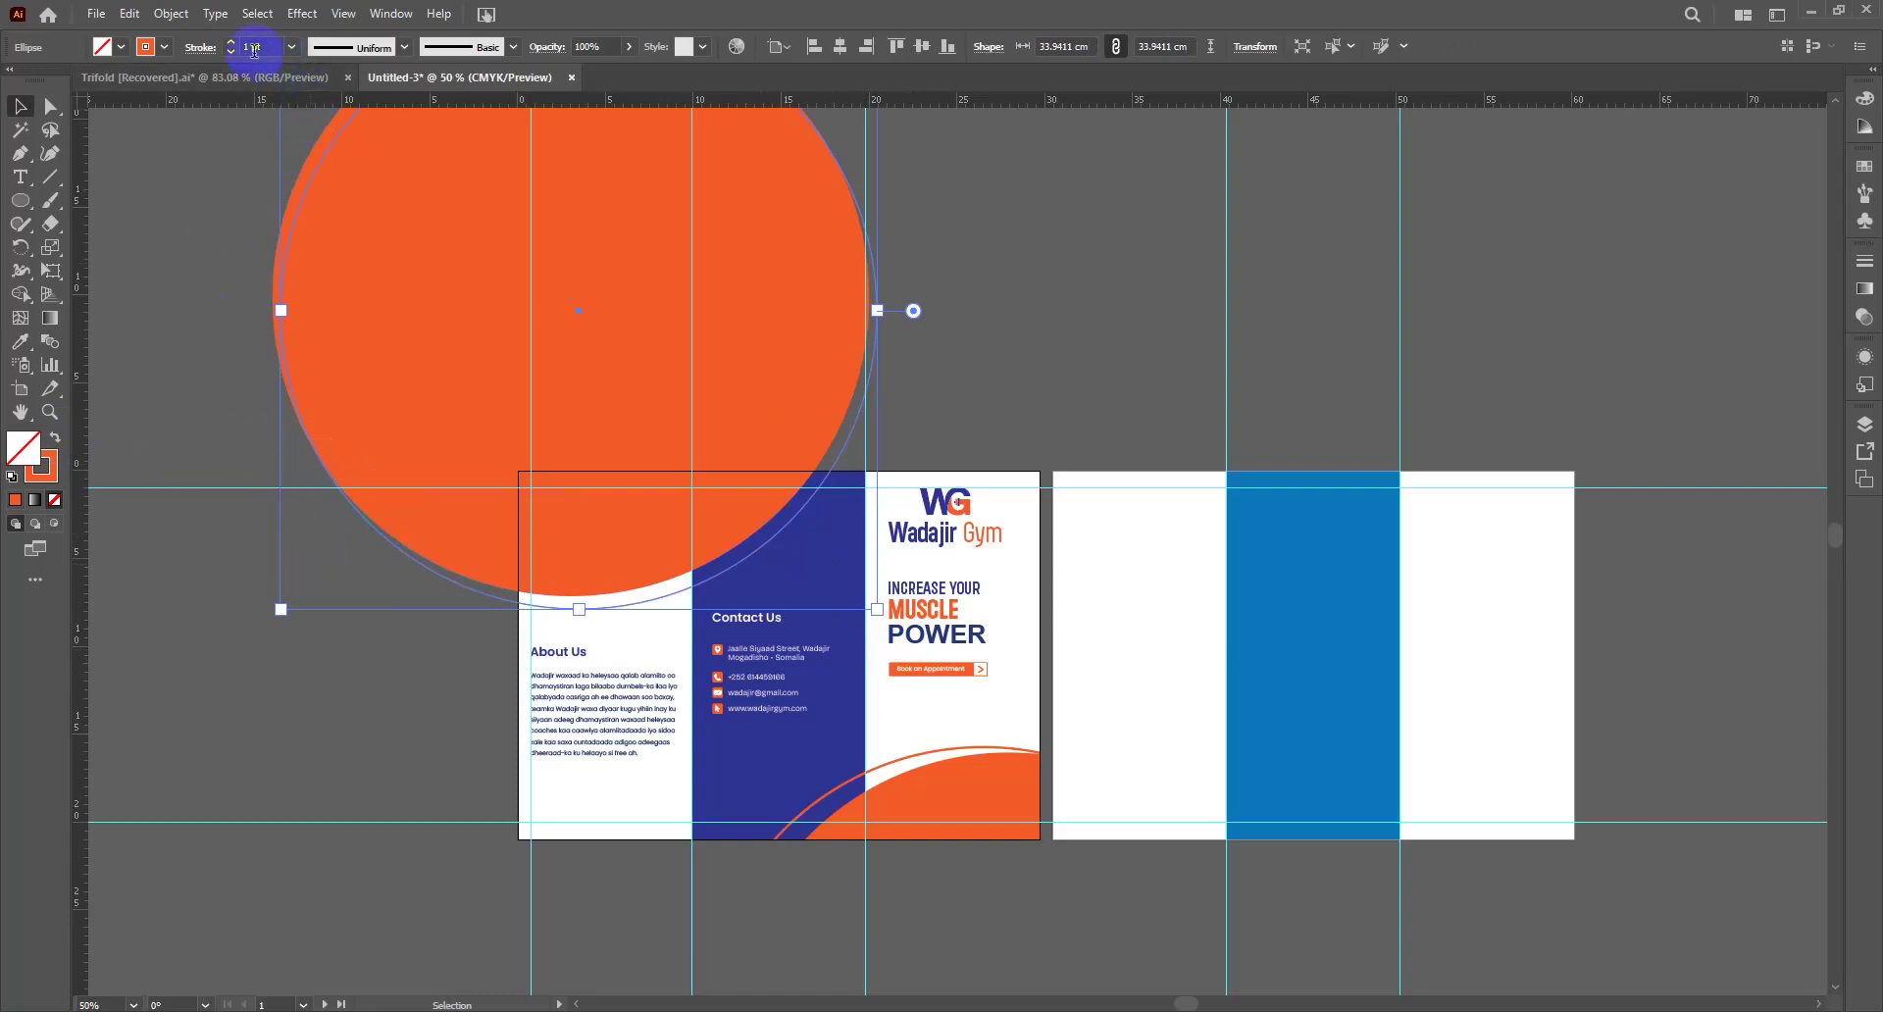
pyautogui.click(183, 181)
# Try to place a duplicate of the filled orange circle slightly higher
pyautogui.moveTo(392, 429); pyautogui.dragTo(575, 471)
pyautogui.click(580, 559)
pyautogui.moveTo(588, 556); pyautogui.dragTo(602, 545)
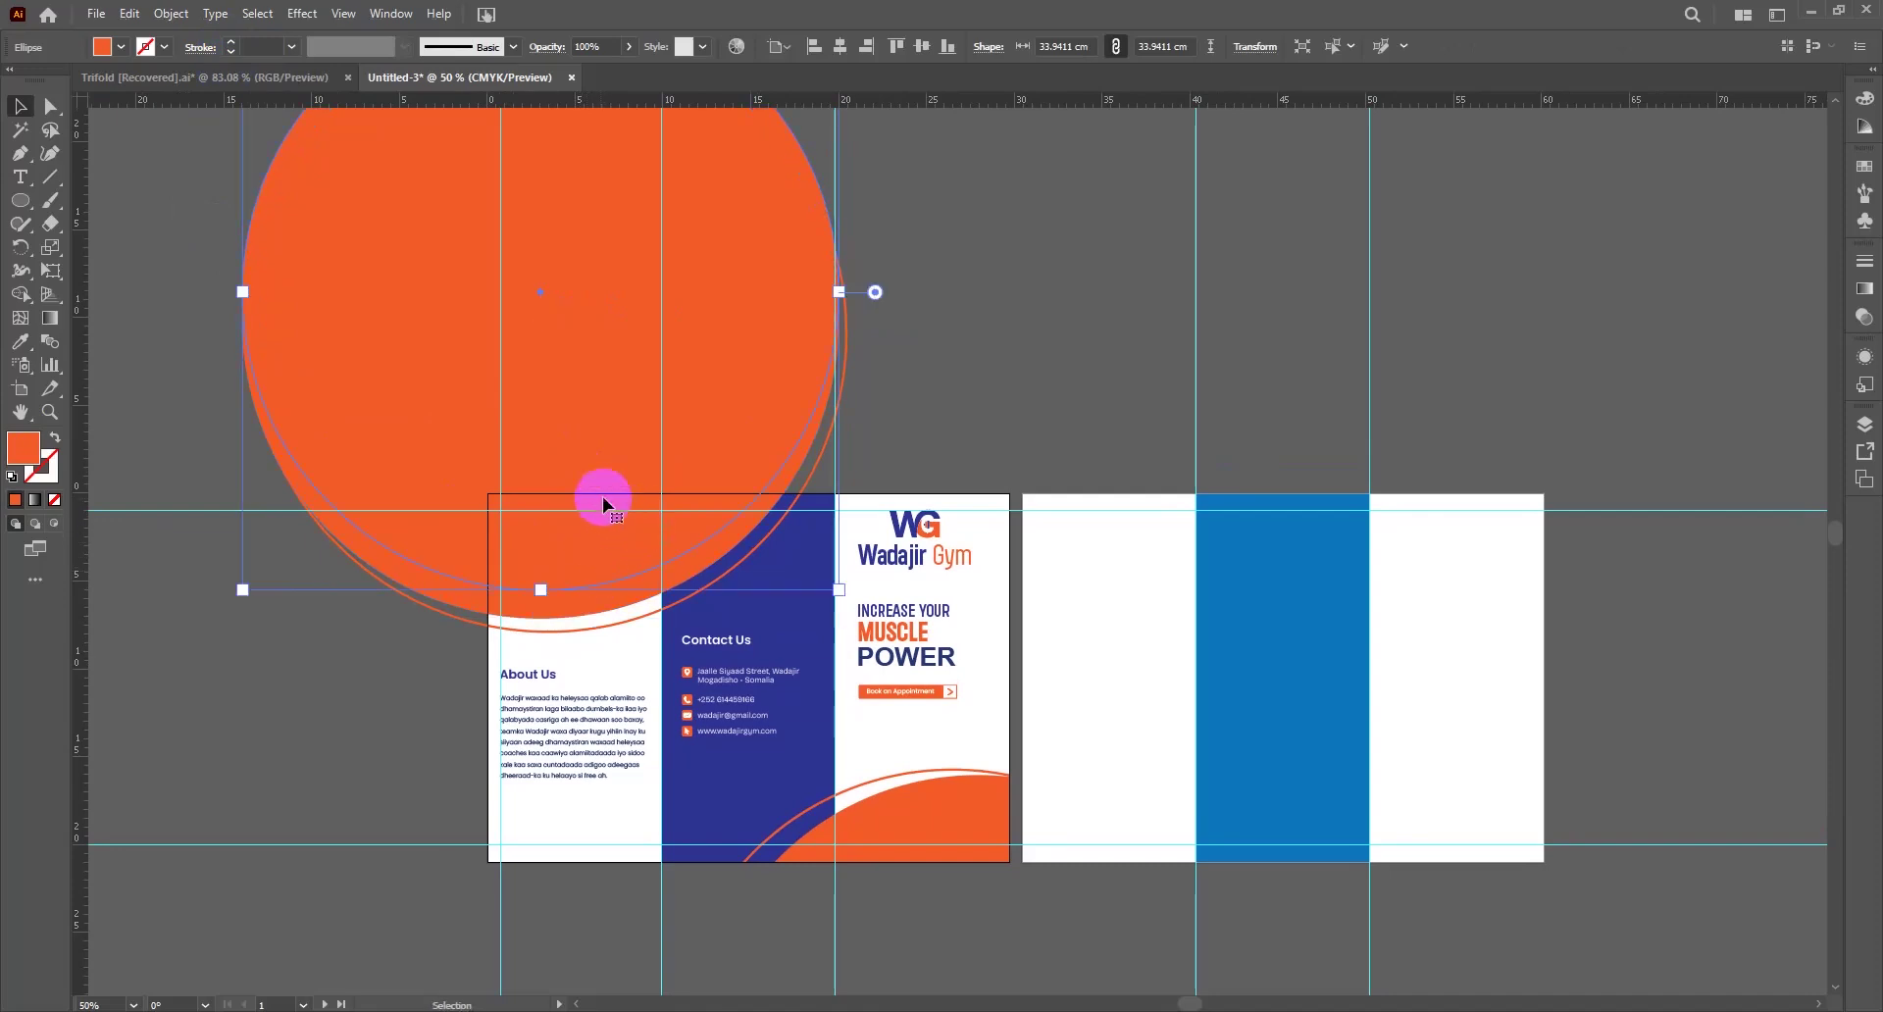
pyautogui.press('a')
pyautogui.moveTo(616, 506); pyautogui.dragTo(606, 510)
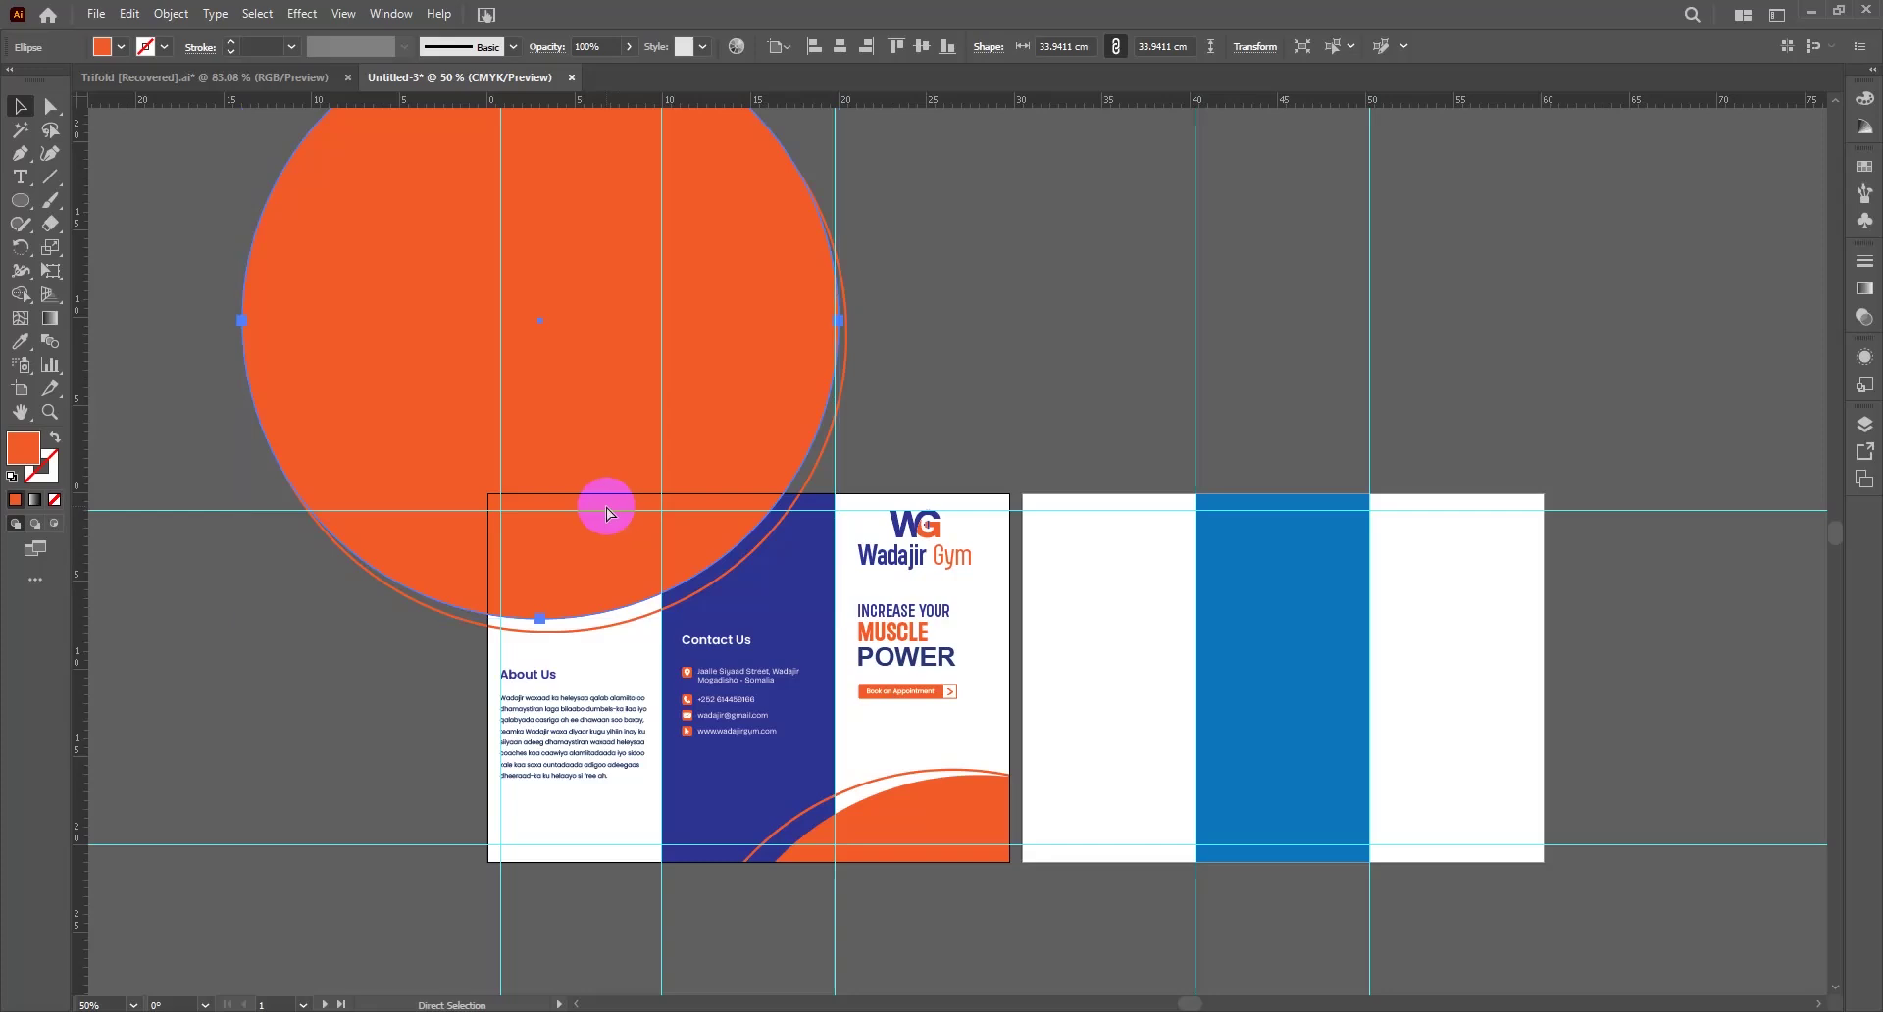
# Add a concentric copy of the filled circle scaled to about 32.3 cm, and shift the orange outline circle slightly to the left
pyautogui.press('v')
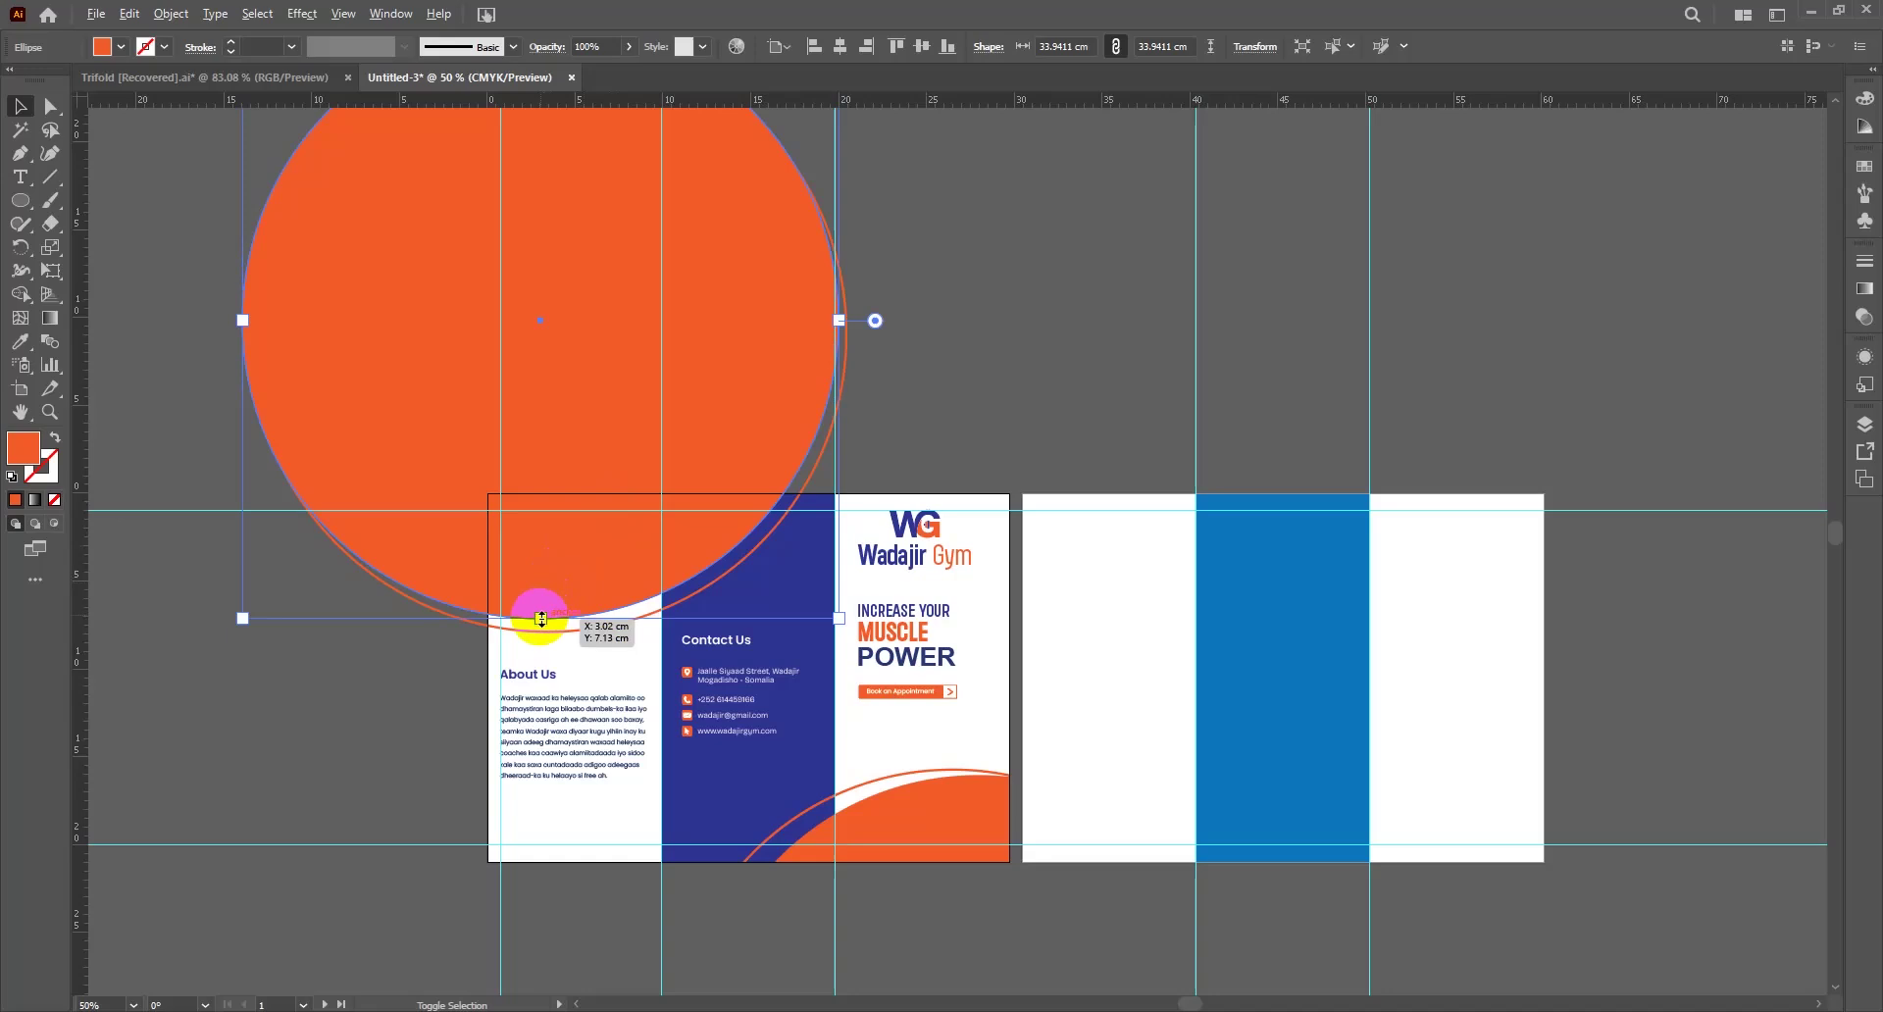
pyautogui.moveTo(539, 619); pyautogui.dragTo(421, 631)
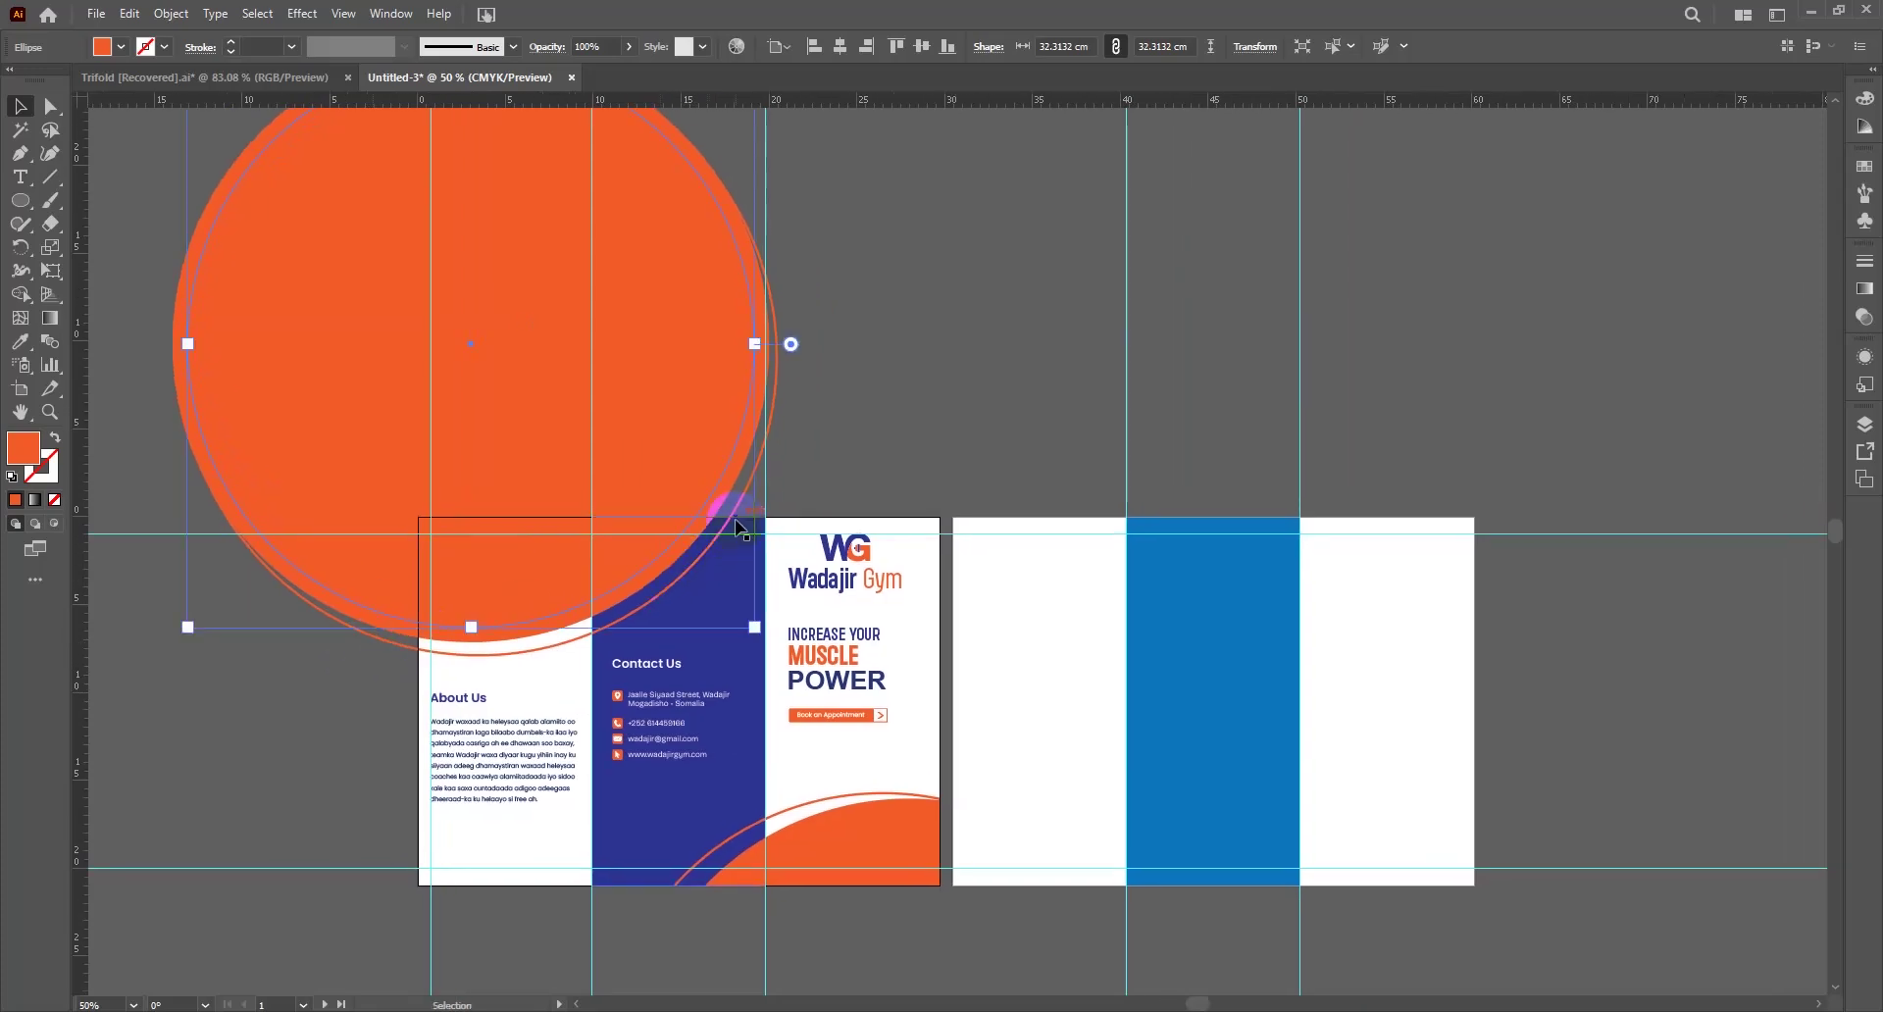
pyautogui.moveTo(736, 518); pyautogui.dragTo(715, 511)
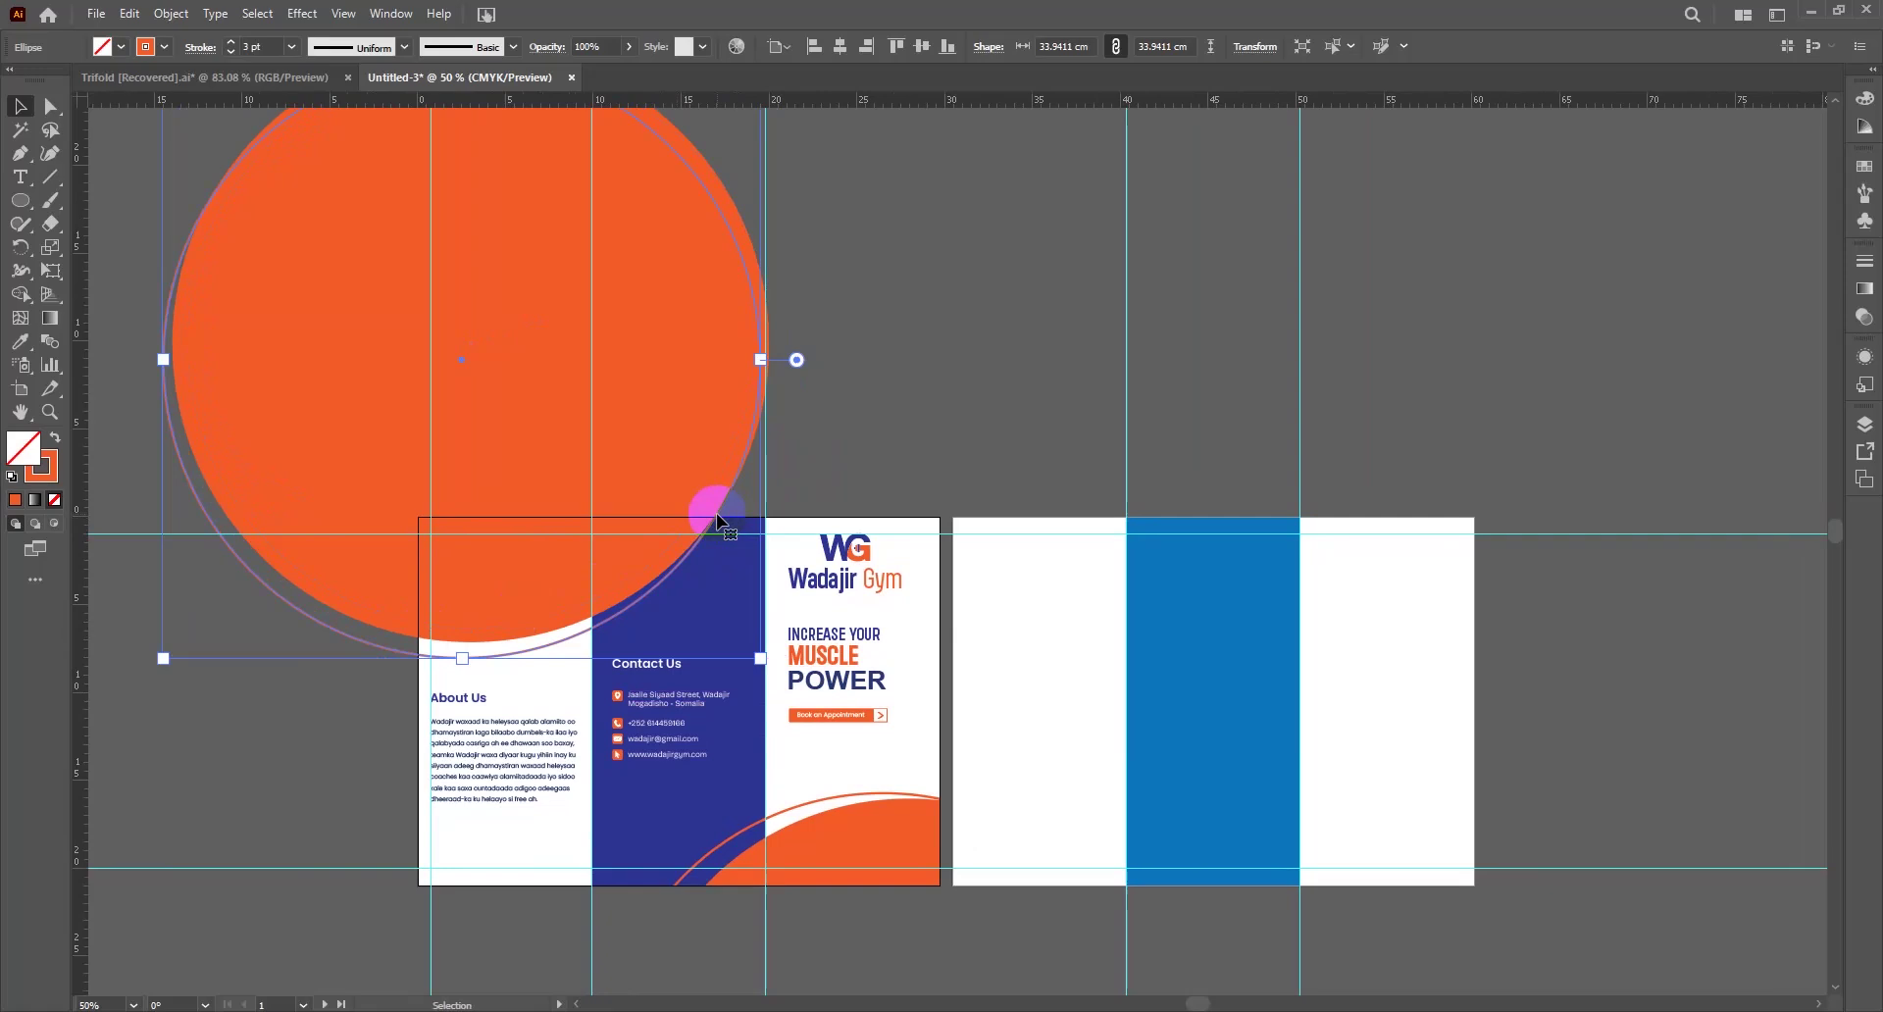
pyautogui.click(397, 699)
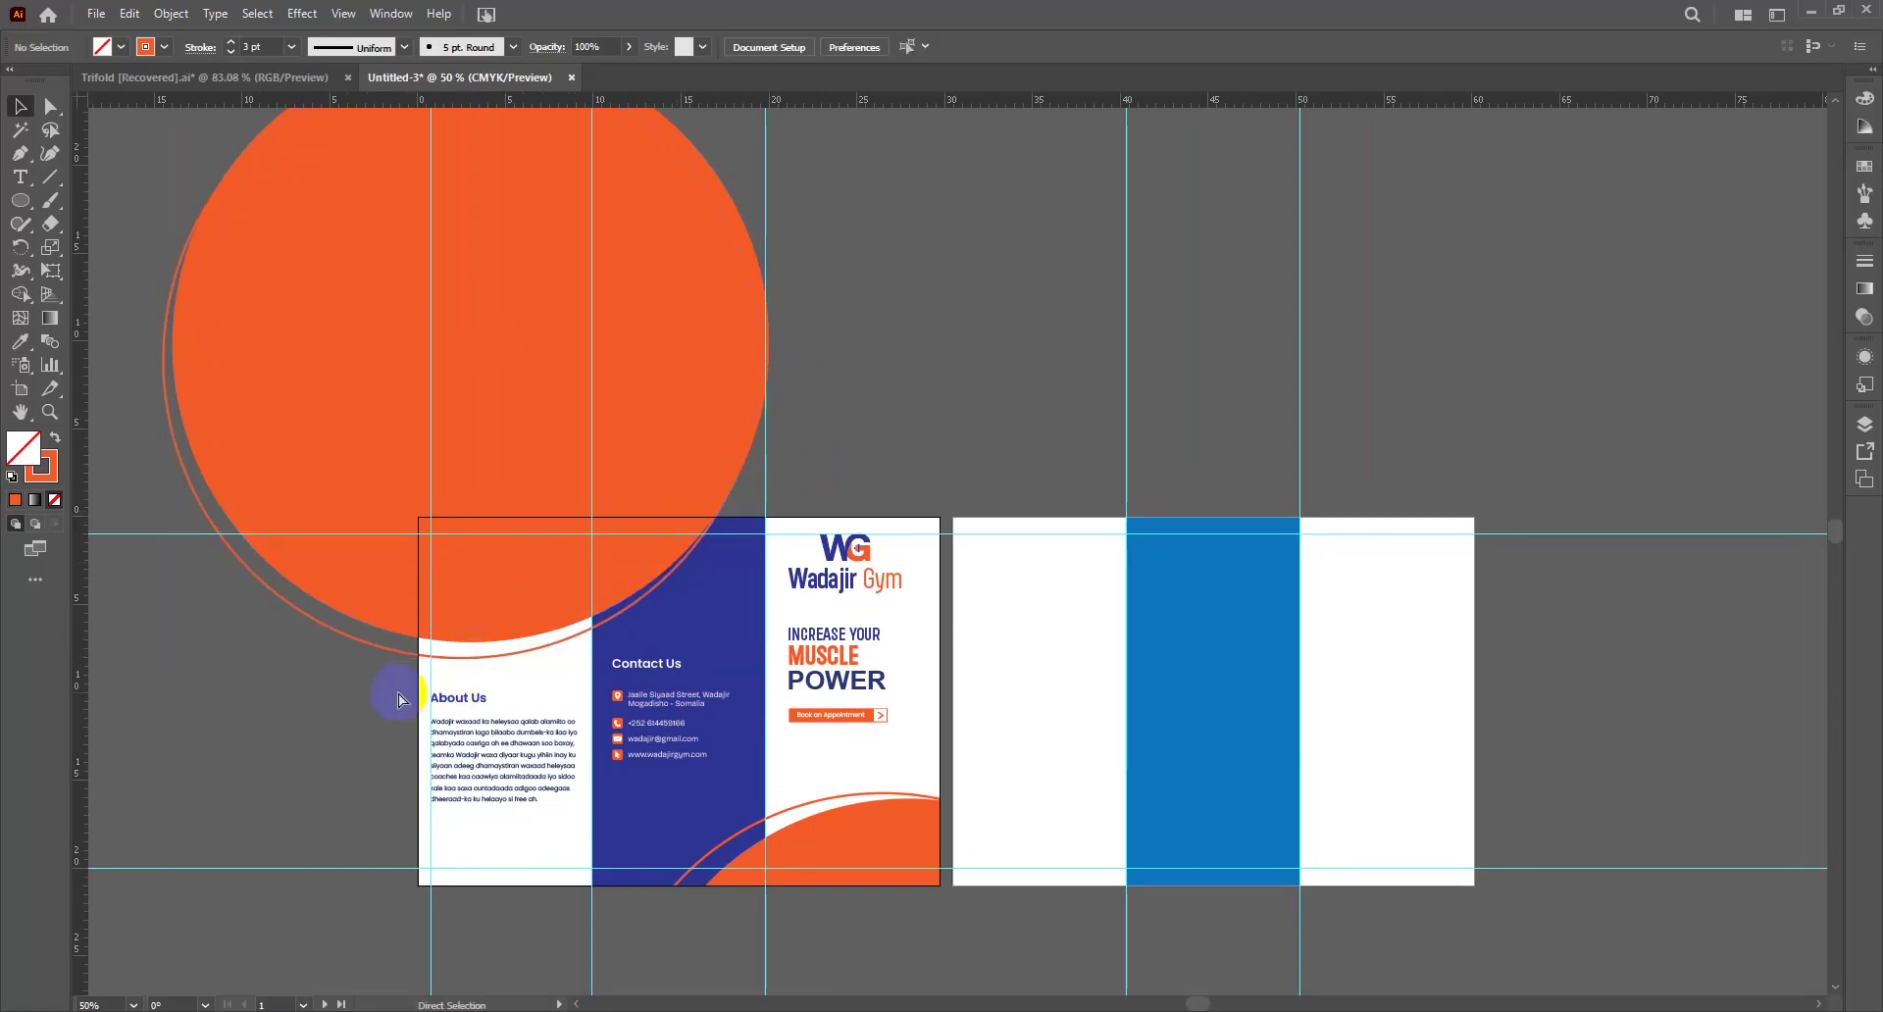
# Recolour the smaller front circle at the first page's upper-left with the dark blue of the Contact Us panel
pyautogui.hotkey('ctrl', '0')
pyautogui.scroll(2, 510, 434)
pyautogui.hscroll(2, 510, 434)
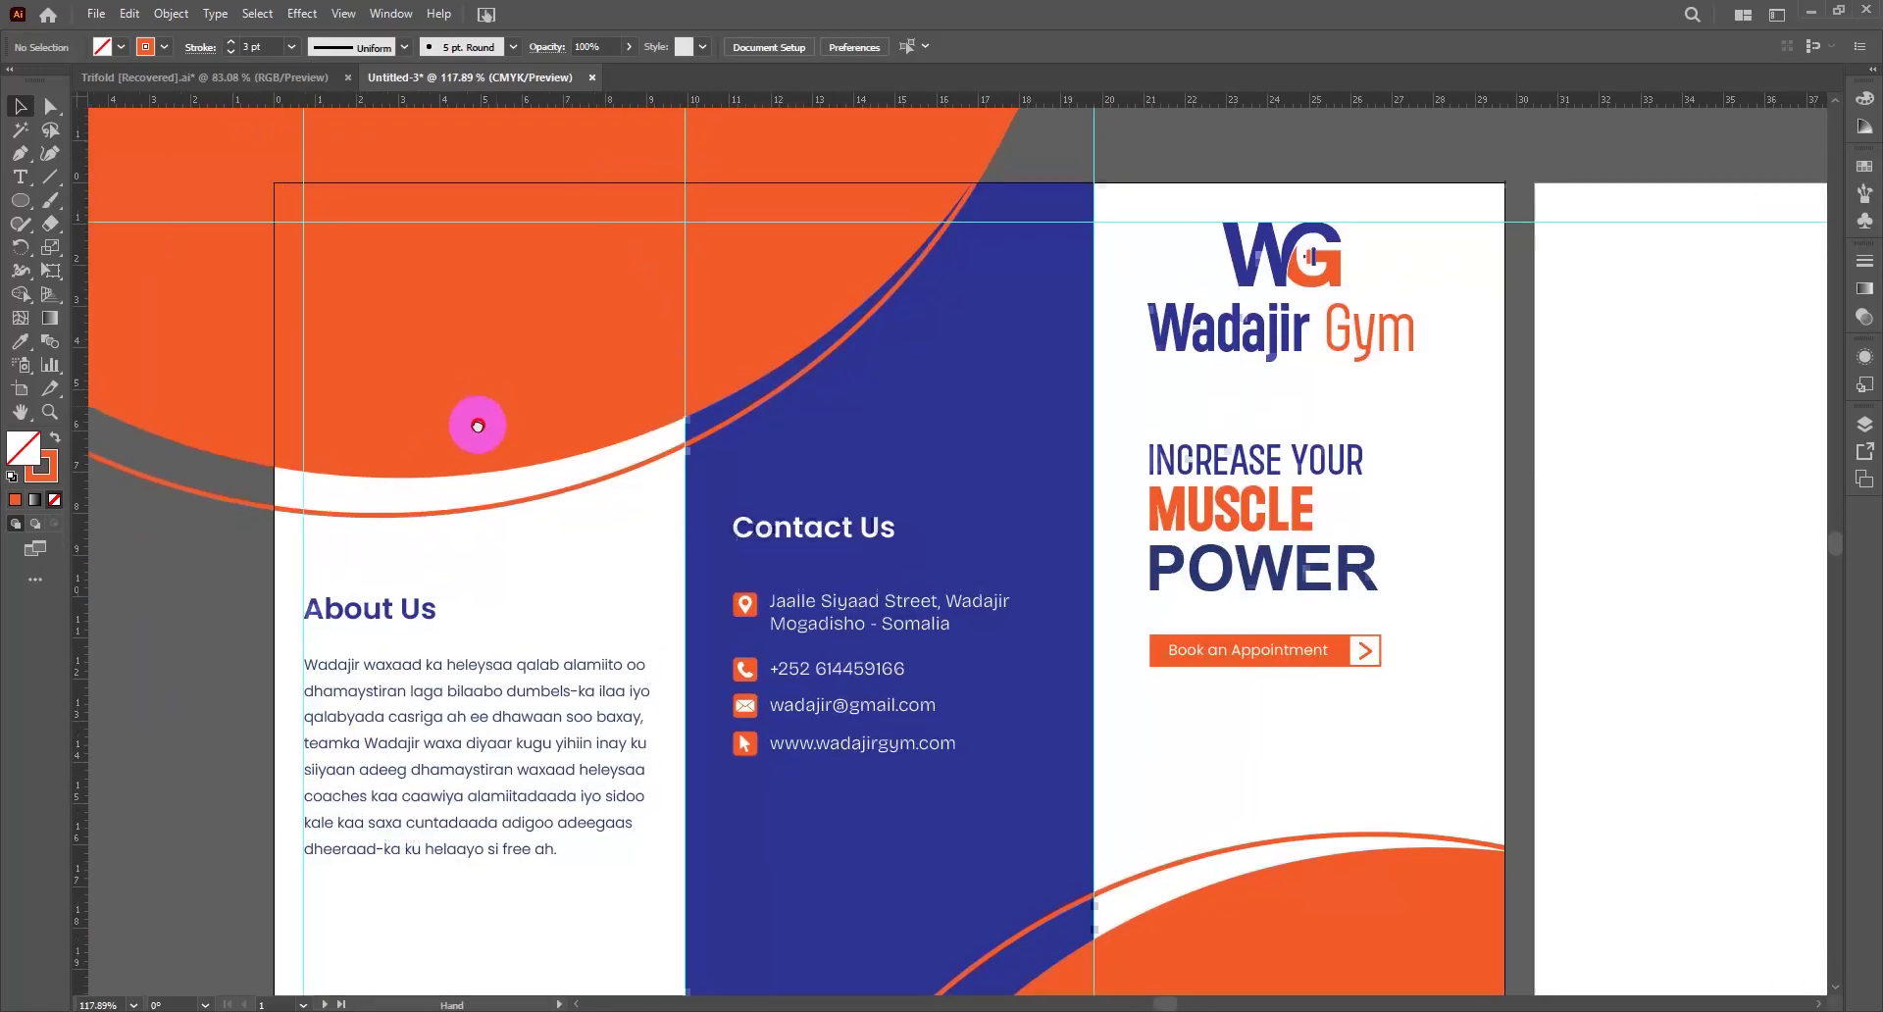
pyautogui.click(486, 336)
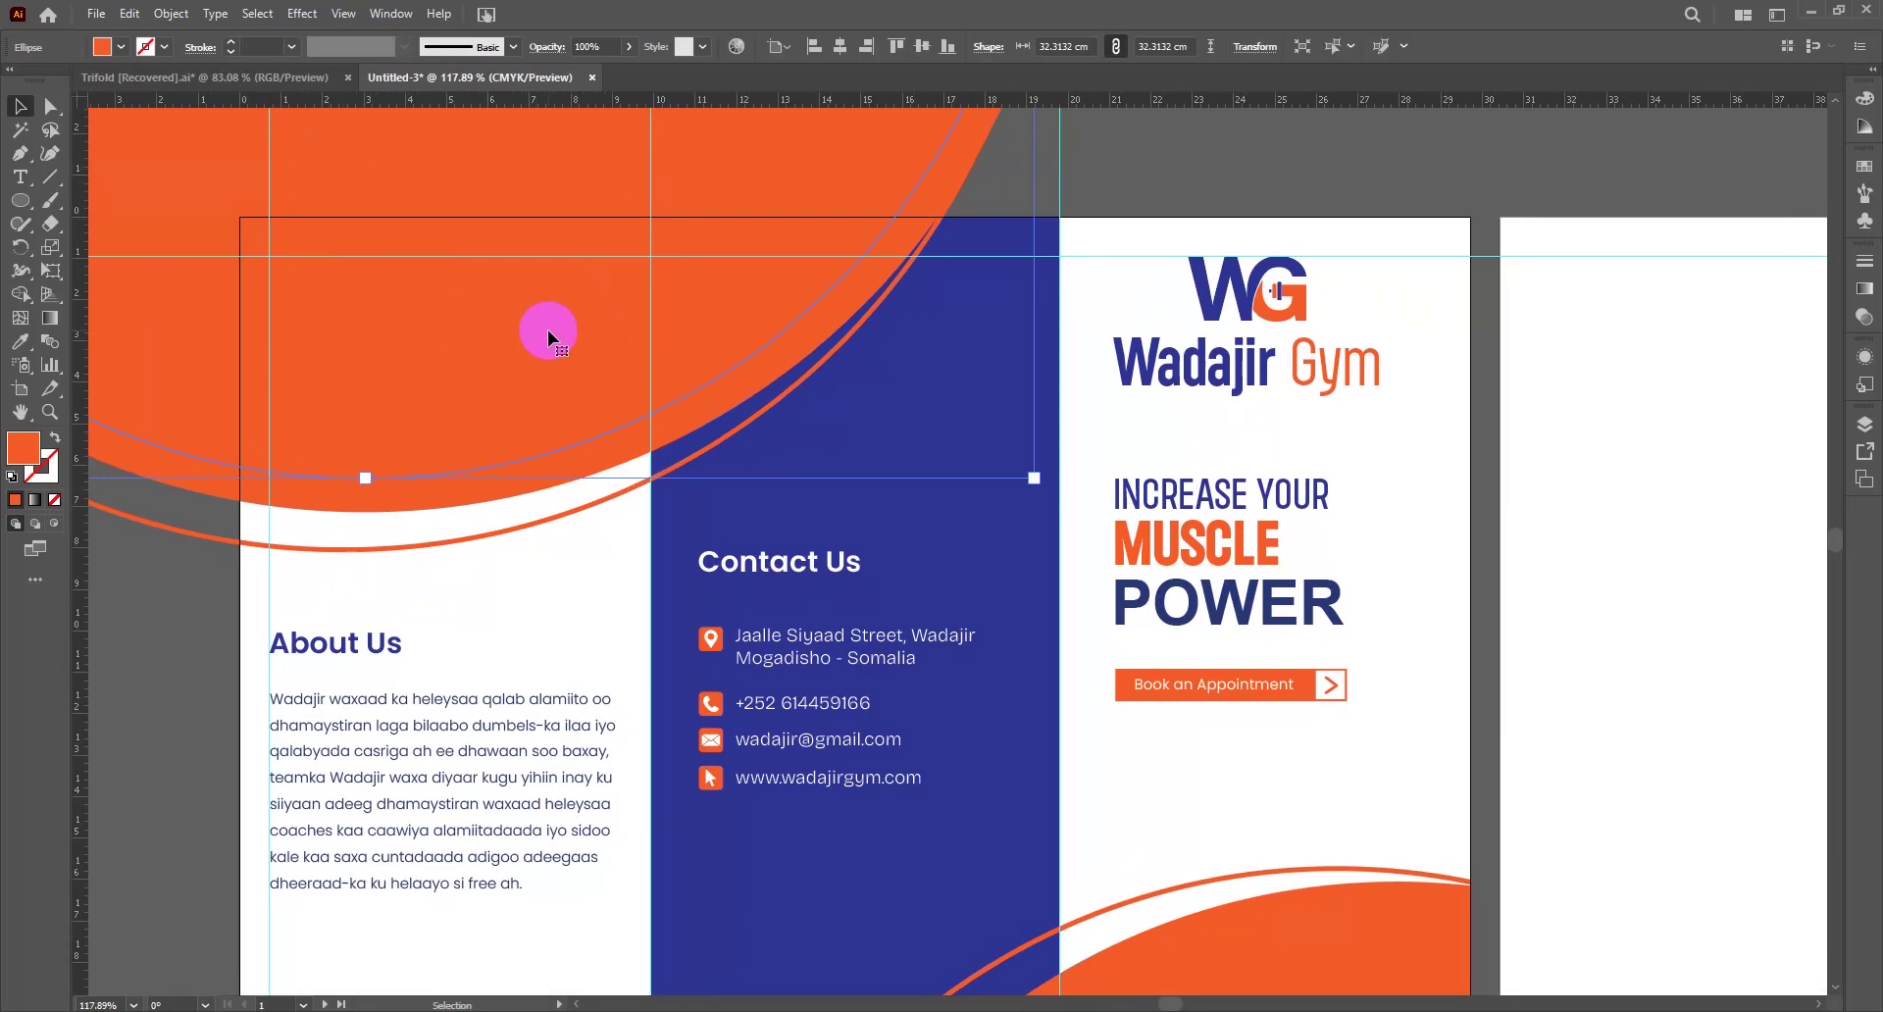
pyautogui.press('i')
pyautogui.click(874, 429)
pyautogui.press('v')
pyautogui.click(551, 565)
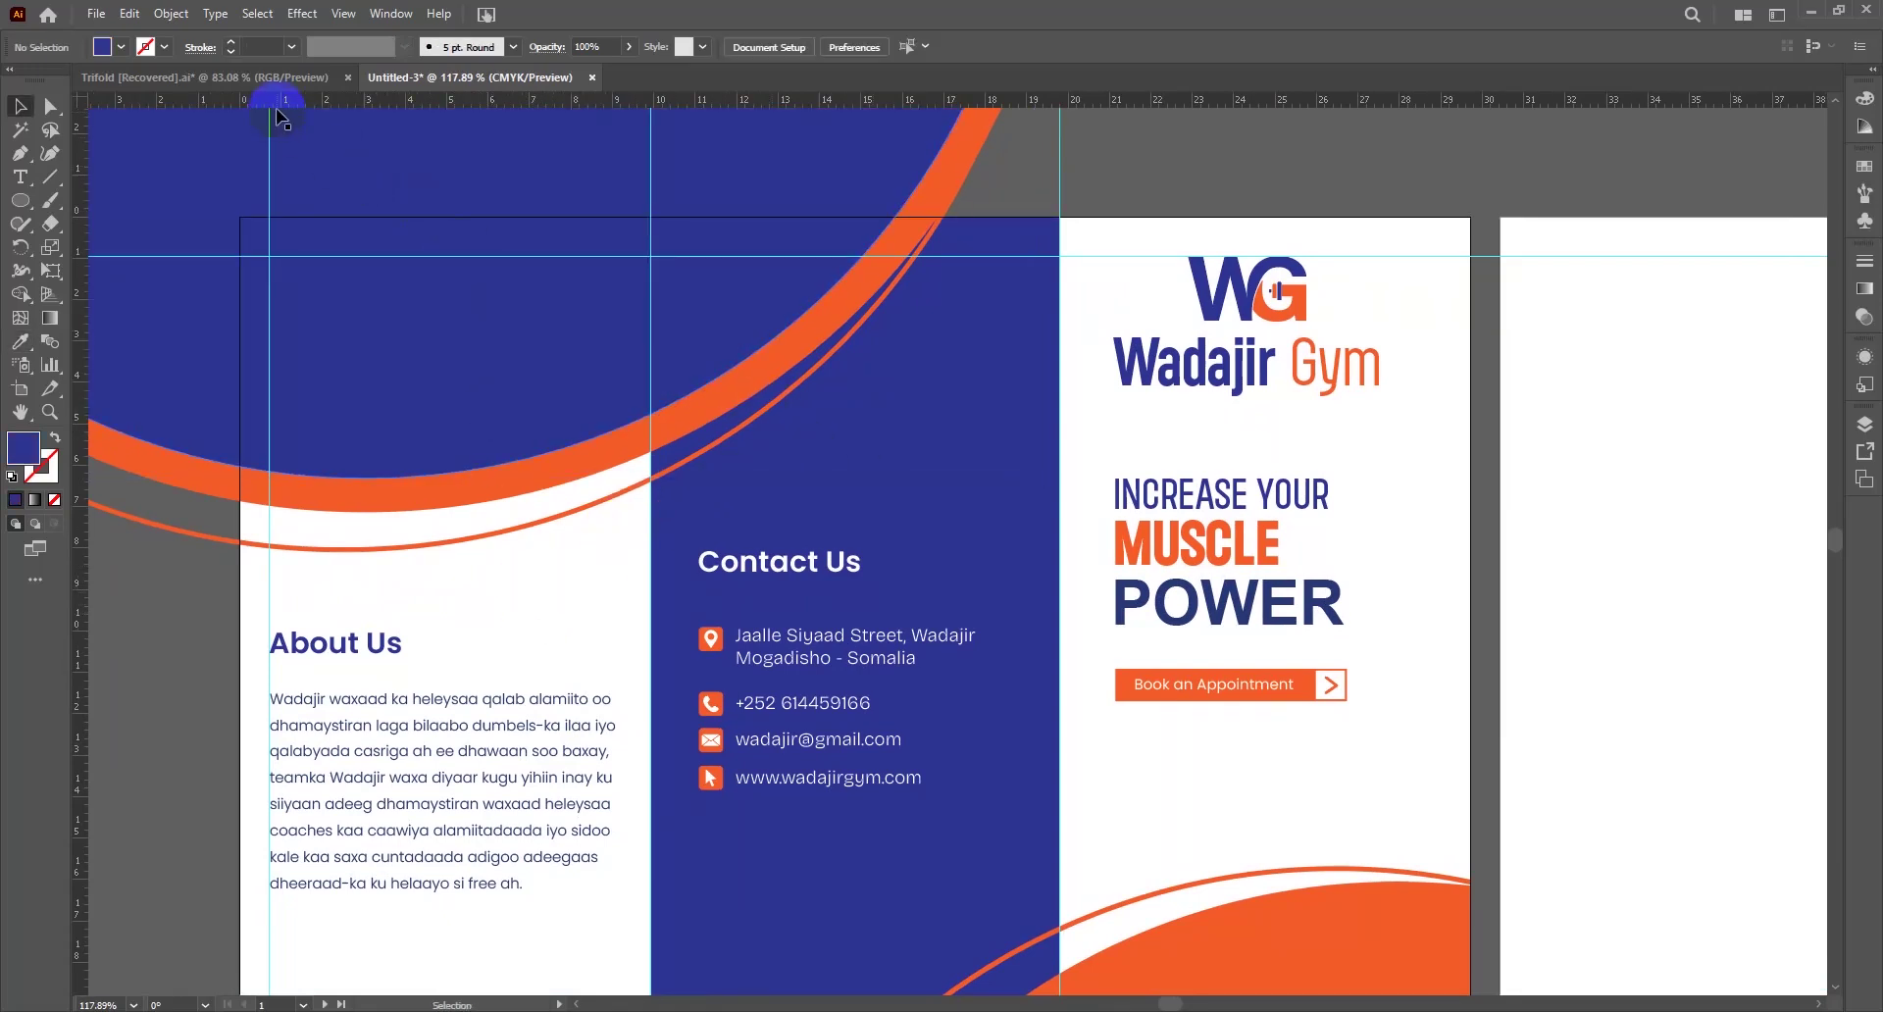
# Turn on Trim View to hide artwork outside the artboards, and check the photo arrangement in the Trifold reference
pyautogui.click(347, 17)
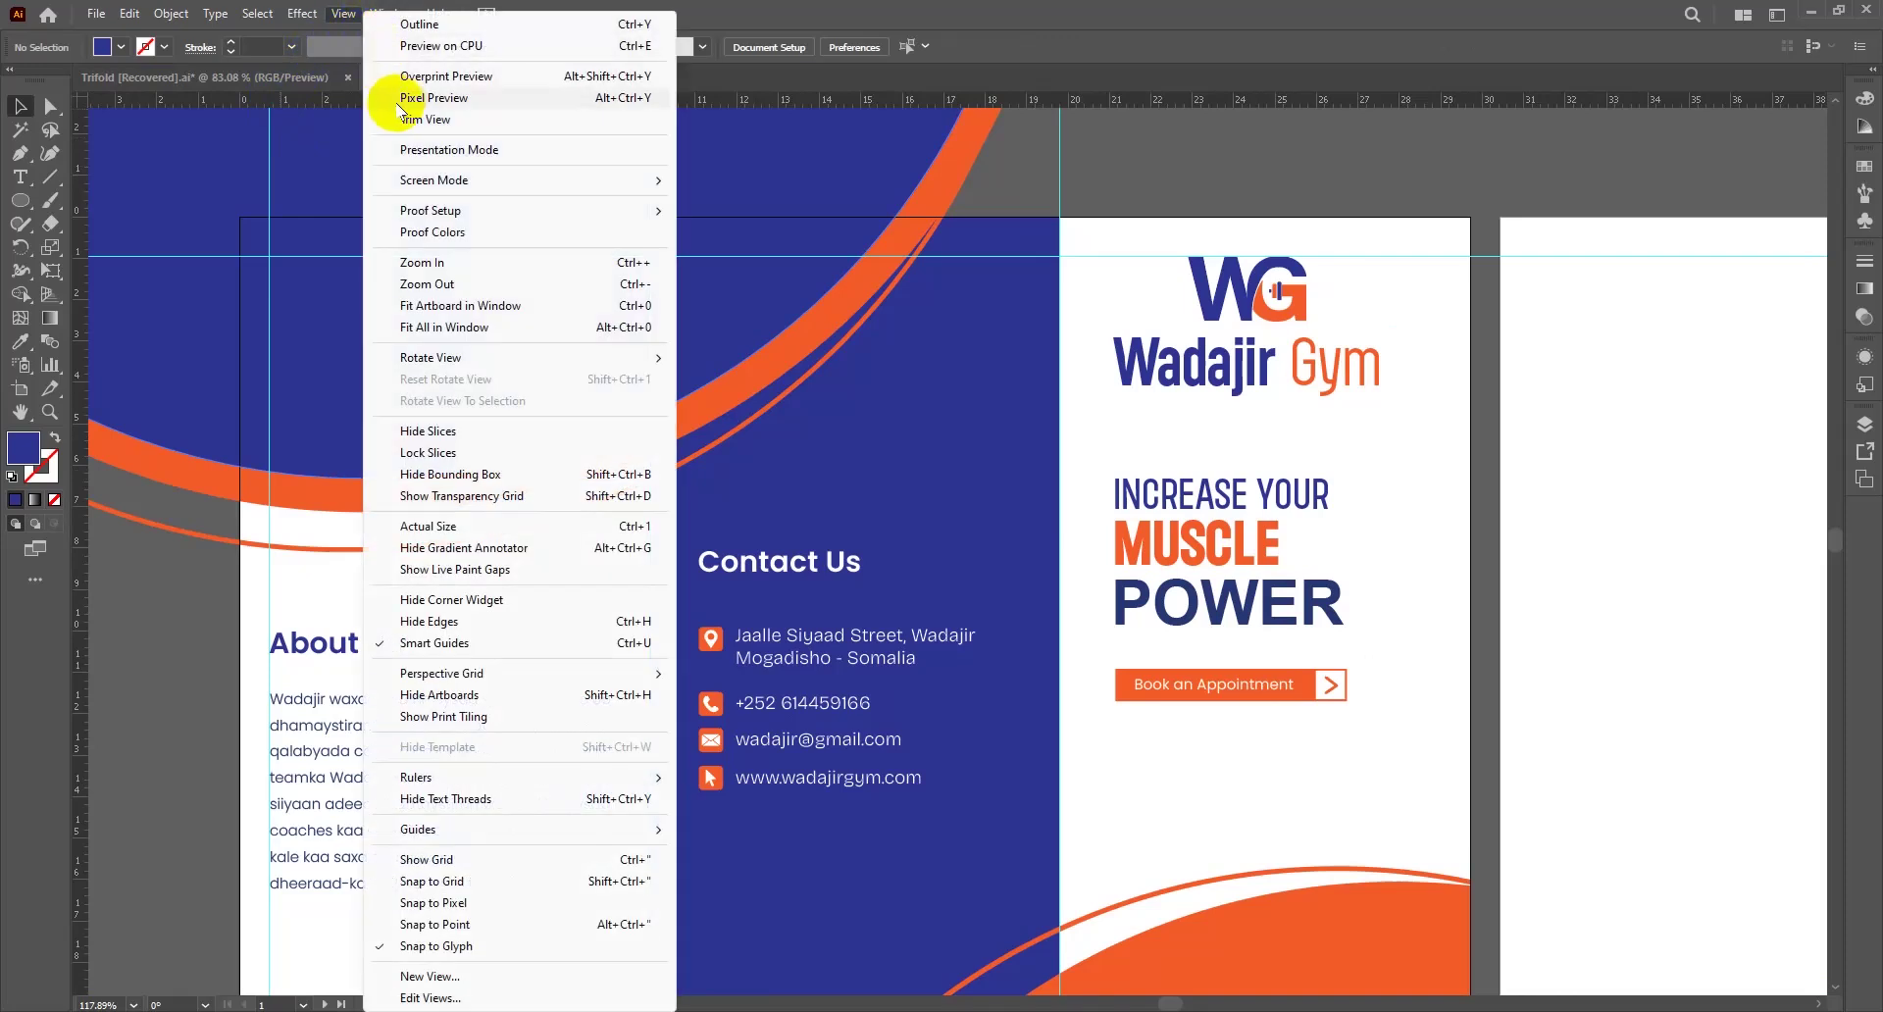
pyautogui.click(466, 114)
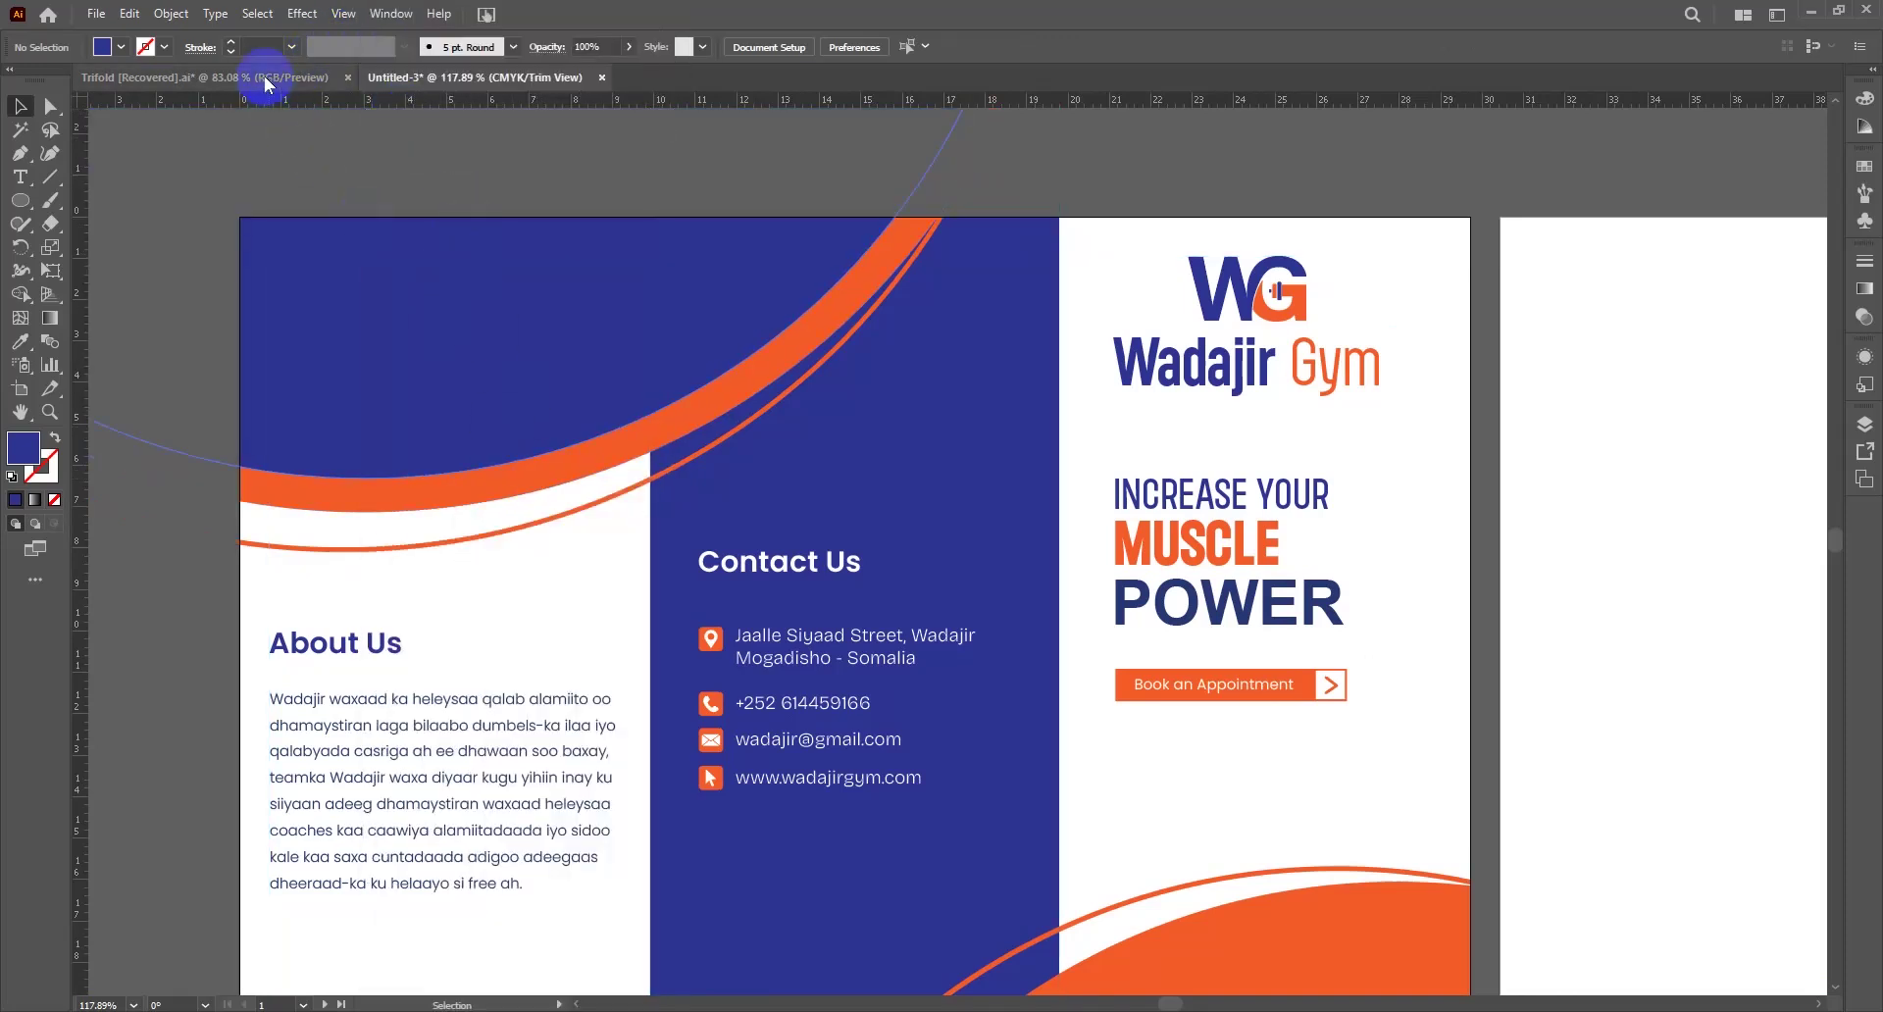
pyautogui.click(265, 78)
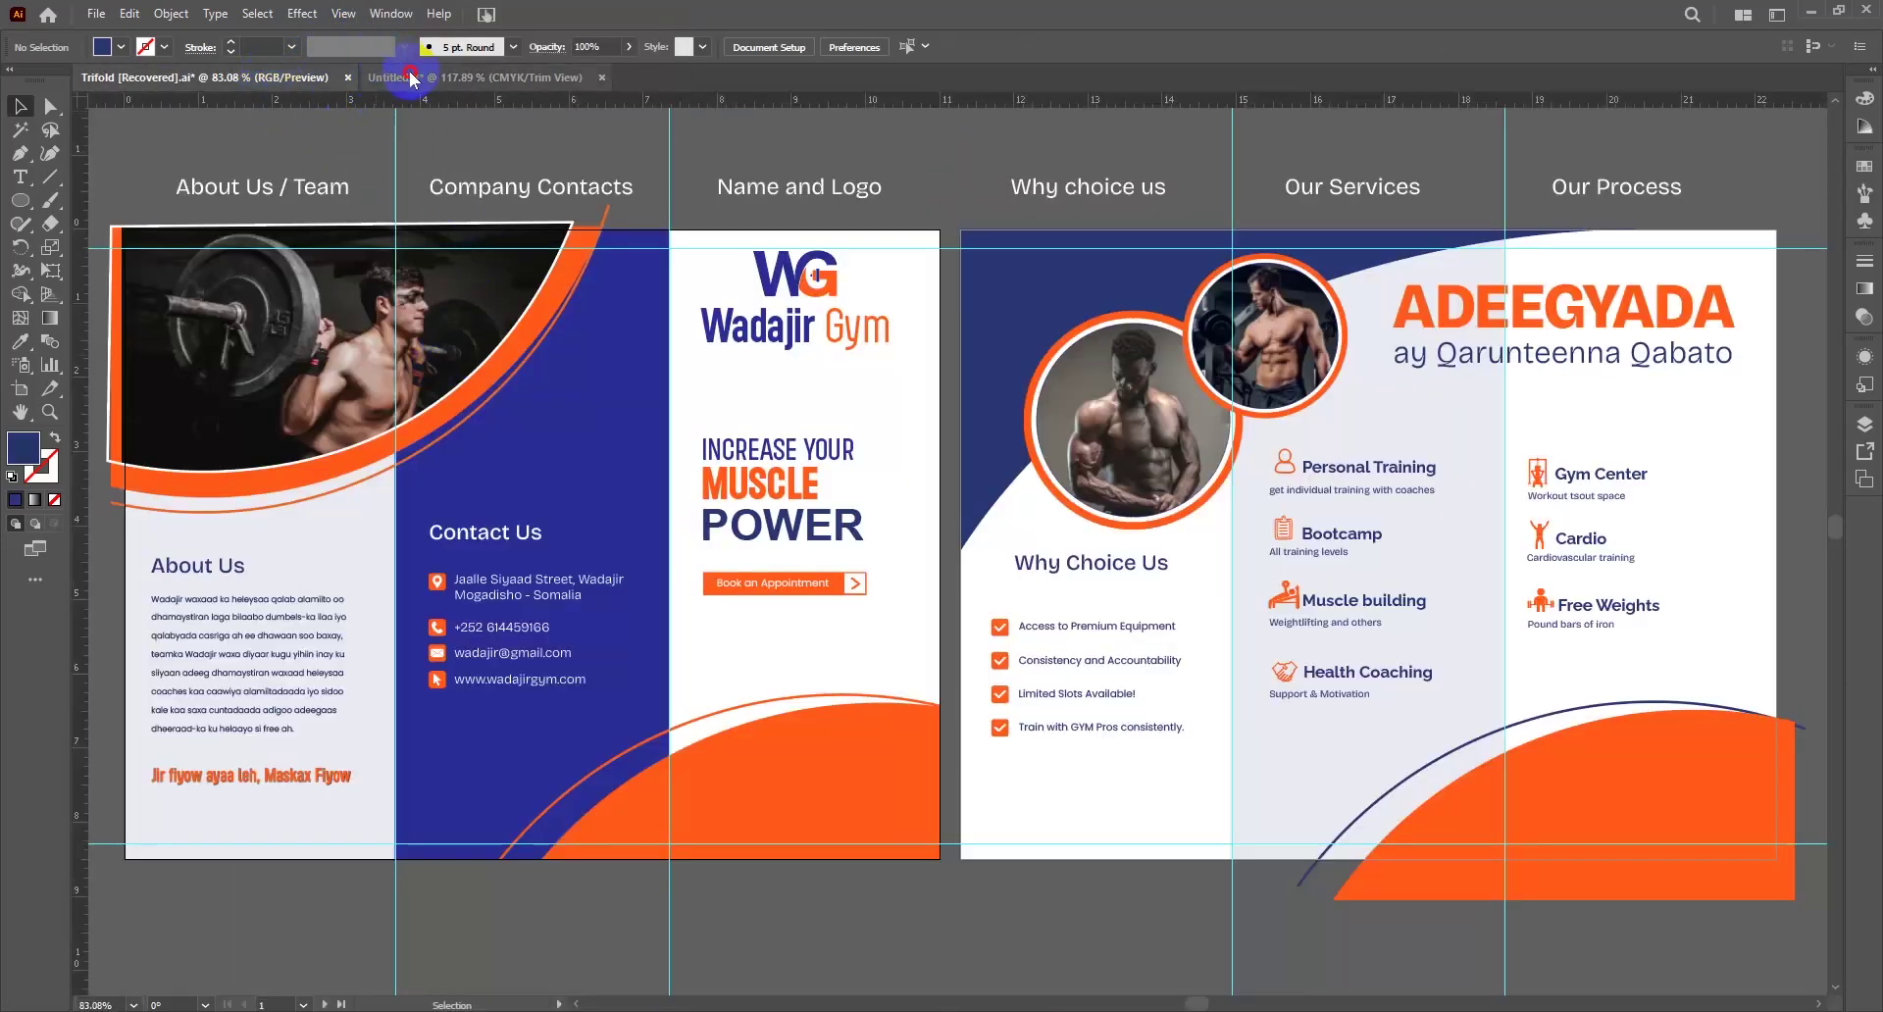
pyautogui.click(410, 78)
# Place the squatting athlete photo 4.jpg, scale it to about 15.6 cm wide and position it over the blue circle
pyautogui.click(453, 307)
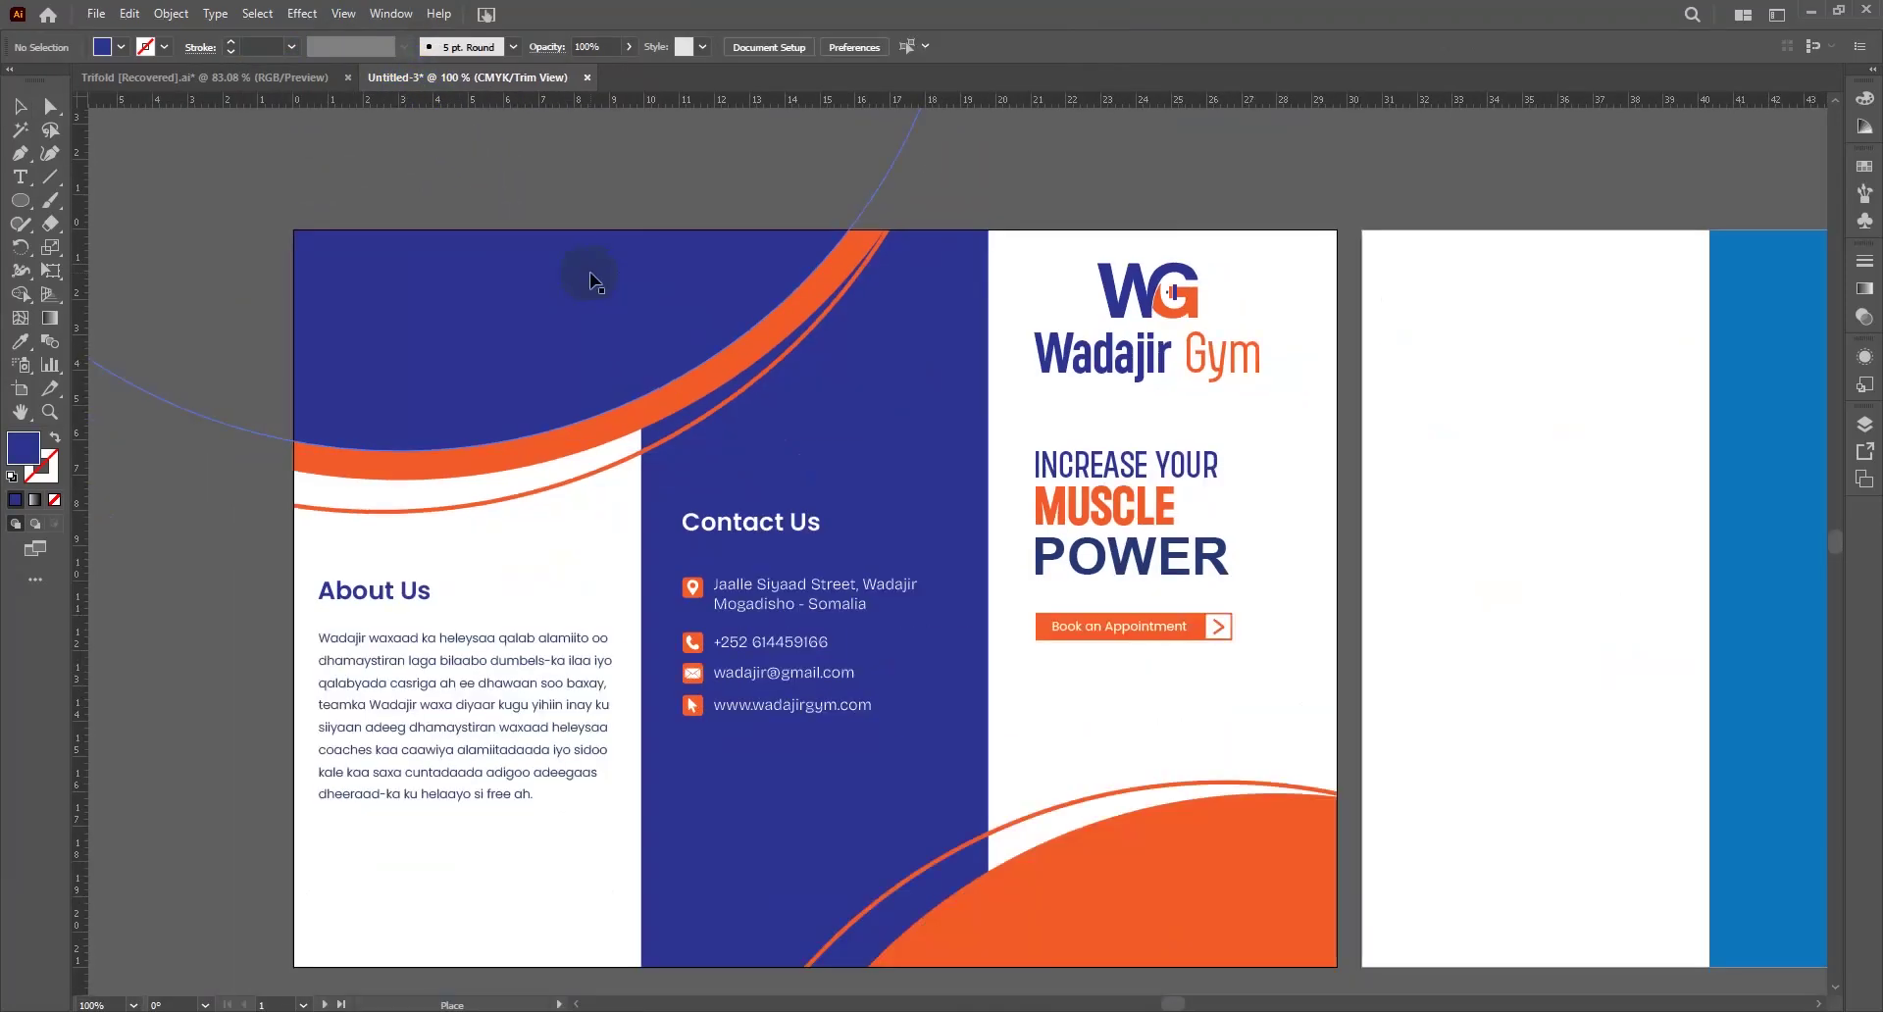
pyautogui.hotkey('ctrl', '-')
pyautogui.moveTo(793, 500); pyautogui.dragTo(1109, 790)
pyautogui.moveTo(796, 542); pyautogui.dragTo(769, 455)
pyautogui.moveTo(732, 375); pyautogui.dragTo(750, 398)
pyautogui.moveTo(878, 734); pyautogui.dragTo(927, 719)
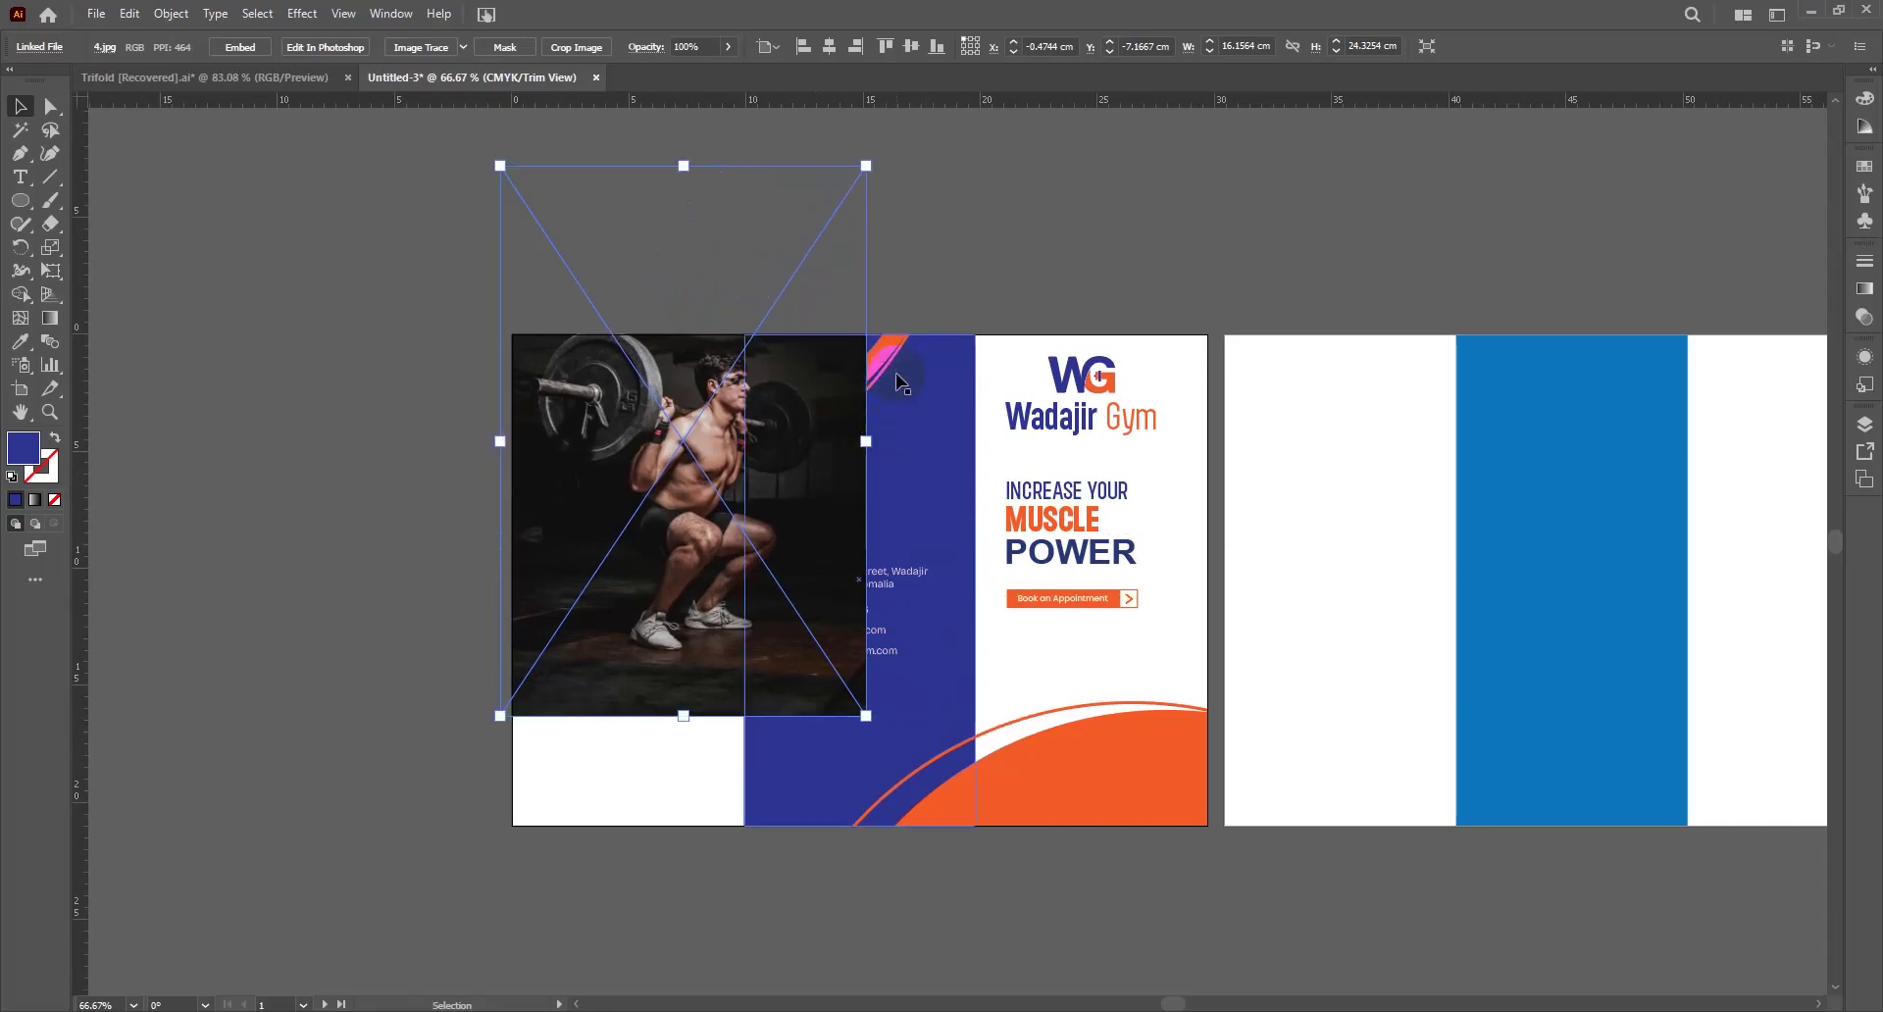
pyautogui.click(886, 352)
pyautogui.click(717, 361)
pyautogui.moveTo(675, 437); pyautogui.dragTo(680, 392)
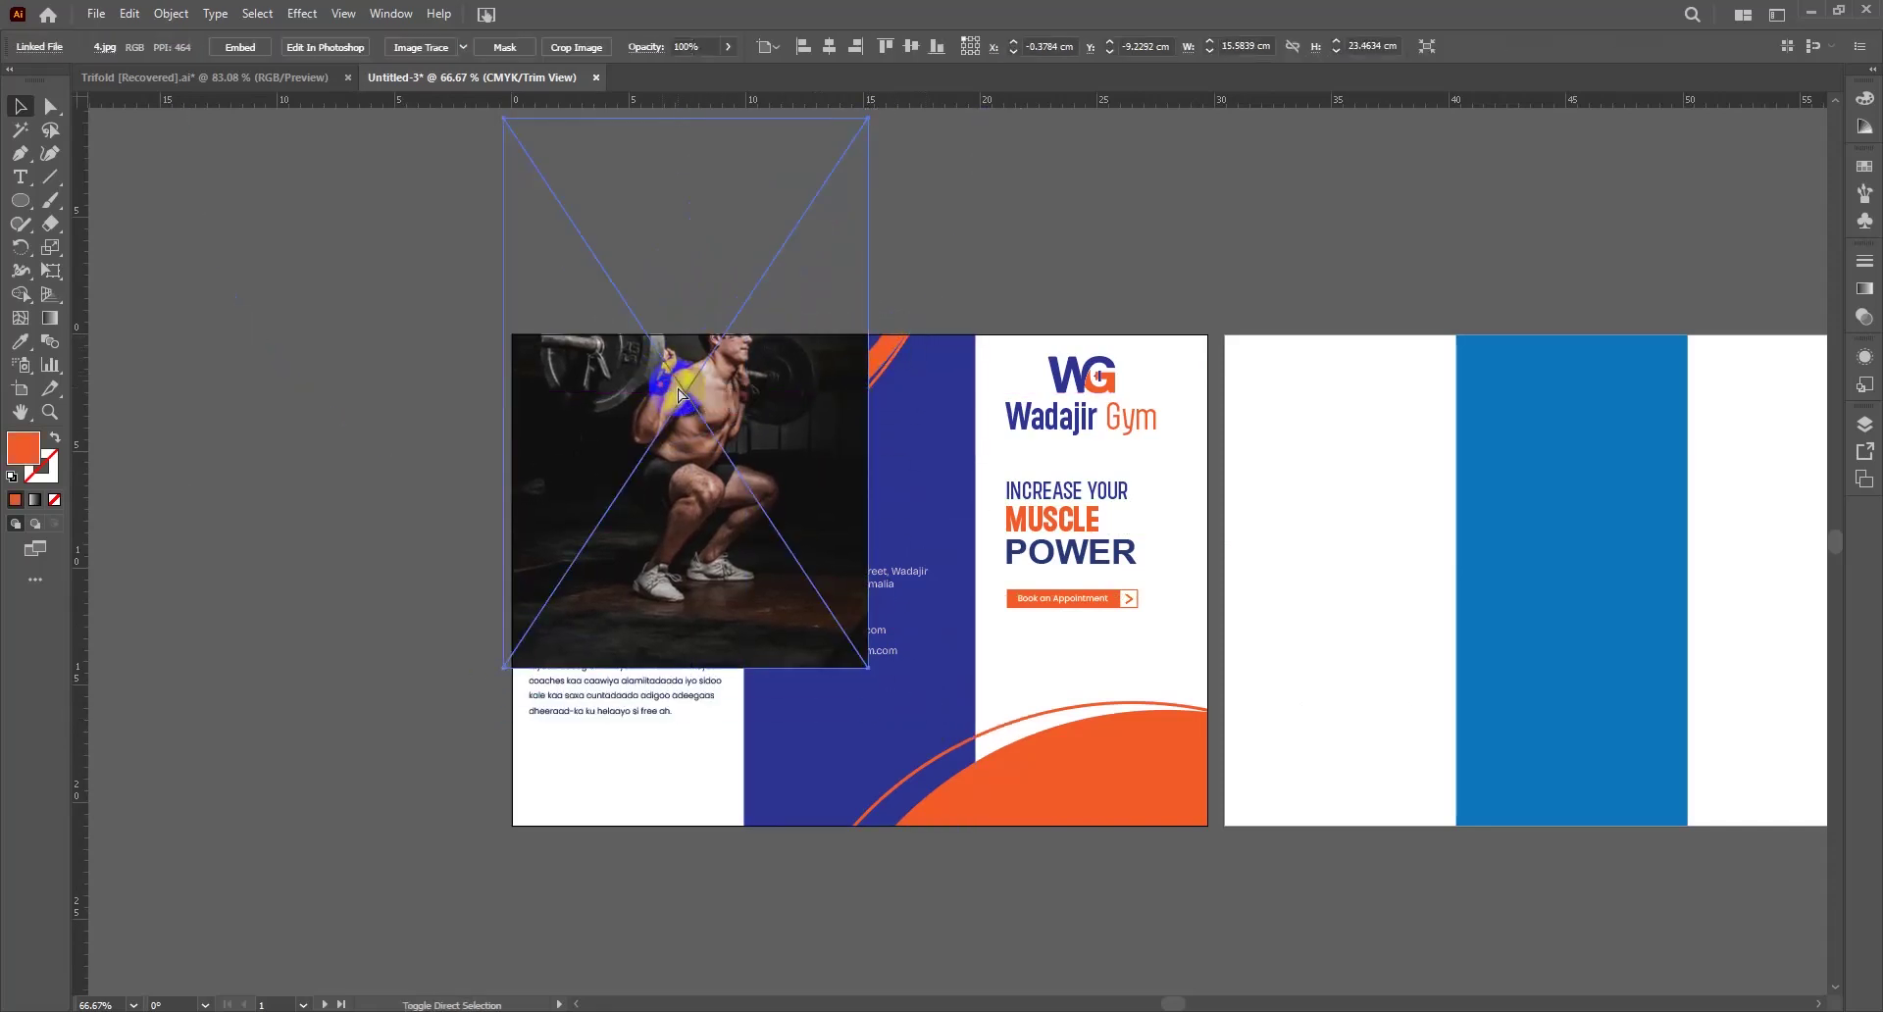
# Send the athlete photo to the back and clip it with the blue circle using a clipping mask
pyautogui.hotkey('ctrl', 'shift', '[')
pyautogui.click(611, 416)
pyautogui.keyDown('shift'); pyautogui.click(696, 567); pyautogui.keyUp('shift')
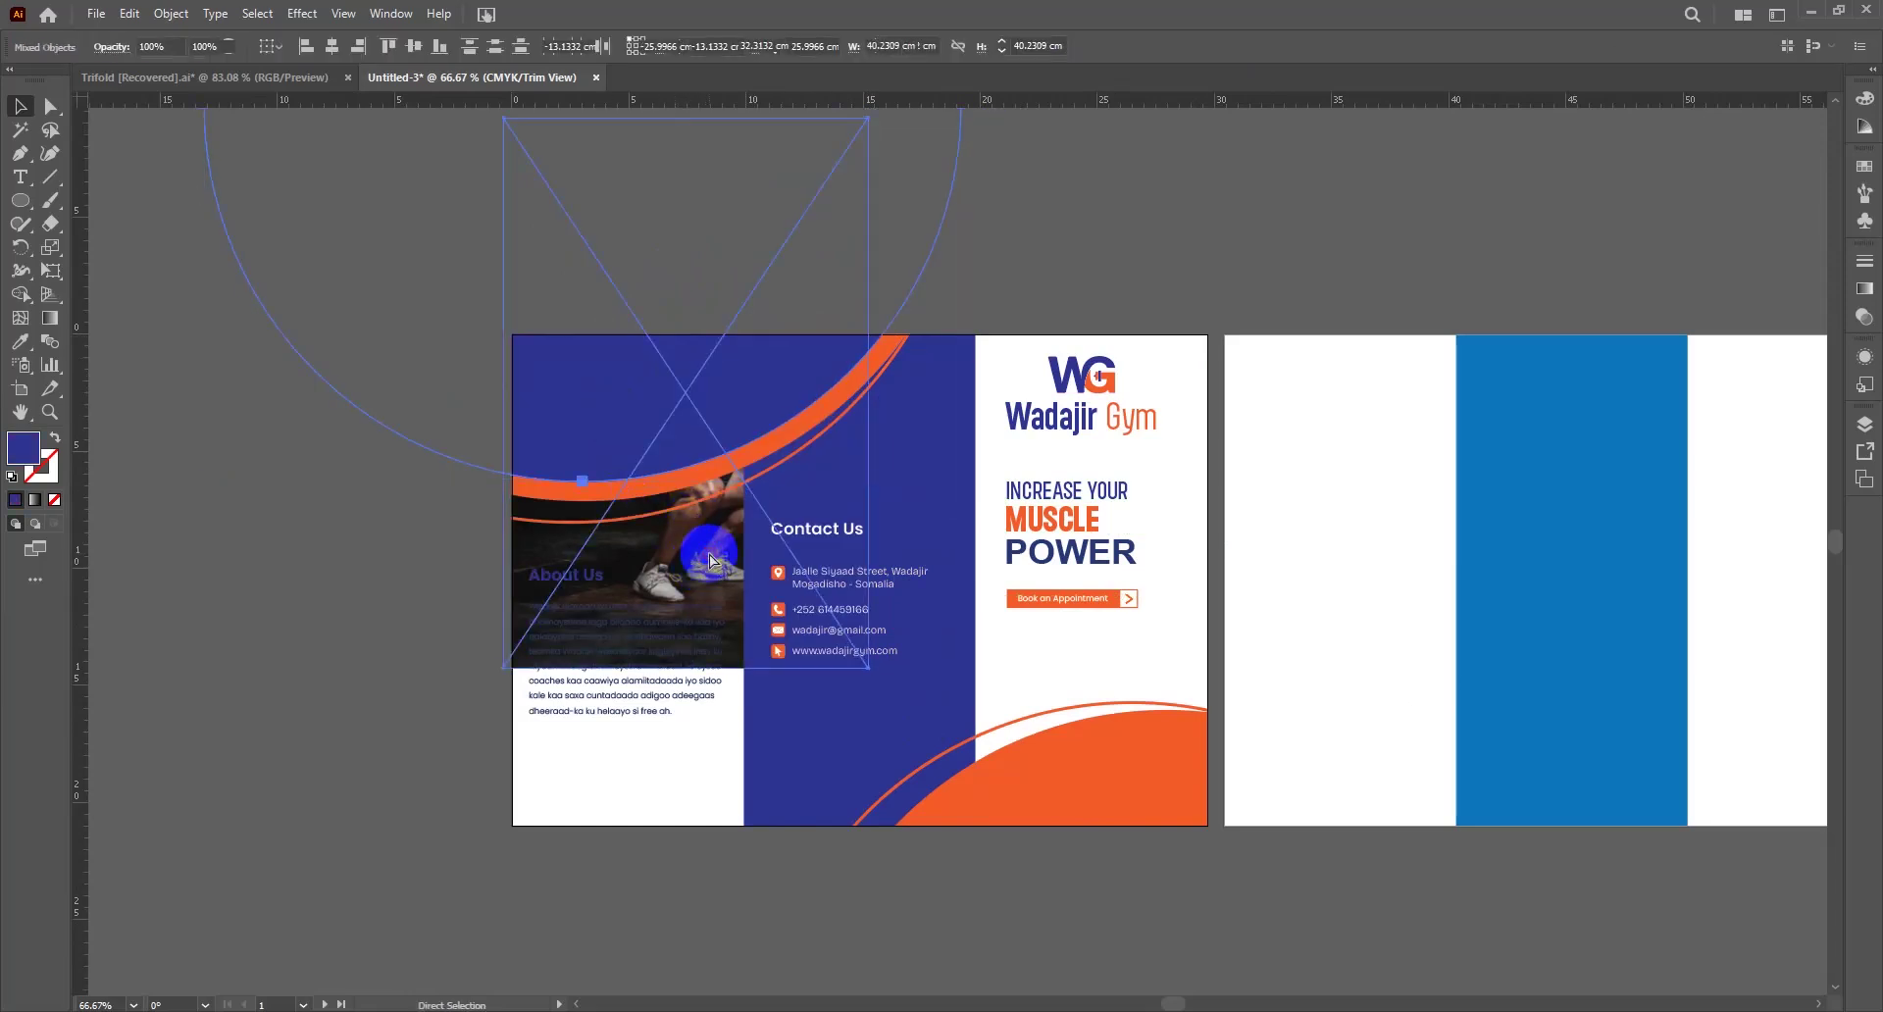
pyautogui.hotkey('ctrl', '7')
pyautogui.click(687, 545)
pyautogui.moveTo(662, 393); pyautogui.dragTo(606, 449)
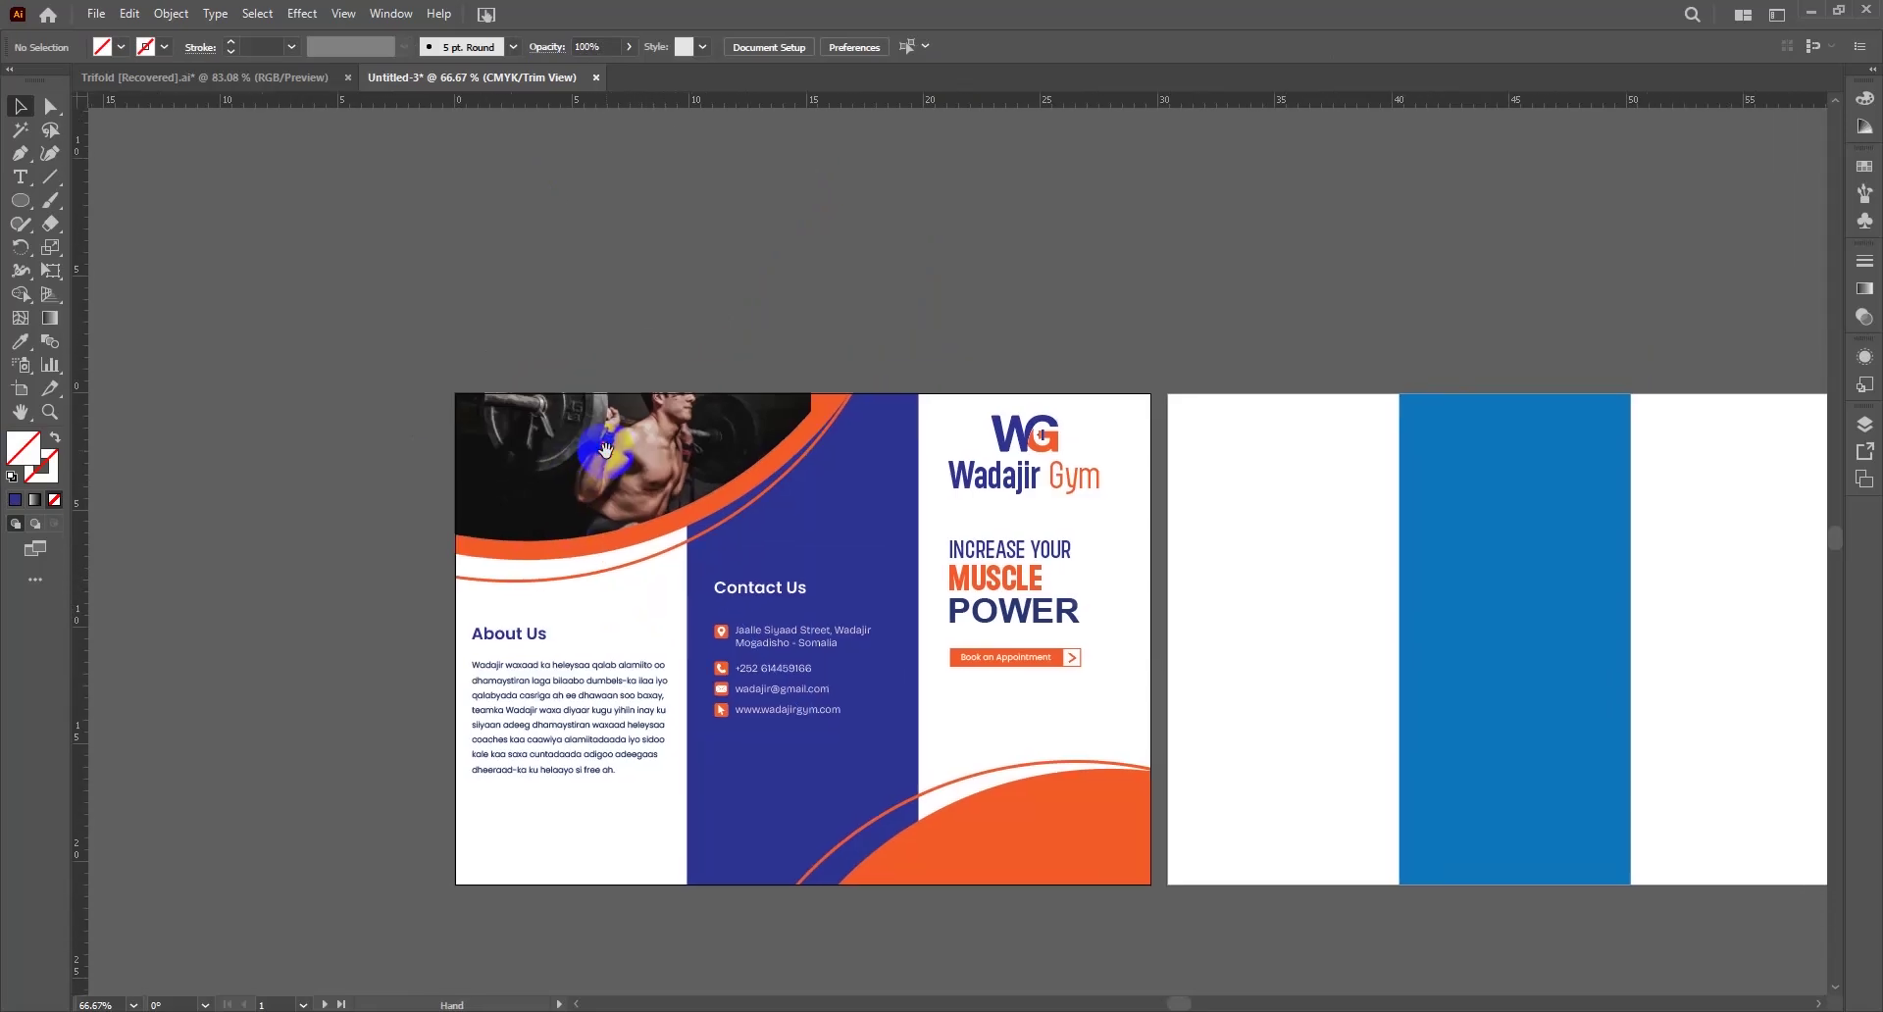
# Edit the clip group's contents, enlarging the photo to about 16 cm wide and moving it down to show the athlete's head
pyautogui.click(605, 450)
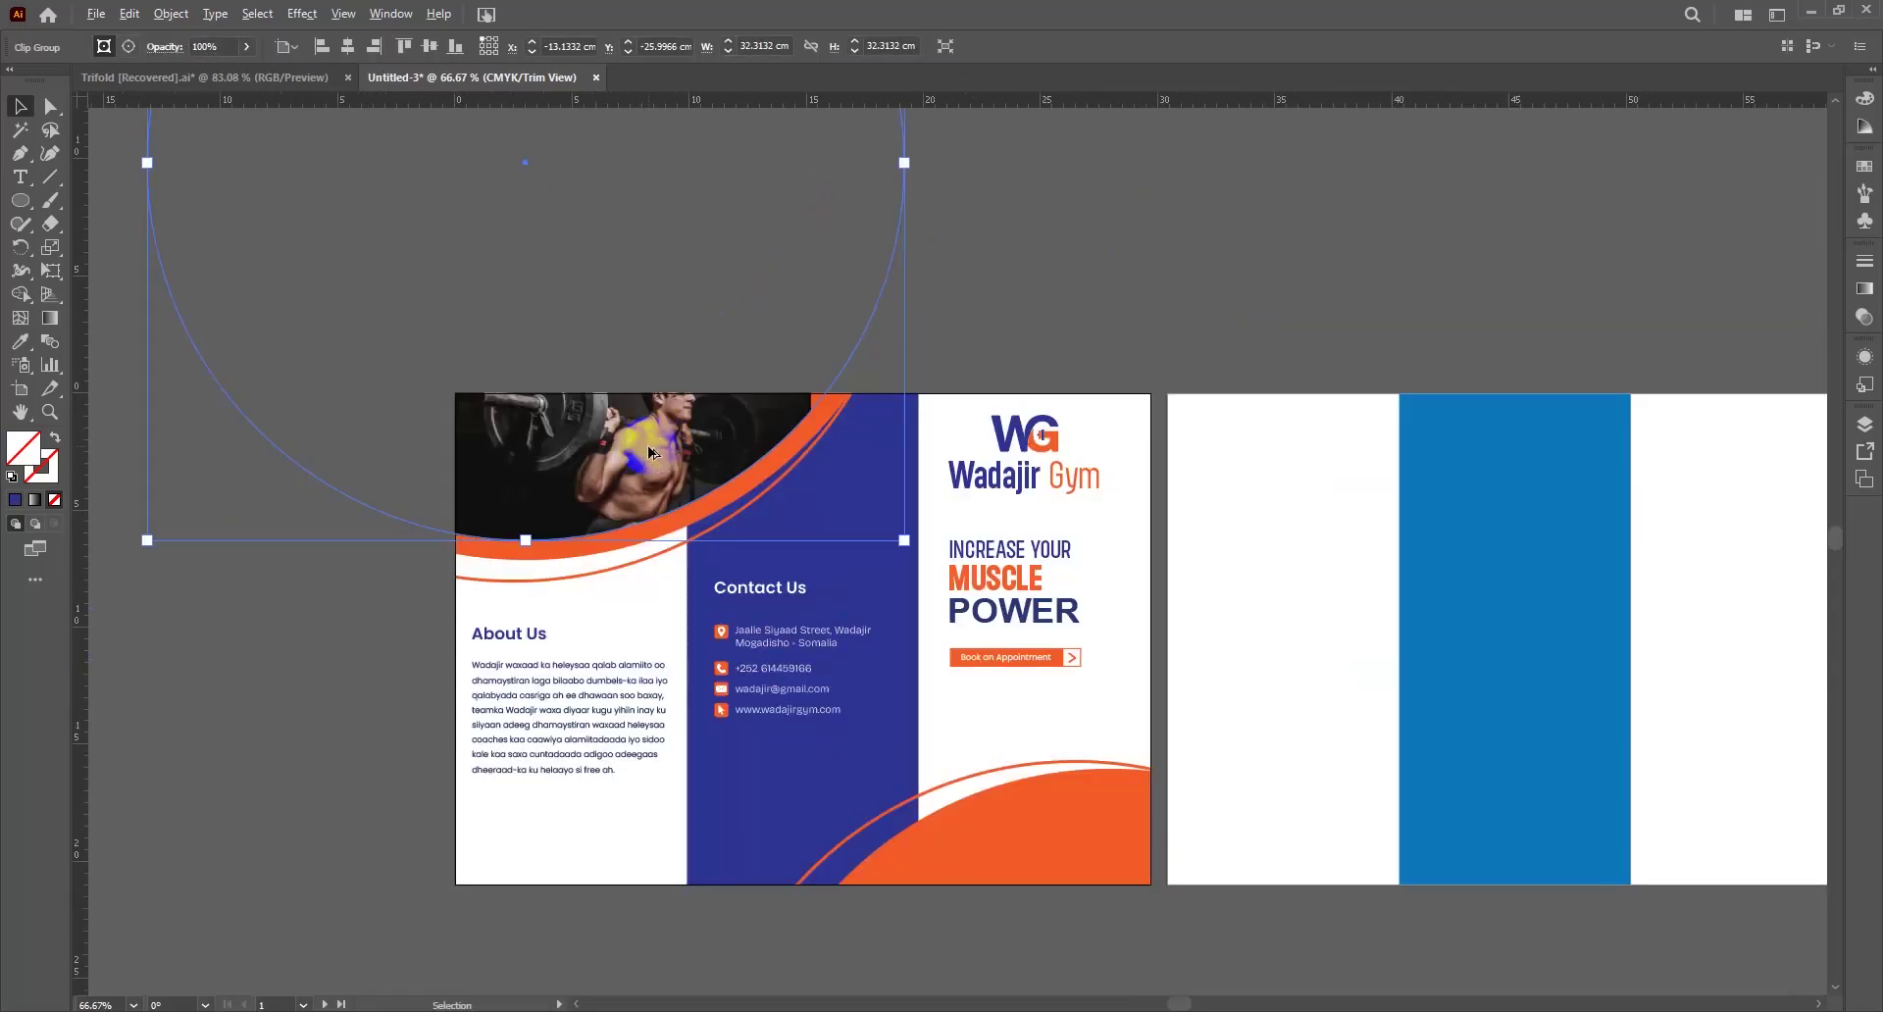
pyautogui.scroll(6, 652, 453)
pyautogui.scroll(-3, 667, 453)
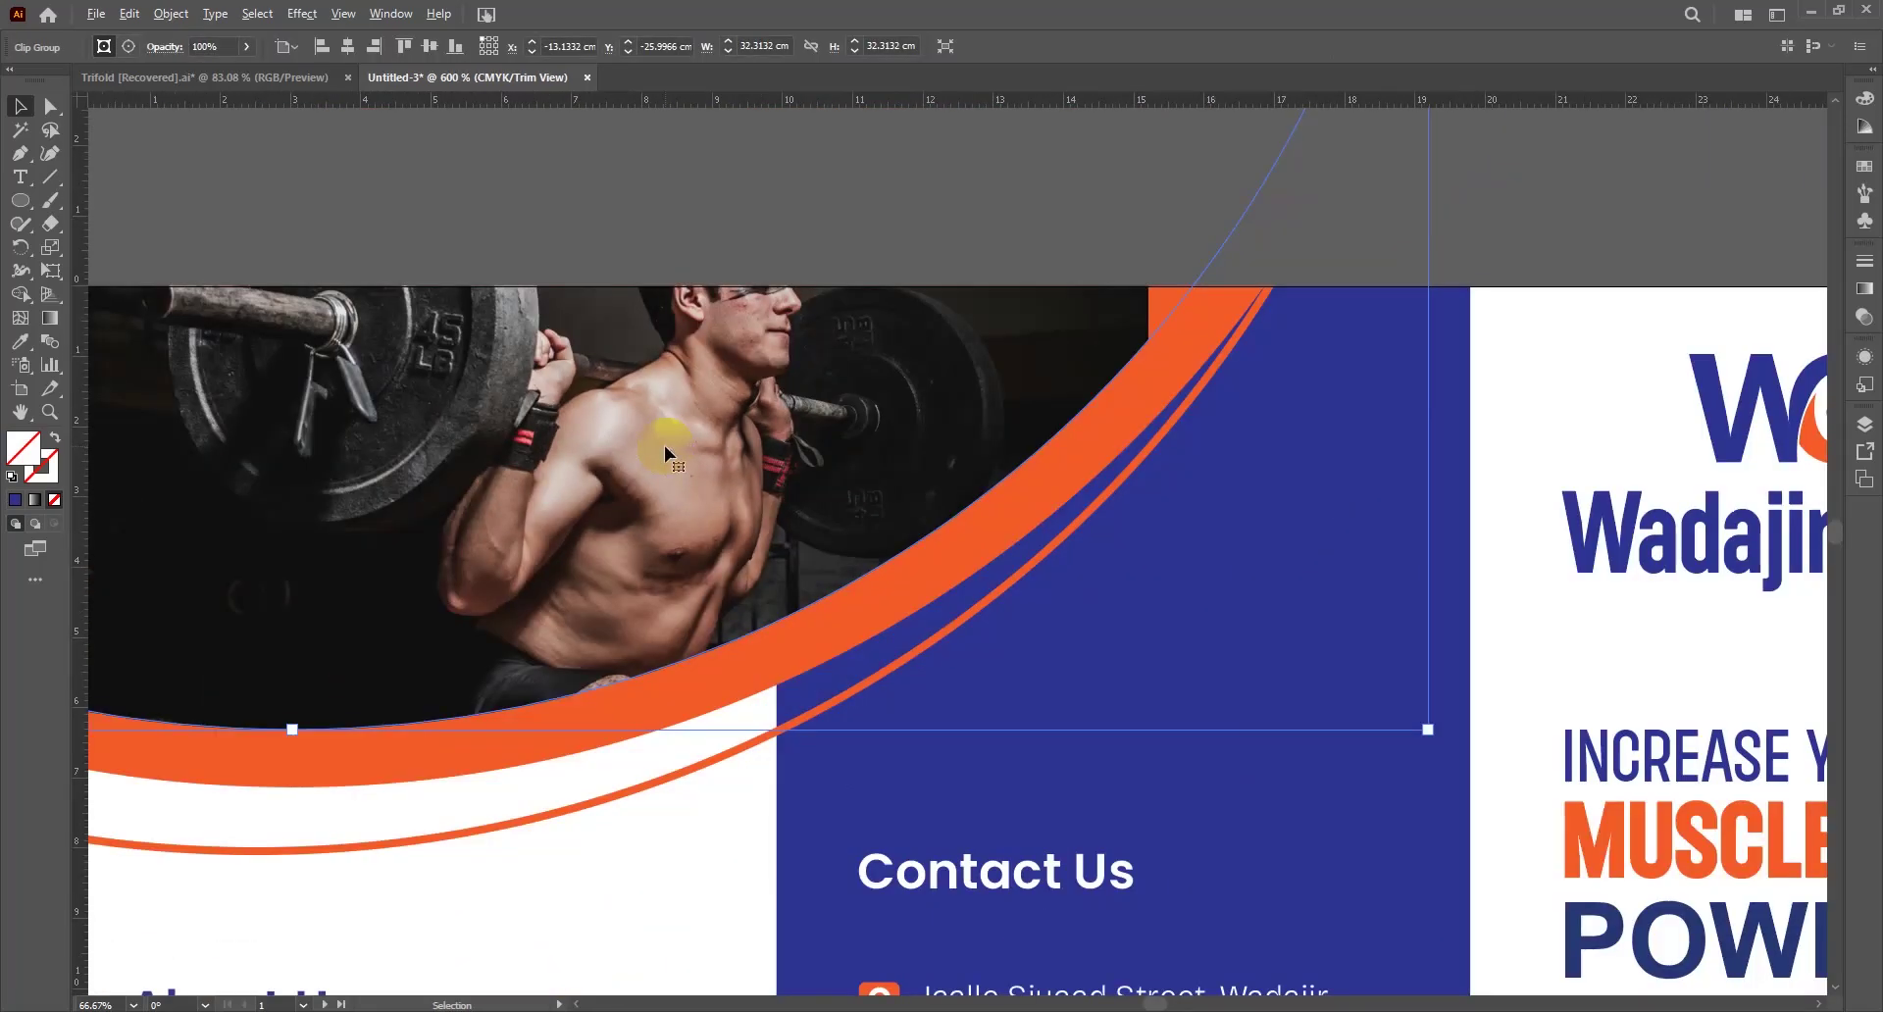
pyautogui.hscroll(-3, 663, 445)
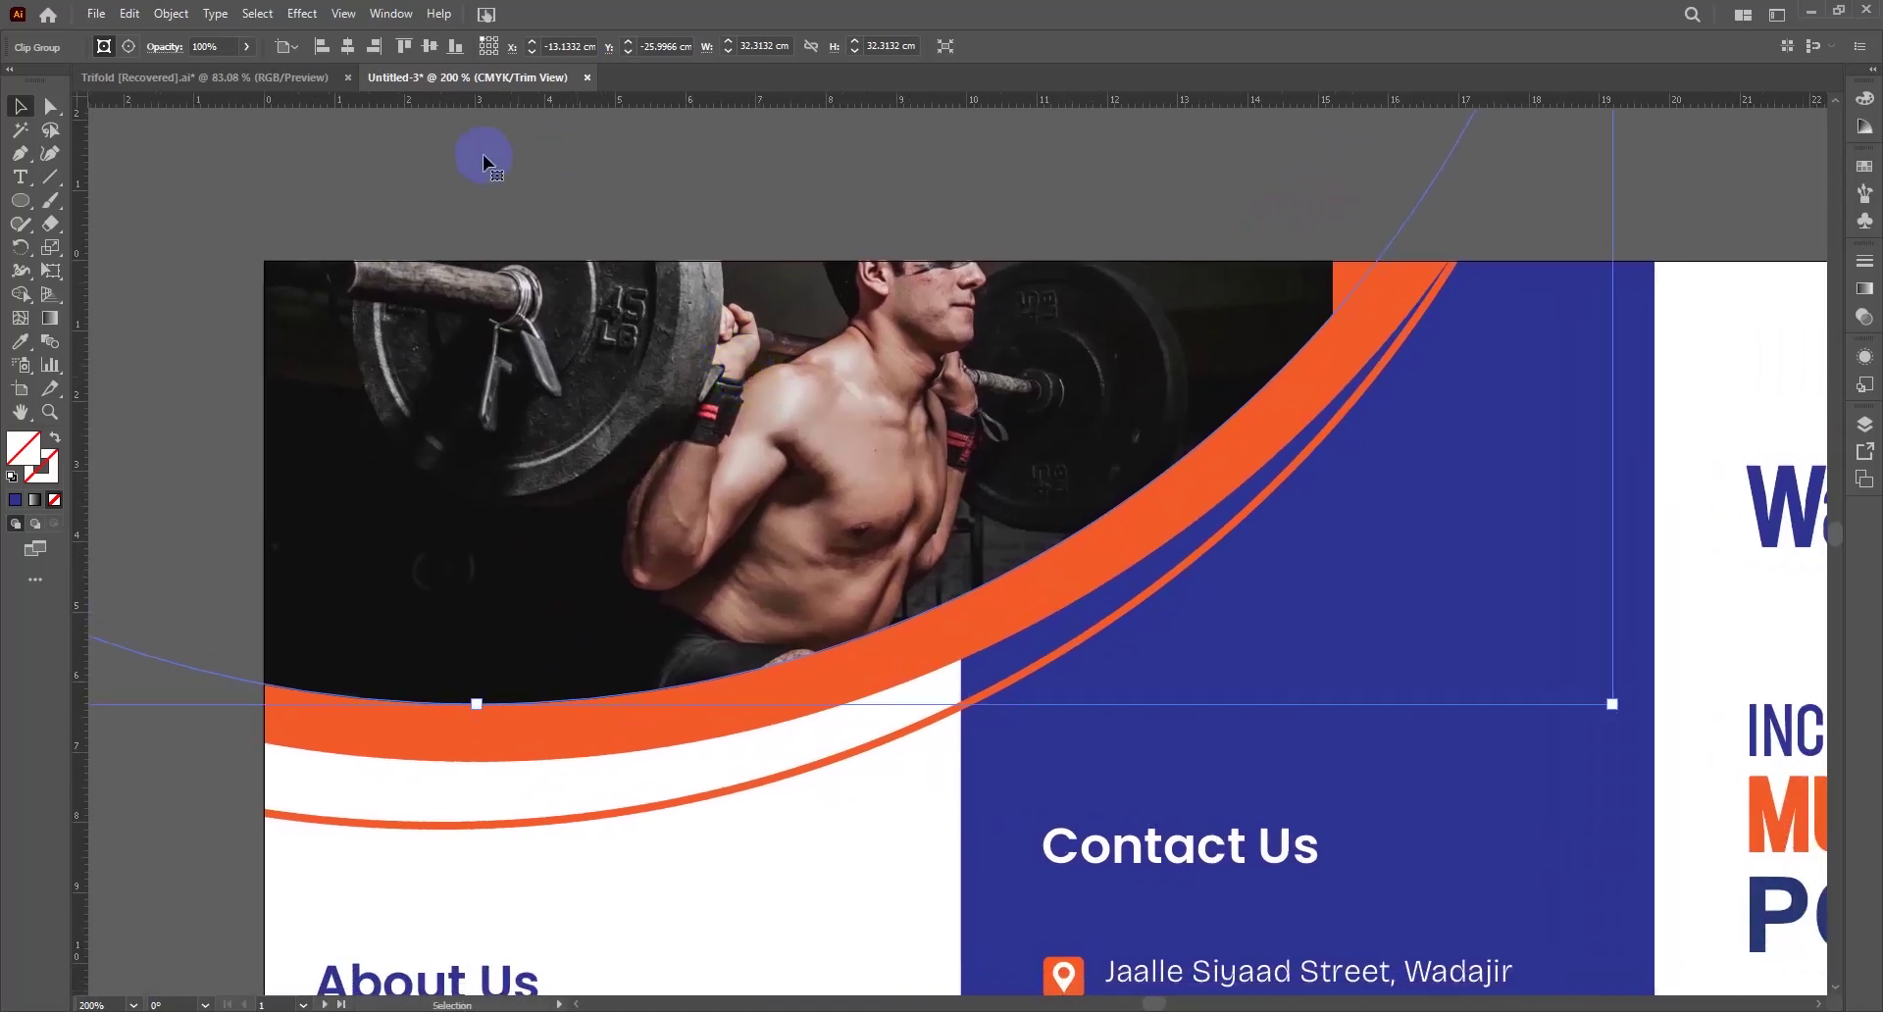
pyautogui.click(133, 44)
pyautogui.moveTo(628, 402); pyautogui.dragTo(674, 488)
pyautogui.moveTo(281, 520)
pyautogui.mouseDown()
pyautogui.moveTo(248, 521)
pyautogui.moveTo(265, 524)
pyautogui.mouseUp()
pyautogui.moveTo(694, 428); pyautogui.dragTo(700, 466)
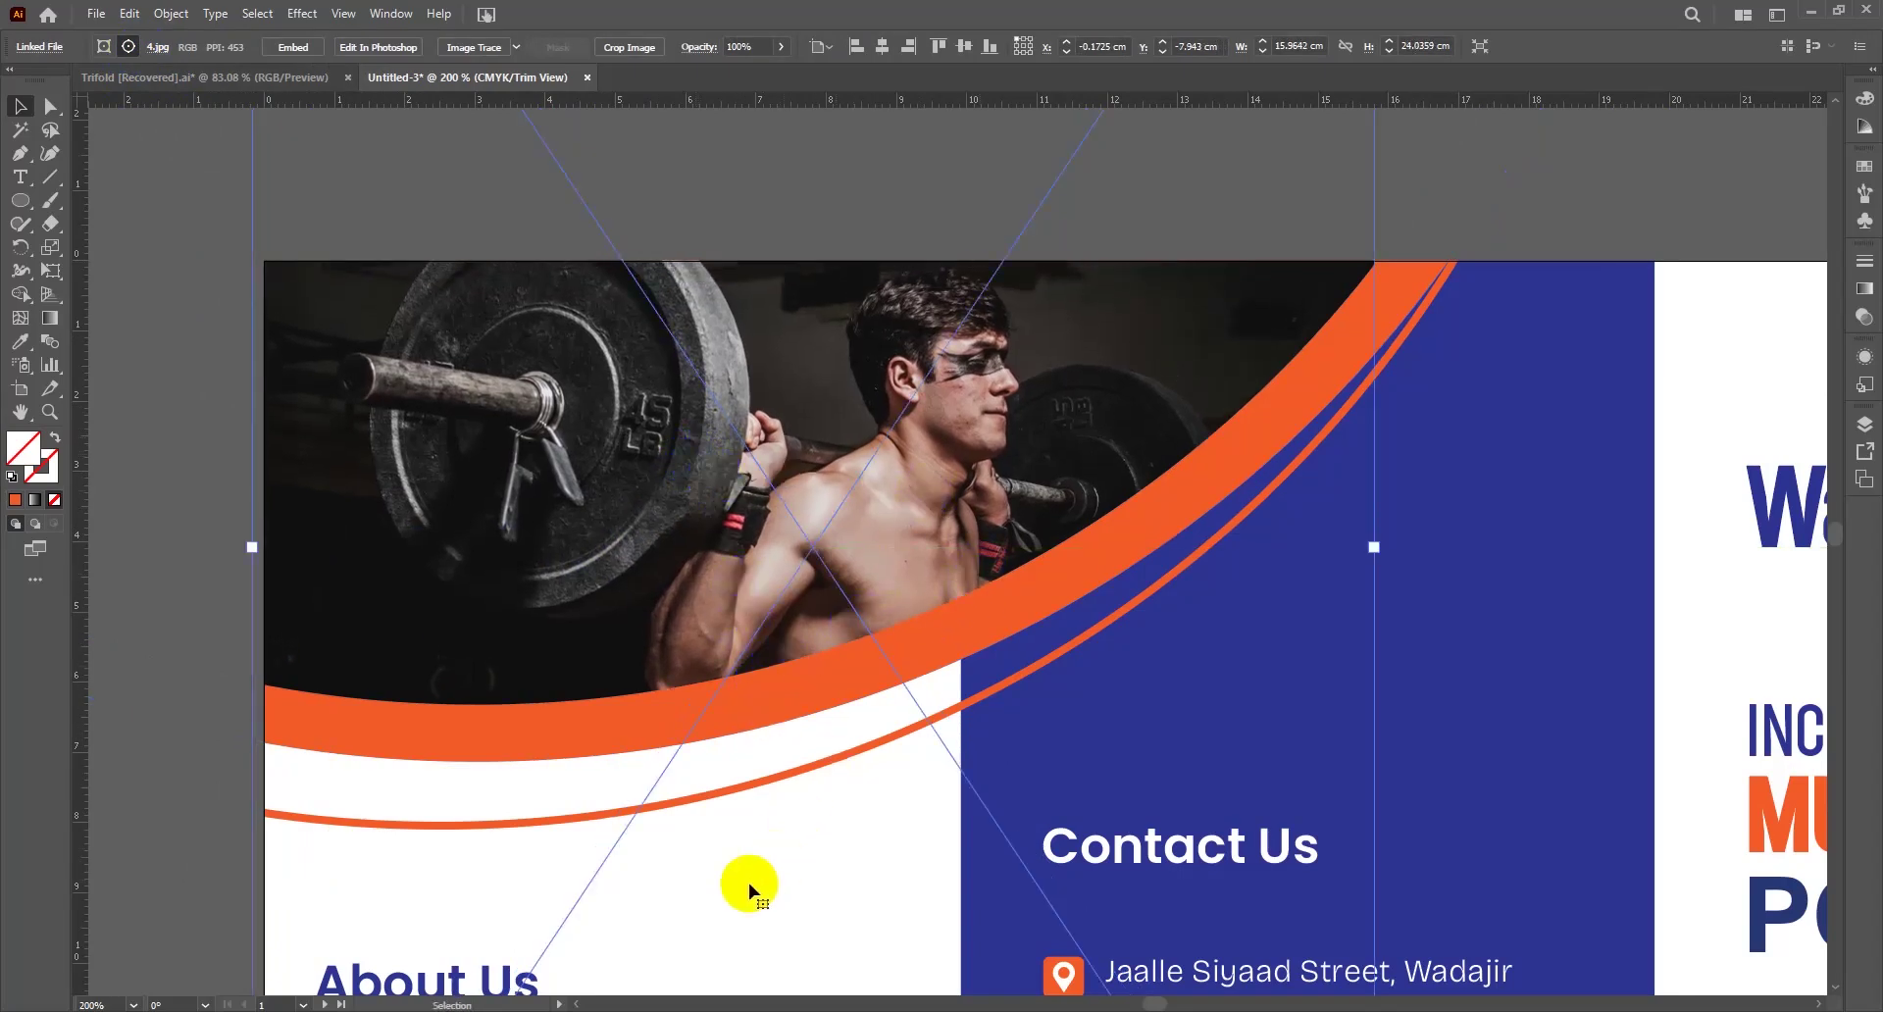
# Give the photo's circular clipping path a white 1 pt stroke
pyautogui.click(135, 802)
pyautogui.click(406, 544)
pyautogui.click(104, 47)
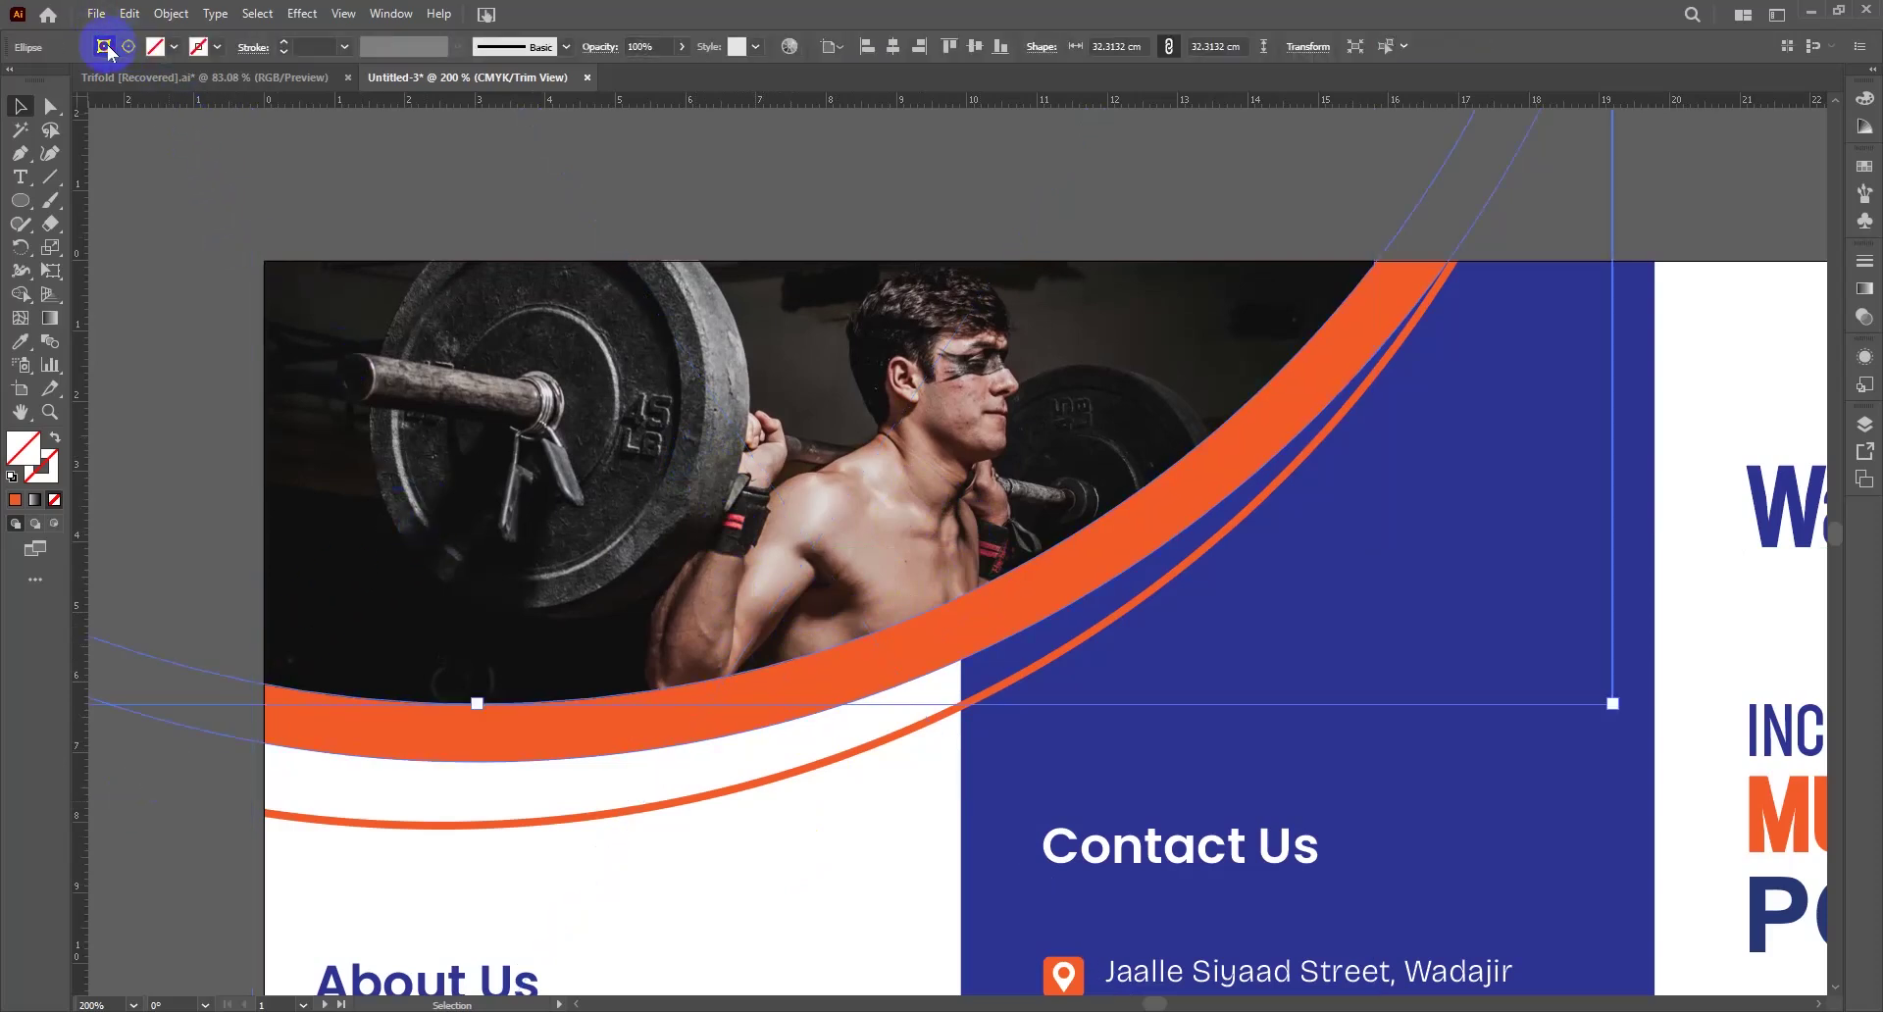
pyautogui.click(285, 43)
pyautogui.hotkey('ctrl', '0')
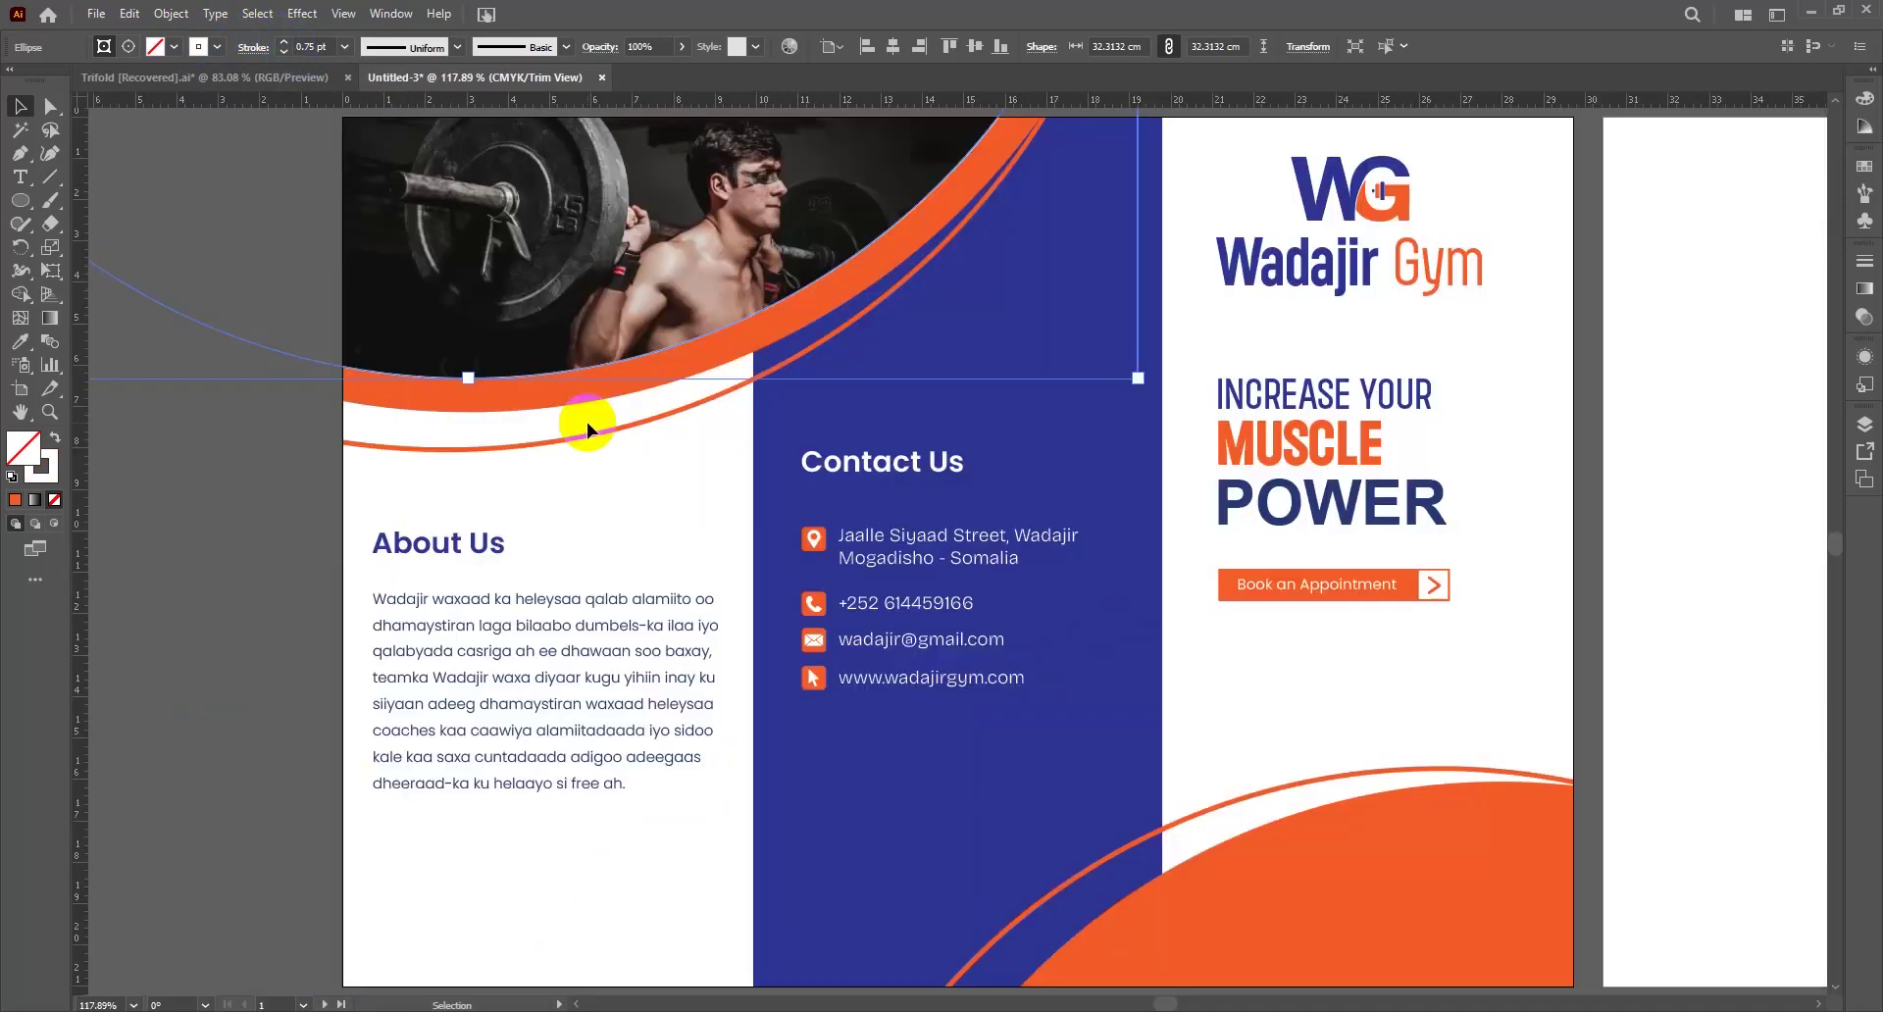
pyautogui.click(130, 45)
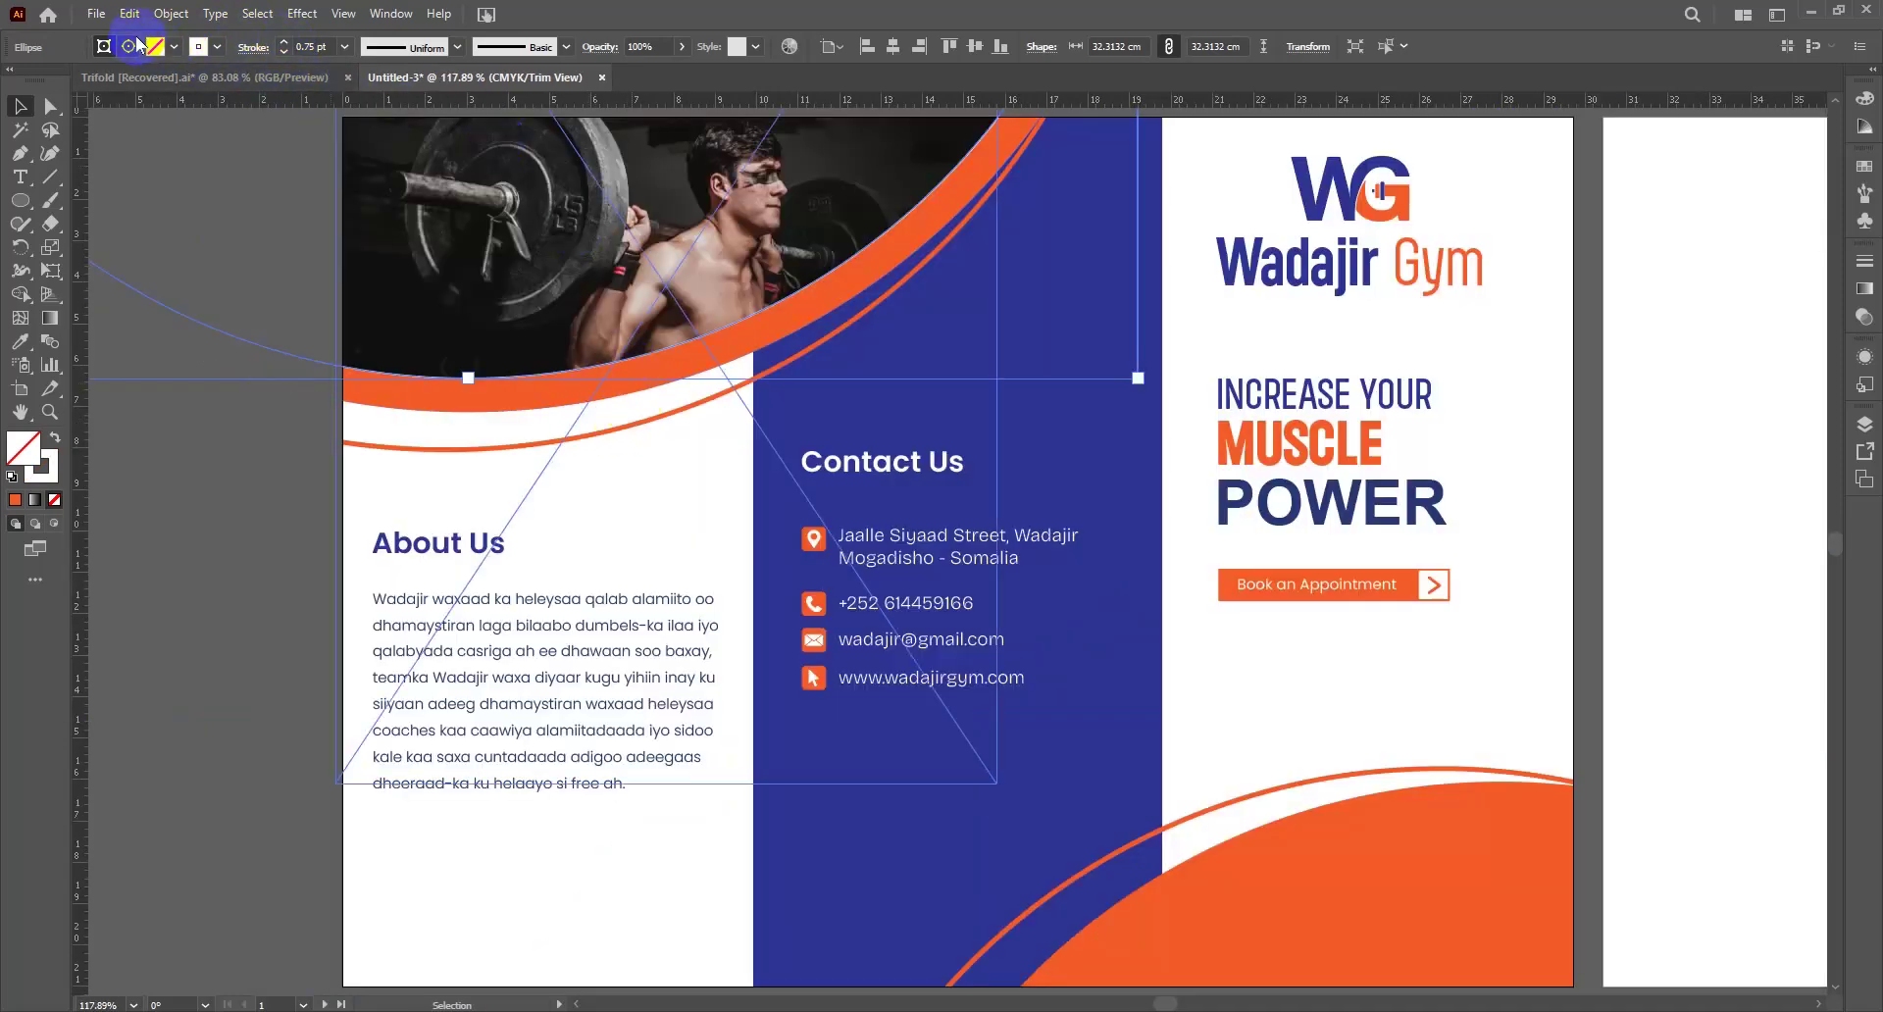
pyautogui.click(283, 42)
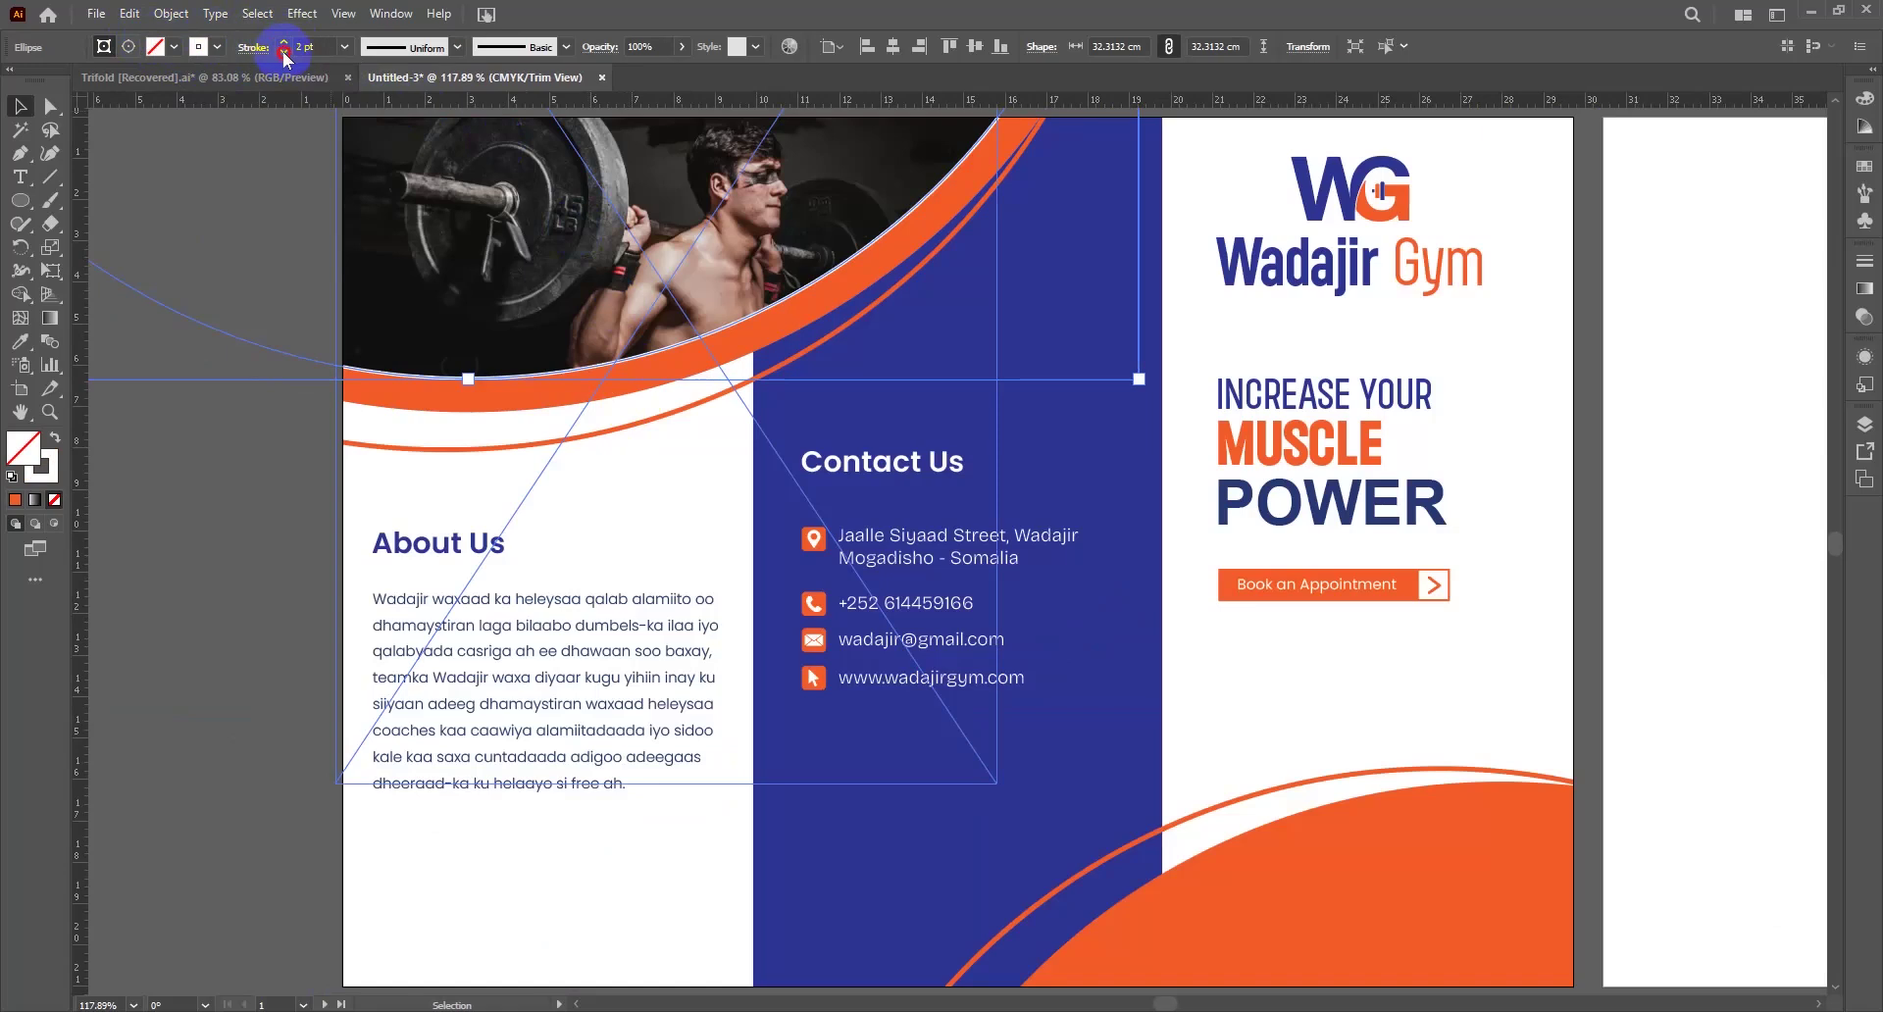
pyautogui.click(667, 556)
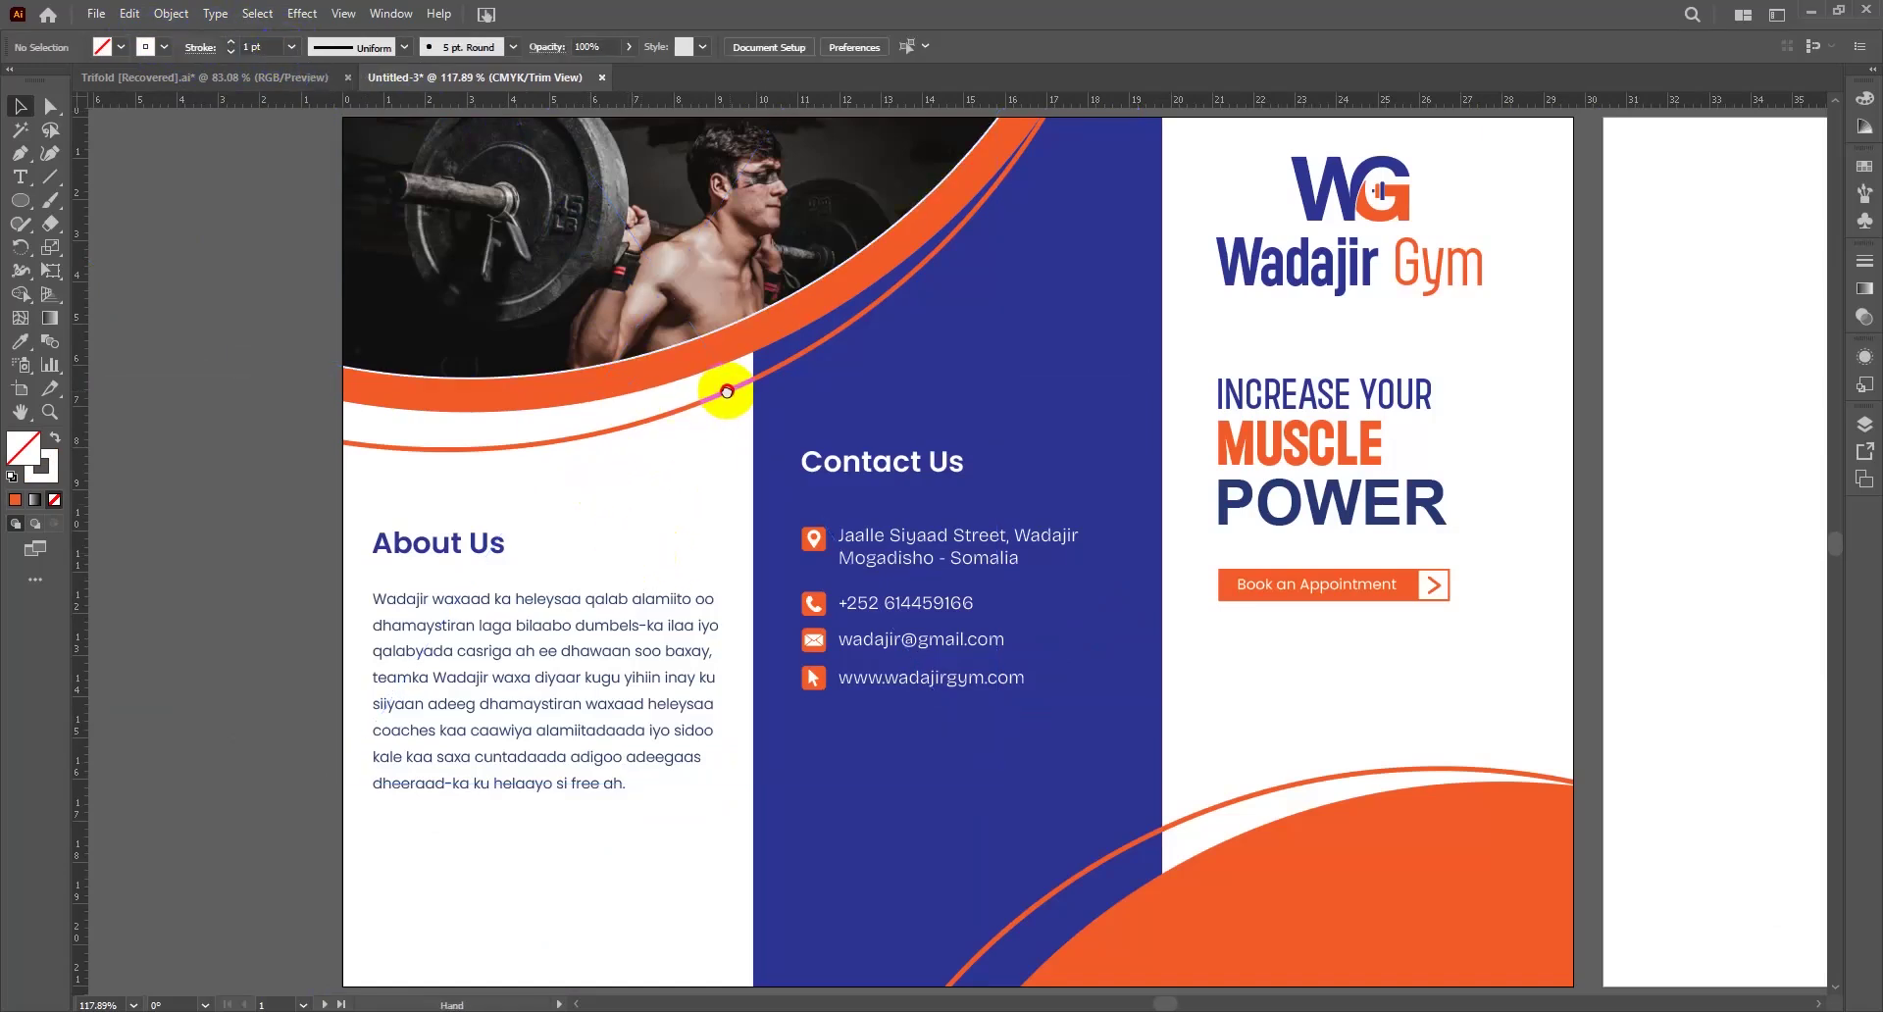
# Reduce the font size of the About Us body paragraph
pyautogui.scroll(-2, 727, 392)
pyautogui.click(306, 689)
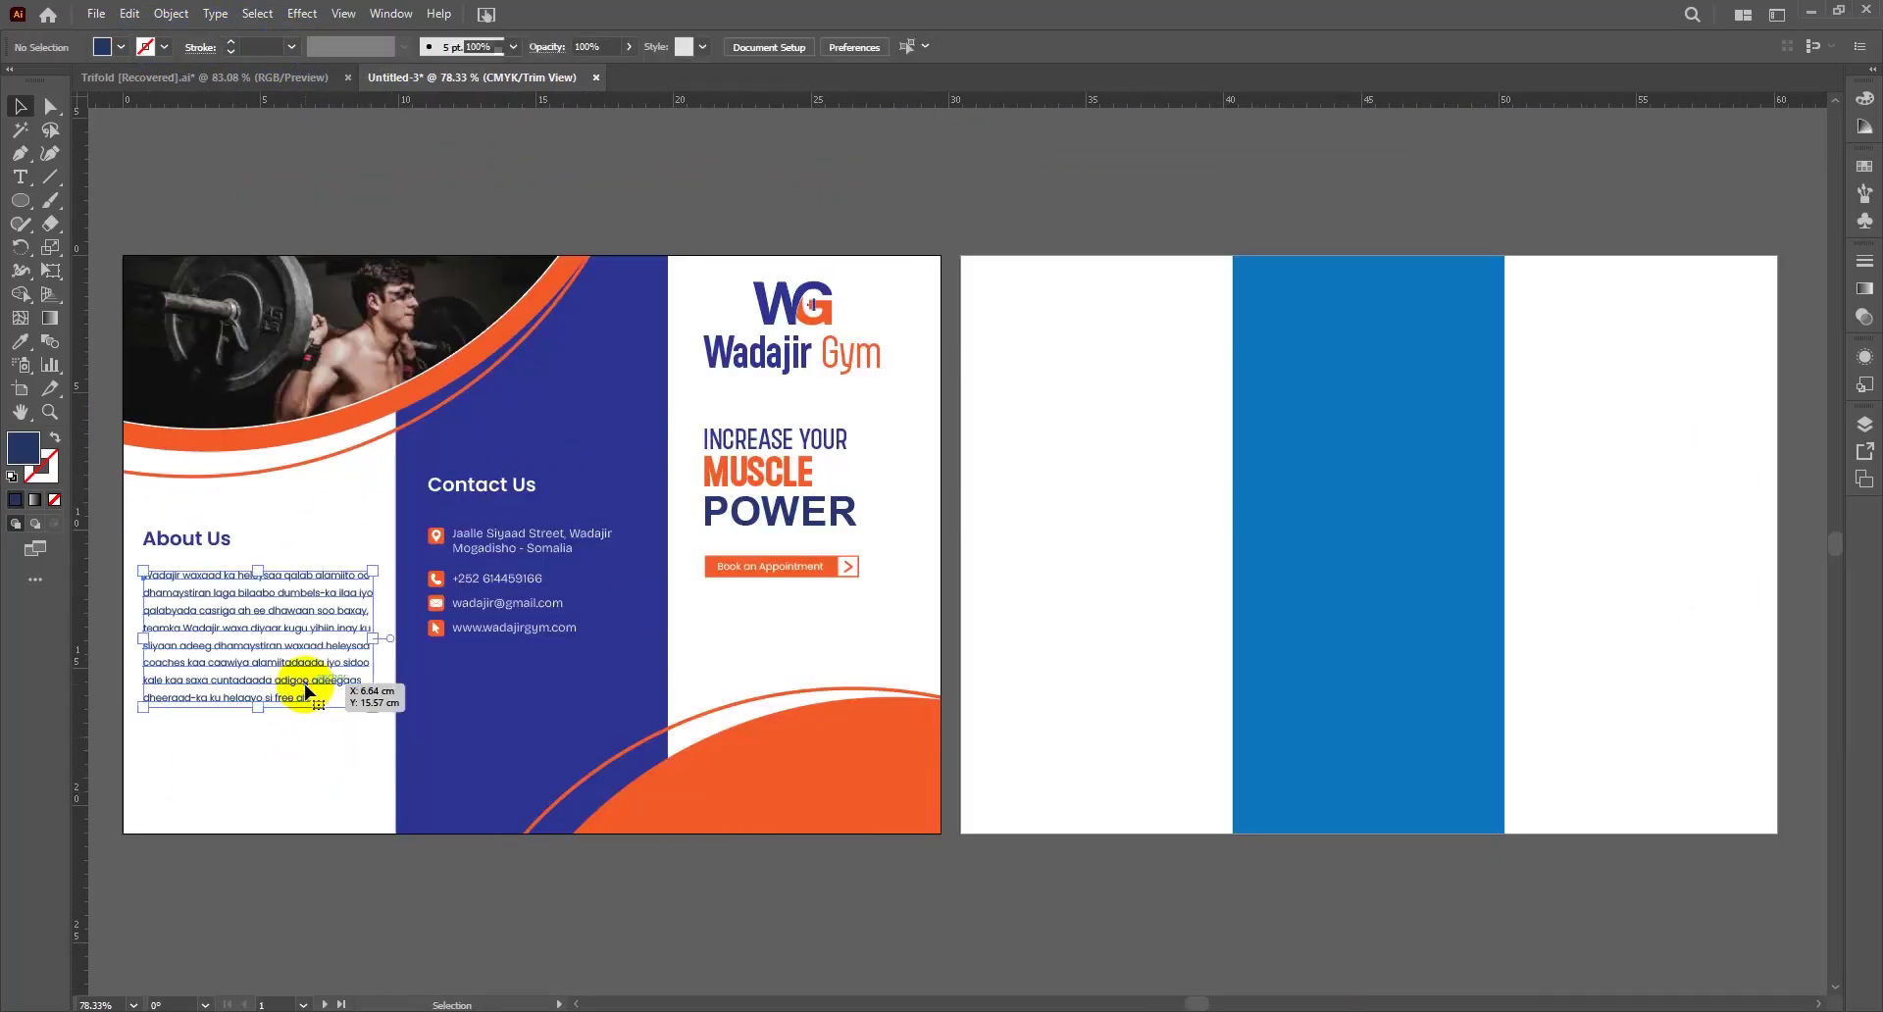
pyautogui.click(885, 55)
pyautogui.click(285, 779)
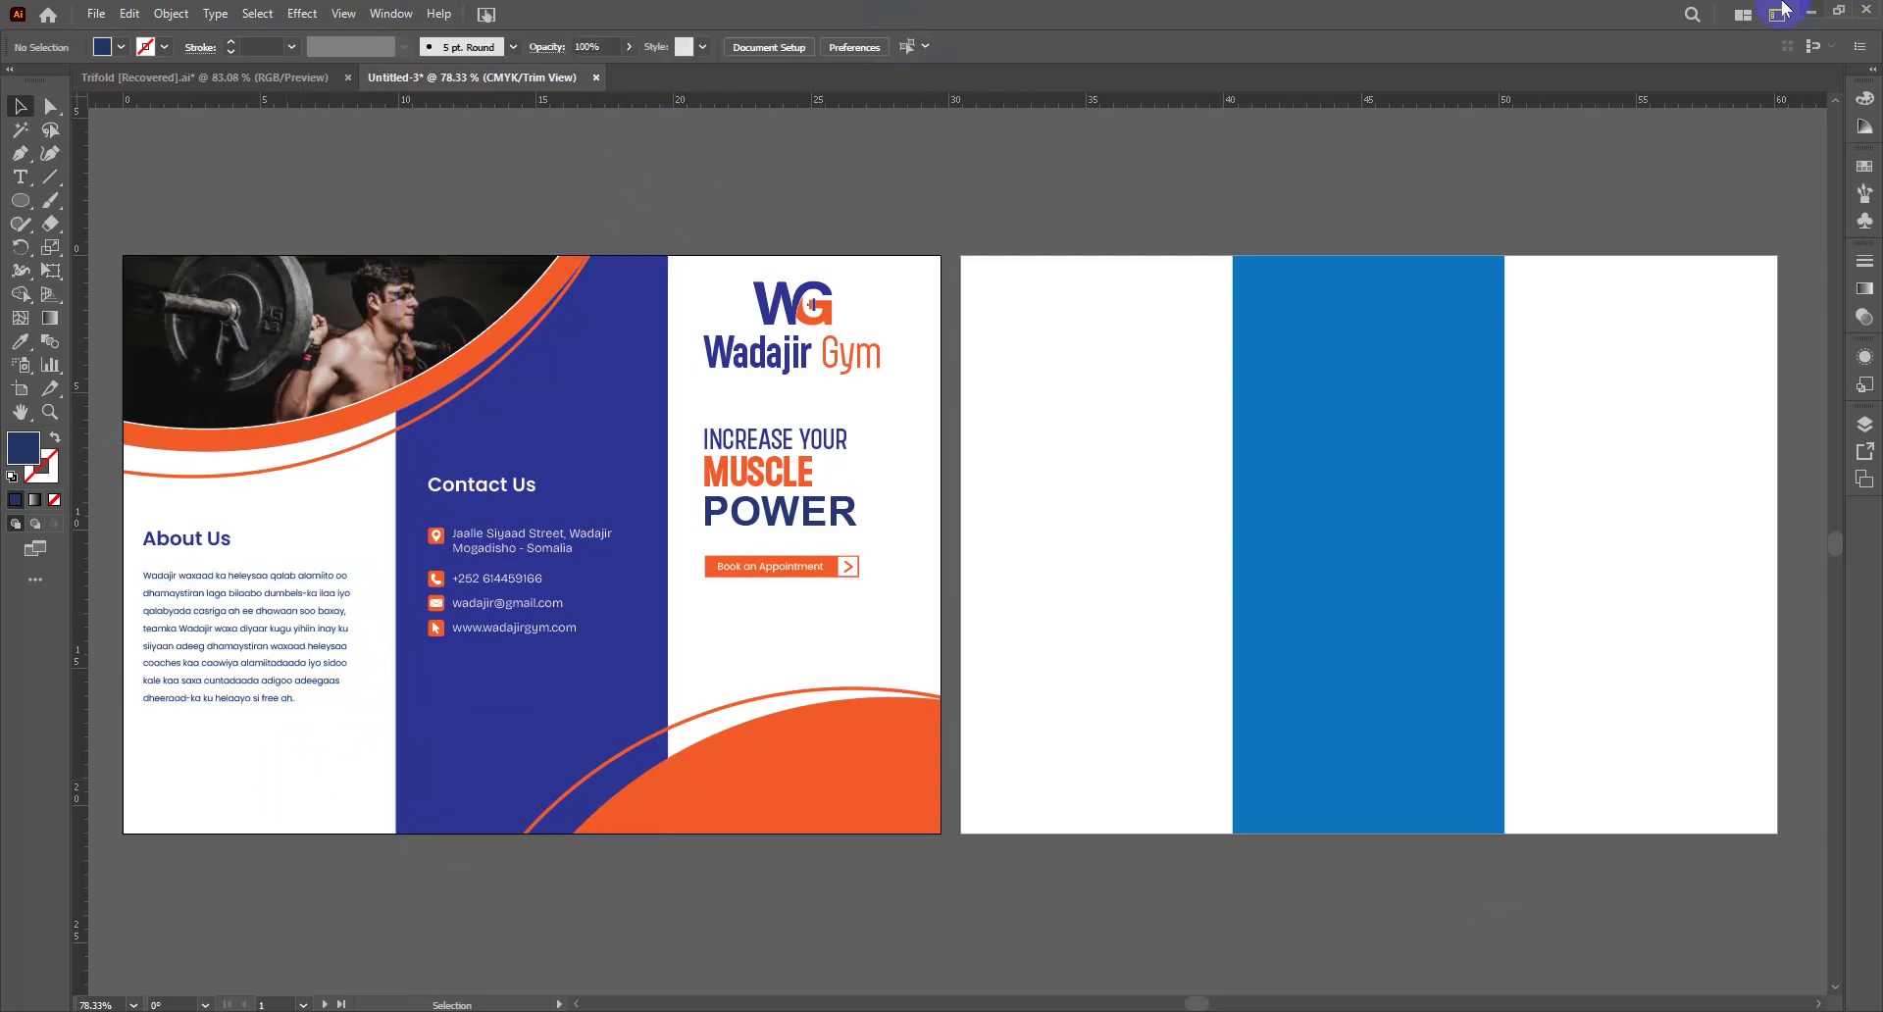
# Move the Contact Us heading together with its icons and contact details lower in the blue panel
pyautogui.click(382, 475)
pyautogui.click(523, 610)
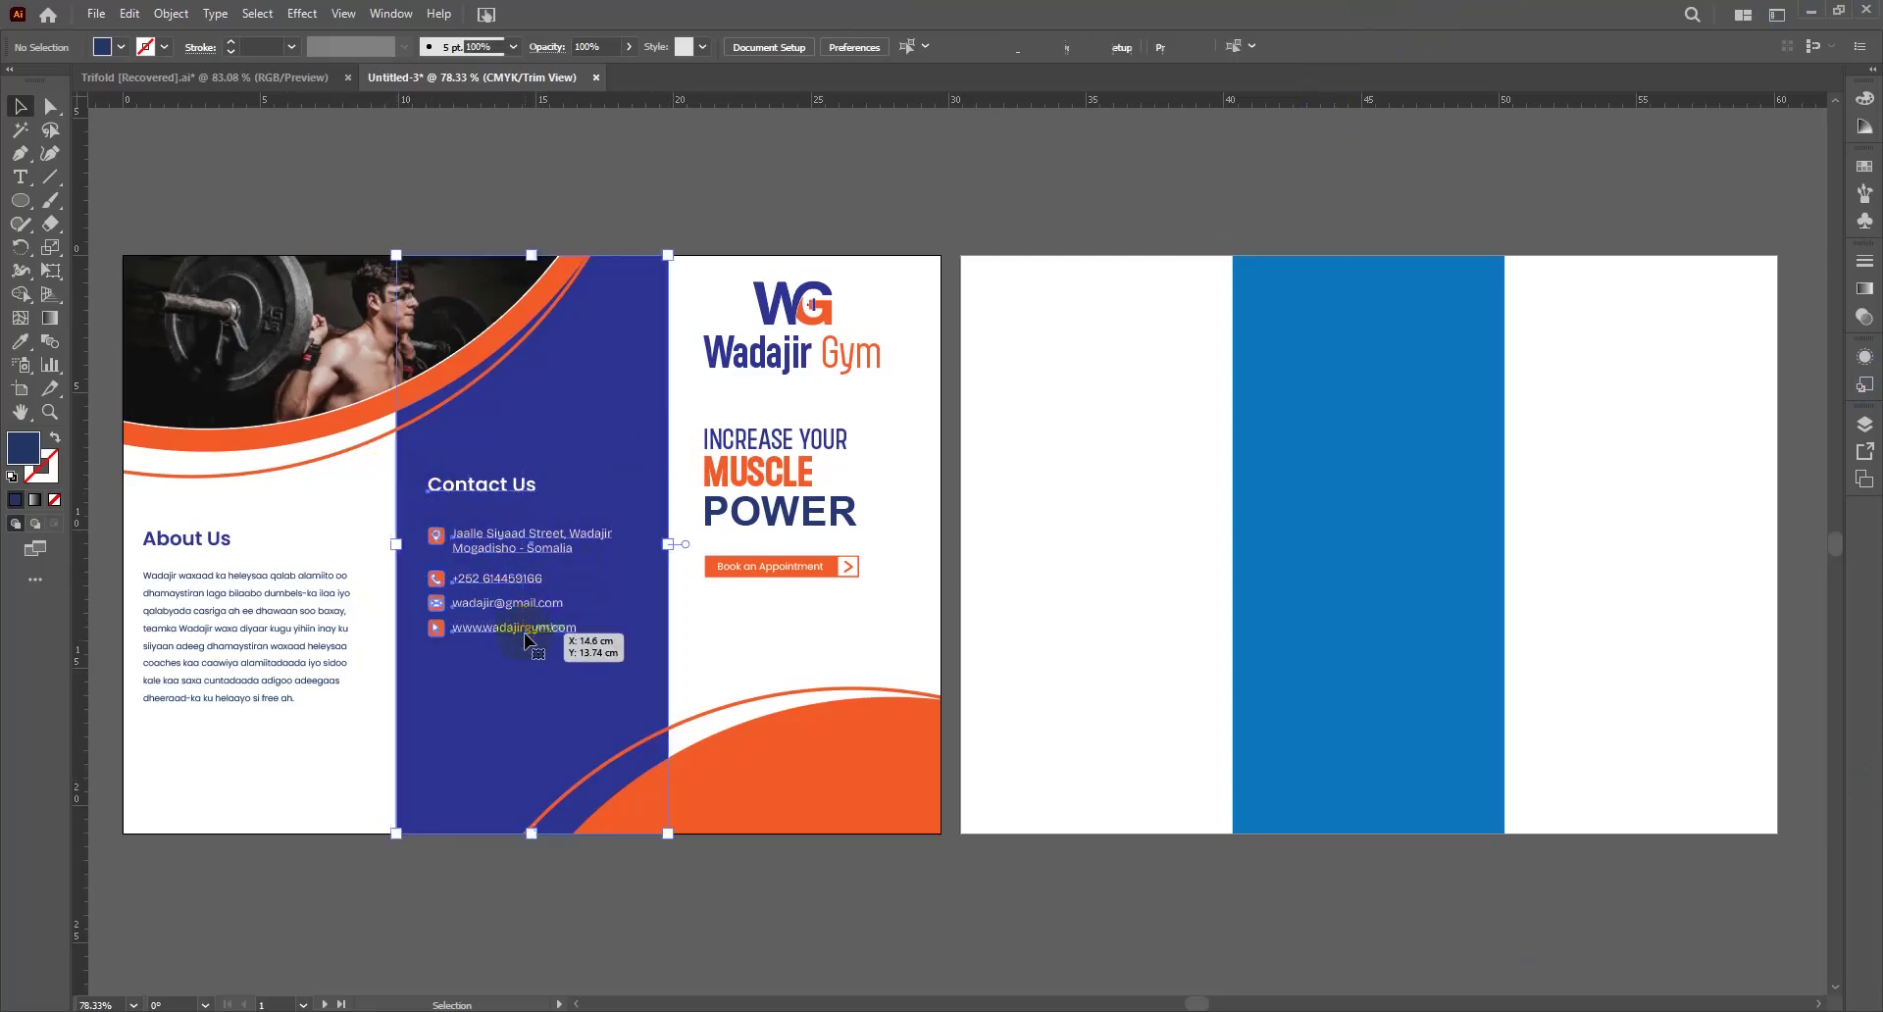
pyautogui.click(478, 496)
pyautogui.moveTo(479, 496); pyautogui.dragTo(484, 538)
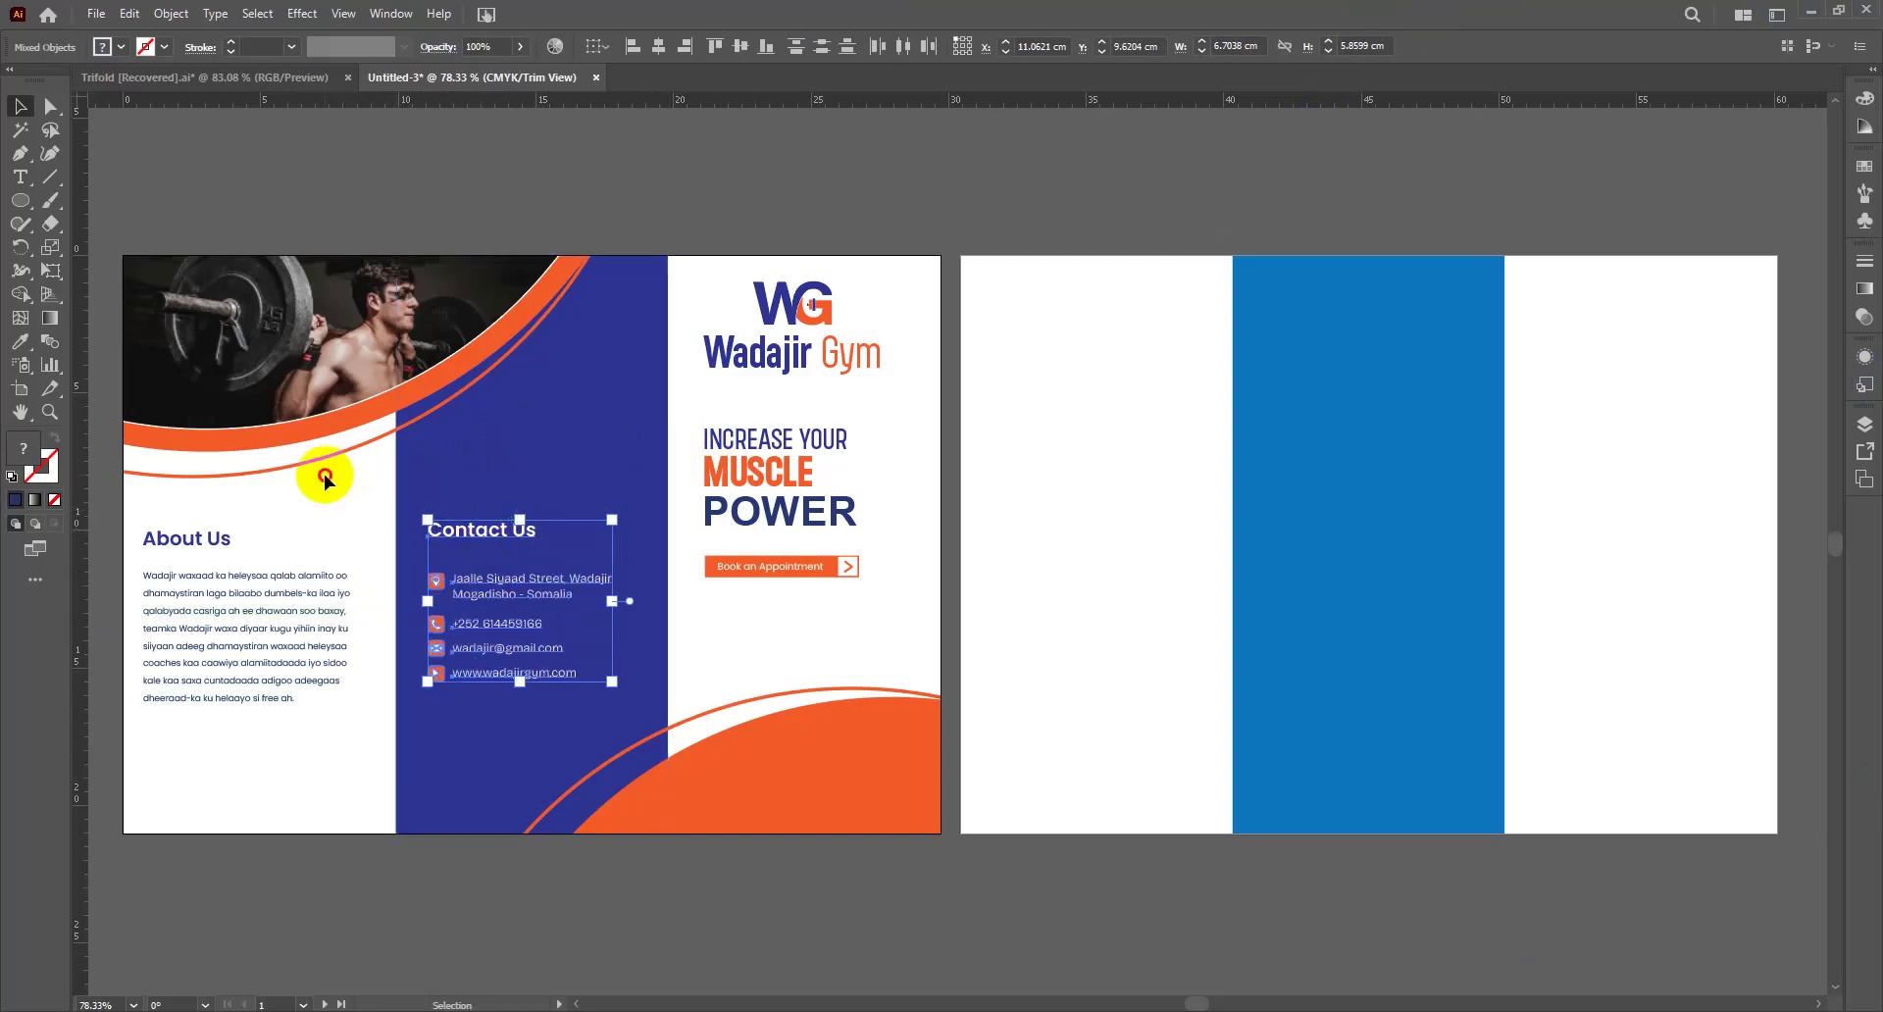
# Shift the clipped photo, the orange circle and the outline circle together slightly down and to the left
pyautogui.click(338, 480)
pyautogui.click(378, 498)
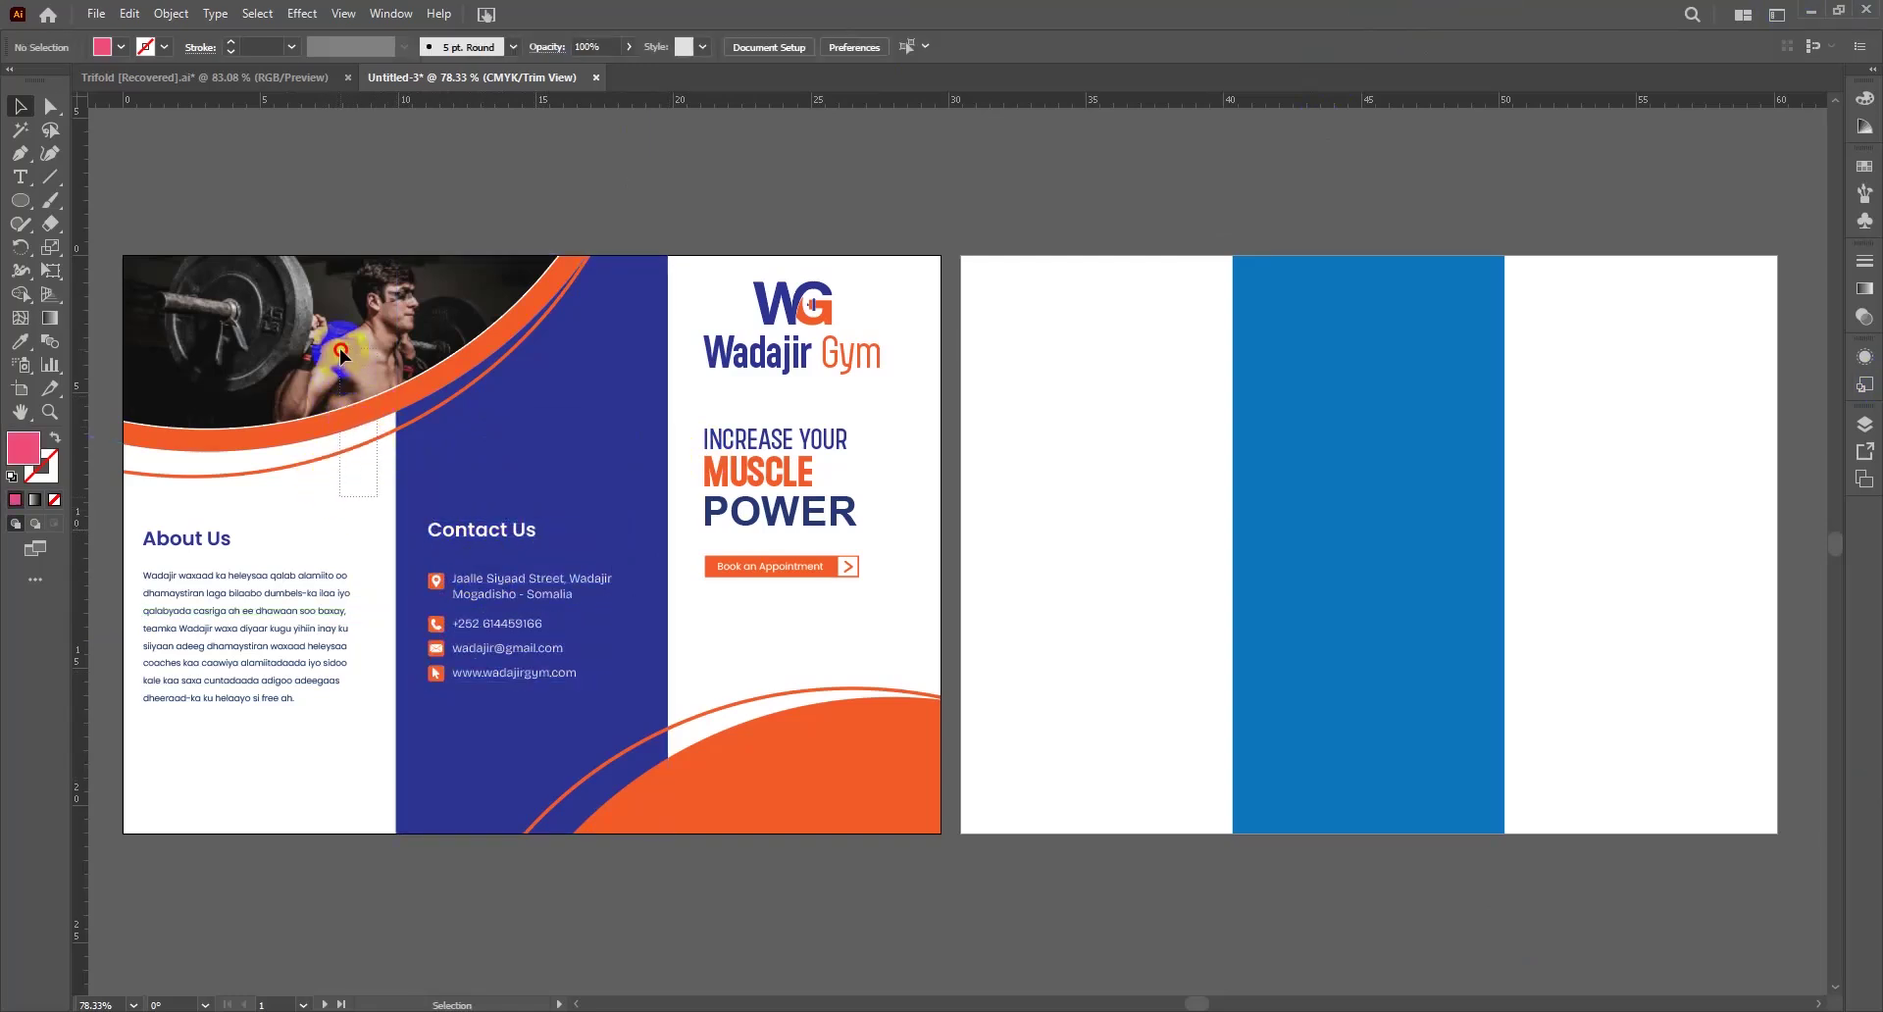
pyautogui.click(340, 355)
pyautogui.moveTo(345, 398)
pyautogui.mouseDown()
pyautogui.moveTo(372, 425)
pyautogui.moveTo(340, 425)
pyautogui.mouseUp()
pyautogui.click(335, 518)
# Widen the photo inside the clip group toward the right so it fills the visible part of the circle
pyautogui.click(312, 363)
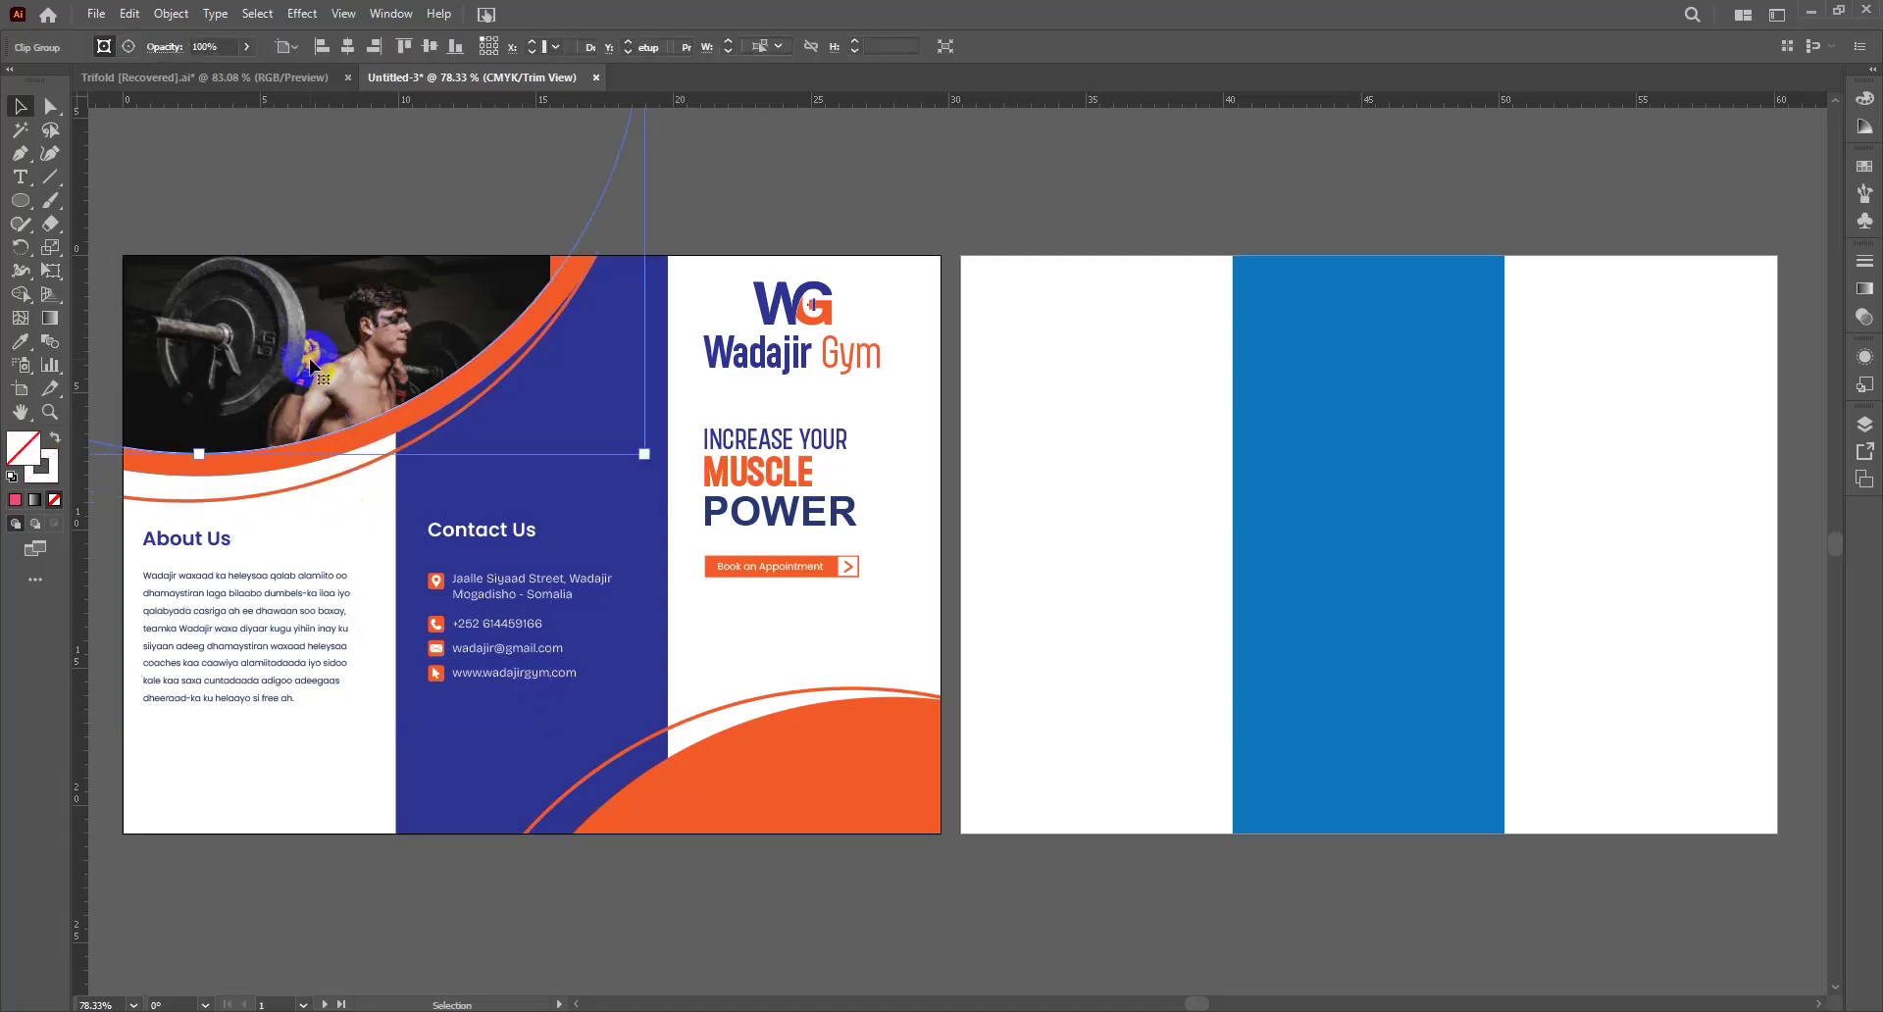
pyautogui.click(131, 46)
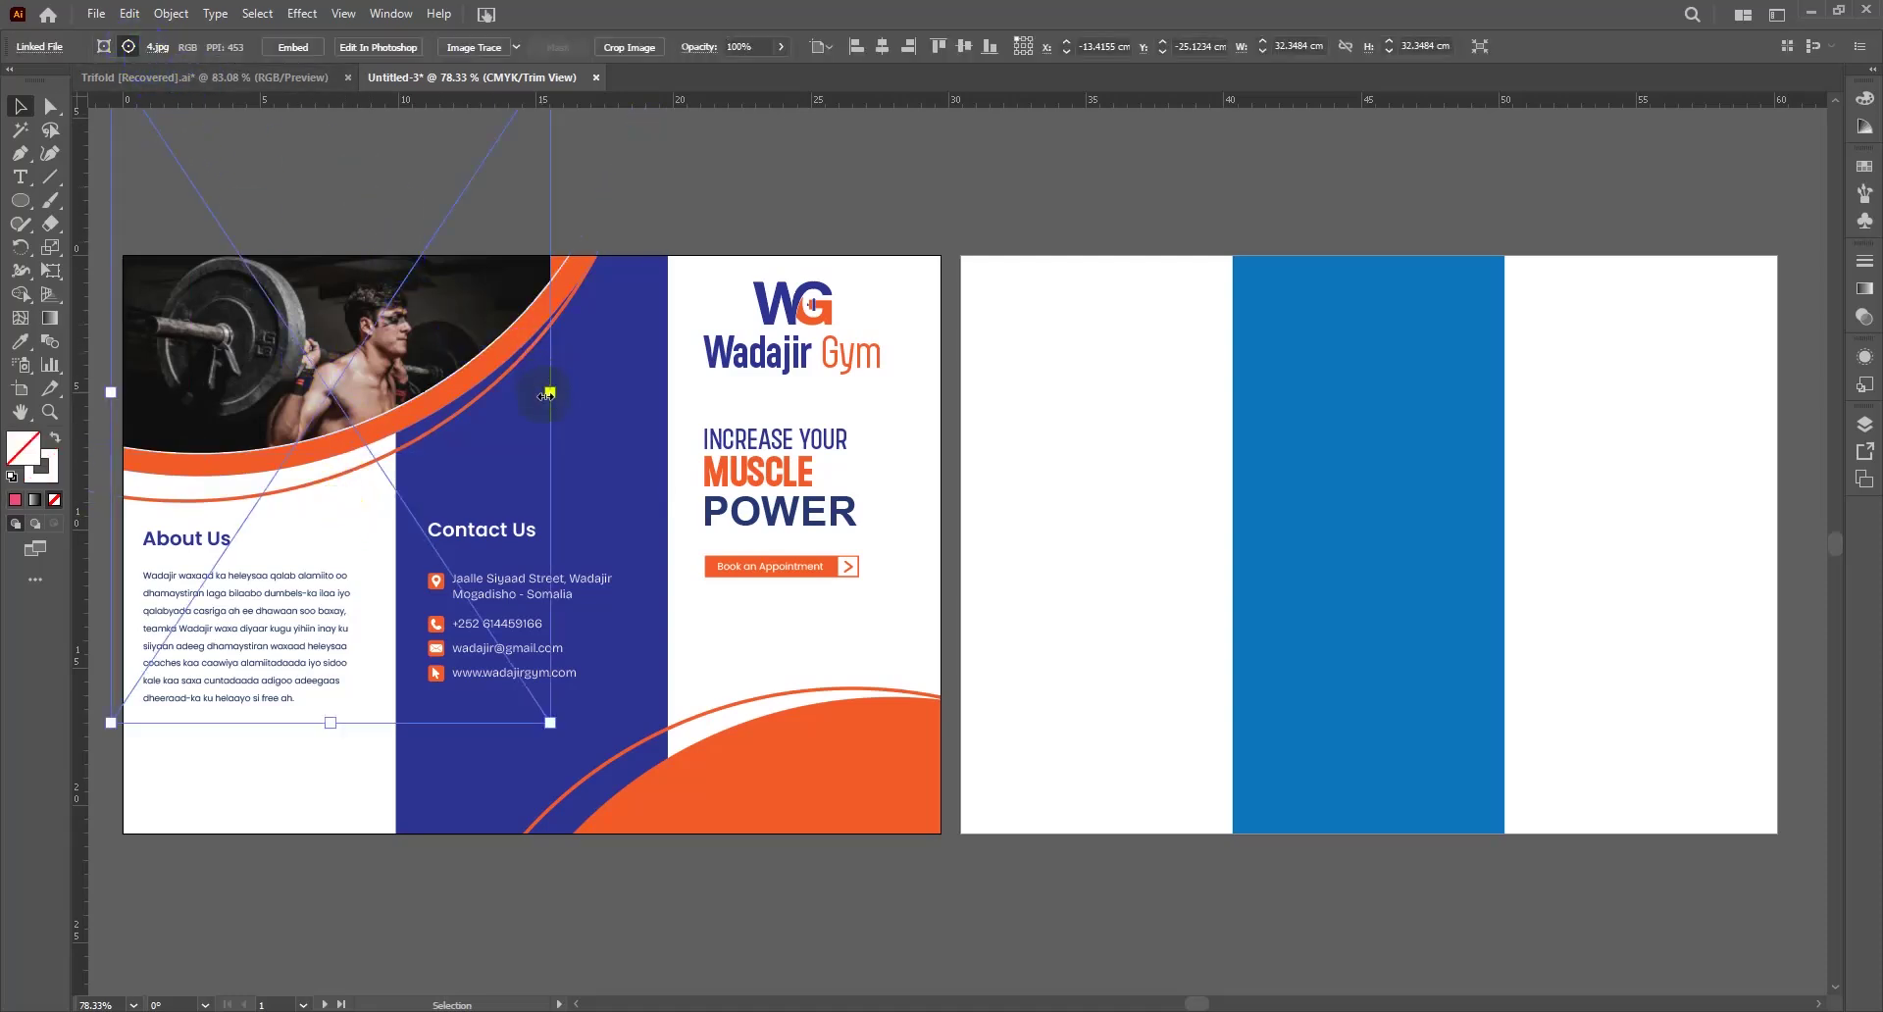
pyautogui.moveTo(550, 394); pyautogui.dragTo(628, 402)
pyautogui.click(896, 467)
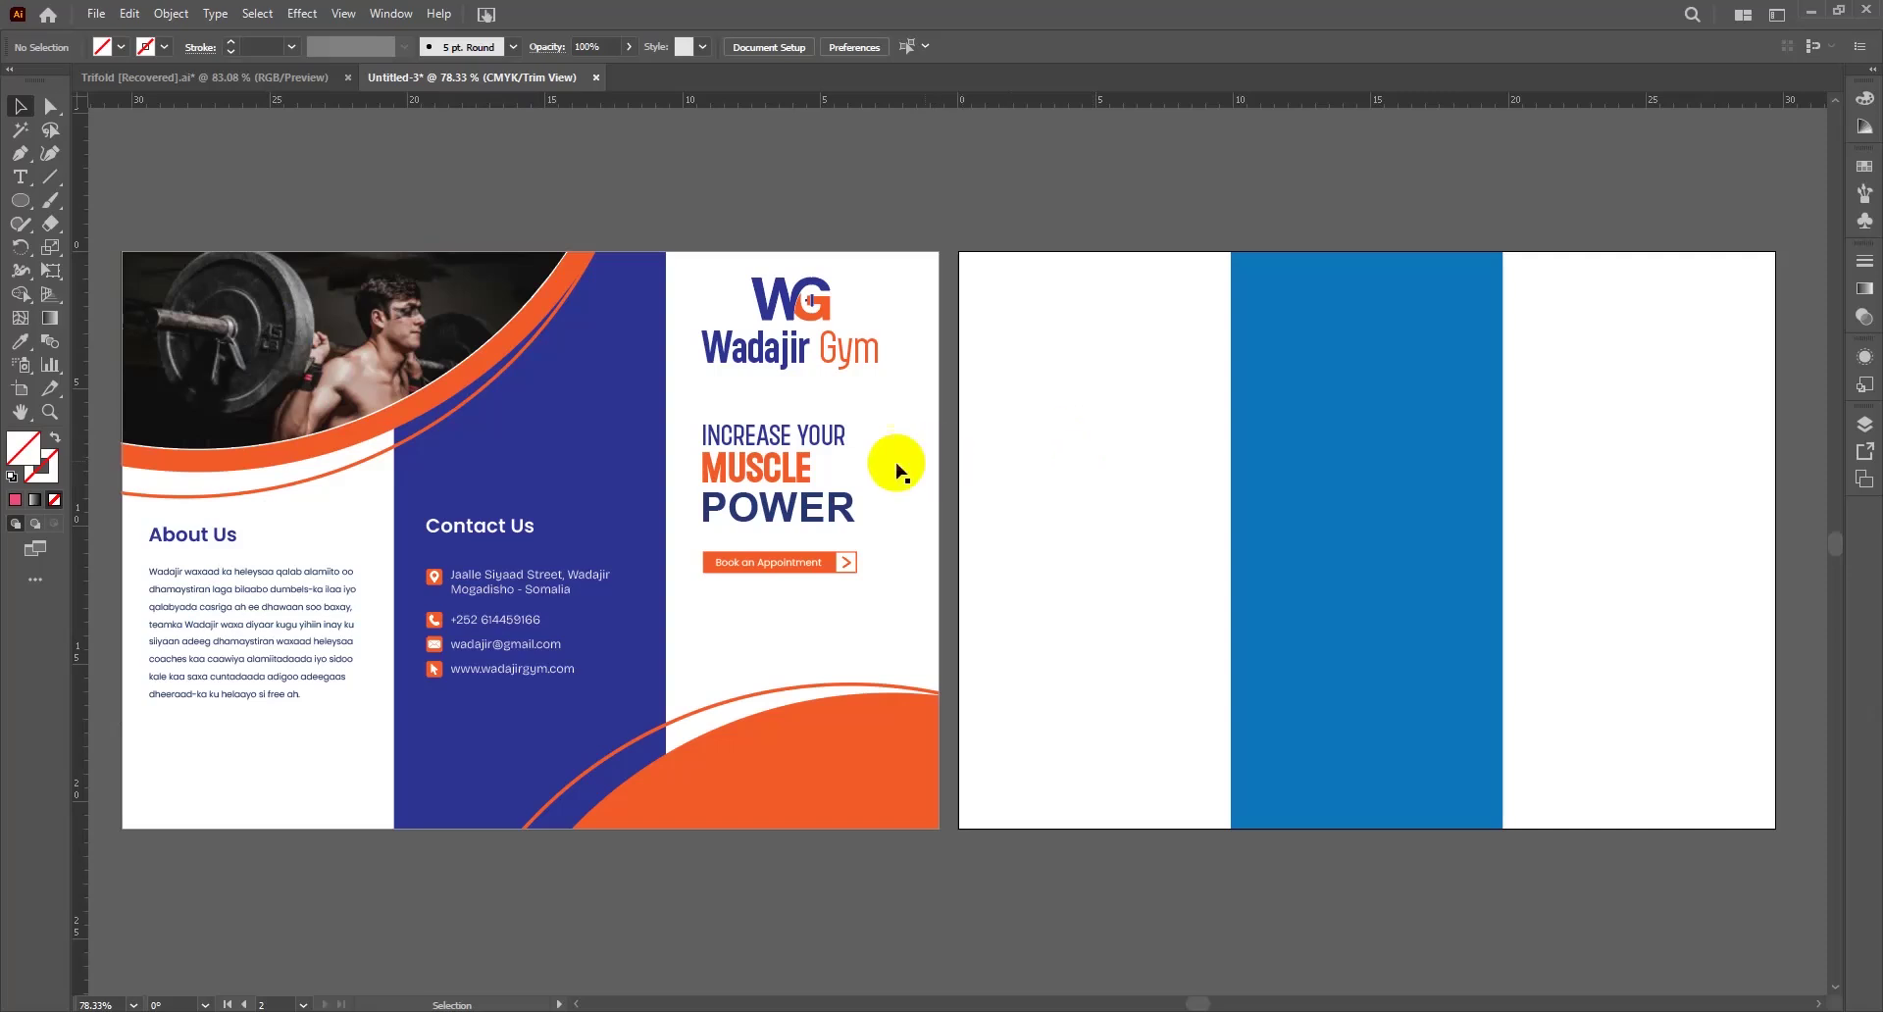
# Examine the inner page of the Trifold reference, including its curved shapes, circular photos, headings and service lists
pyautogui.moveTo(1361, 437); pyautogui.dragTo(1190, 419)
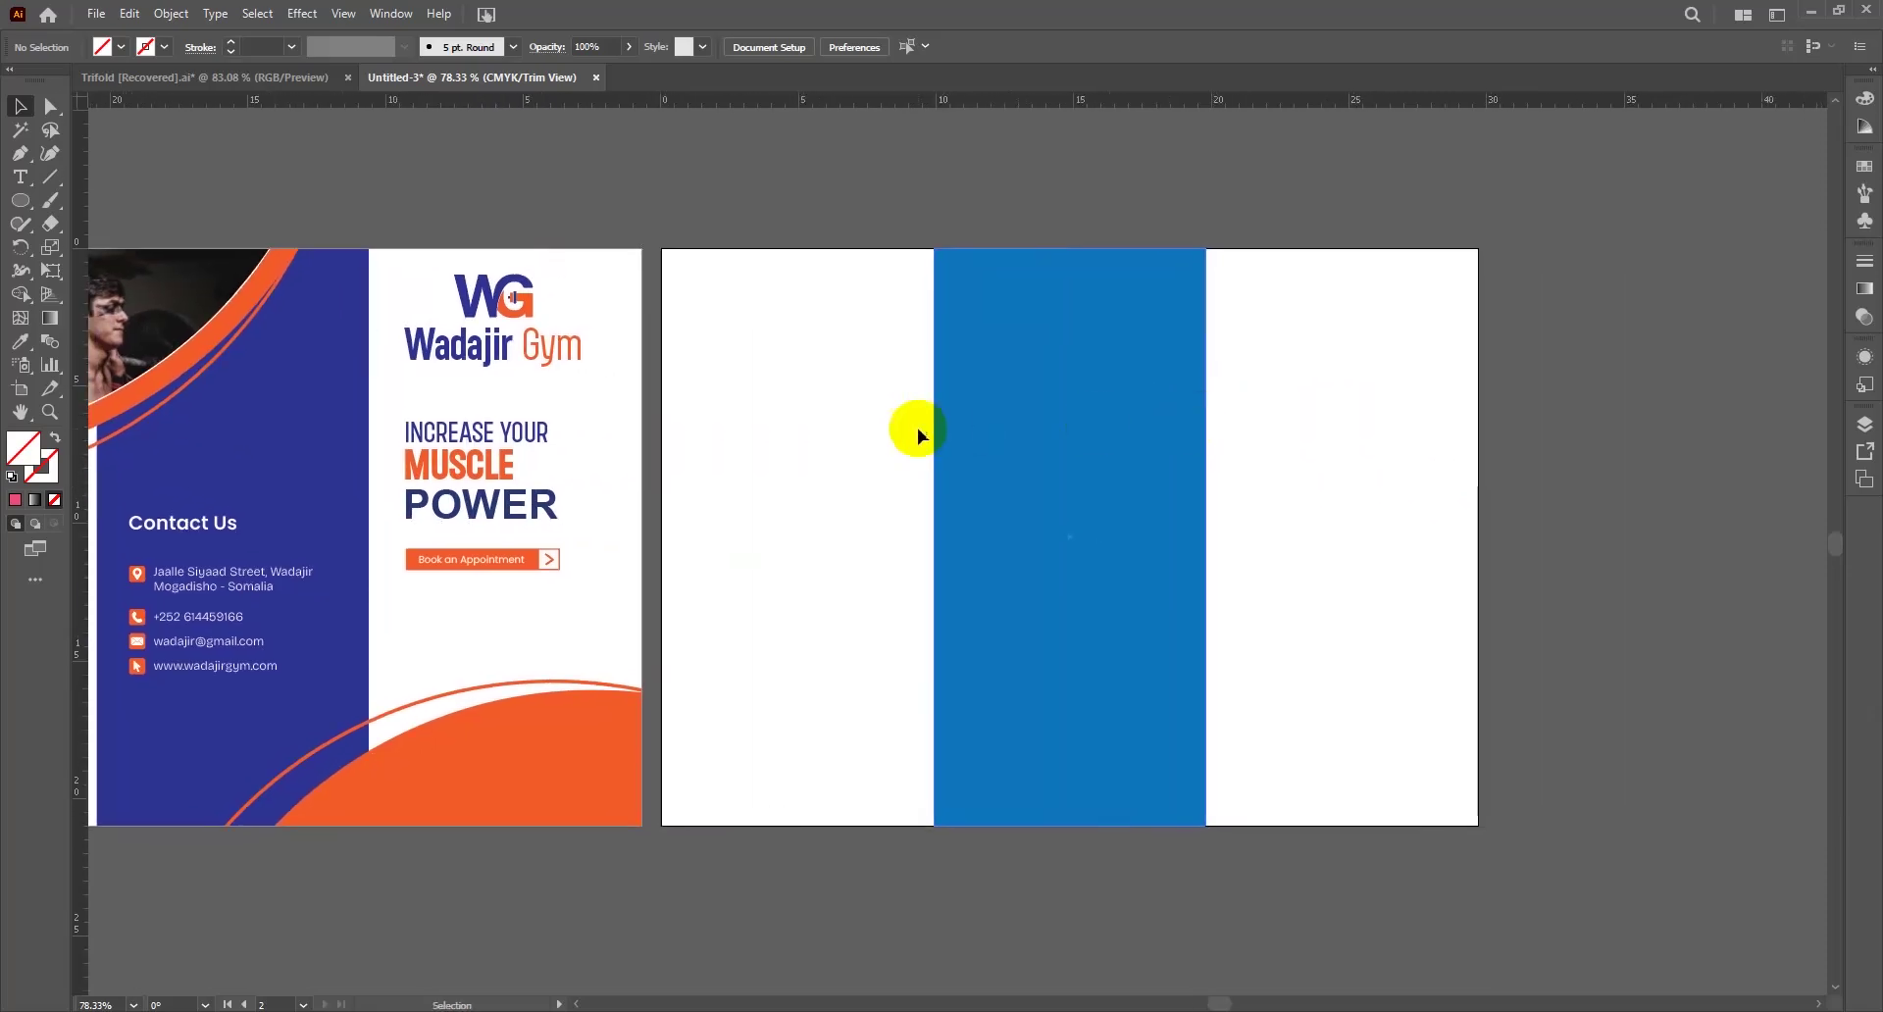
pyautogui.hotkey('ctrl', '0')
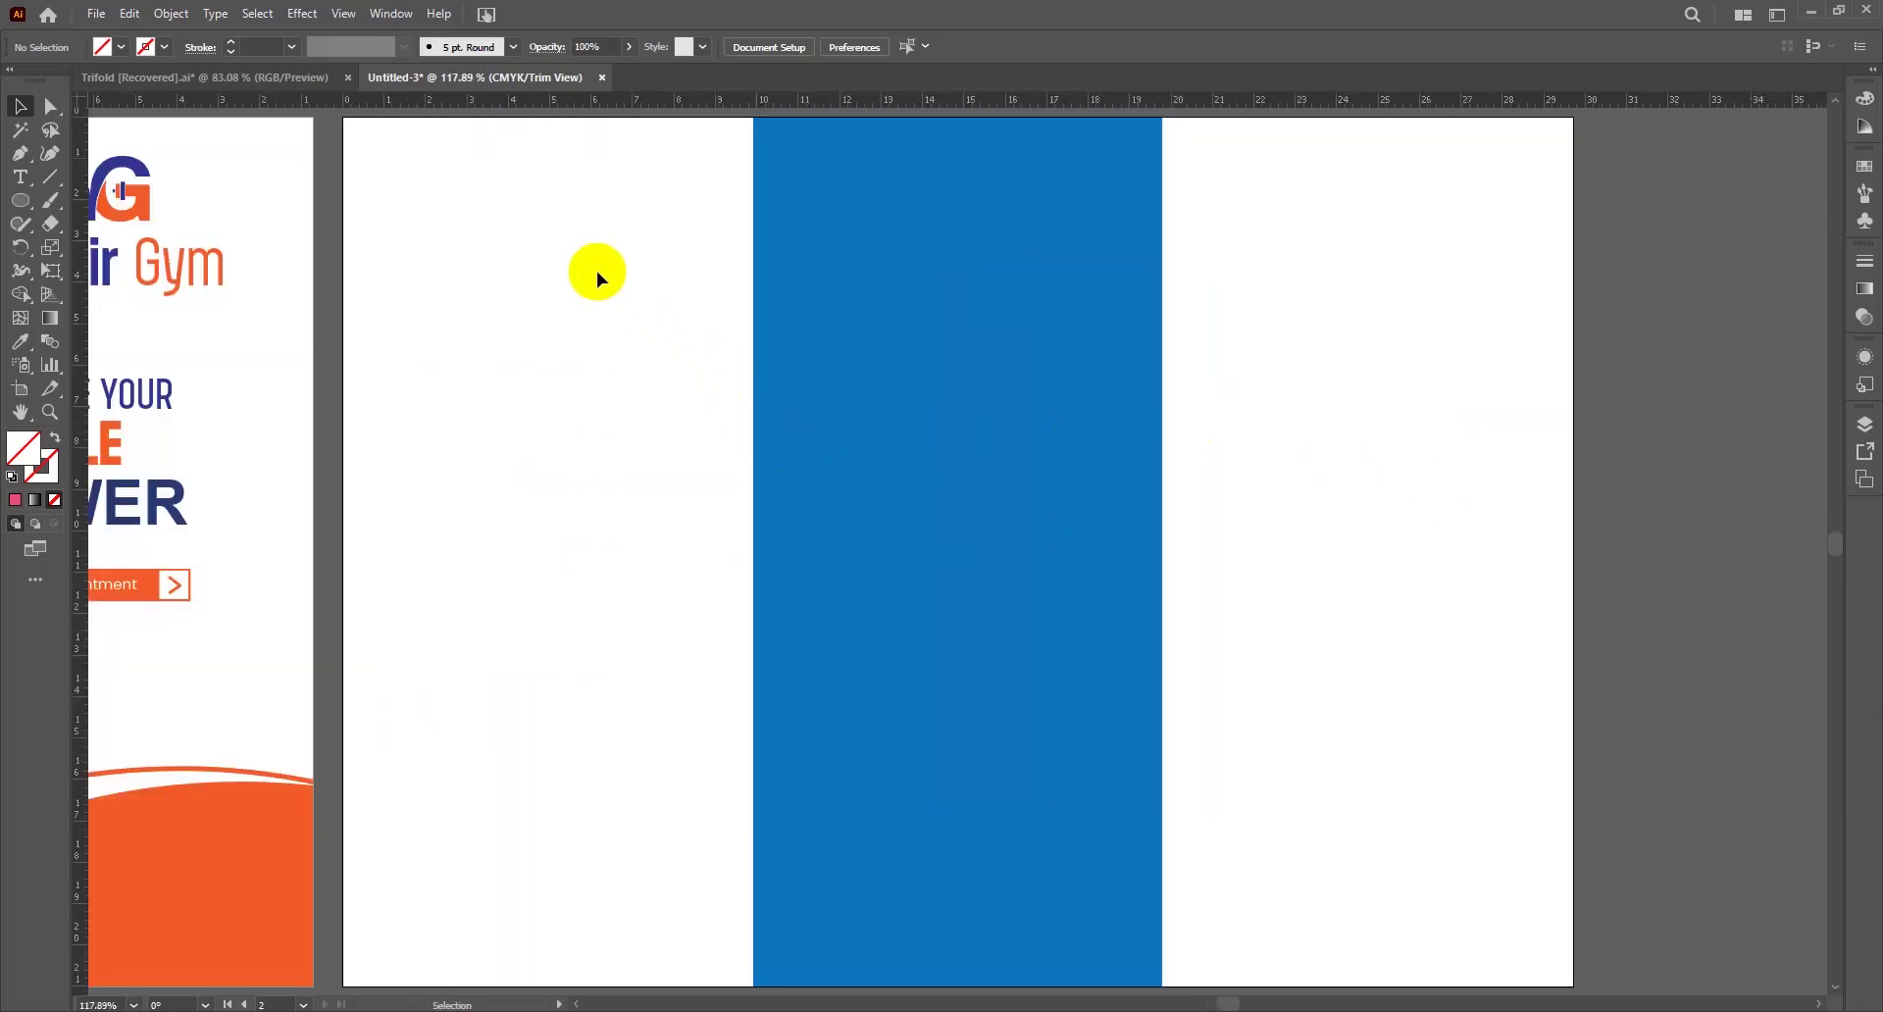
pyautogui.click(265, 76)
pyautogui.hscroll(5, 1304, 471)
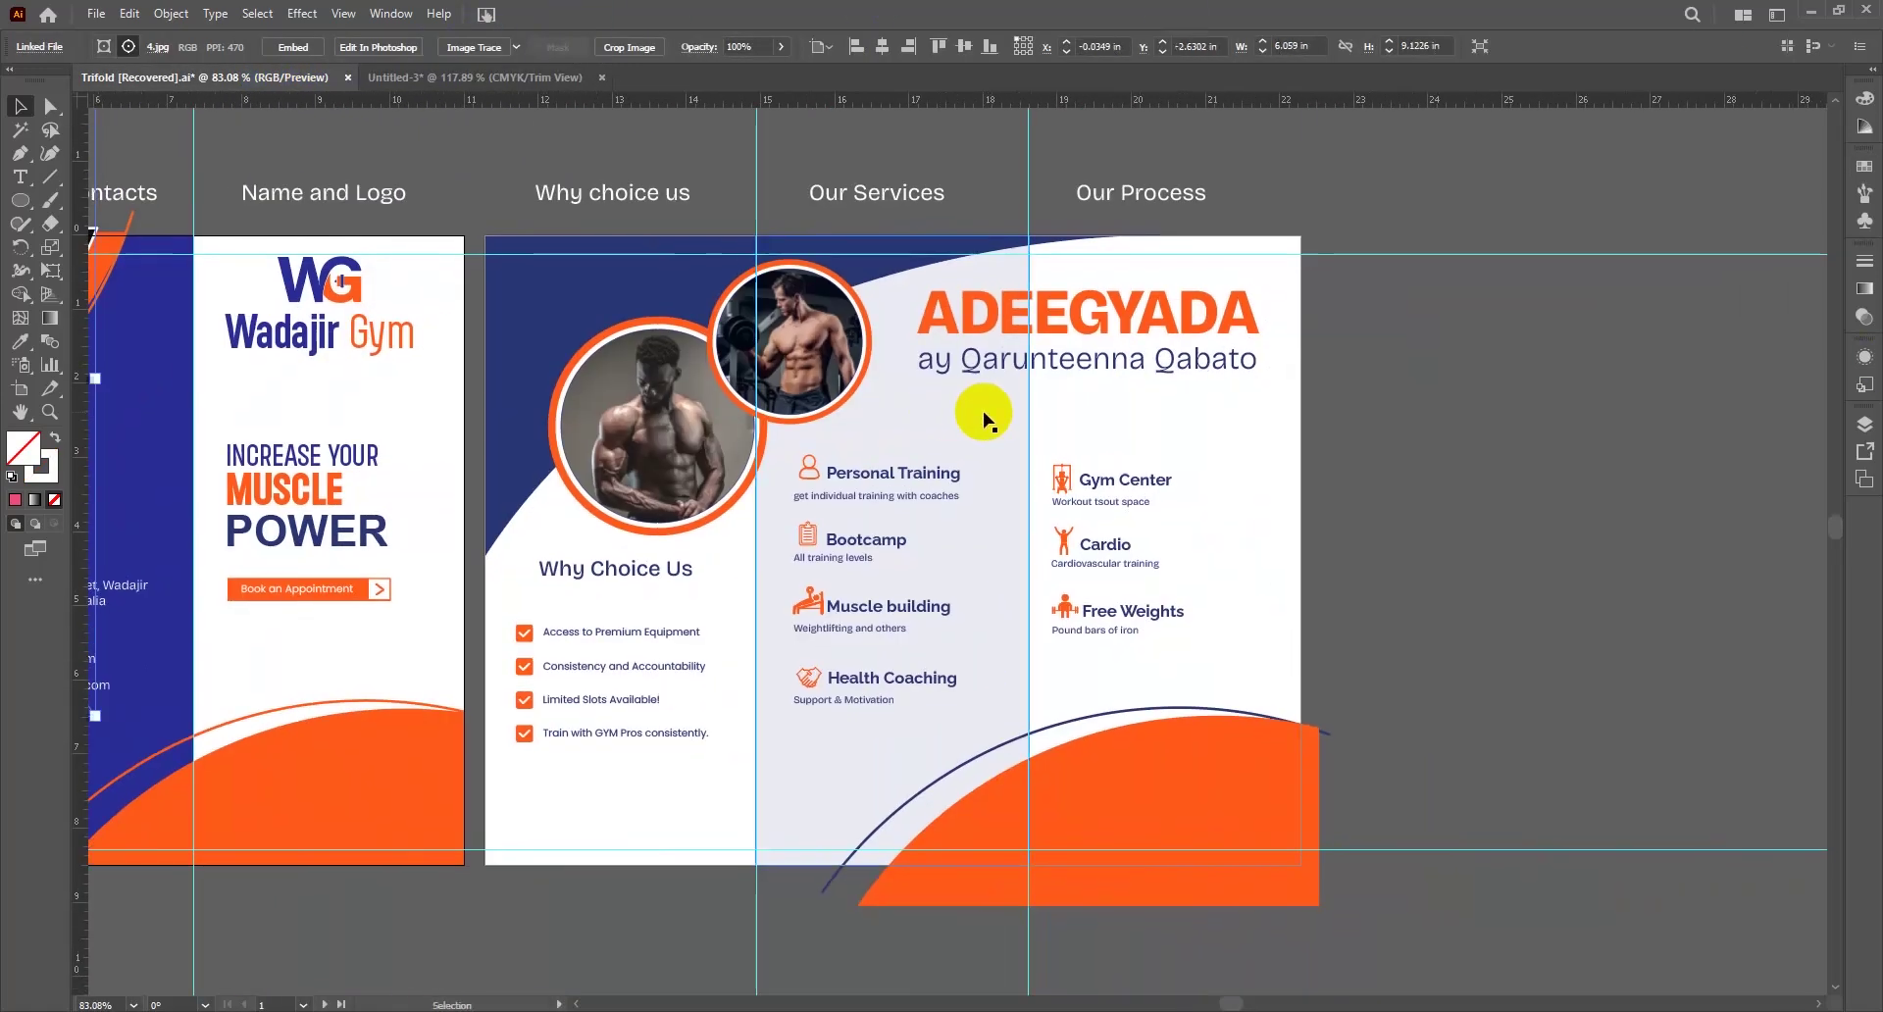
pyautogui.hotkey('ctrl', '+')
pyautogui.moveTo(1123, 467); pyautogui.dragTo(939, 425)
pyautogui.moveTo(1599, 628); pyautogui.dragTo(864, 386)
pyautogui.moveTo(1156, 510); pyautogui.dragTo(679, 473)
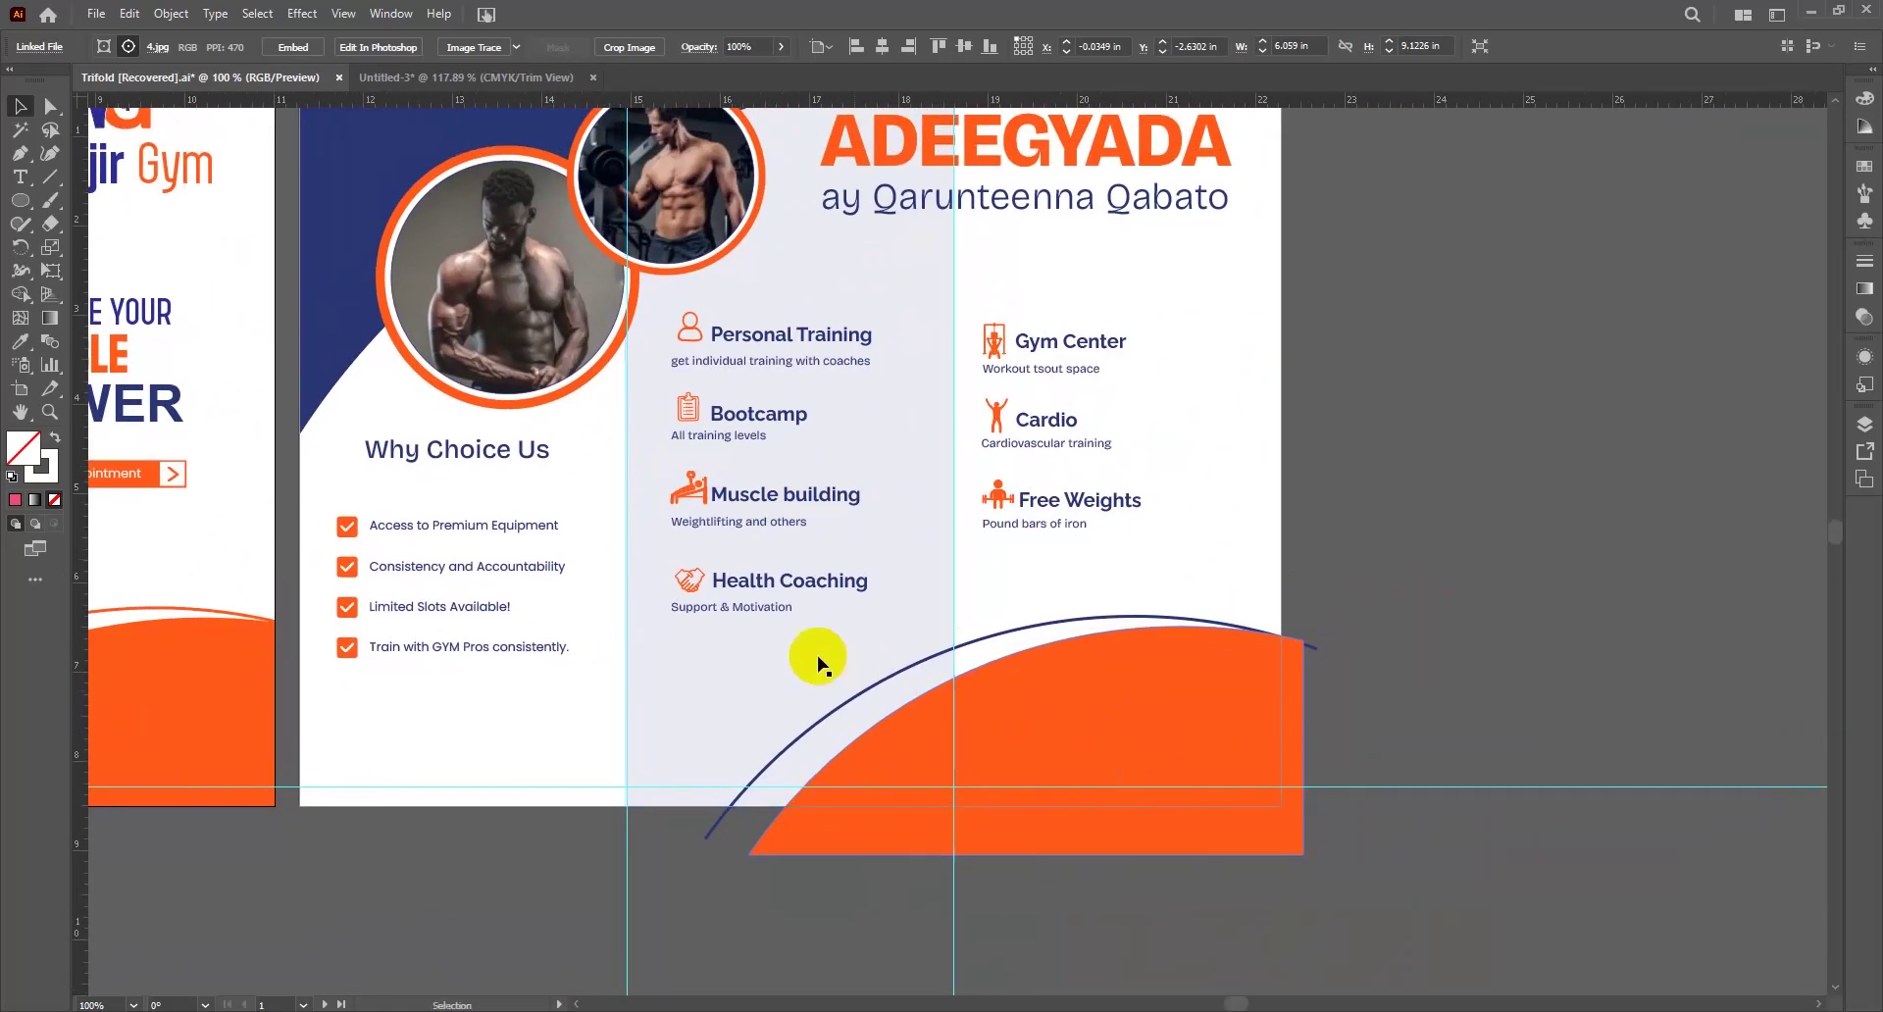
pyautogui.moveTo(603, 181); pyautogui.dragTo(586, 339)
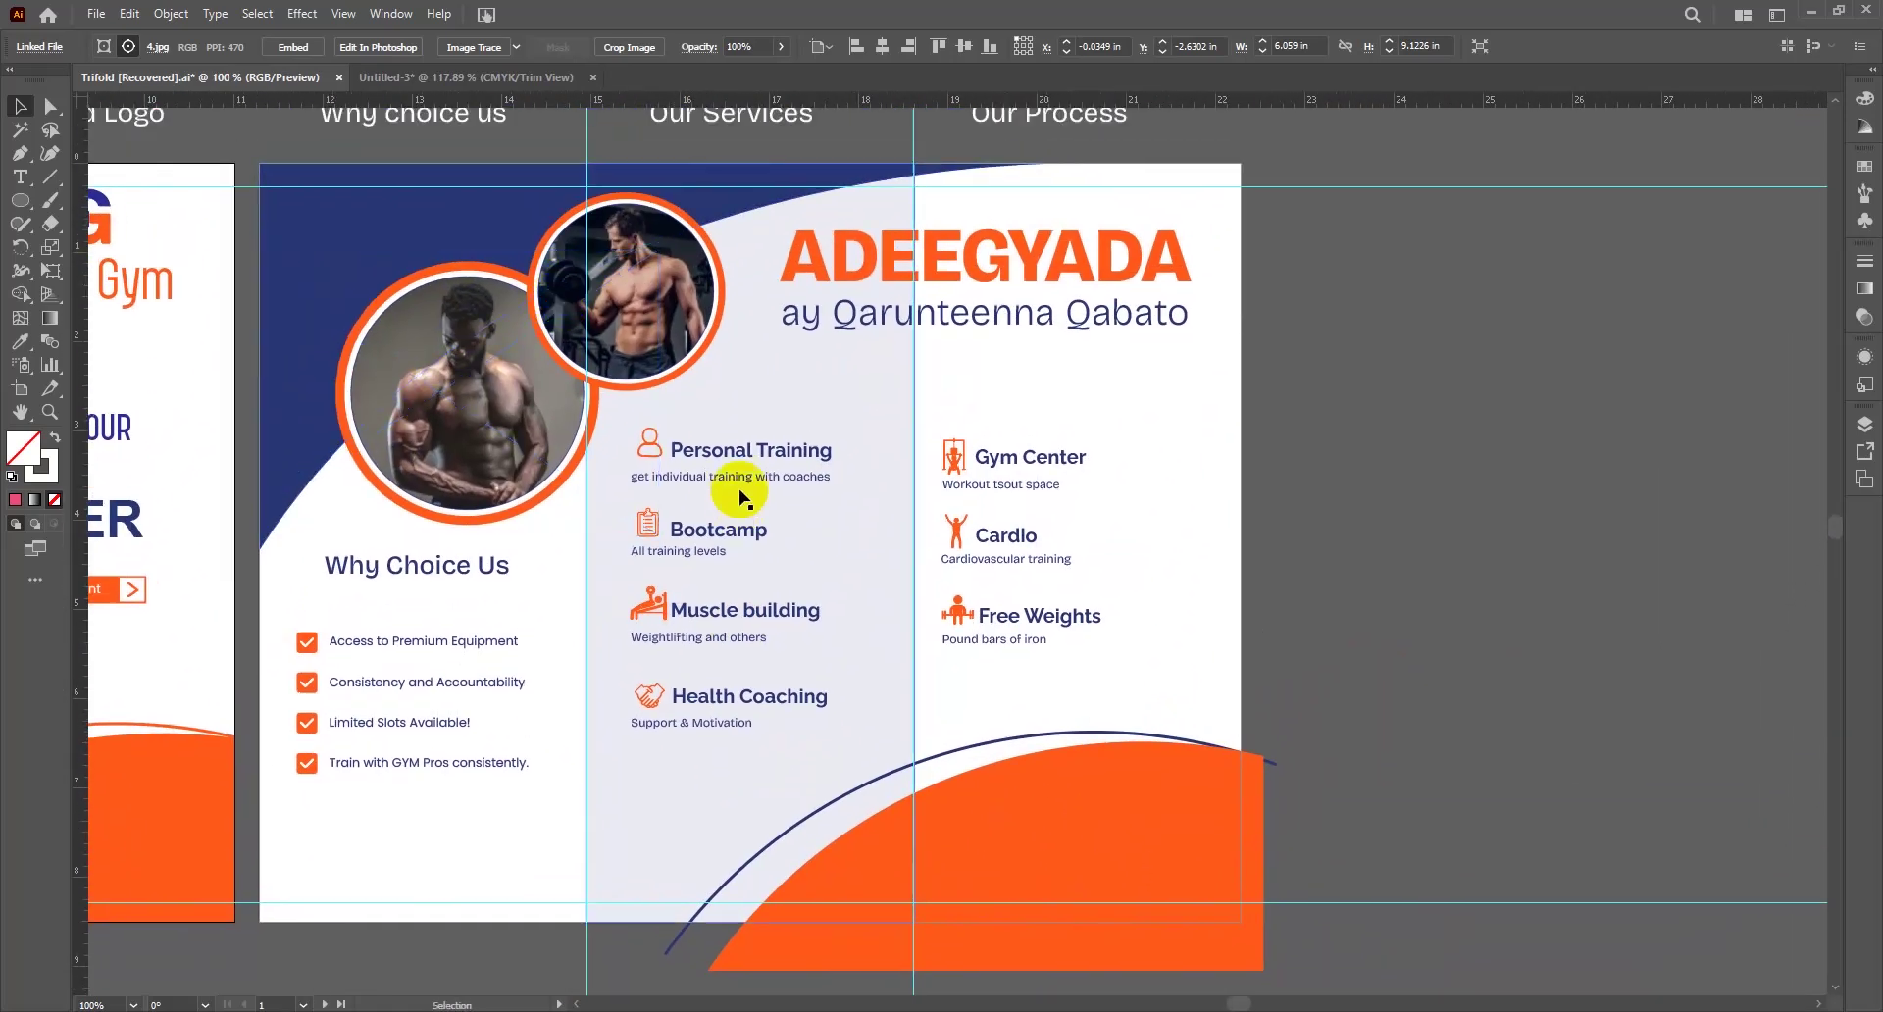
# Open the icon files icons-gym, icons-gym-1, icons-gym-2 and person-icon alongside the brochure document
pyautogui.click(471, 77)
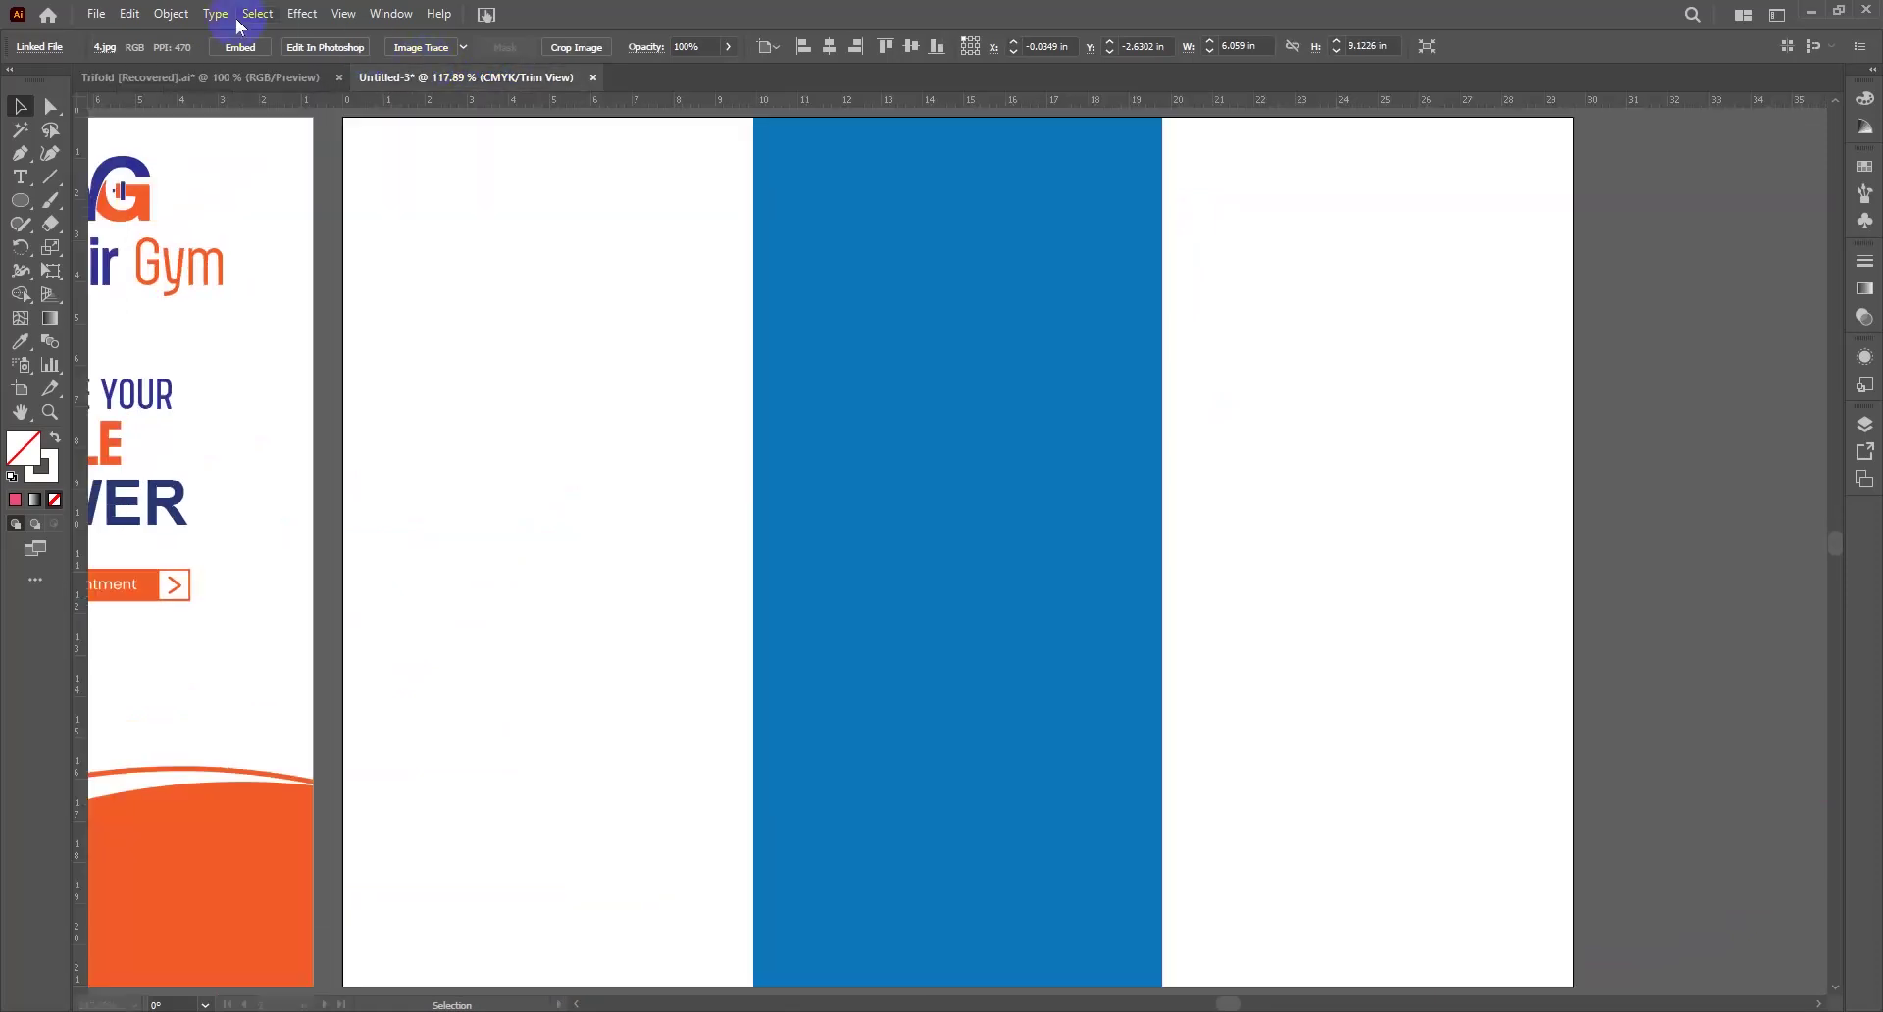
pyautogui.click(94, 13)
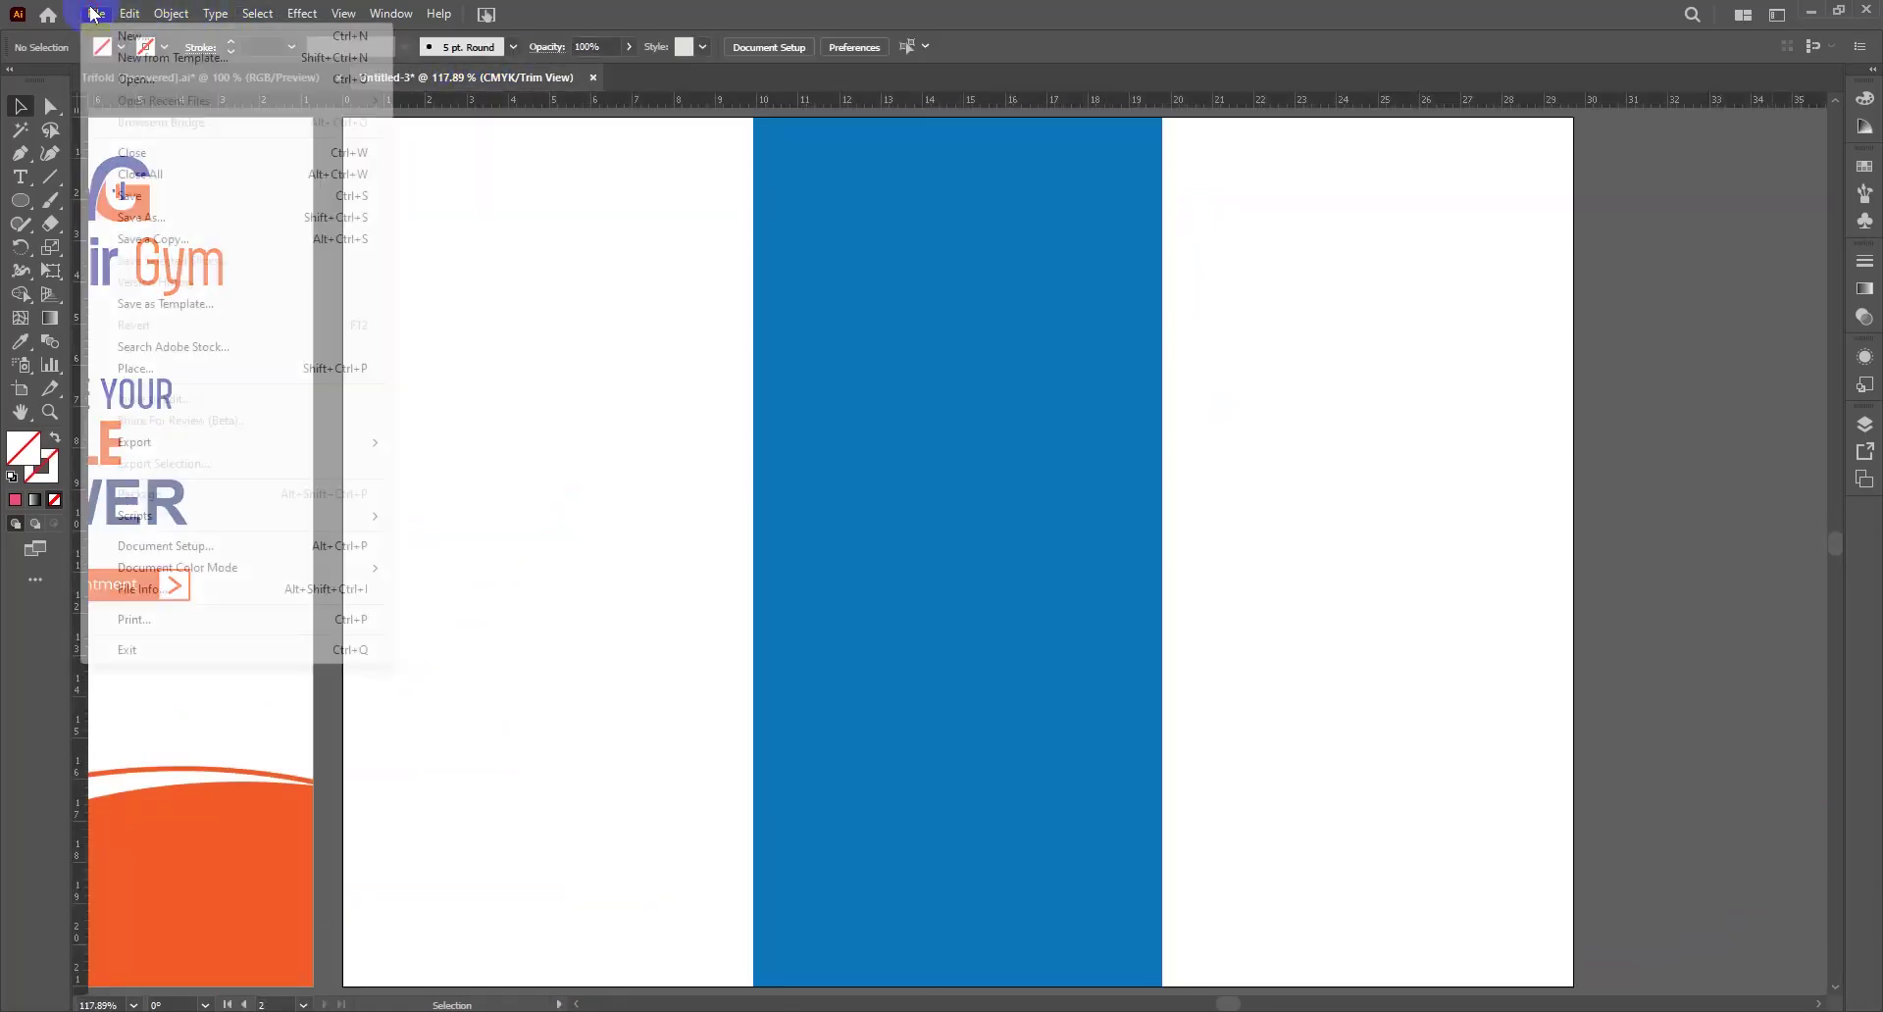
pyautogui.click(138, 79)
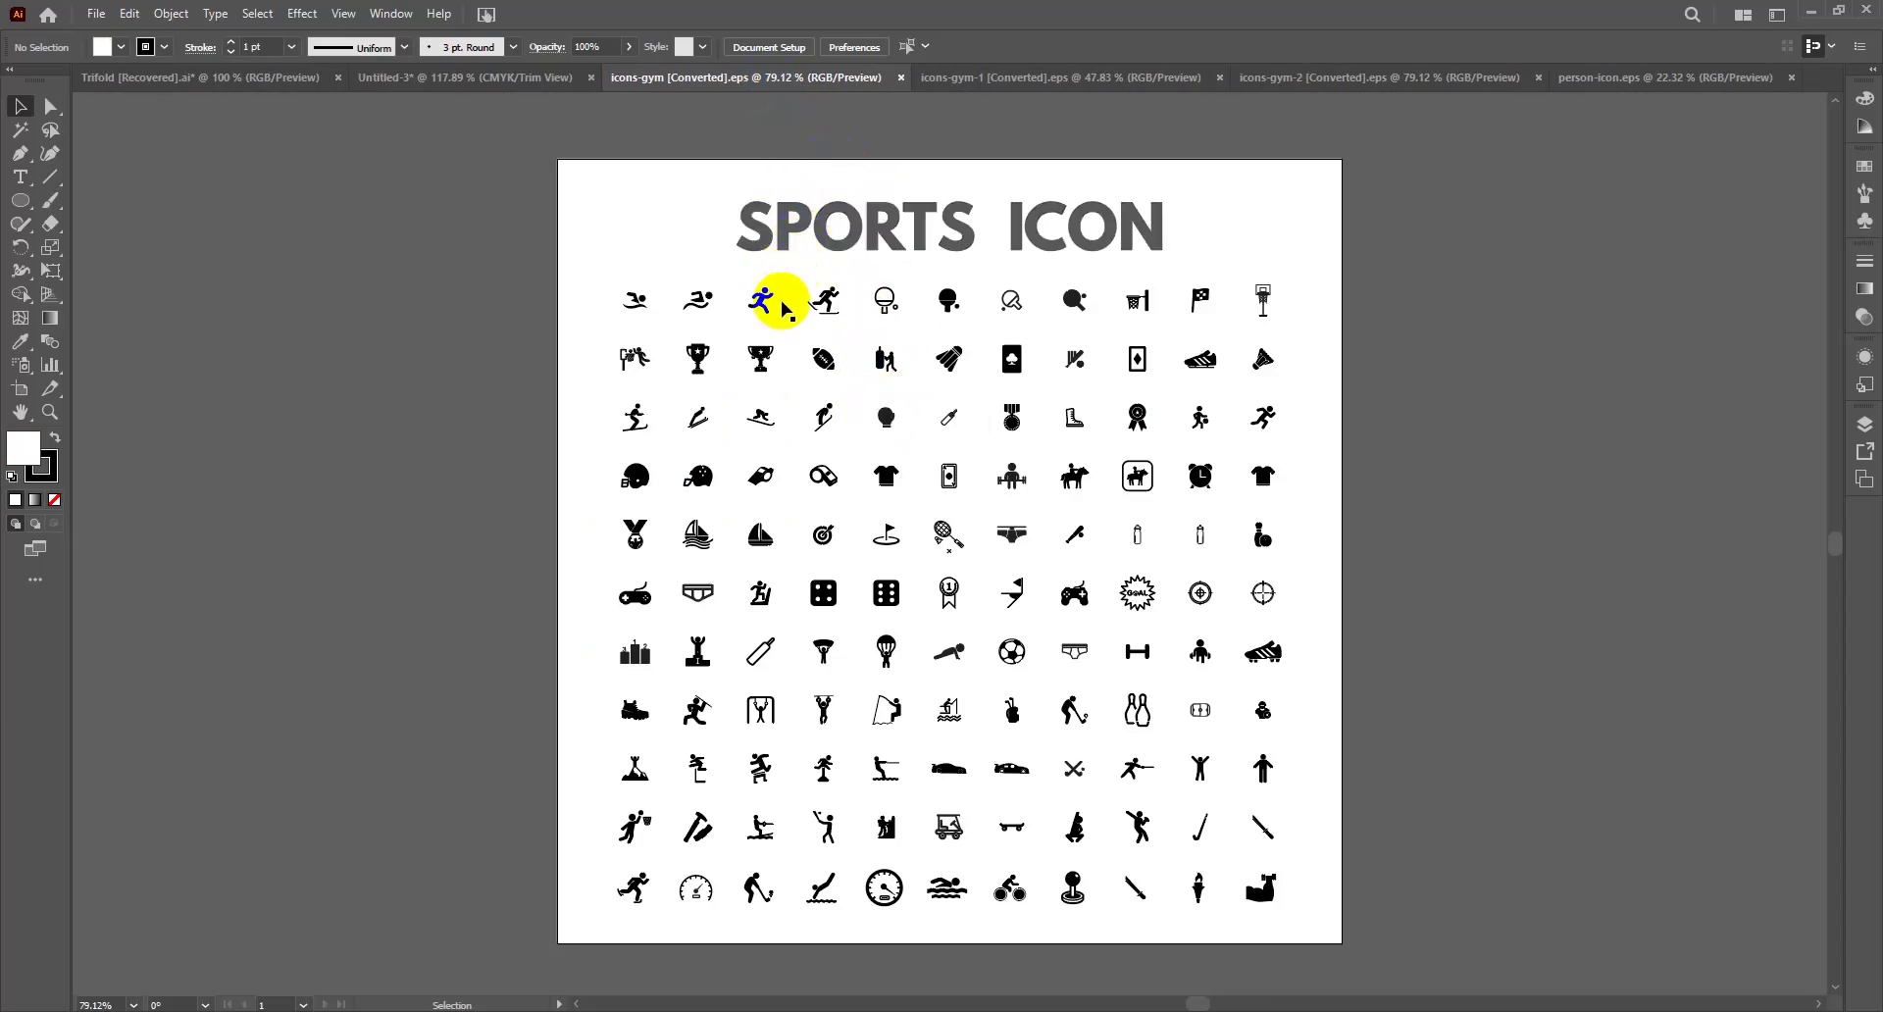
# Look through the sports, doodle and gym-exercise icon sheets for symbols that suit the brochure's services
pyautogui.click(761, 296)
pyautogui.click(617, 149)
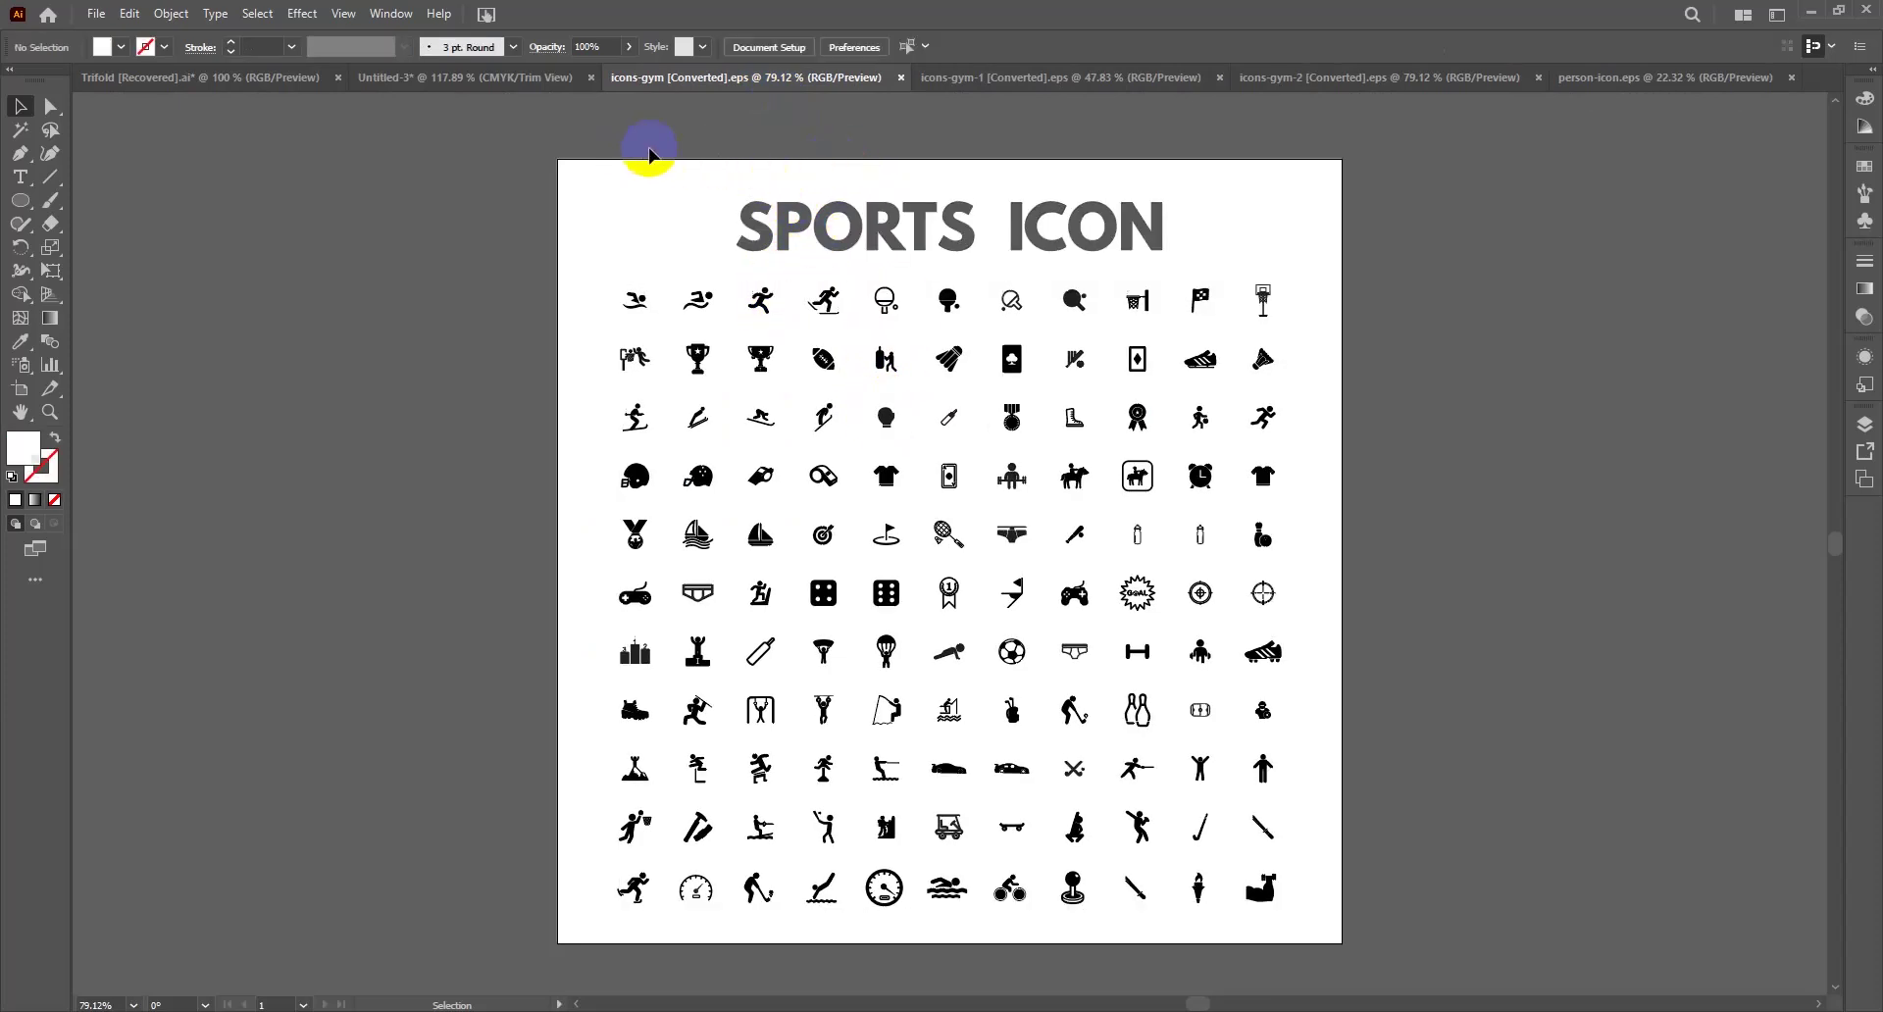
pyautogui.click(958, 79)
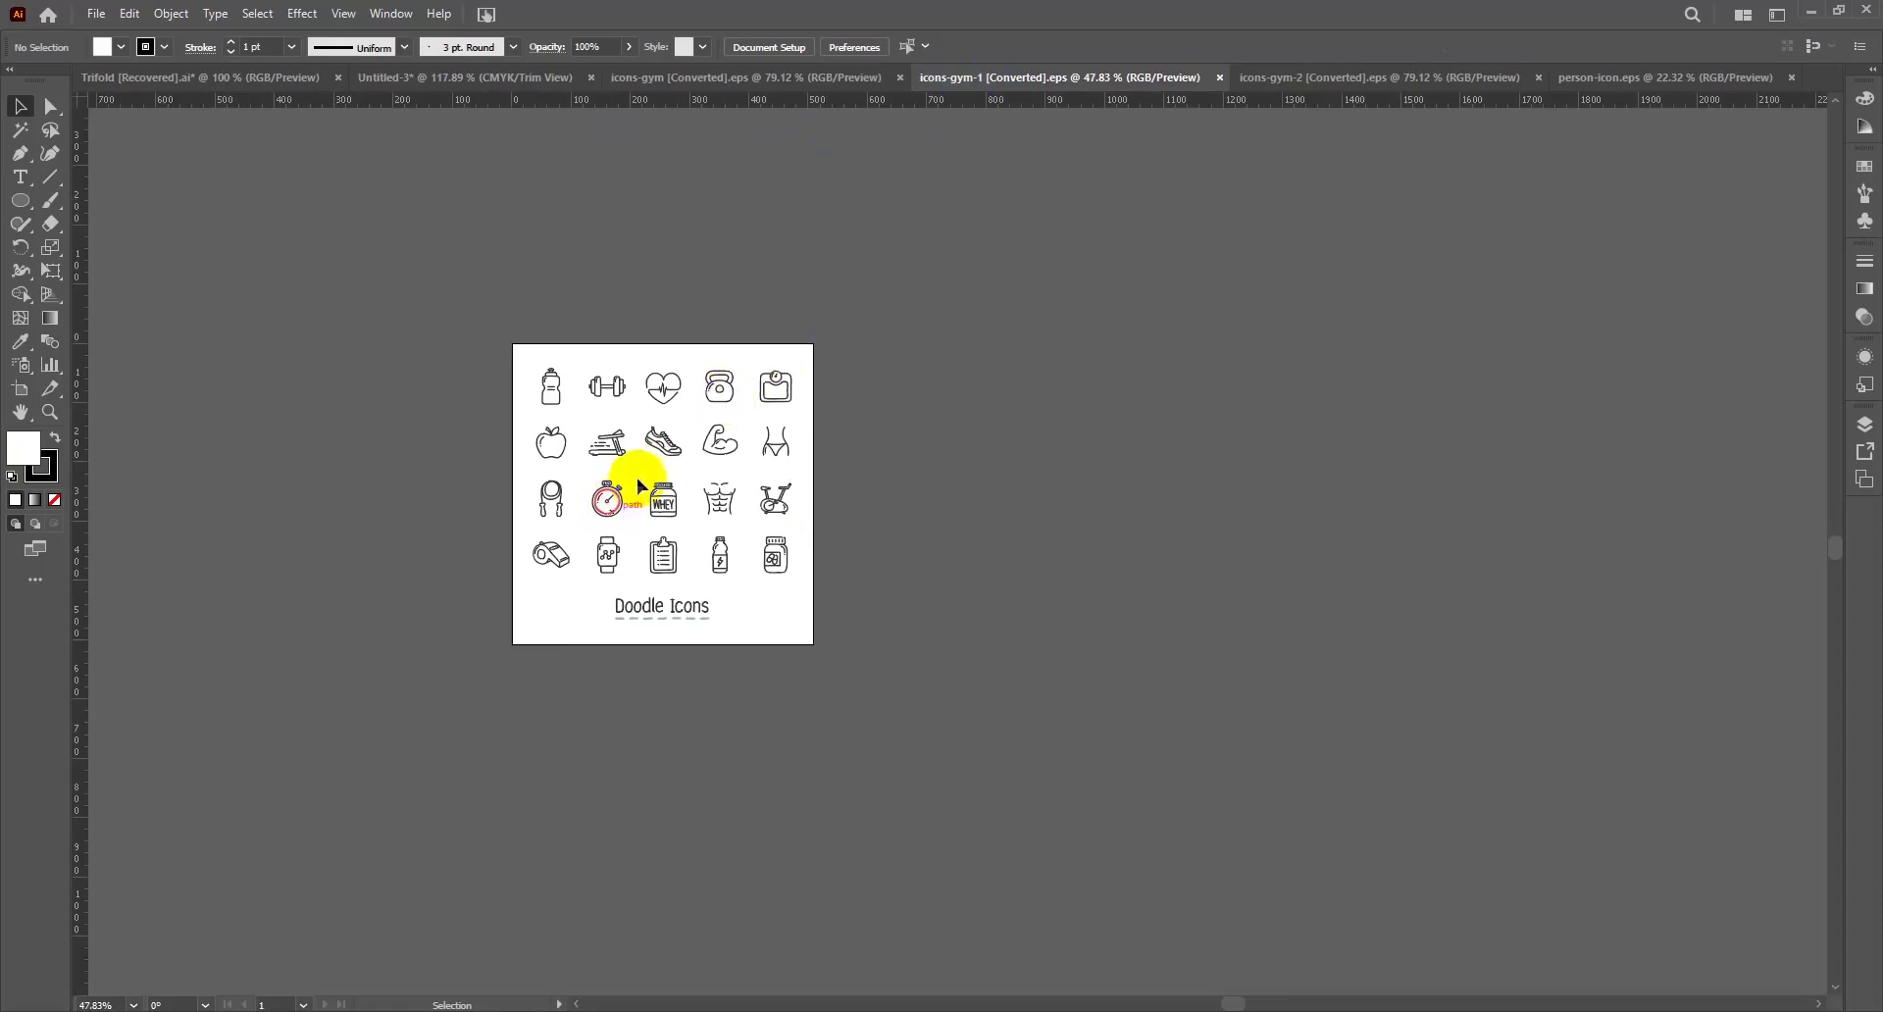
pyautogui.click(1303, 83)
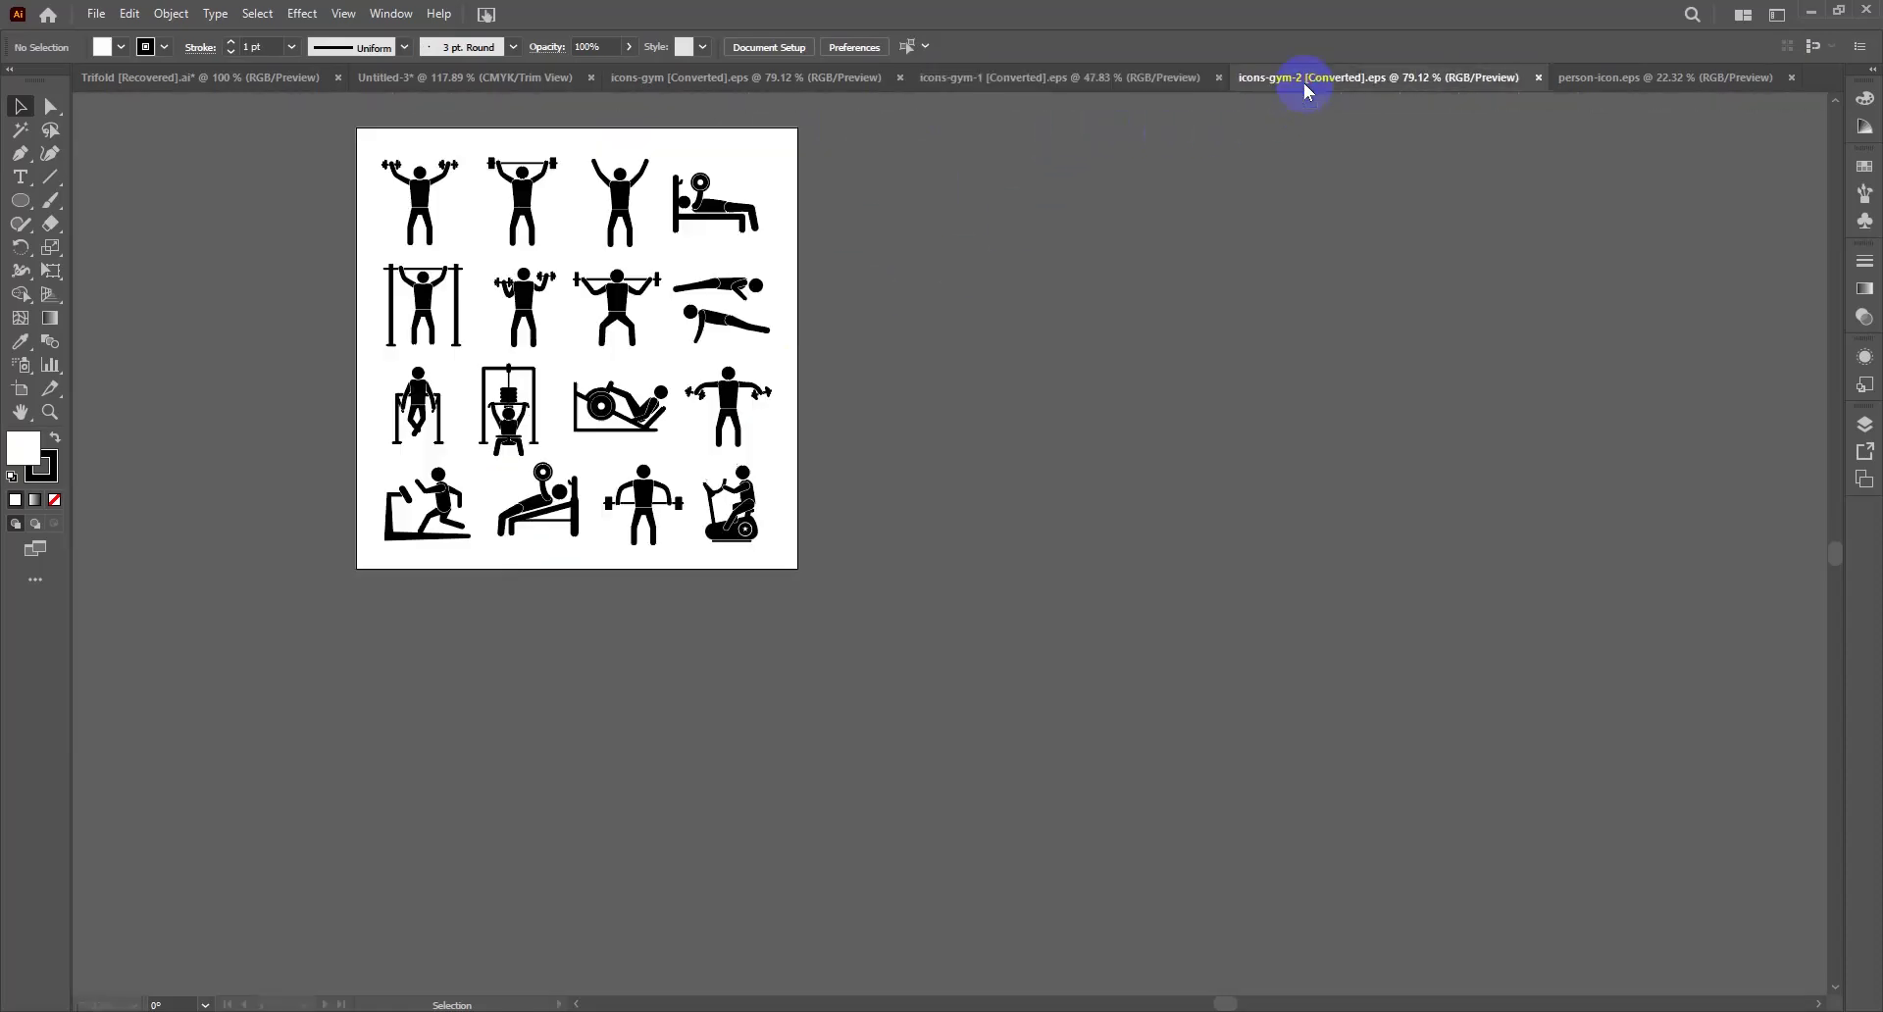
pyautogui.click(950, 72)
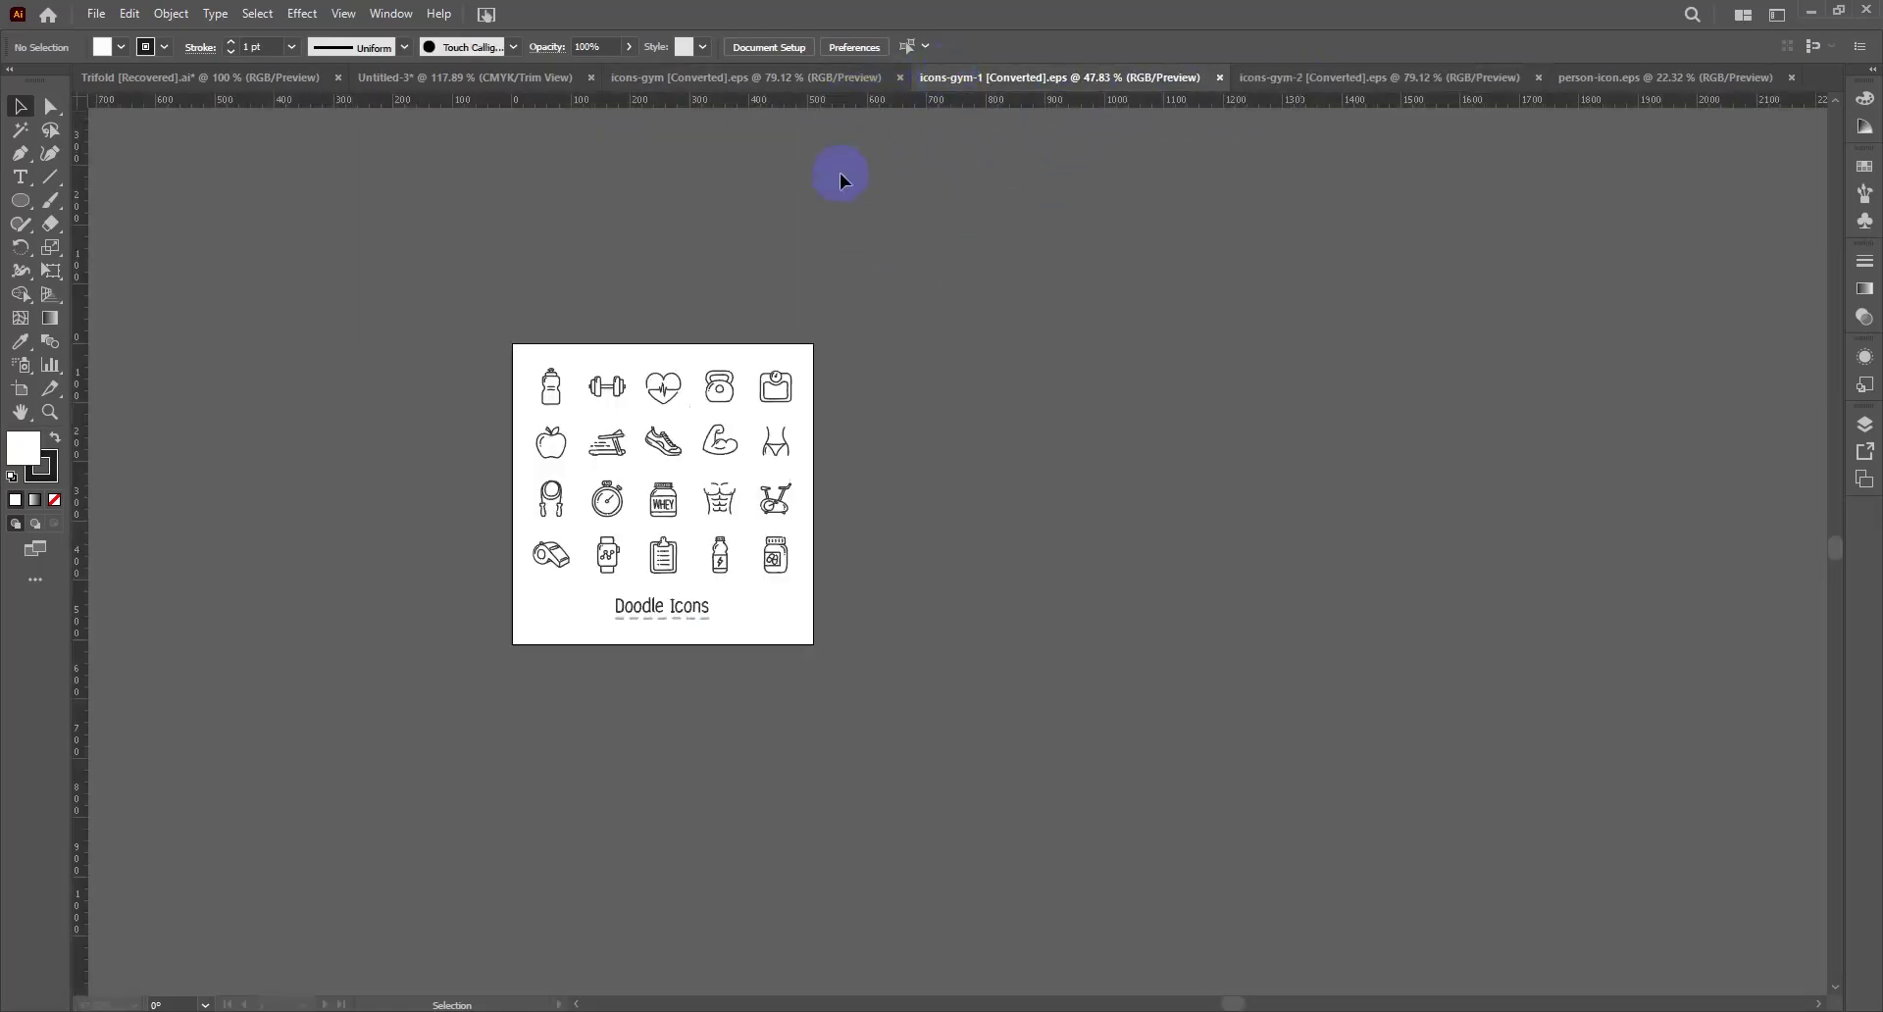
pyautogui.click(782, 82)
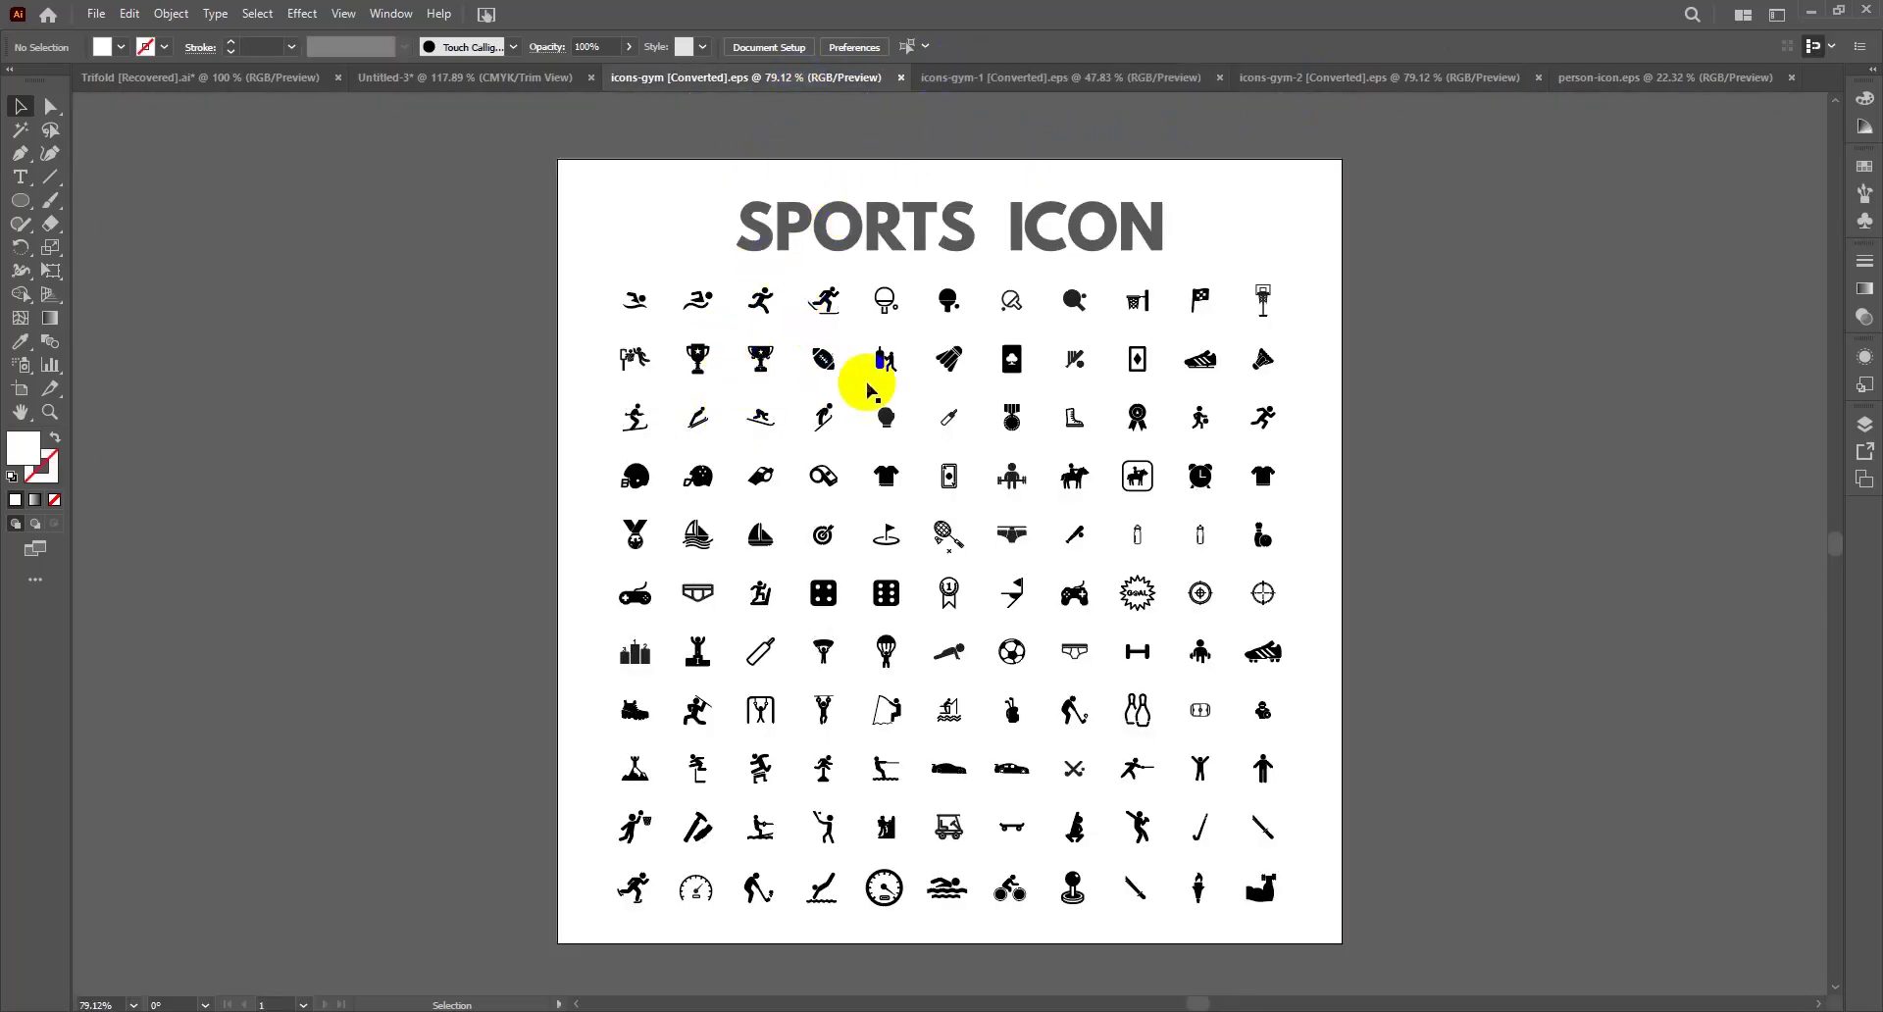
pyautogui.click(975, 76)
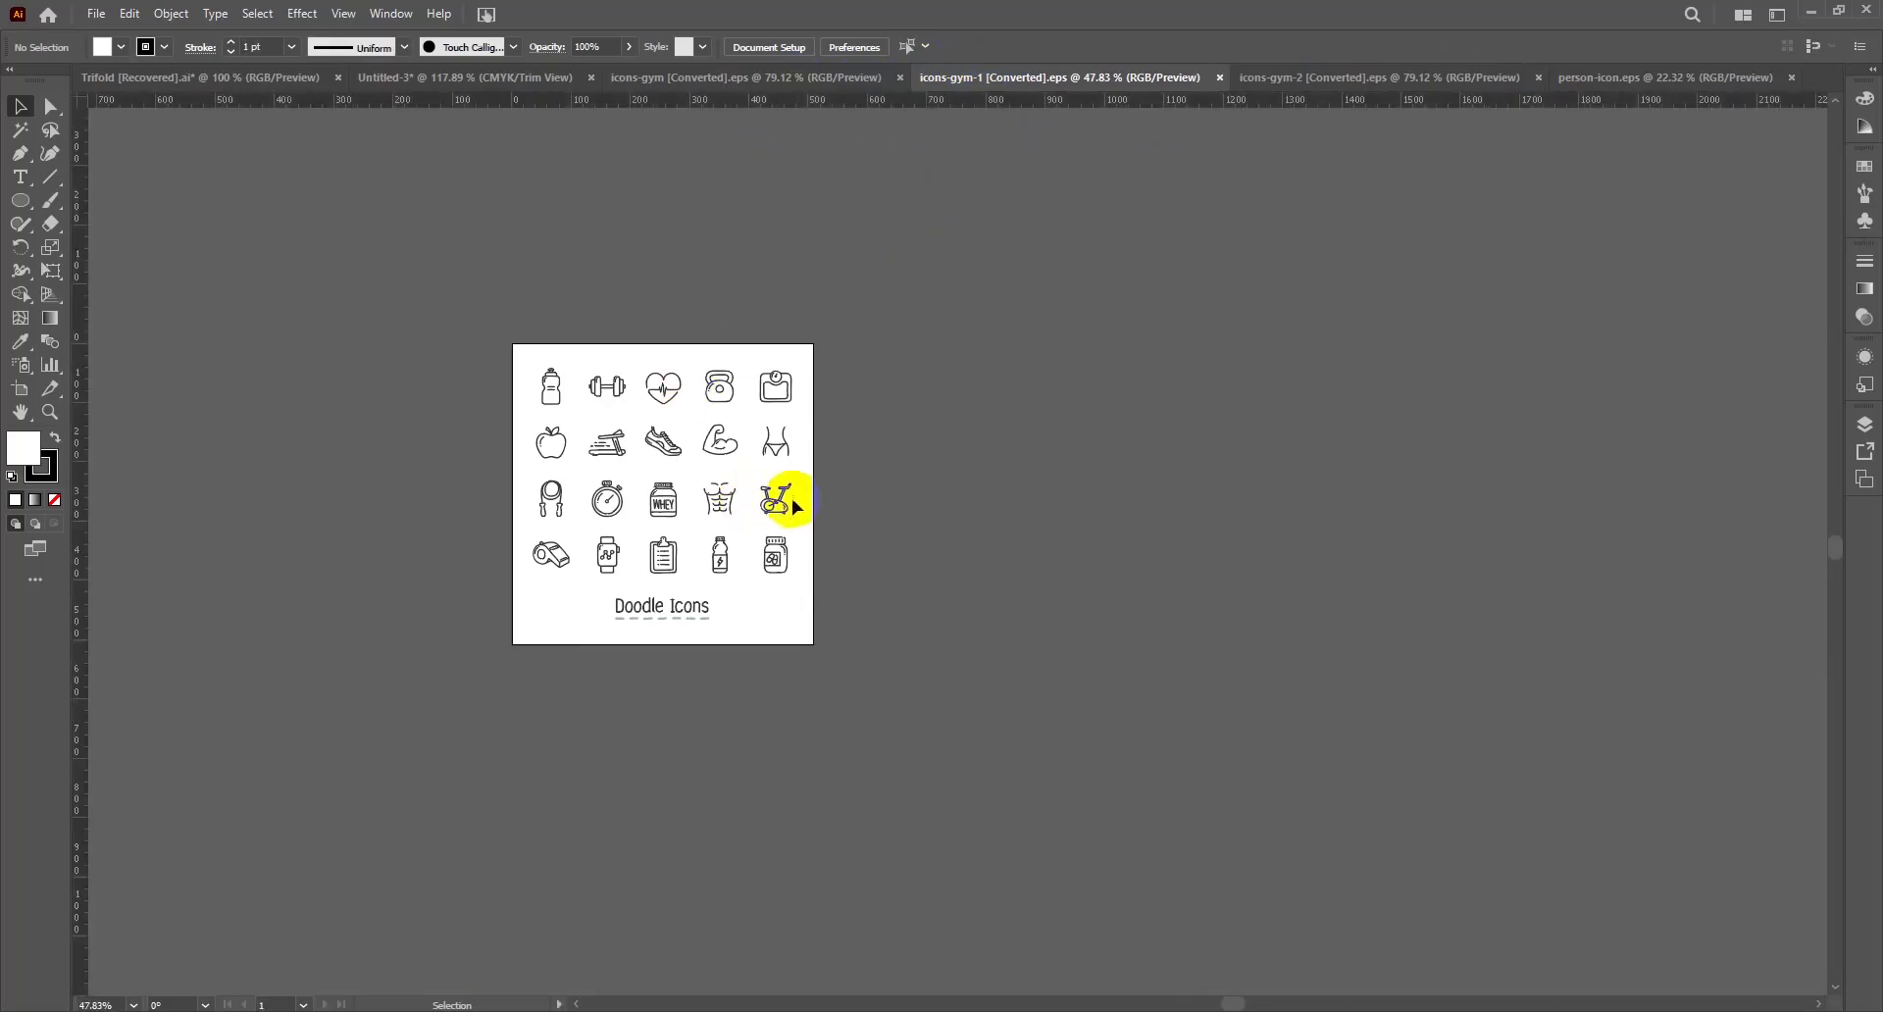
pyautogui.click(1275, 79)
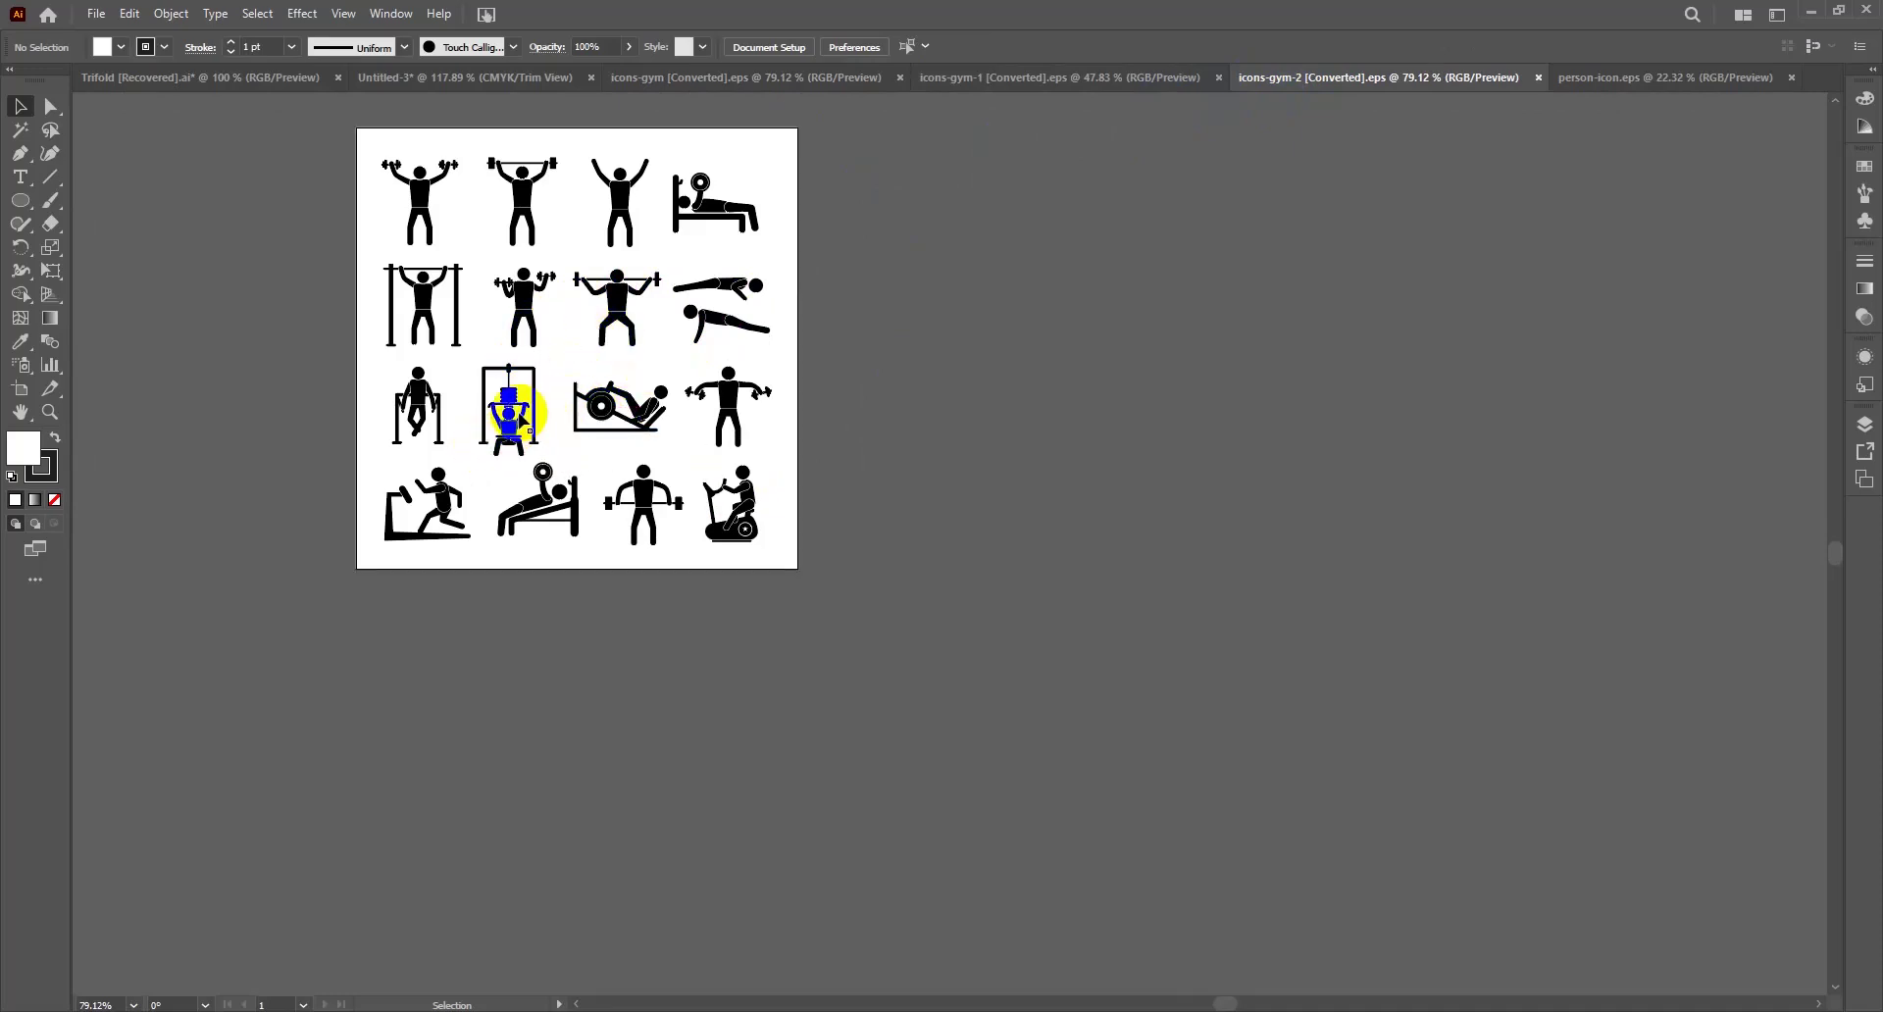
# Move the figure lifting two dumbbells off the gym-exercise icon sheet and enlarge it to several times its size
pyautogui.click(416, 412)
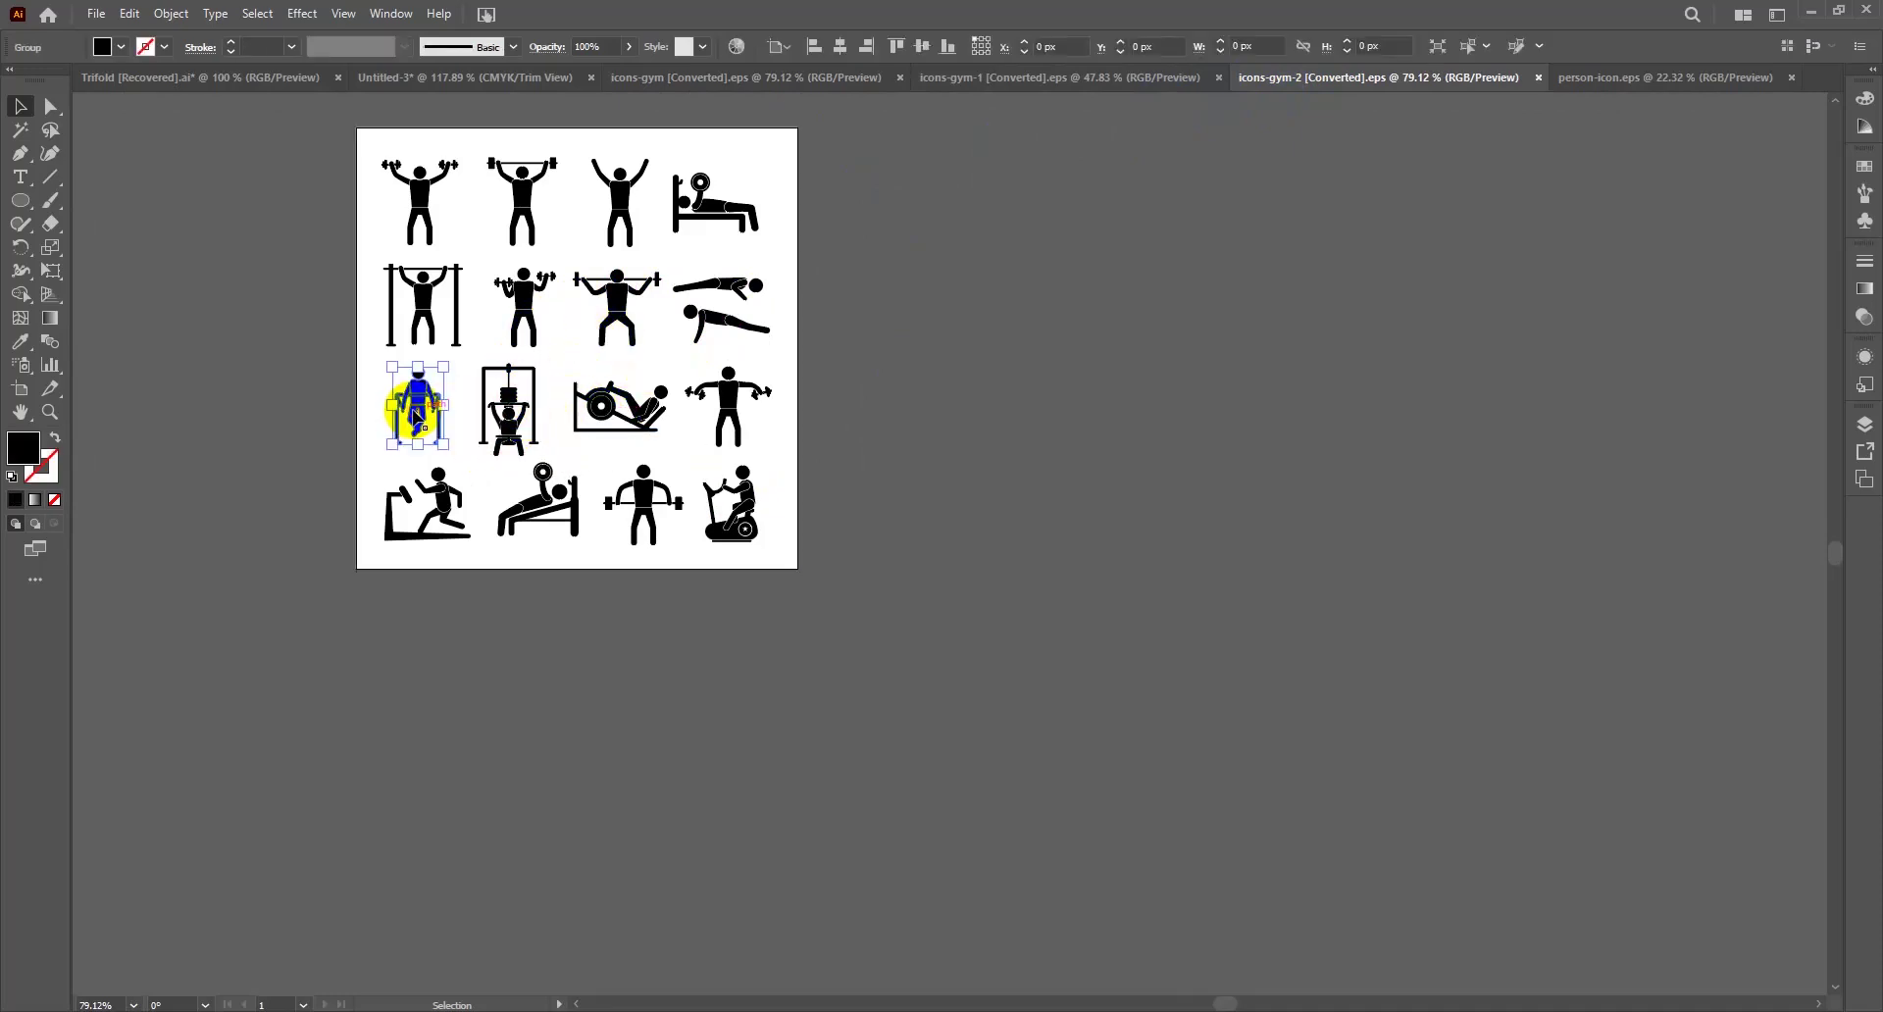
pyautogui.click(418, 207)
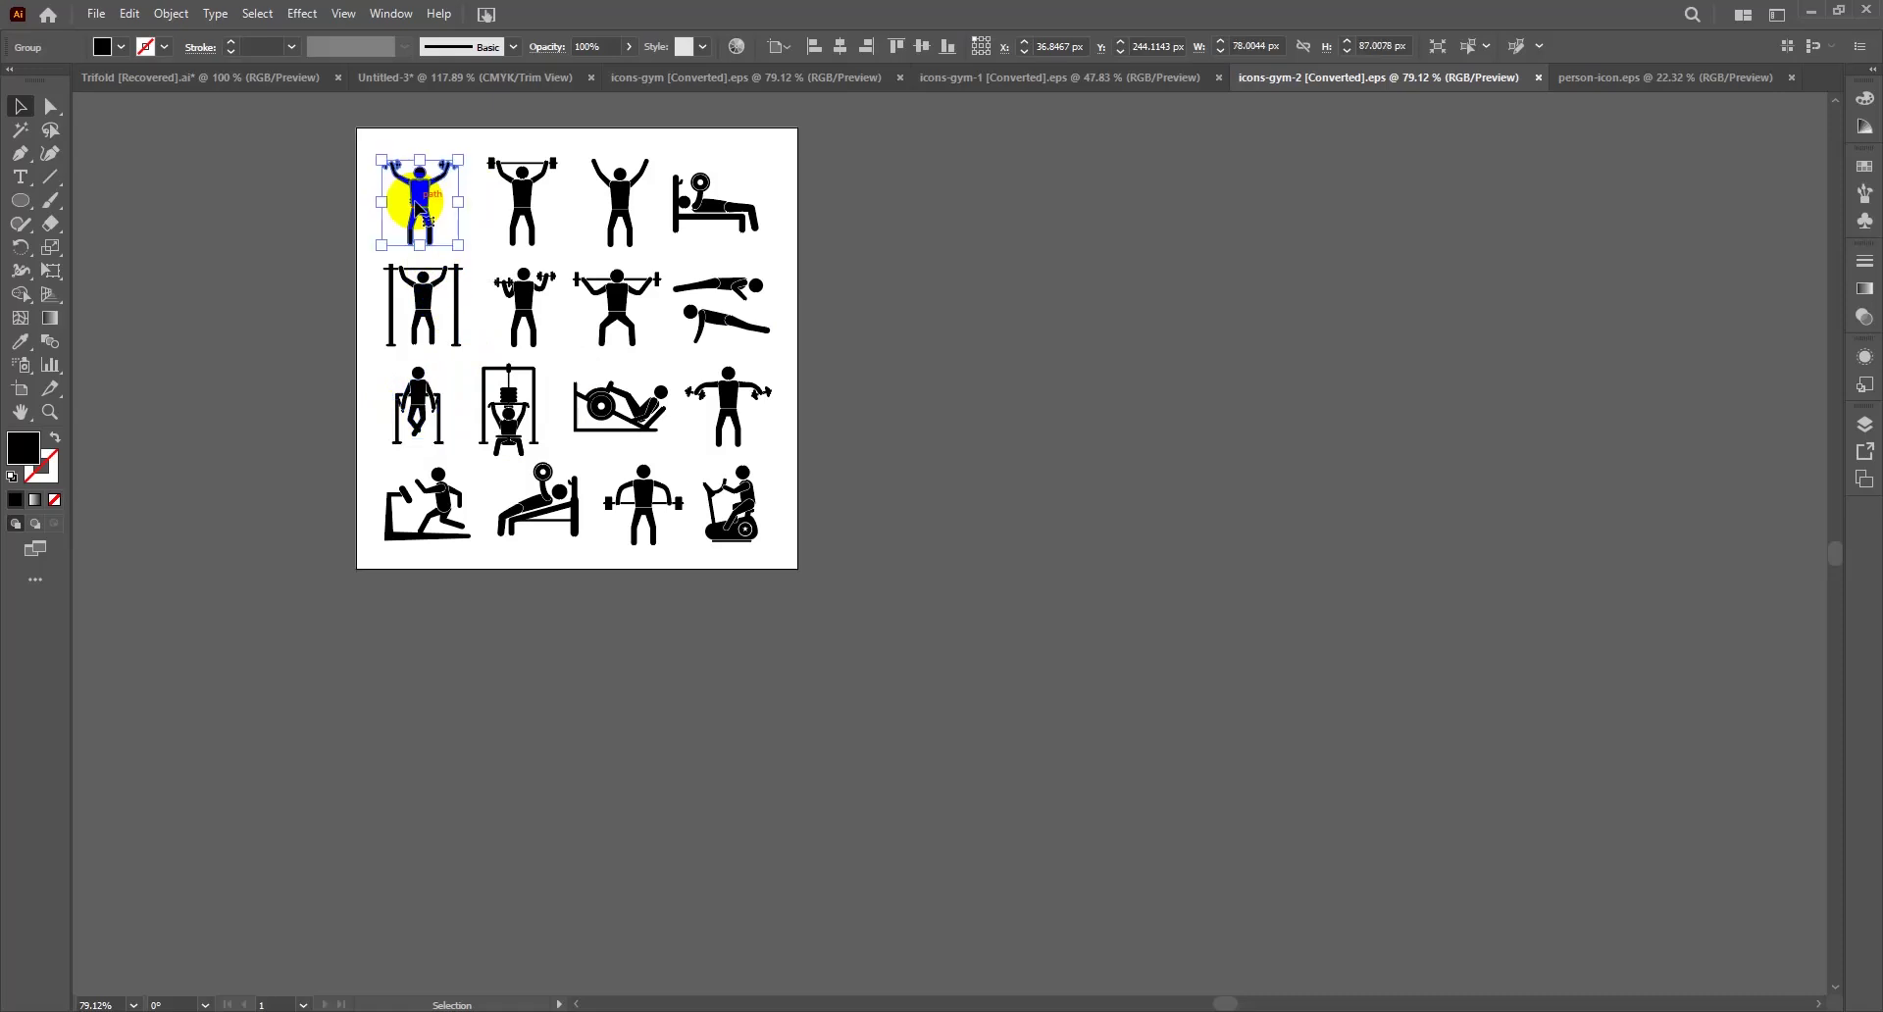
pyautogui.moveTo(424, 199); pyautogui.dragTo(868, 353)
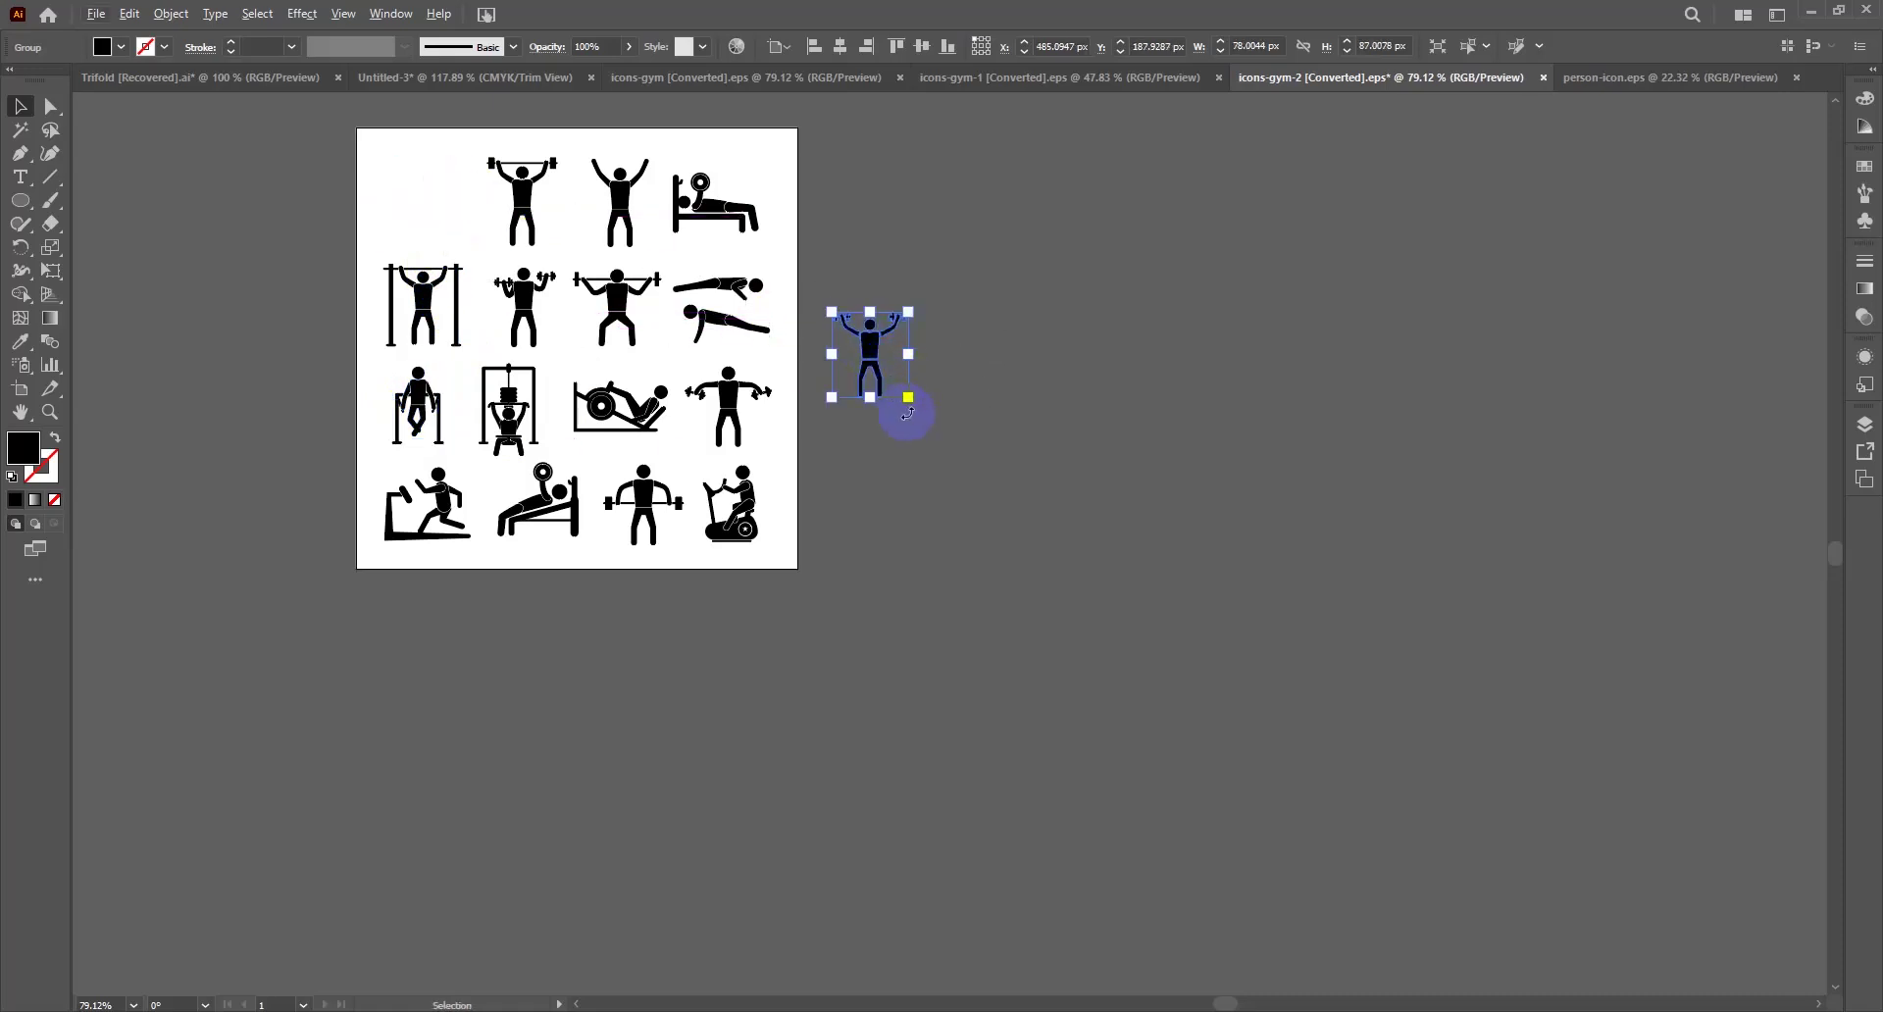
pyautogui.moveTo(909, 399); pyautogui.dragTo(1116, 628)
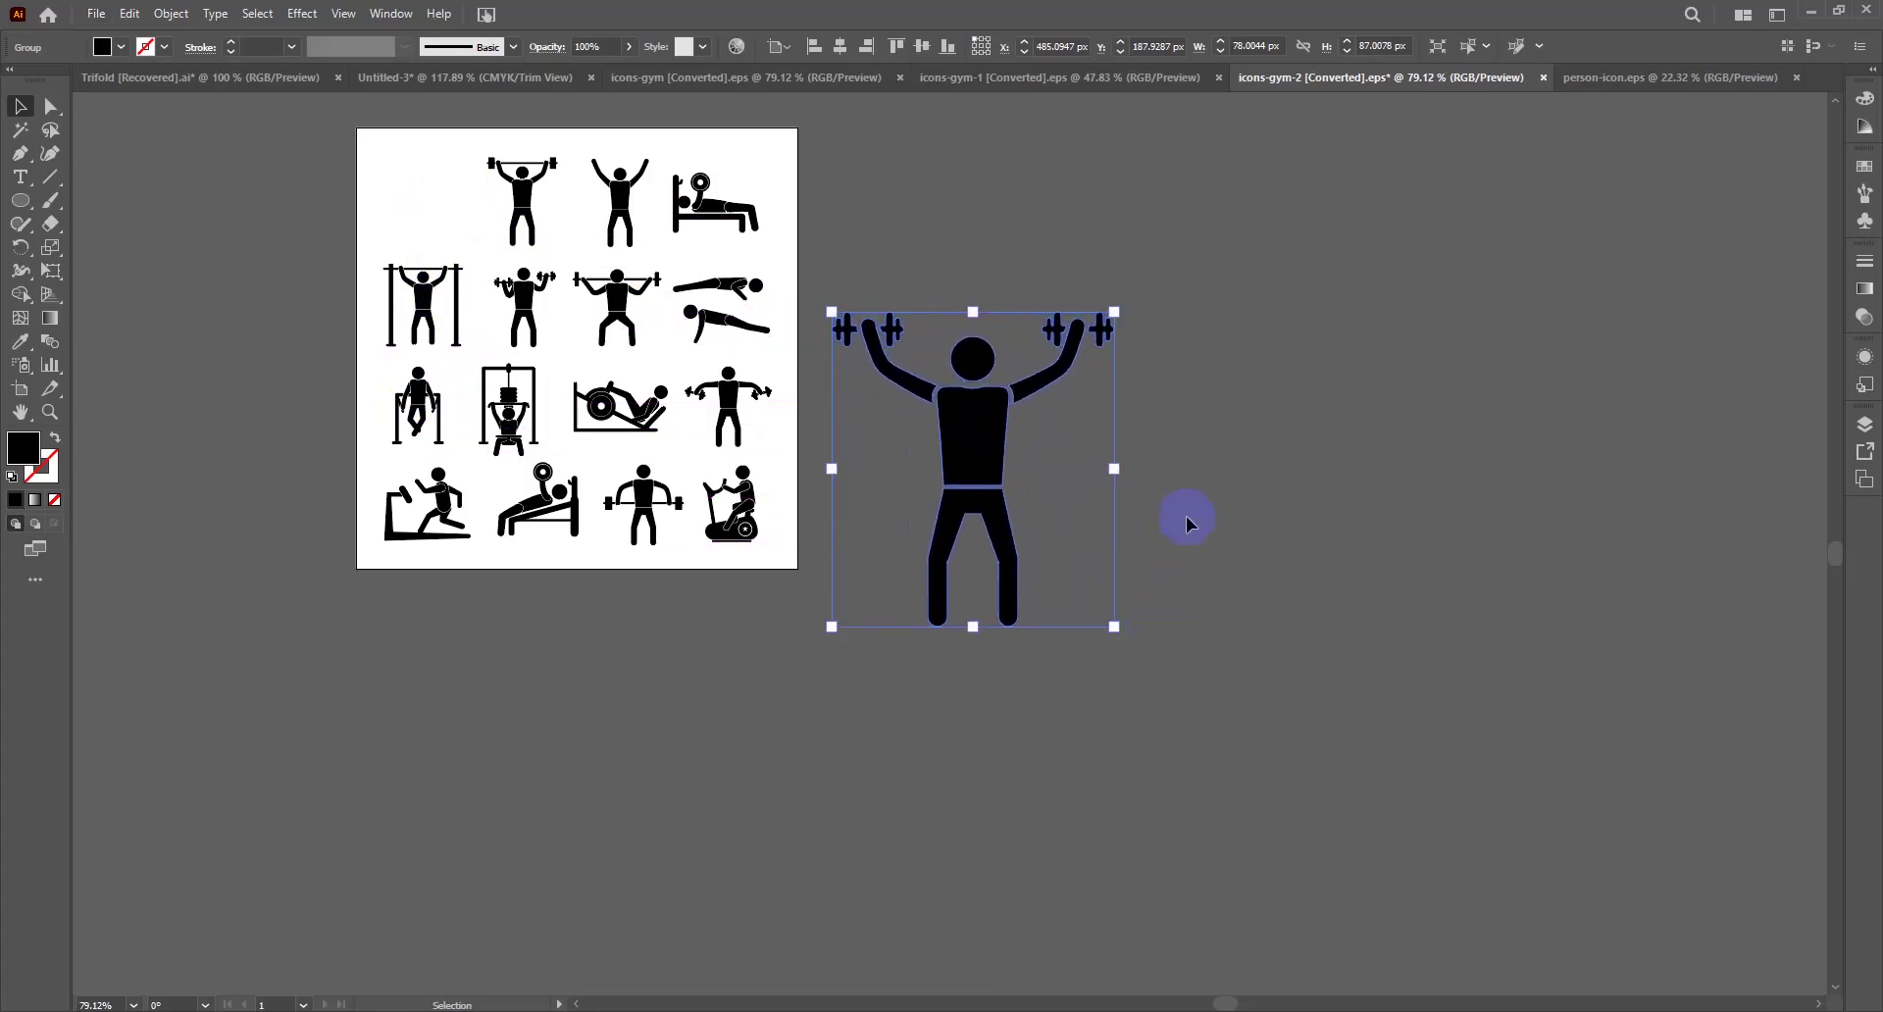
# Bring the enlarged dumbbell figure into the Untitled-3 brochure and place it in the first panel of the inner page
pyautogui.click(1123, 452)
pyautogui.click(1015, 441)
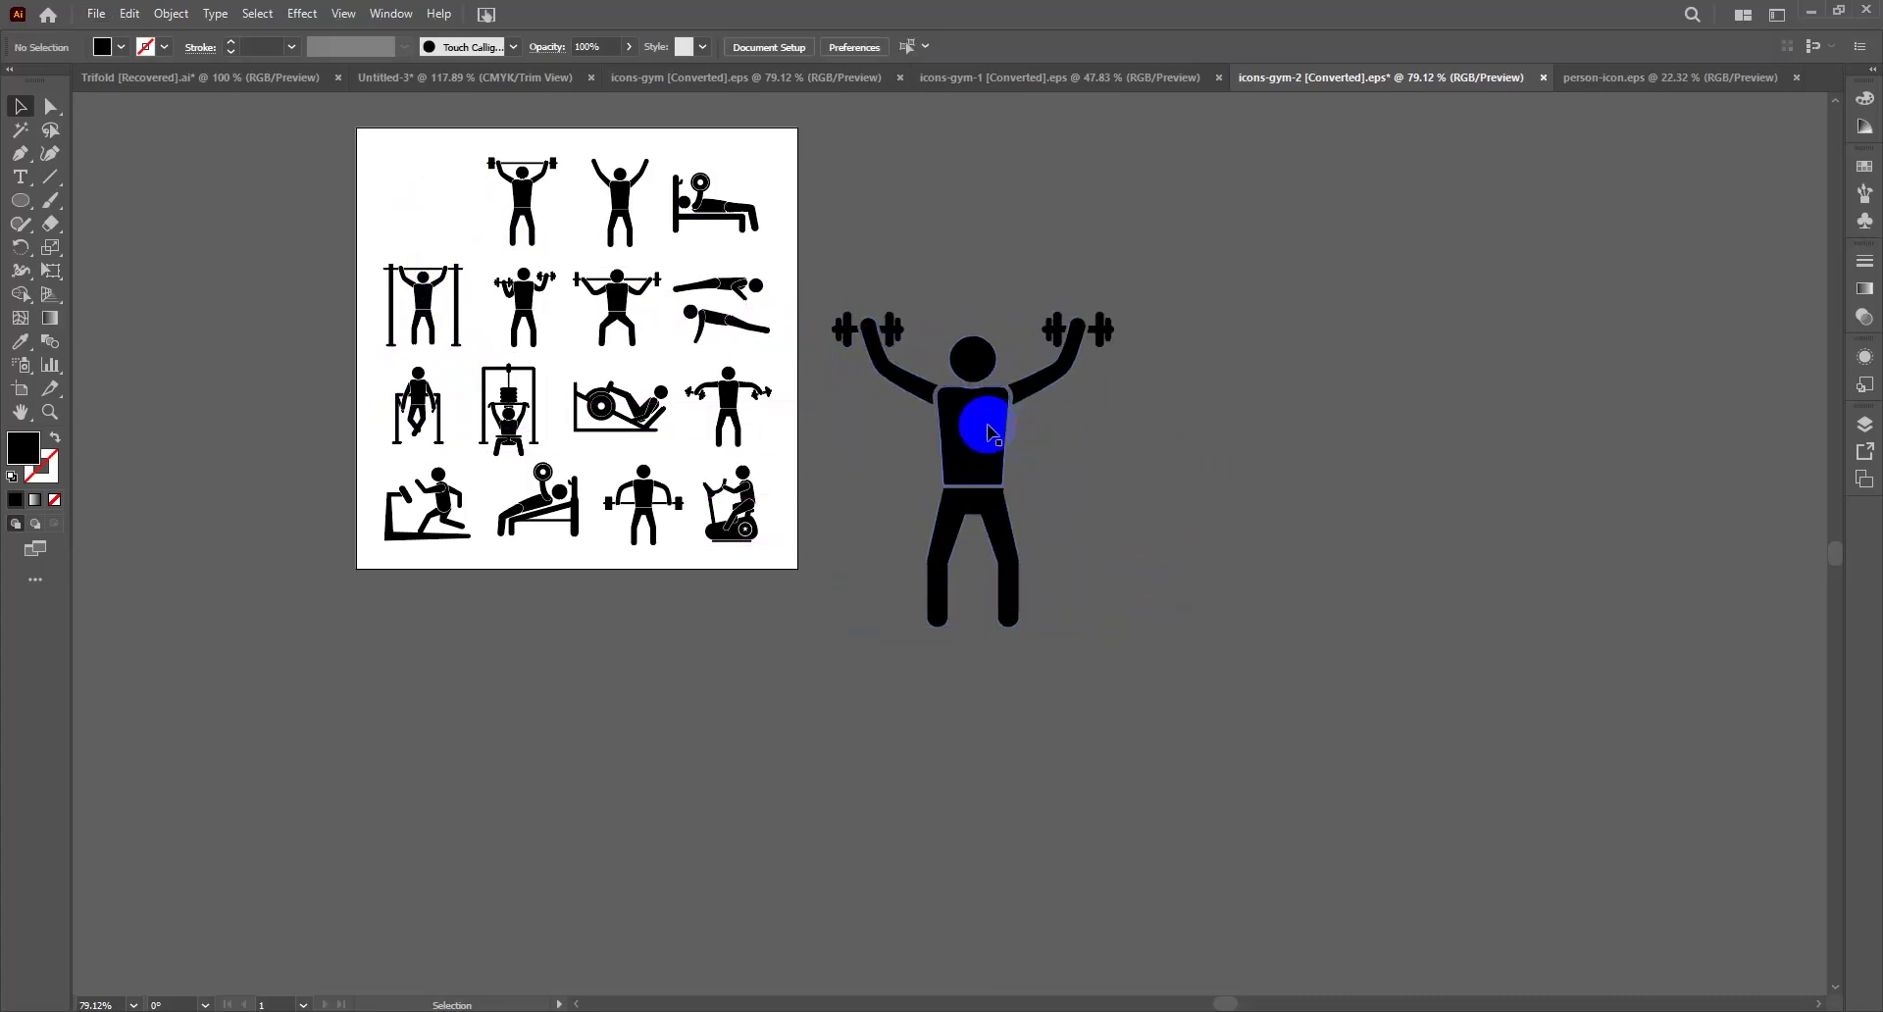
pyautogui.click(1069, 428)
pyautogui.moveTo(958, 432); pyautogui.dragTo(552, 424)
pyautogui.moveTo(443, 257); pyautogui.dragTo(773, 297)
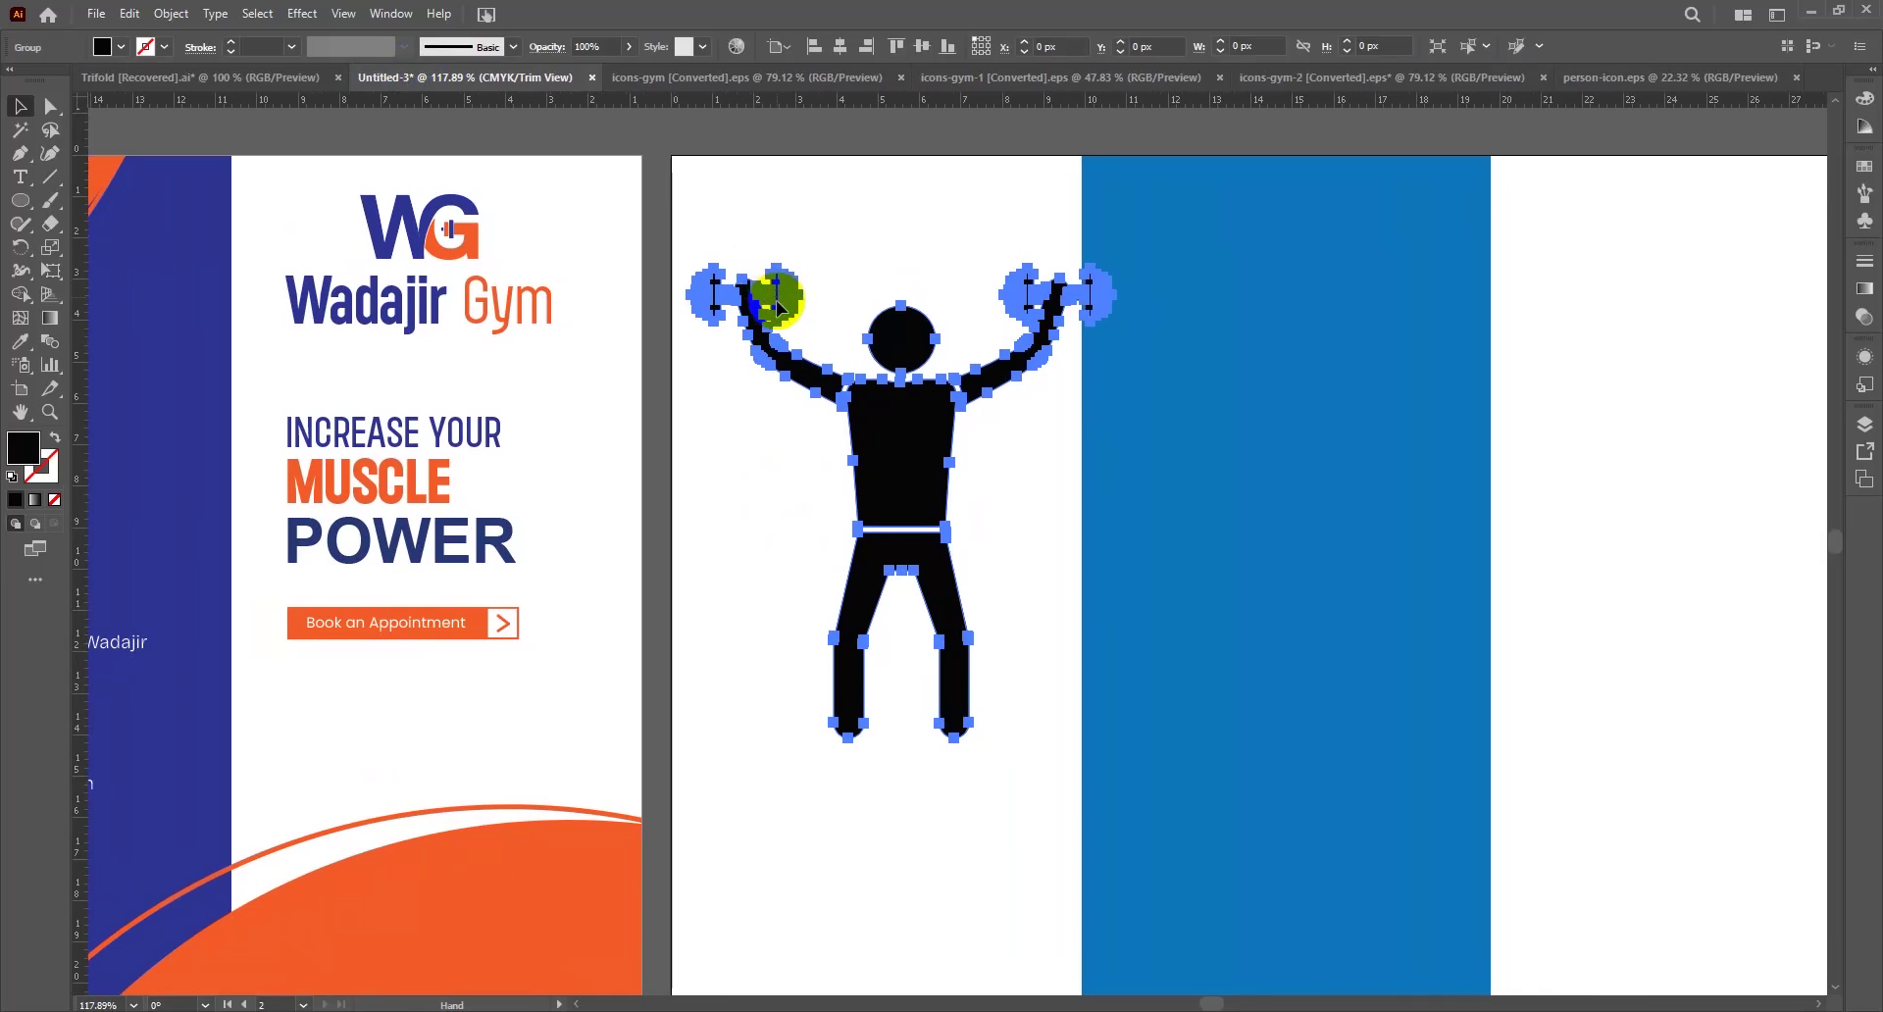
# Check the figure's separate parts with the Group Selection tool and ungroup the figure
pyautogui.click(775, 420)
pyautogui.click(126, 128)
pyautogui.click(764, 351)
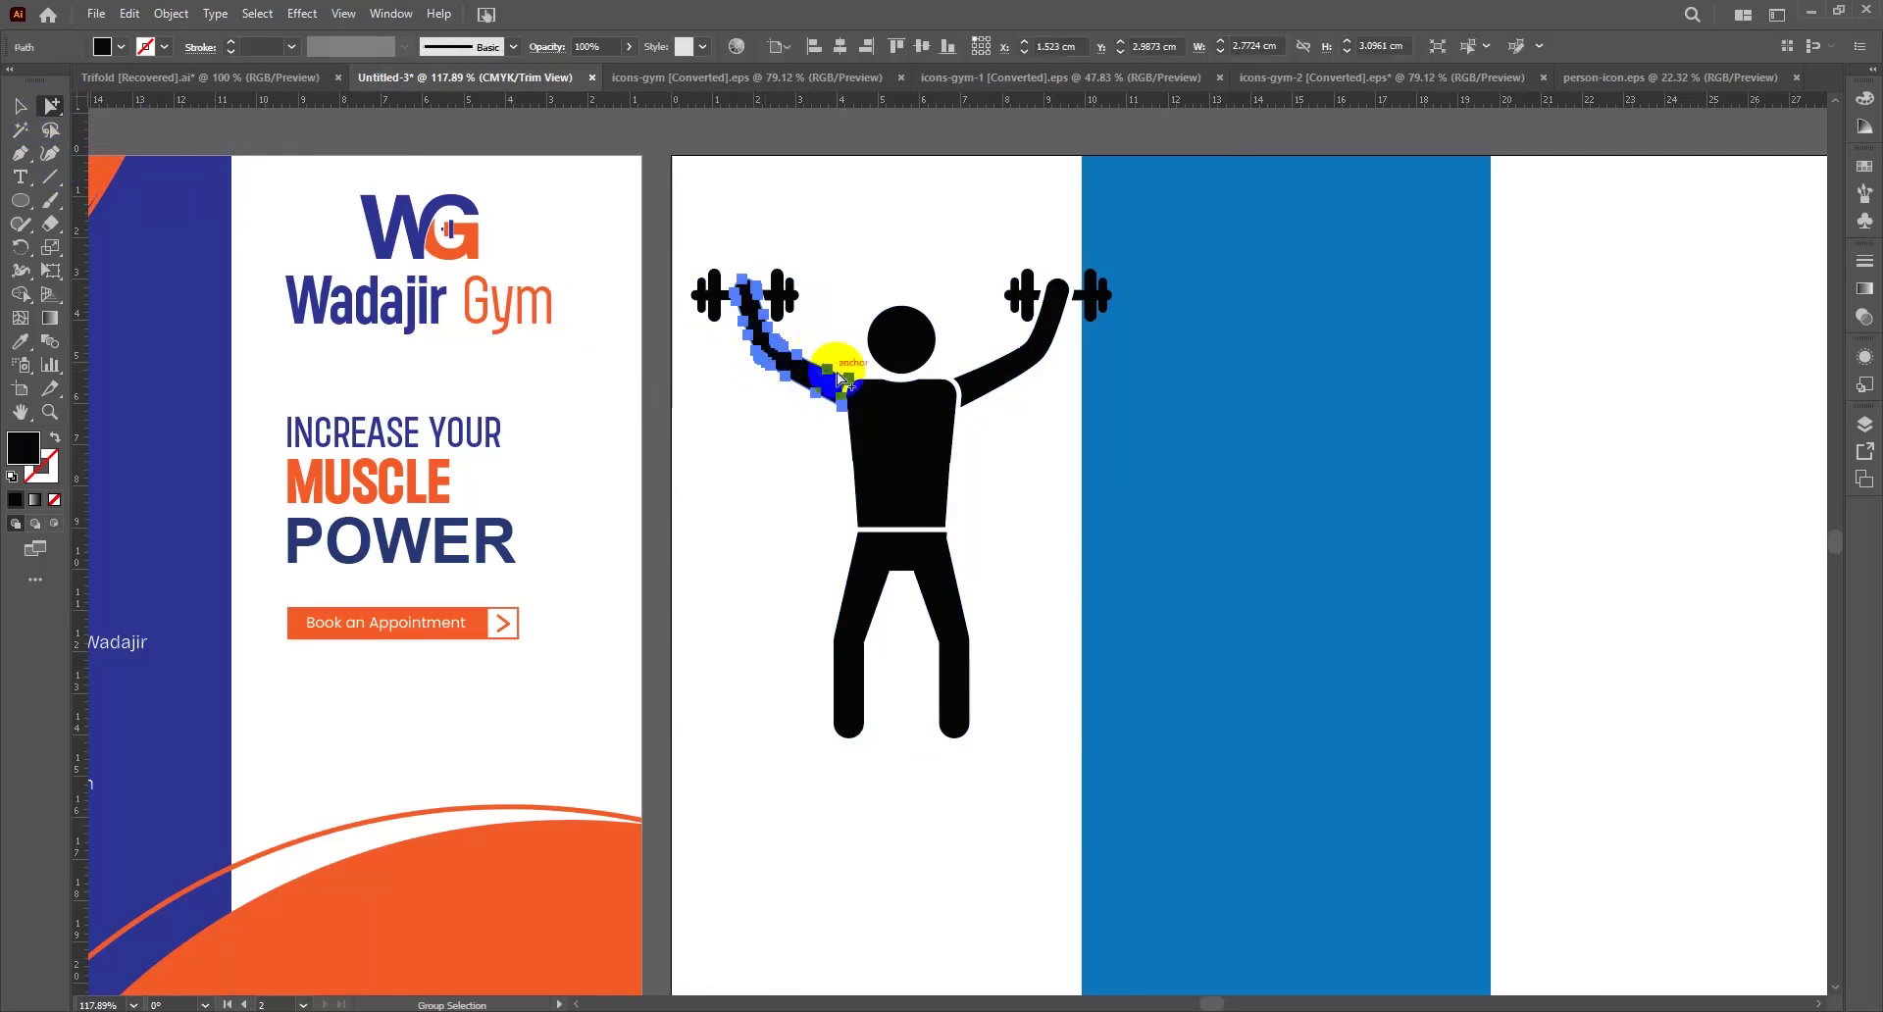
pyautogui.click(905, 344)
pyautogui.click(784, 412)
pyautogui.press('v')
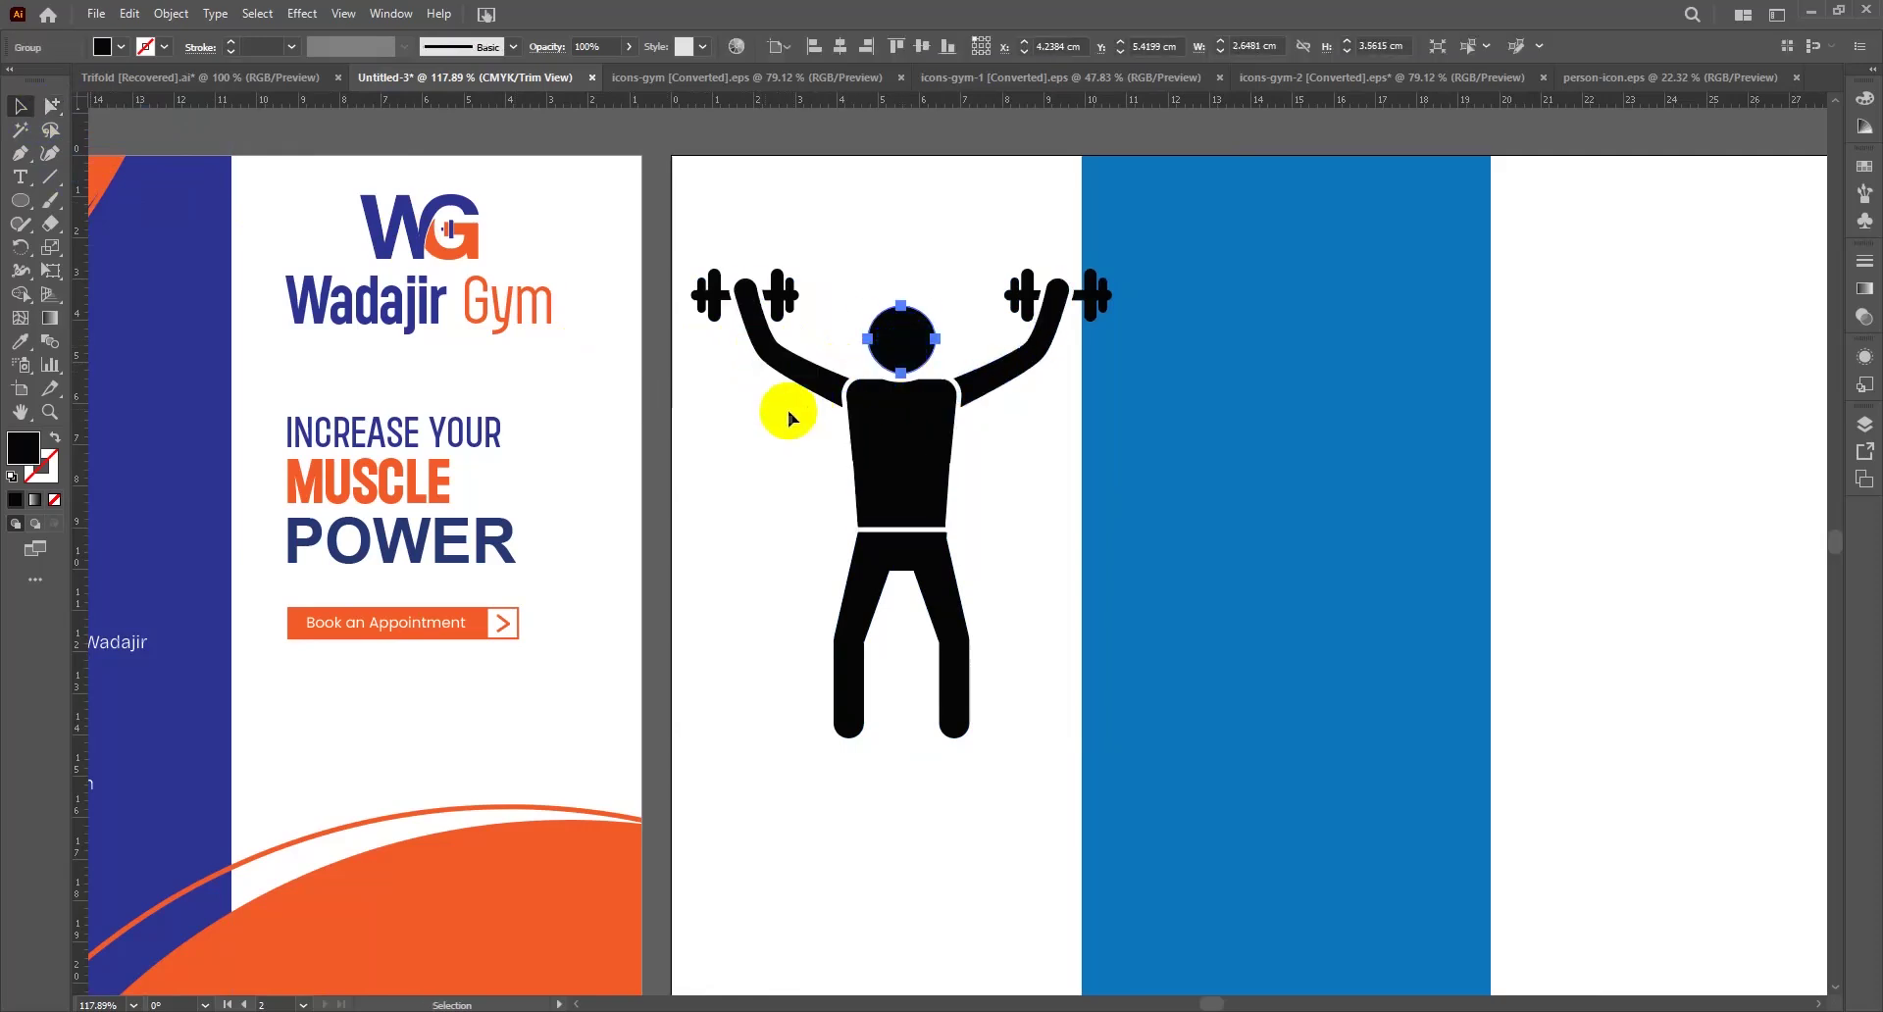
pyautogui.rightClick(876, 416)
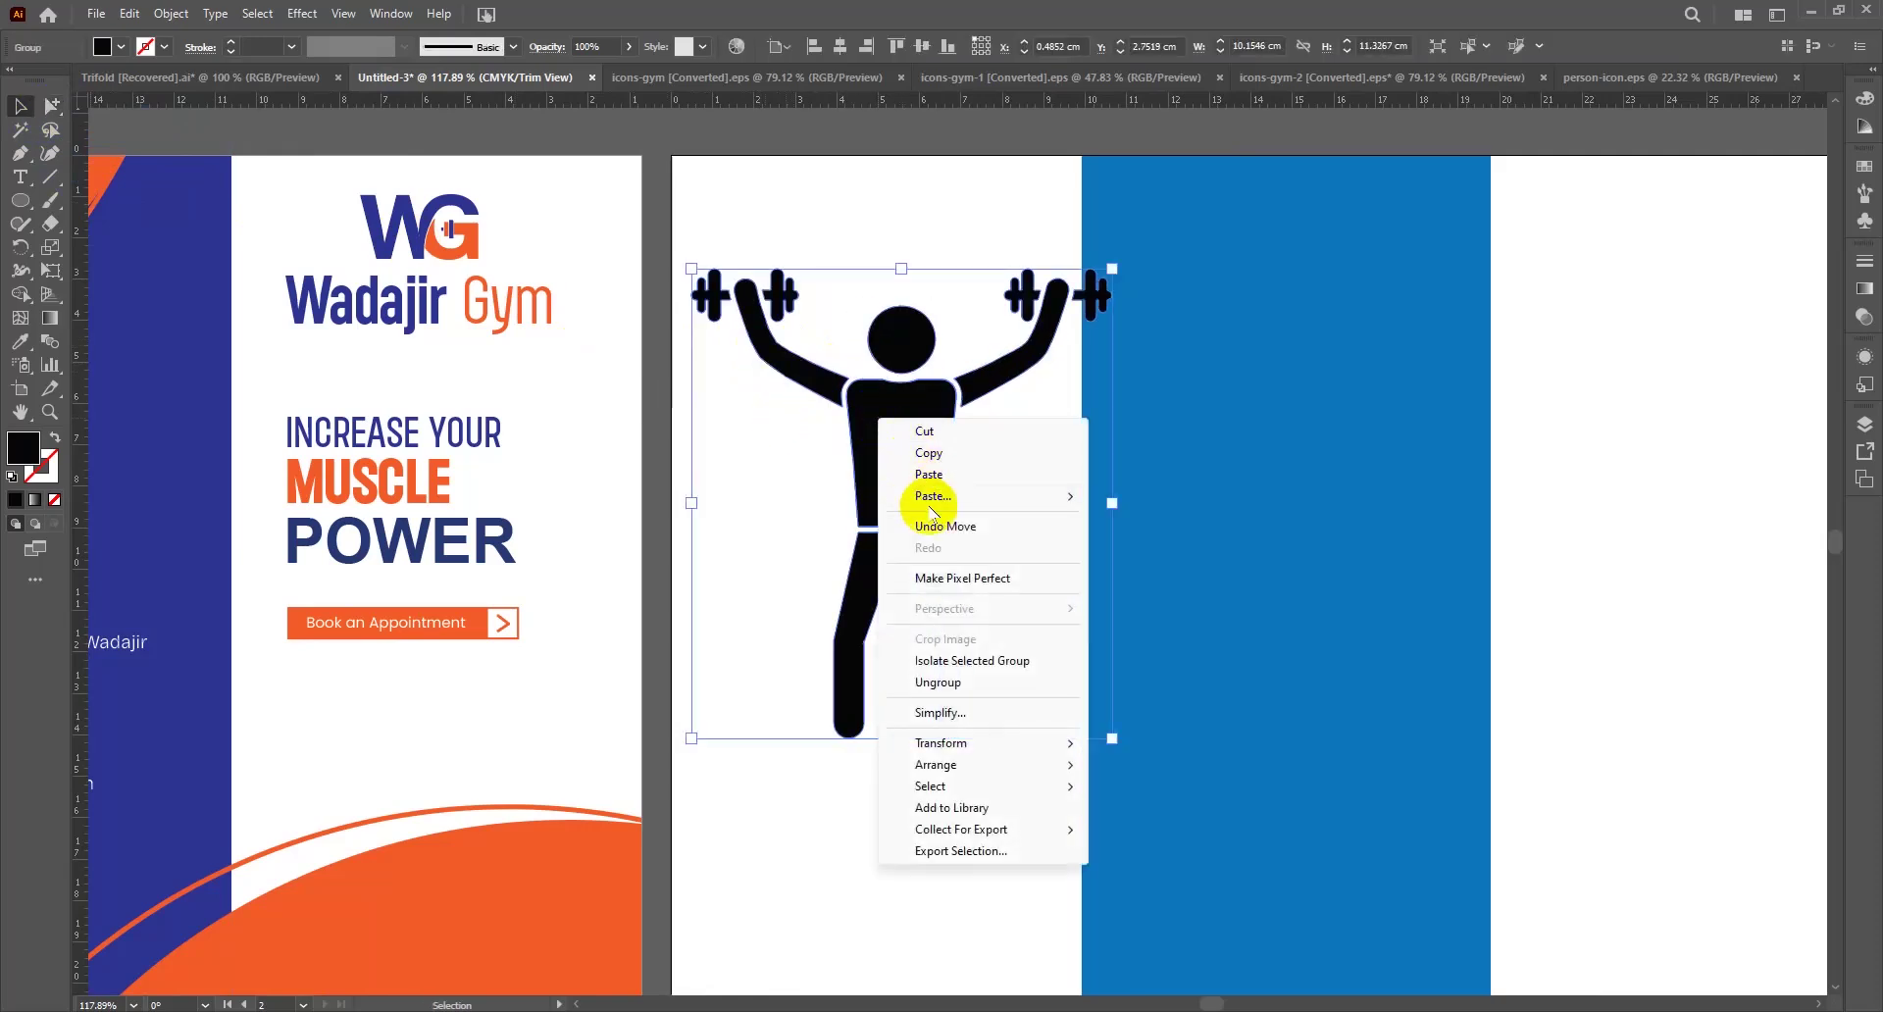
pyautogui.click(940, 682)
# Move the dumbbells about 2.18 cm above the figure's hands and undo the move
pyautogui.click(790, 535)
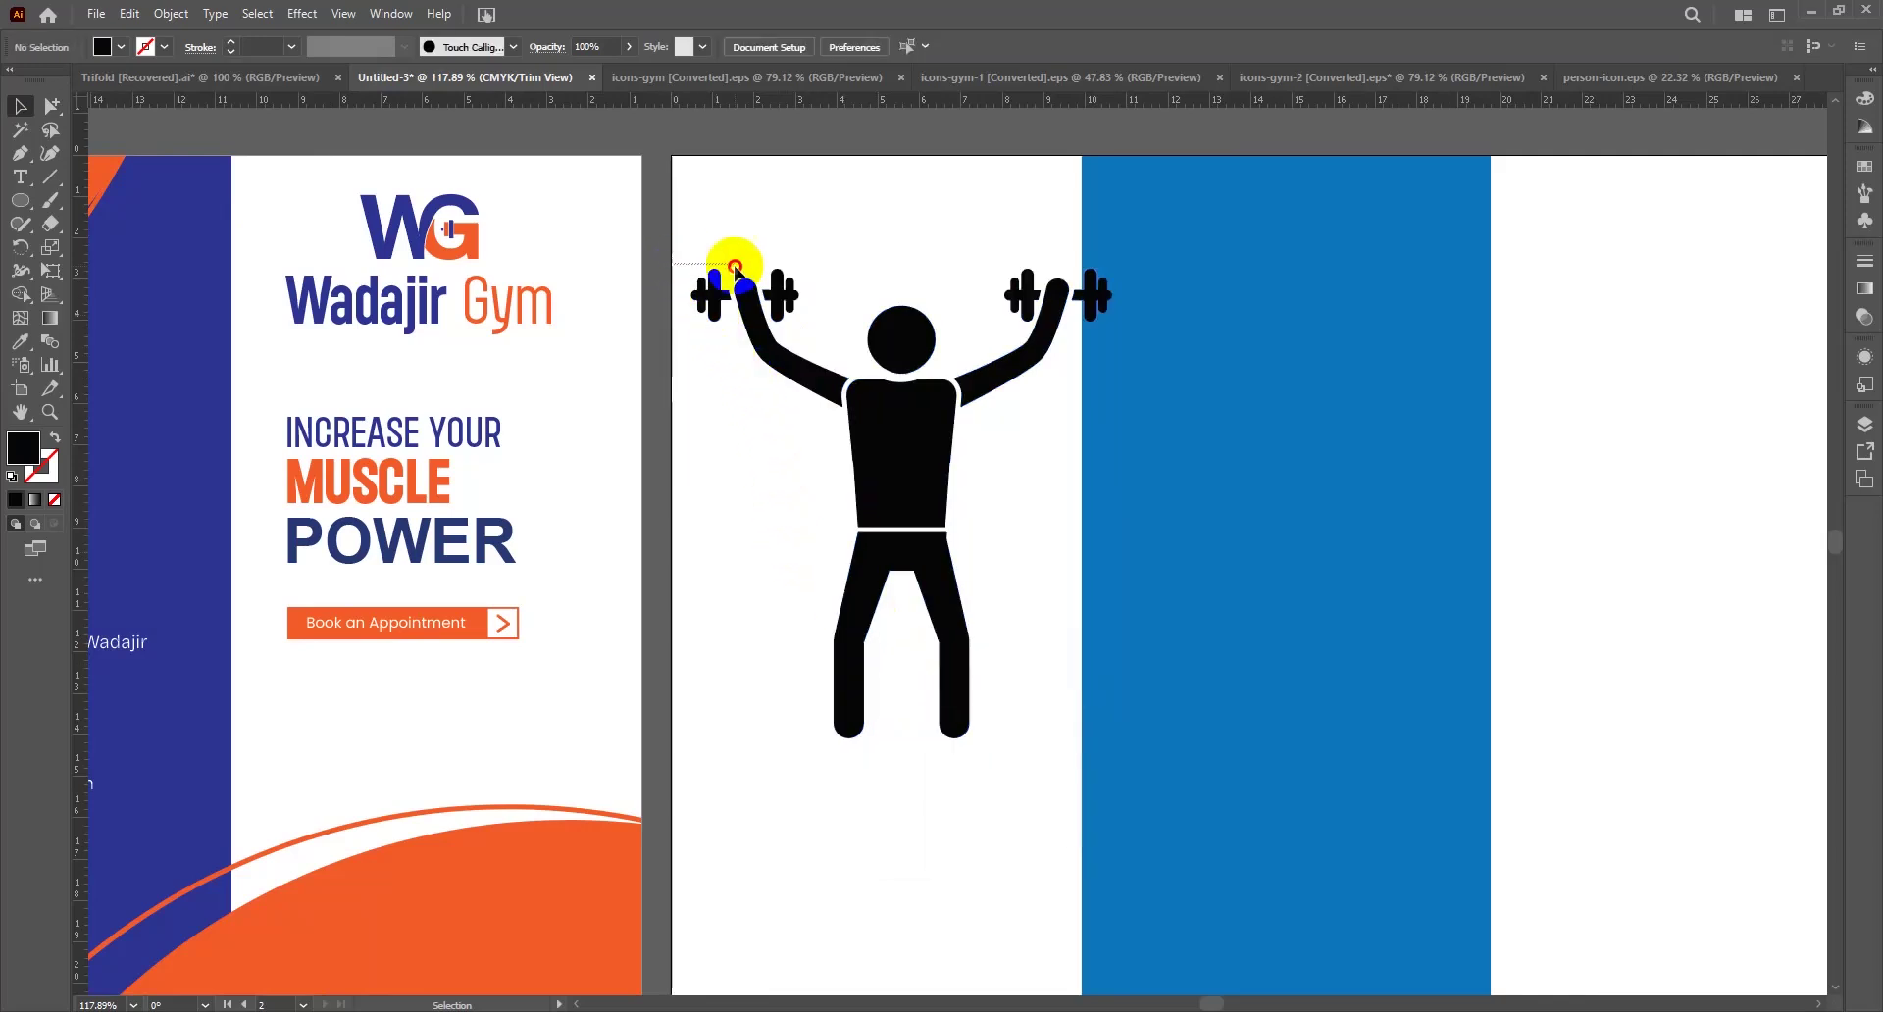
pyautogui.click(784, 286)
pyautogui.moveTo(790, 292); pyautogui.dragTo(786, 197)
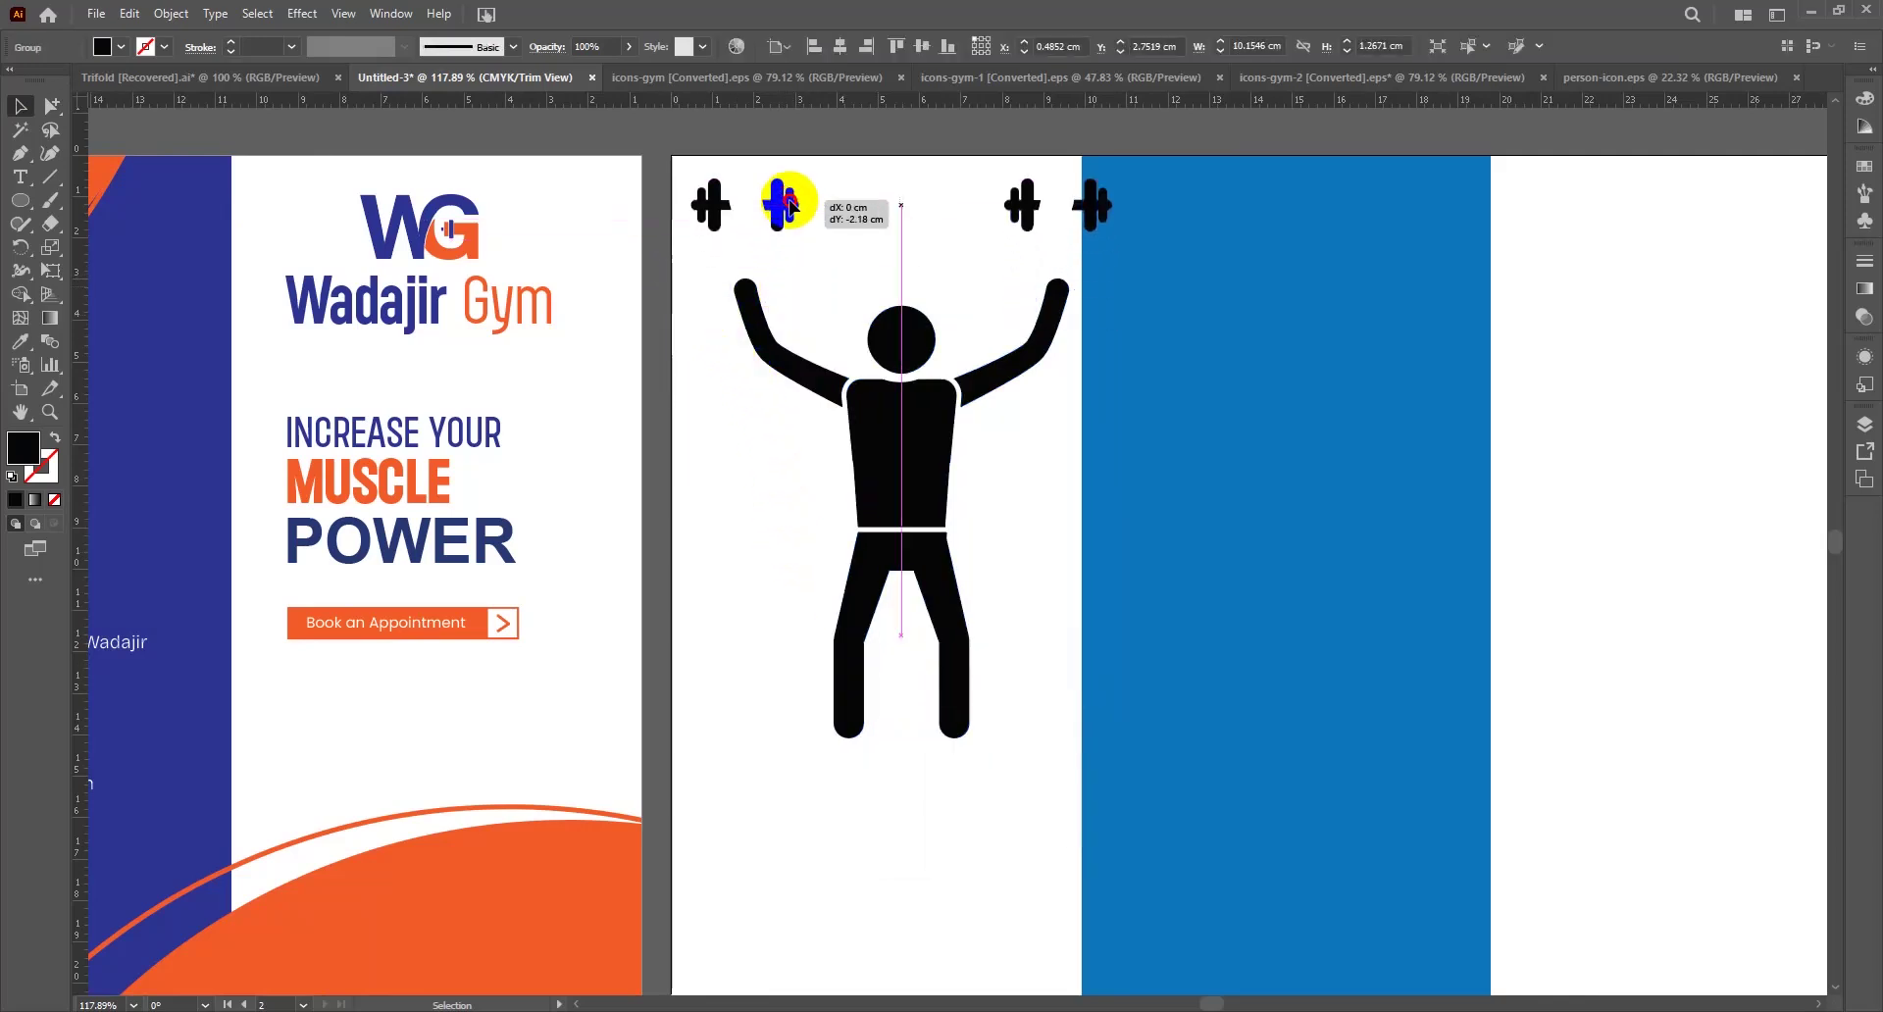
pyautogui.hotkey('ctrl', 'z')
pyautogui.rightClick(765, 293)
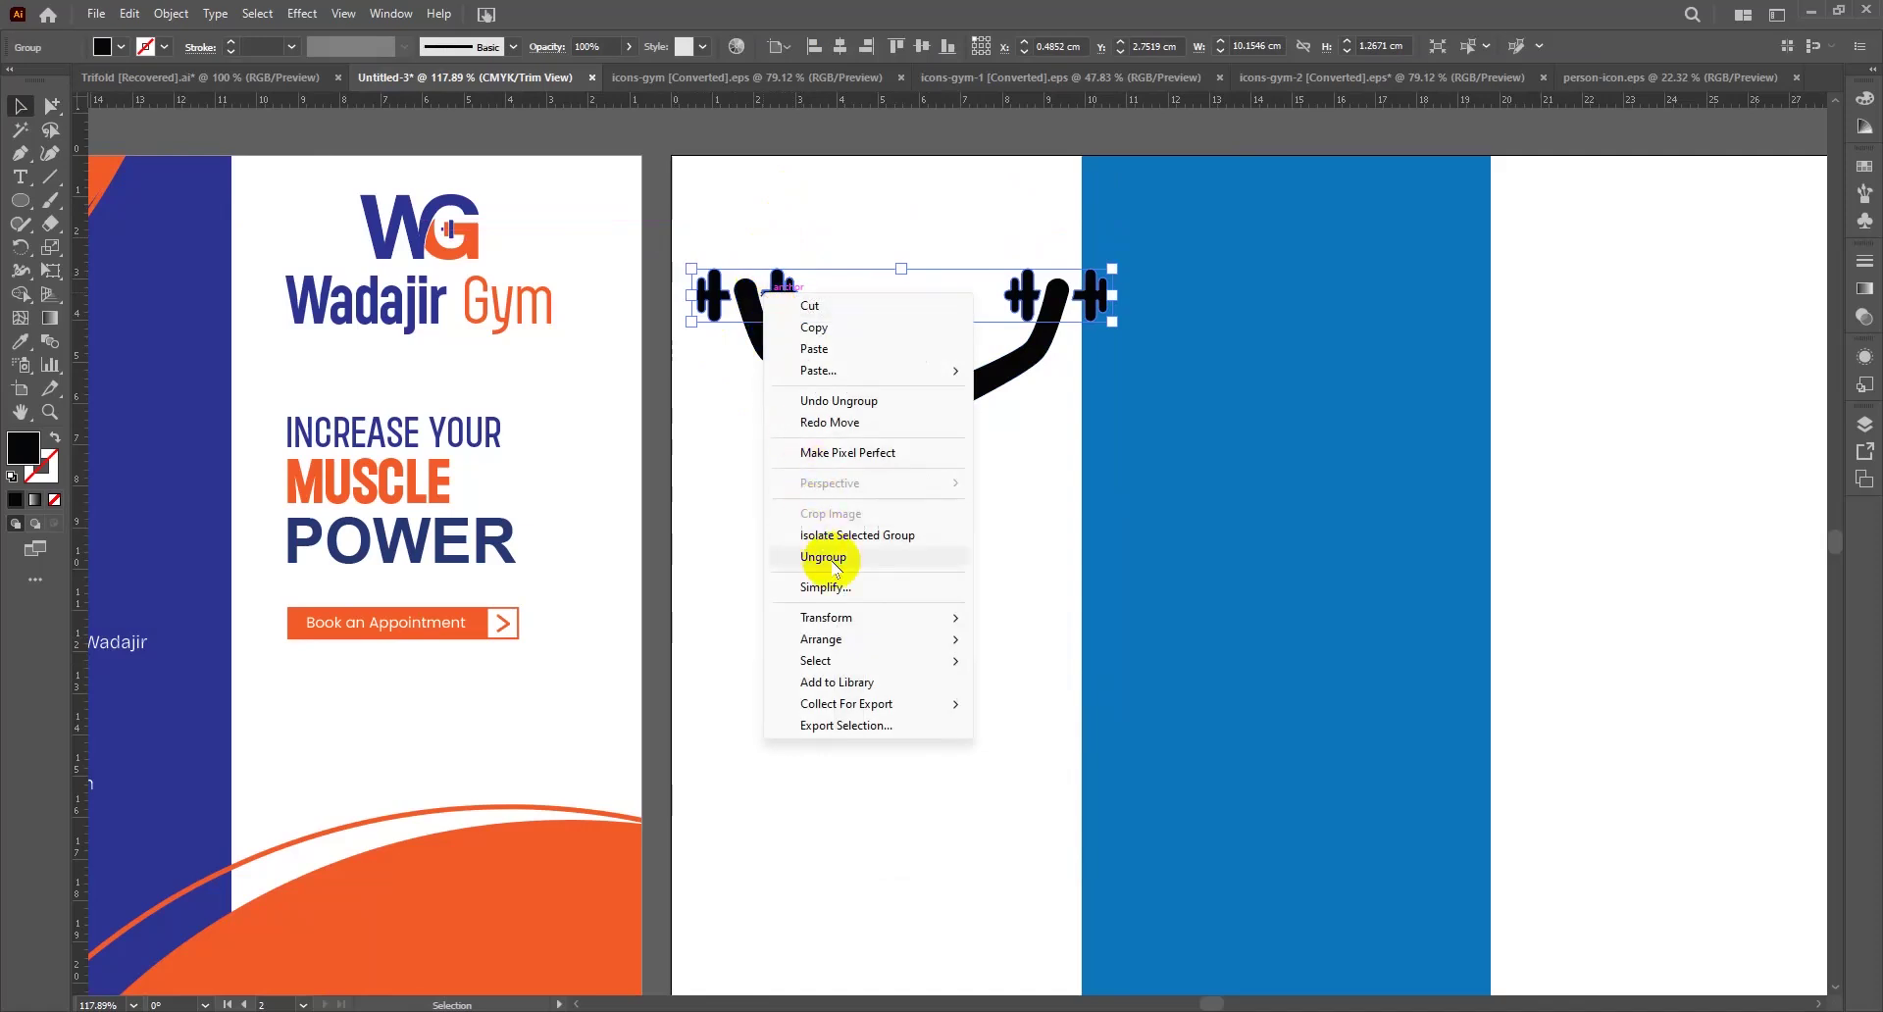
pyautogui.click(703, 462)
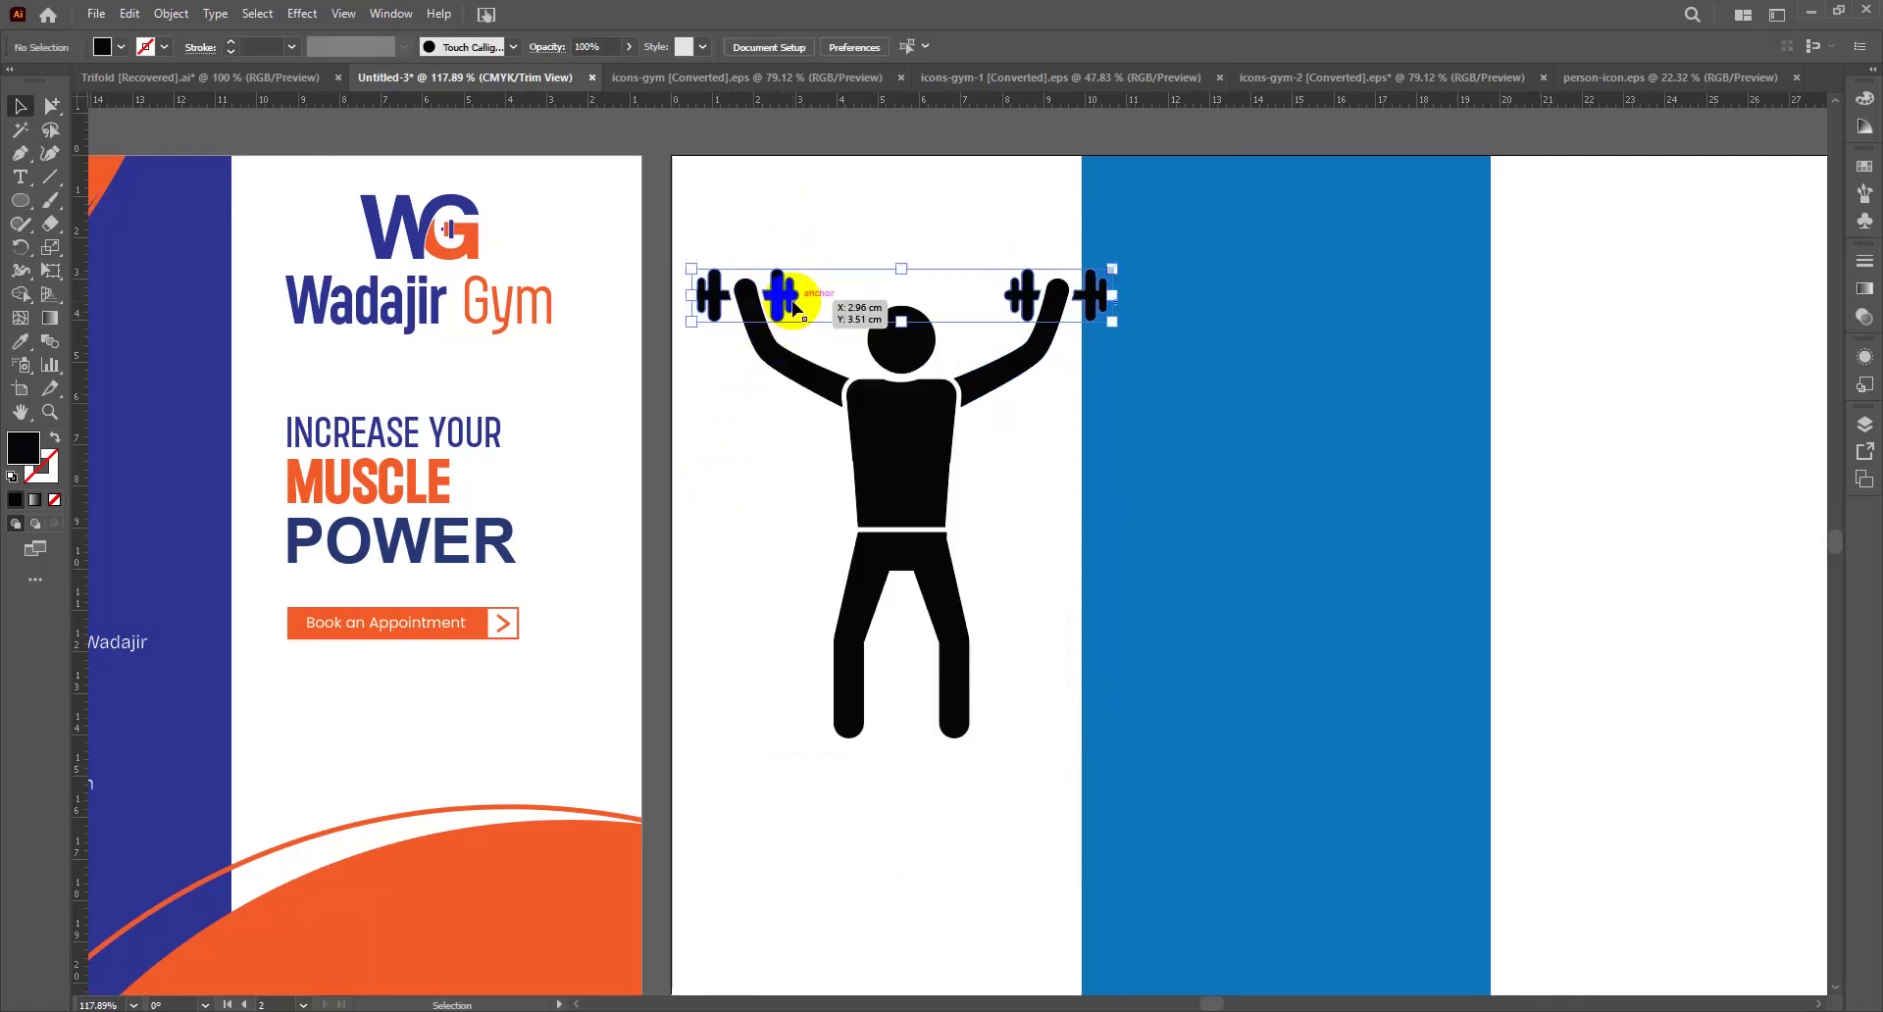
pyautogui.click(796, 391)
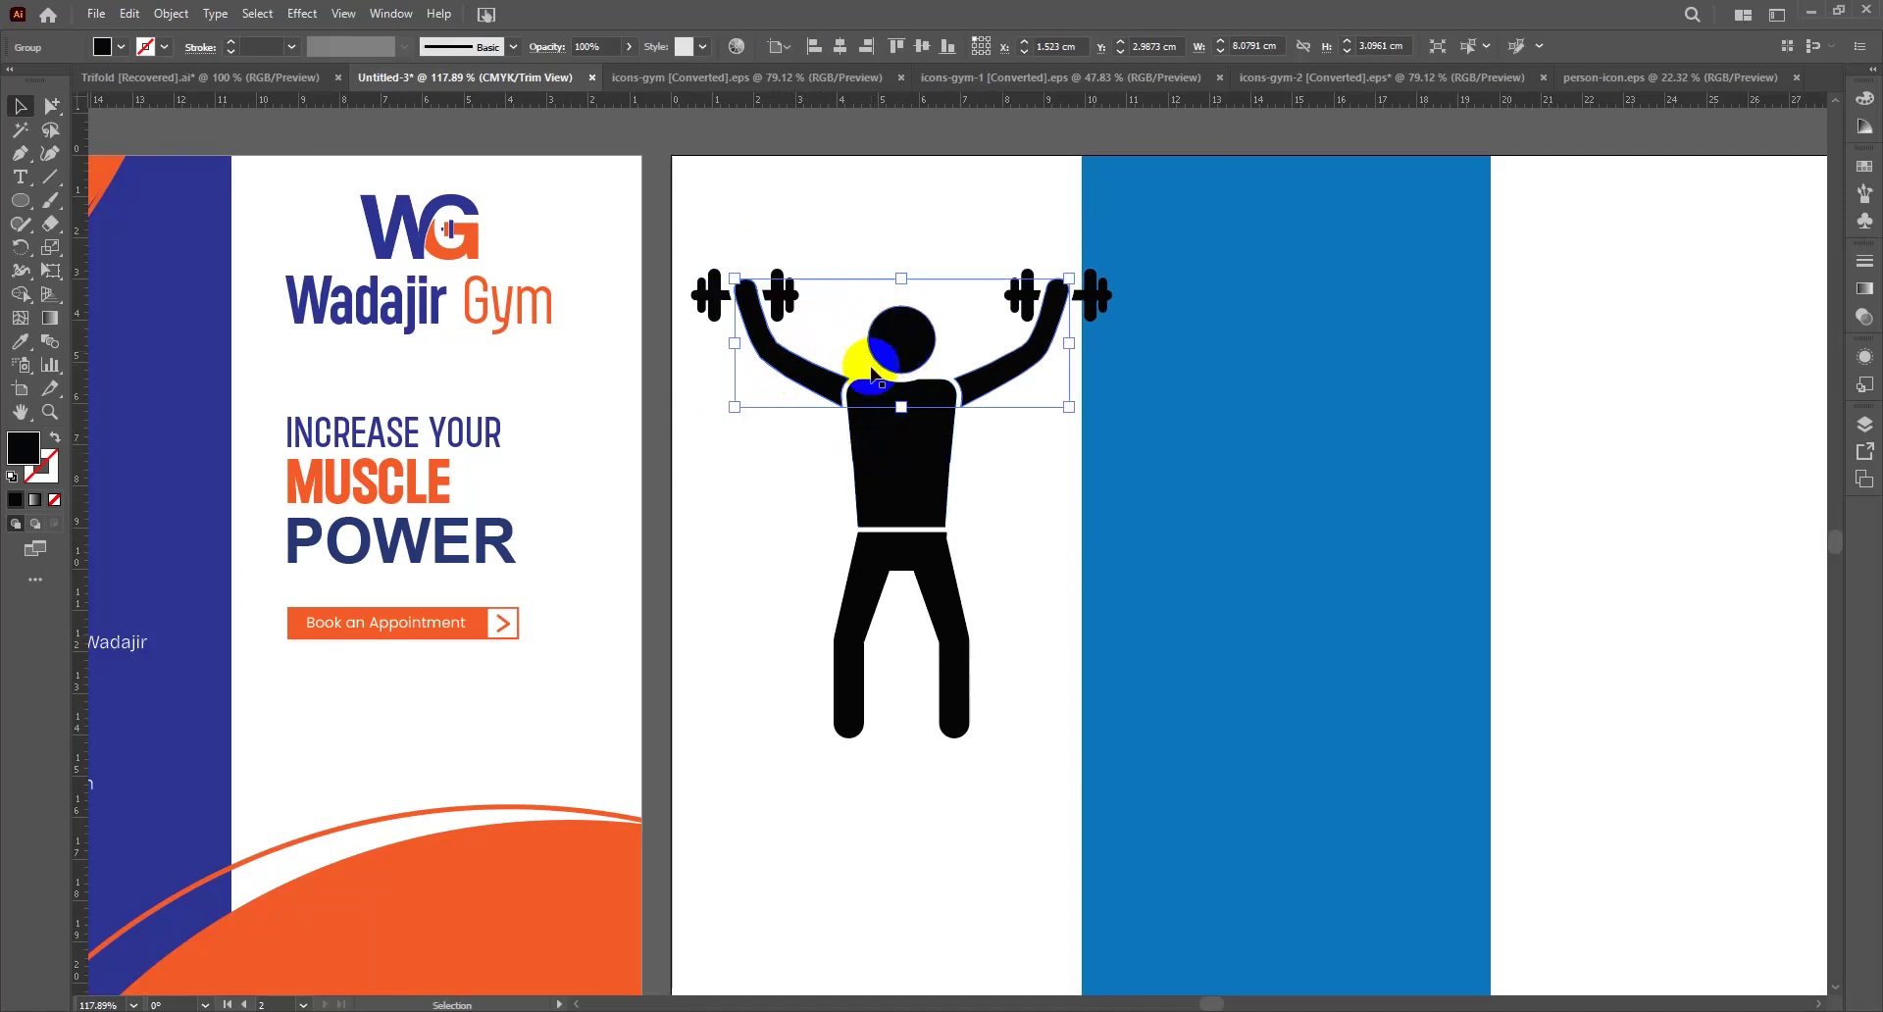
pyautogui.click(932, 557)
pyautogui.click(1001, 546)
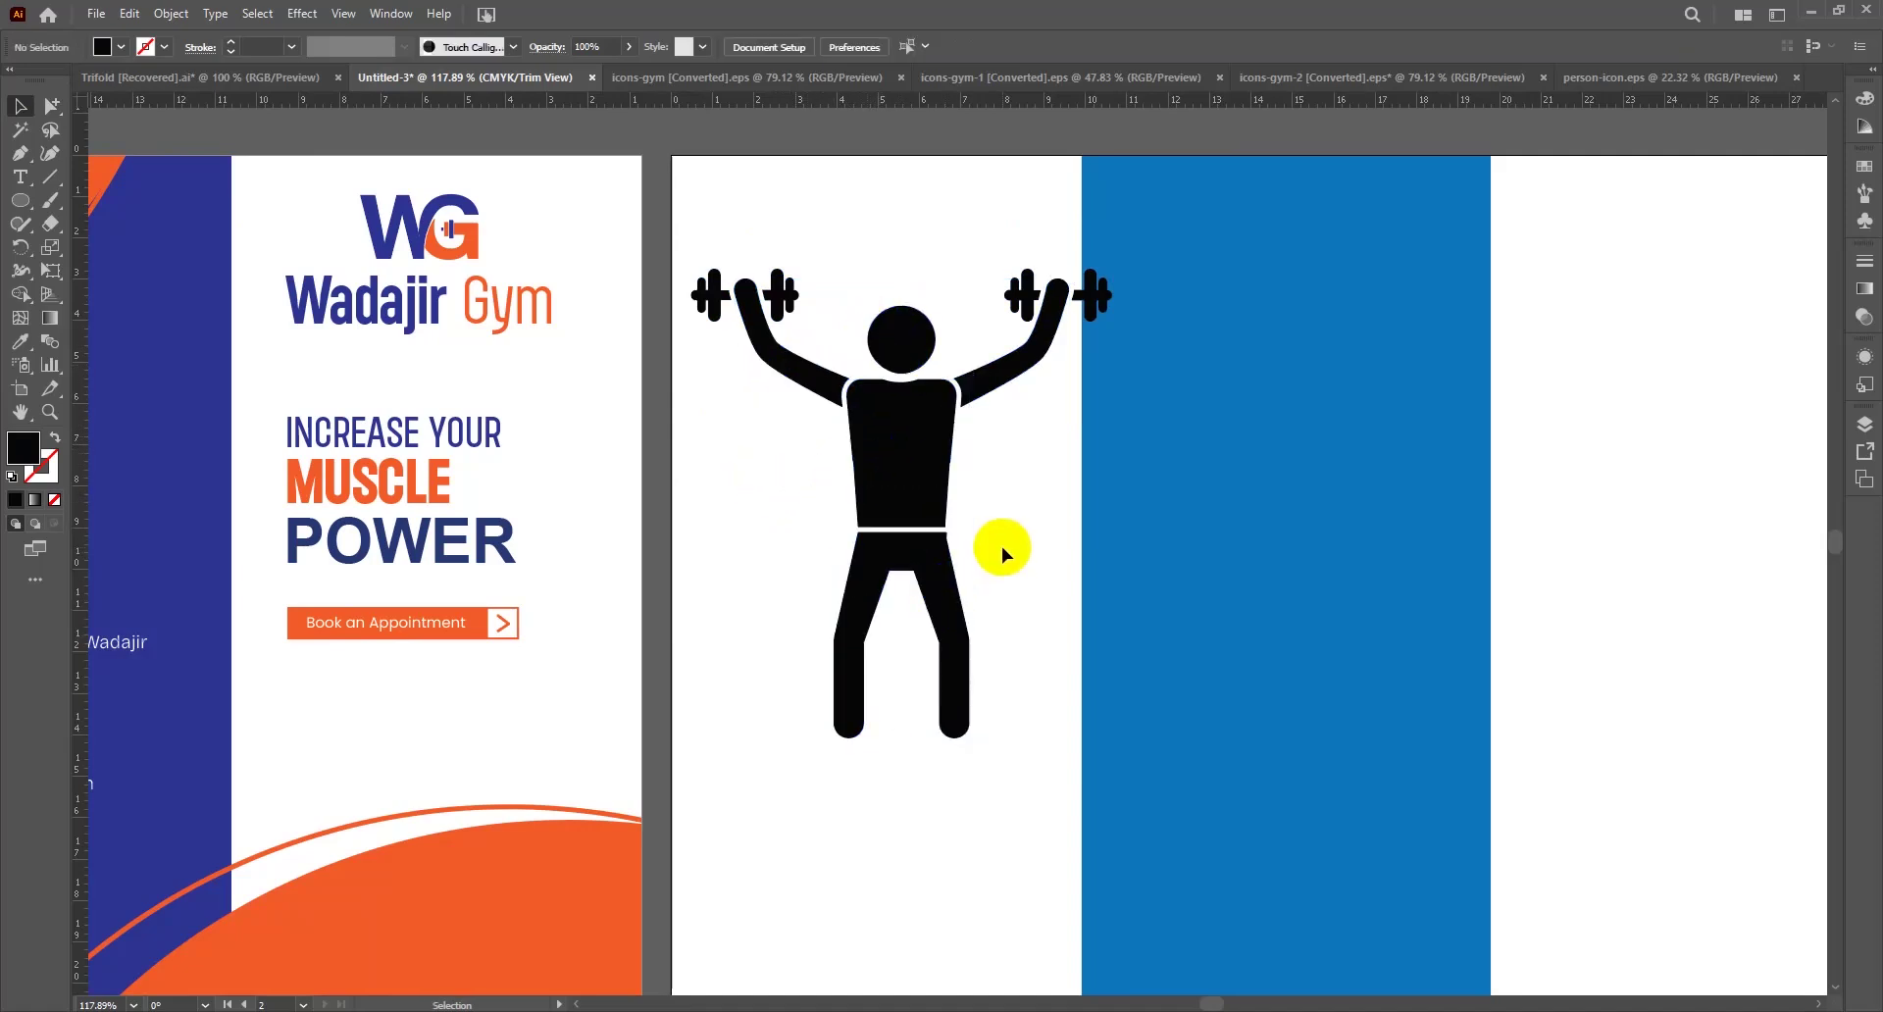
# Recolour the figure's torso and legs with the navy of the word POWER and its arms with the orange of MUSCLE
pyautogui.moveTo(786, 480); pyautogui.dragTo(1004, 650)
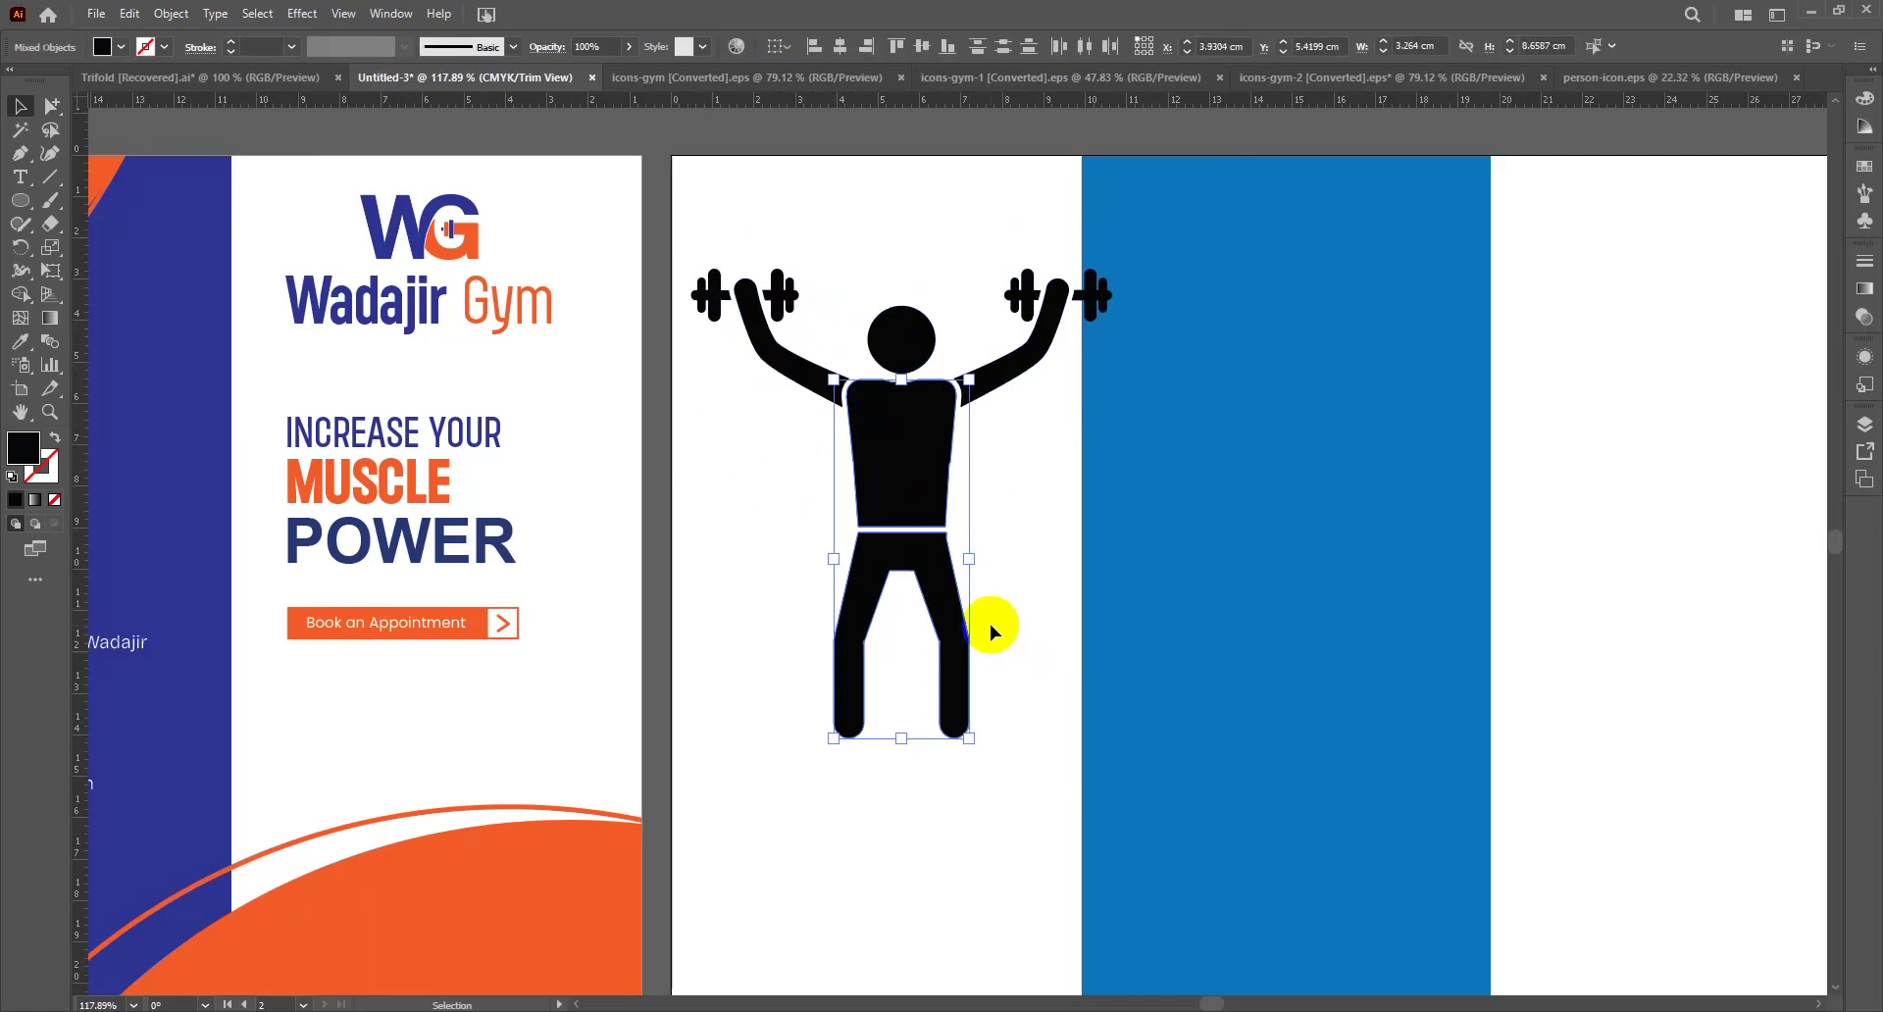
pyautogui.press('i')
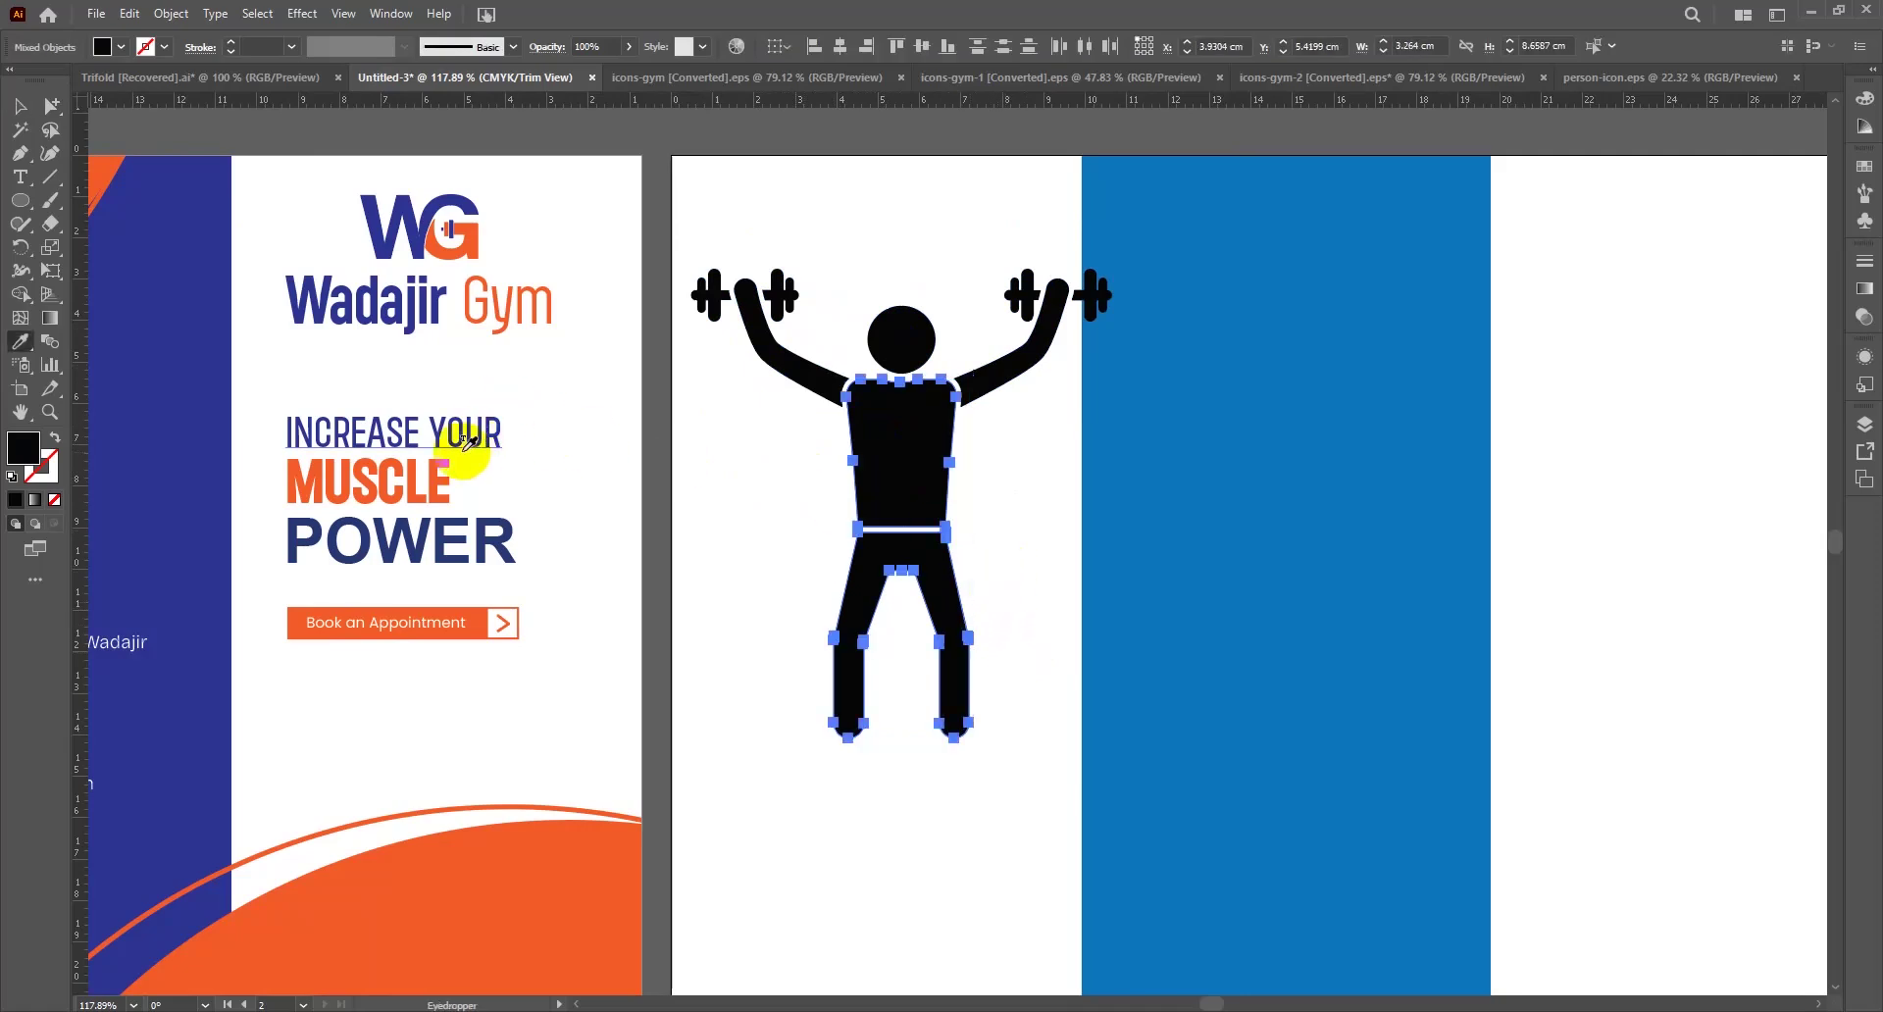
pyautogui.click(487, 532)
pyautogui.press('v')
pyautogui.click(914, 362)
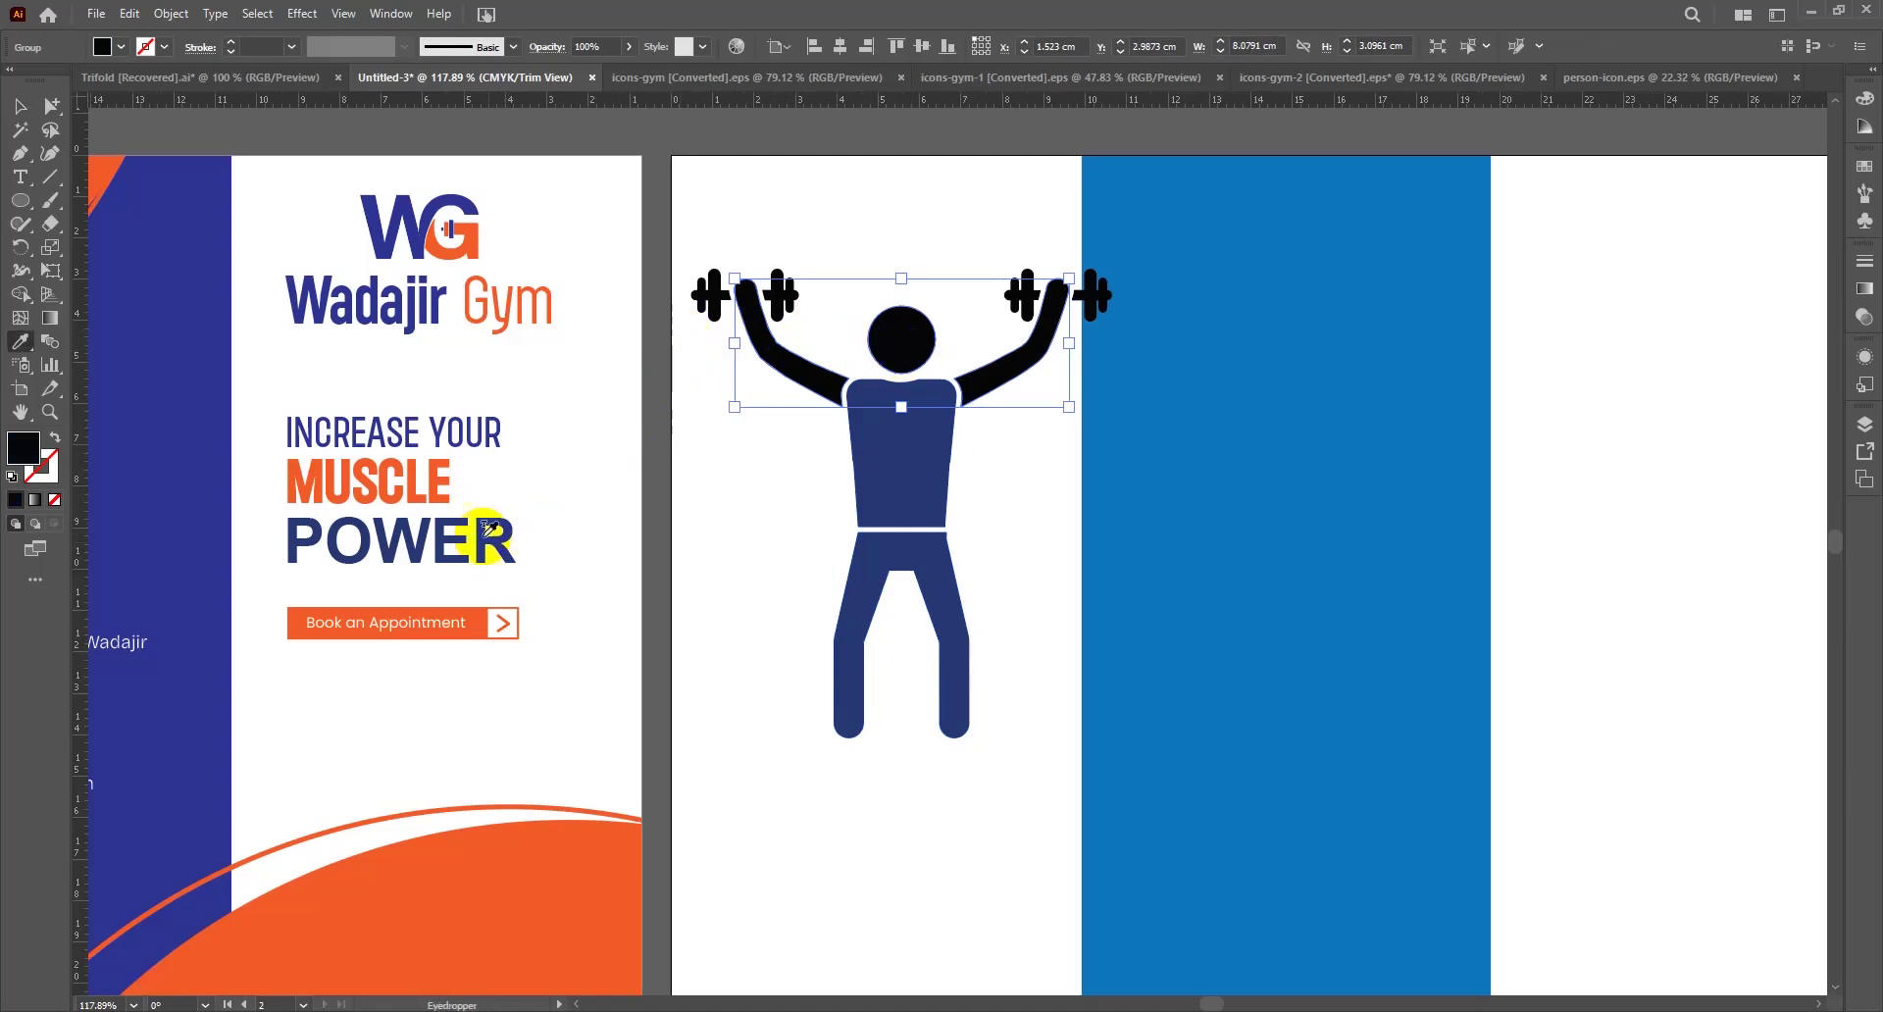
pyautogui.press('i')
pyautogui.click(441, 481)
pyautogui.press('v')
# Recolour the dumbbells with the blue of INCREASE YOUR and the head with the orange of the arms
pyautogui.click(780, 280)
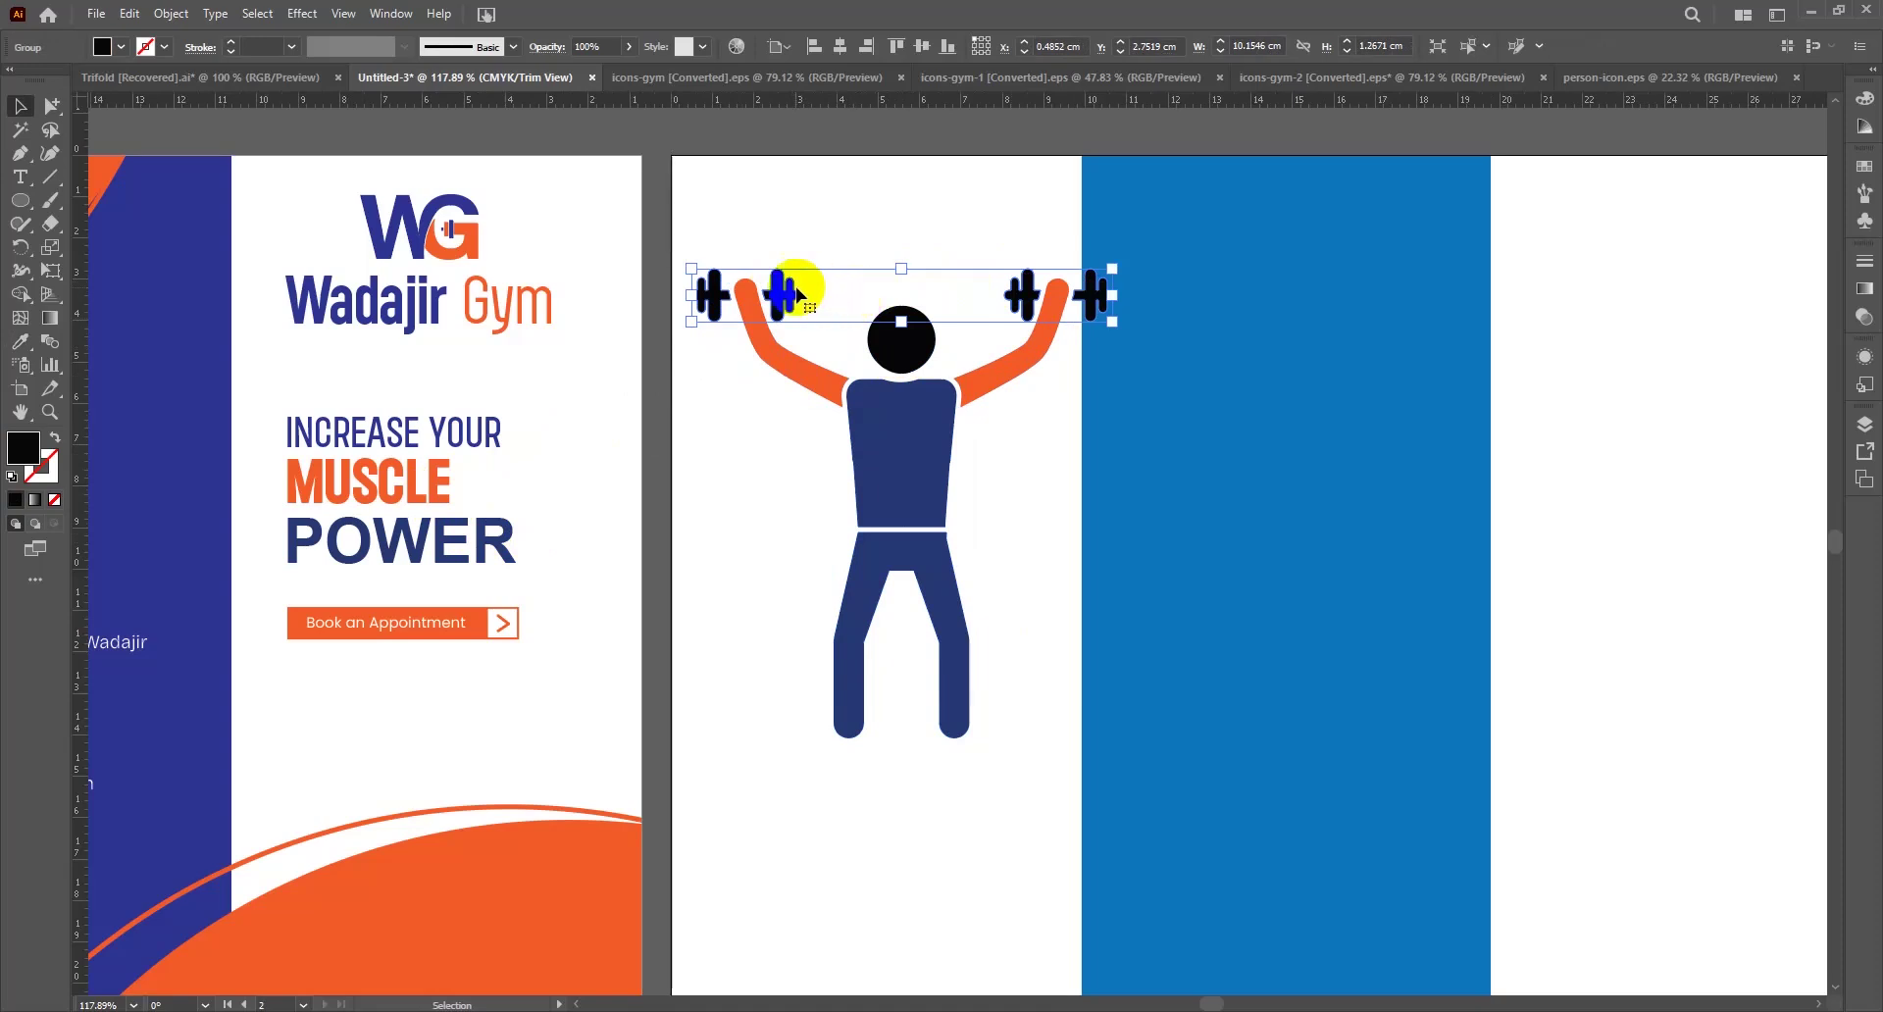
pyautogui.press('i')
pyautogui.click(478, 410)
pyautogui.press('v')
pyautogui.click(897, 338)
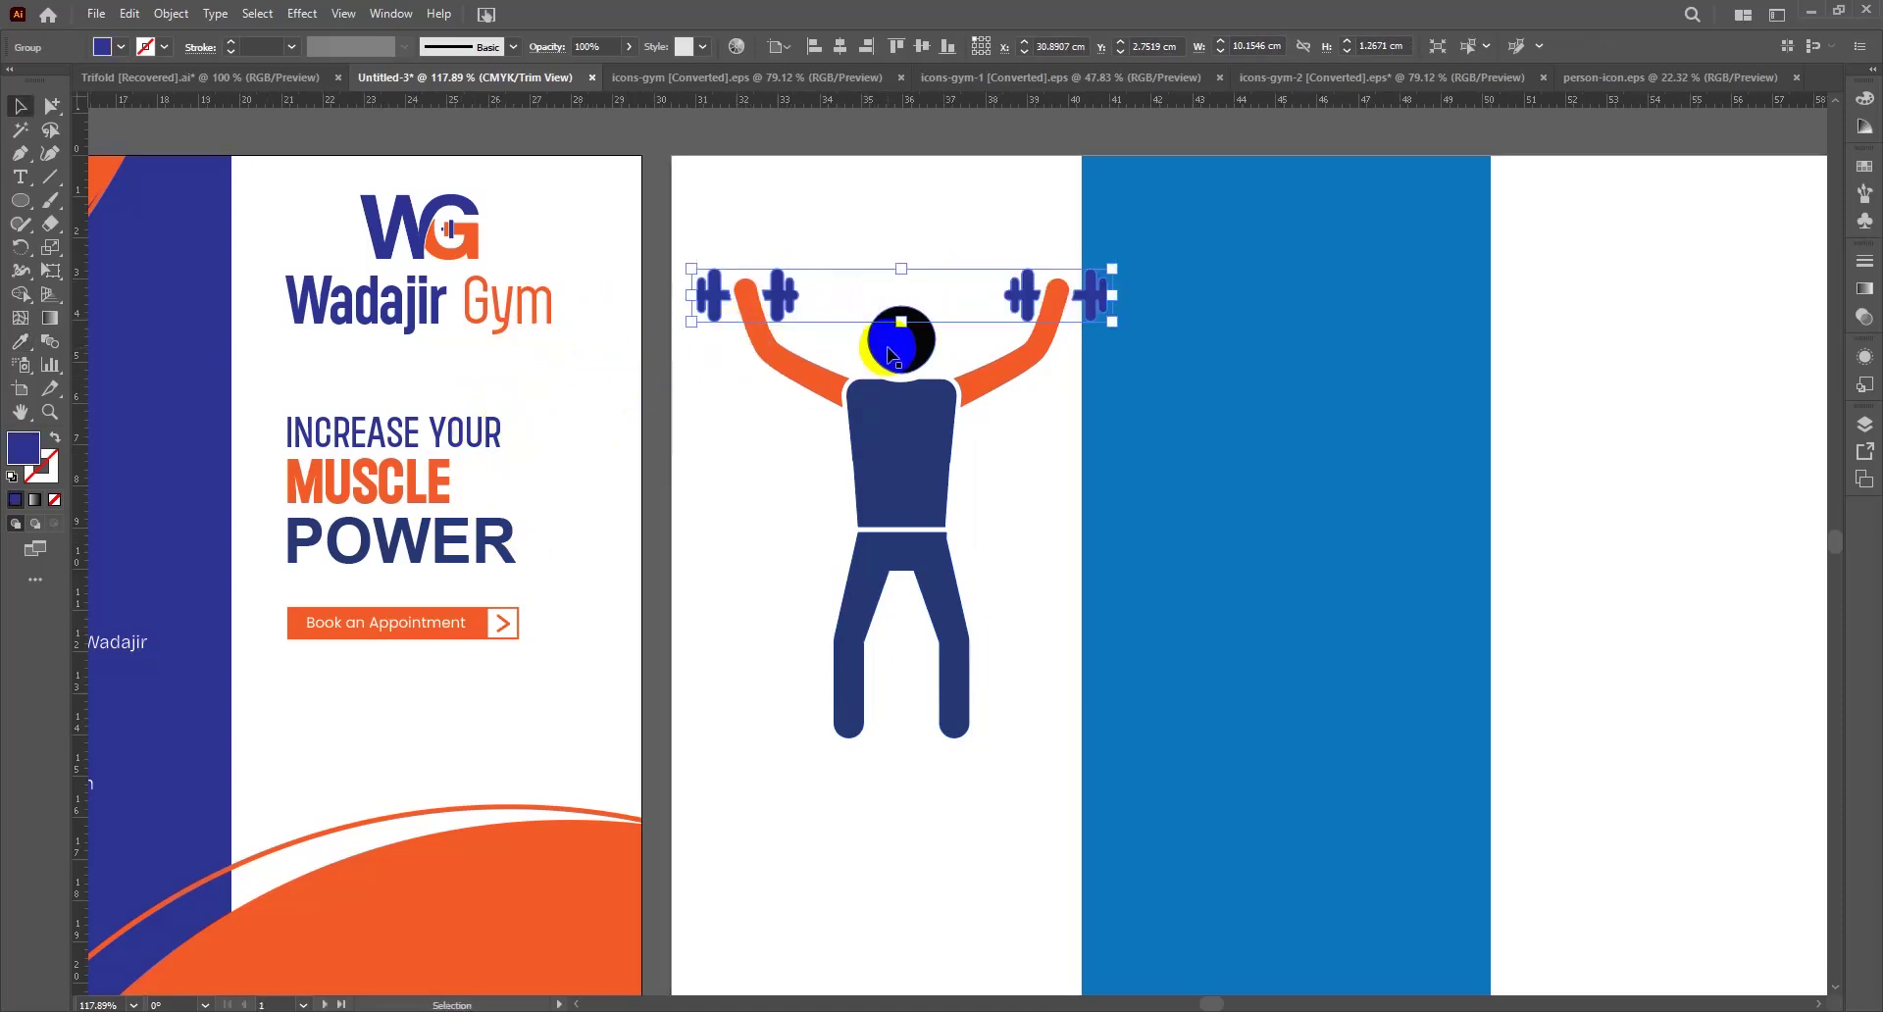
pyautogui.press('i')
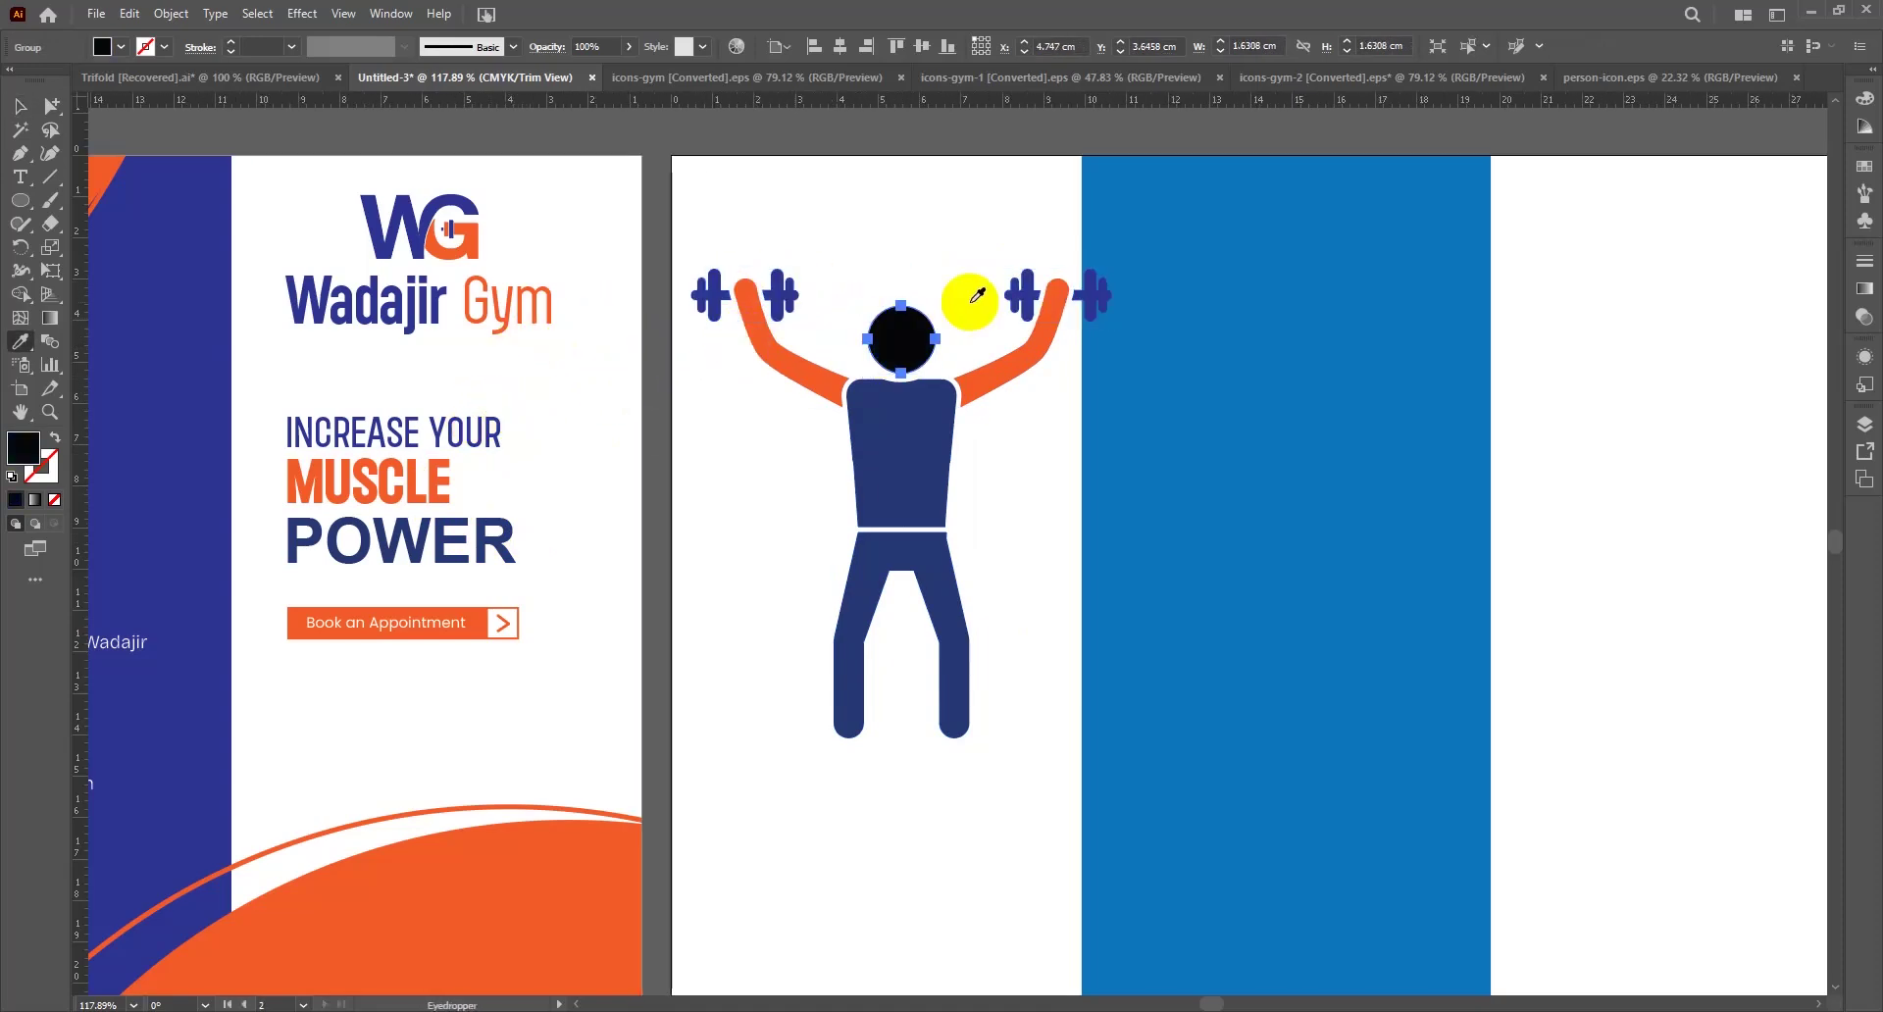
pyautogui.click(984, 373)
pyautogui.press('v')
# Delete all parts of the recoloured dumbbell figure from the inner page
pyautogui.click(1003, 481)
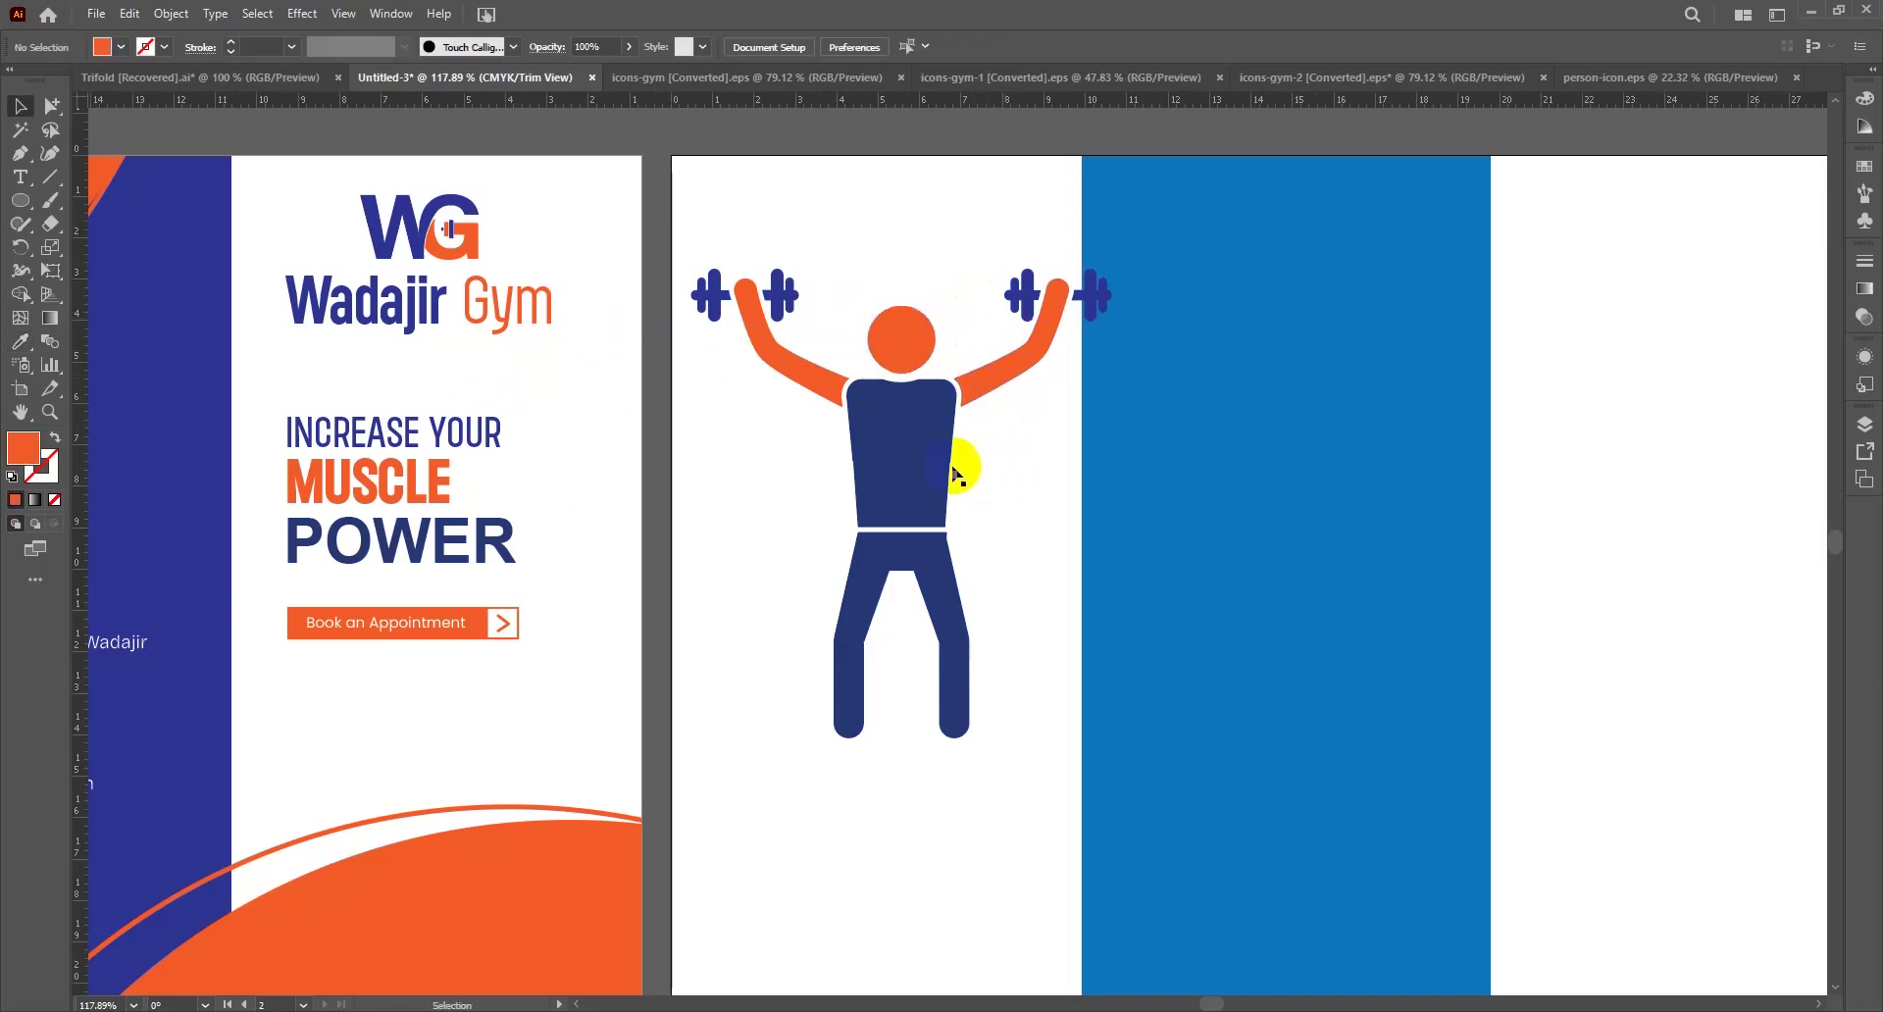
pyautogui.moveTo(710, 251); pyautogui.dragTo(1032, 668)
pyautogui.press('Delete')
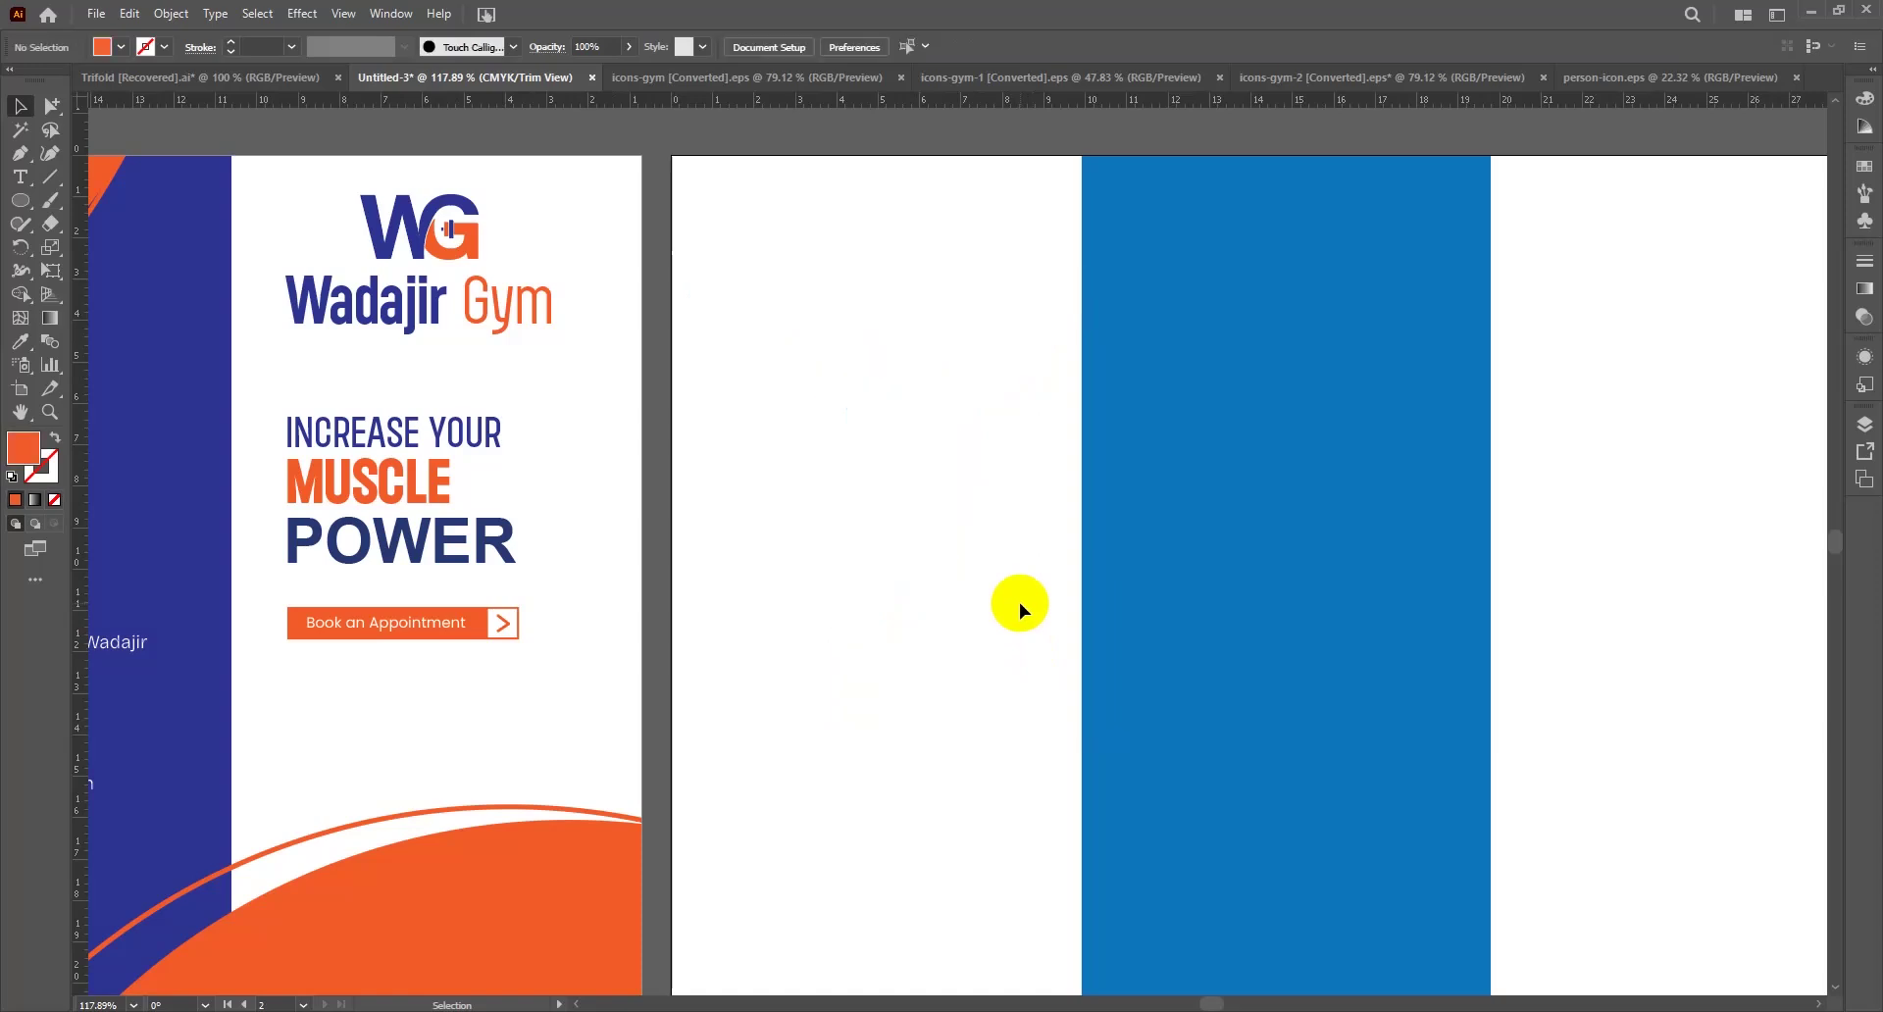
# Copy the orange curved shape and its outline curve from the outer page to the lower right corner of the inner page
pyautogui.hscroll(3, 955, 491)
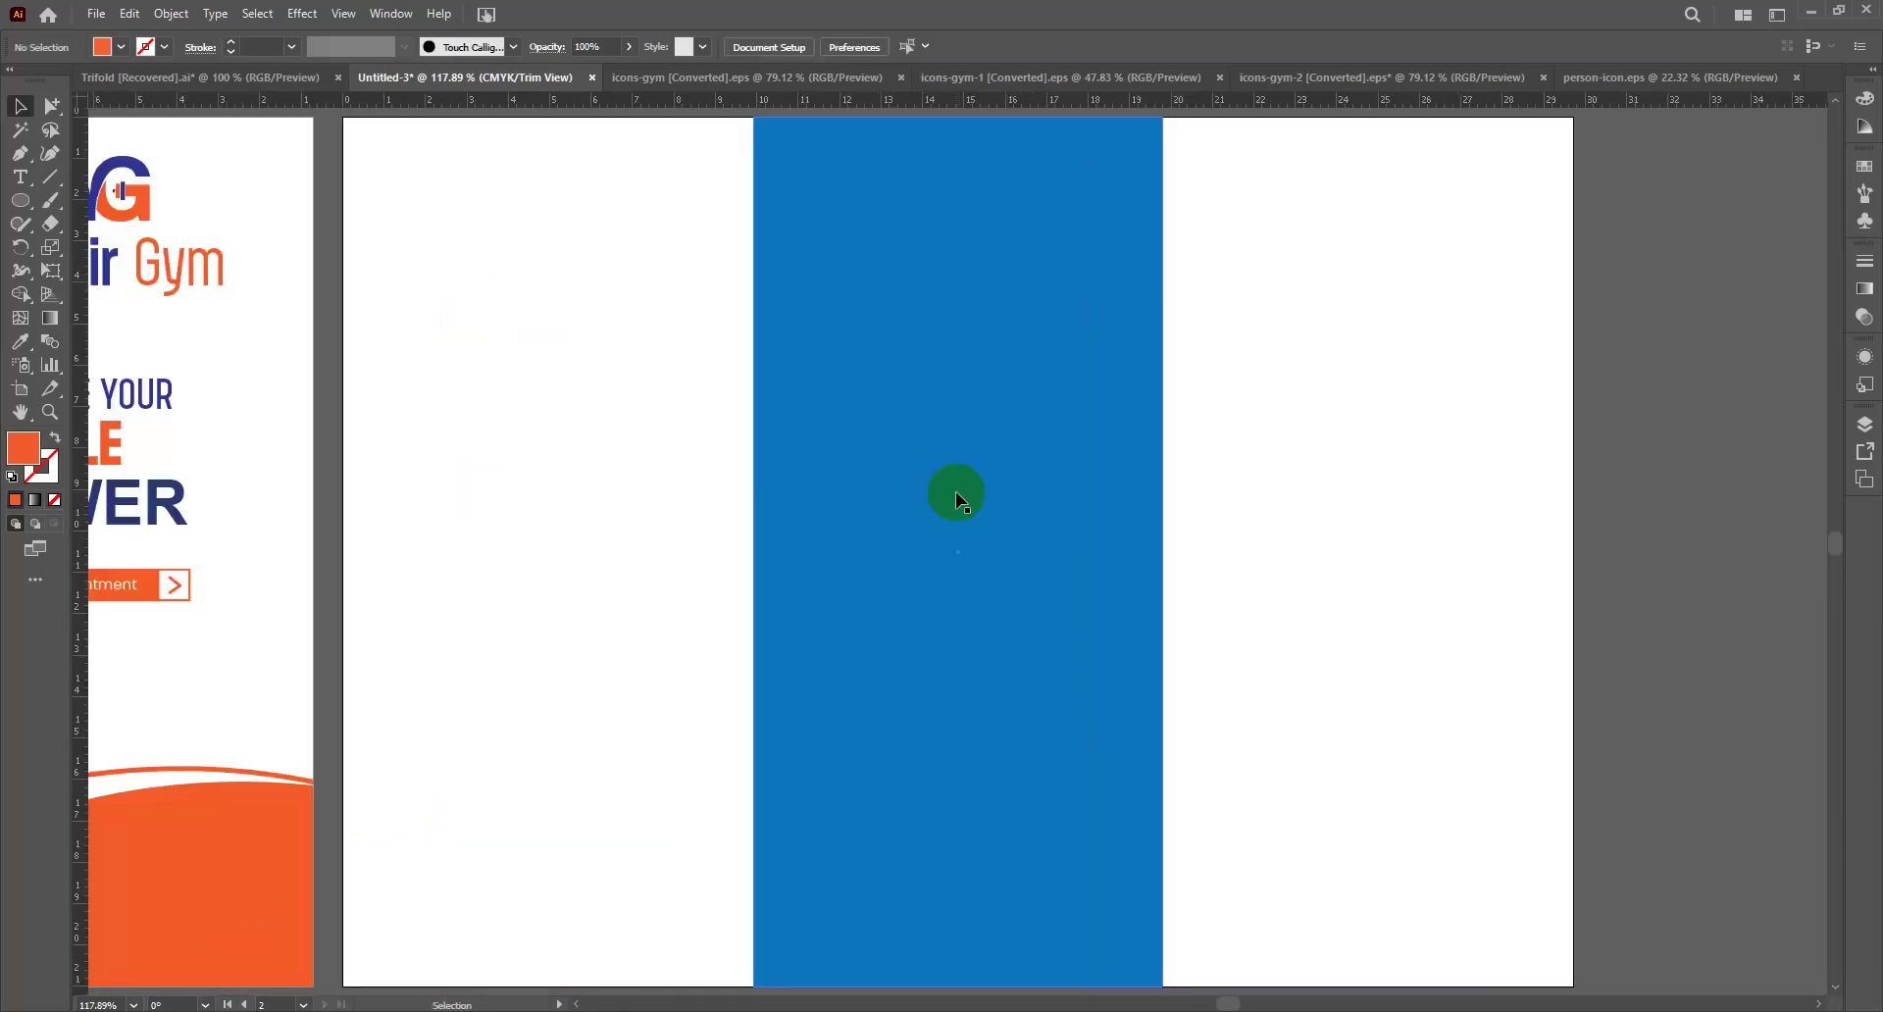
pyautogui.scroll(-3, 944, 491)
pyautogui.moveTo(587, 671); pyautogui.dragTo(1139, 658)
pyautogui.click(1085, 568)
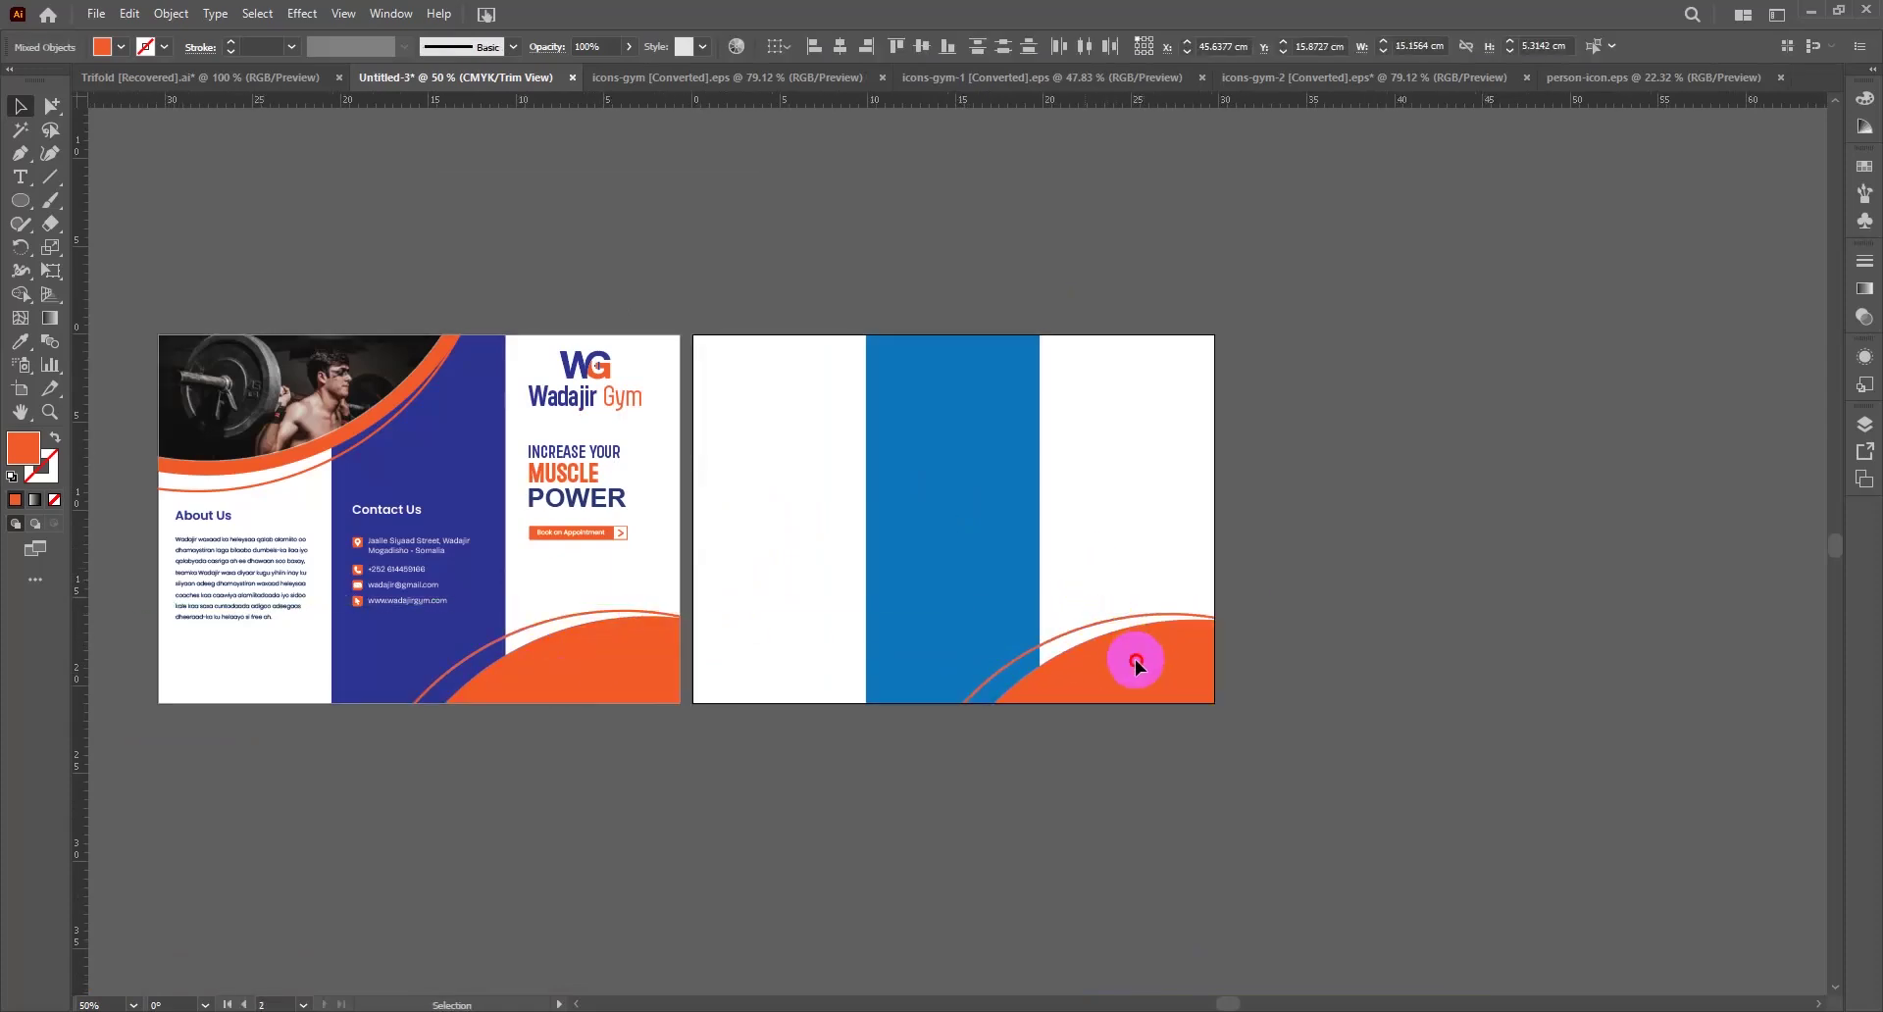
# Recolour the filled curved shape in the inner page's lower right corner with the navy of the outer page's middle panel
pyautogui.click(1134, 659)
pyautogui.press('i')
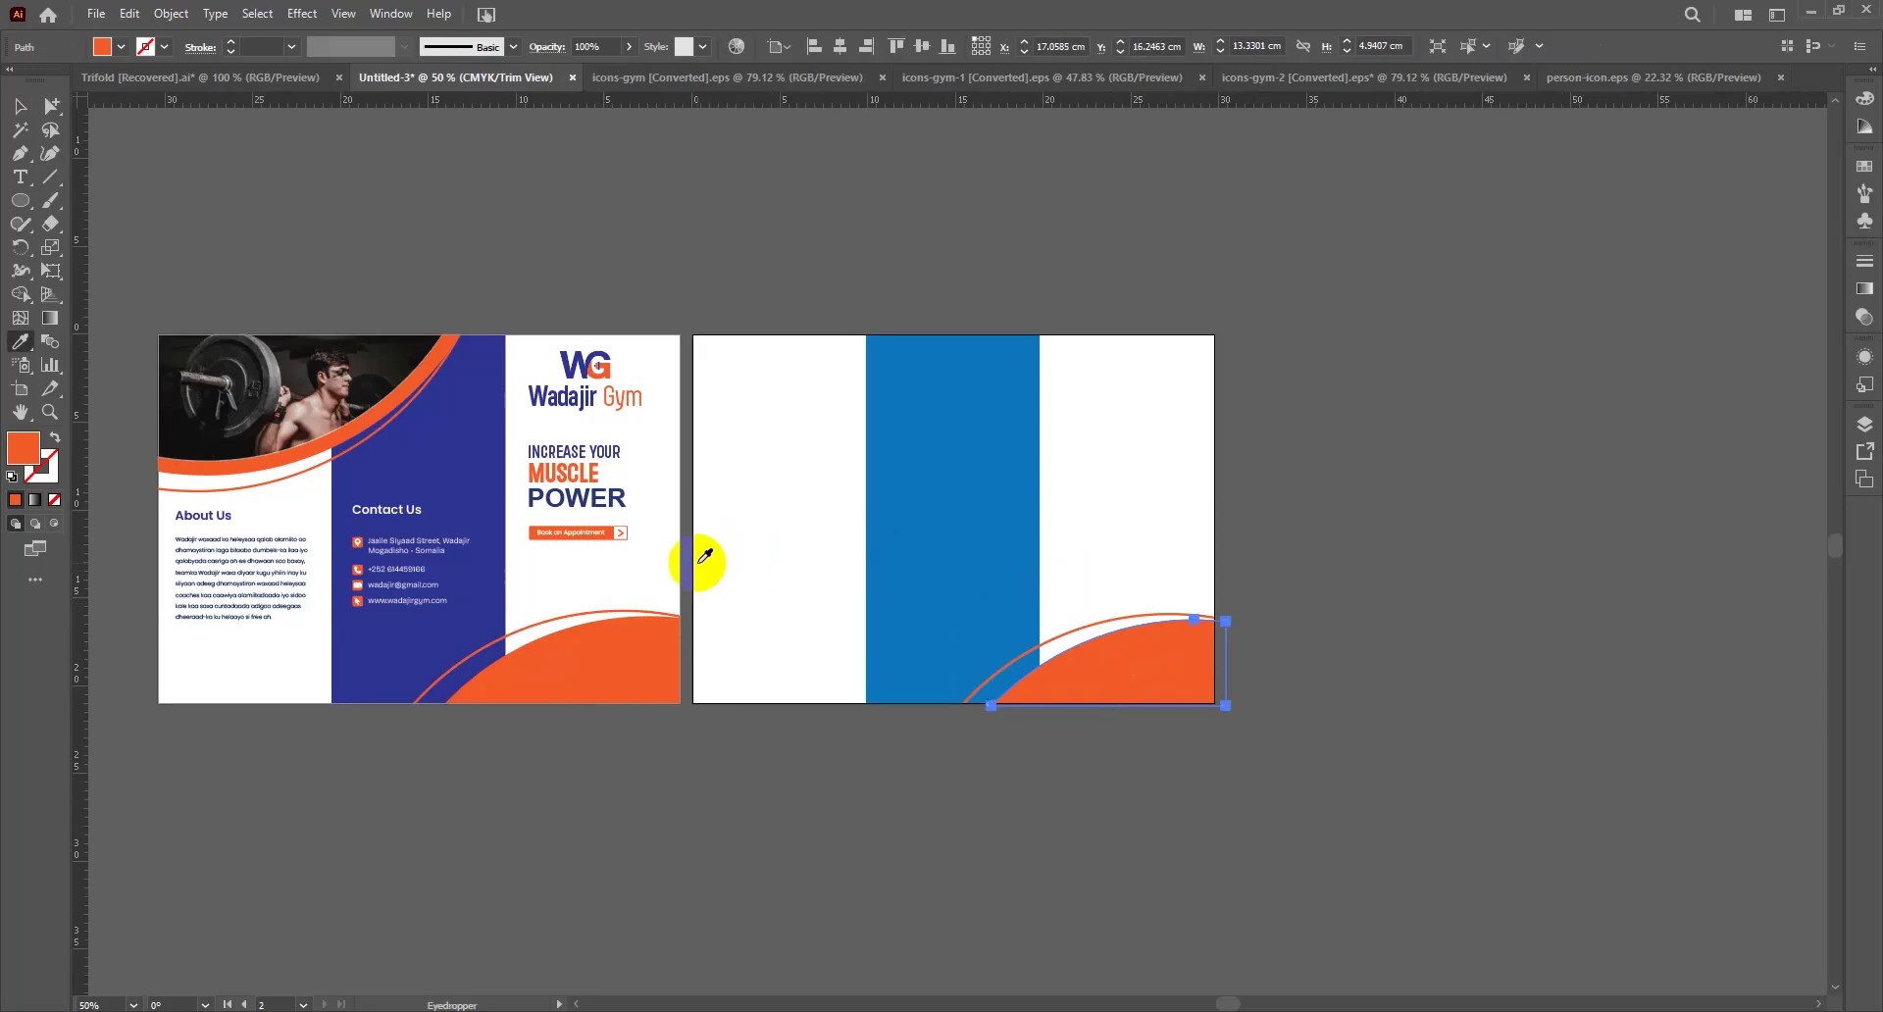
pyautogui.click(475, 569)
pyautogui.press('v')
pyautogui.click(522, 155)
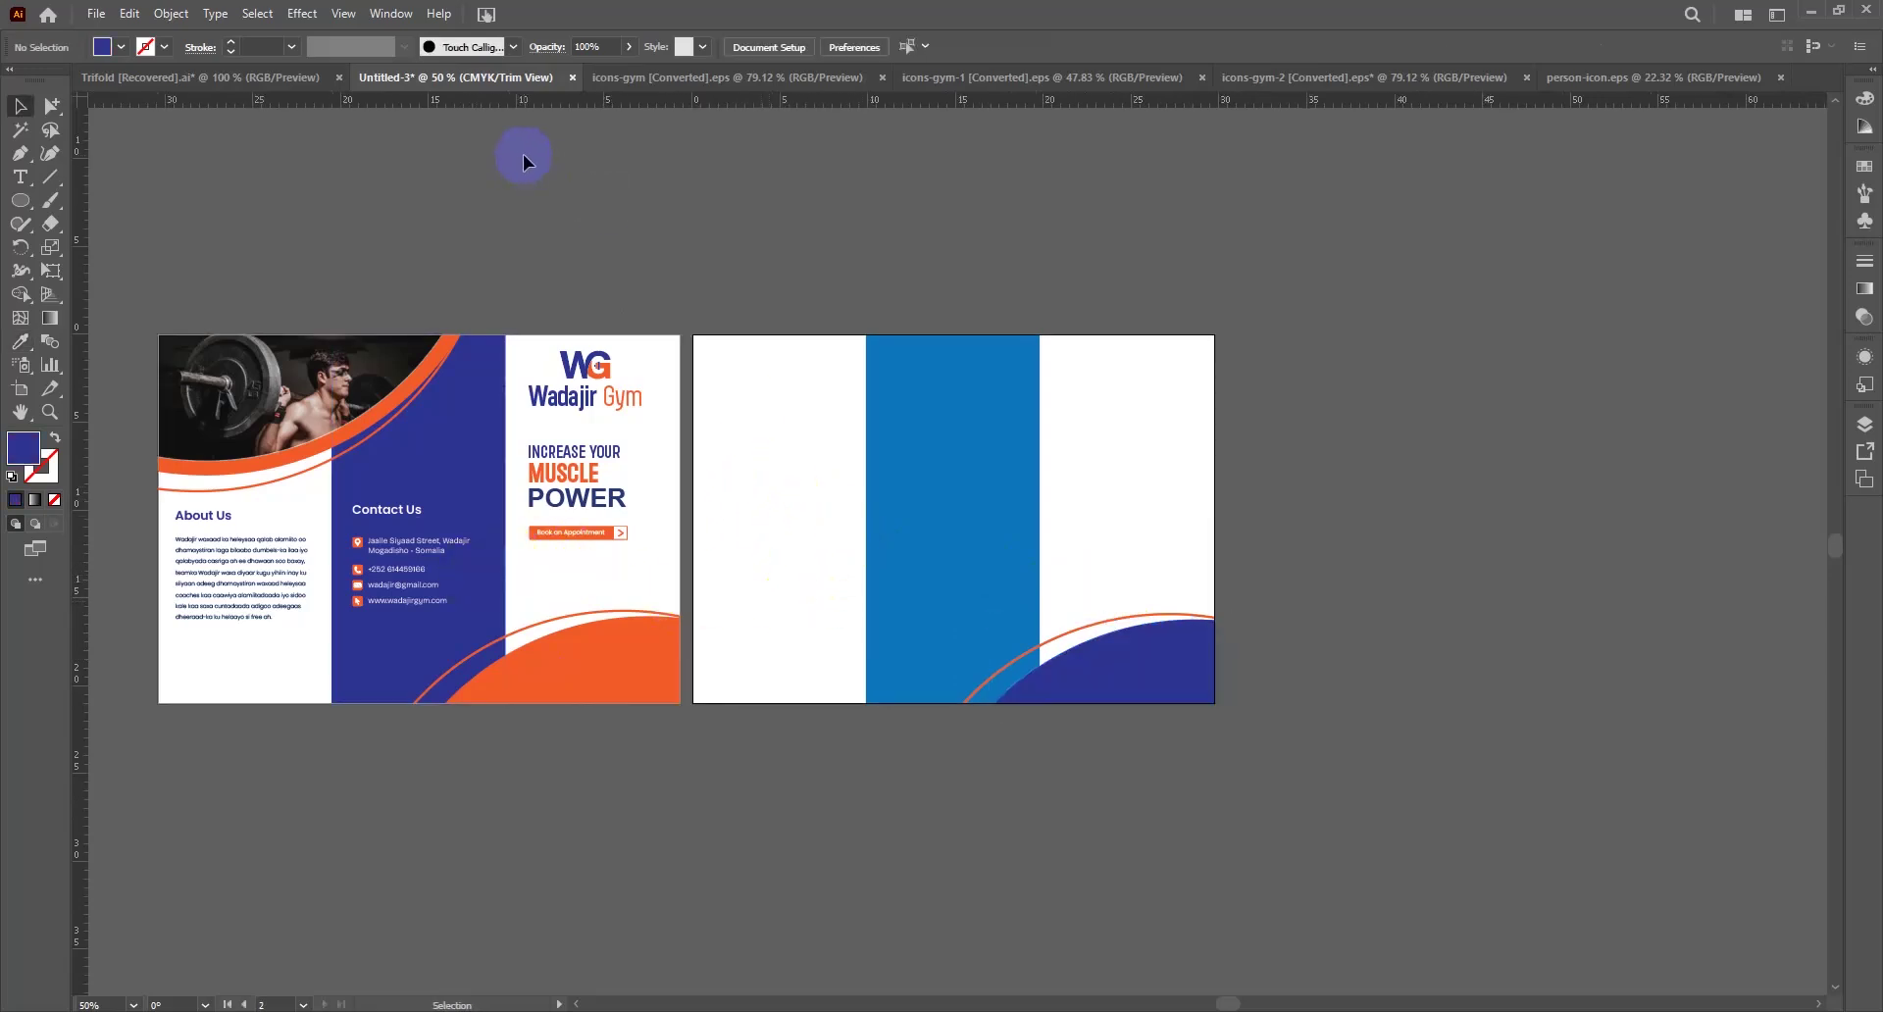
# Switch to the Trifold [Recovered].ai reference and check the fill and opacity of its inner page's middle panel
pyautogui.click(244, 79)
pyautogui.click(862, 445)
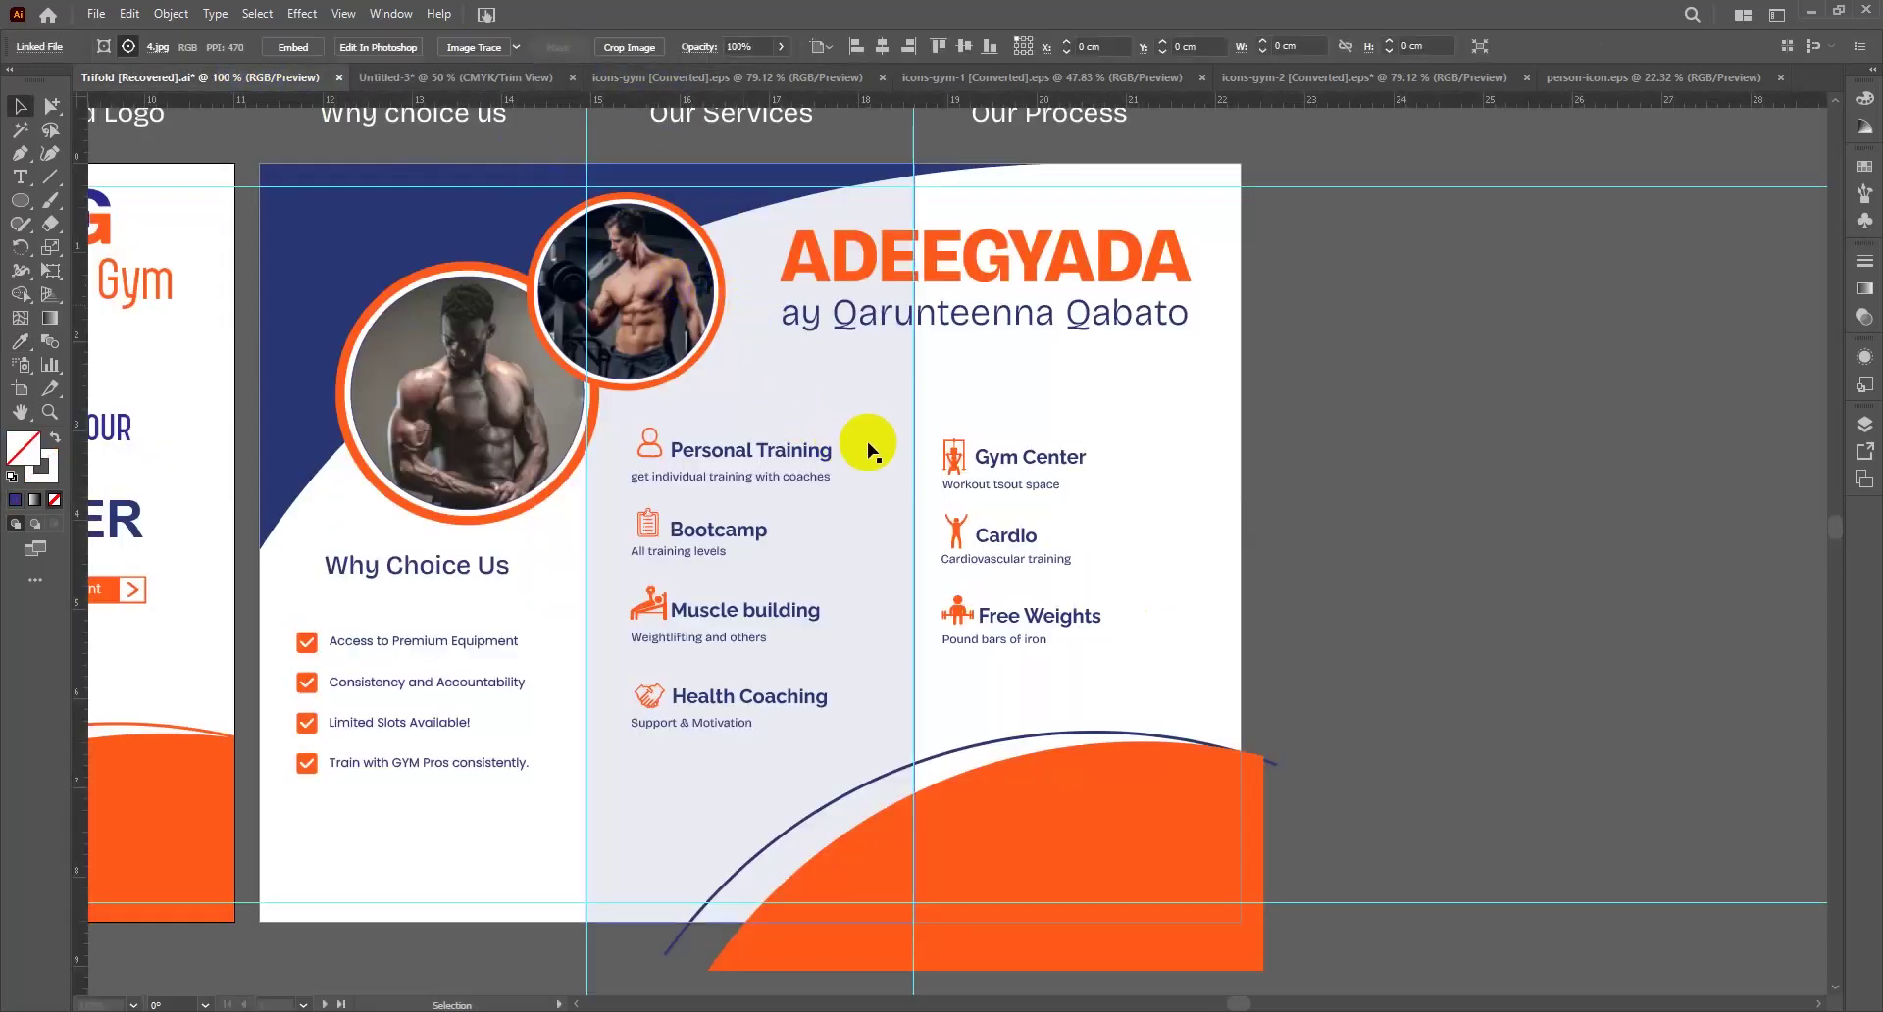
pyautogui.click(913, 370)
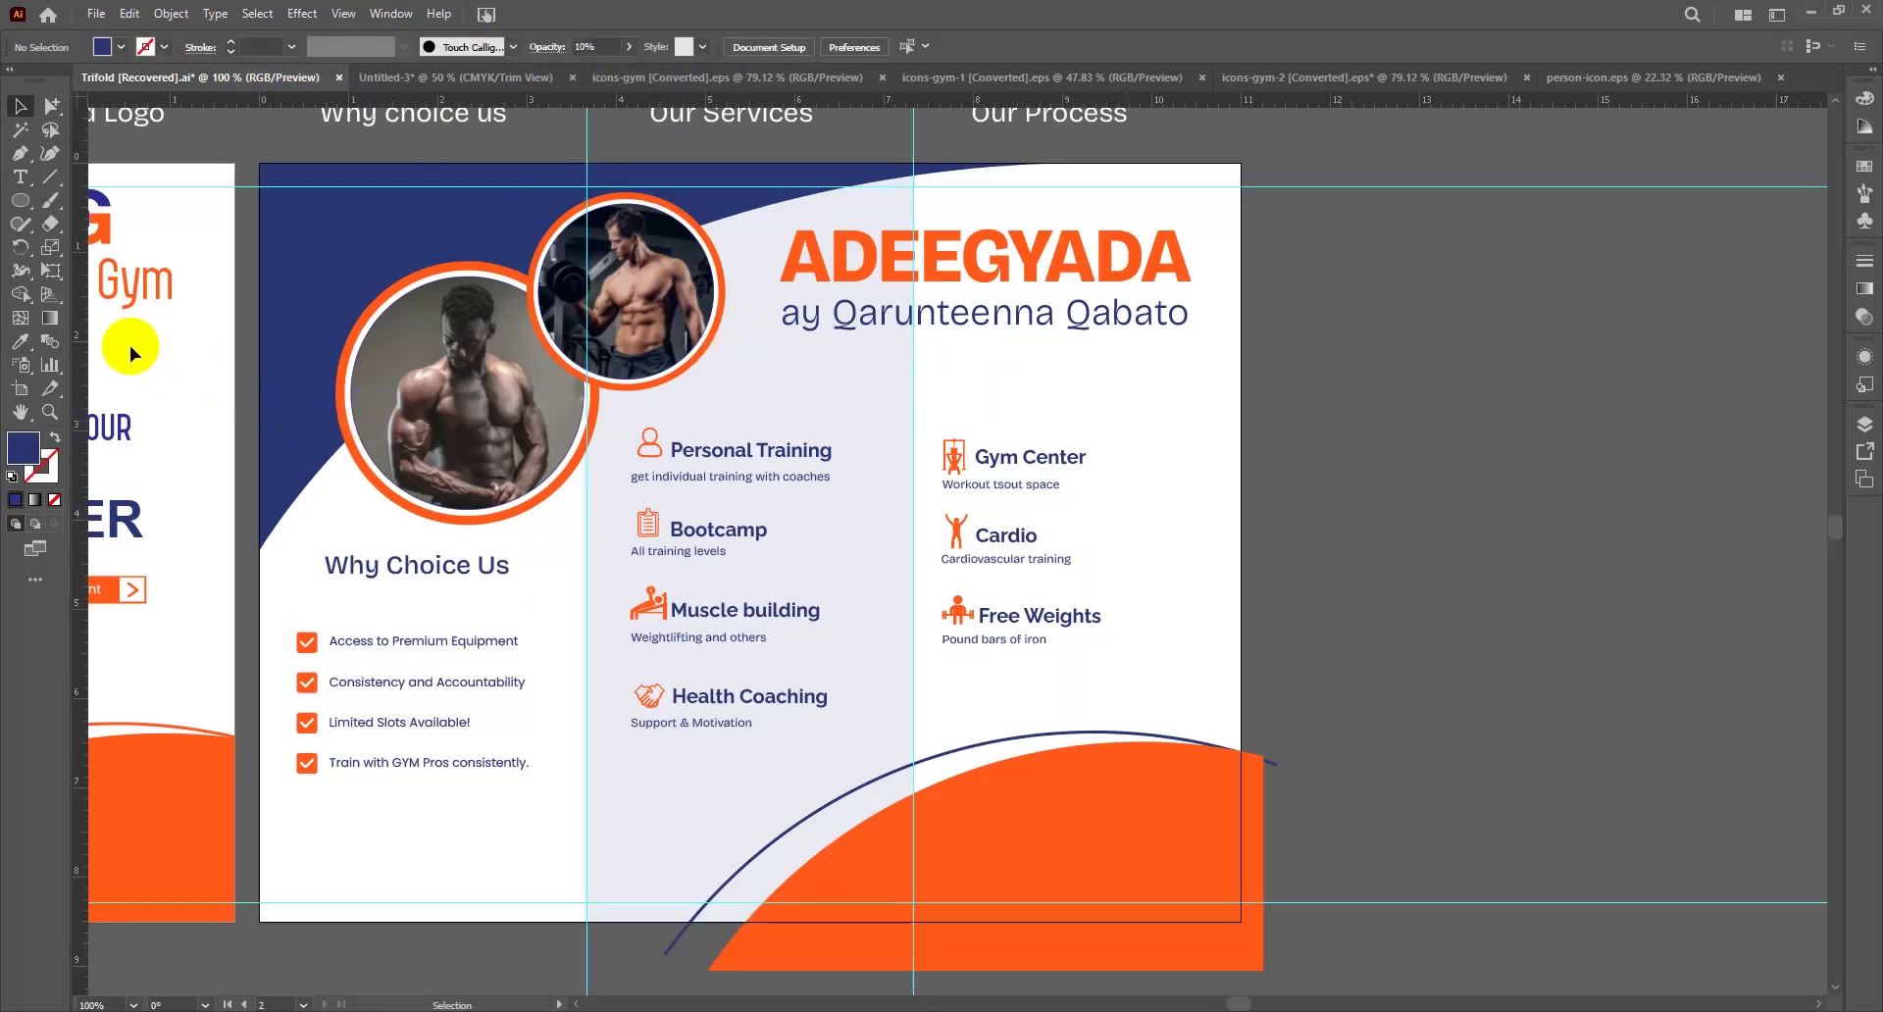
pyautogui.click(33, 337)
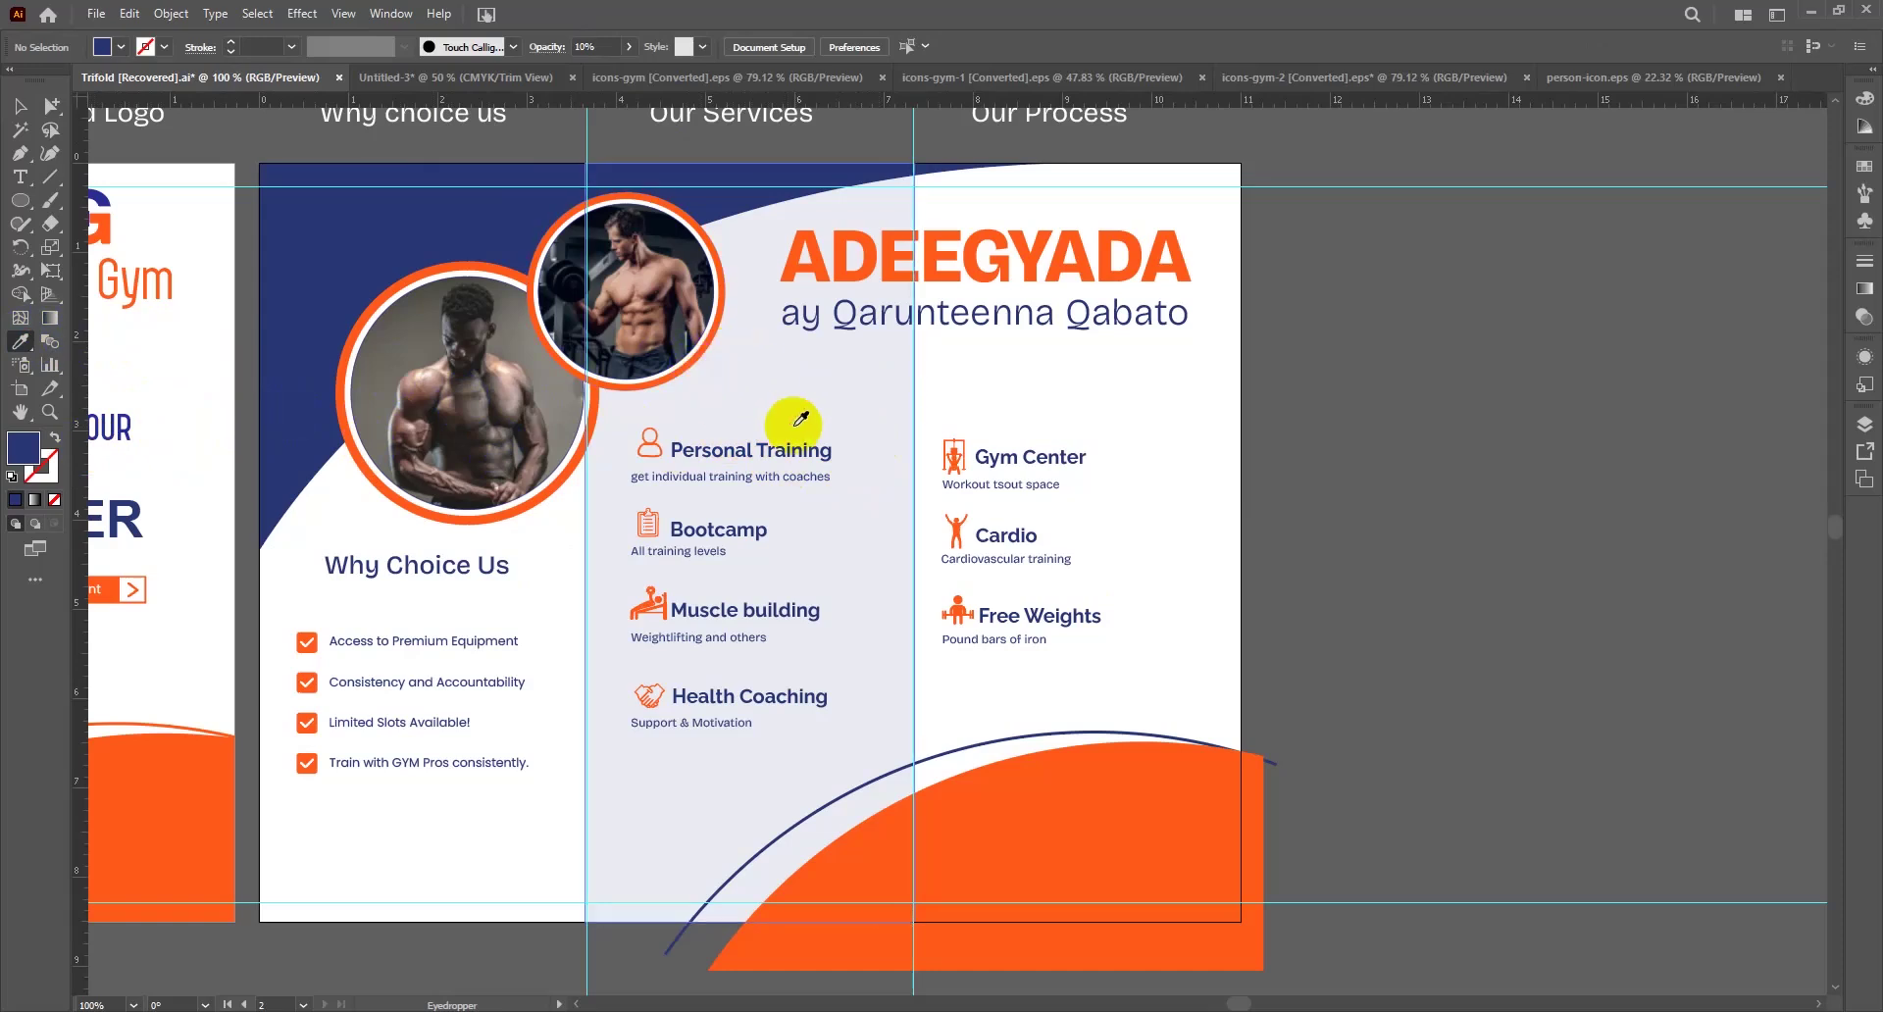
pyautogui.press('v')
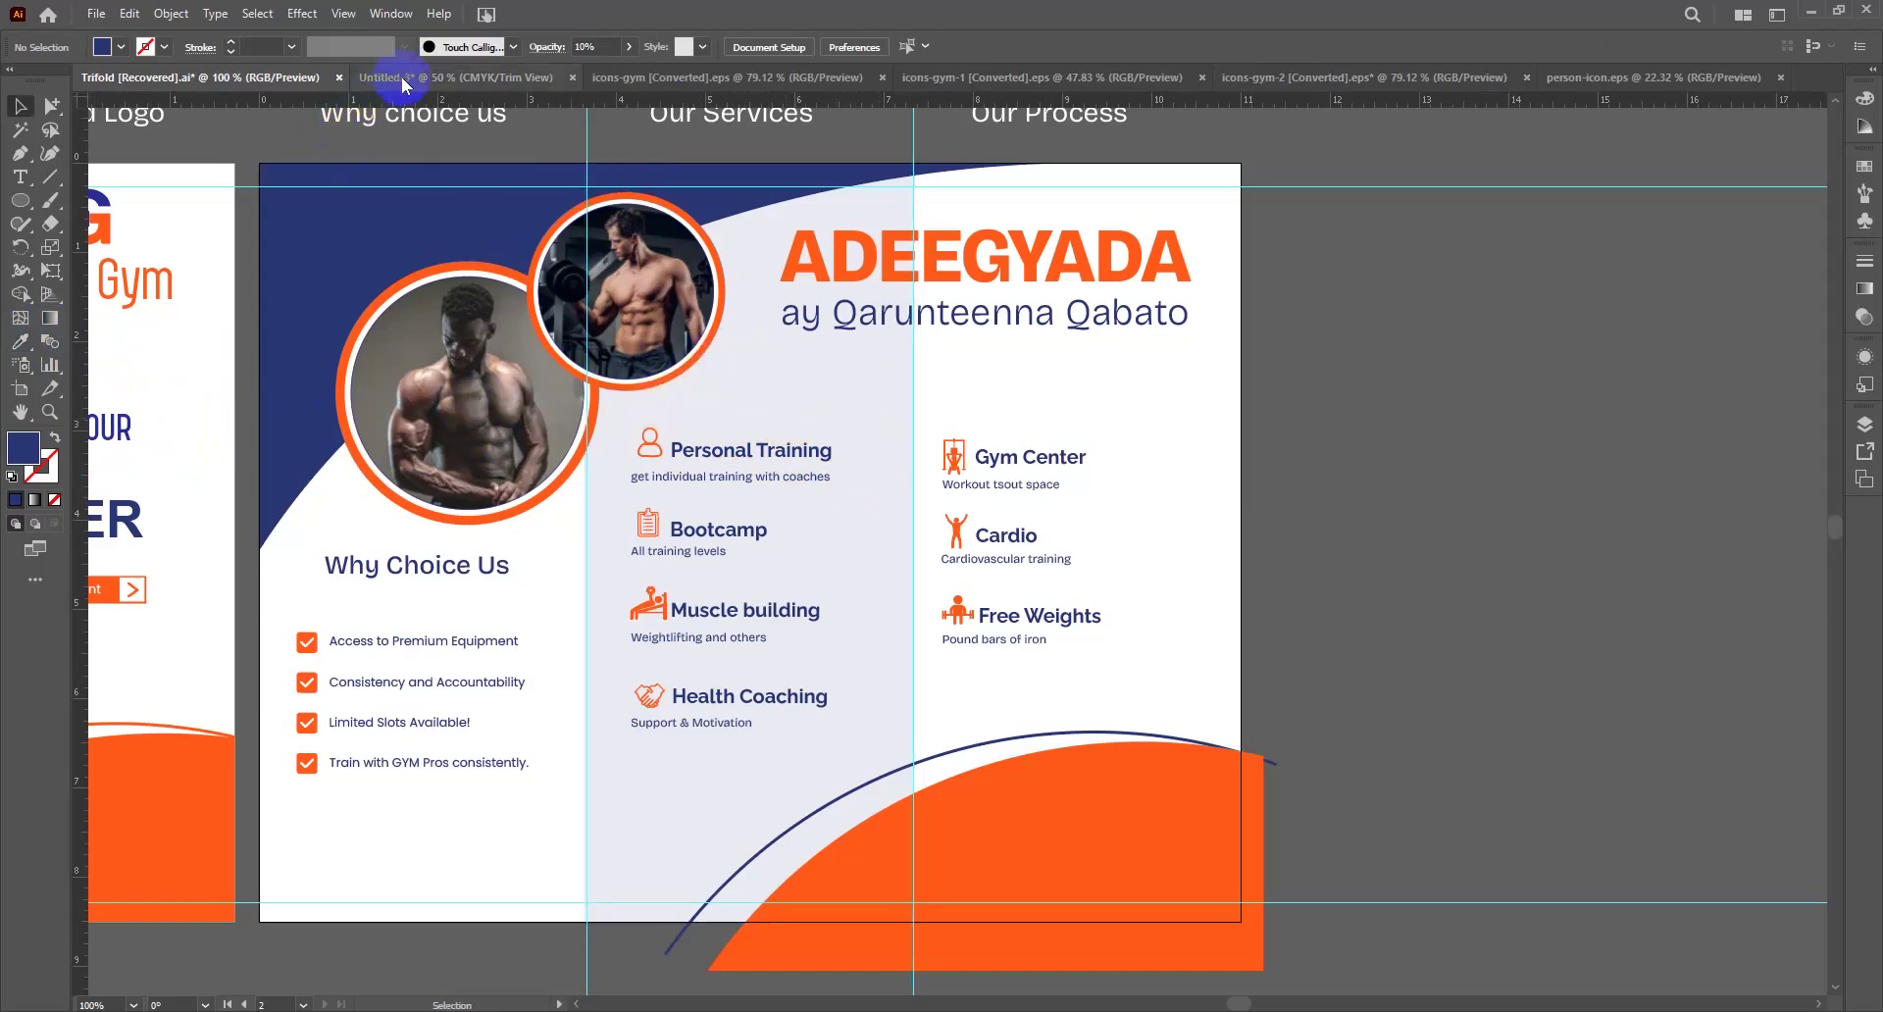
# Back in Untitled-3, recolour the inner page's middle panel with the navy of the corner shape and set its opacity to 10%
pyautogui.click(428, 81)
pyautogui.click(975, 432)
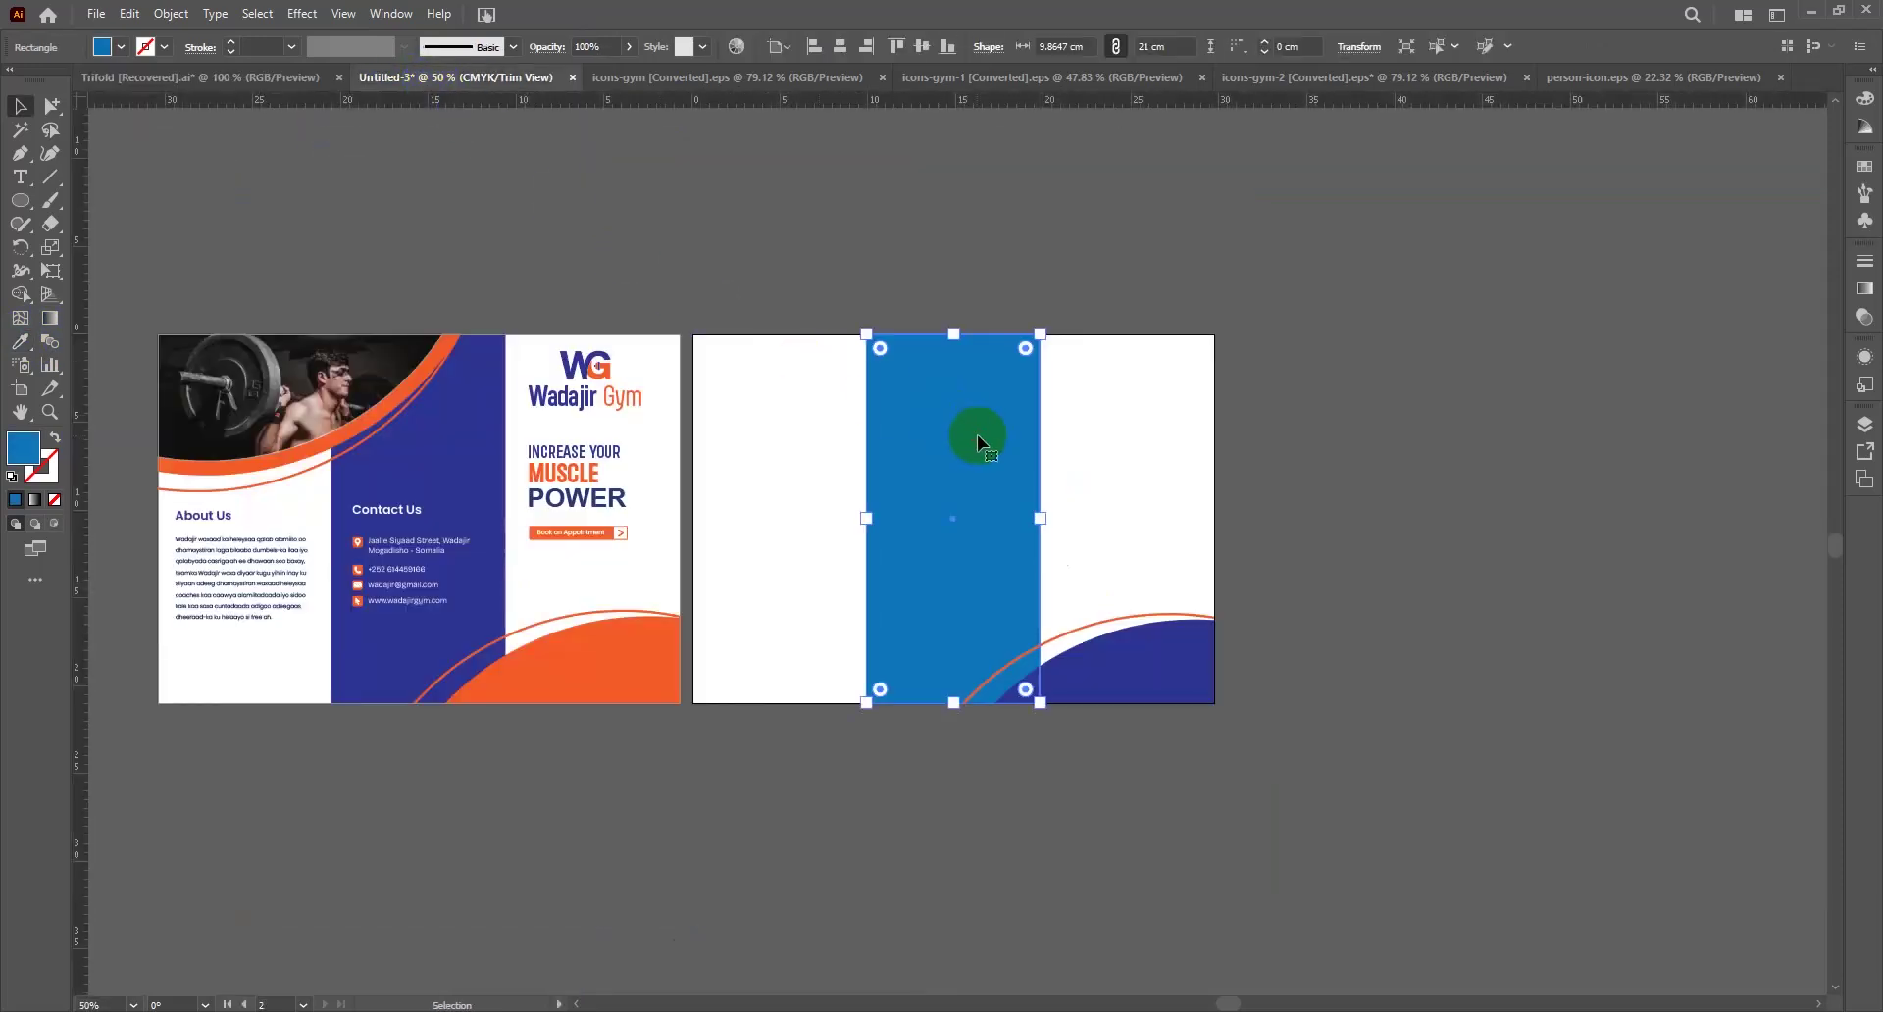
pyautogui.press('o')
pyautogui.click(1157, 645)
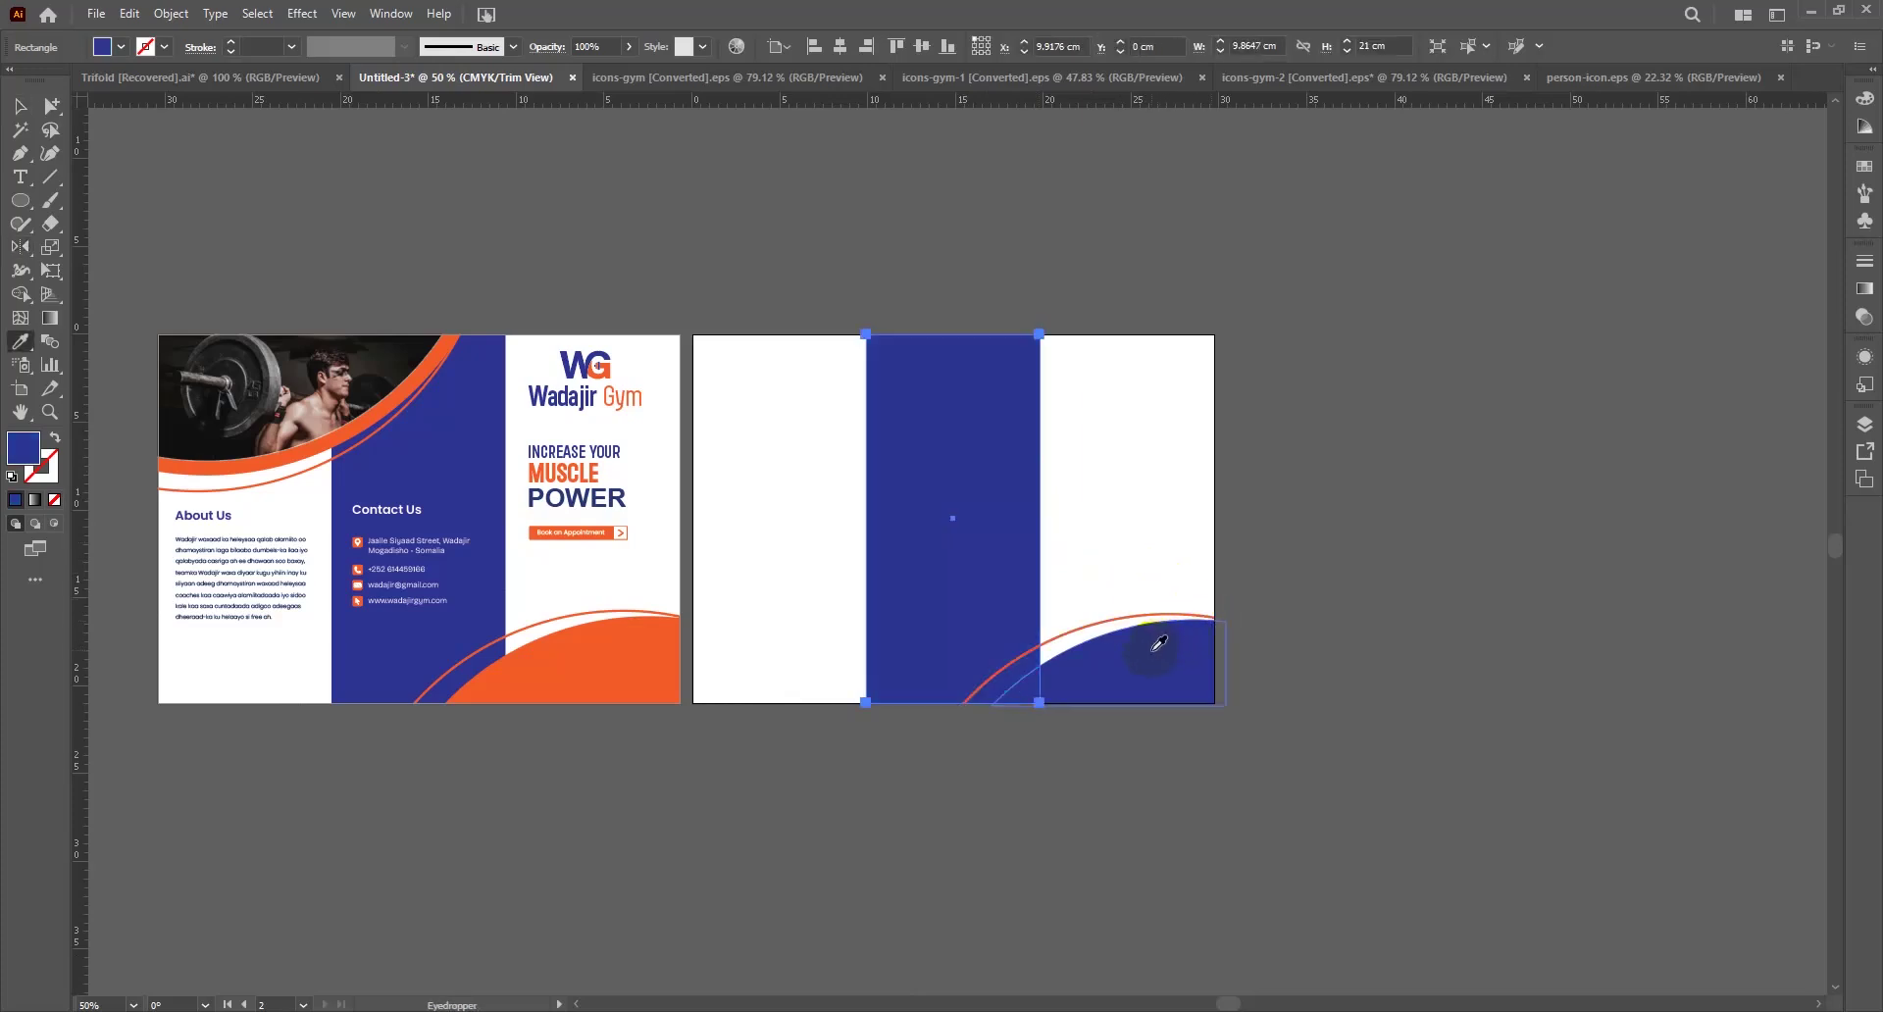
pyautogui.press('v')
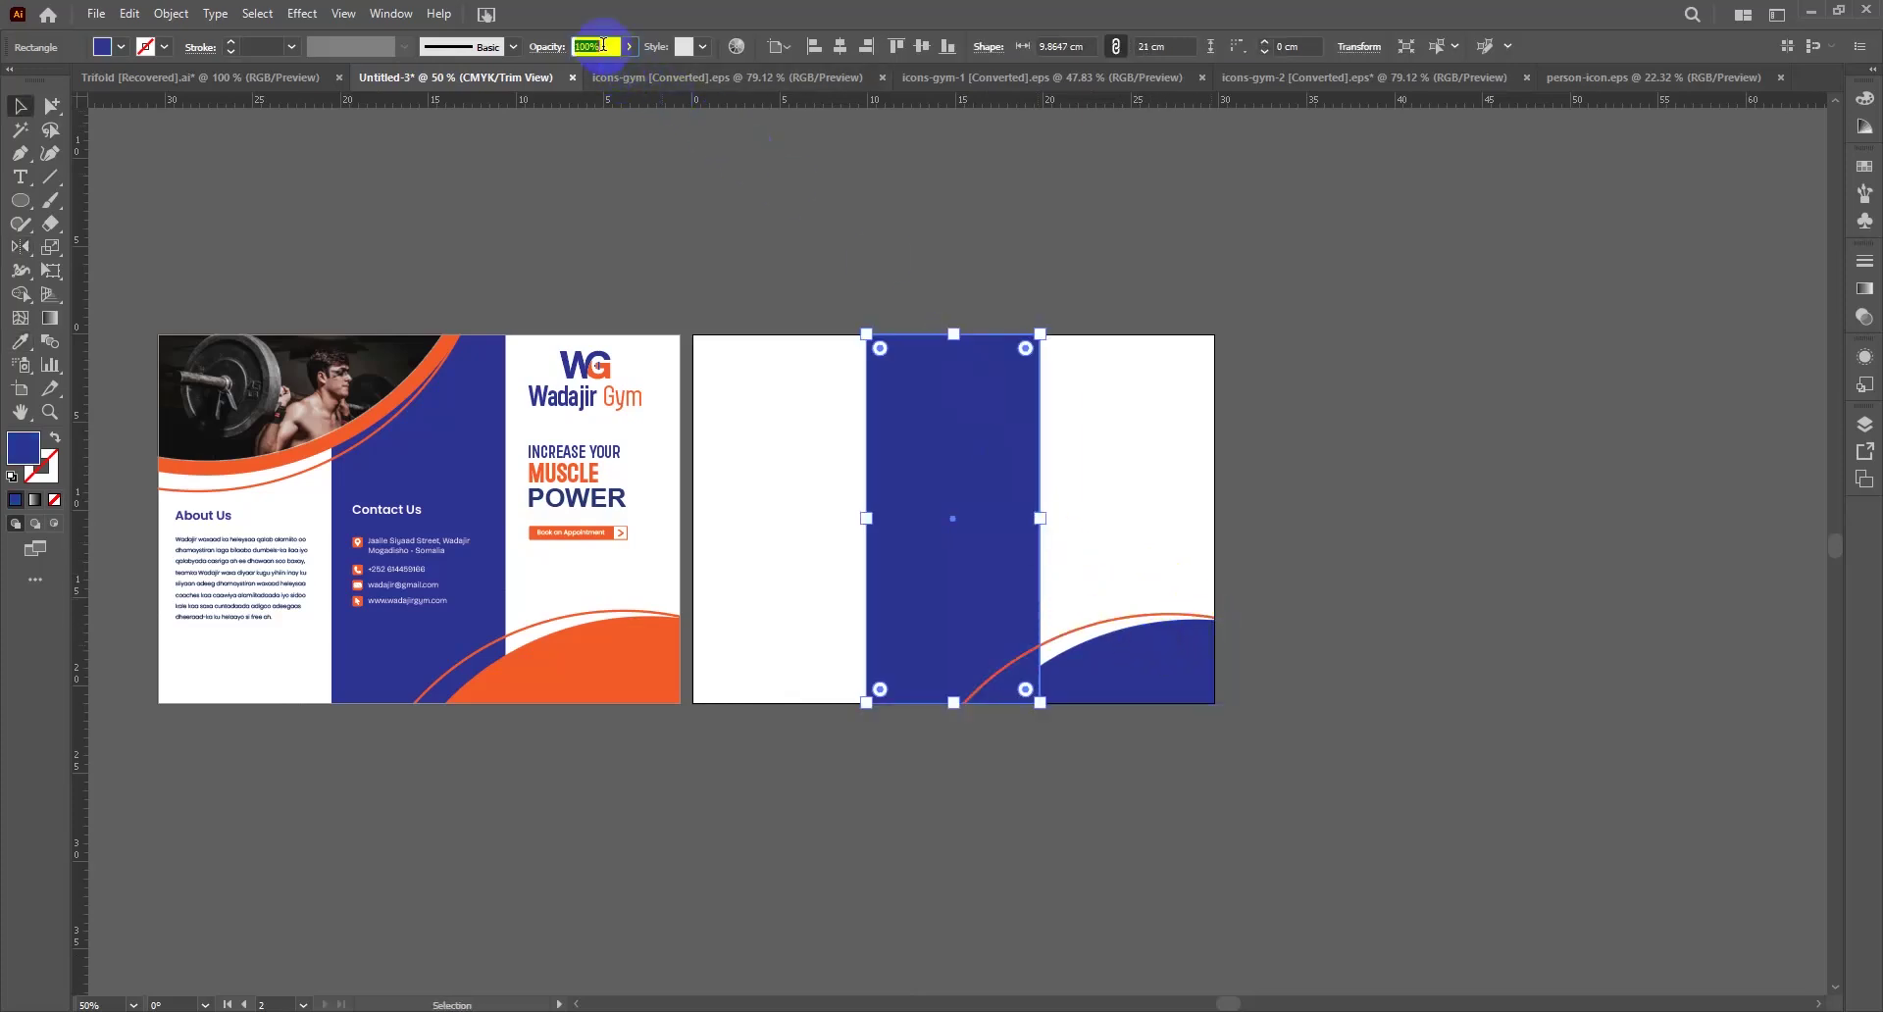
pyautogui.write('15')
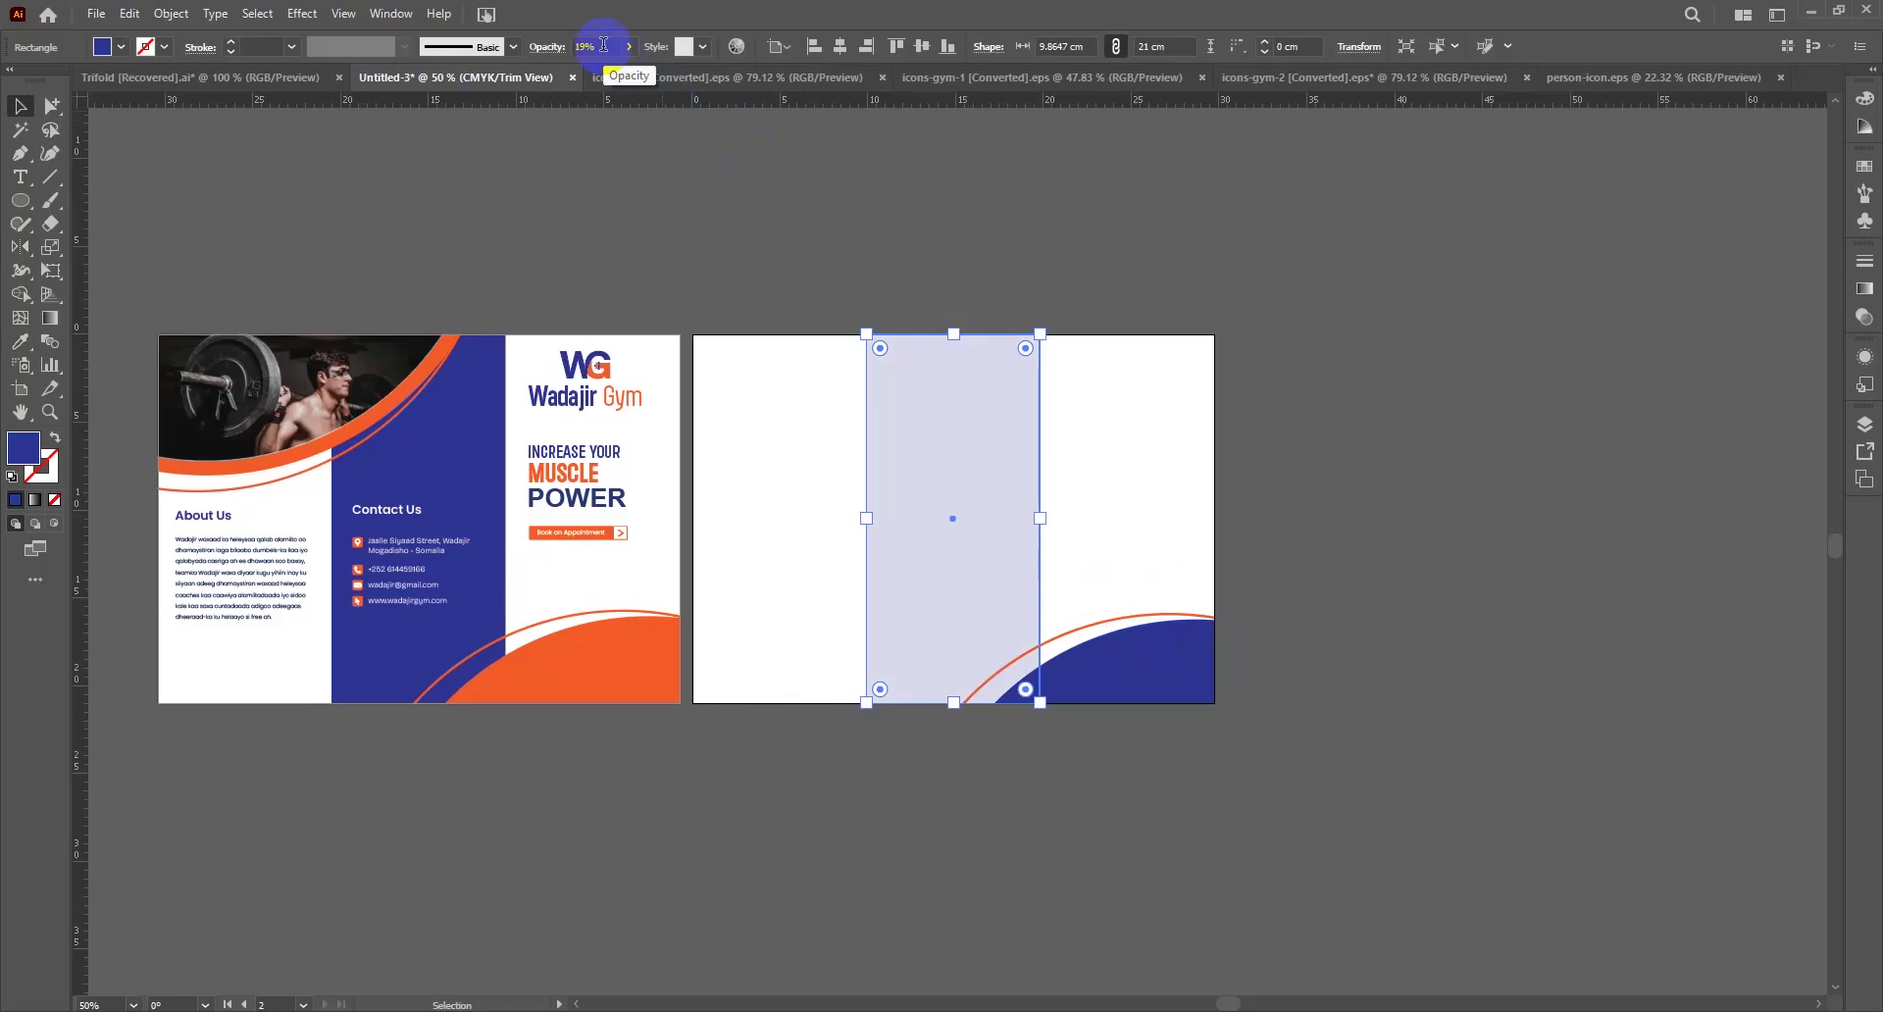
pyautogui.write('10')
pyautogui.press('Return')
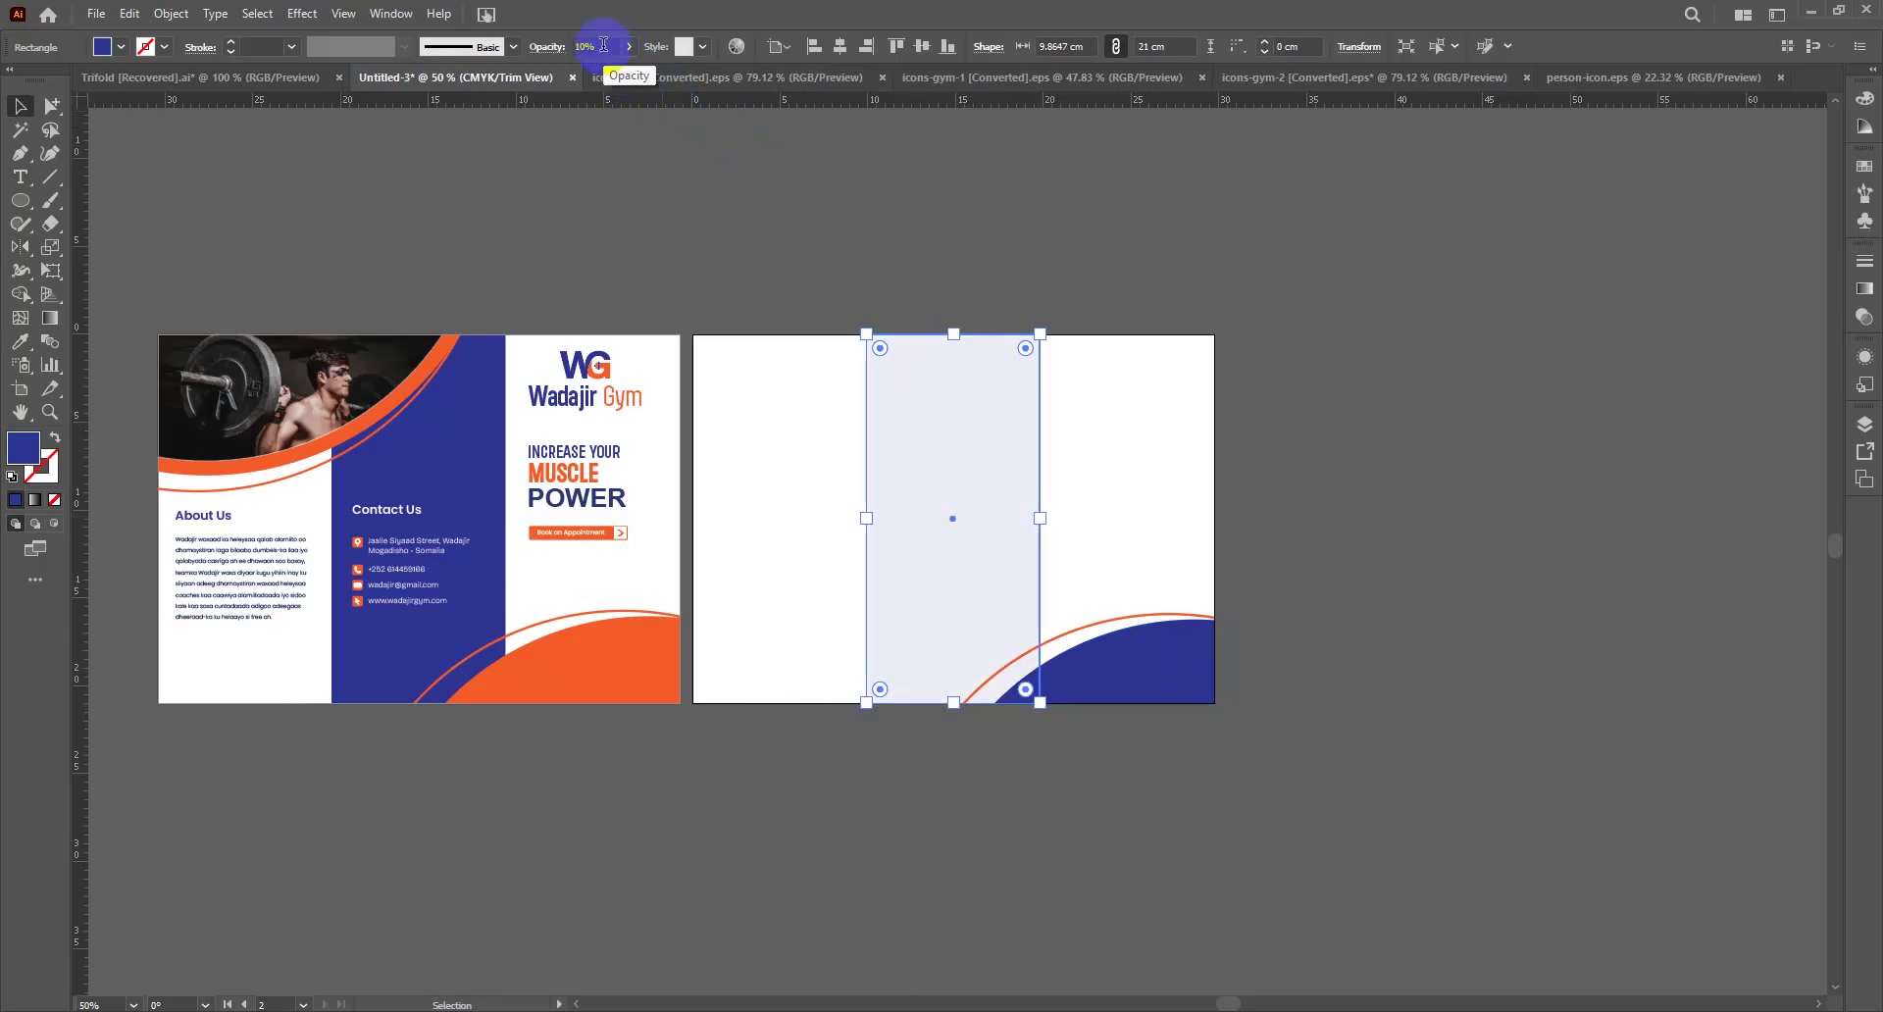
pyautogui.click(820, 474)
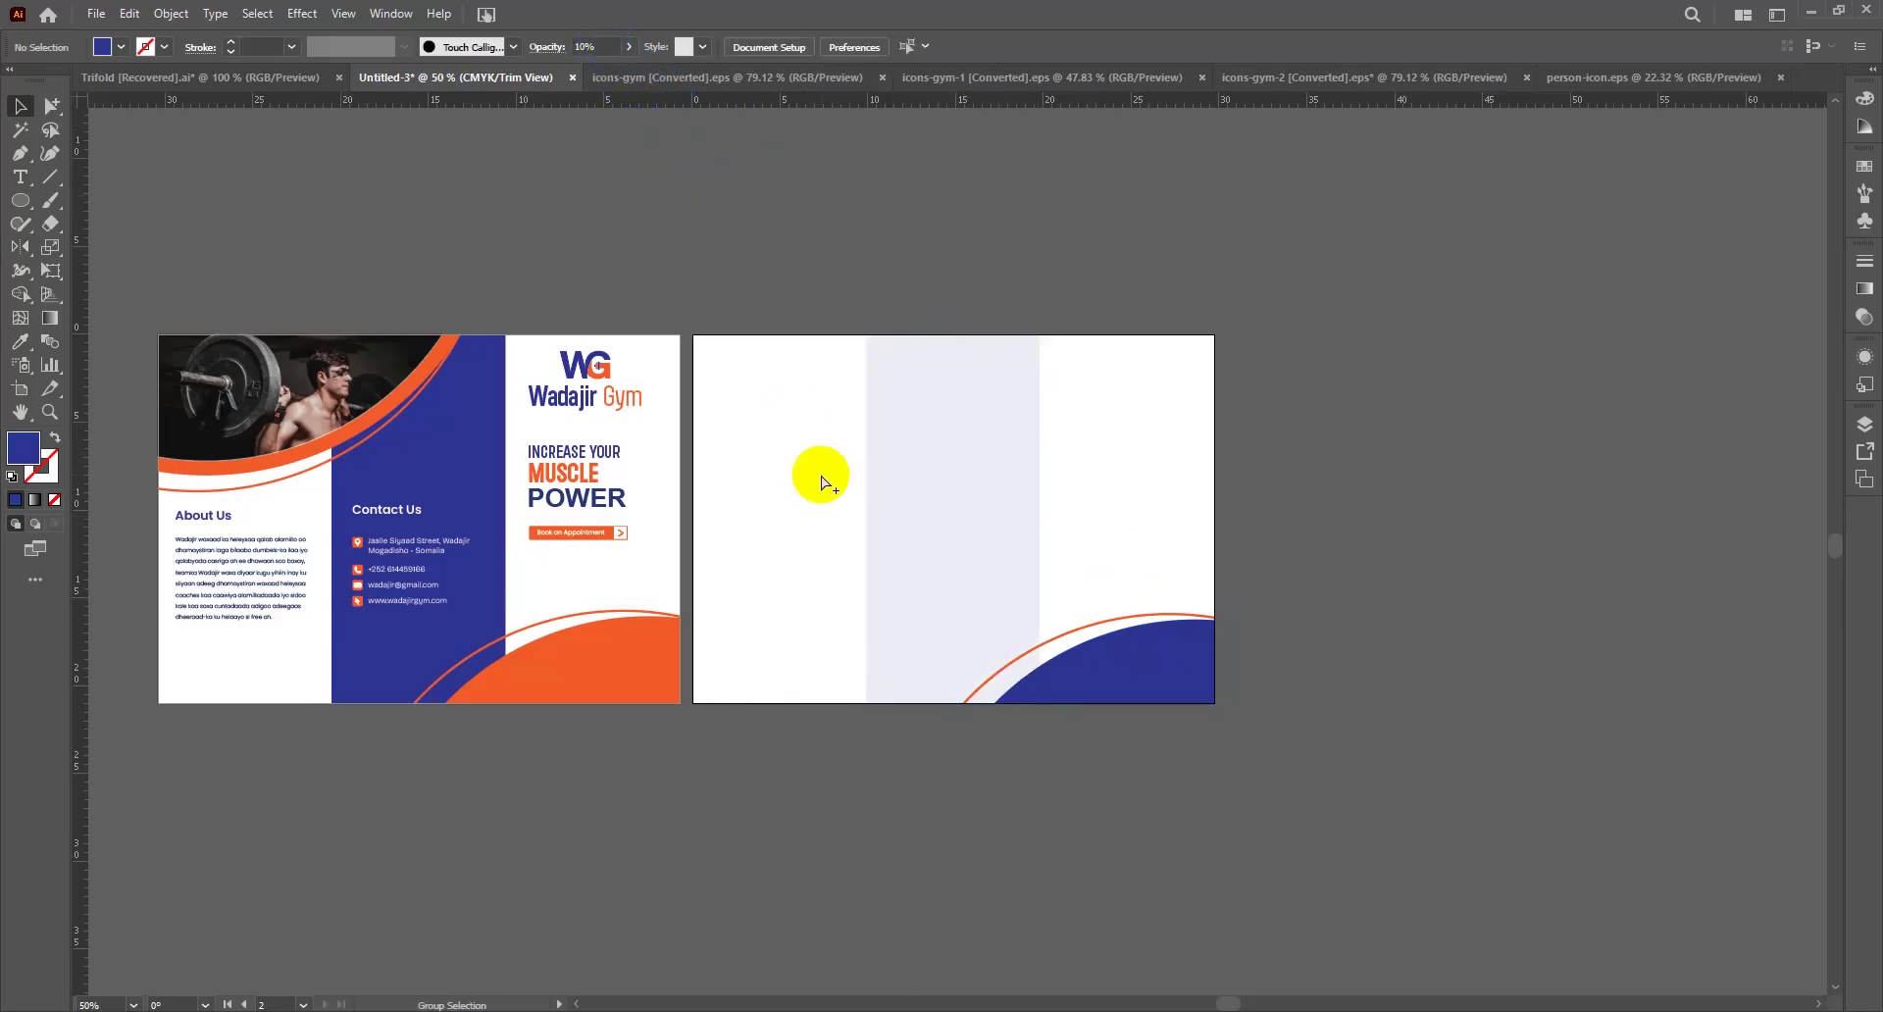
# Switch to the inner page of the Trifold [Recovered].ai reference document
pyautogui.hotkey('ctrl', '0')
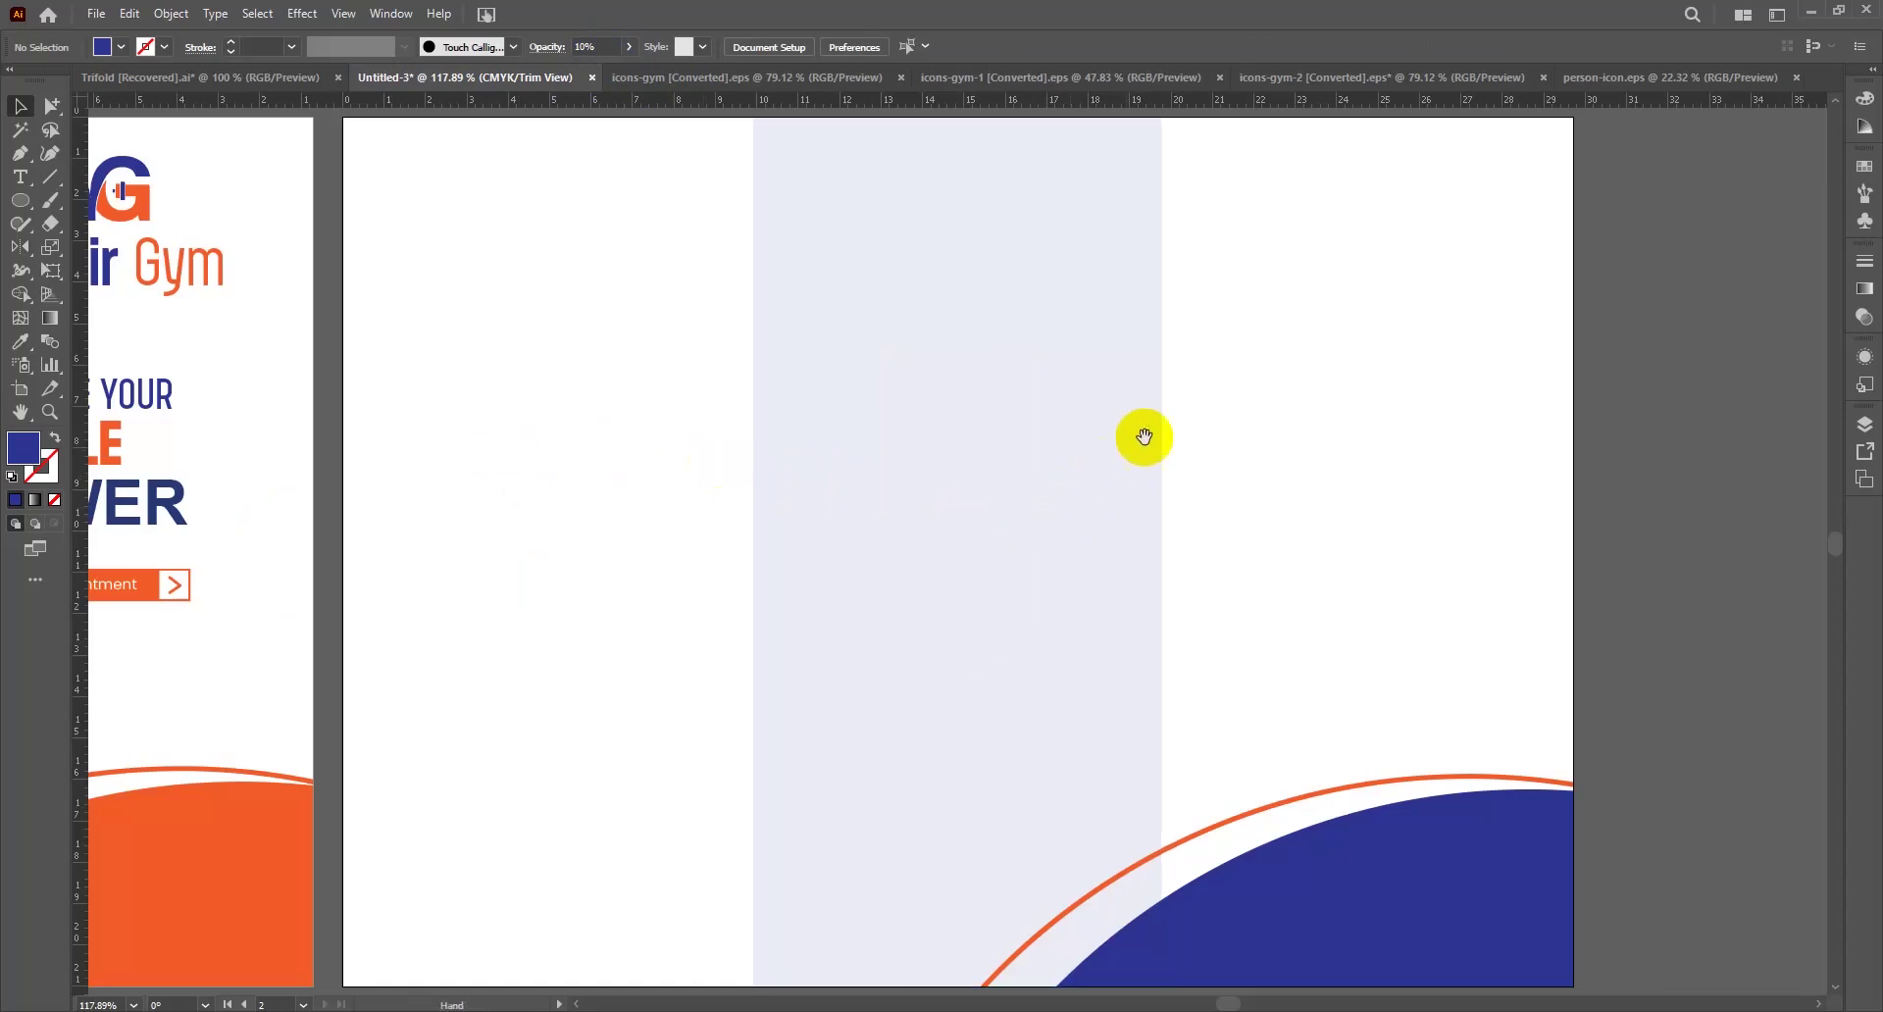
pyautogui.moveTo(1165, 401); pyautogui.dragTo(1001, 412)
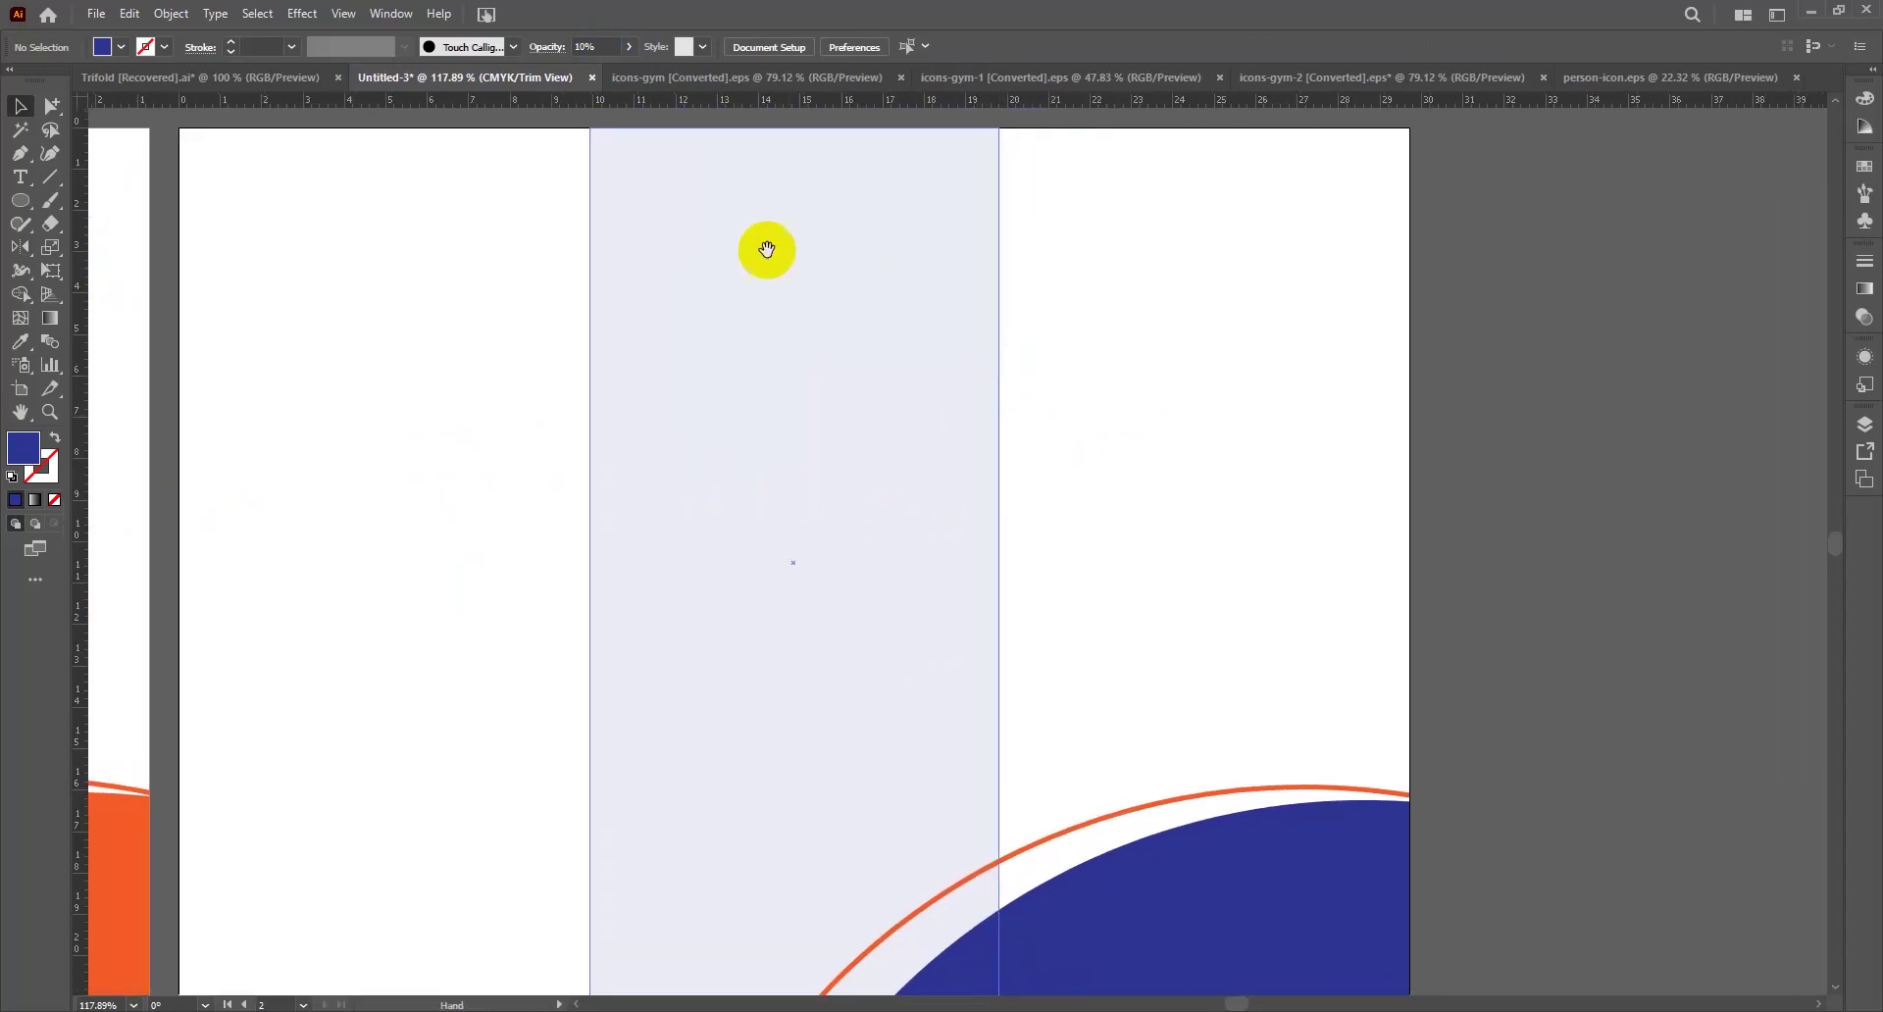
pyautogui.click(239, 68)
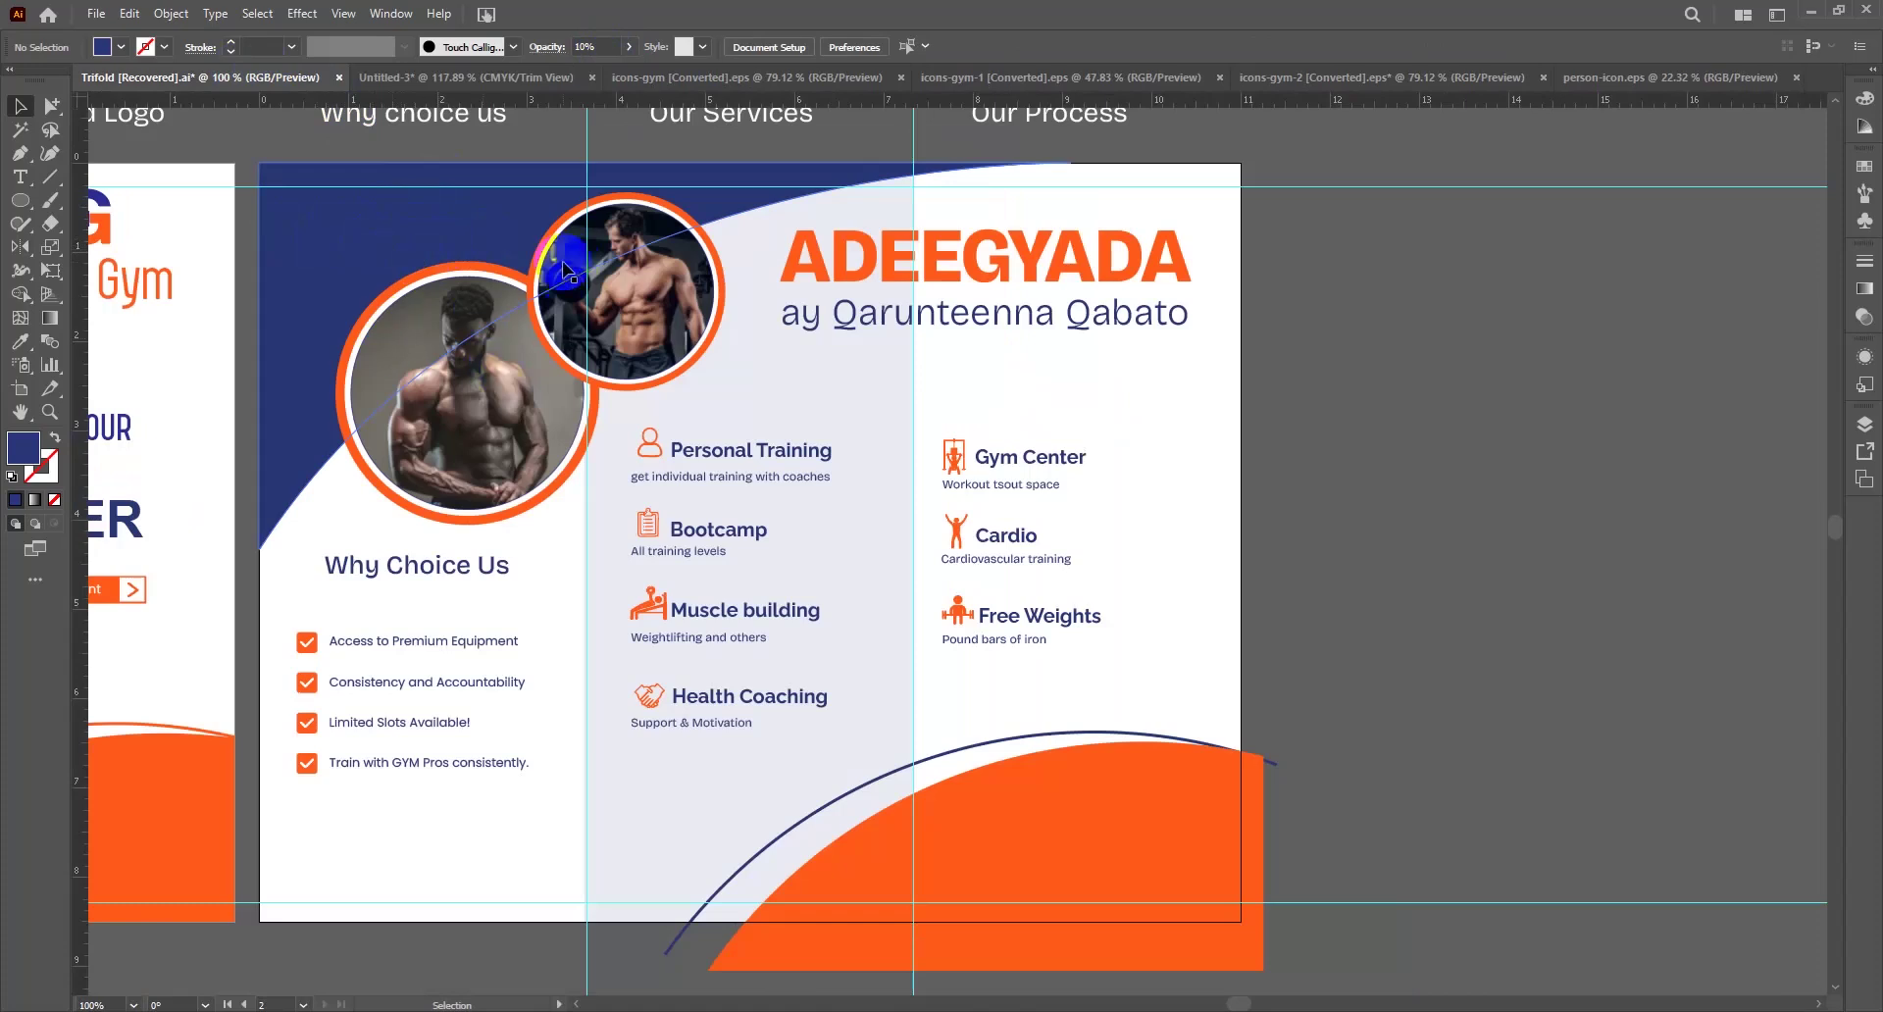
pyautogui.click(251, 191)
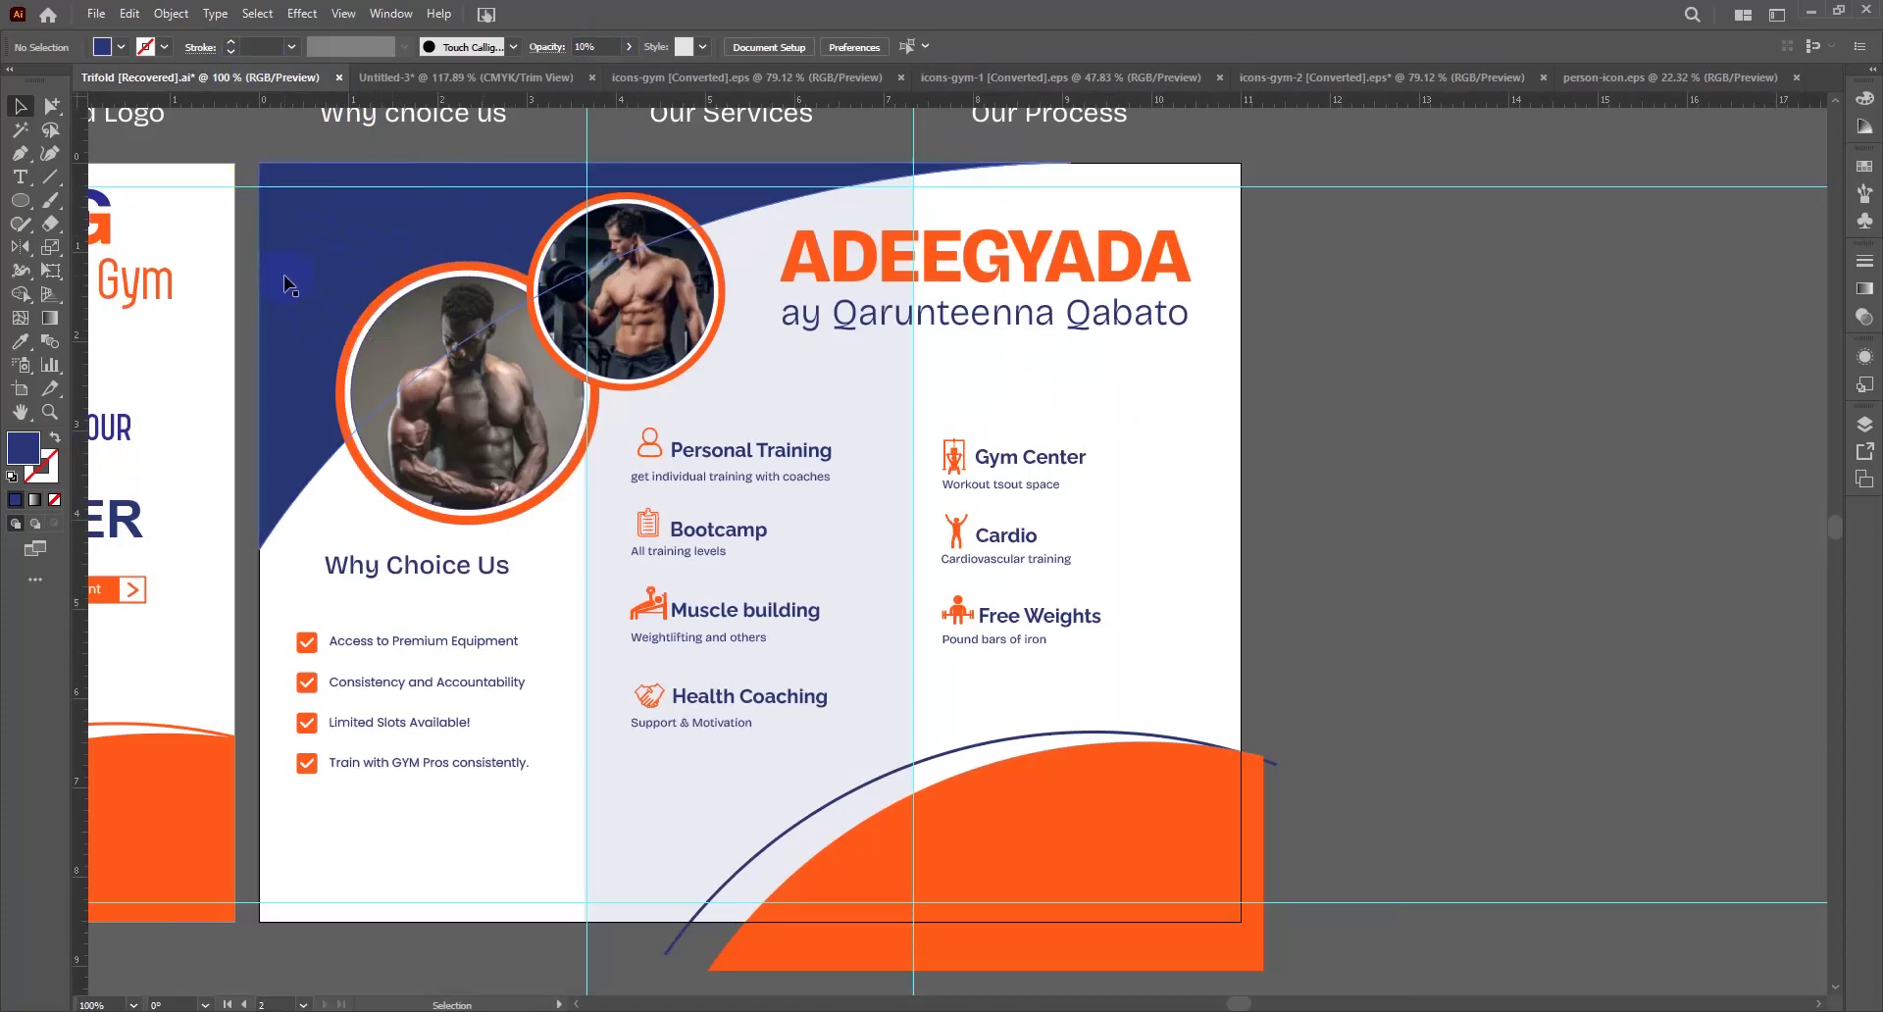
pyautogui.moveTo(244, 243); pyautogui.dragTo(529, 371)
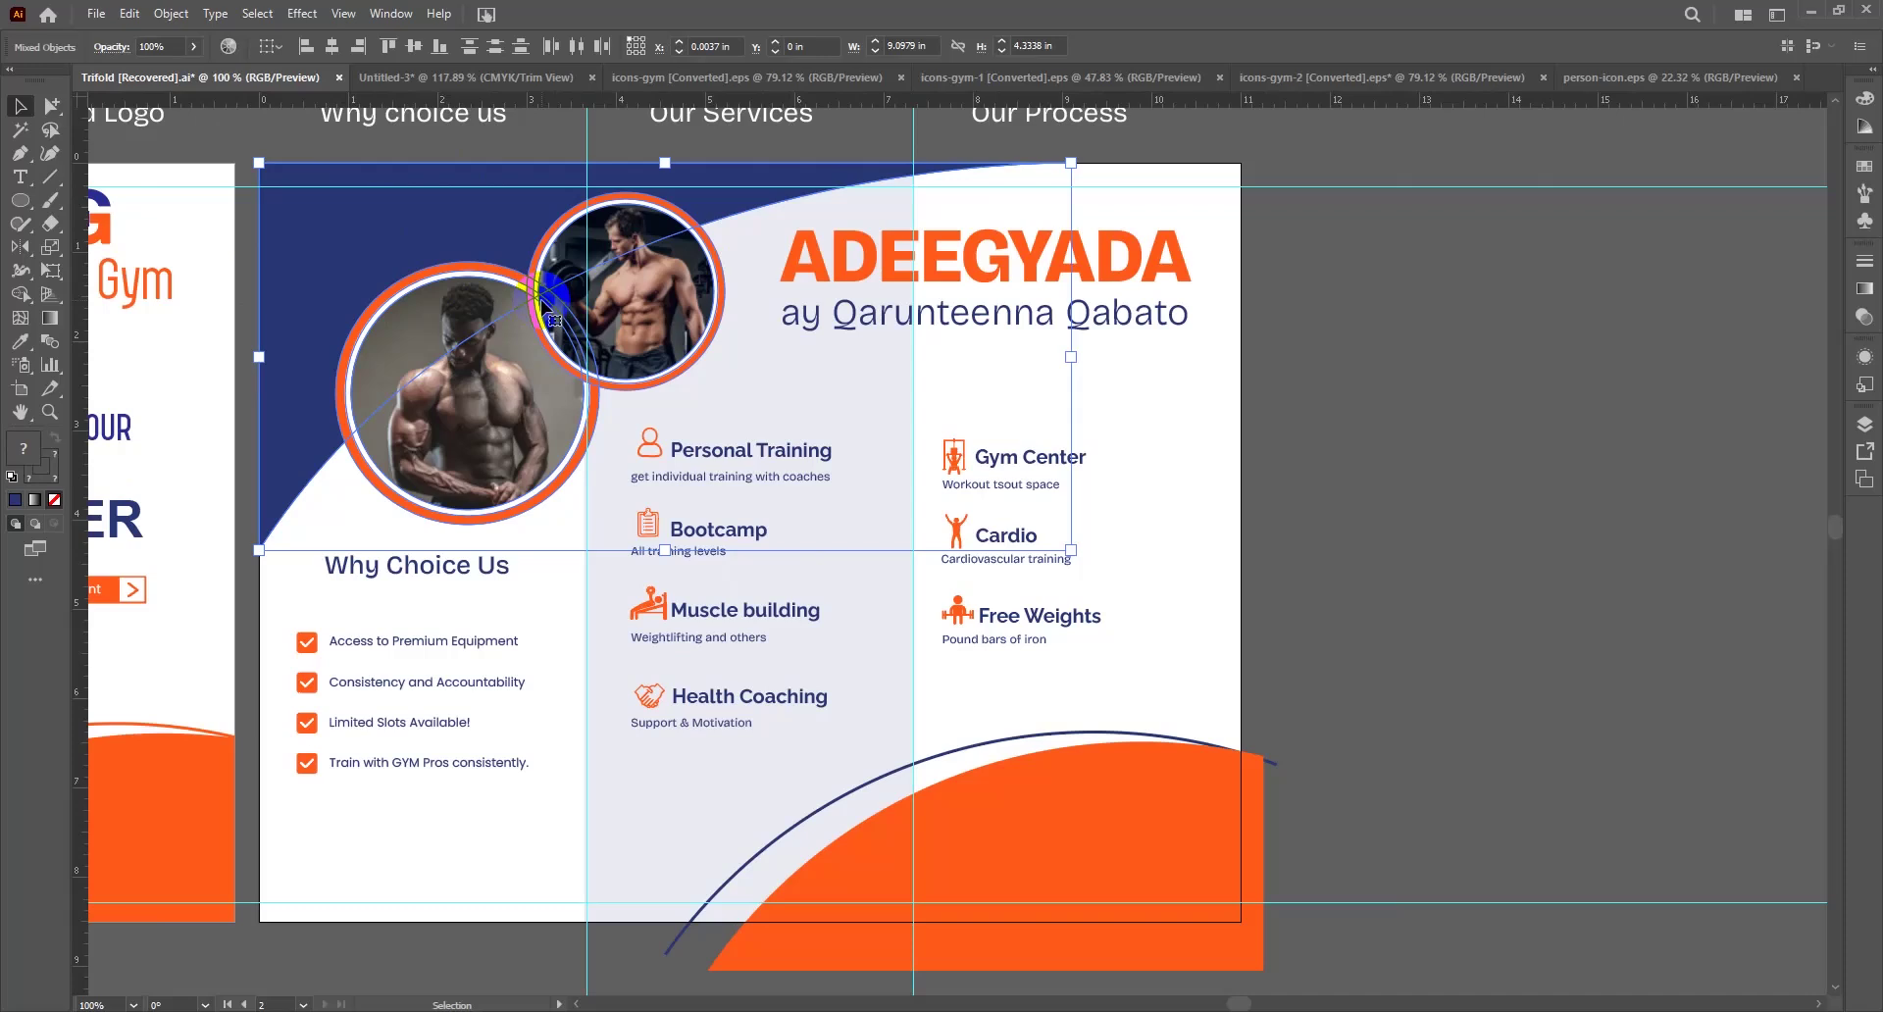
pyautogui.moveTo(545, 300); pyautogui.dragTo(546, 300)
pyautogui.click(244, 227)
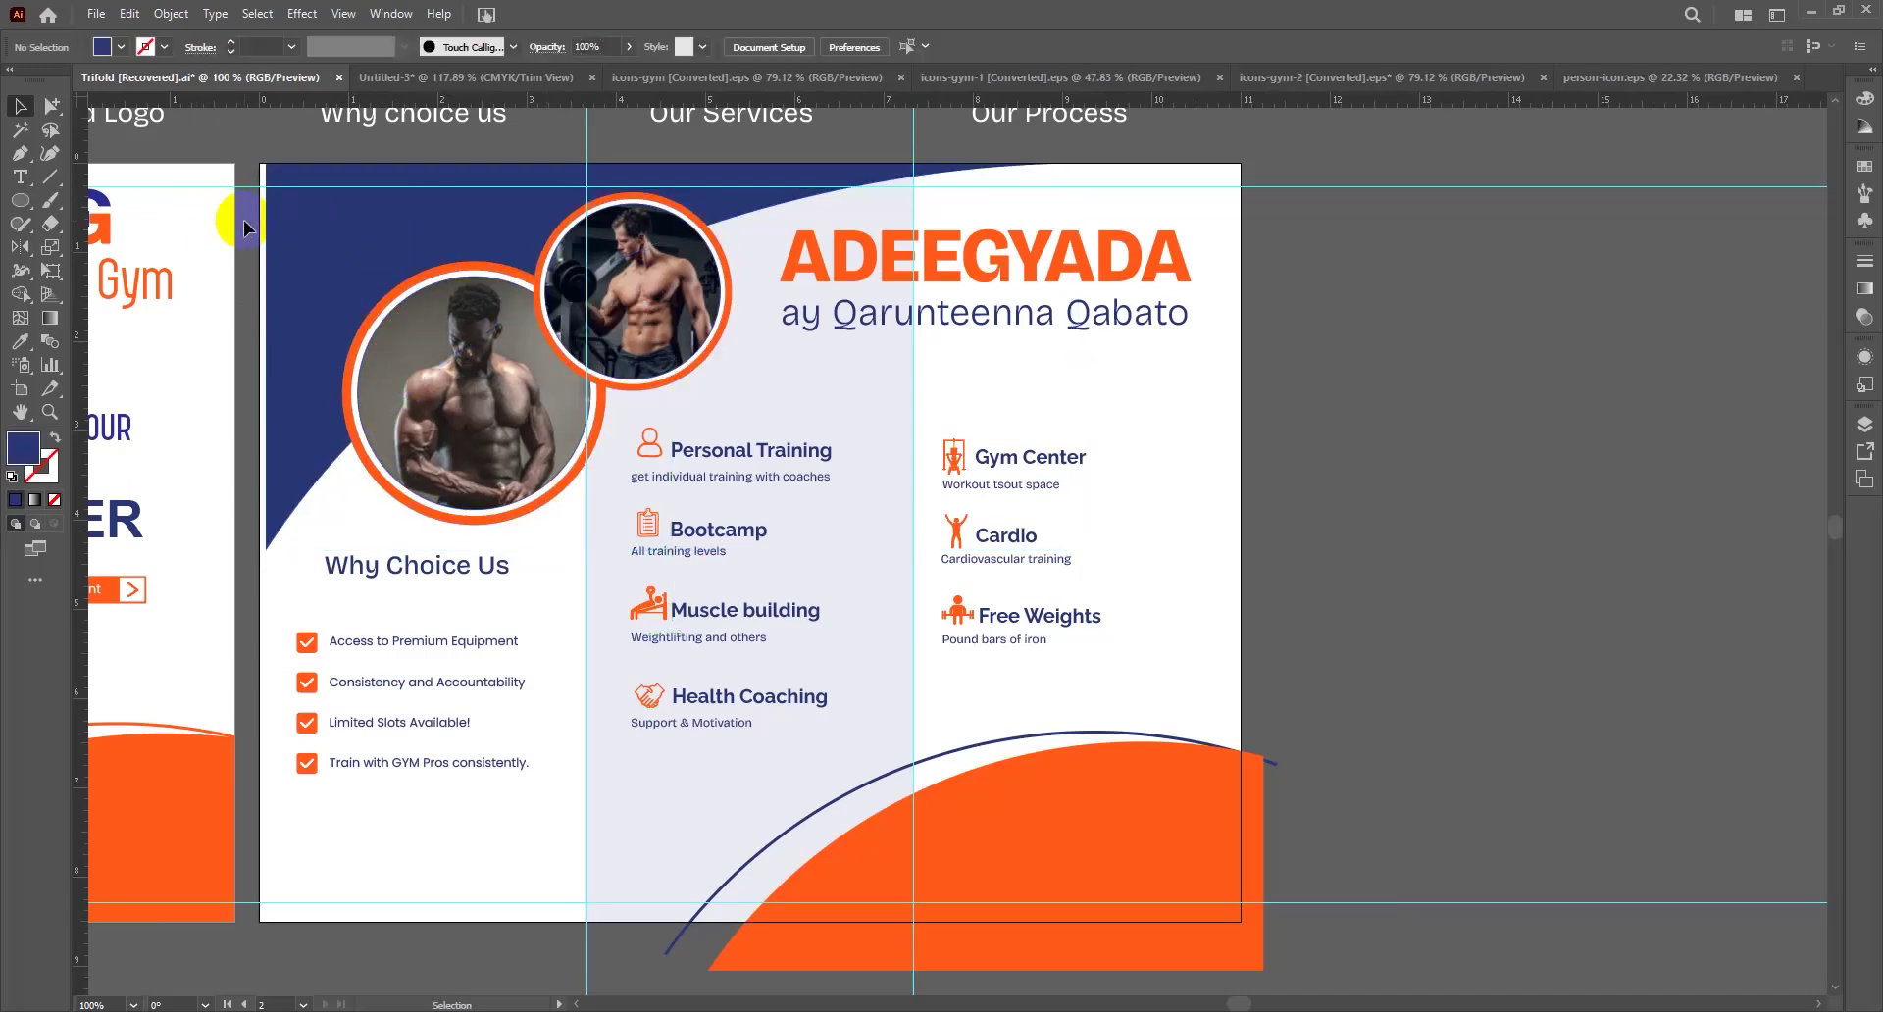
pyautogui.hotkey('ctrl', 'z')
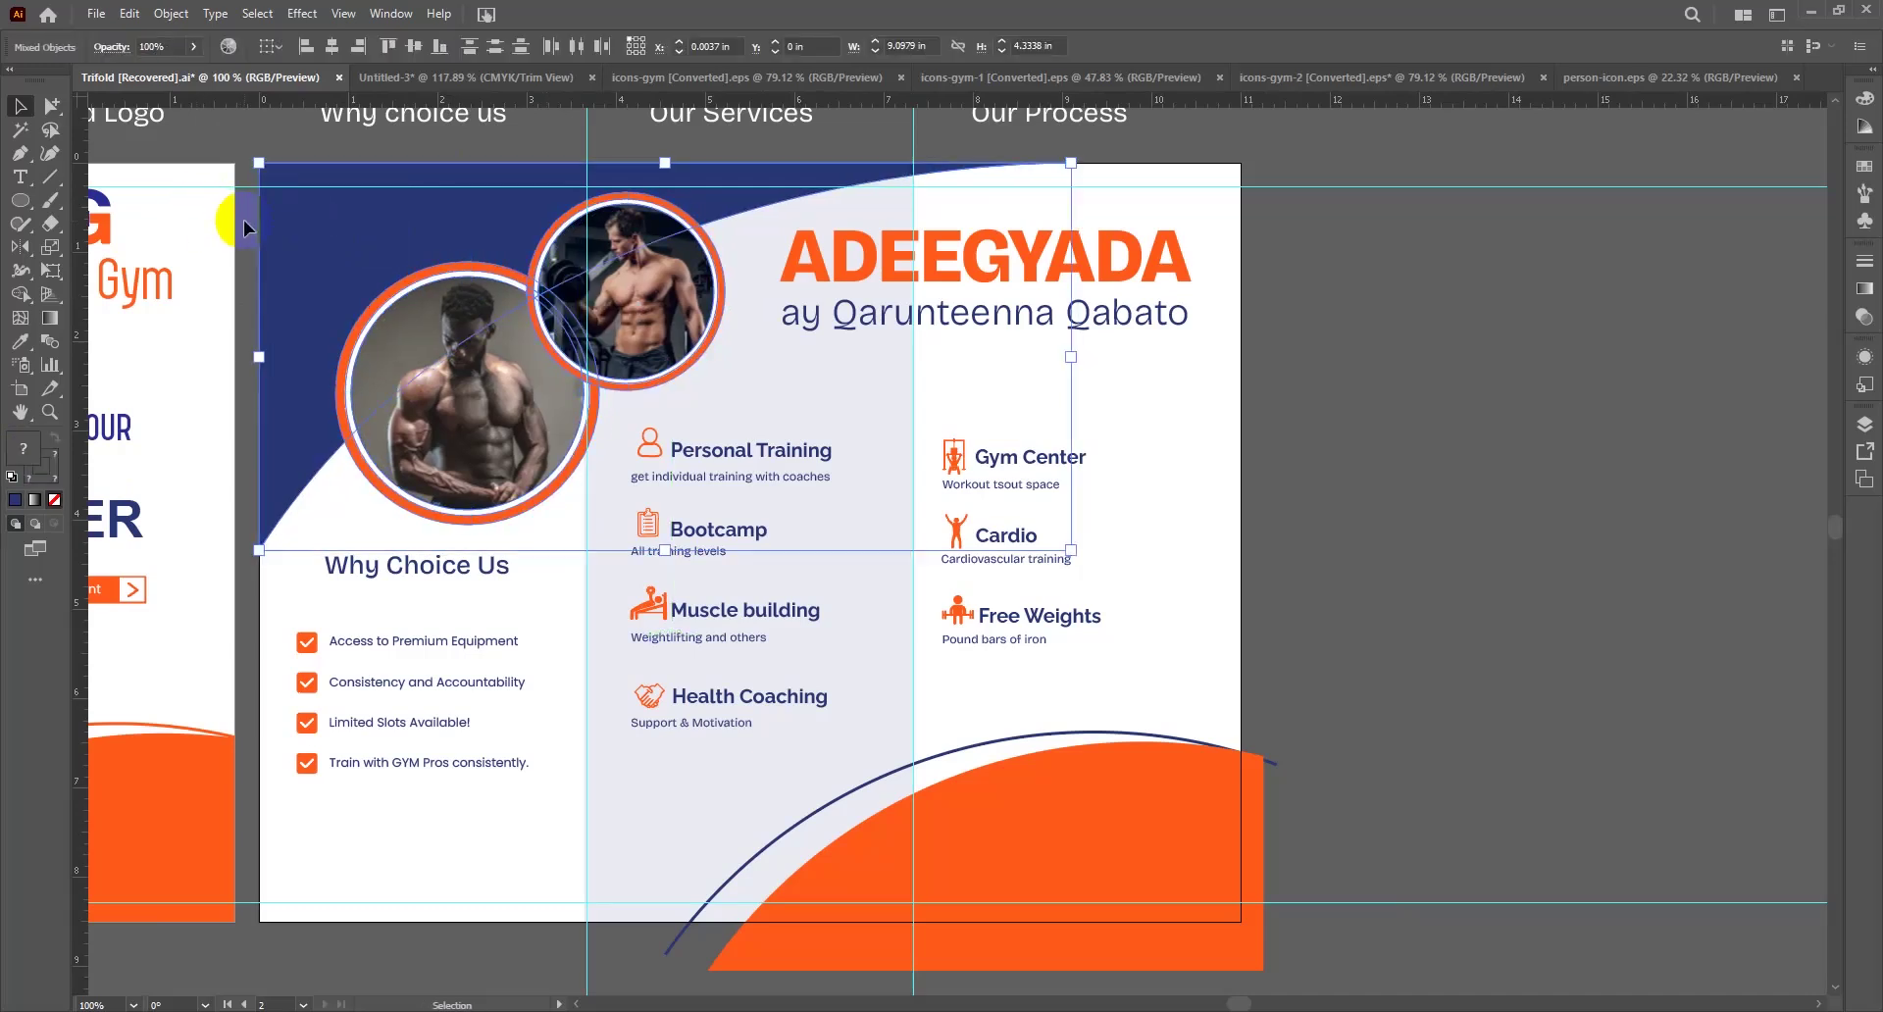
pyautogui.click(243, 220)
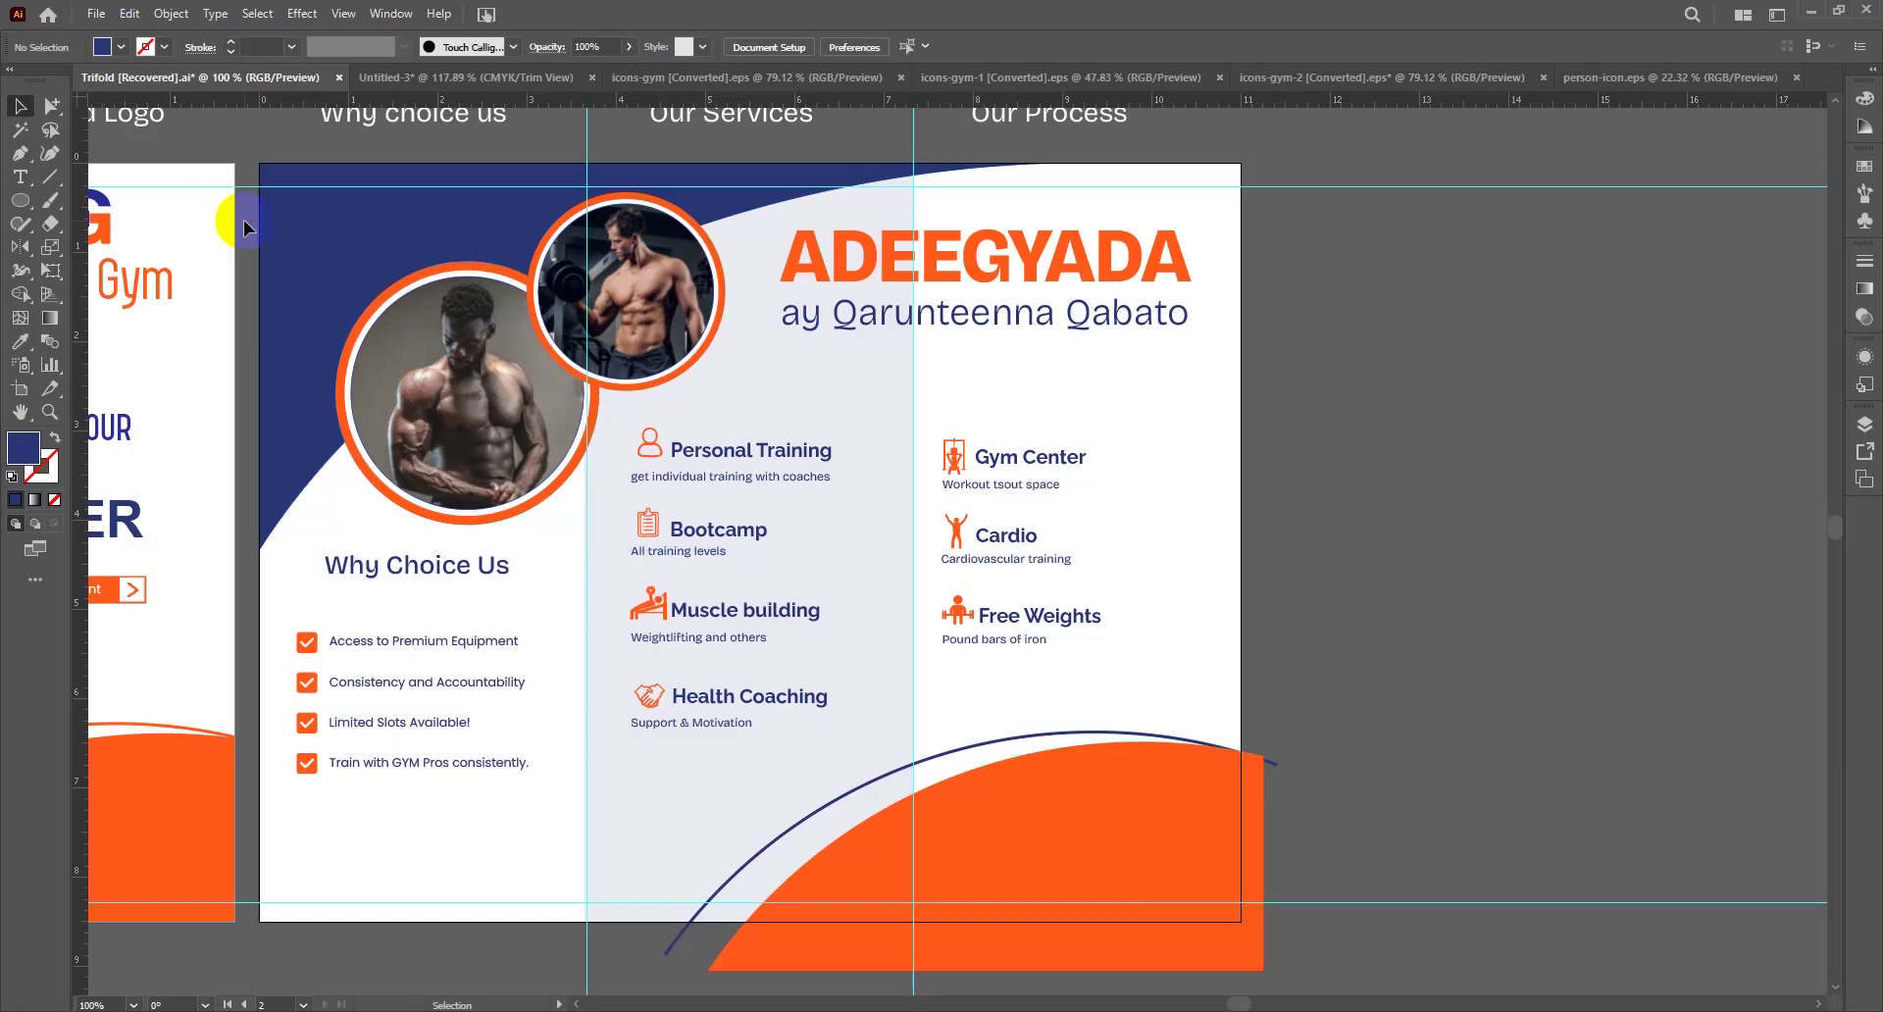
# Copy the navy curved corner shape and the two orange-ringed circular photos into the upper left of the Untitled-3 inner page
pyautogui.moveTo(243, 218); pyautogui.dragTo(330, 273)
pyautogui.moveTo(546, 385); pyautogui.dragTo(546, 385)
pyautogui.moveTo(461, 325); pyautogui.dragTo(532, 375)
pyautogui.click(504, 546)
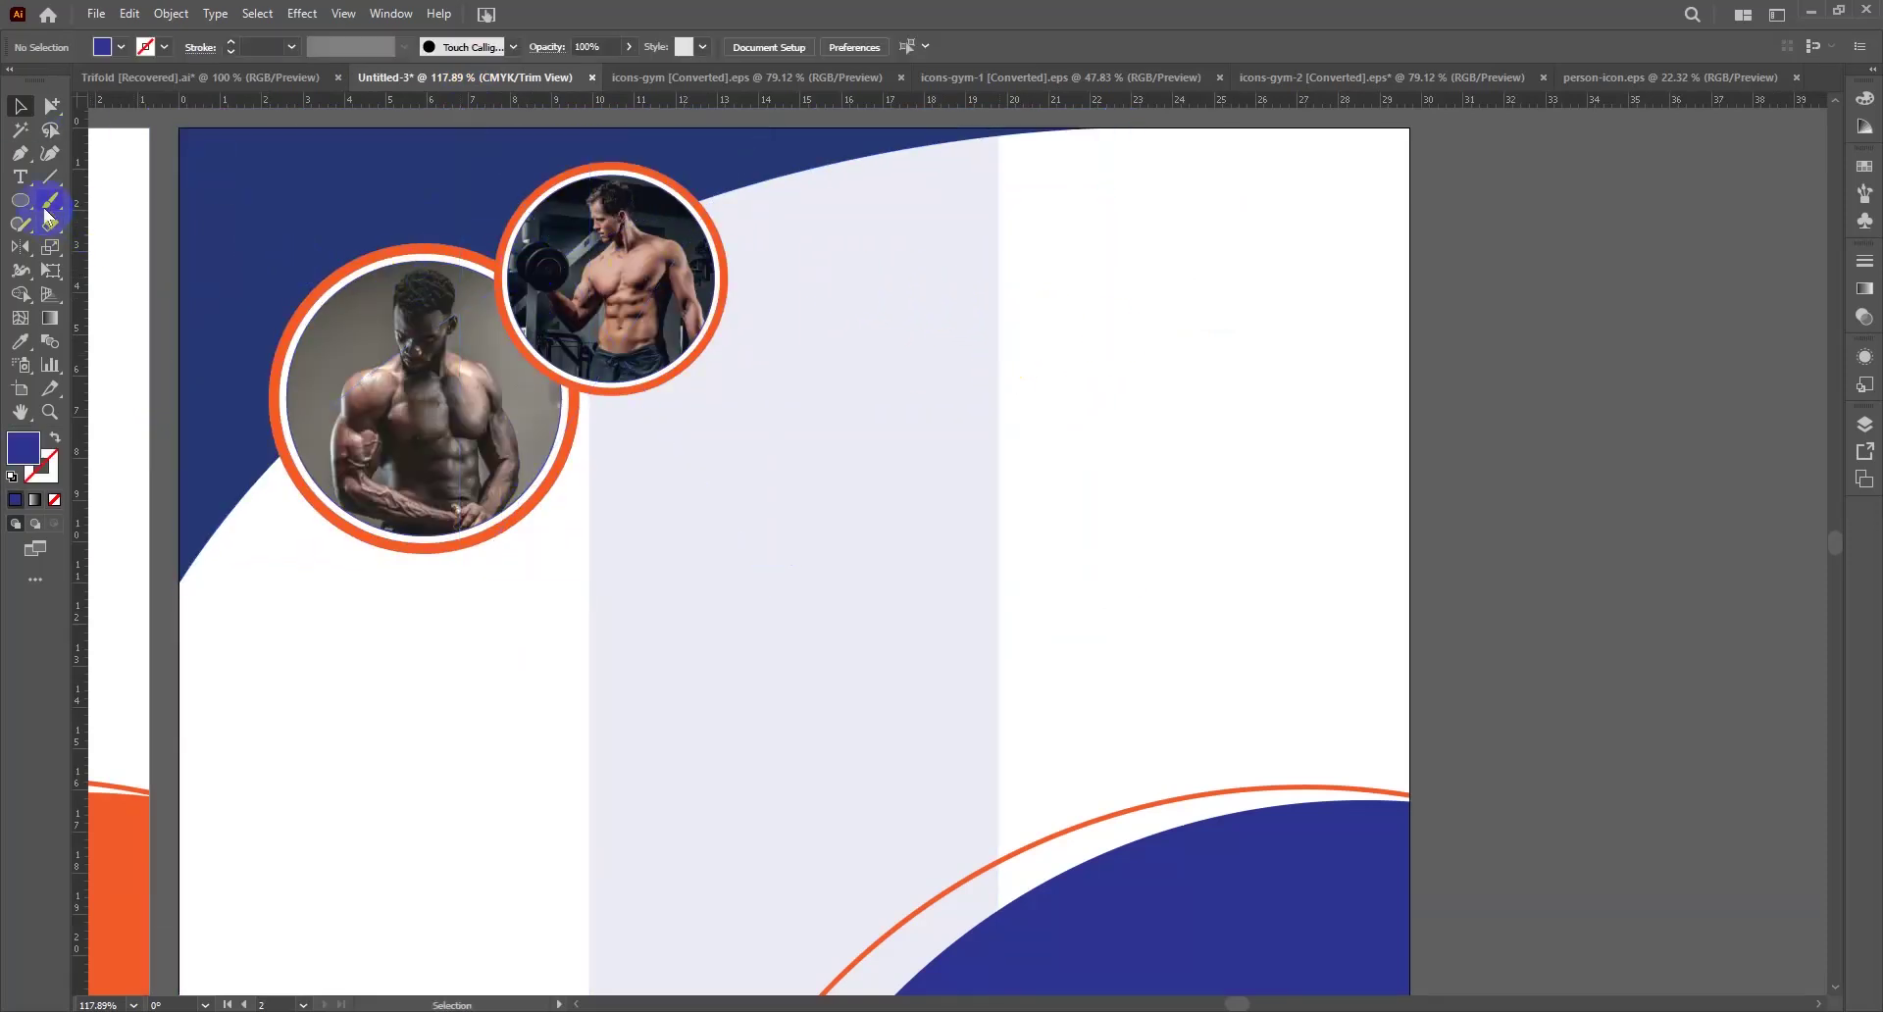
# Add a heading to the upper right of the inner page reading "Adeegyada" on the first line and "Aan Qabano" on the second
pyautogui.click(21, 177)
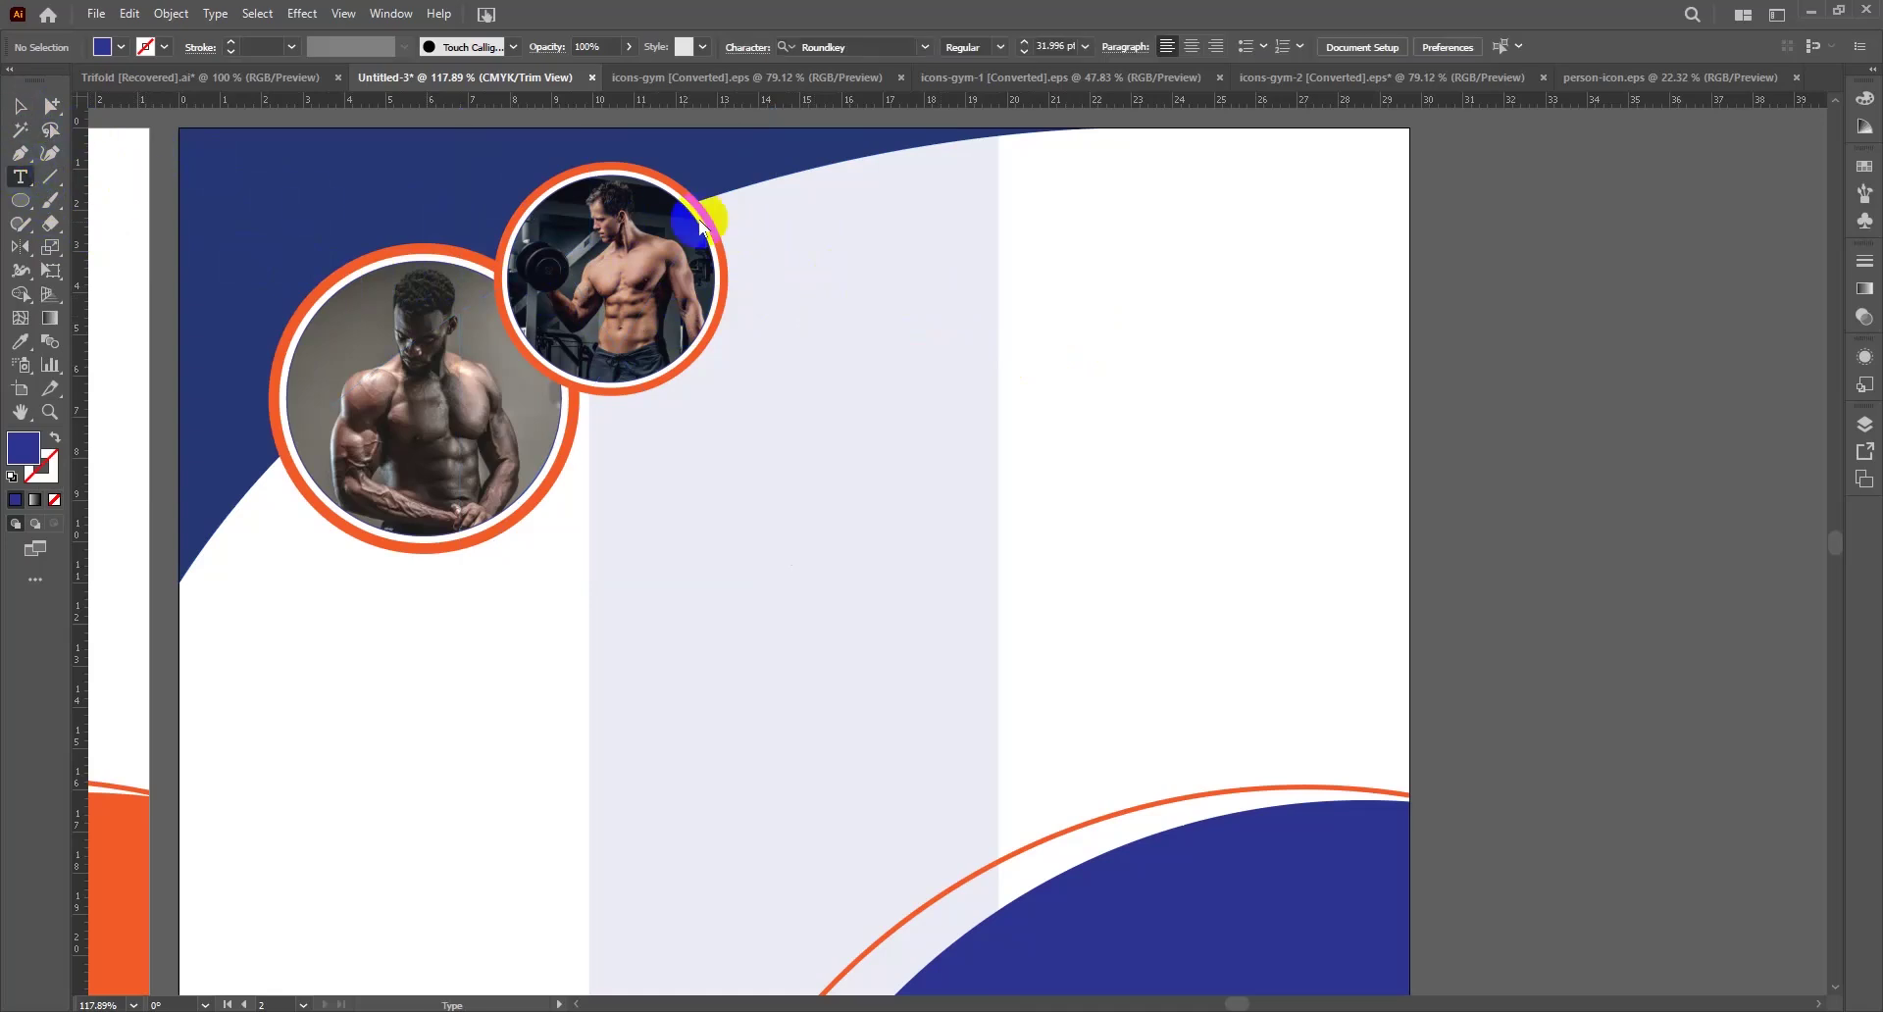
pyautogui.click(842, 234)
pyautogui.write('Adeegt')
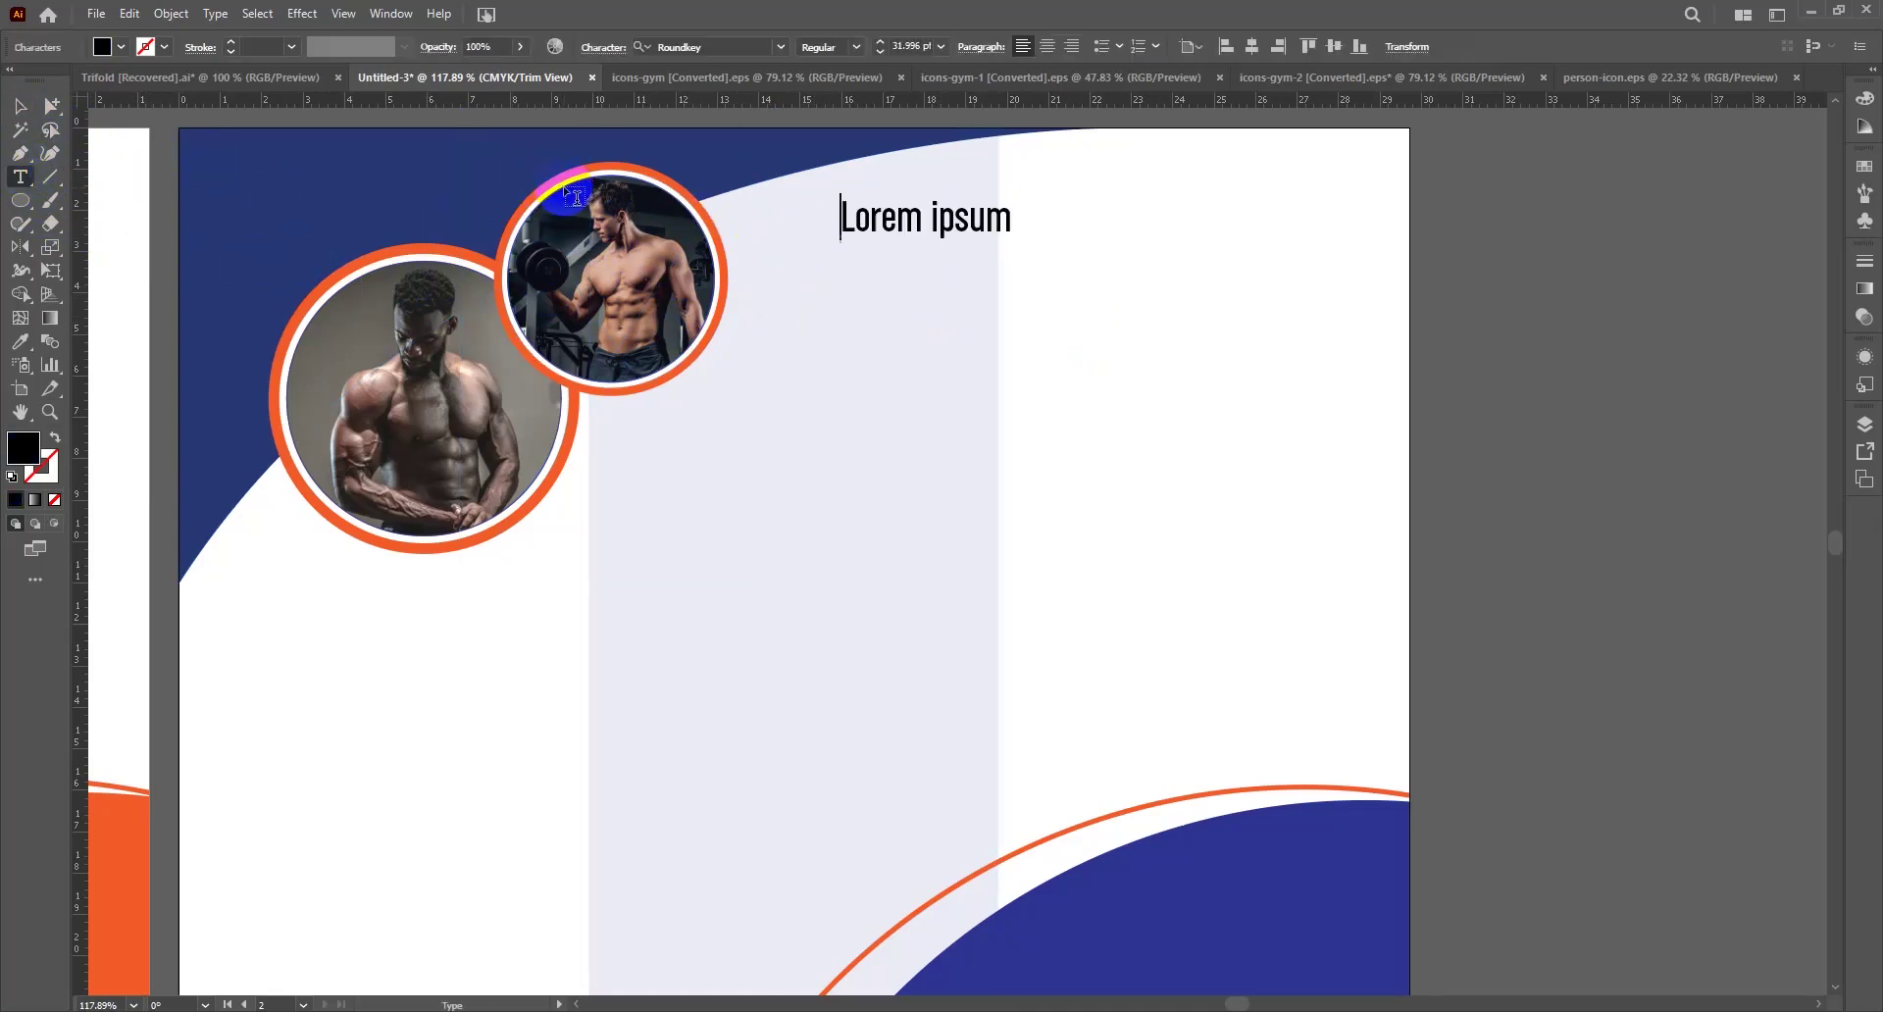
pyautogui.write('Adeegyada aan Qabano')
pyautogui.doubleClick(1006, 214)
pyautogui.write('A')
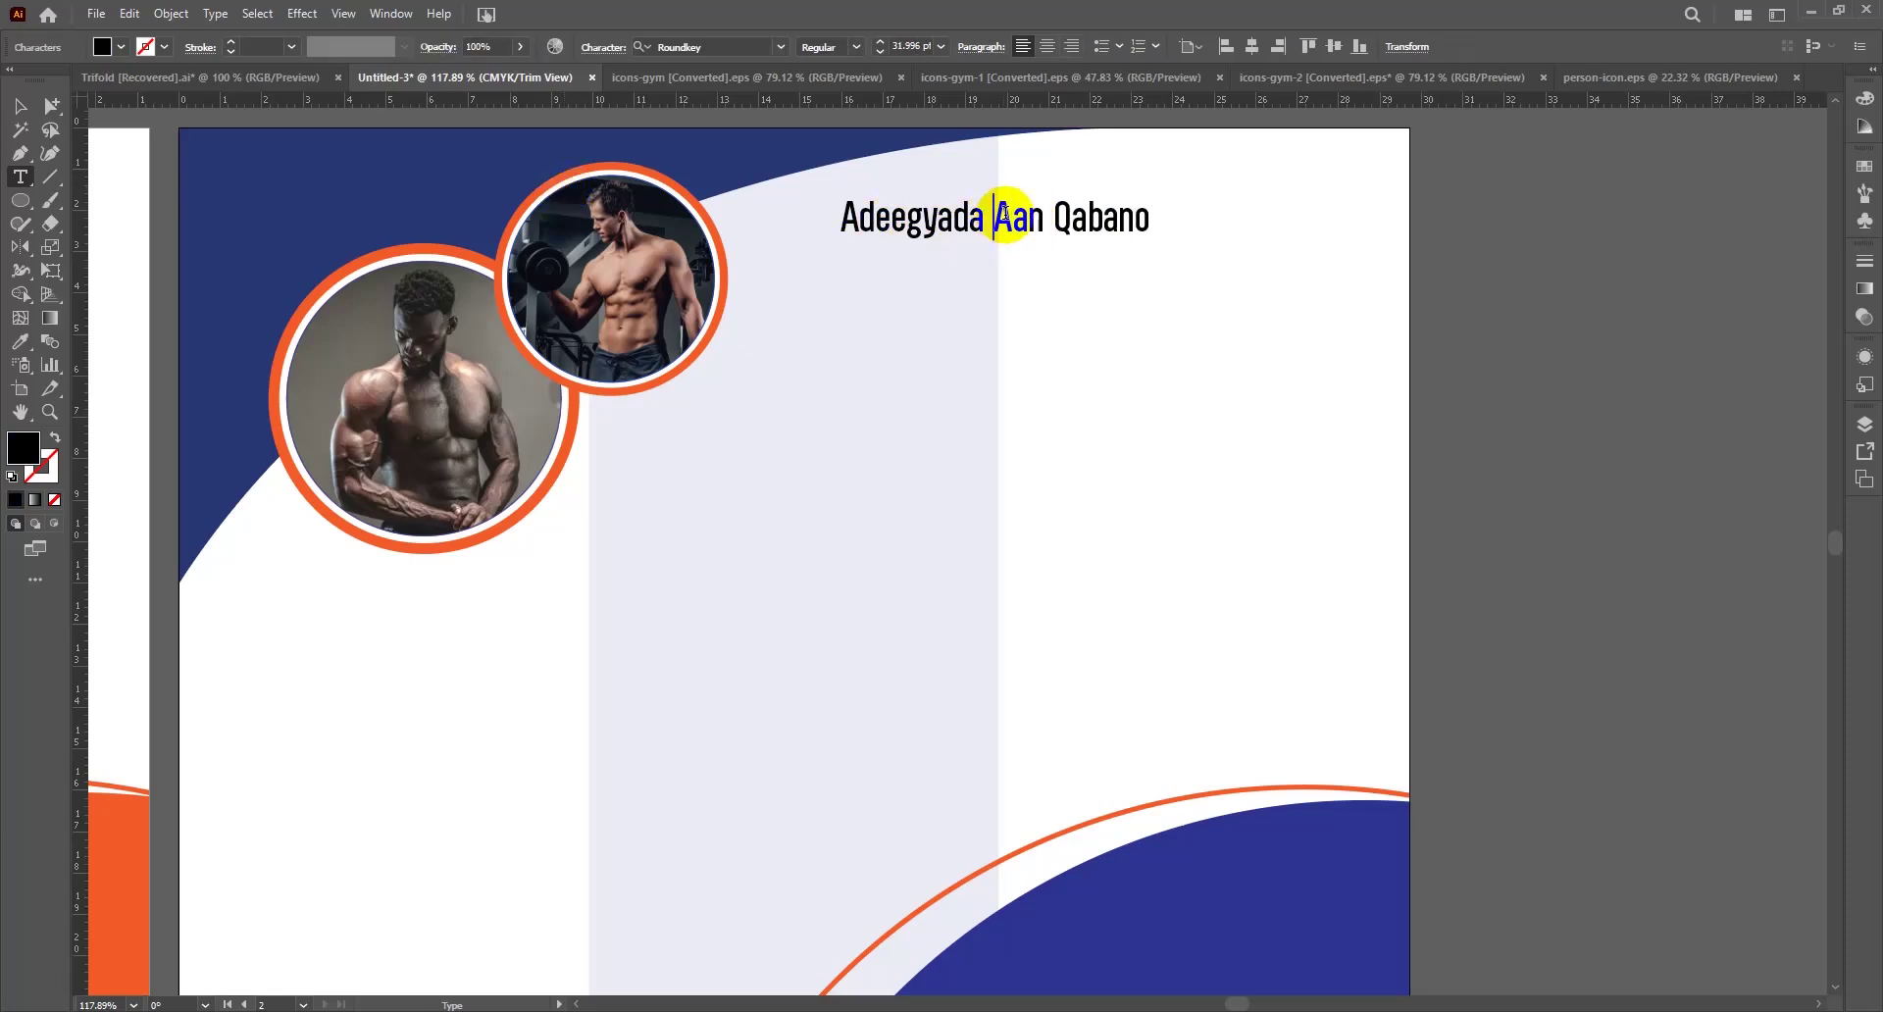
pyautogui.press('Return')
pyautogui.press('Escape')
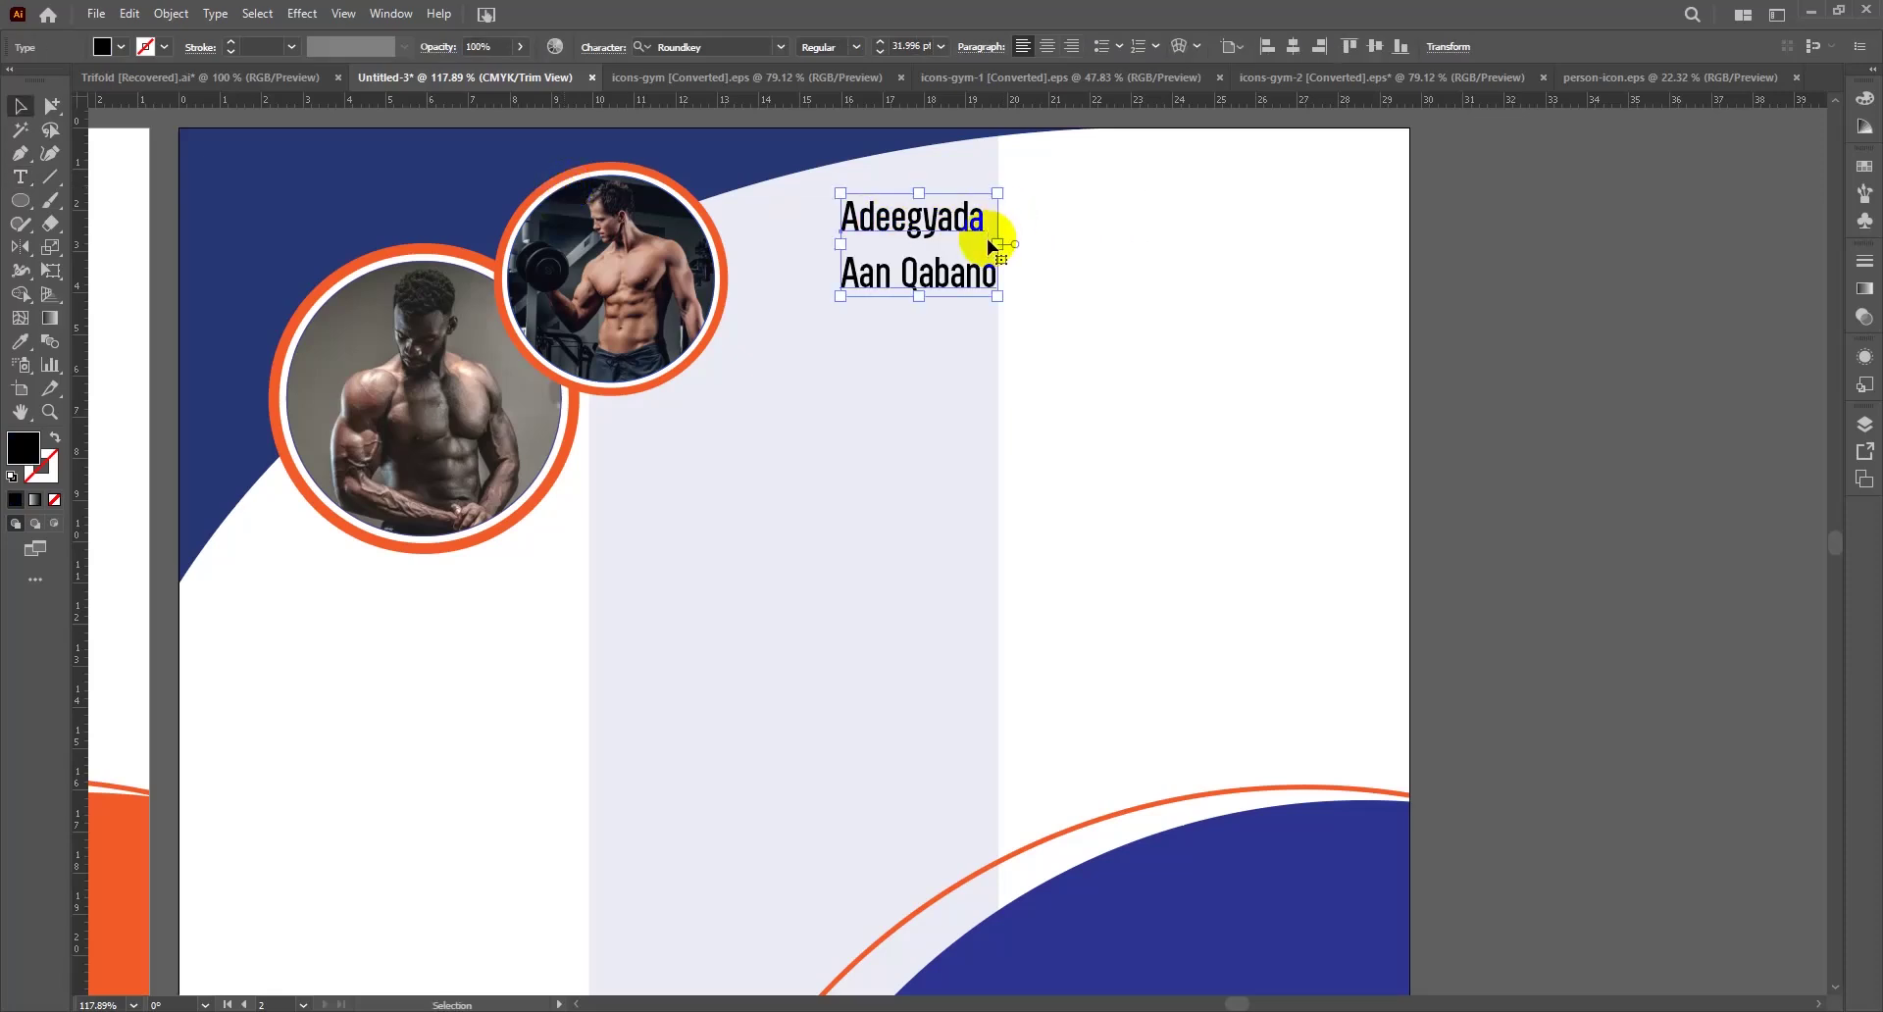
# Set the heading's font to Poppins Regular and scale it to about 62 pt beside the circular photos
pyautogui.moveTo(995, 295); pyautogui.dragTo(1438, 549)
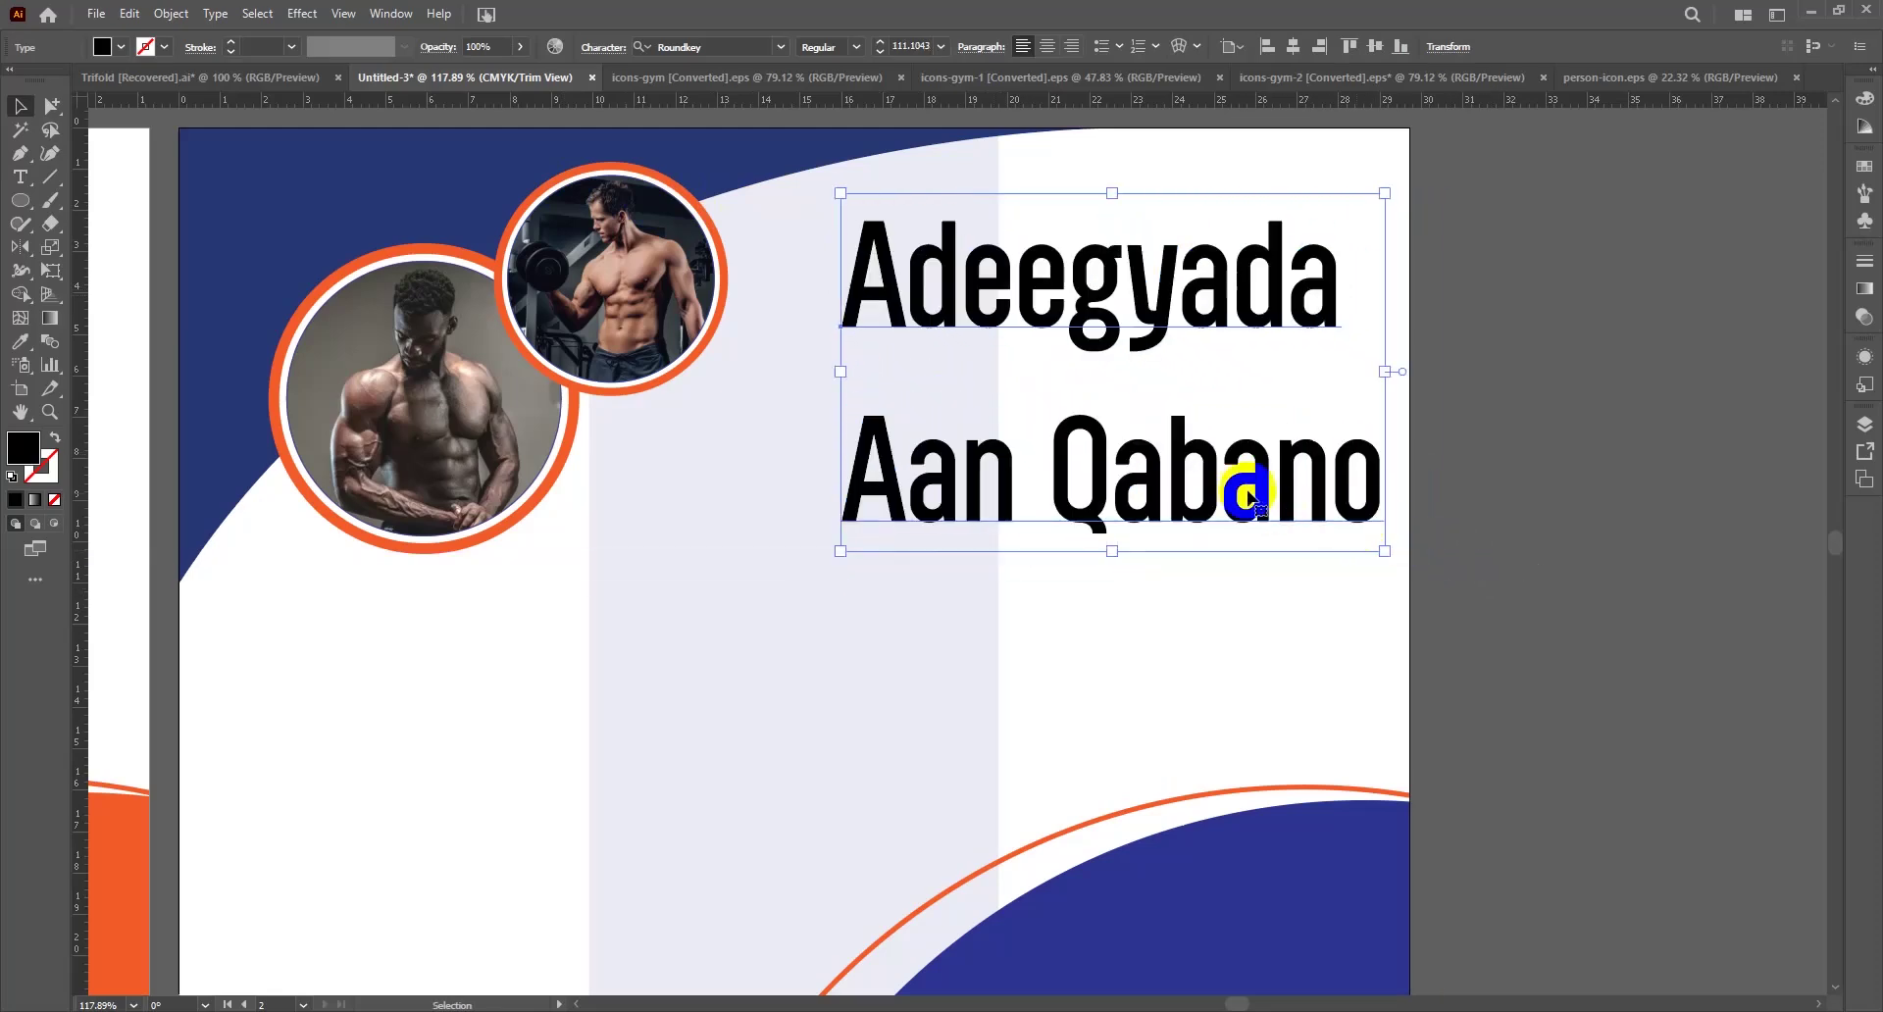
pyautogui.click(679, 44)
pyautogui.write('popp')
pyautogui.press('Down')
pyautogui.press('Down')
pyautogui.press('Down')
pyautogui.press('Down')
pyautogui.press('Return')
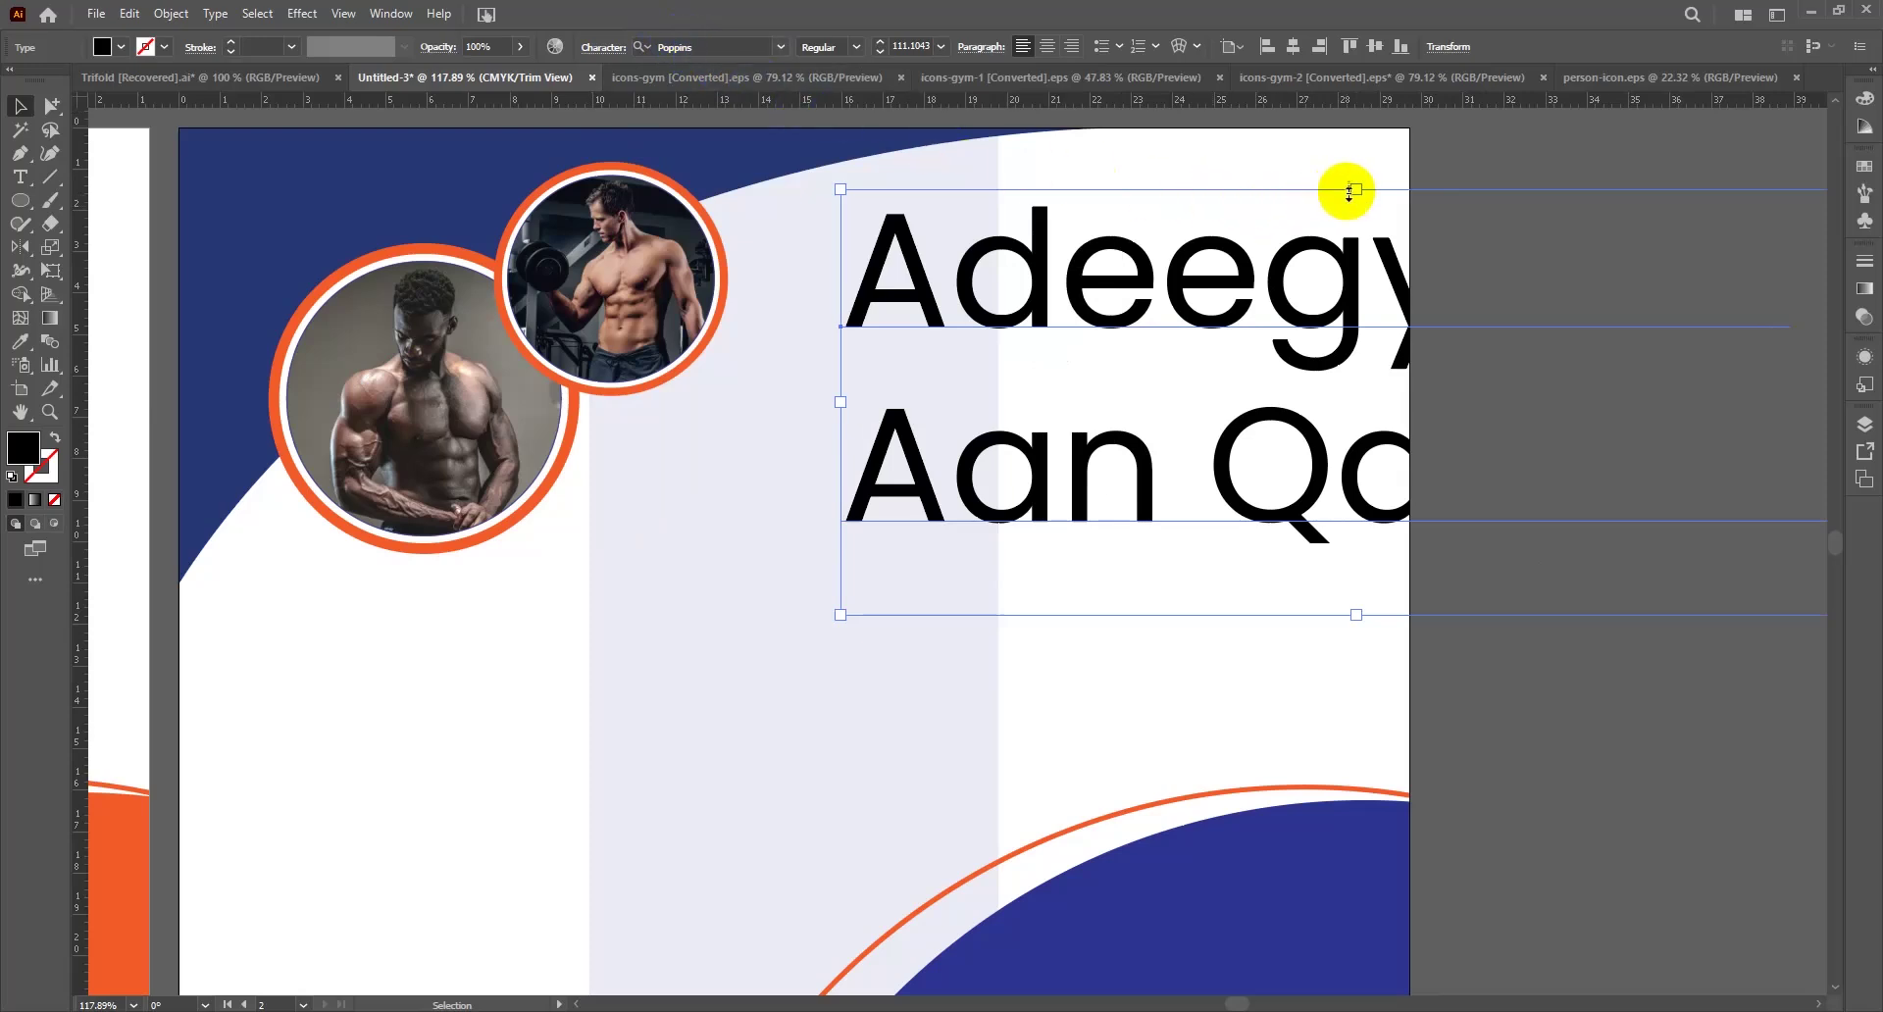
pyautogui.moveTo(1349, 188); pyautogui.dragTo(893, 236)
pyautogui.moveTo(1052, 332); pyautogui.dragTo(1354, 432)
# Change the heading's first line, "Adeegyada", to uppercase
pyautogui.tripleClick(998, 235)
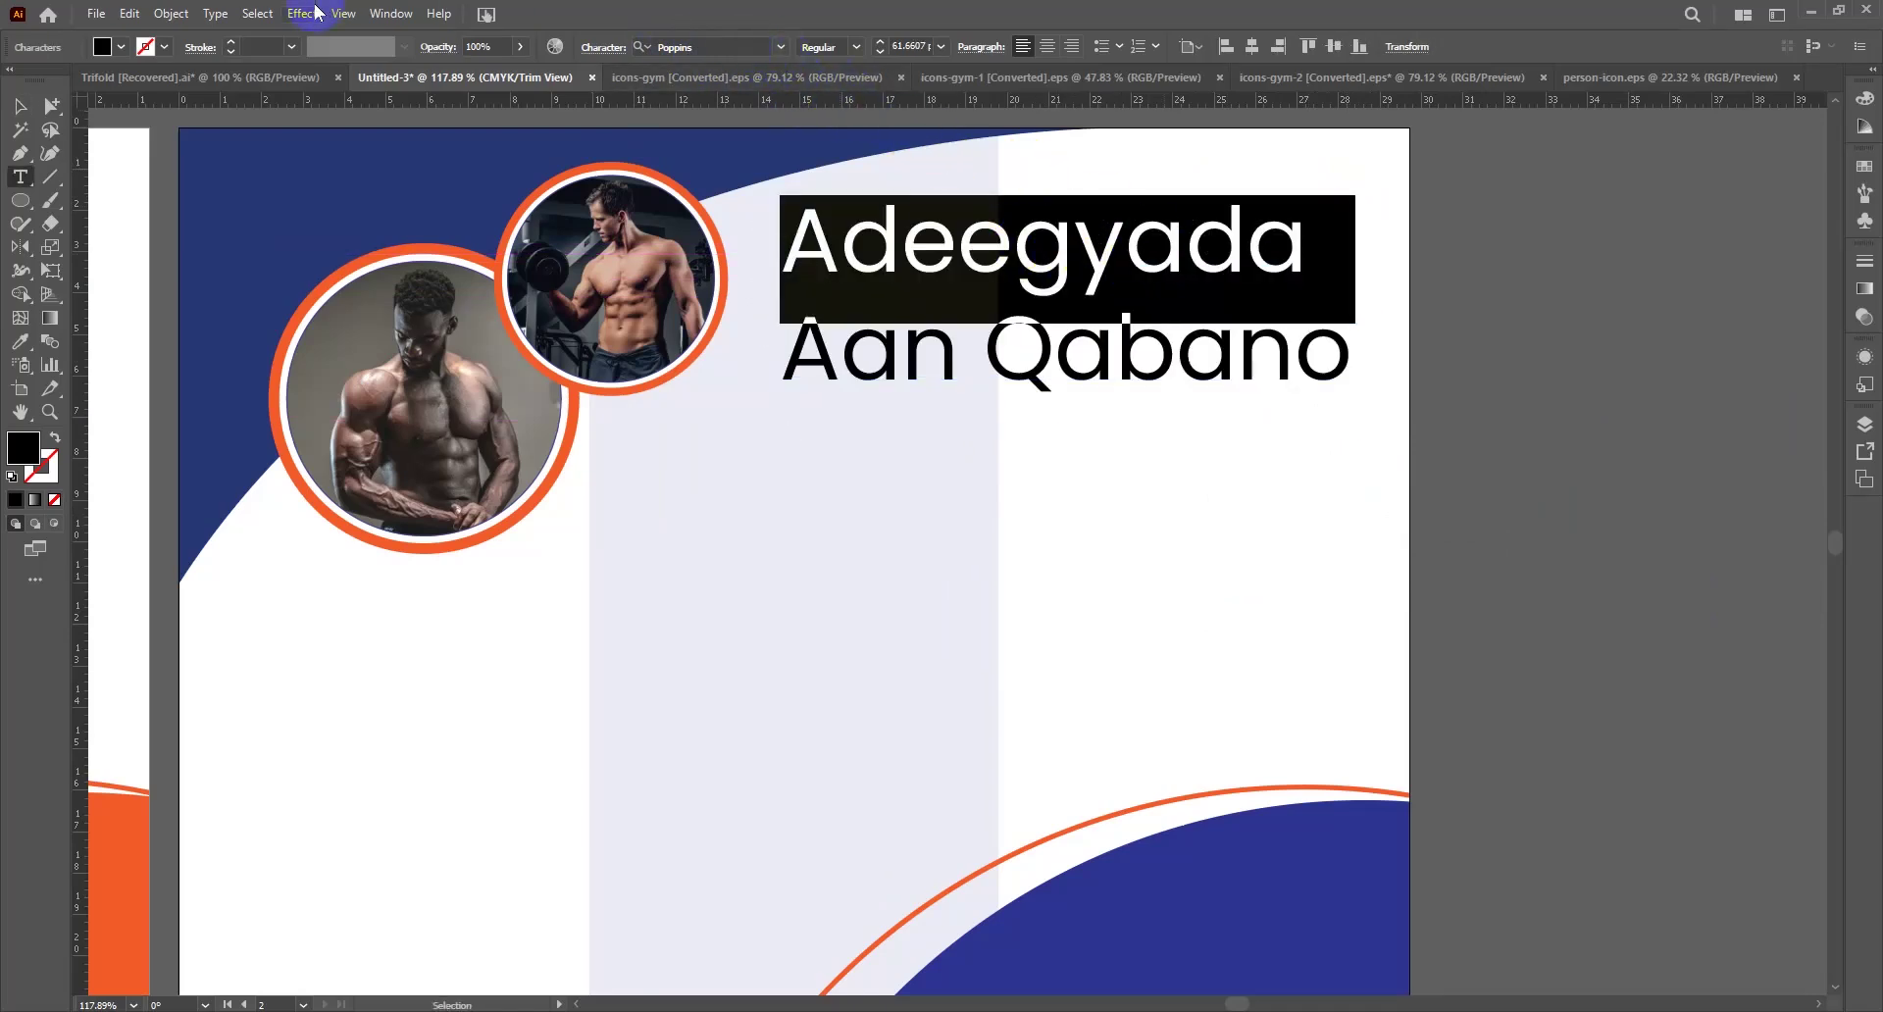
pyautogui.click(272, 17)
pyautogui.moveTo(215, 13)
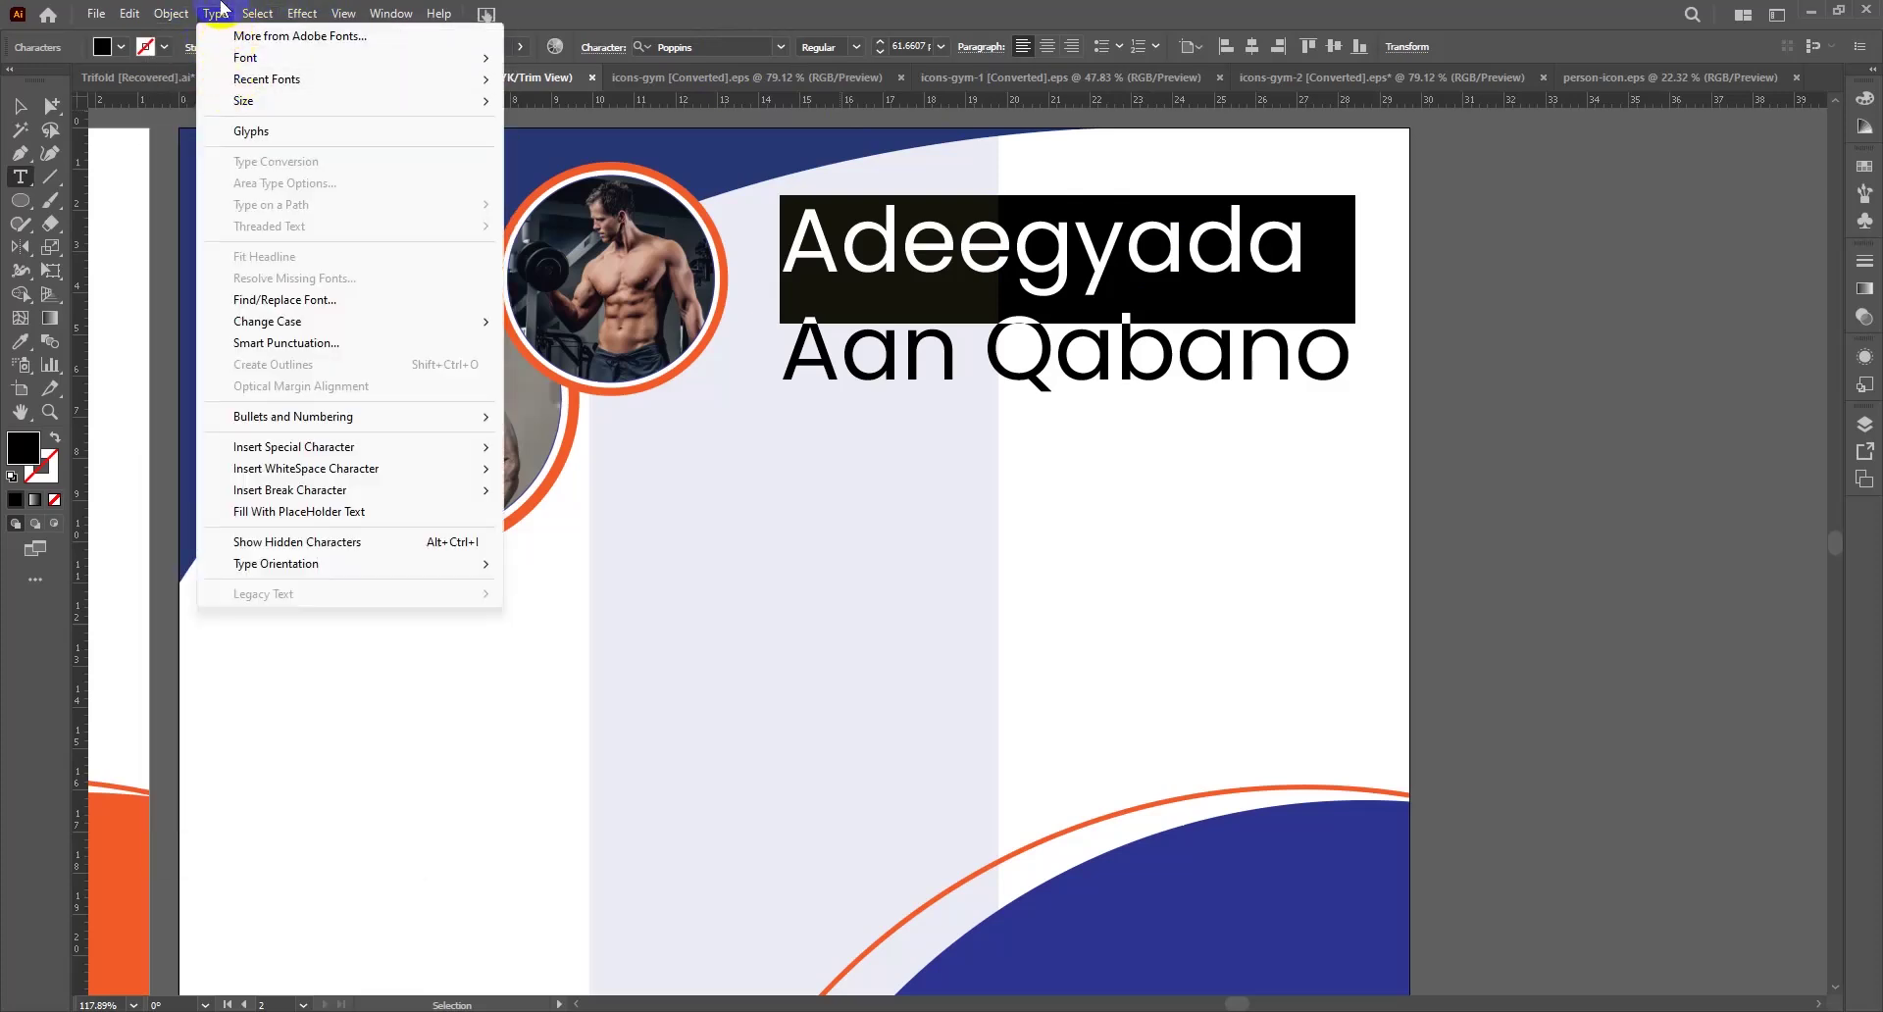
pyautogui.moveTo(357, 320)
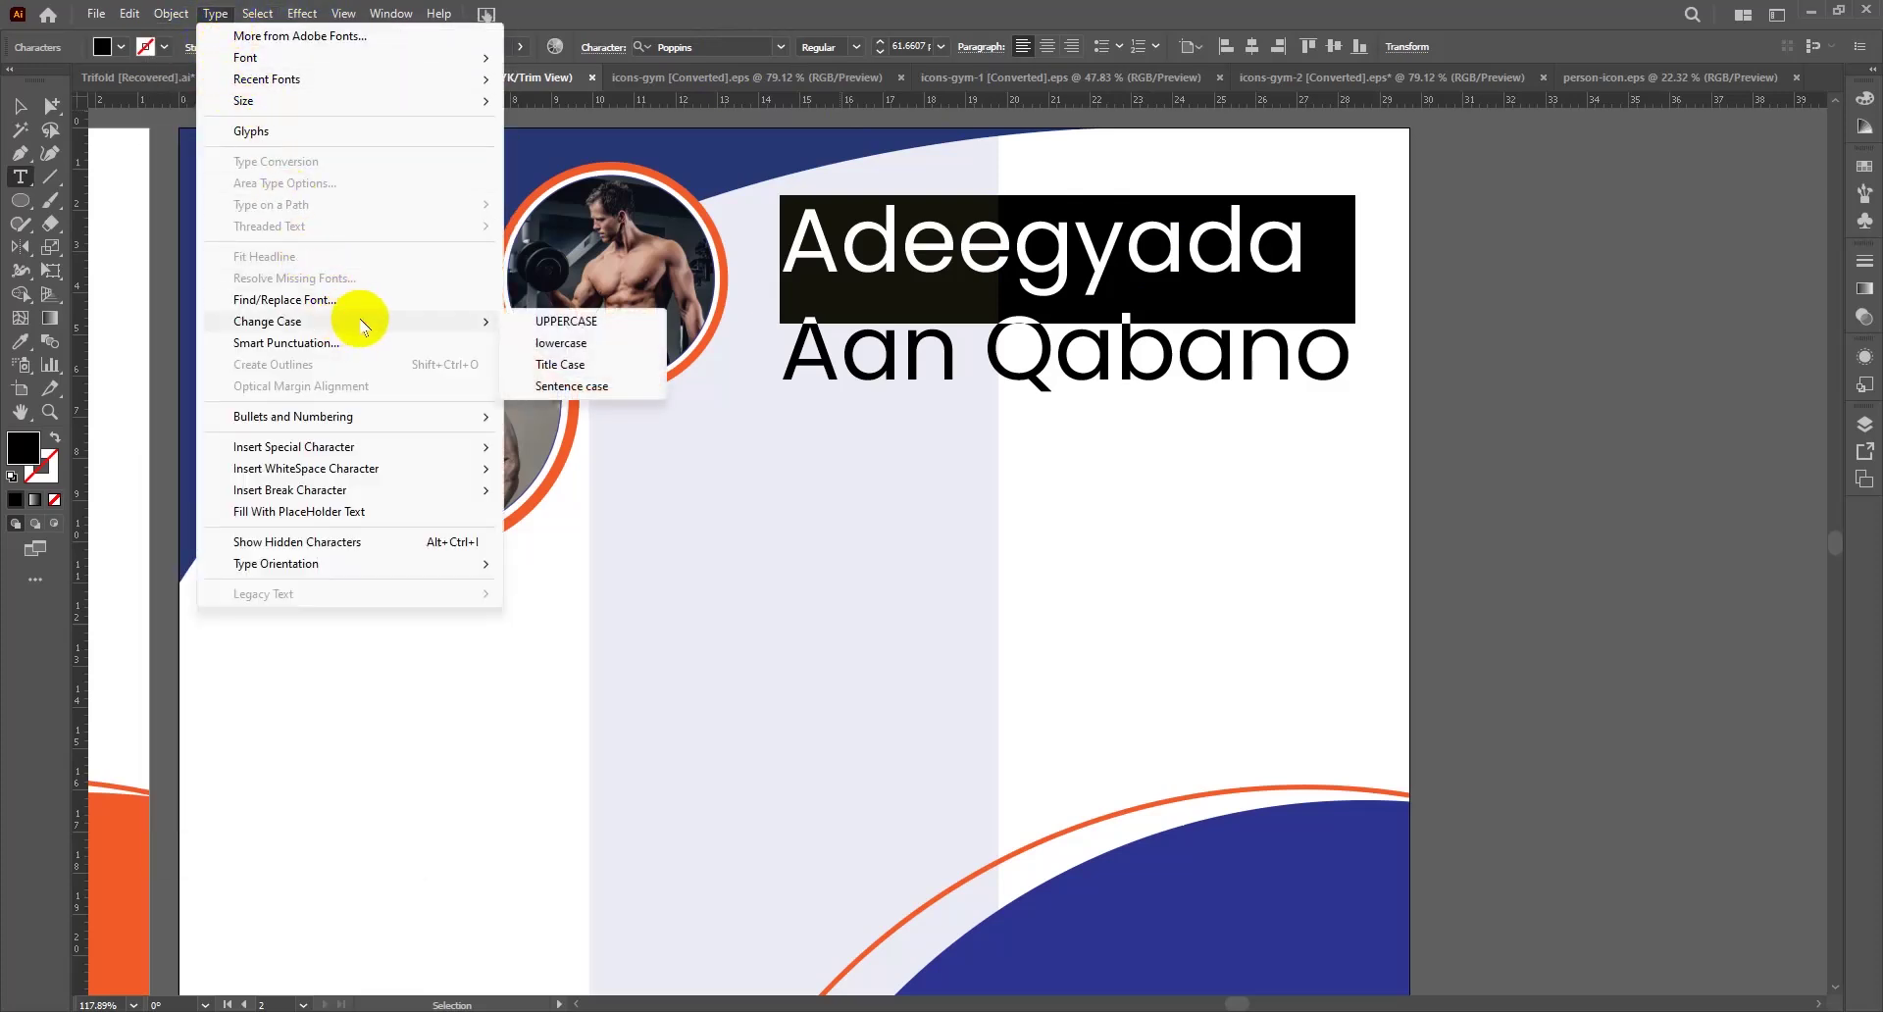
pyautogui.click(587, 322)
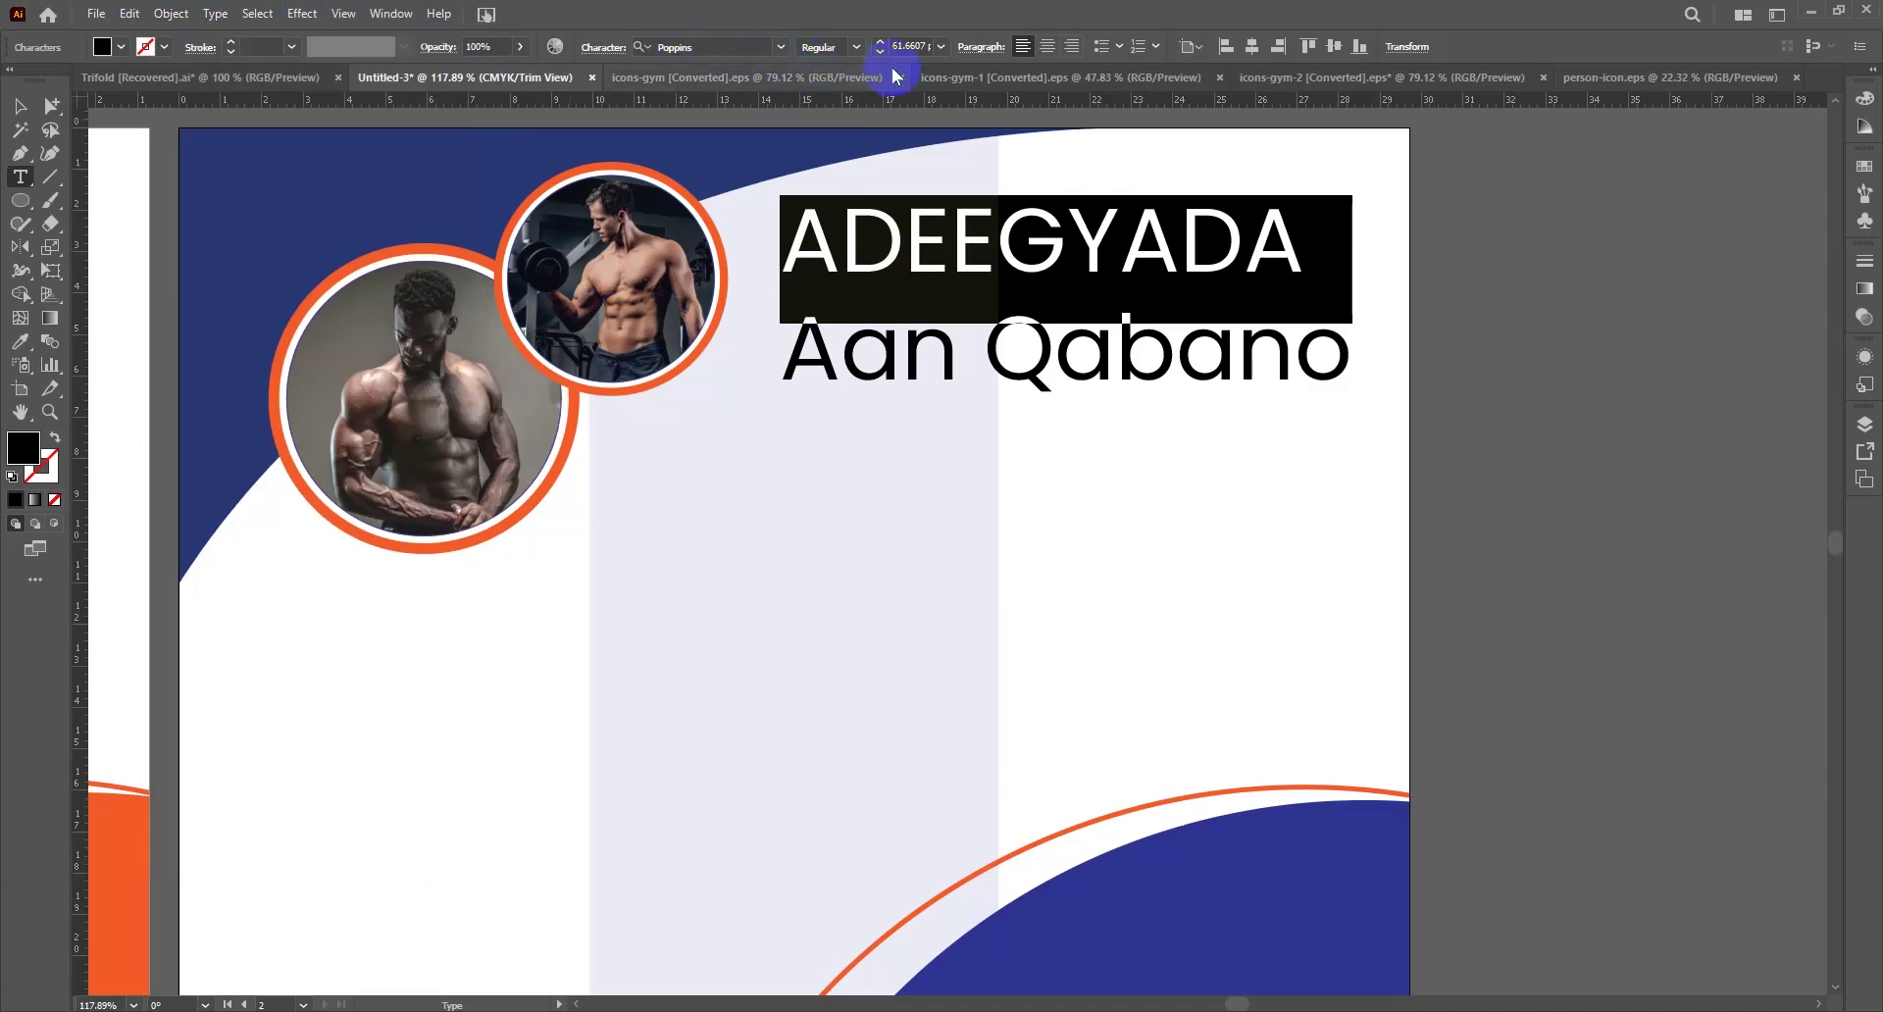
# Set the word ADEEGYADA to the ExtraBold style and recolour it with the navy of the upper left corner shape
pyautogui.click(856, 46)
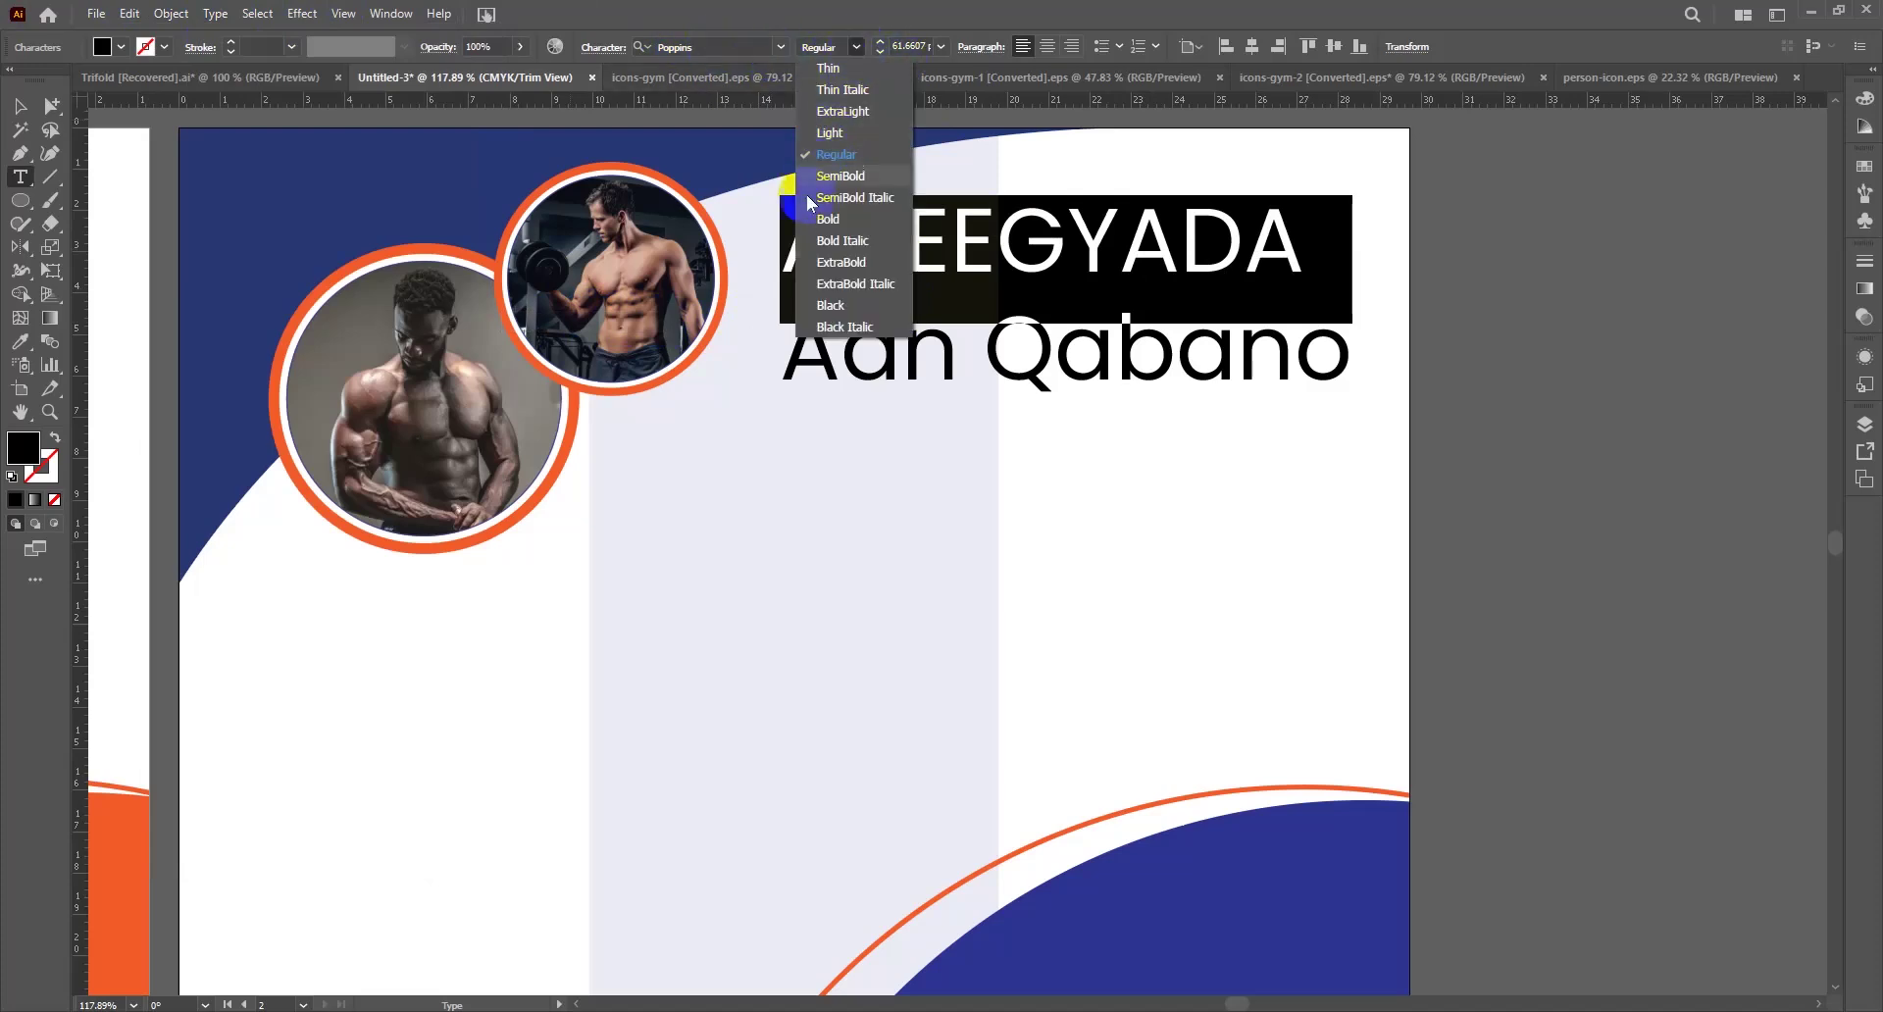
pyautogui.click(844, 263)
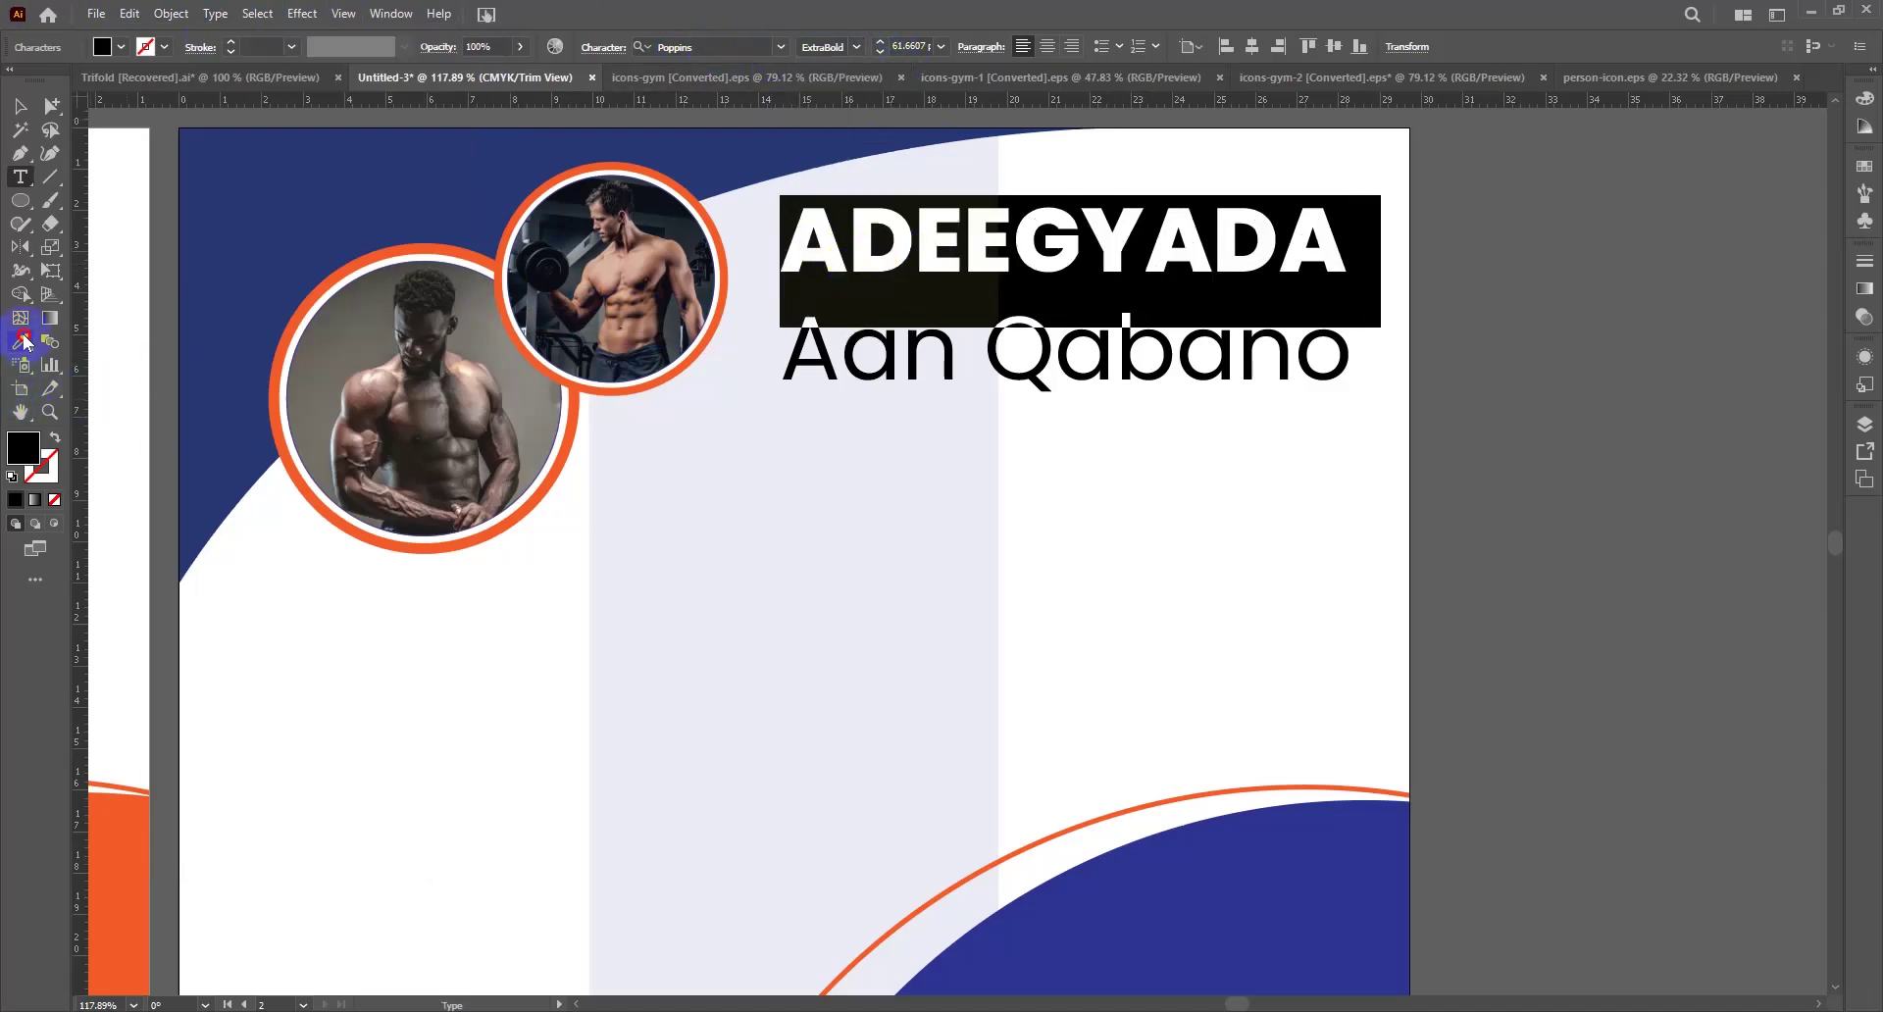
pyautogui.click(378, 229)
pyautogui.press('v')
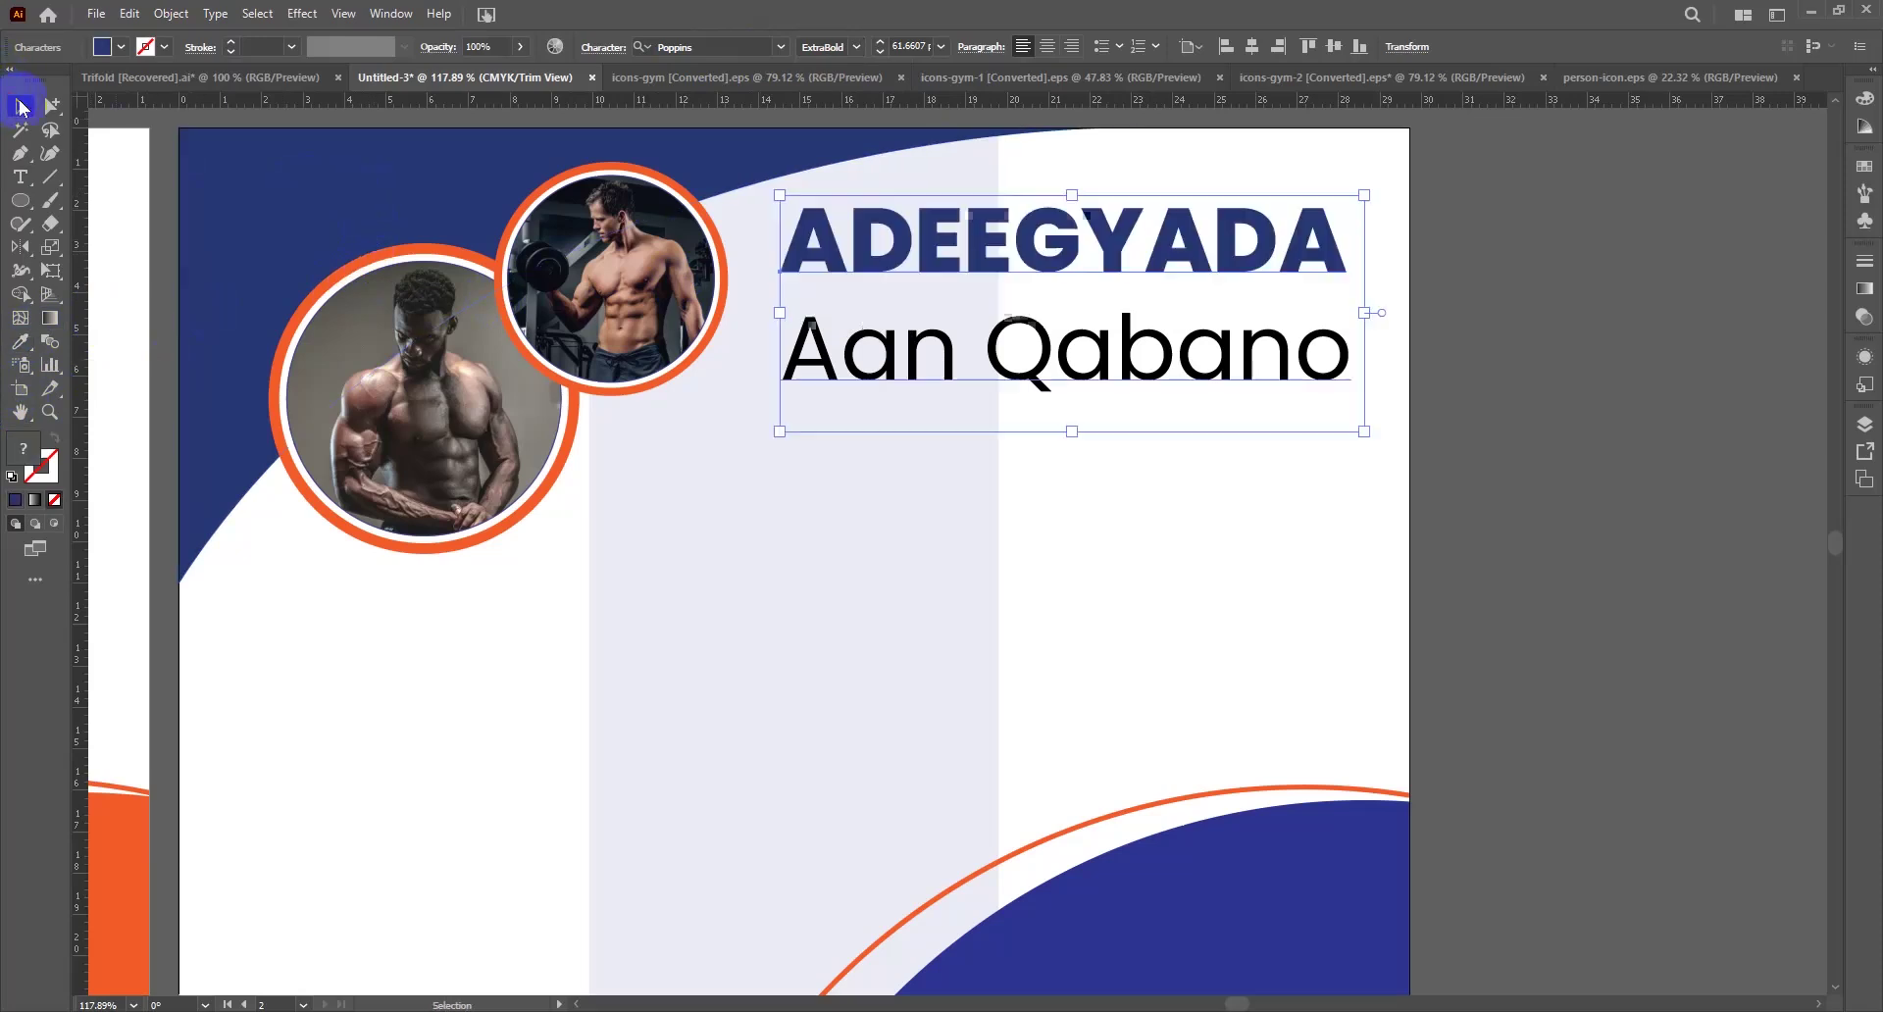
# Recolour the heading line "Aan Qabano" with the orange of the photo rings and scale the whole heading down slightly
pyautogui.tripleClick(1205, 353)
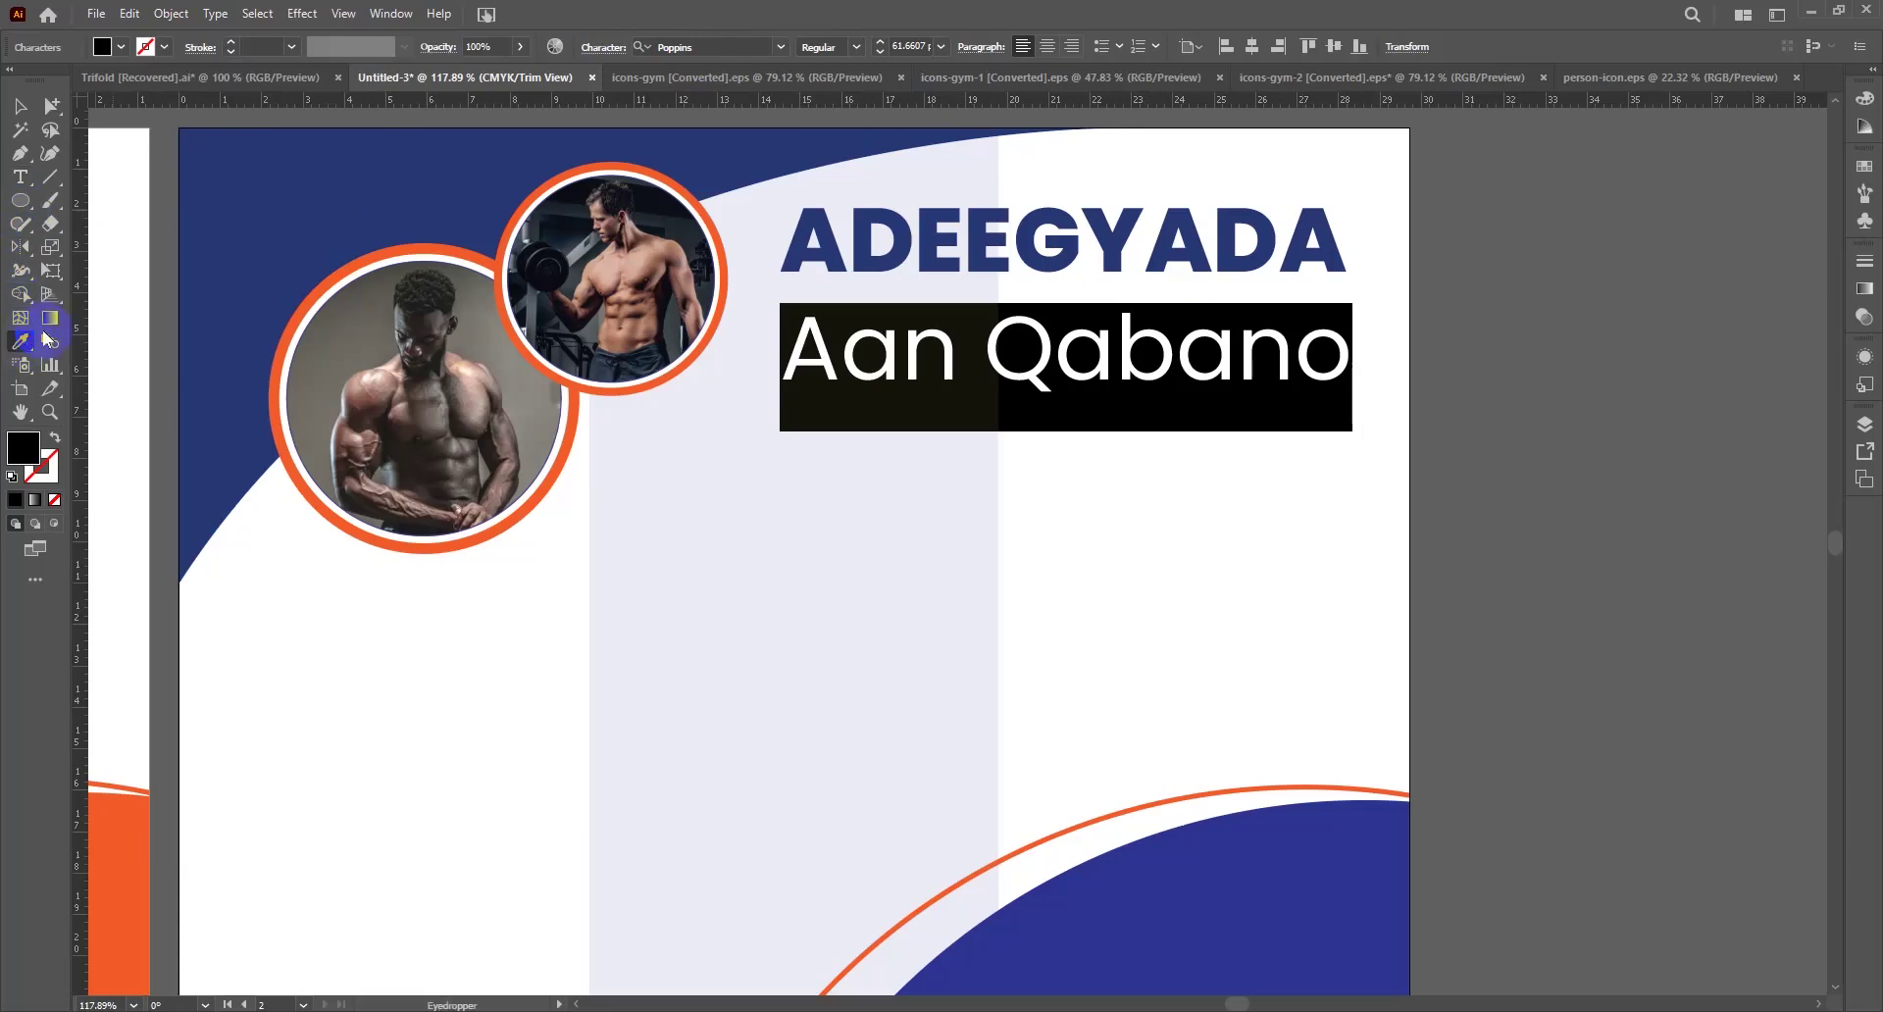
pyautogui.click(393, 247)
pyautogui.press('v')
pyautogui.moveTo(1076, 431); pyautogui.dragTo(1079, 410)
pyautogui.scroll(-3, 785, 490)
pyautogui.click(504, 567)
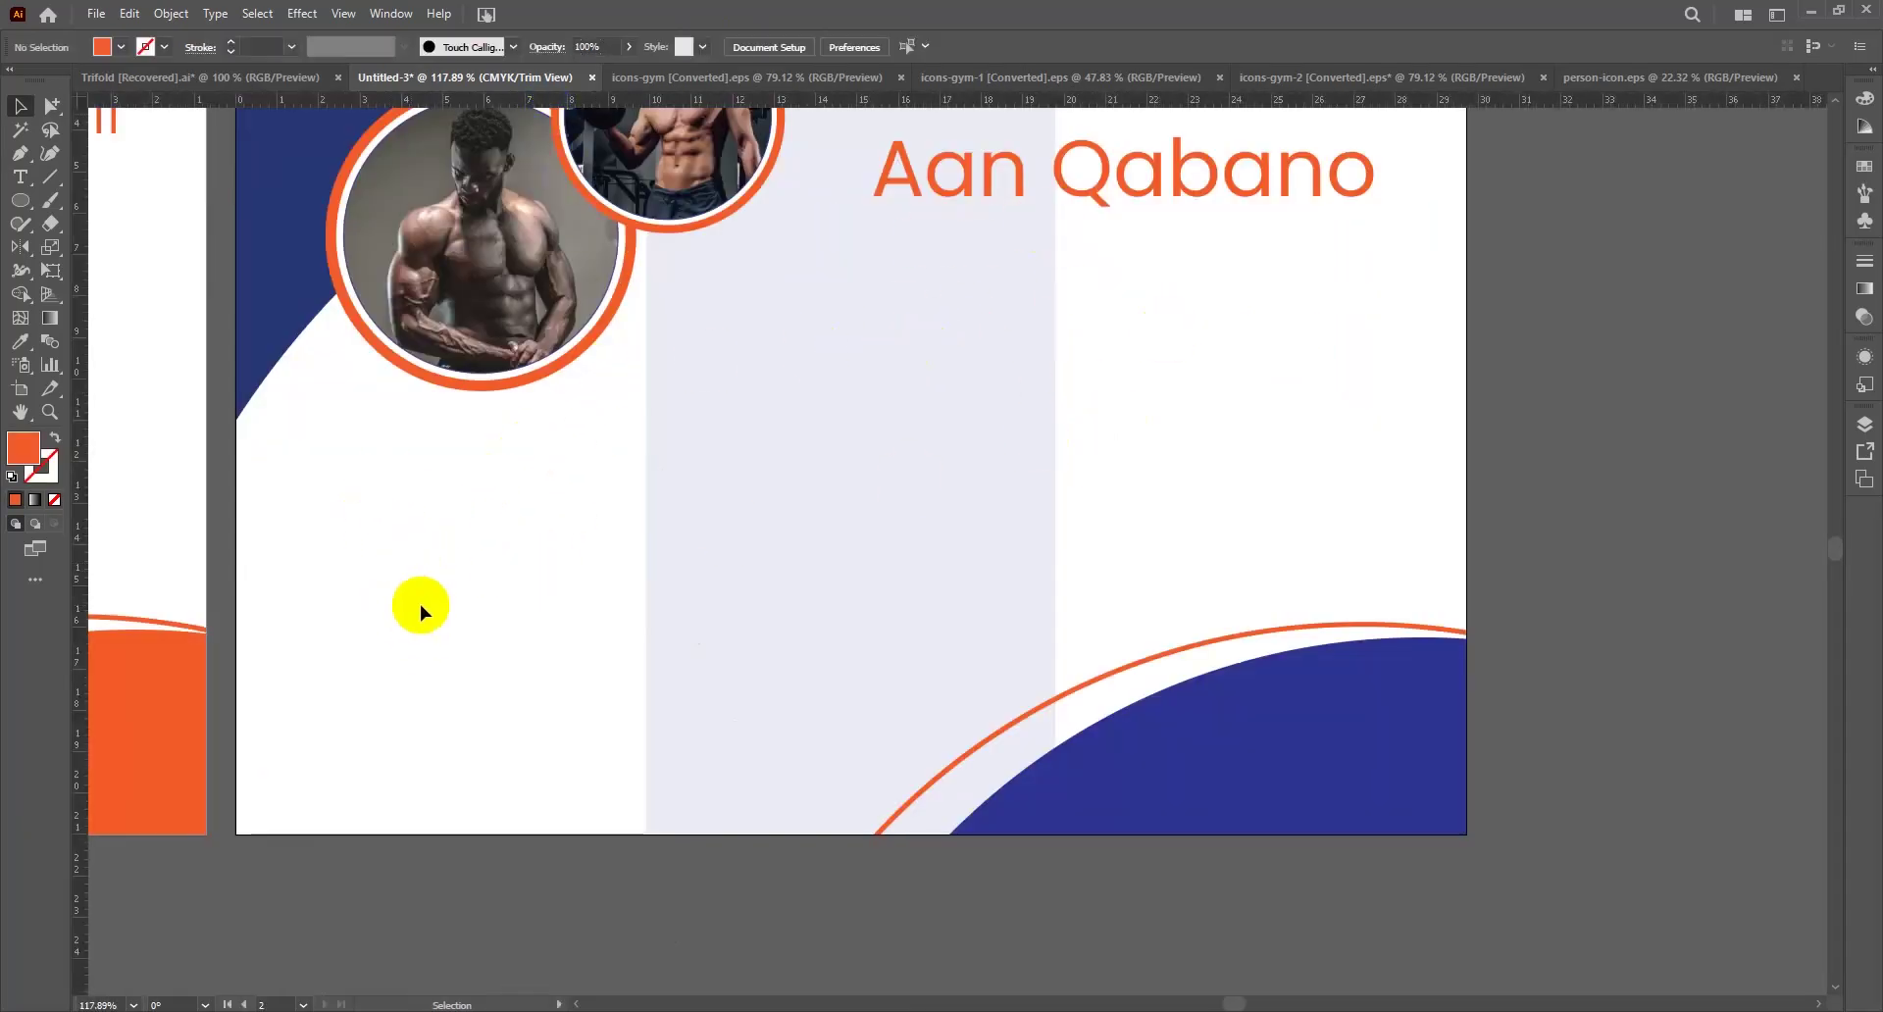
# Add a "Why Choice Us" heading below the circular photos on the inner page, following the wording in the reference trifold document
pyautogui.click(128, 74)
pyautogui.moveTo(412, 588); pyautogui.dragTo(503, 425)
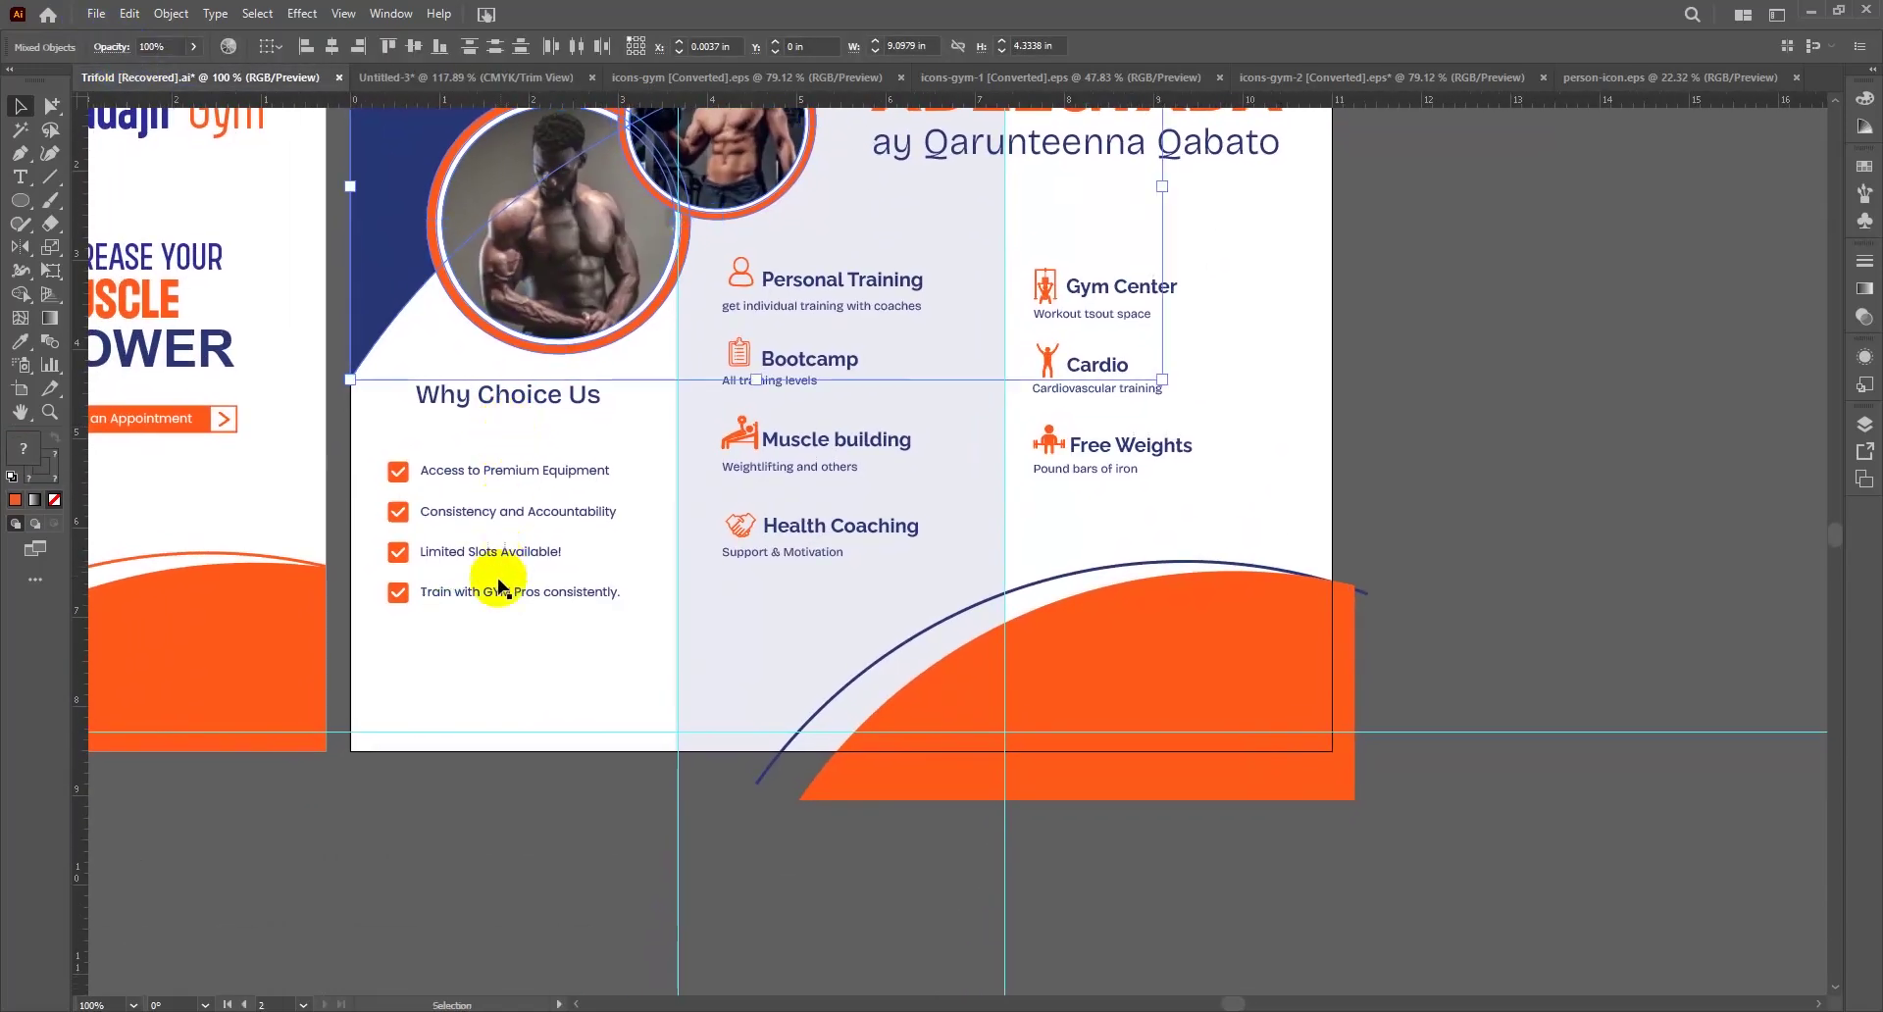
pyautogui.click(487, 647)
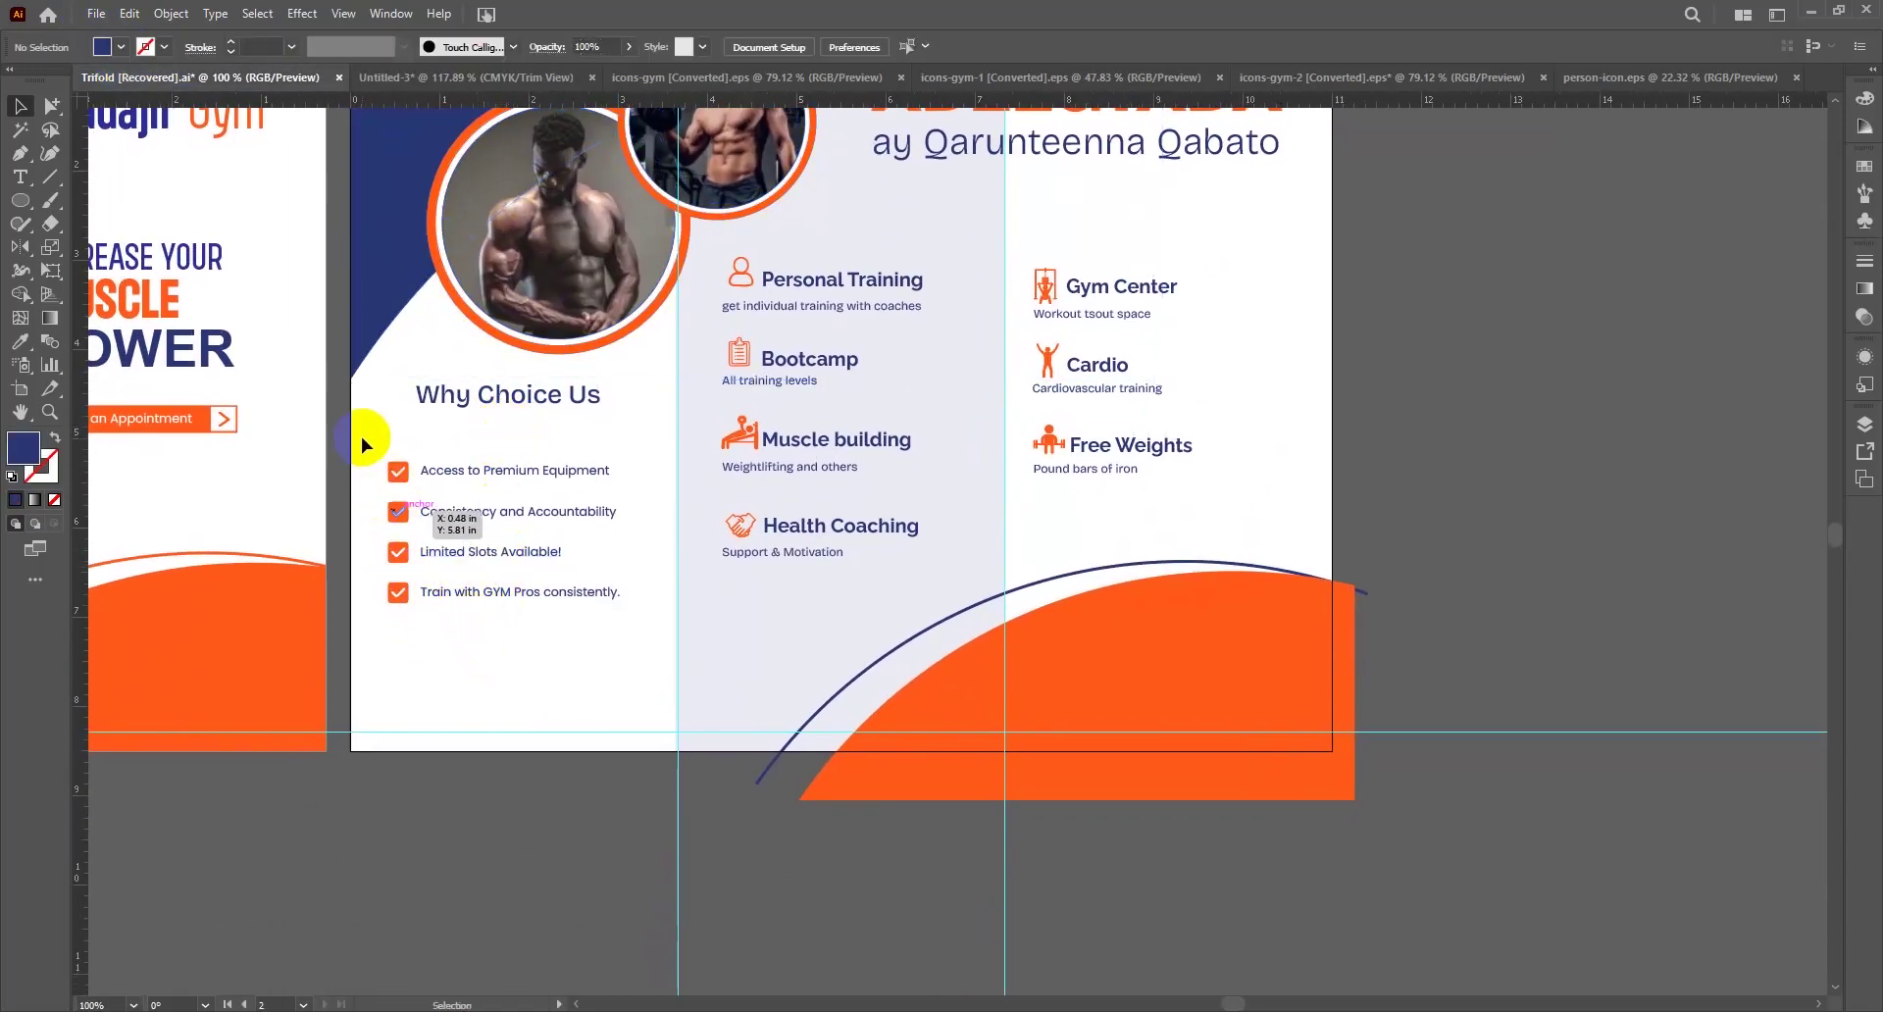
pyautogui.click(458, 405)
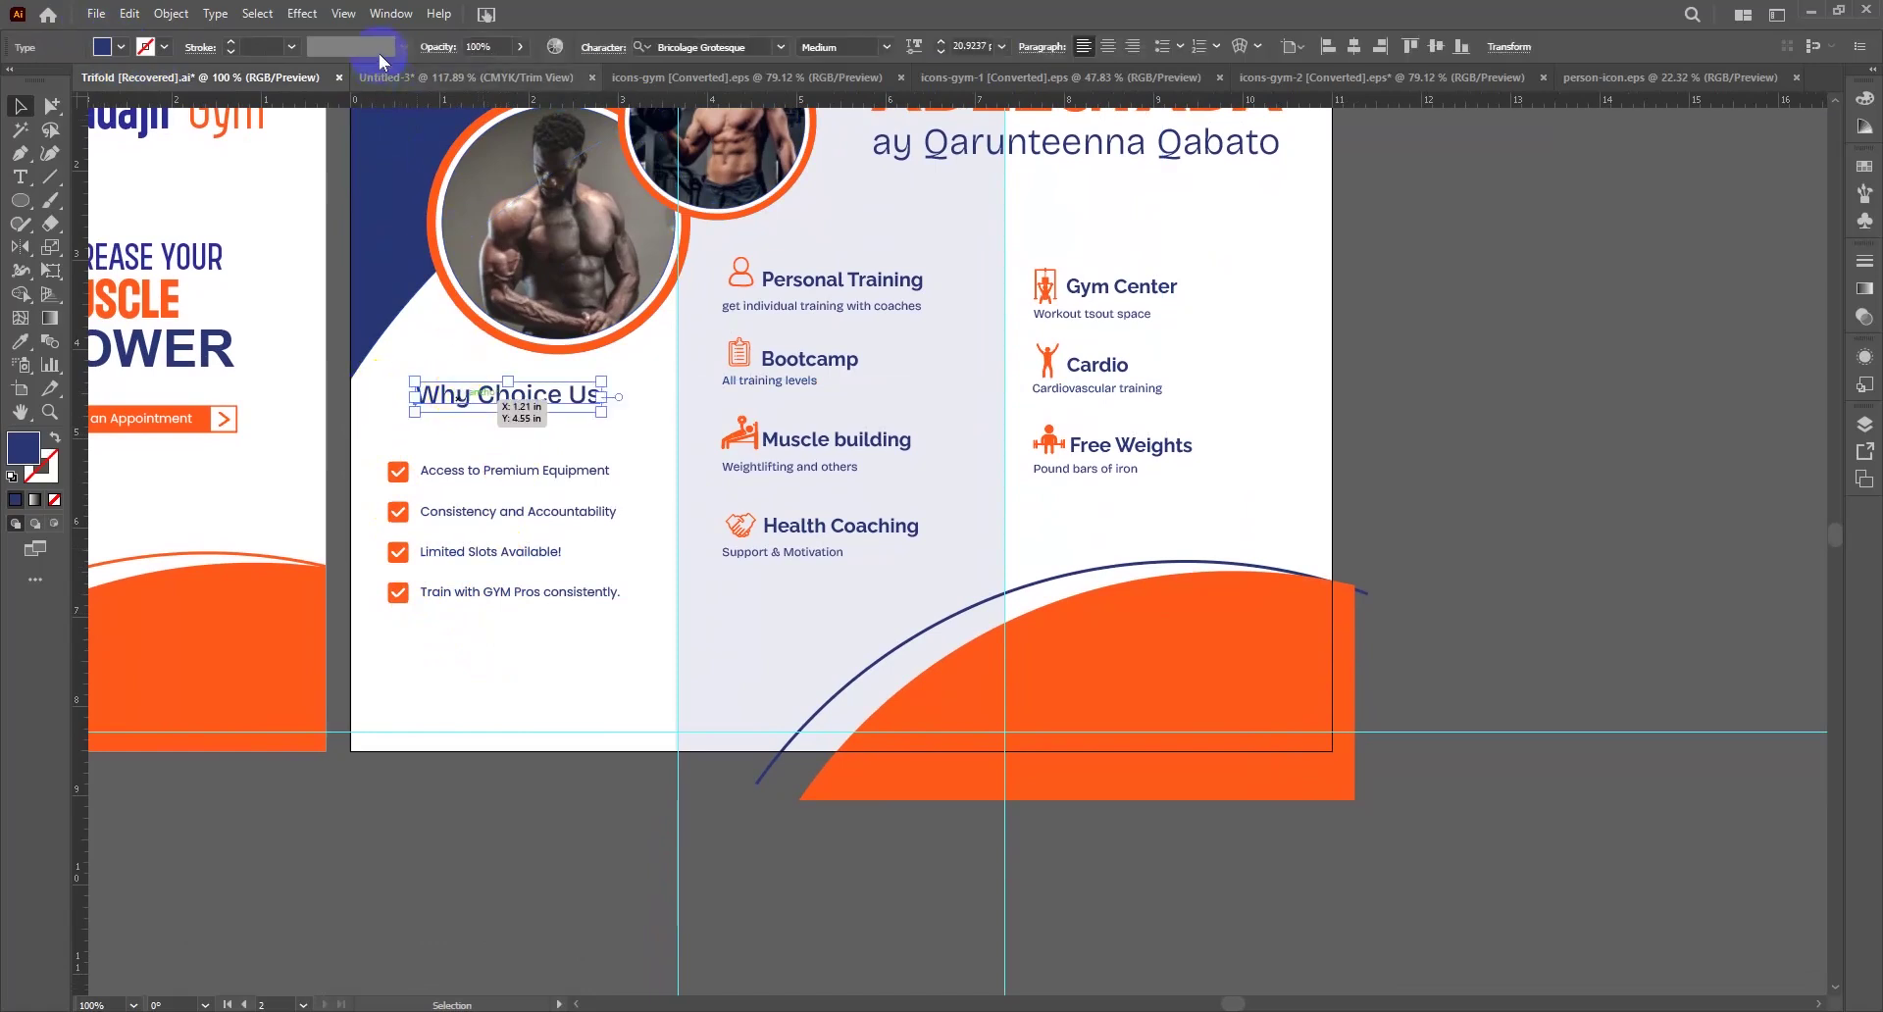
pyautogui.click(421, 77)
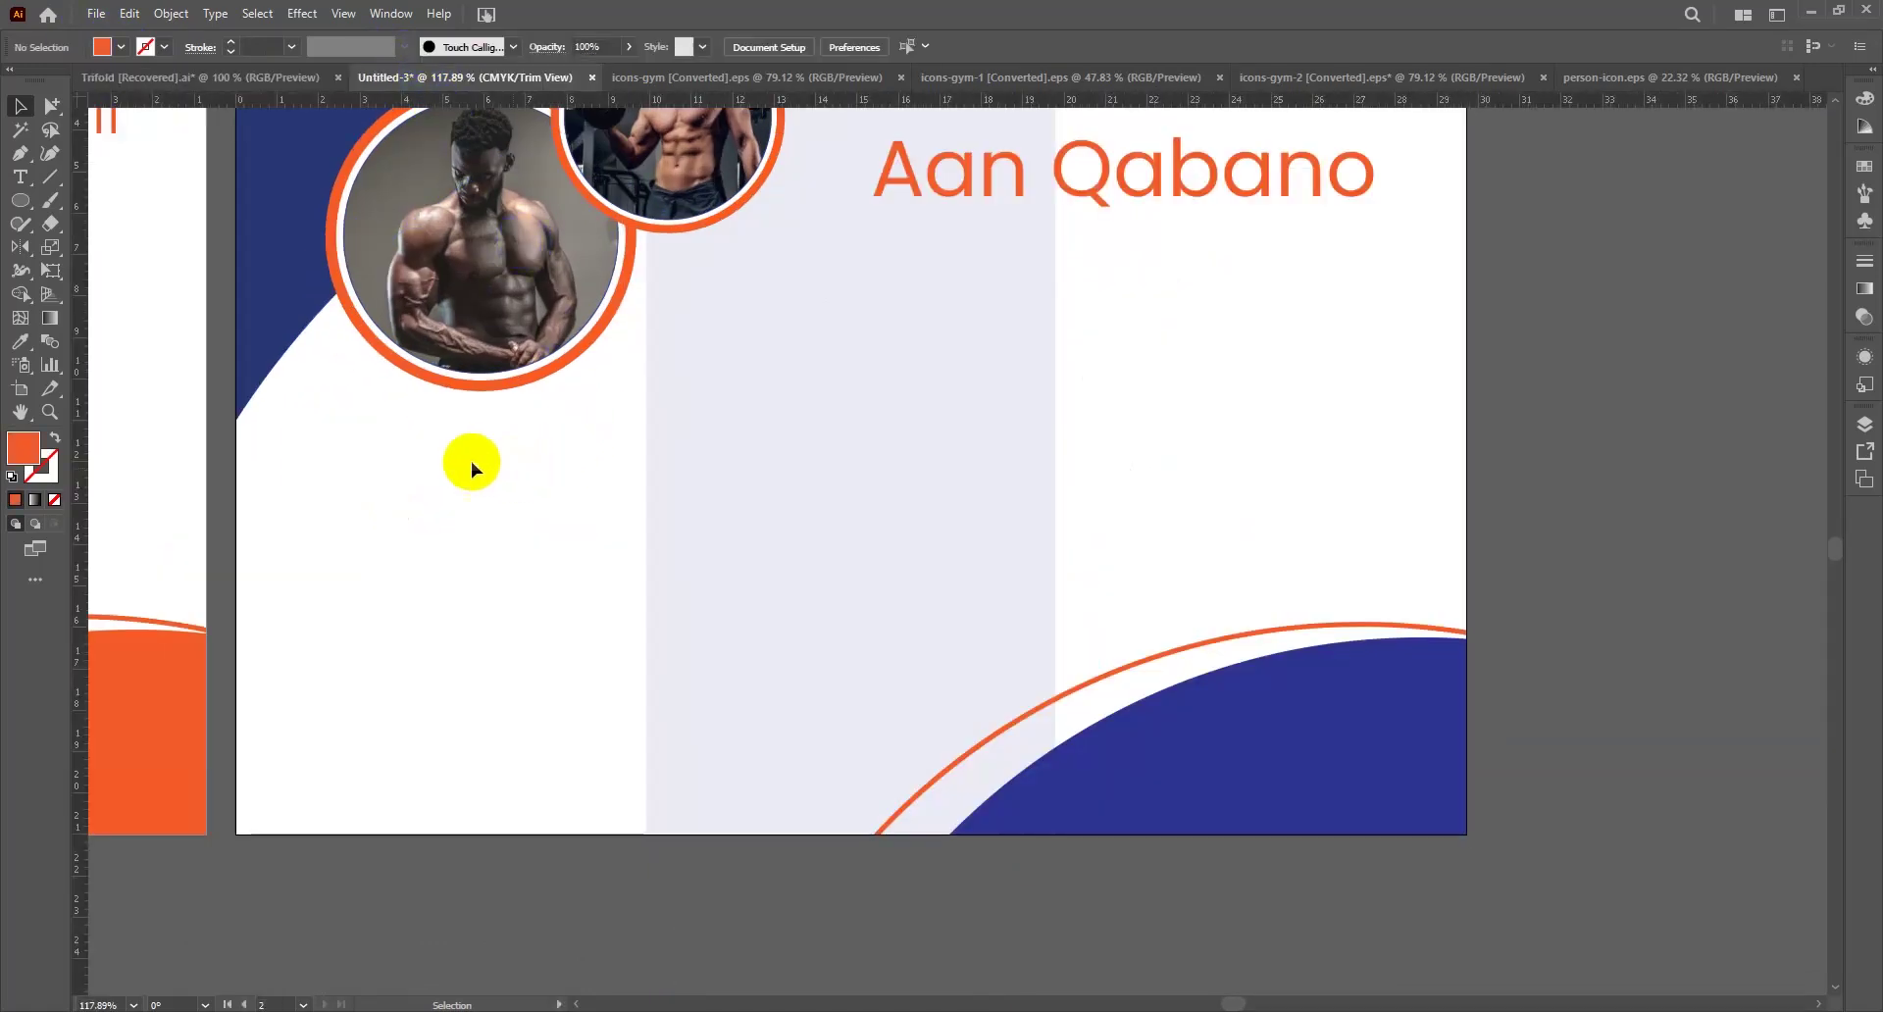
pyautogui.press('t')
pyautogui.click(340, 457)
pyautogui.write('Why Ch')
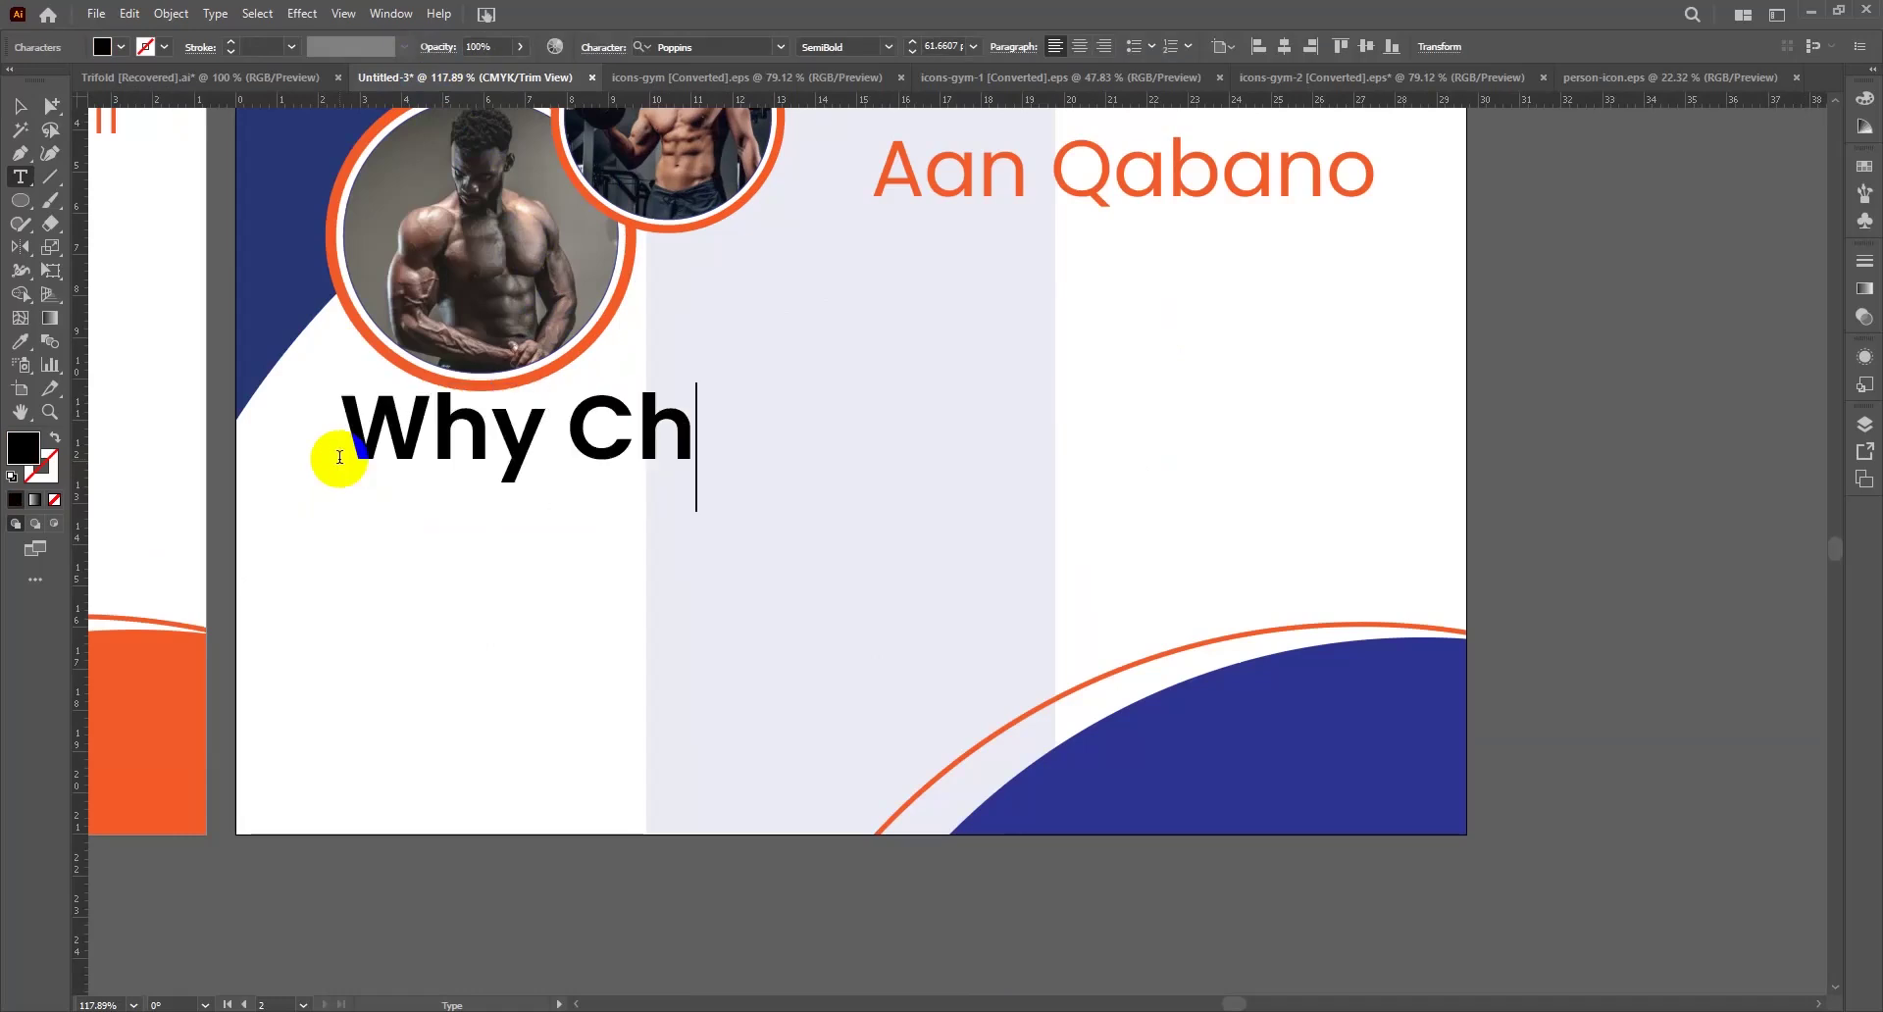
pyautogui.write('oice sUs')
pyautogui.press('Escape')
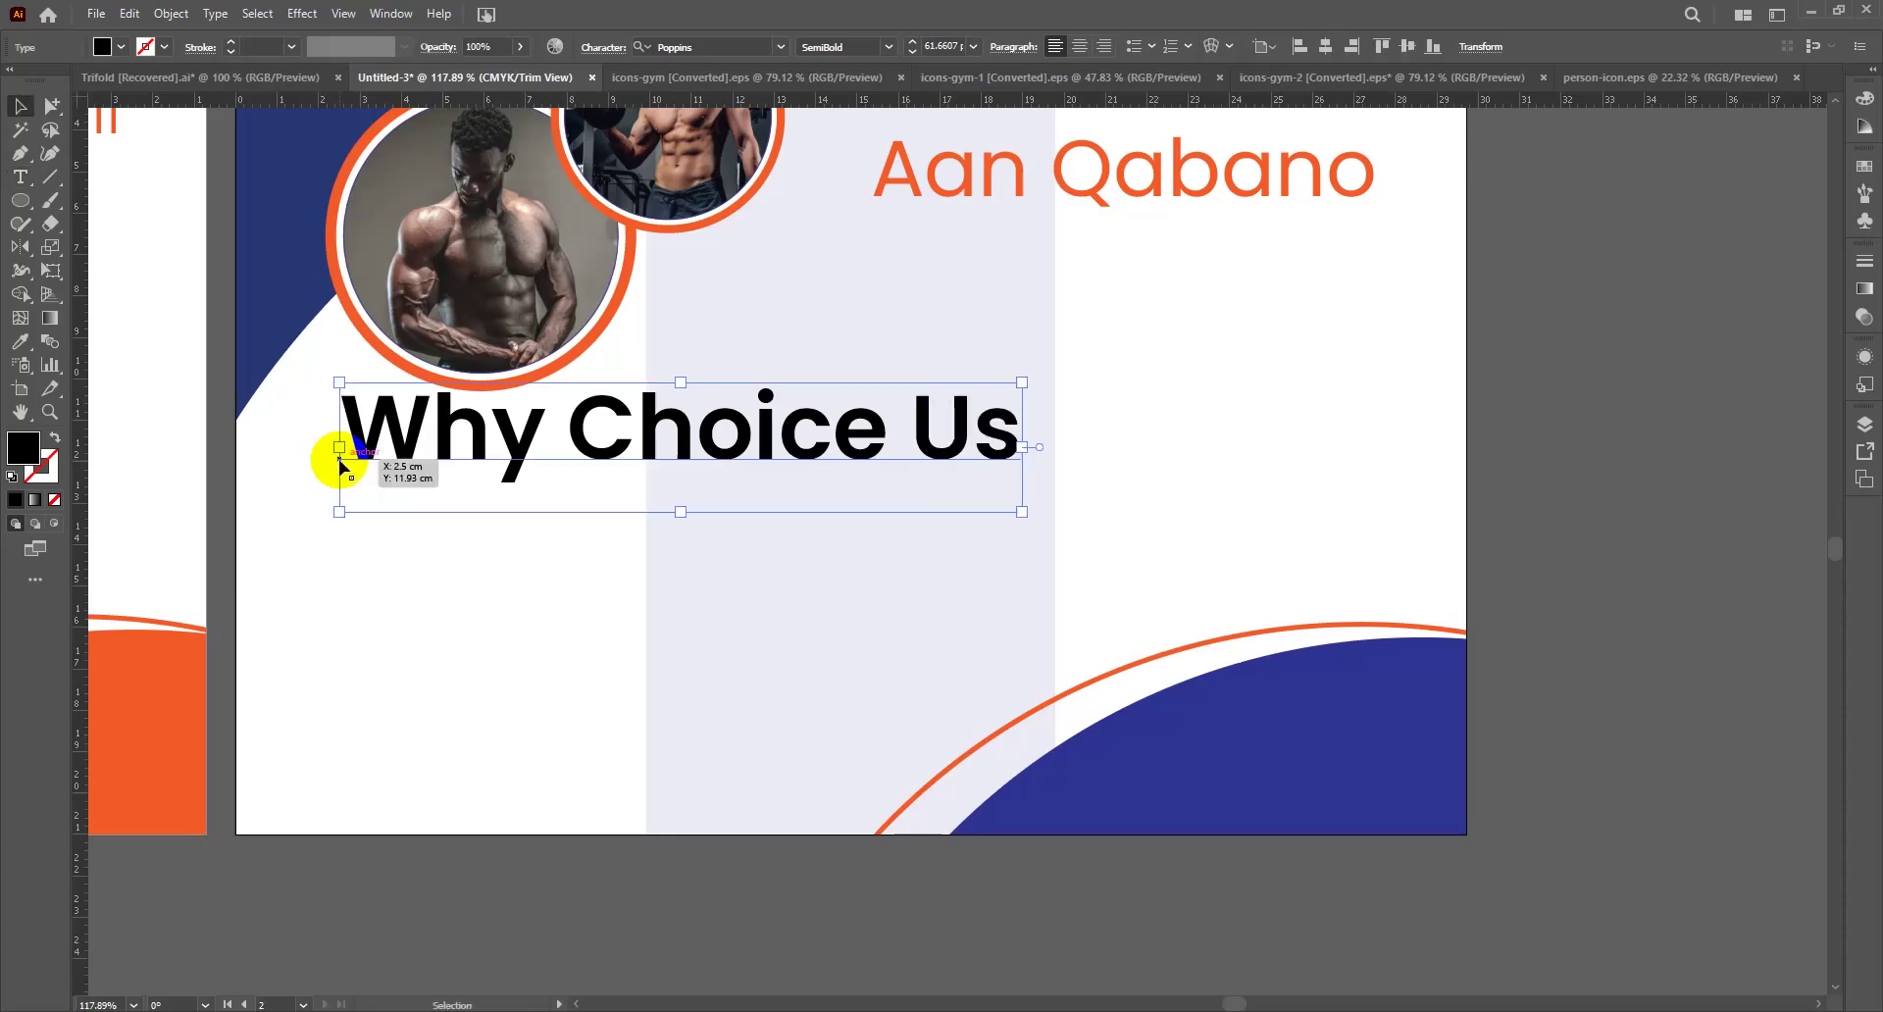
# Set the "Why Choice Us" heading to Roundkey Regular, scale it to about 28.5 pt and place it in the first panel below the photos
pyautogui.moveTo(680, 382); pyautogui.dragTo(680, 464)
pyautogui.click(677, 47)
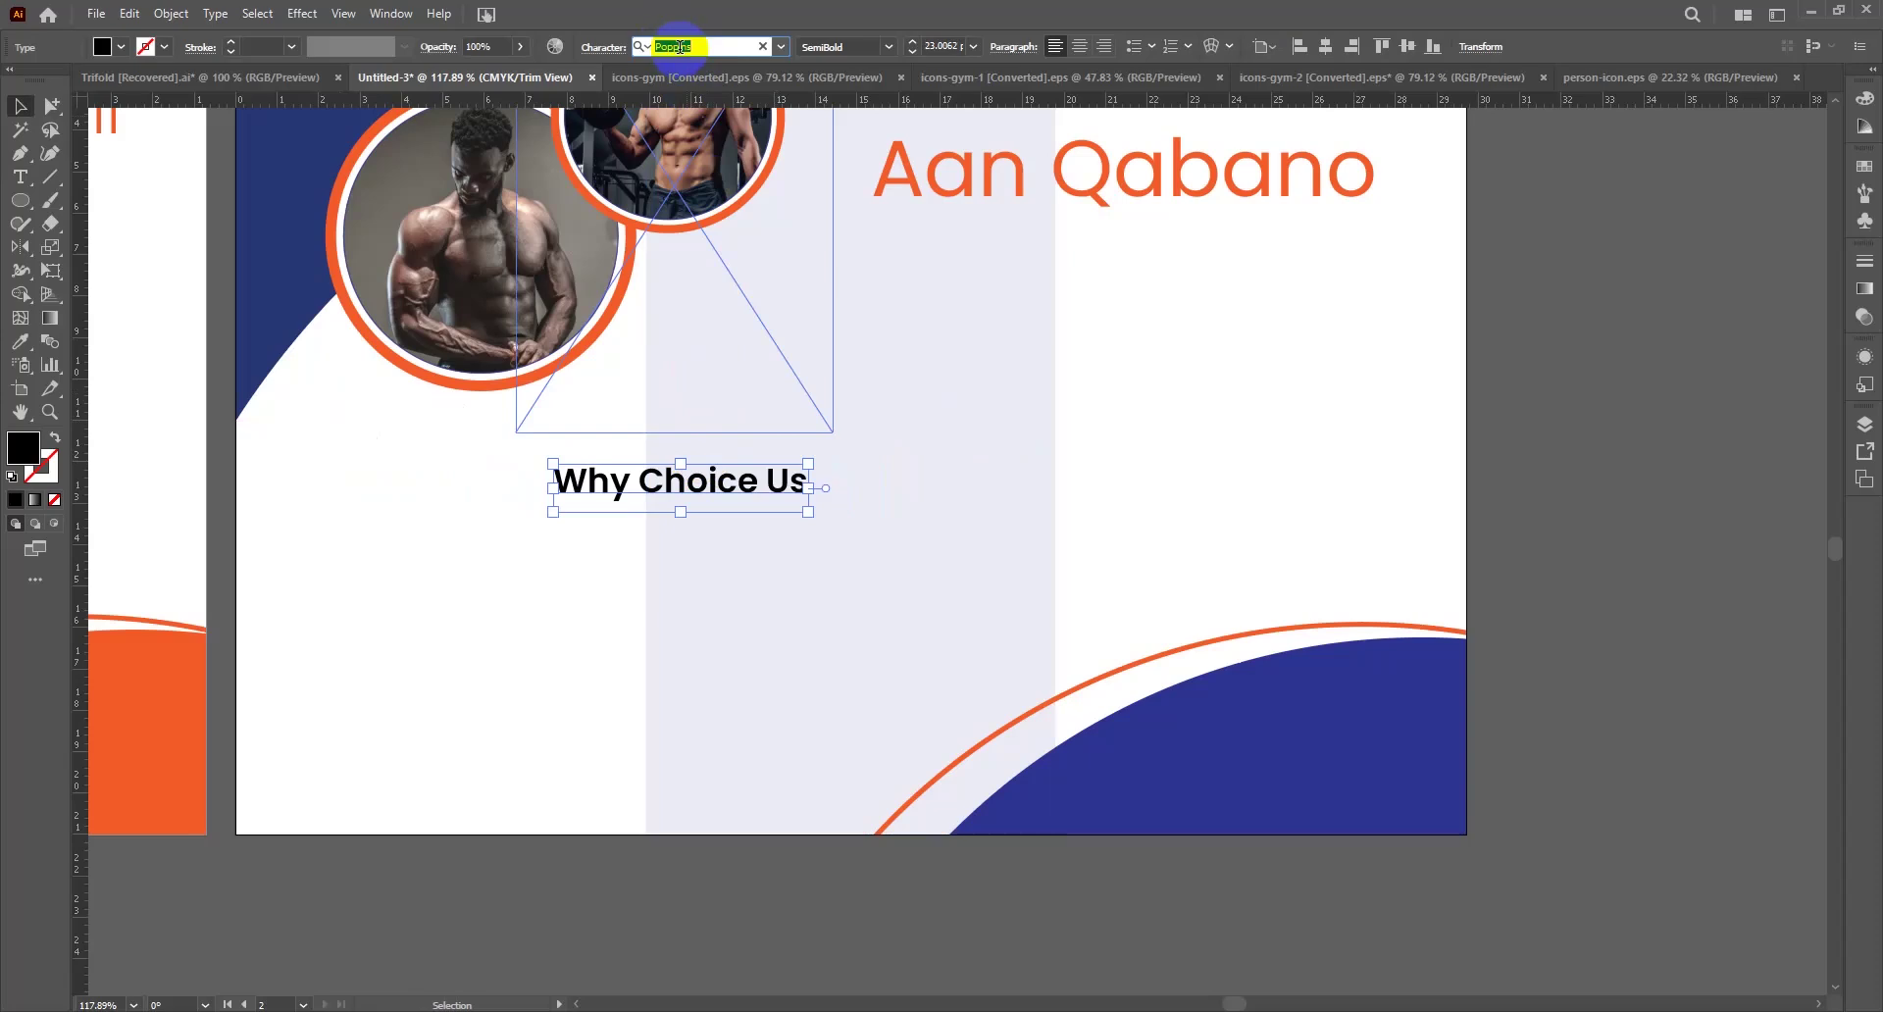
pyautogui.write('rou')
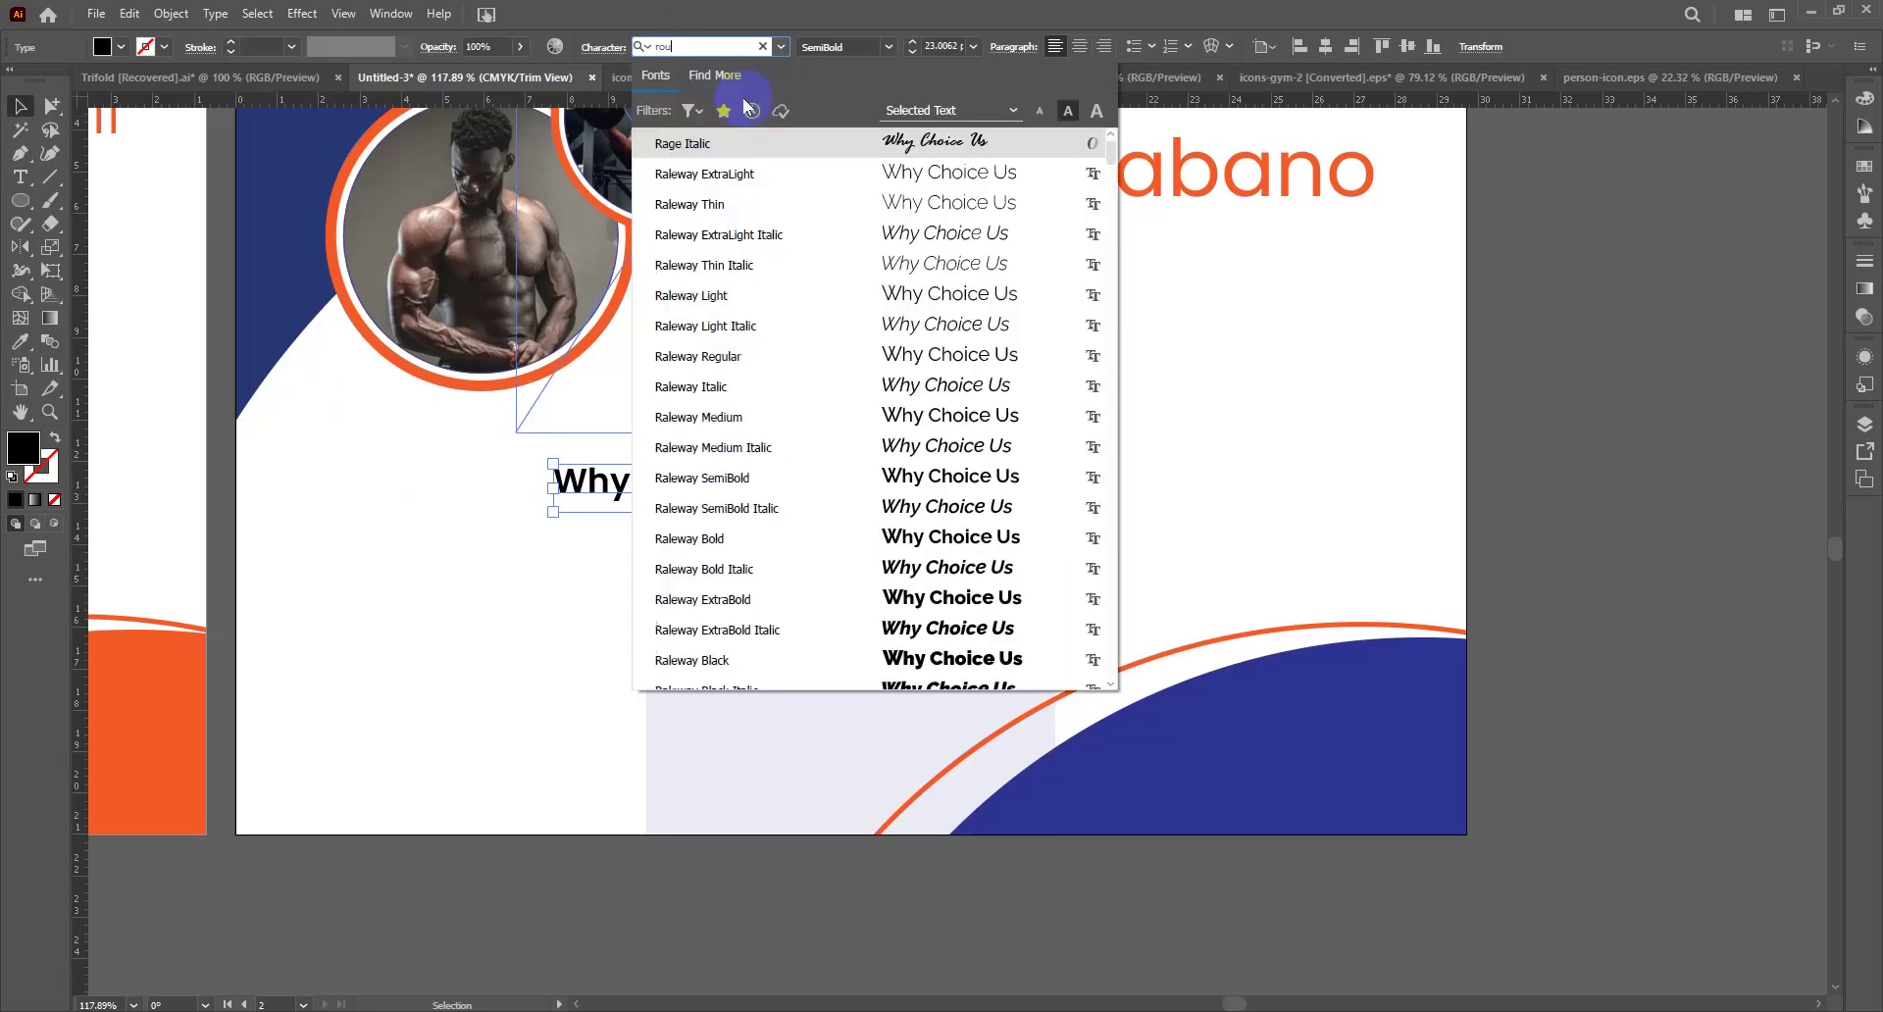
pyautogui.press('Down')
pyautogui.press('Down')
pyautogui.press('Down')
pyautogui.press('Down')
pyautogui.press('Down')
pyautogui.press('Down')
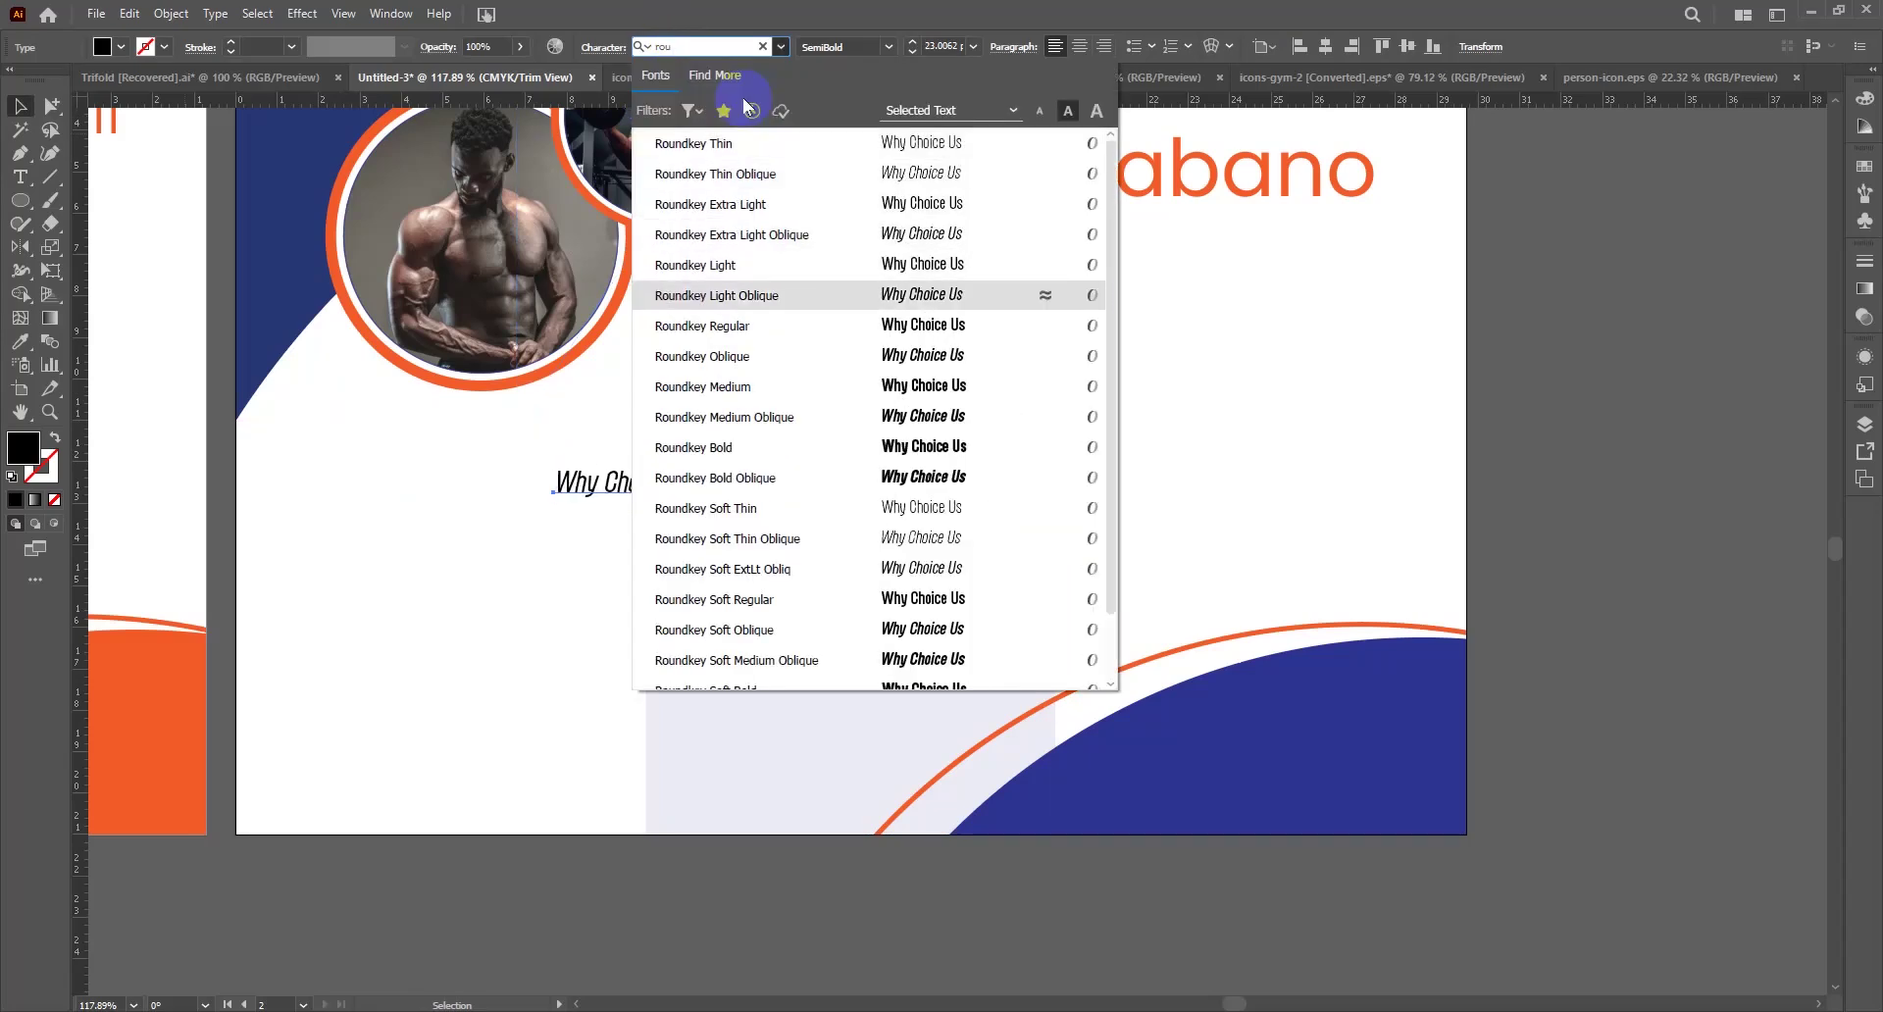
pyautogui.press('Return')
pyautogui.click(623, 467)
pyautogui.moveTo(622, 480); pyautogui.dragTo(535, 500)
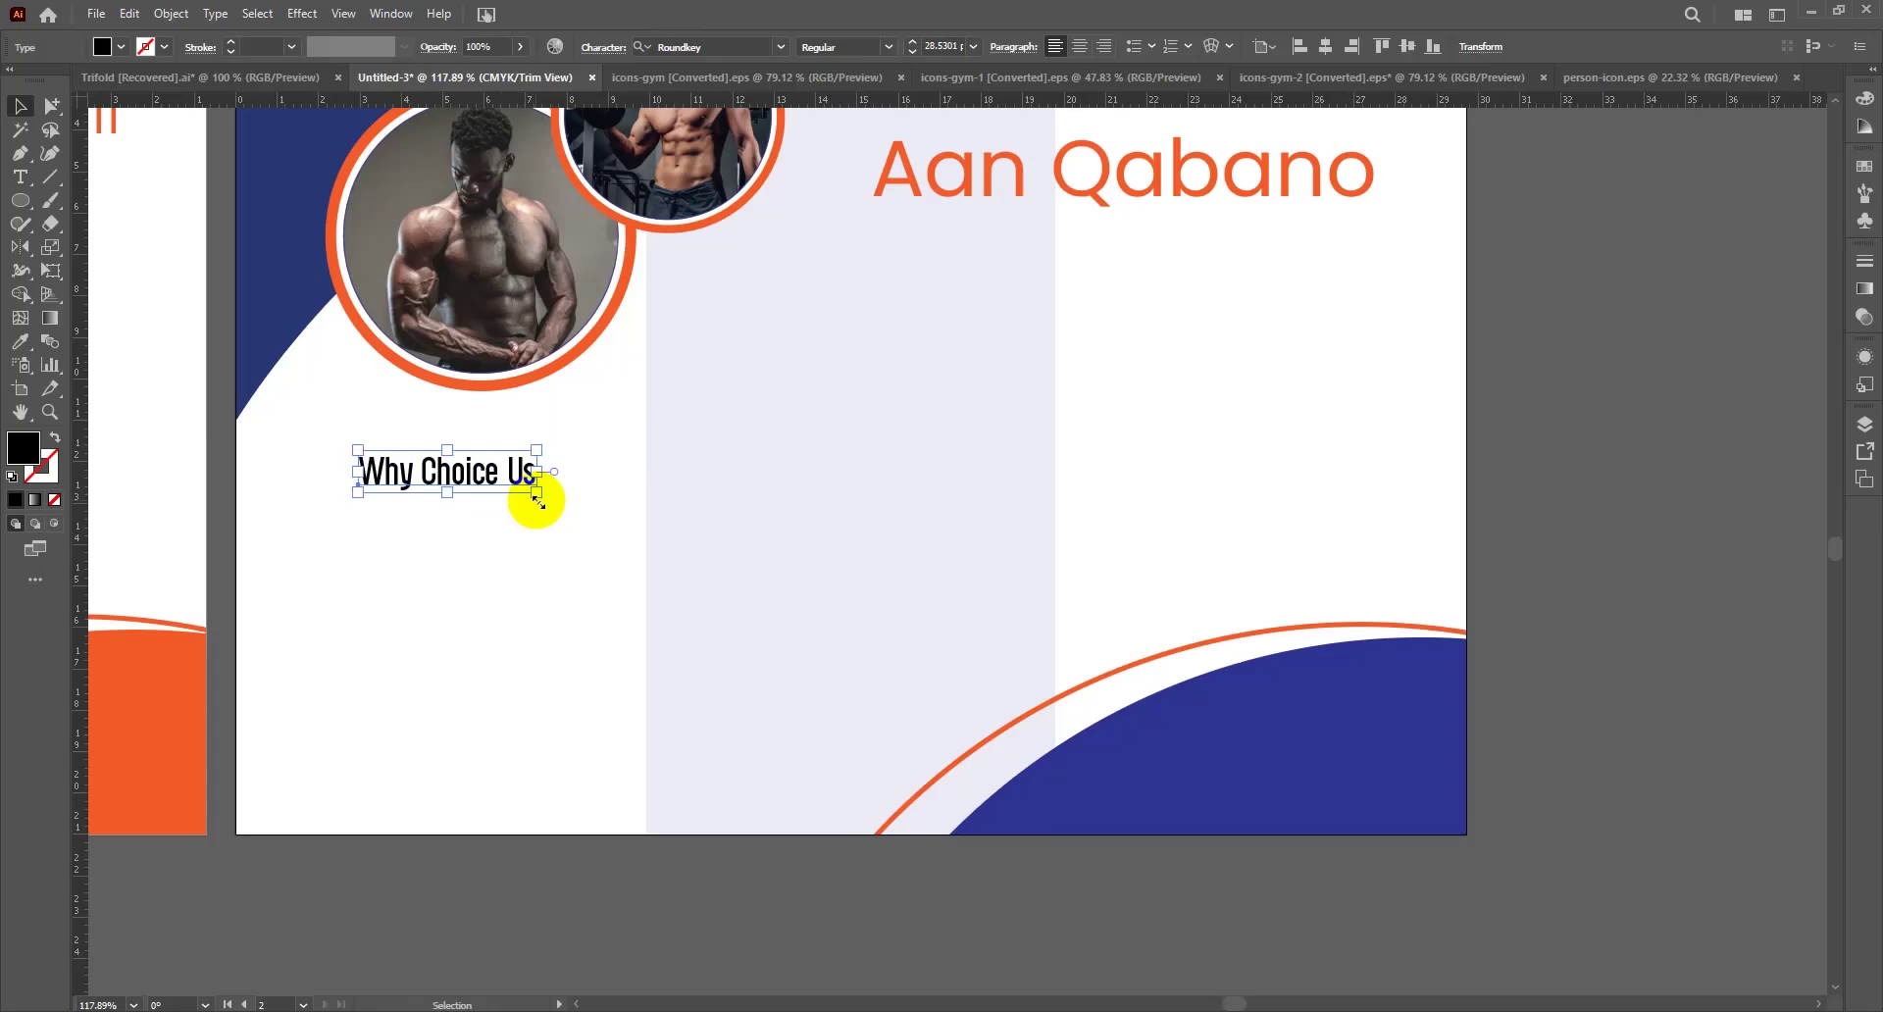
# Recolour "Why Choice Us" with the blue of the lower right corner shape and move it toward the page's left edge
pyautogui.press('i')
pyautogui.click(1127, 789)
pyautogui.press('v')
pyautogui.moveTo(495, 498); pyautogui.dragTo(425, 477)
pyautogui.click(534, 453)
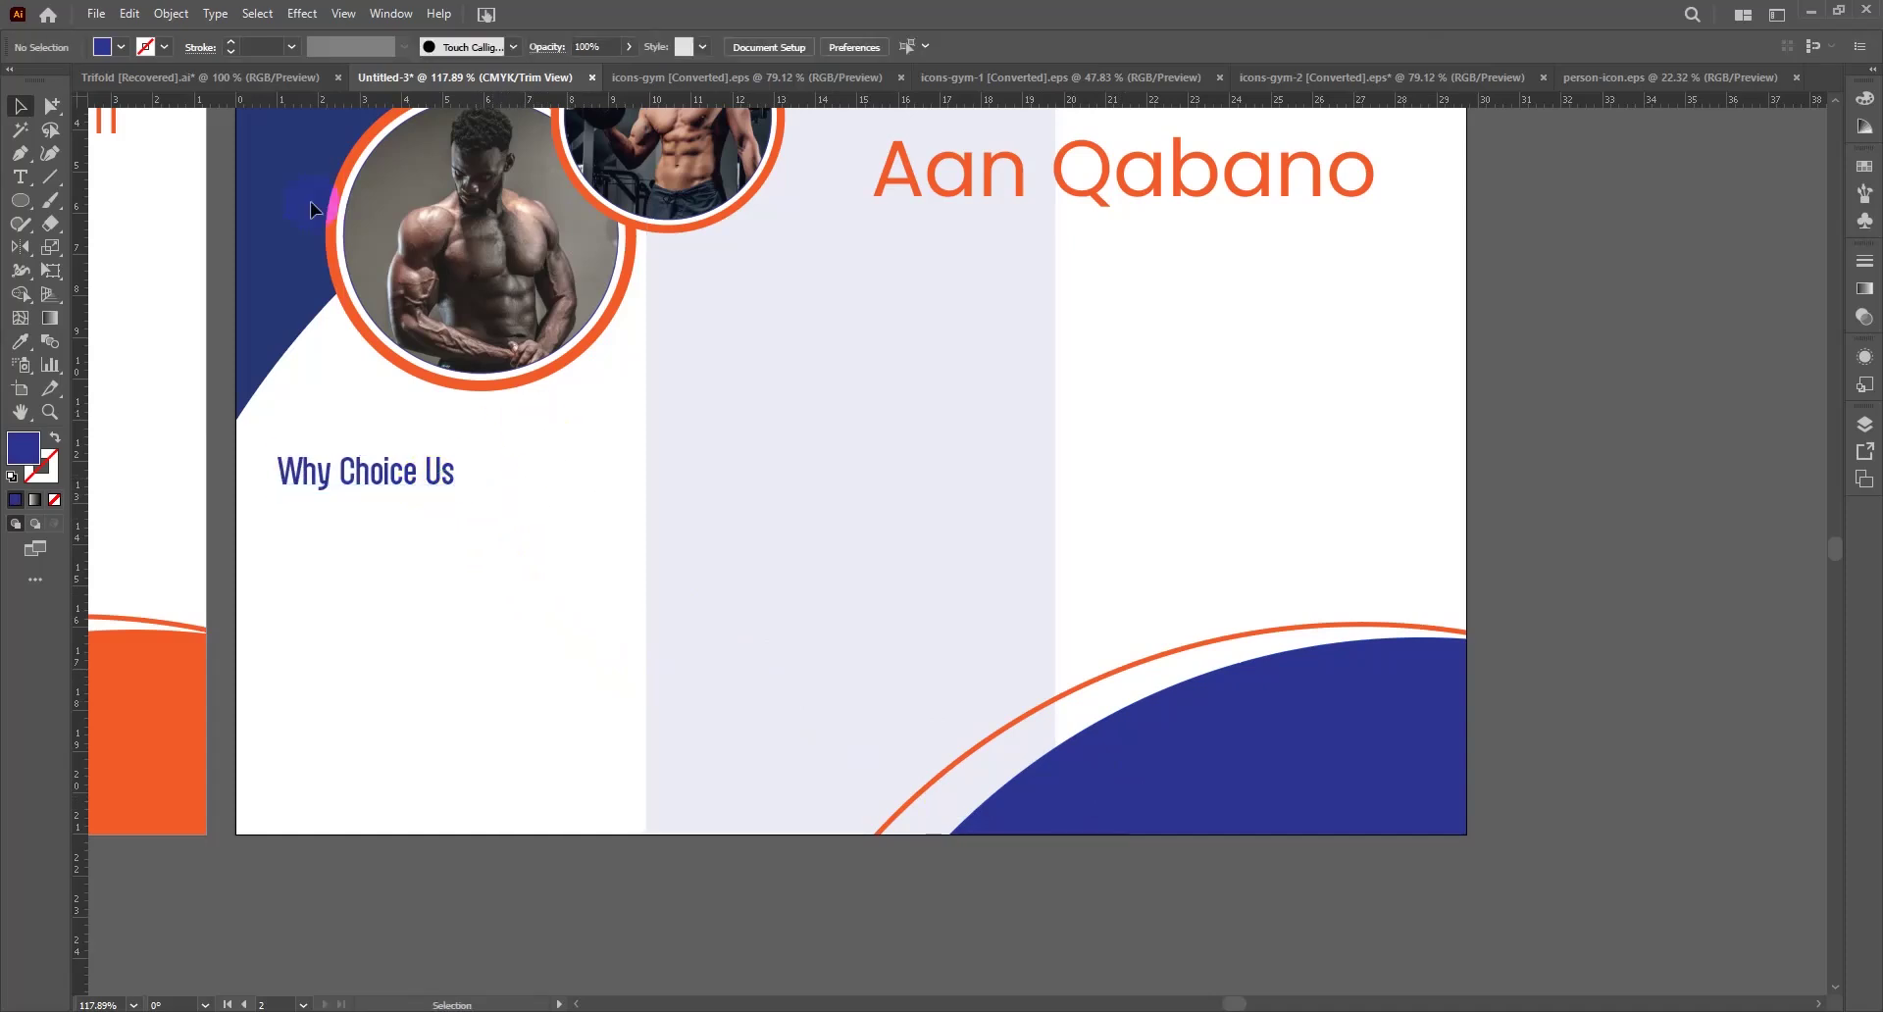
# Group the four-item checklist in the reference trifold document and copy it below the "Why Choice Us" heading of the new brochure
pyautogui.click(155, 78)
pyautogui.click(437, 467)
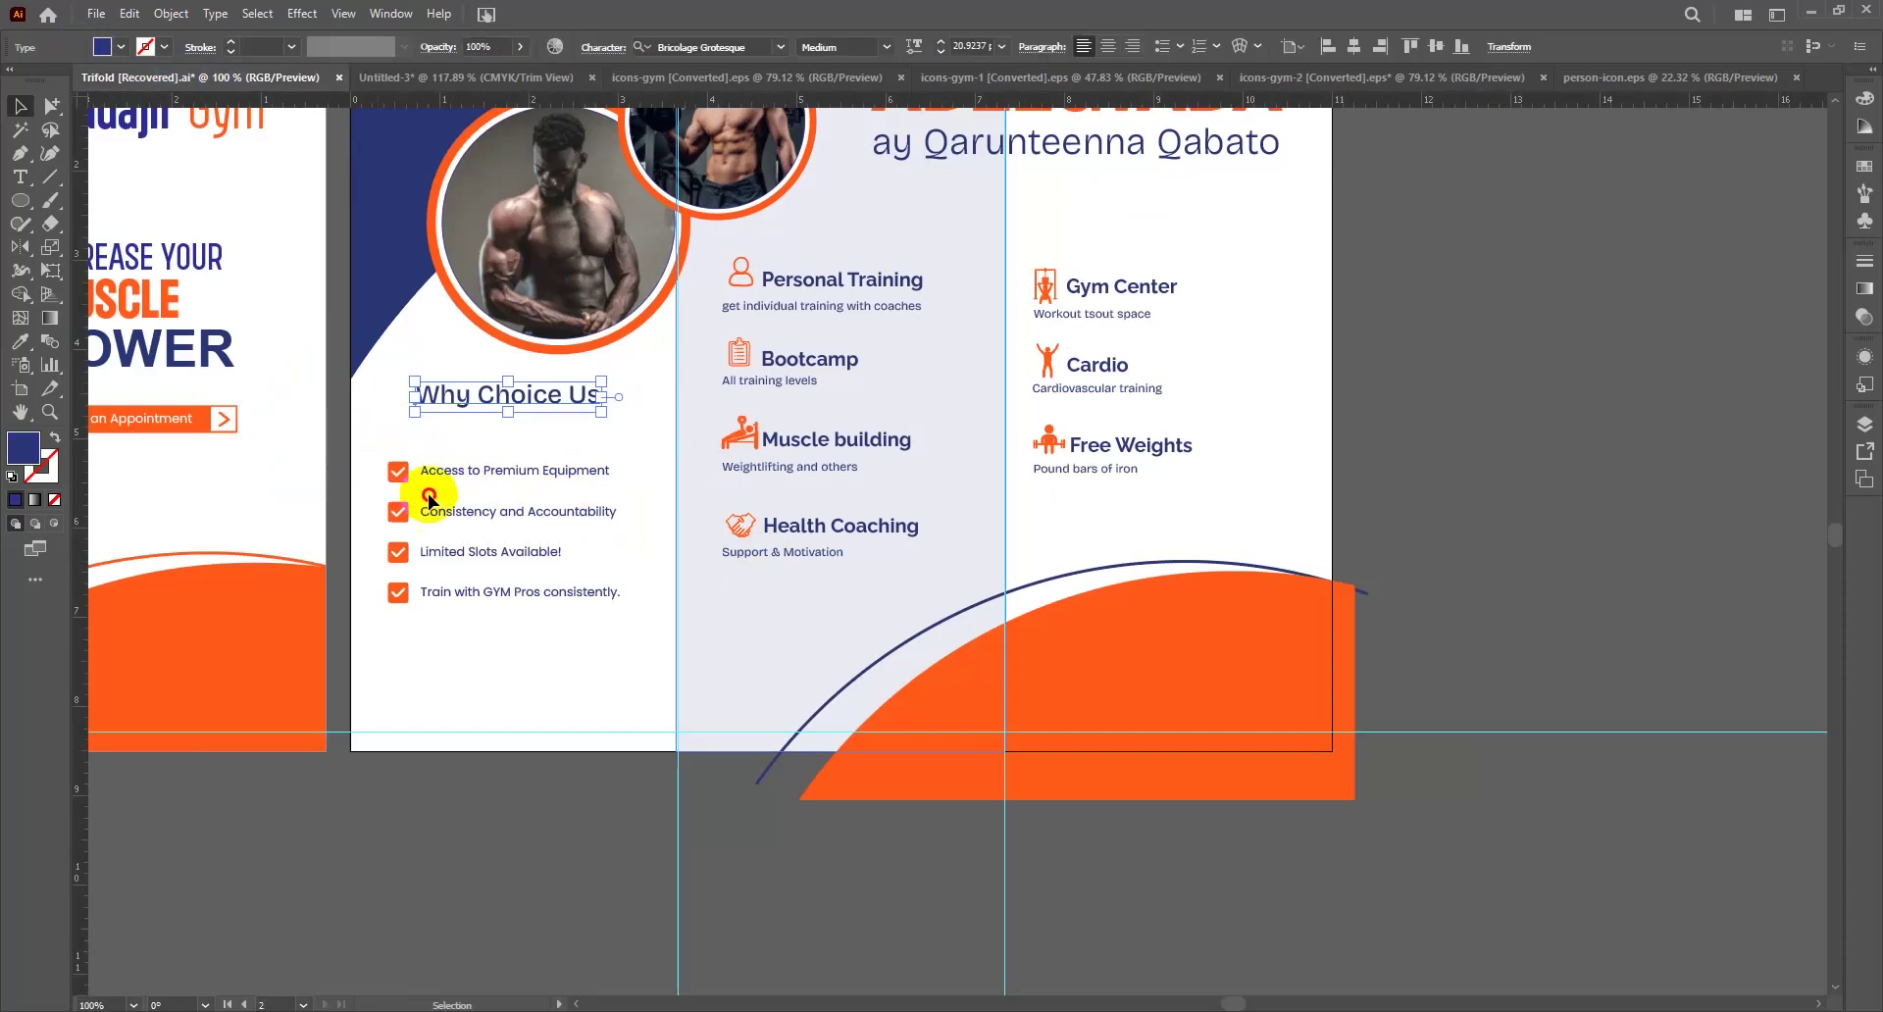
pyautogui.moveTo(433, 496); pyautogui.dragTo(541, 573)
pyautogui.hotkey('ctrl', 'g')
pyautogui.moveTo(608, 370); pyautogui.dragTo(735, 80)
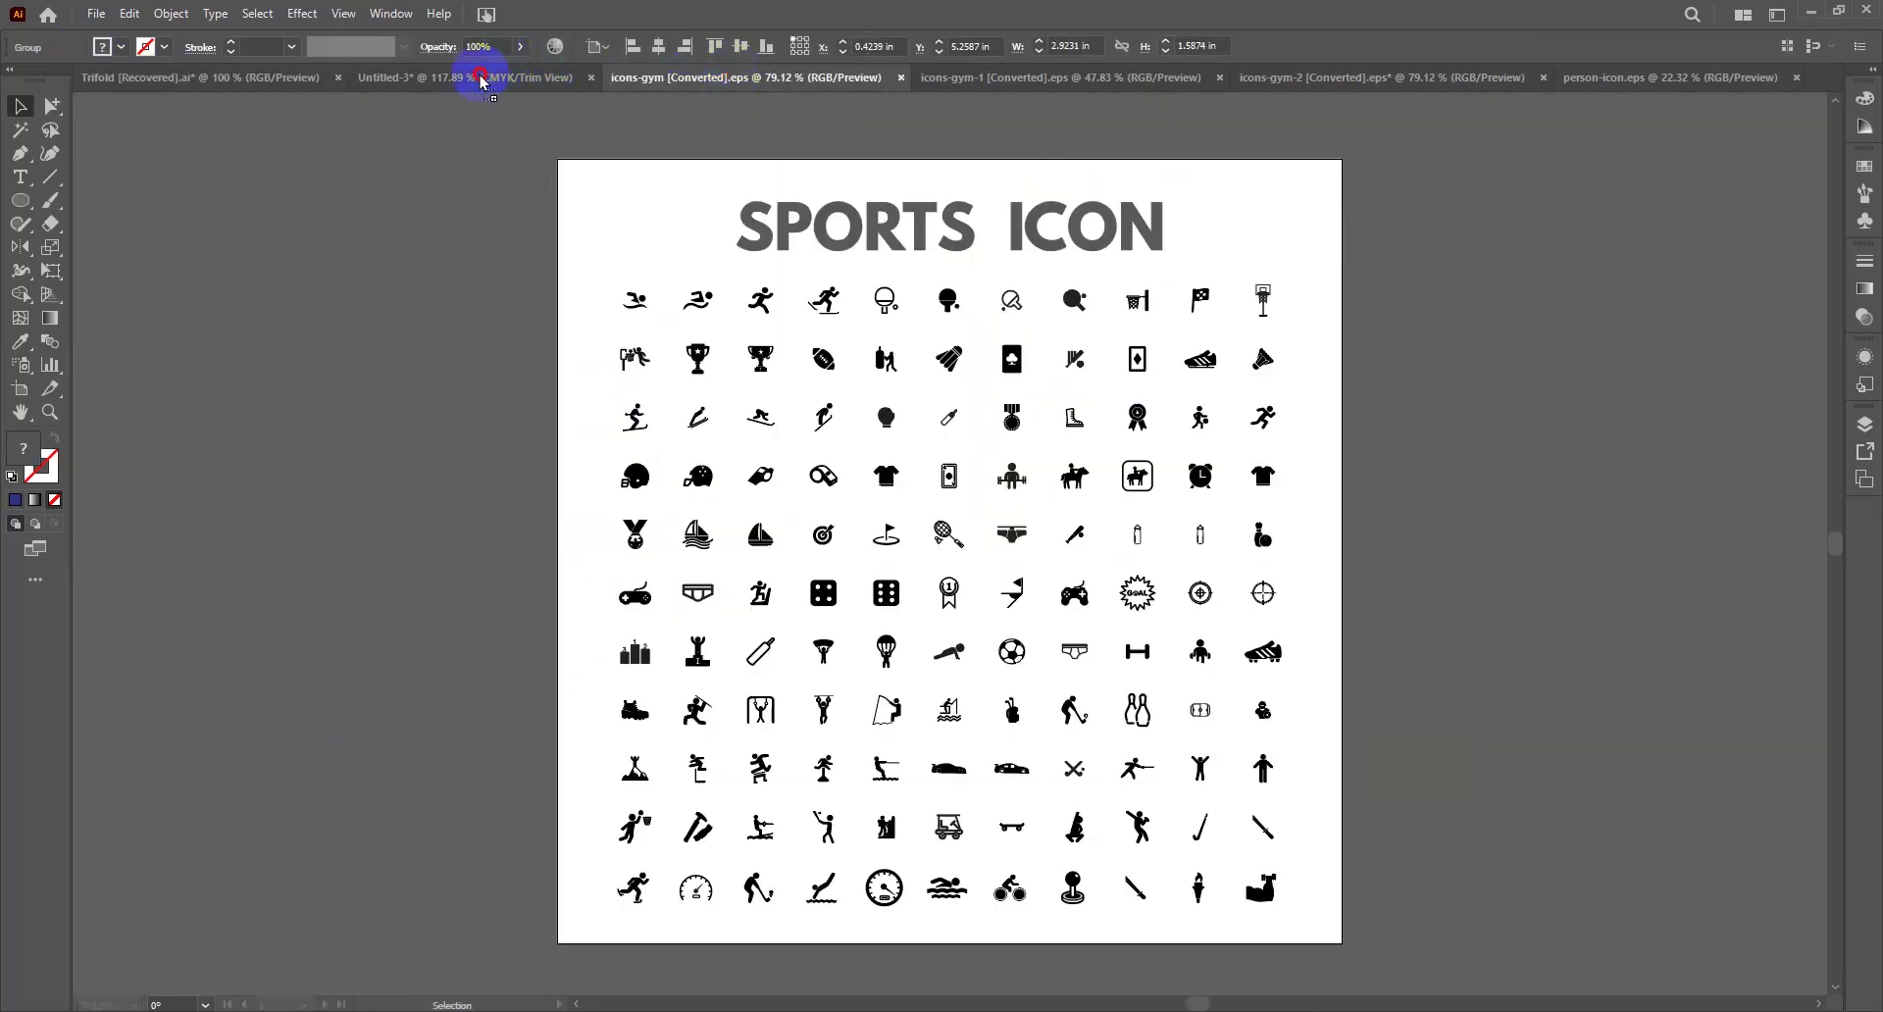
pyautogui.moveTo(480, 81); pyautogui.dragTo(480, 85)
pyautogui.moveTo(357, 530); pyautogui.dragTo(396, 549)
pyautogui.click(556, 444)
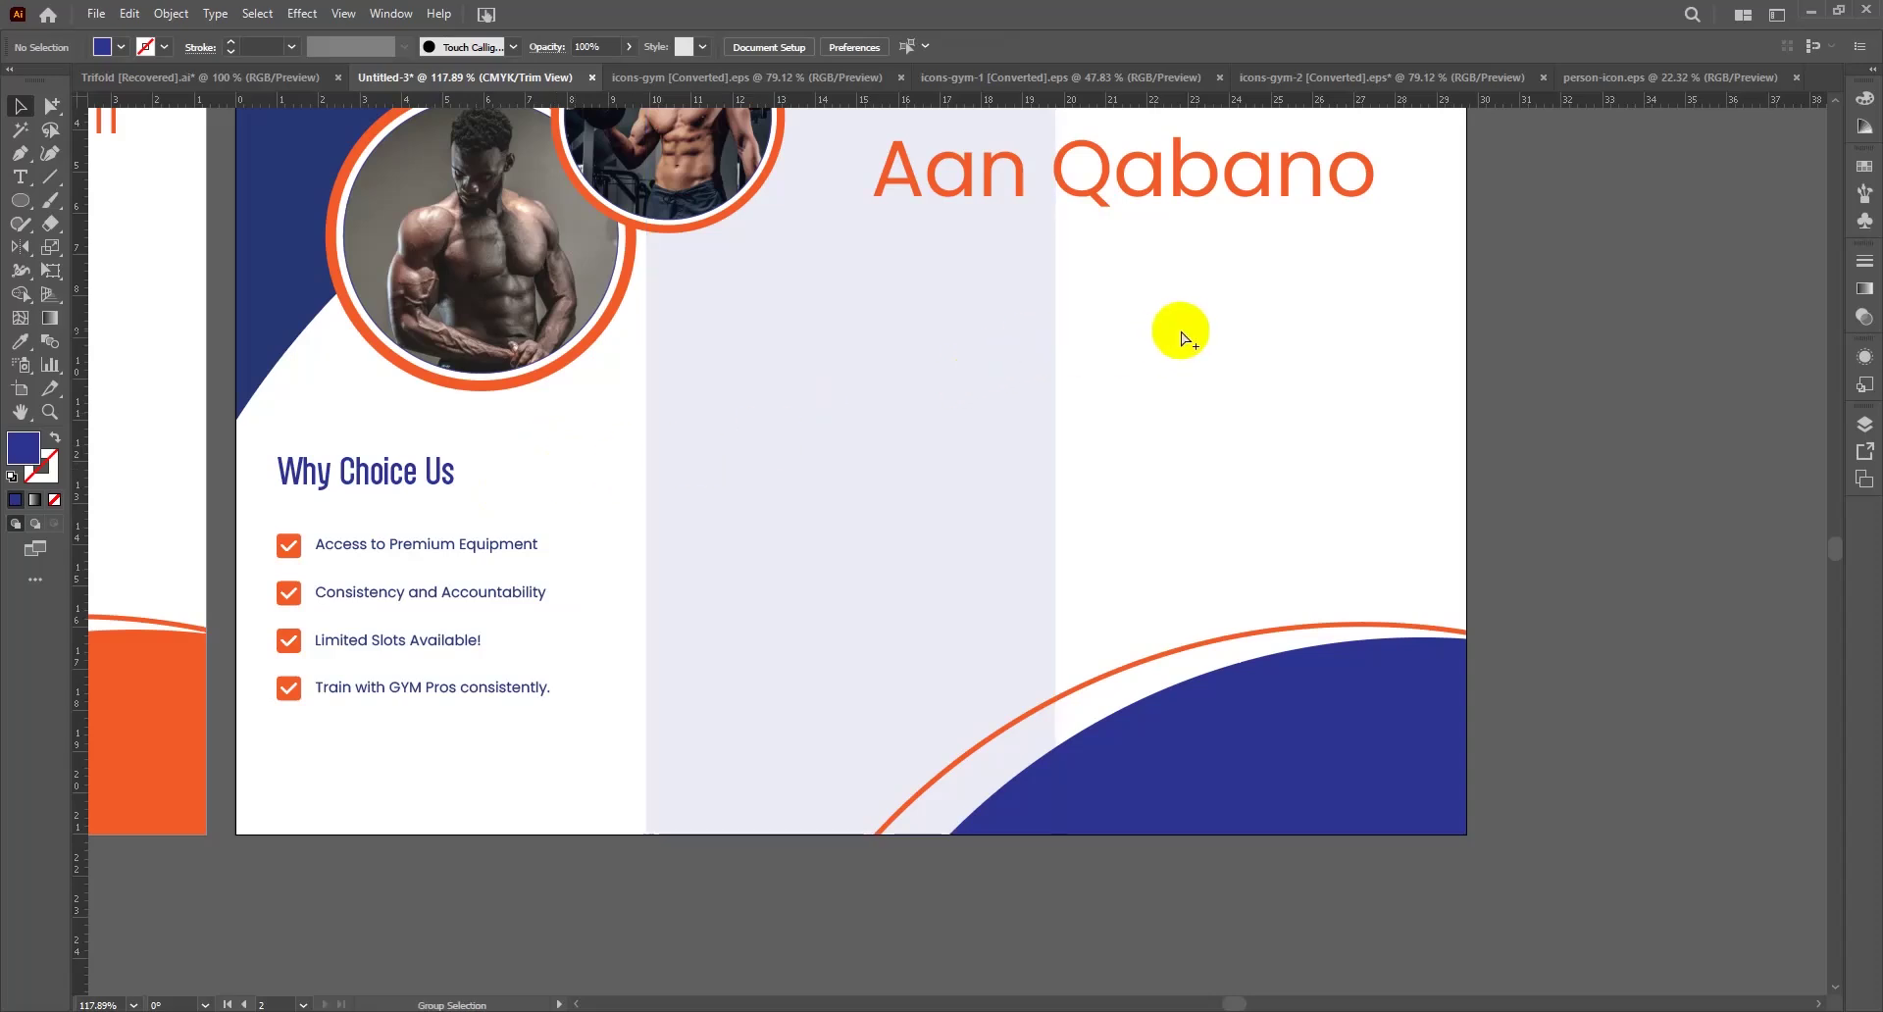
# Copy the Personal Training icon, title and description from the reference trifold into the right panel of the new inner page
pyautogui.scroll(3, 1184, 334)
pyautogui.hscroll(-2, 1184, 334)
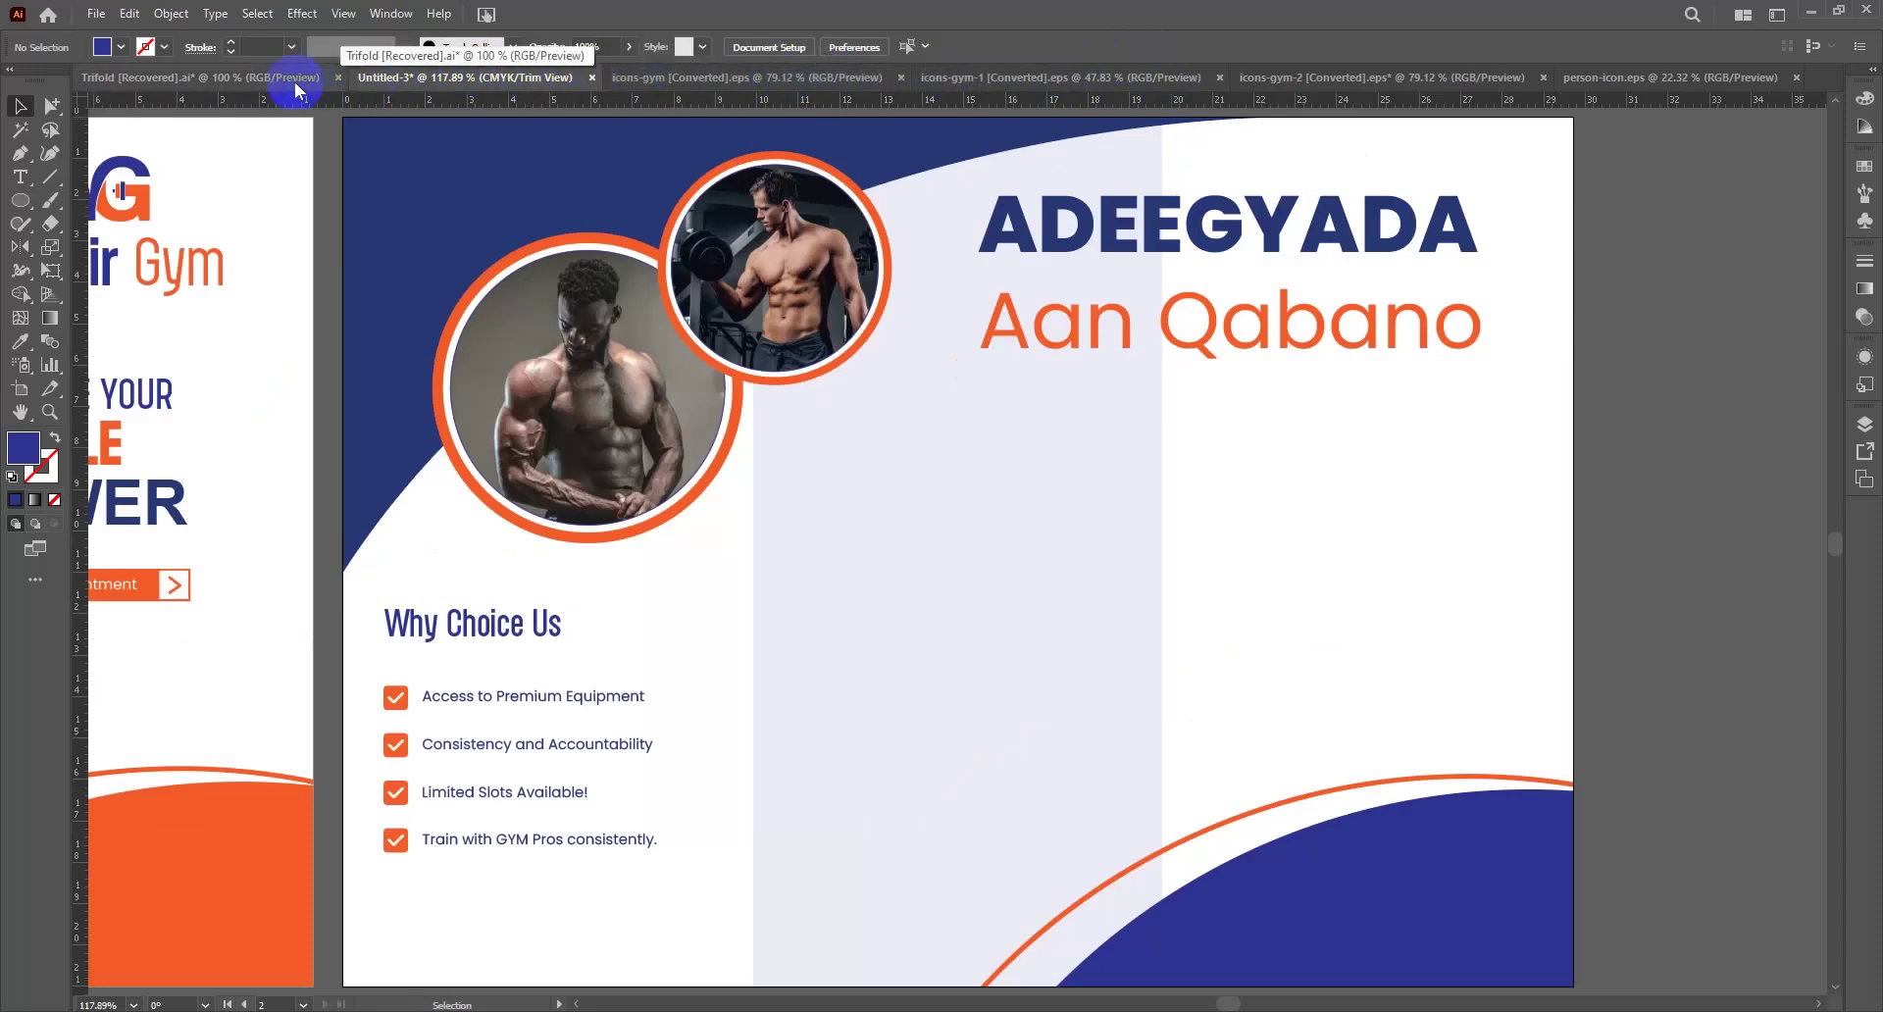
pyautogui.click(268, 76)
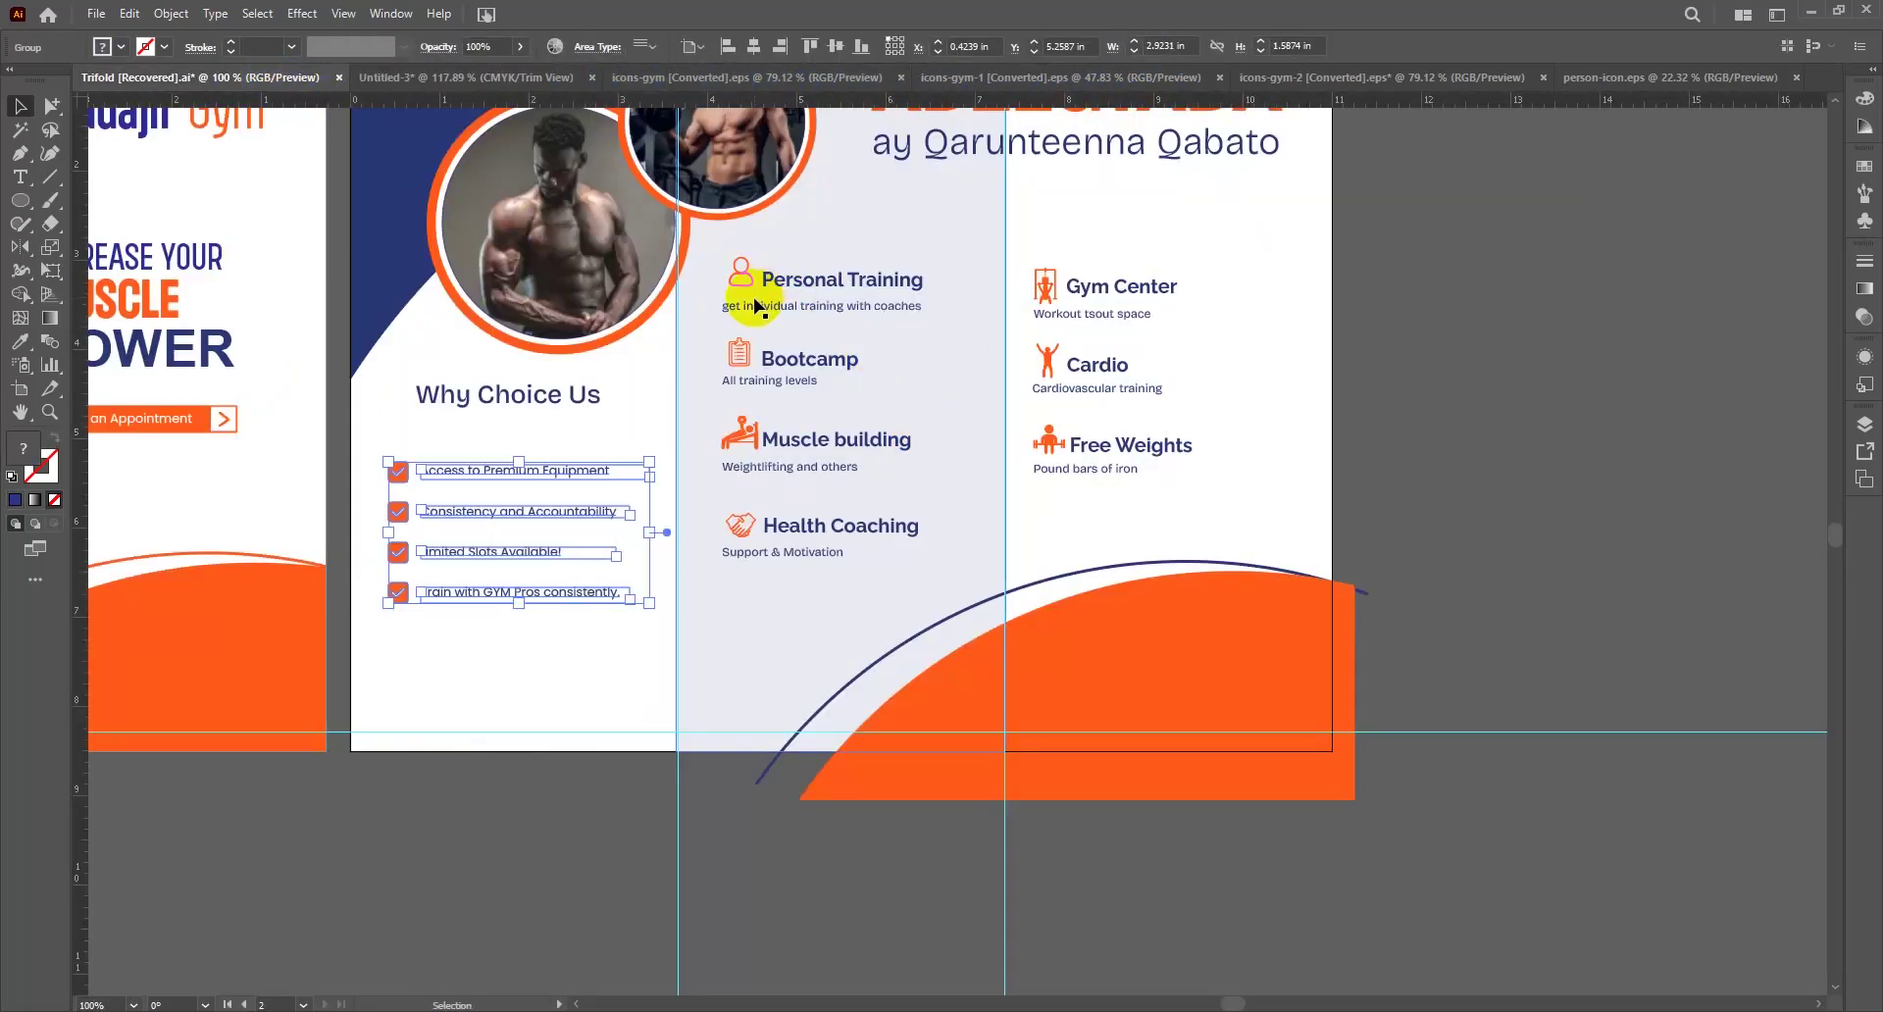
pyautogui.click(757, 302)
pyautogui.keyDown('shift'); pyautogui.click(859, 280); pyautogui.keyUp('shift')
pyautogui.press('w')
pyautogui.moveTo(841, 286)
pyautogui.mouseDown()
pyautogui.moveTo(533, 68)
pyautogui.moveTo(1080, 438)
pyautogui.moveTo(1293, 511)
pyautogui.moveTo(1328, 487)
pyautogui.mouseUp()
pyautogui.click(1244, 425)
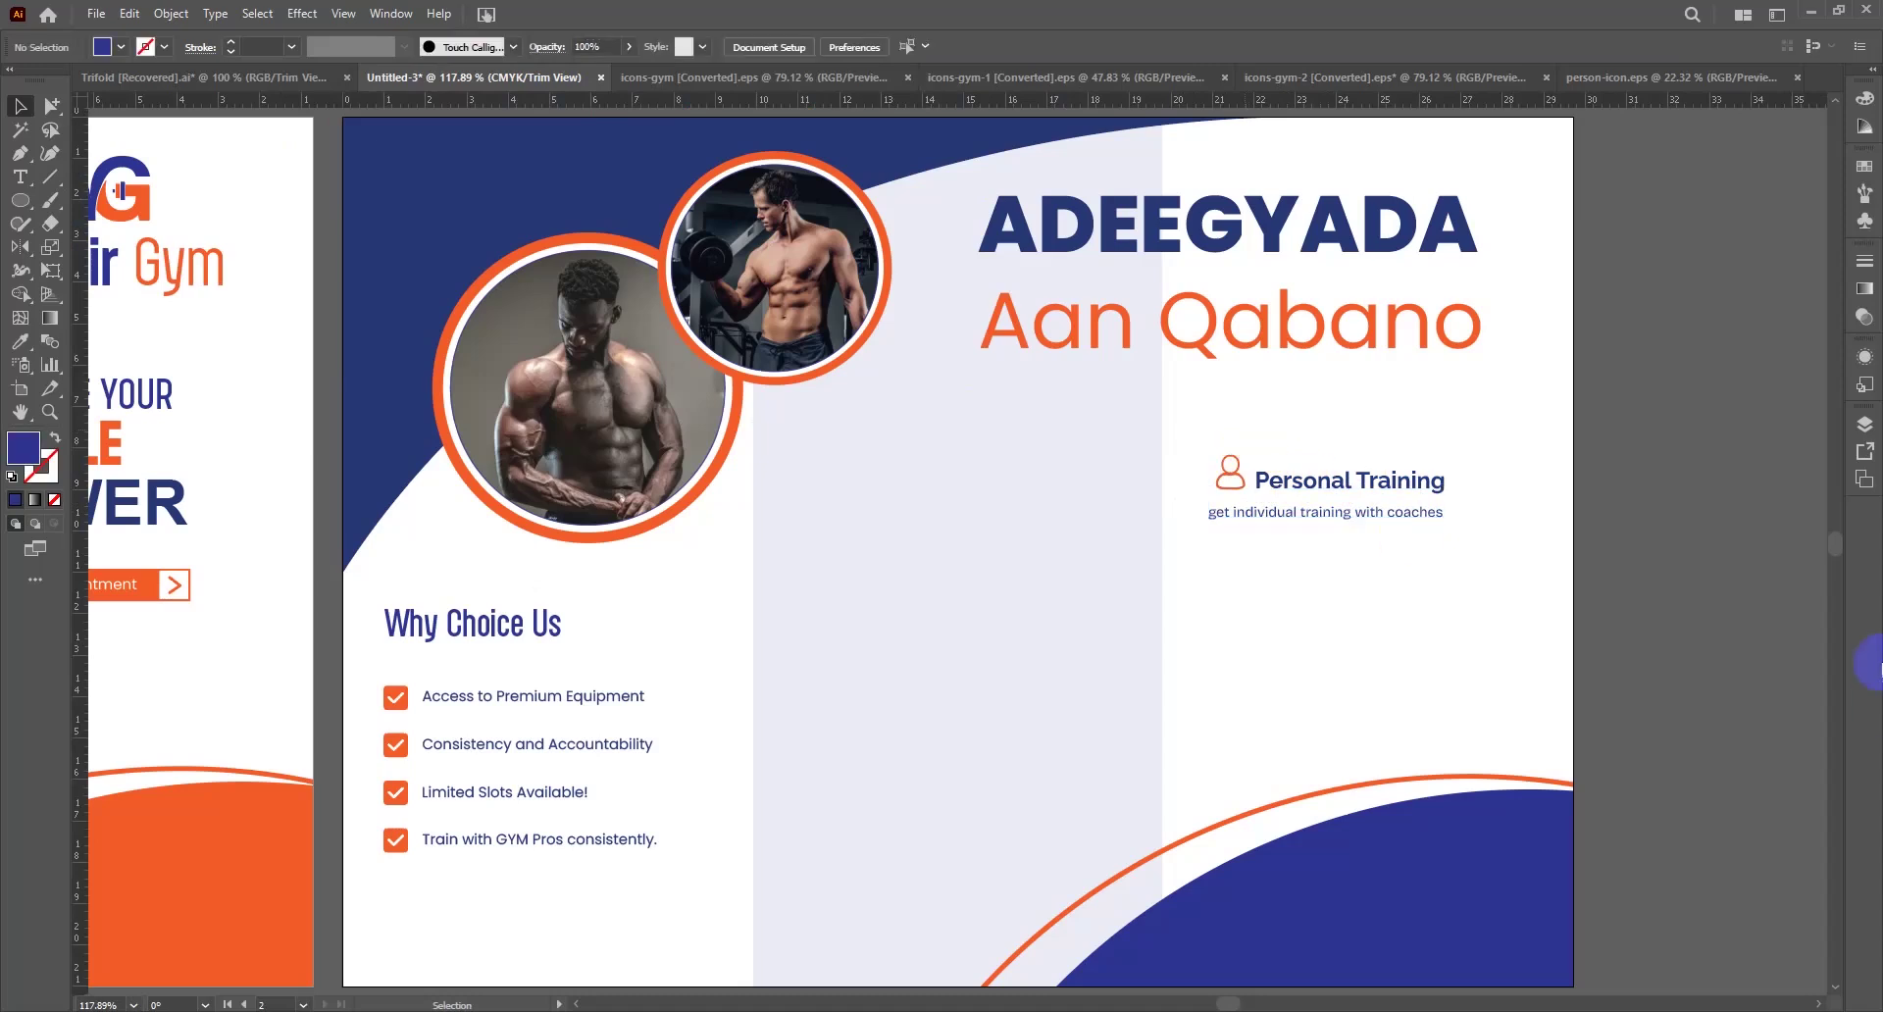
# Look through the gym icon documents and bring the inclined bench press figure from icons-gym-2 into the brochure's middle panel
pyautogui.click(824, 79)
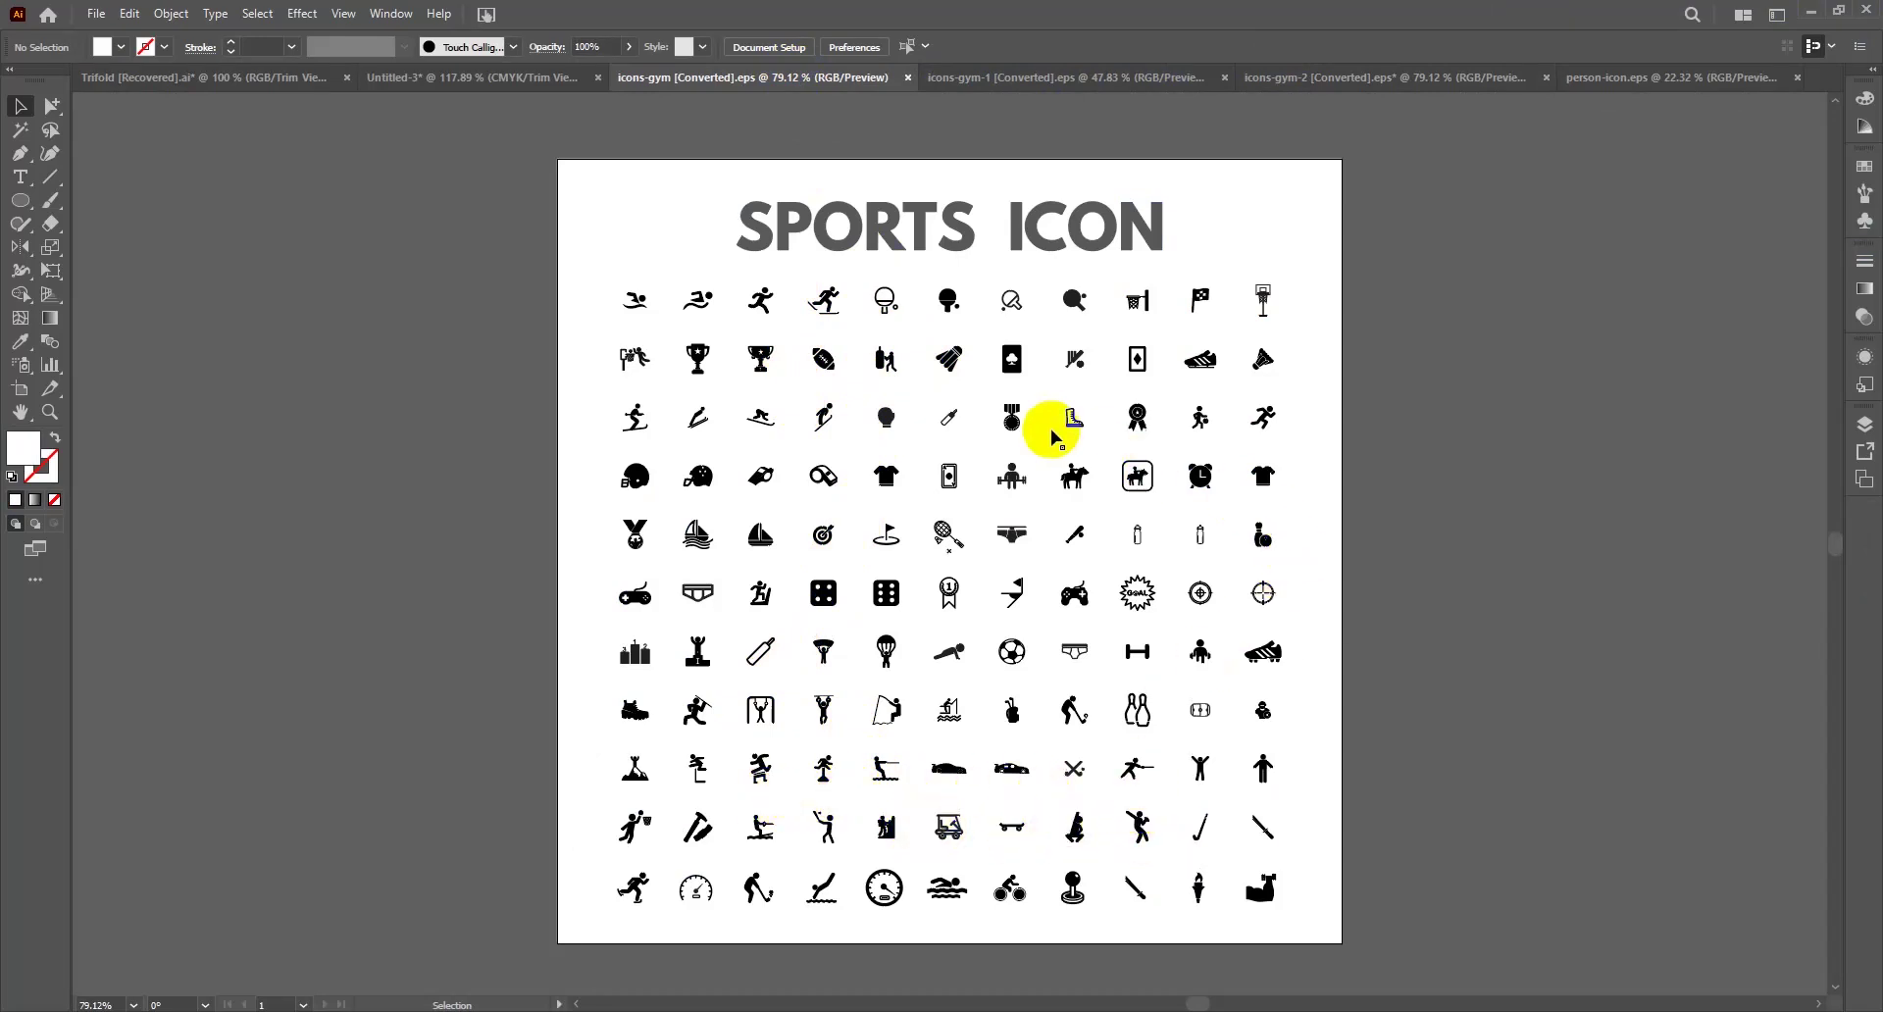
pyautogui.click(1250, 888)
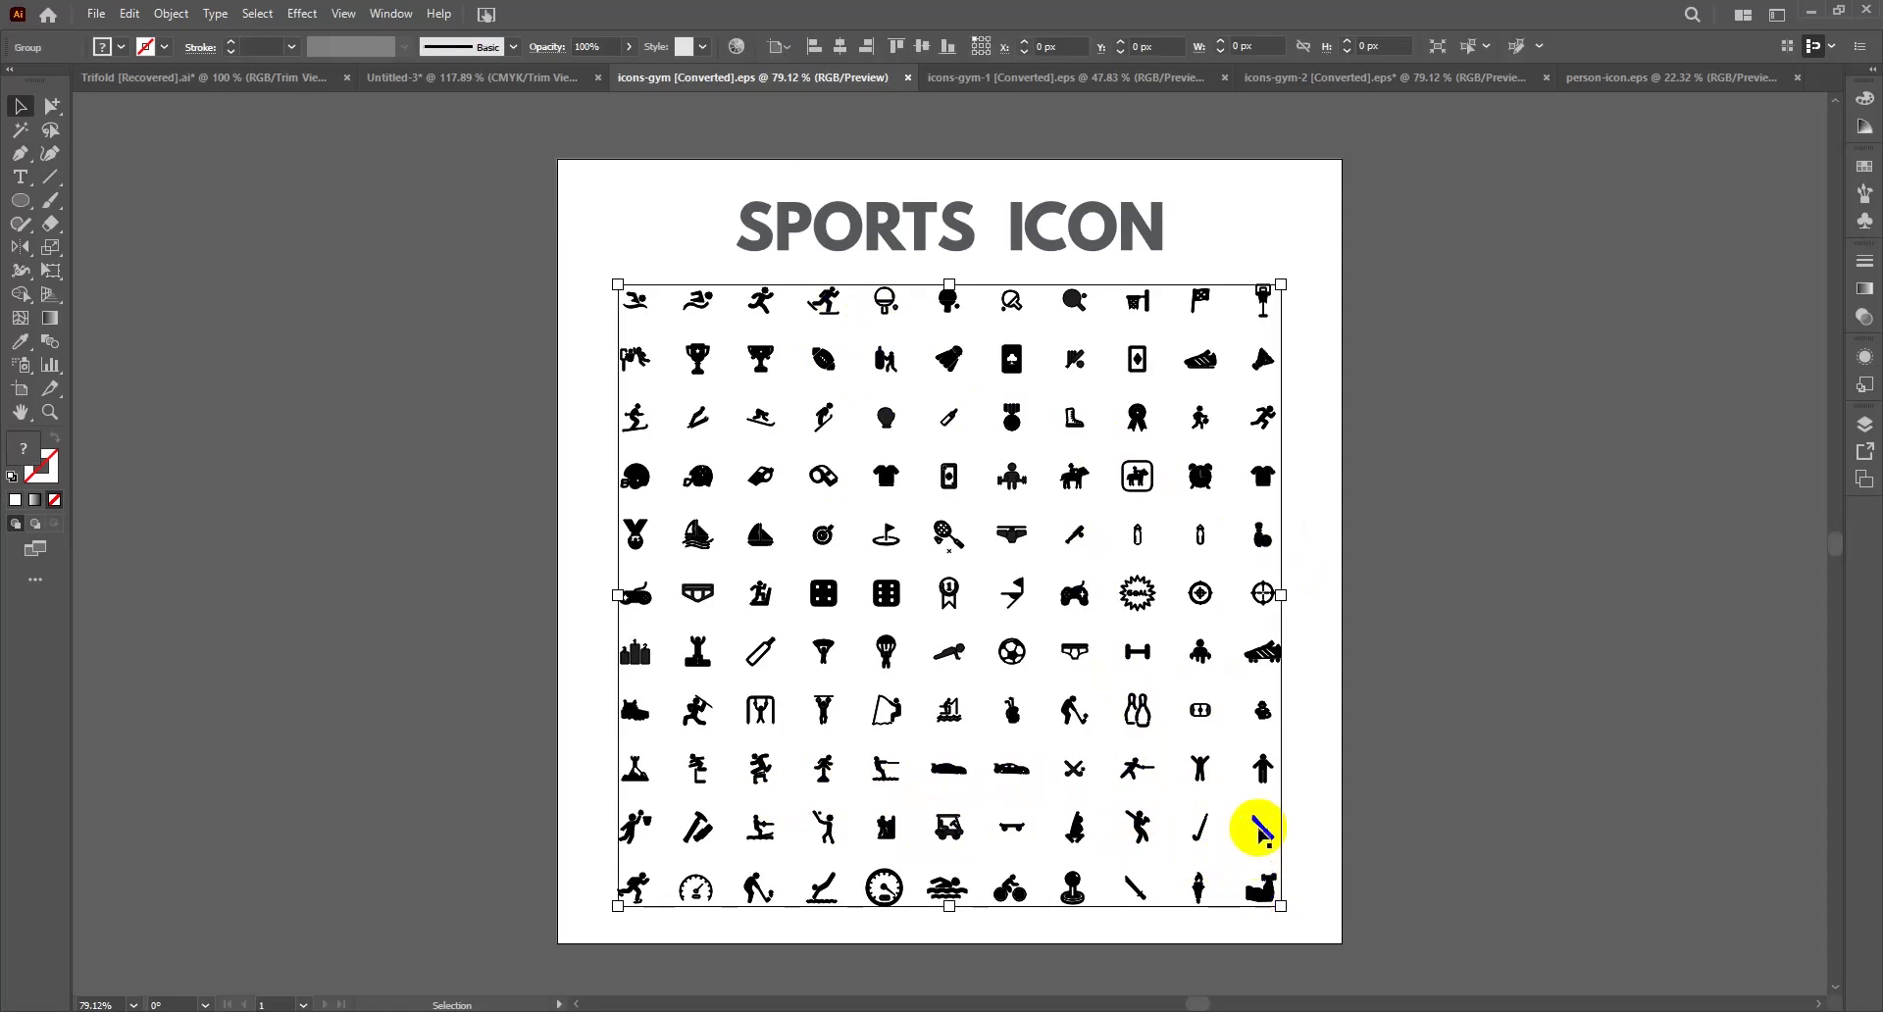
pyautogui.click(1002, 73)
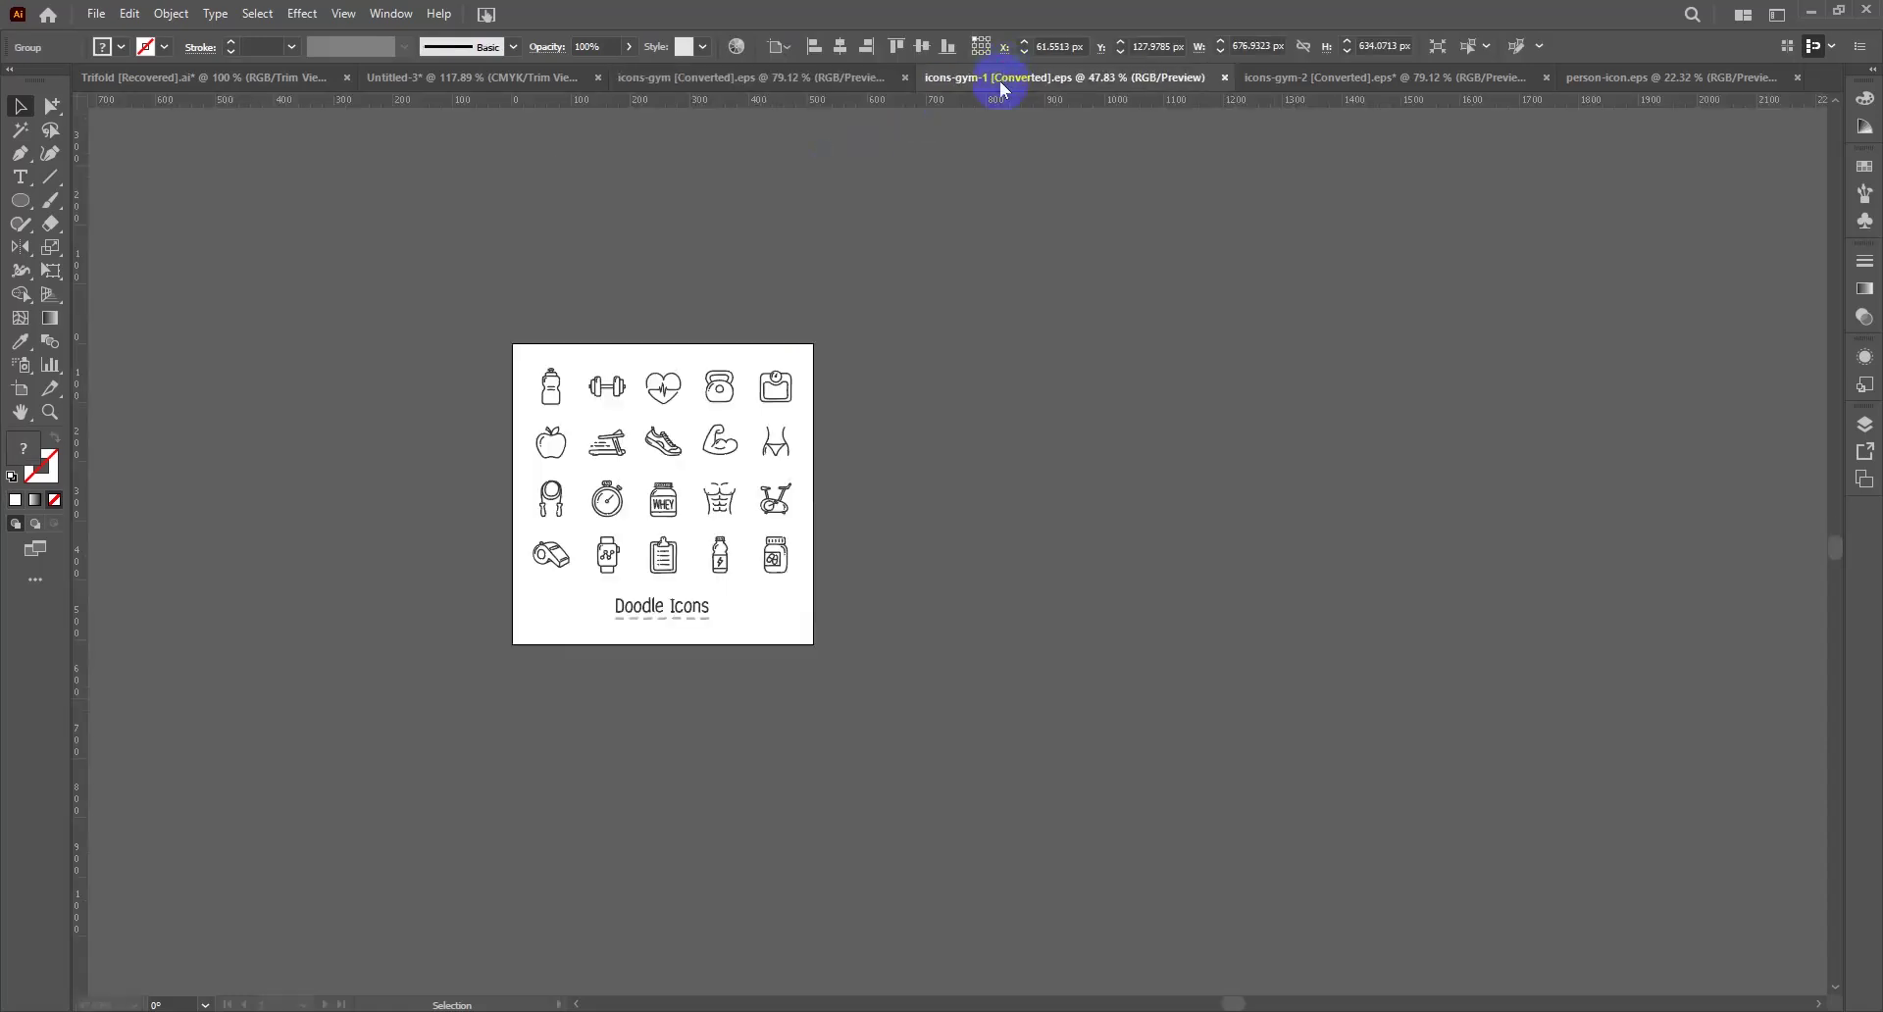
pyautogui.click(1405, 79)
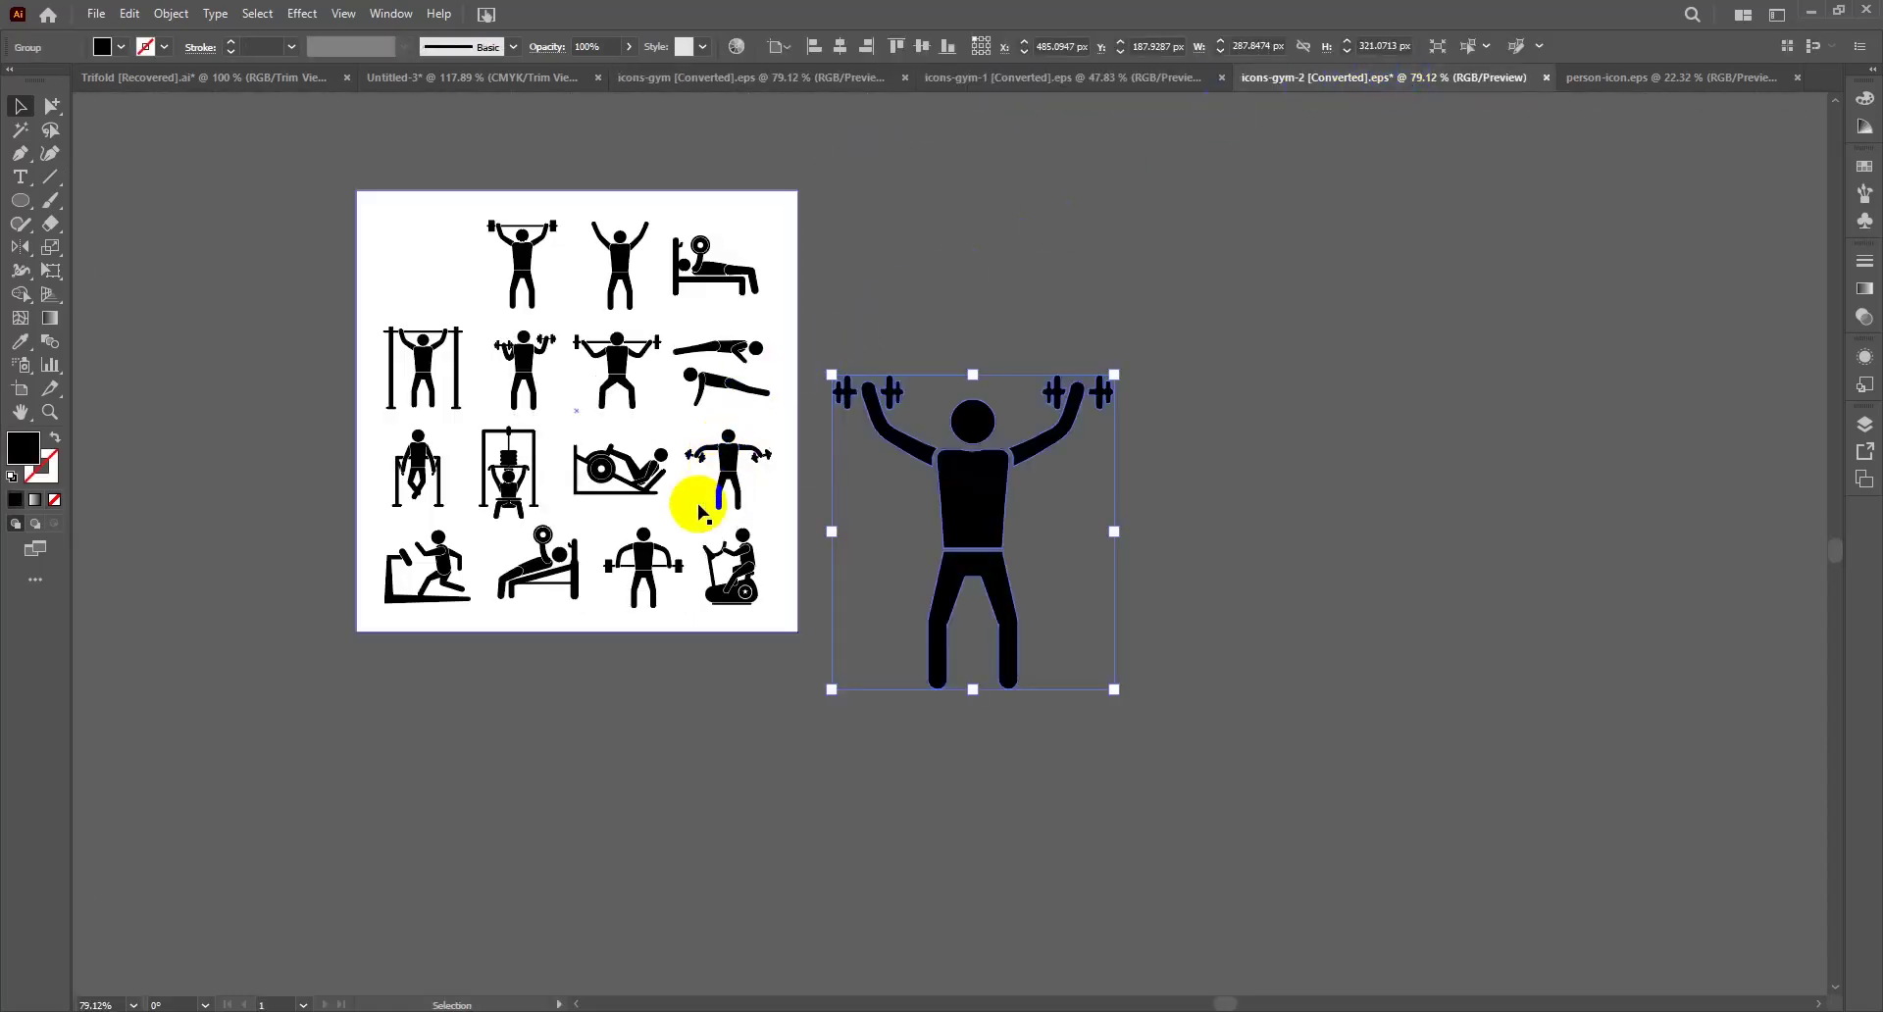
pyautogui.click(651, 475)
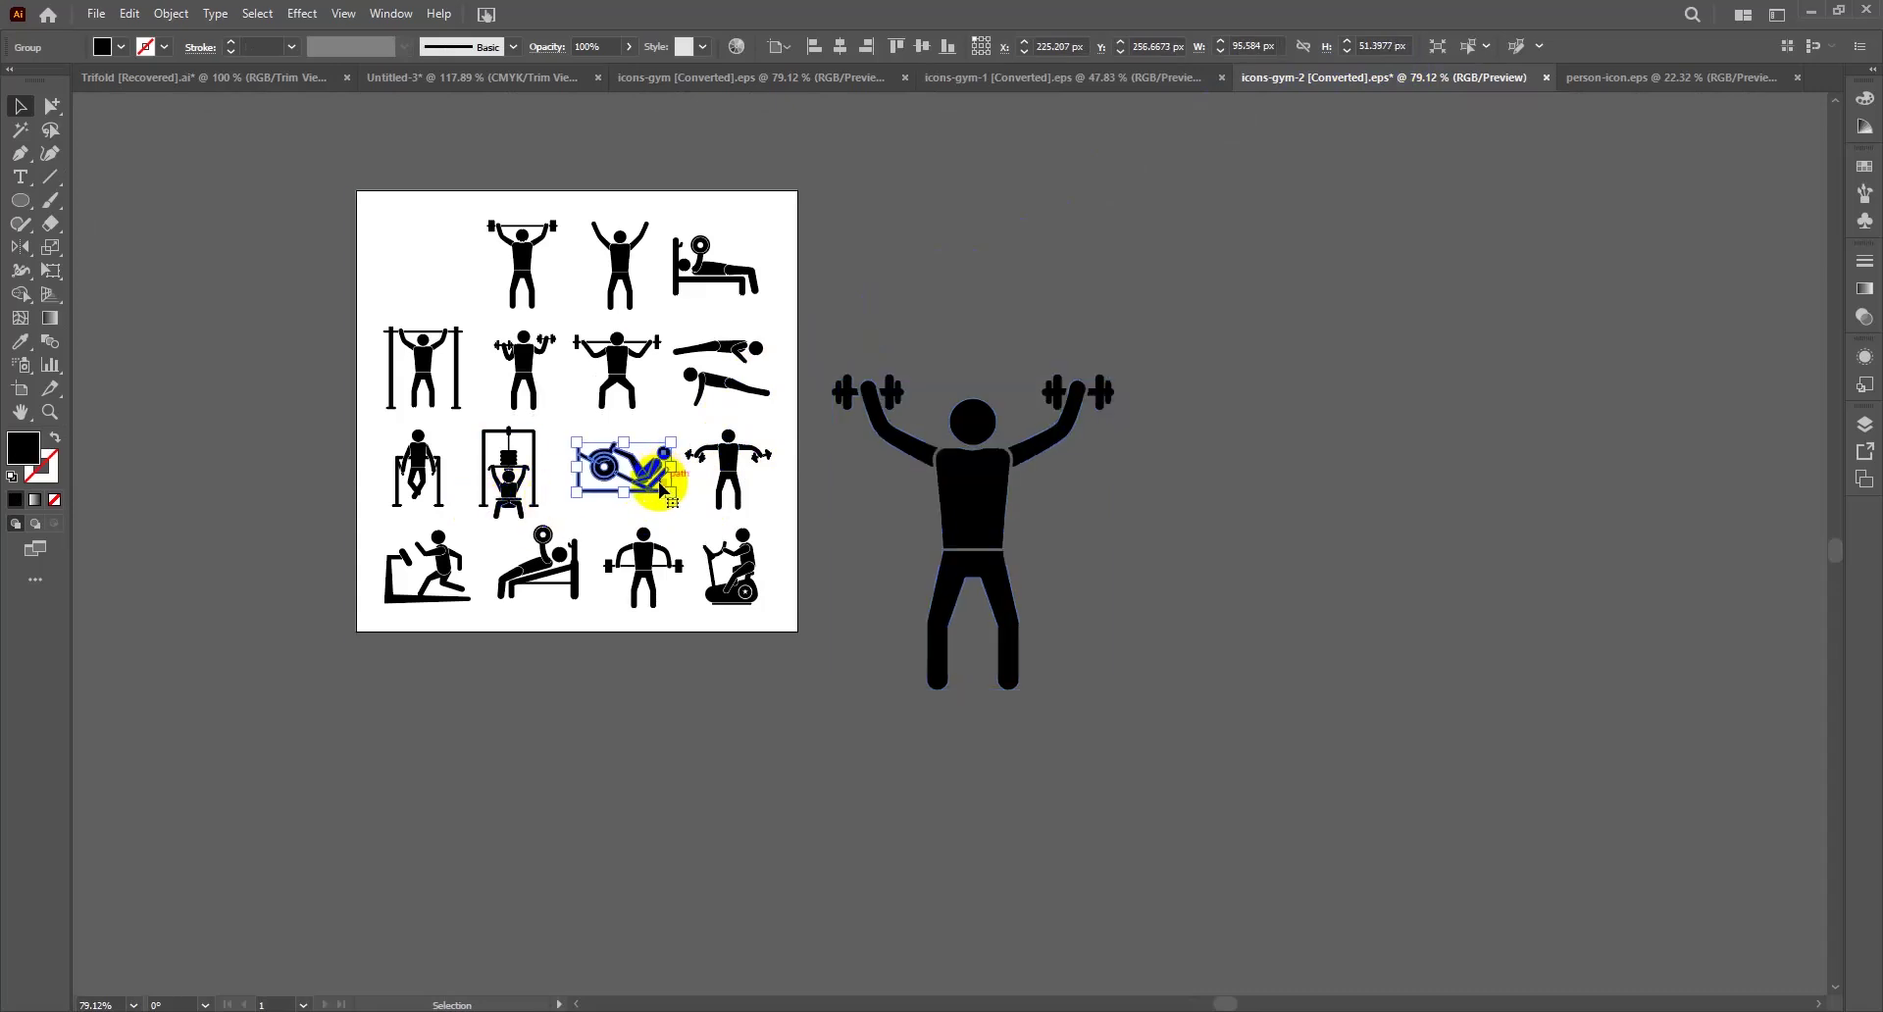
pyautogui.moveTo(541, 561); pyautogui.dragTo(886, 443)
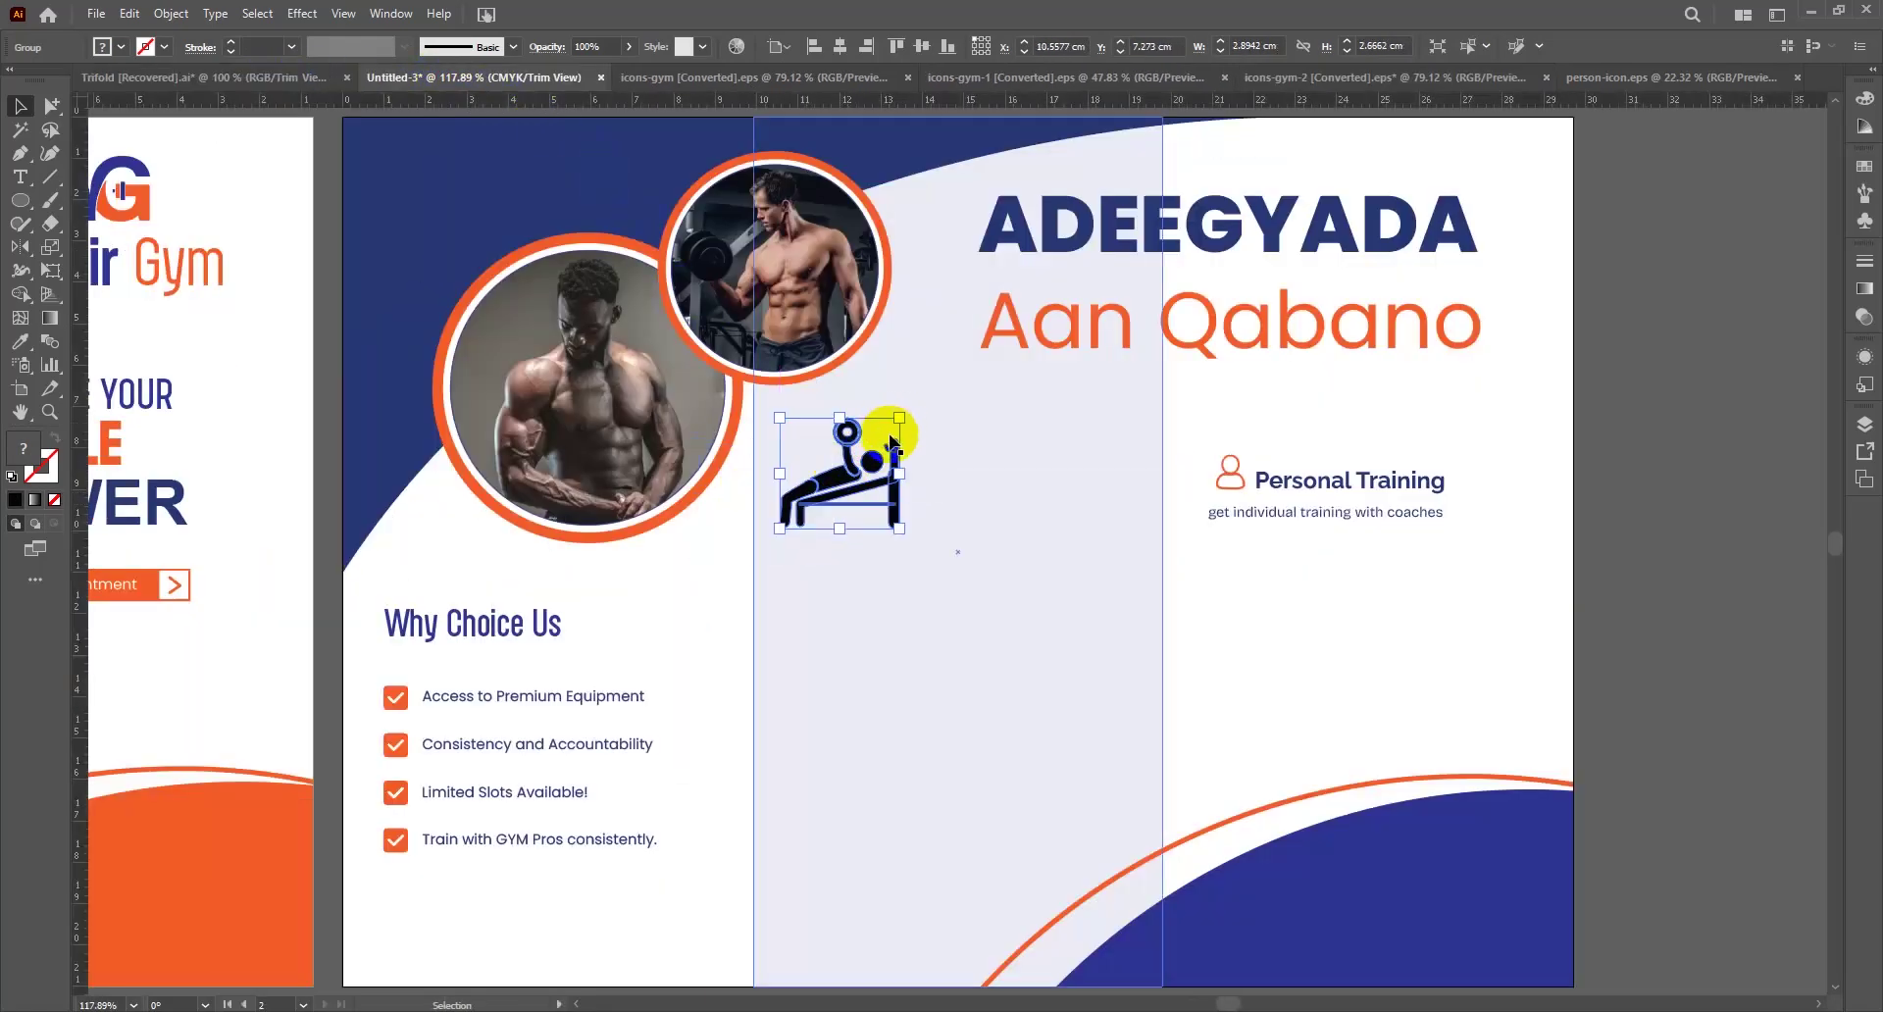
# Recolour the bench press icon with the orange of the smaller photo's ring
pyautogui.keyDown('alt'); pyautogui.scroll(1, 887, 443); pyautogui.keyUp('alt')
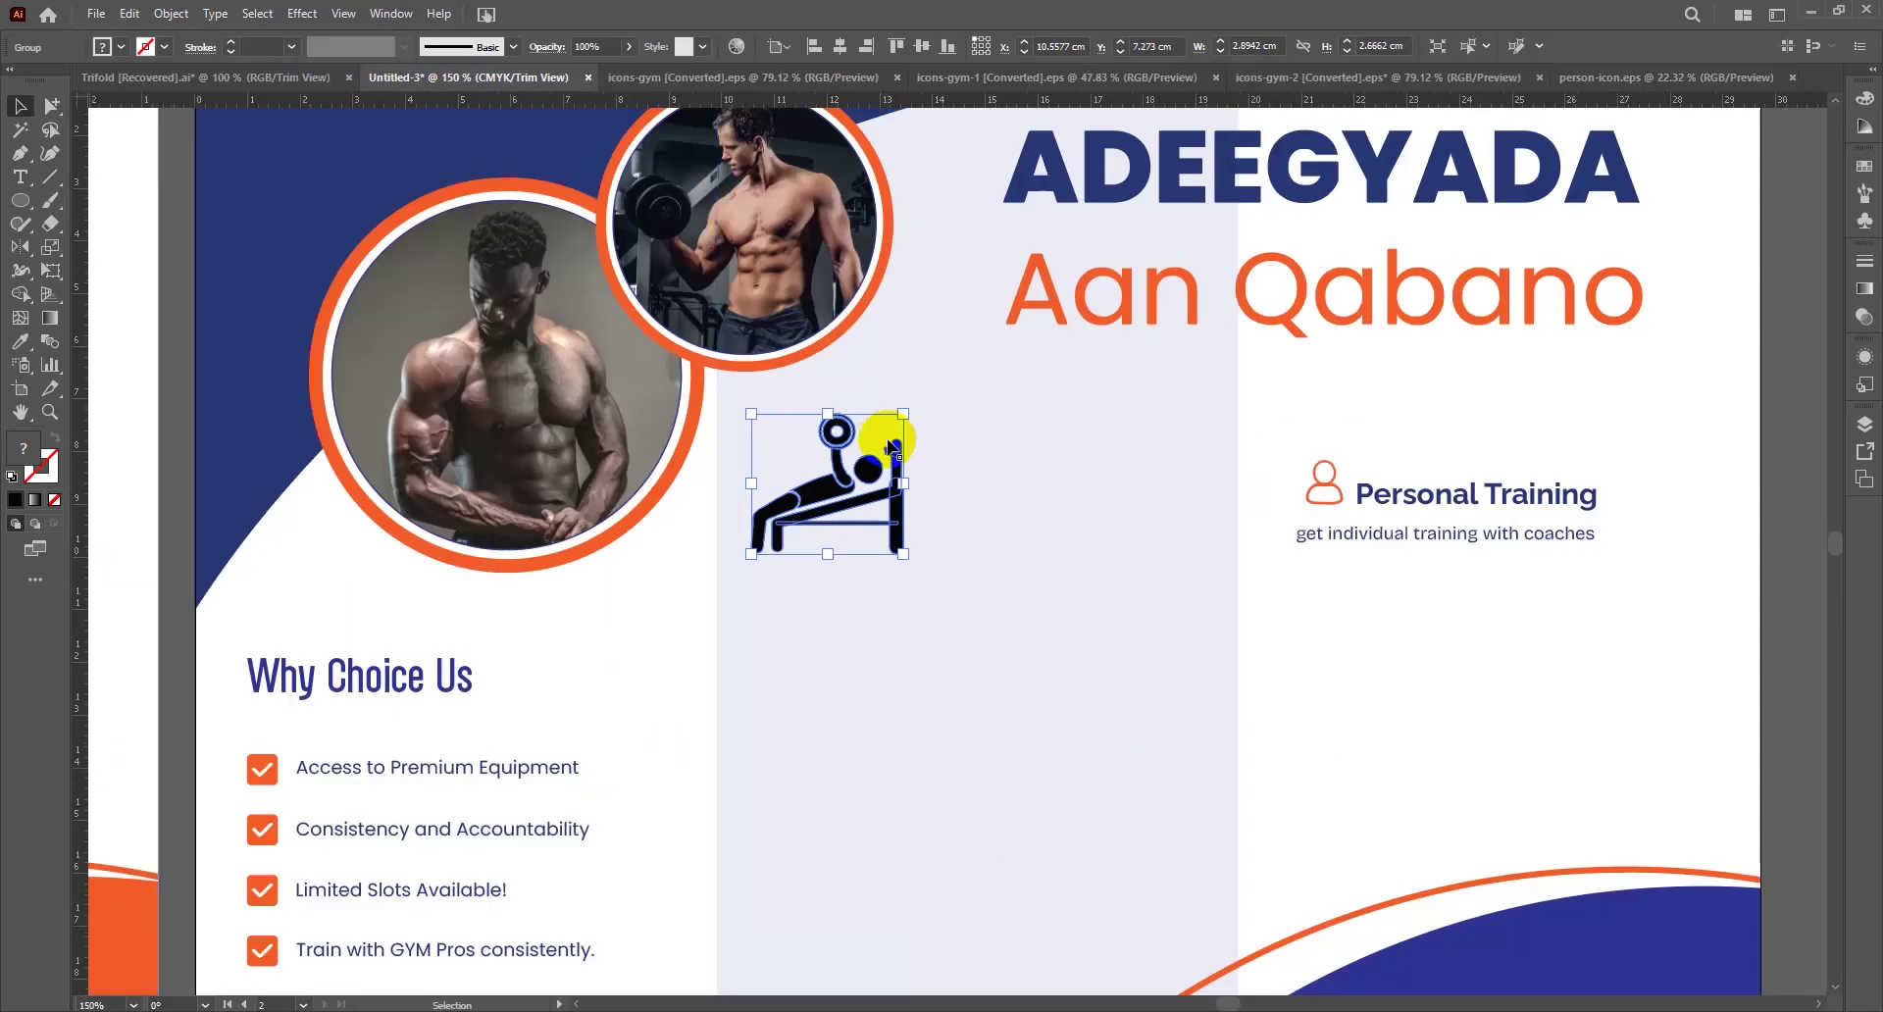
pyautogui.press('i')
pyautogui.click(715, 338)
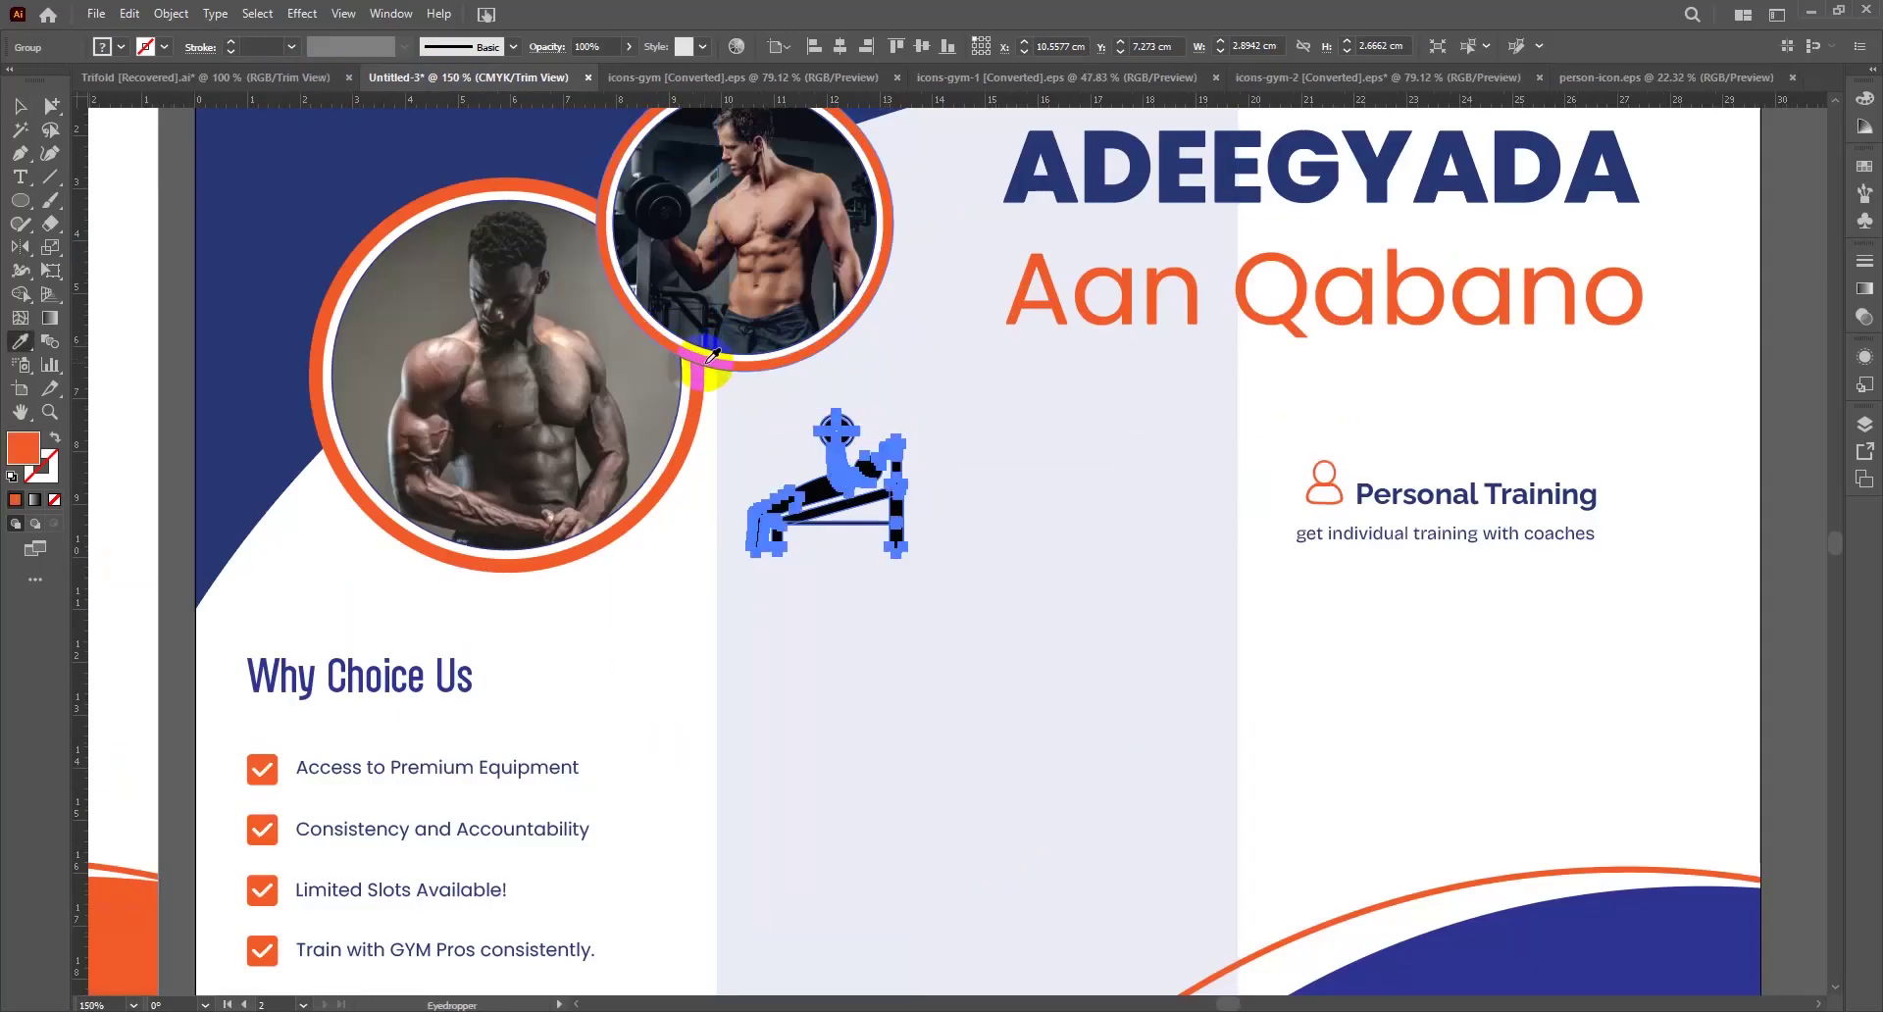